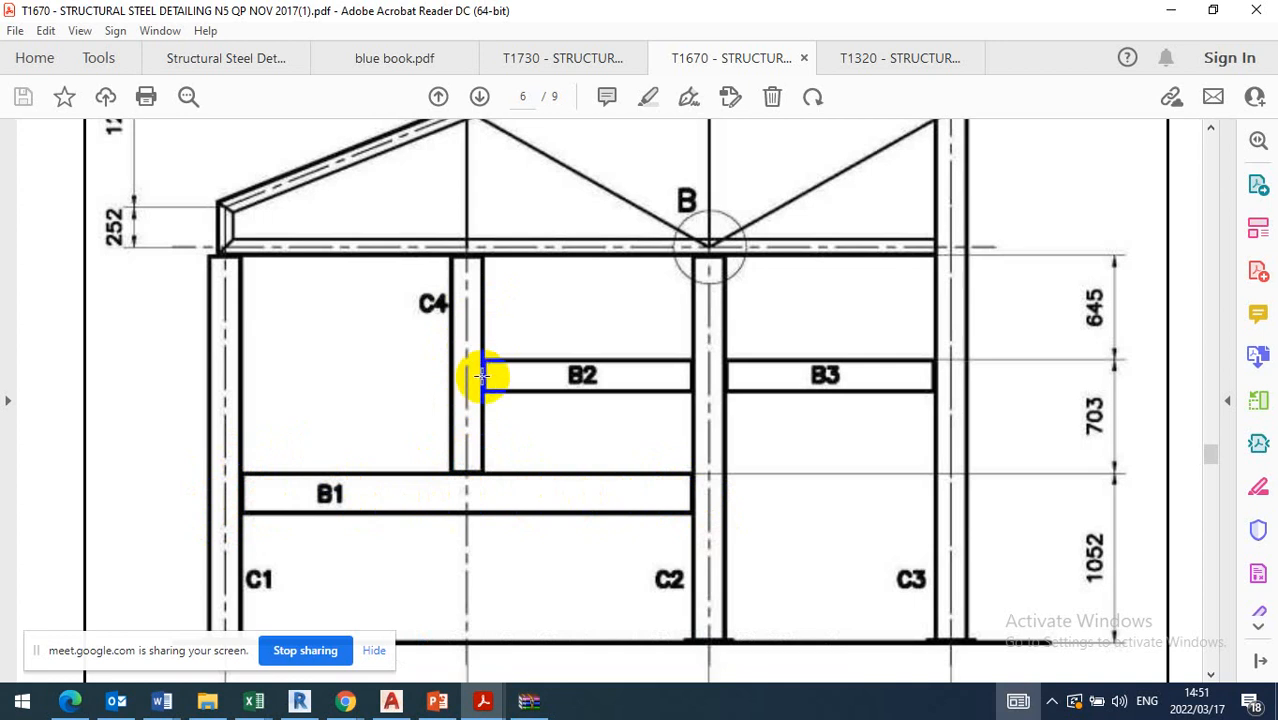
Open the T1320 November 2016 question paper and read the Question 2 beam requirements on page 3
click(885, 62)
scroll(1036, 357, up, 5)
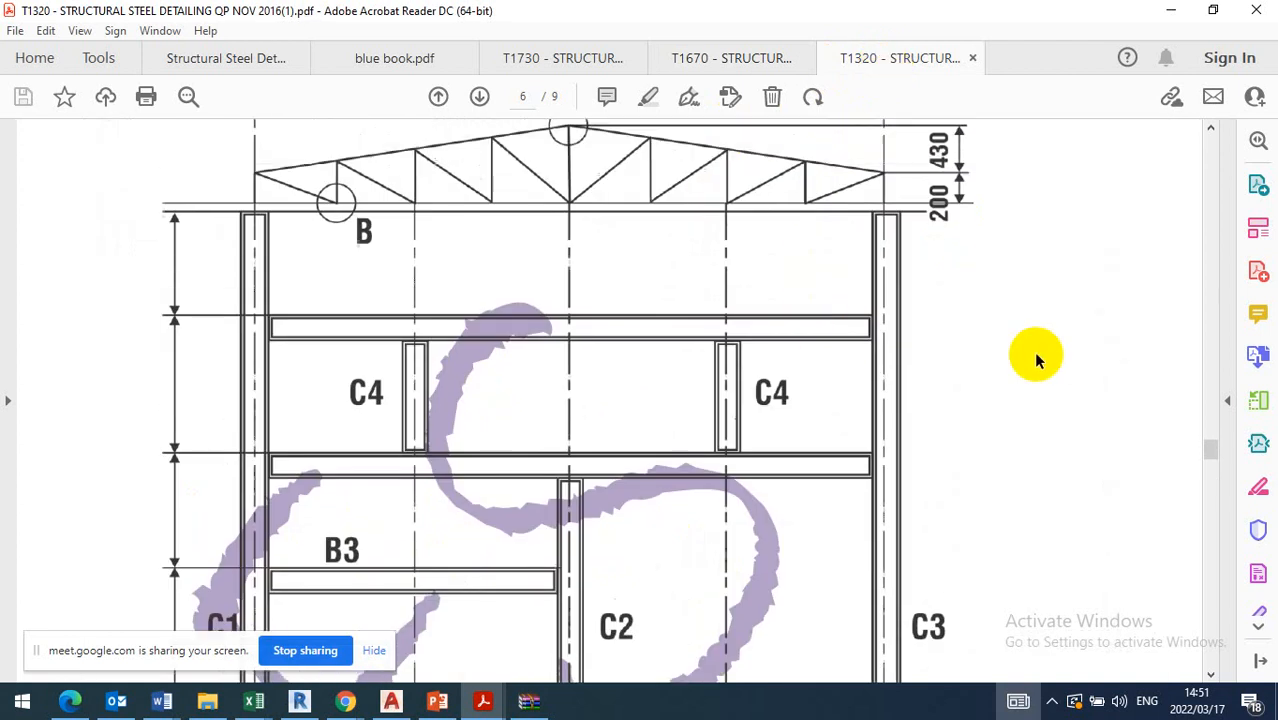
drag(1207, 434, 1203, 338)
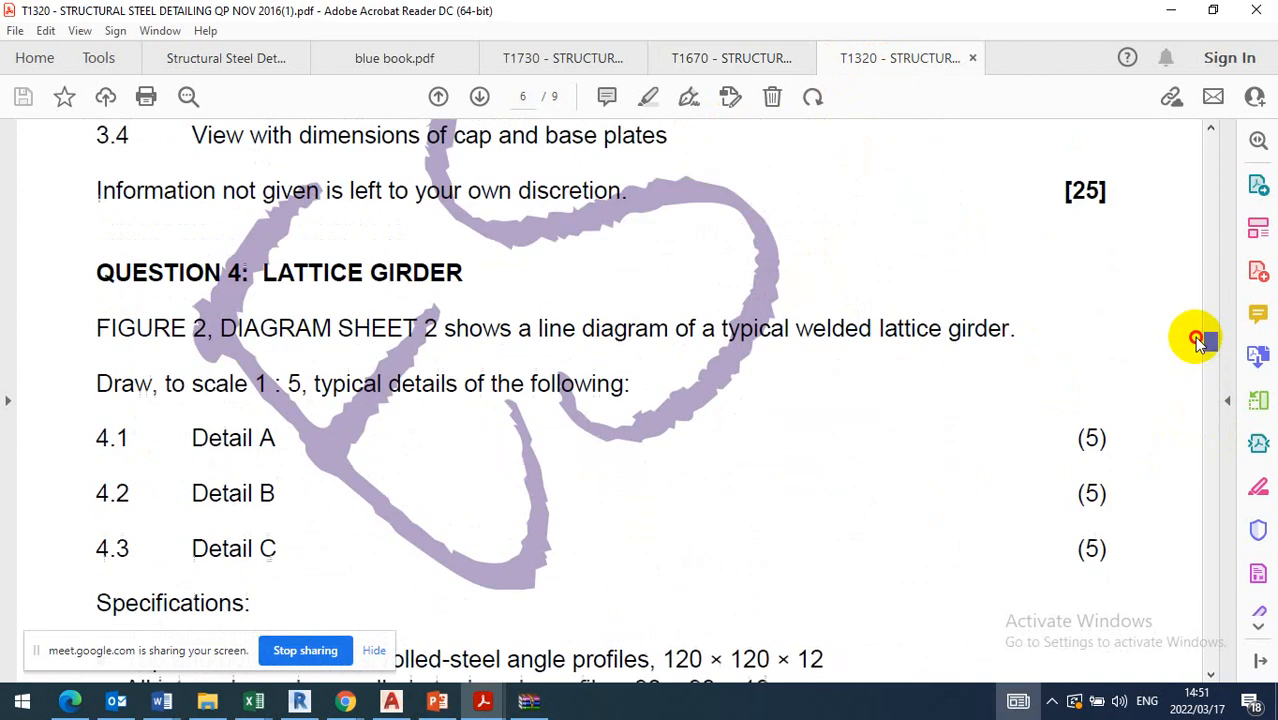
scroll(806, 390, up, 10)
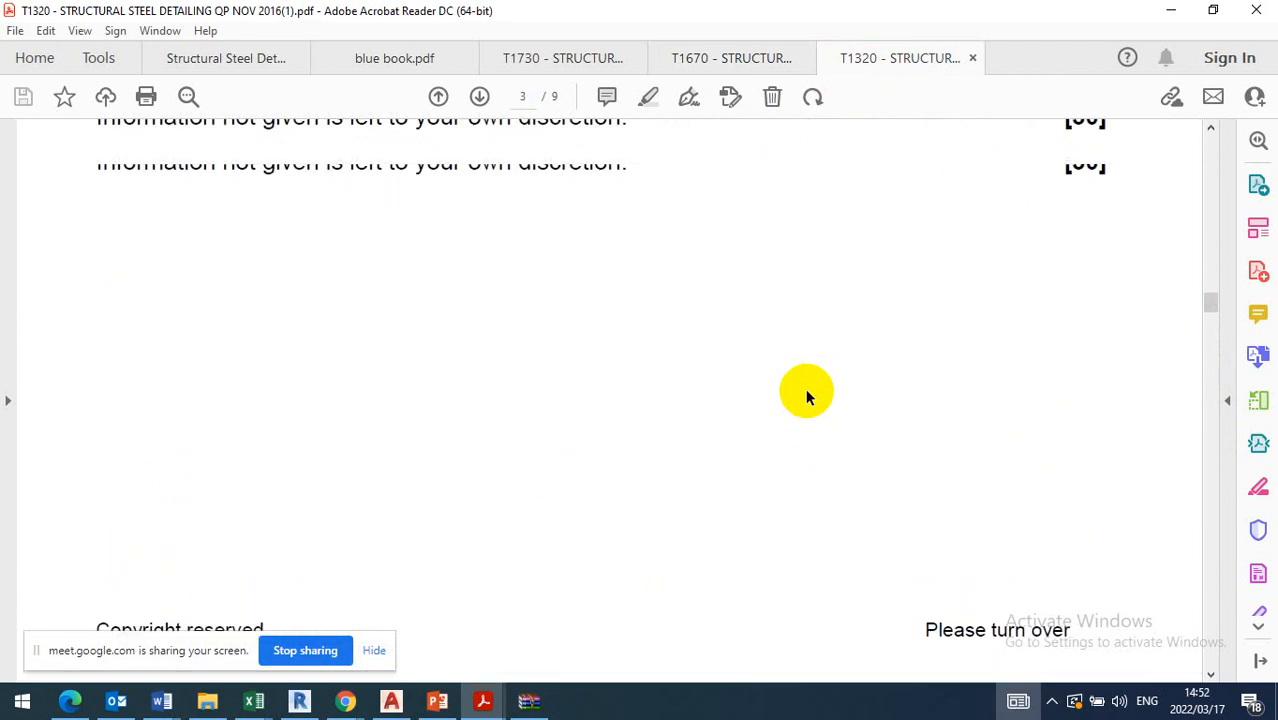
scroll(806, 390, up, 2)
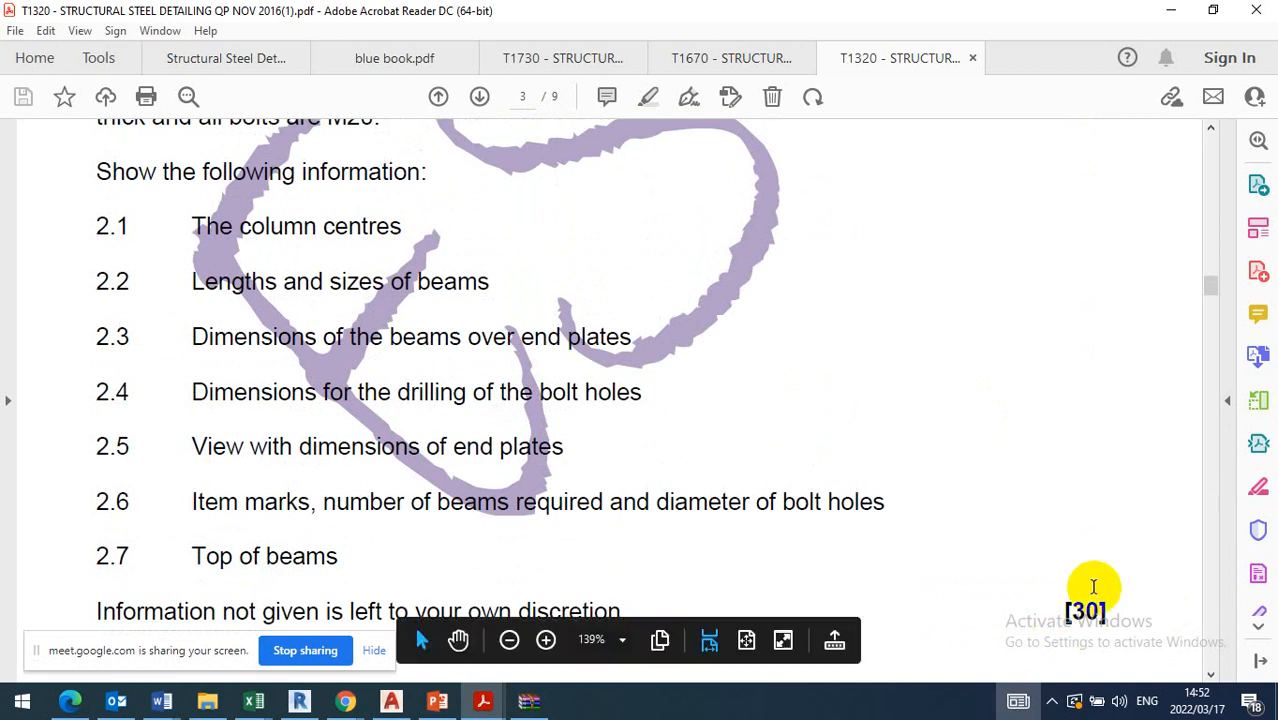
scroll(845, 390, up, 5)
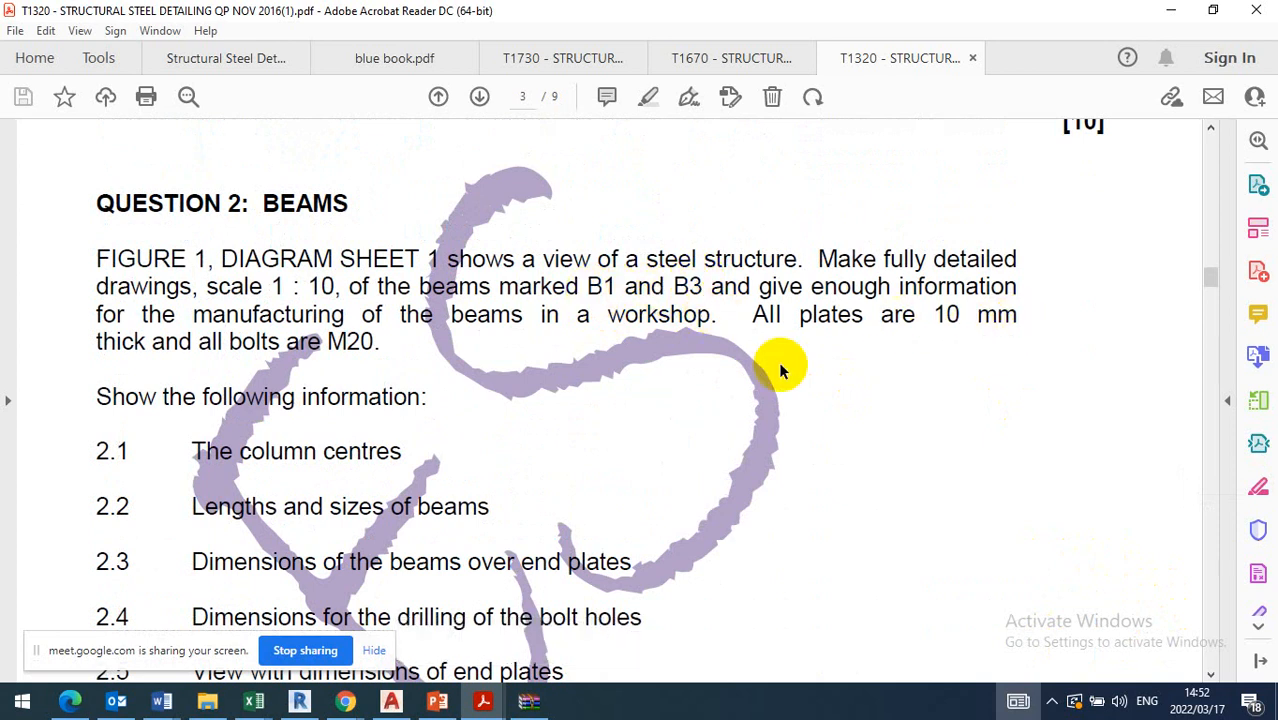
scroll(480, 338, down, 2)
scroll(436, 337, down, 5)
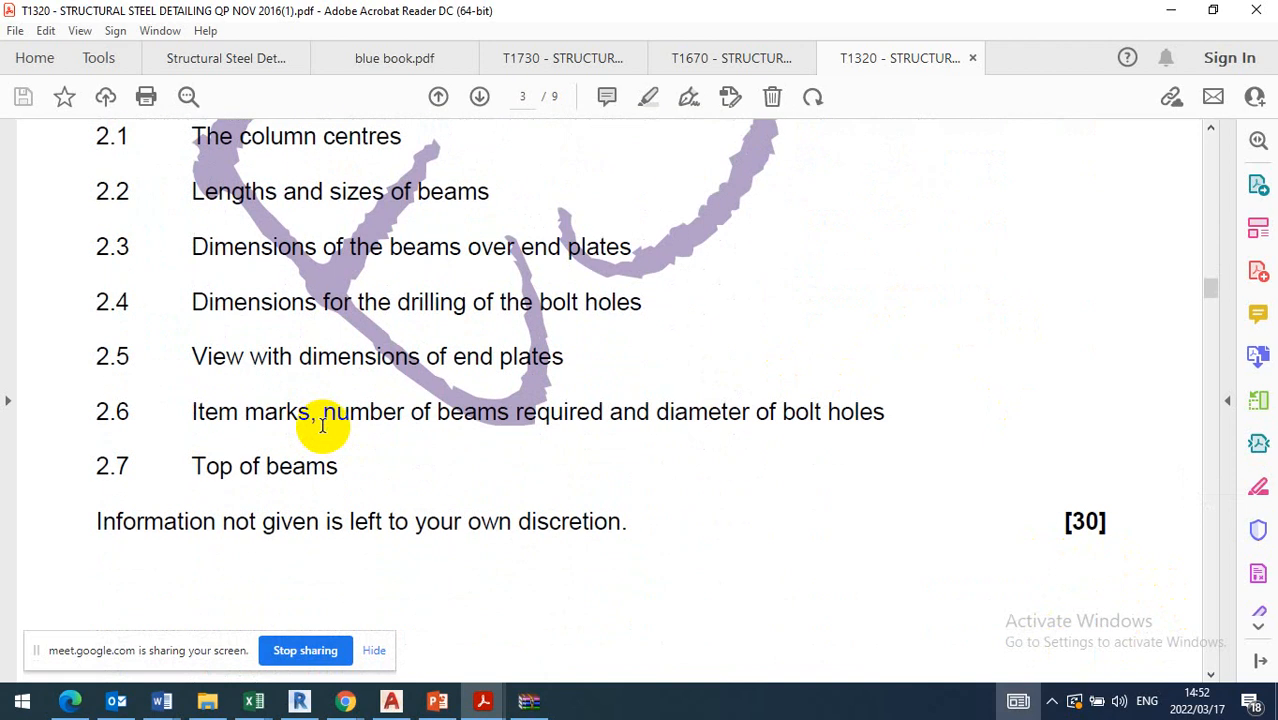
Examine Figure 1 on page 6 for the beam and column layout, the column centres and the listed section sizes
scroll(319, 421, down, 12)
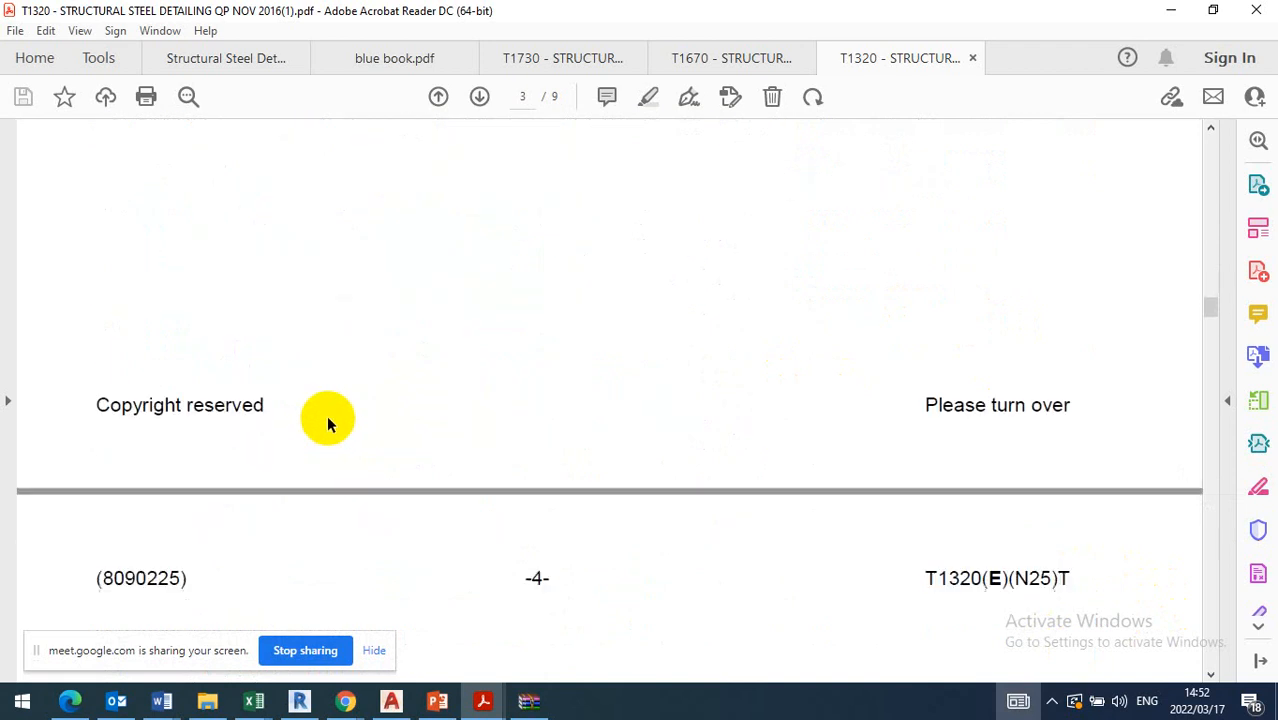
scroll(326, 418, up, 7)
scroll(328, 420, down, 9)
scroll(330, 421, down, 20)
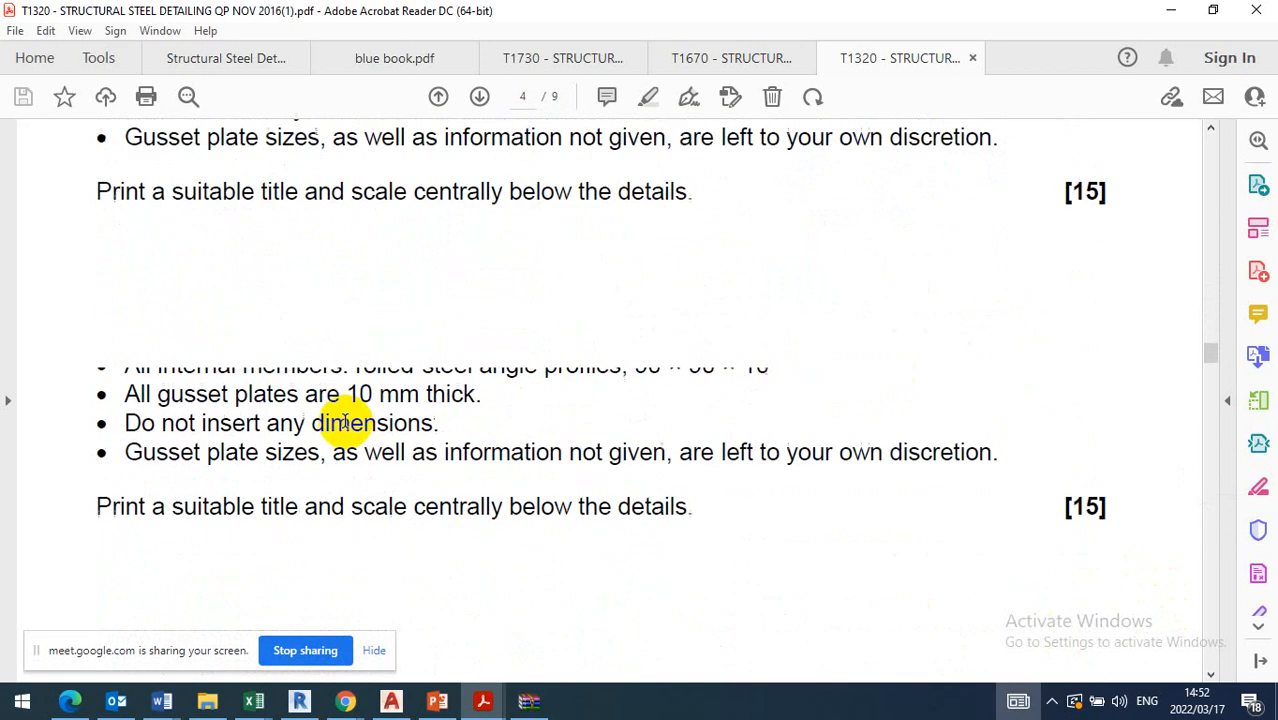
scroll(344, 420, down, 20)
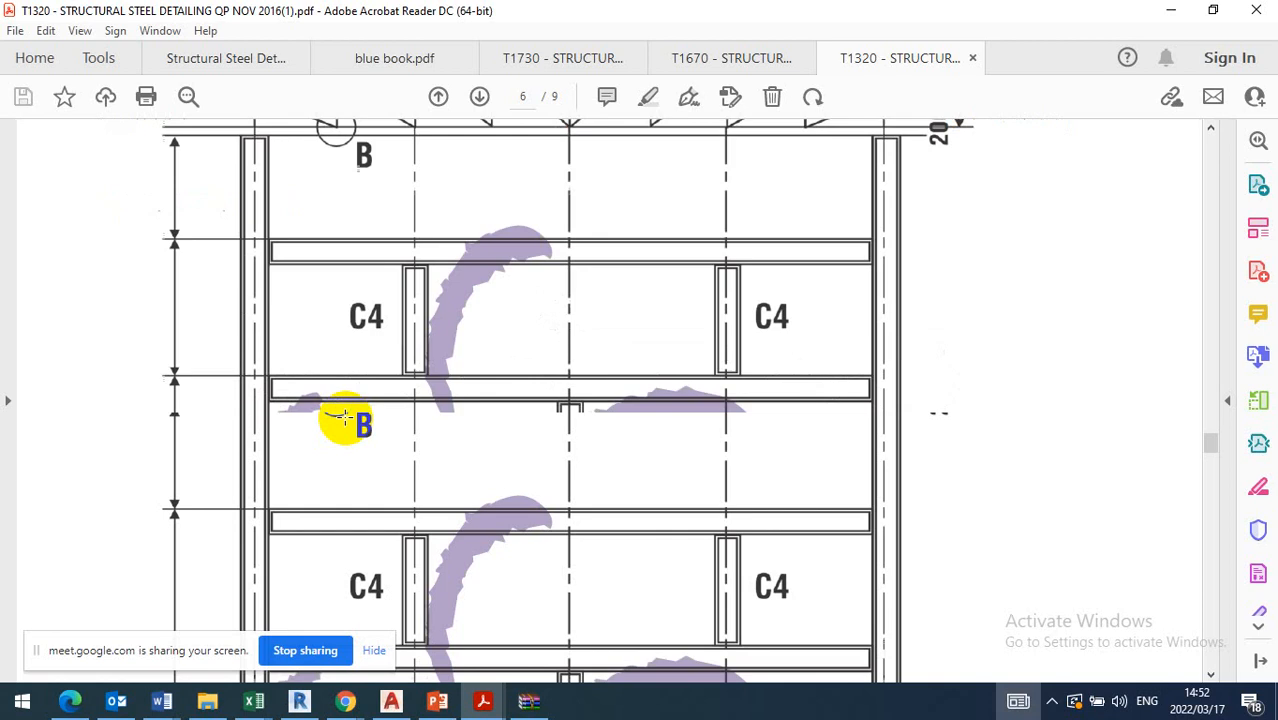
scroll(343, 419, up, 2)
scroll(342, 419, down, 3)
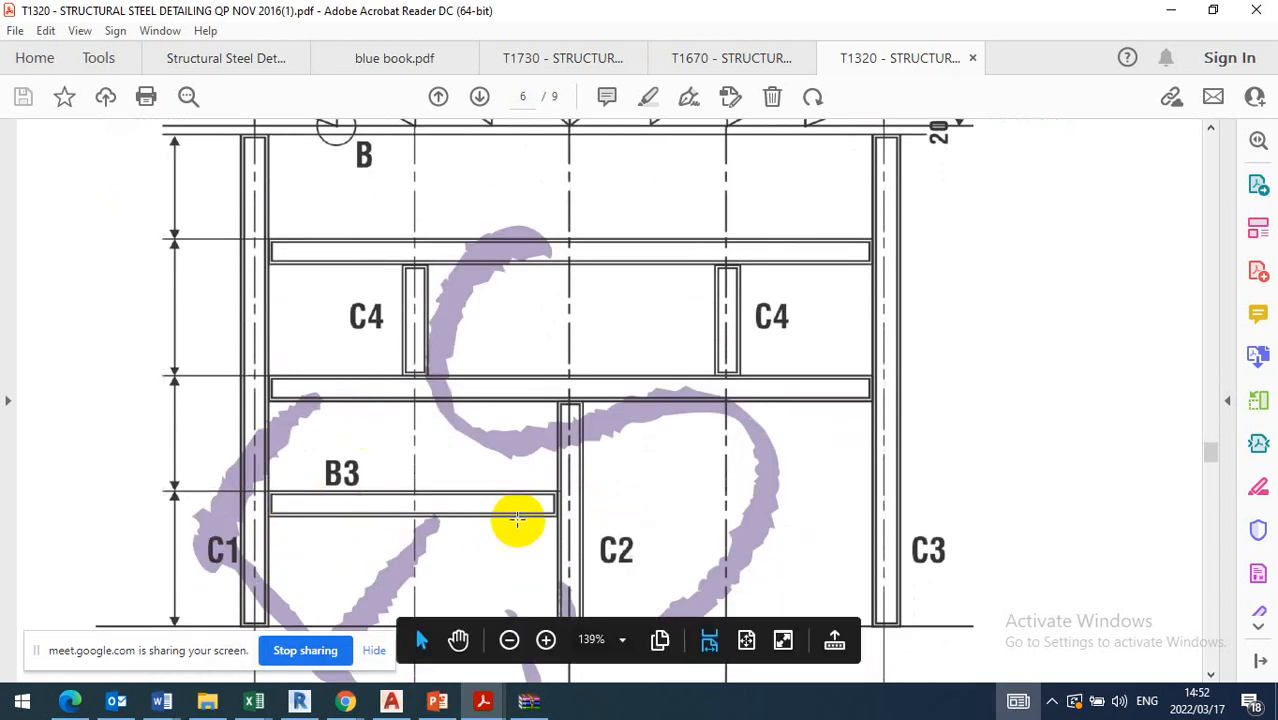
scroll(521, 508, up, 2)
scroll(519, 508, down, 3)
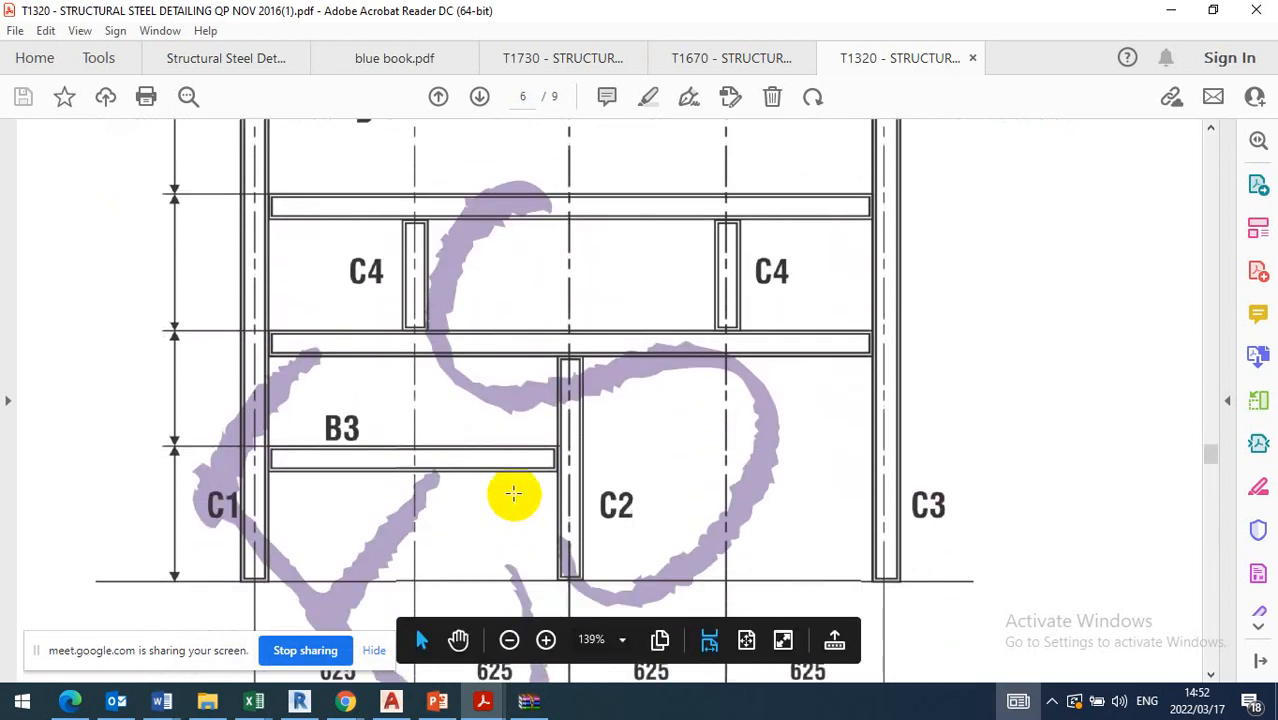
scroll(490, 380, up, 1)
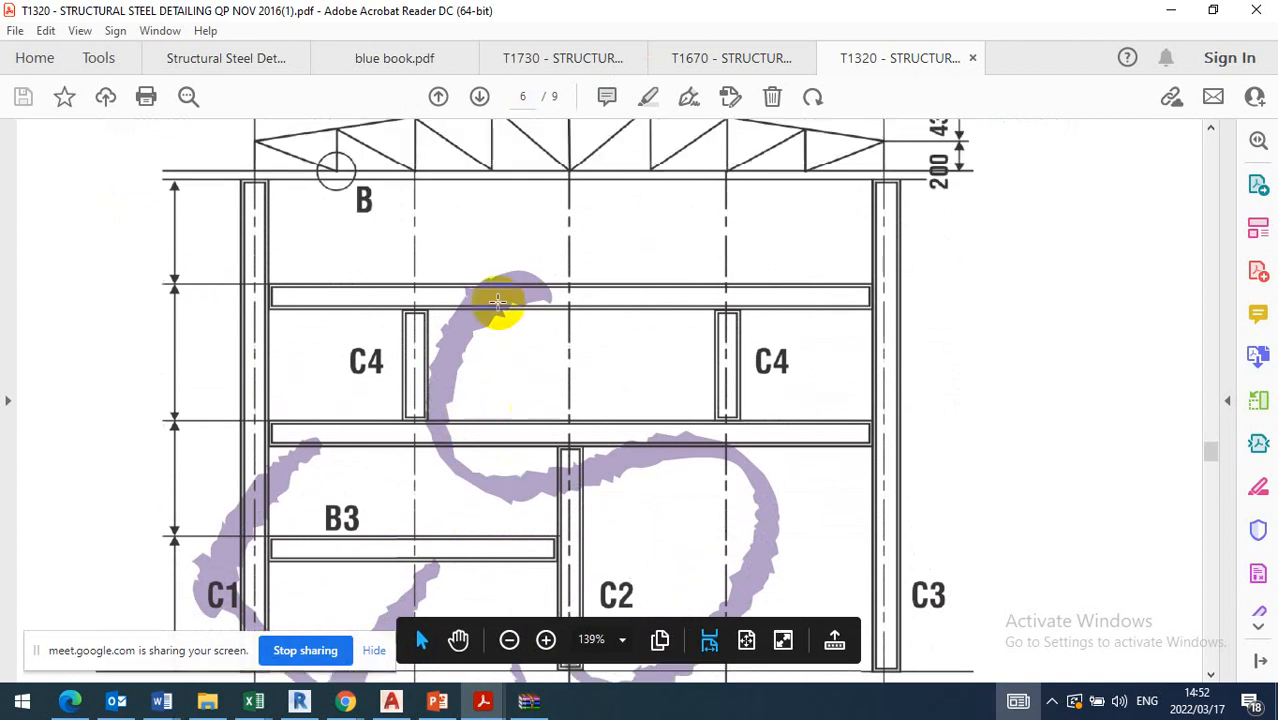
scroll(428, 290, up, 2)
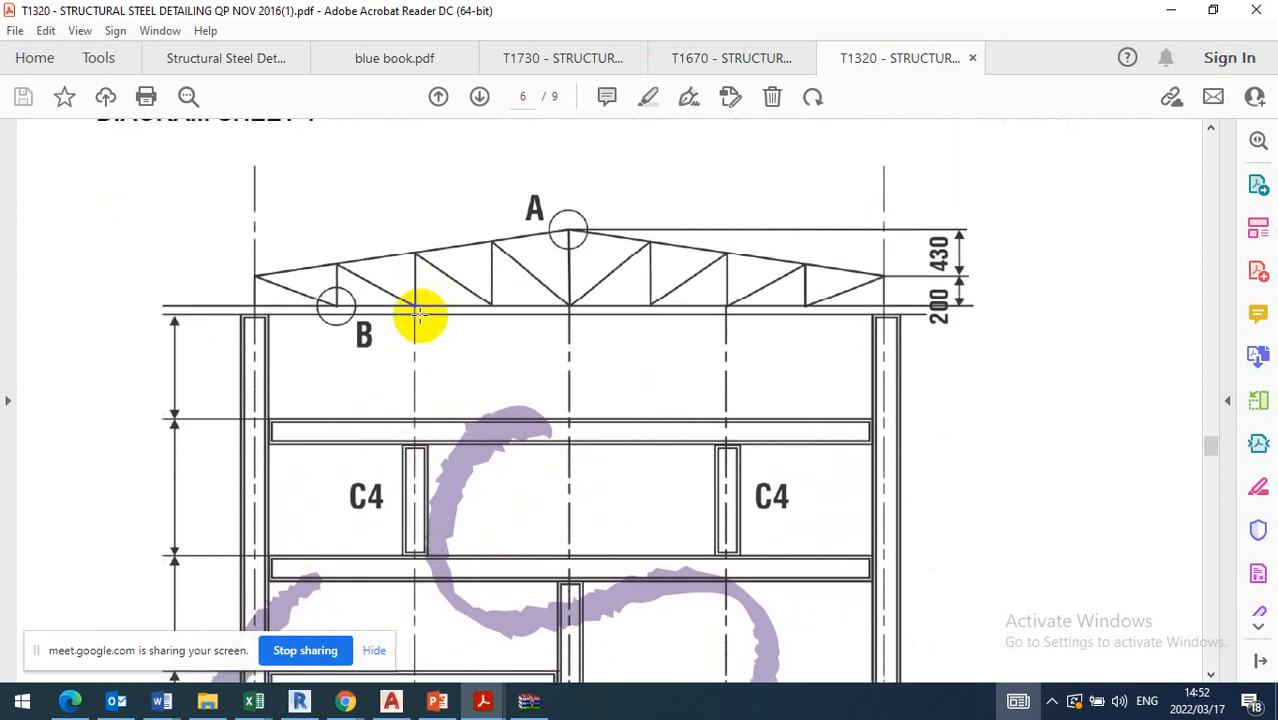
scroll(419, 314, down, 2)
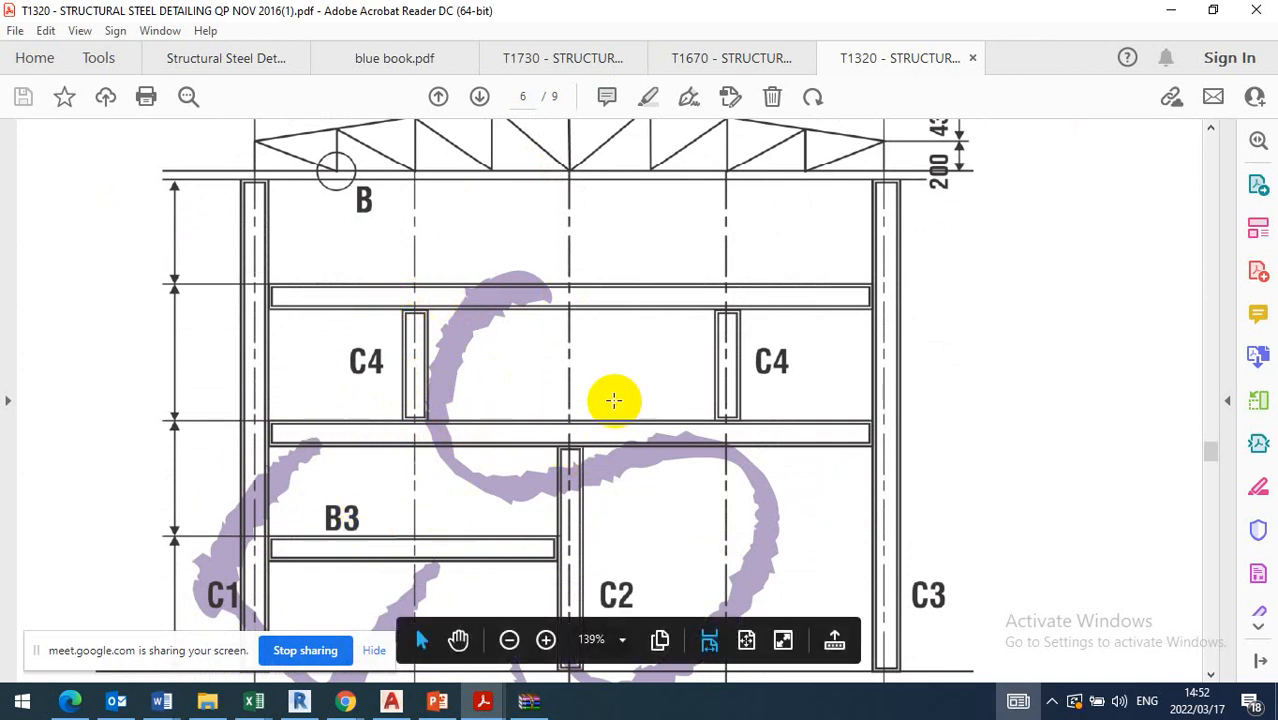
scroll(568, 372, down, 3)
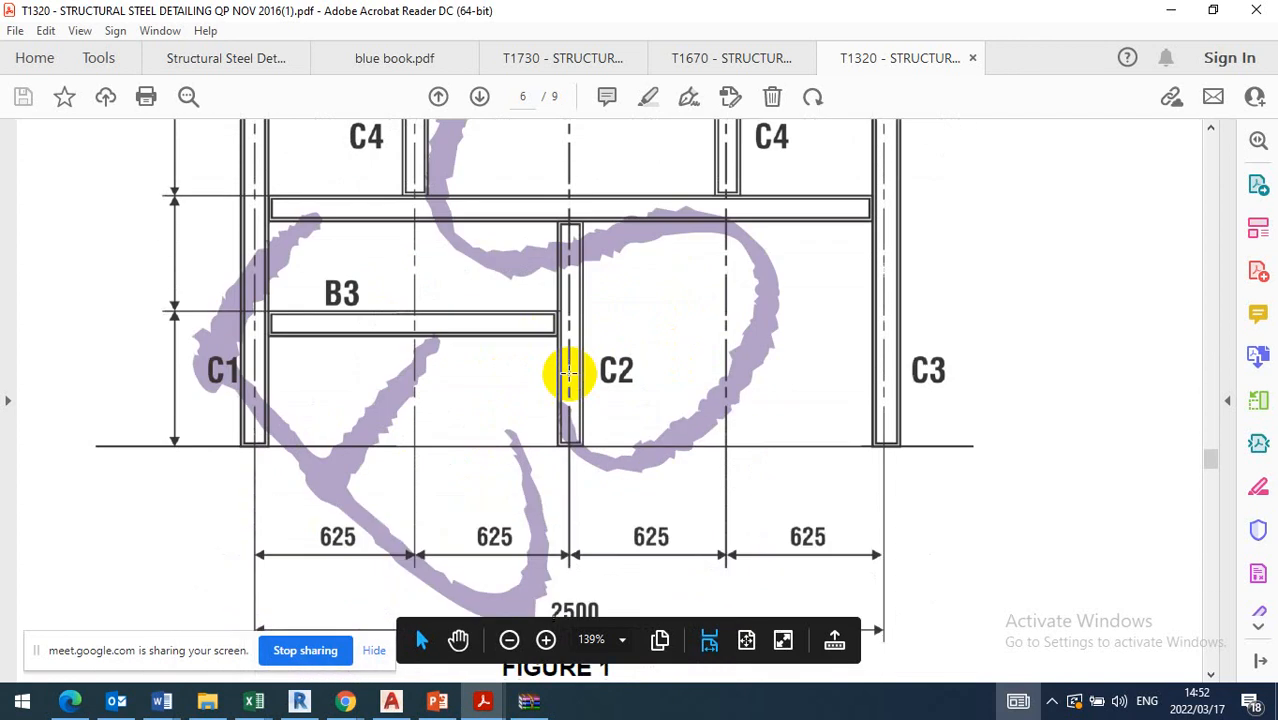
scroll(568, 372, down, 4)
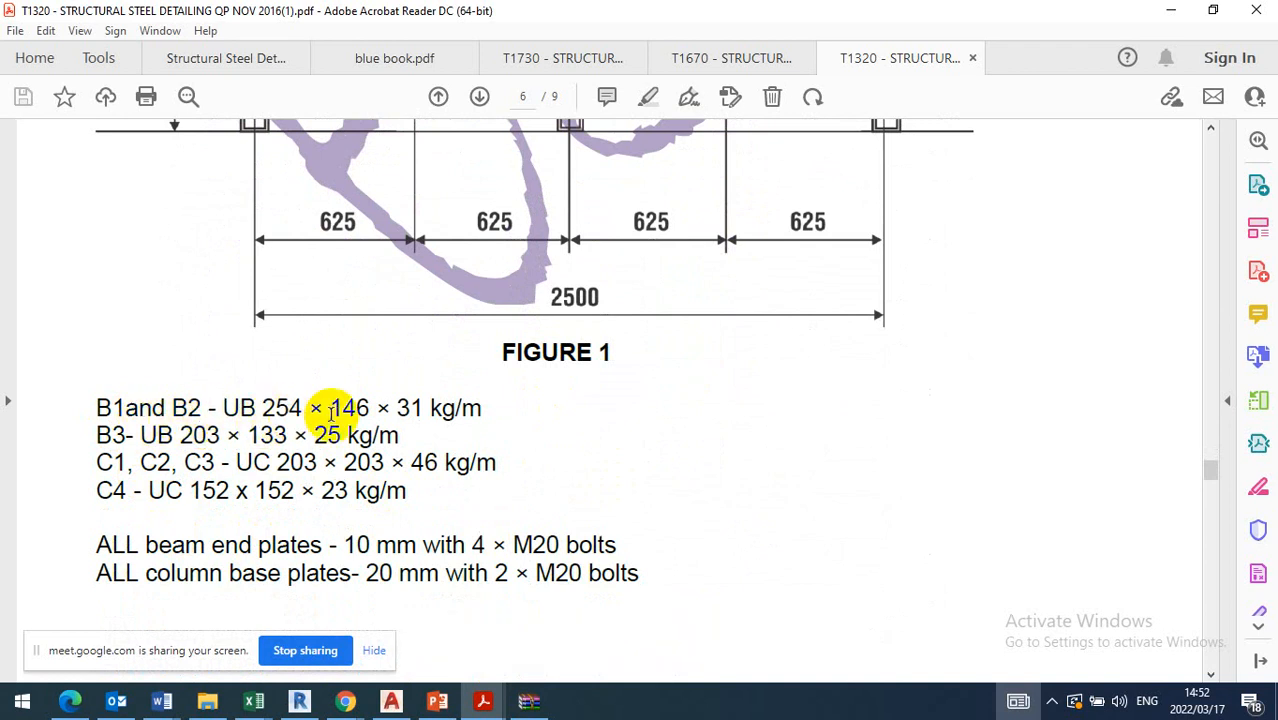
Review the beams in Figure 1 again, relating beam B3 to columns C1 and C2 and their centre distances
scroll(294, 414, up, 5)
scroll(432, 390, up, 3)
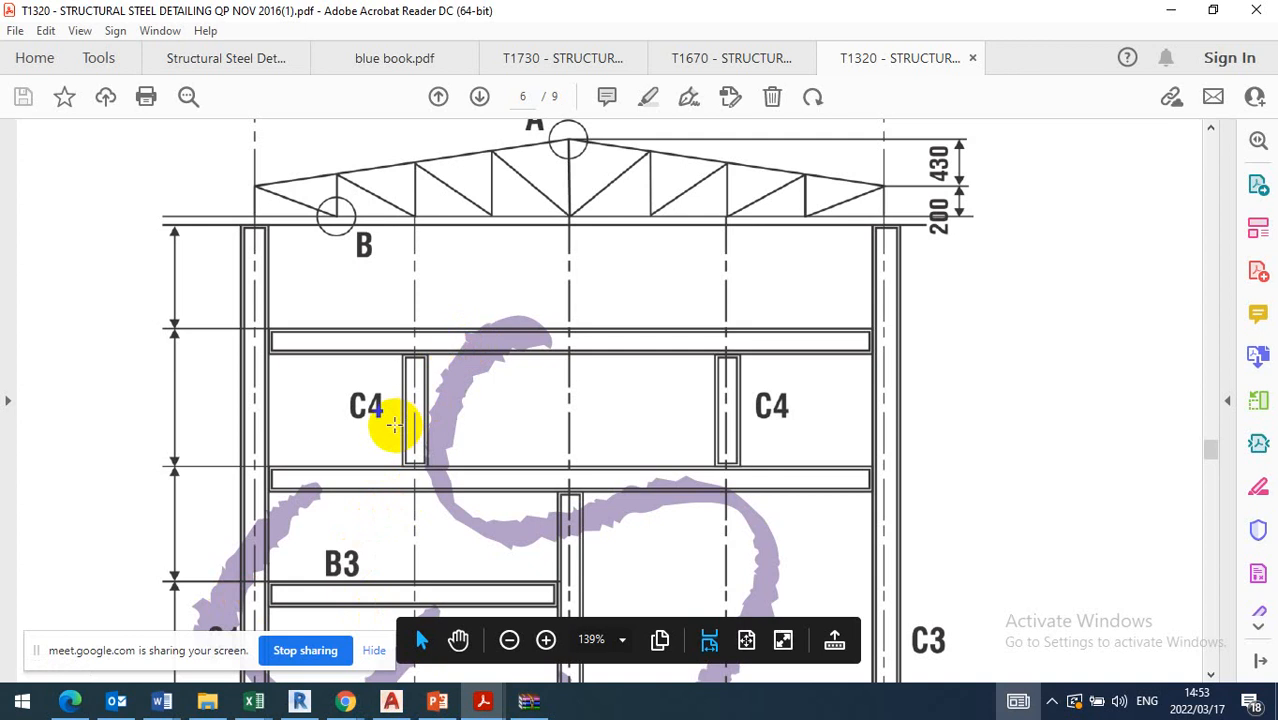
scroll(391, 428, down, 2)
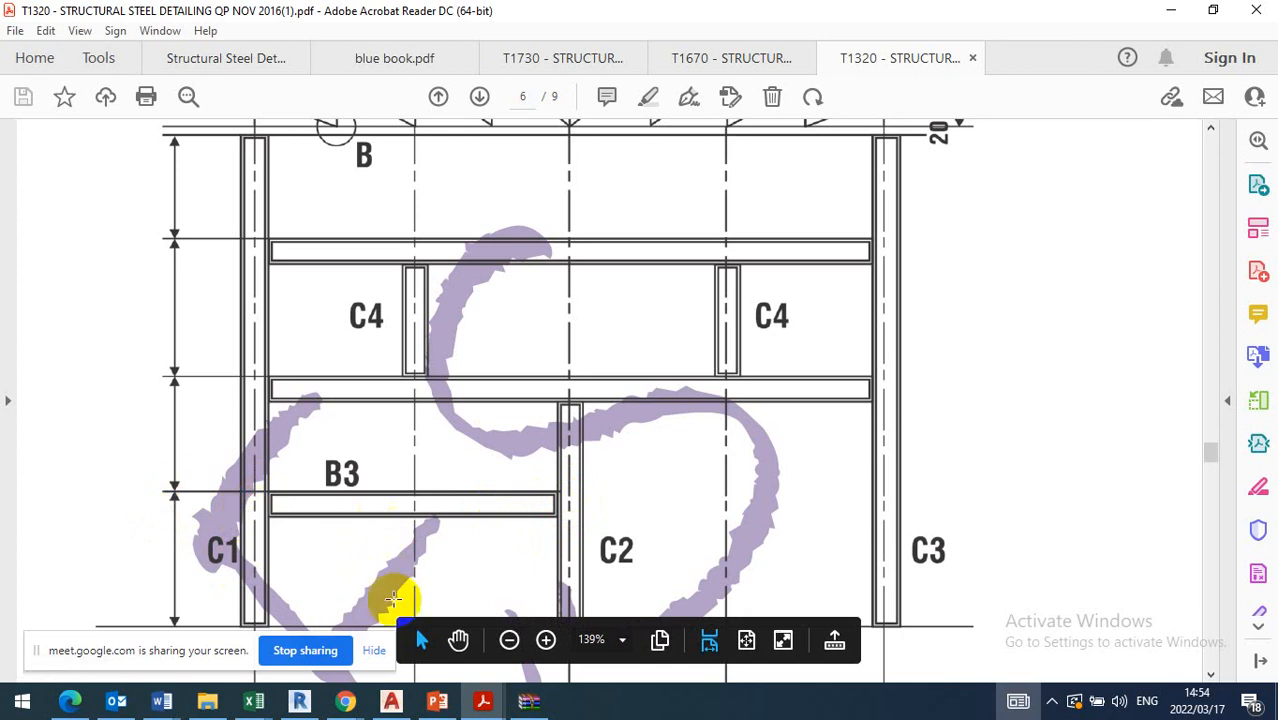
scroll(415, 505, down, 2)
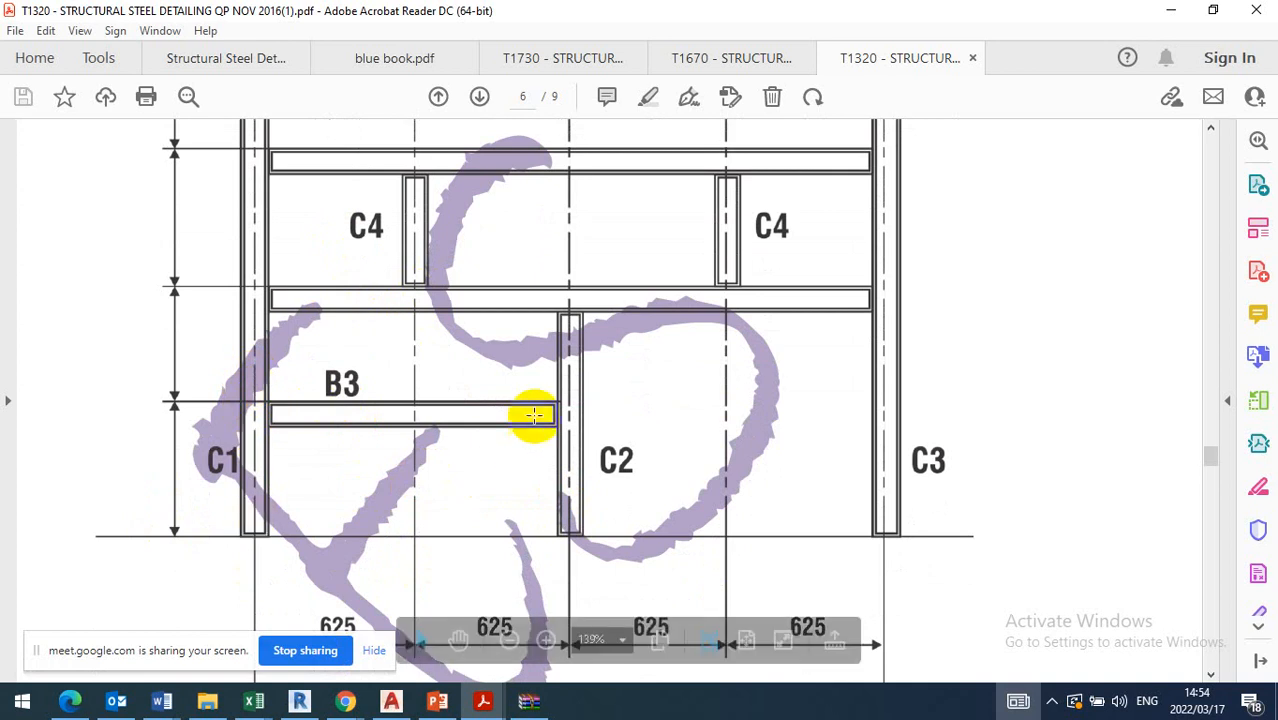
scroll(525, 507, down, 1)
scroll(525, 507, down, 3)
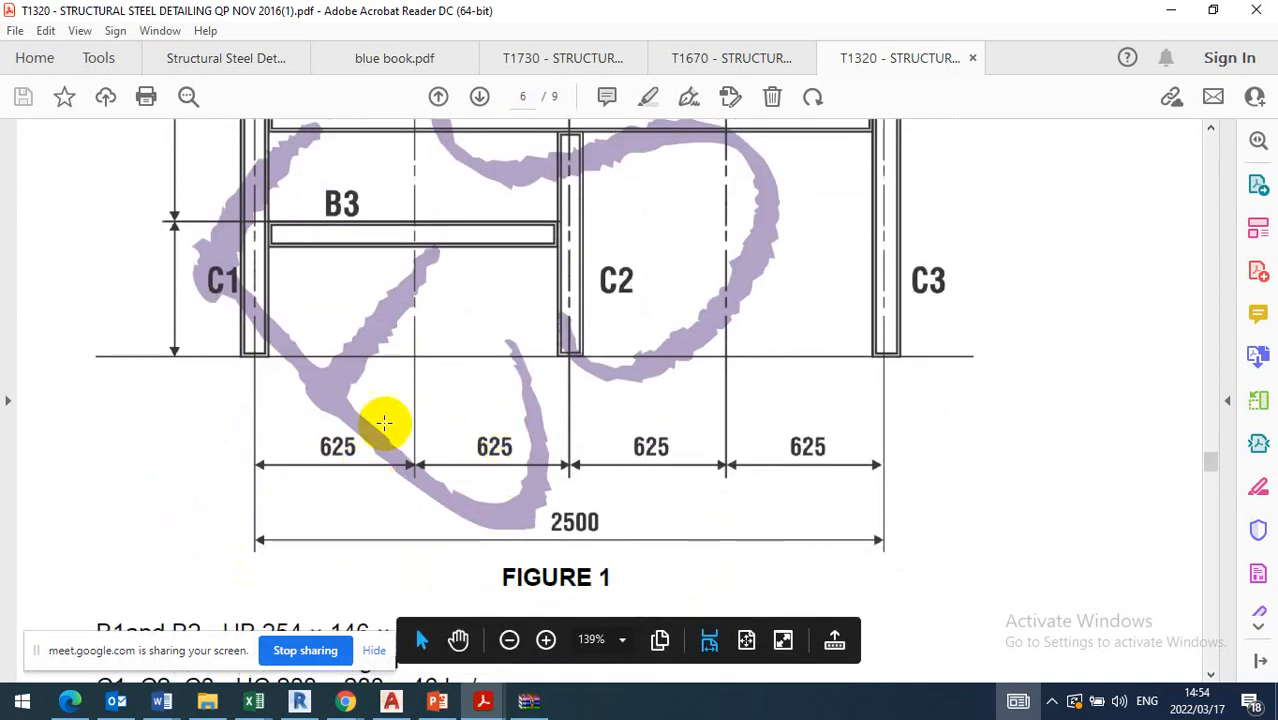
scroll(520, 418, up, 3)
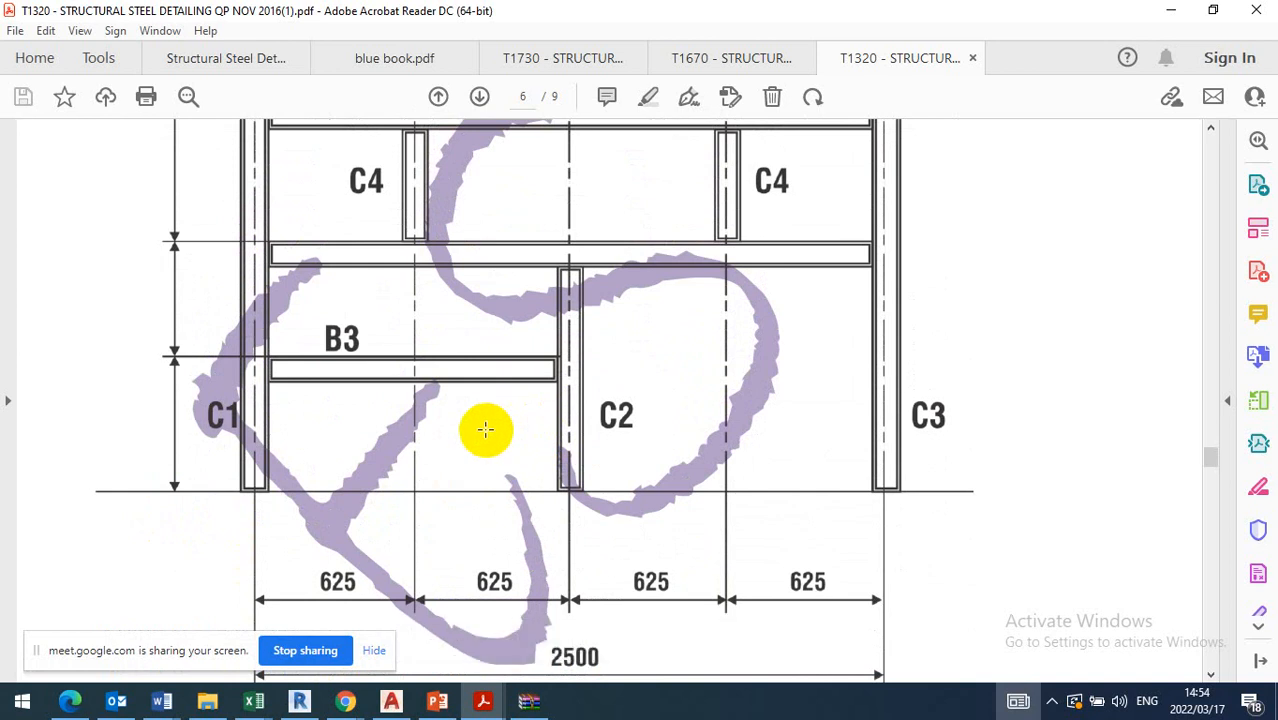
Switch to AutoCAD and find the Question 2 beams sheet in the assignment drawing
click(393, 702)
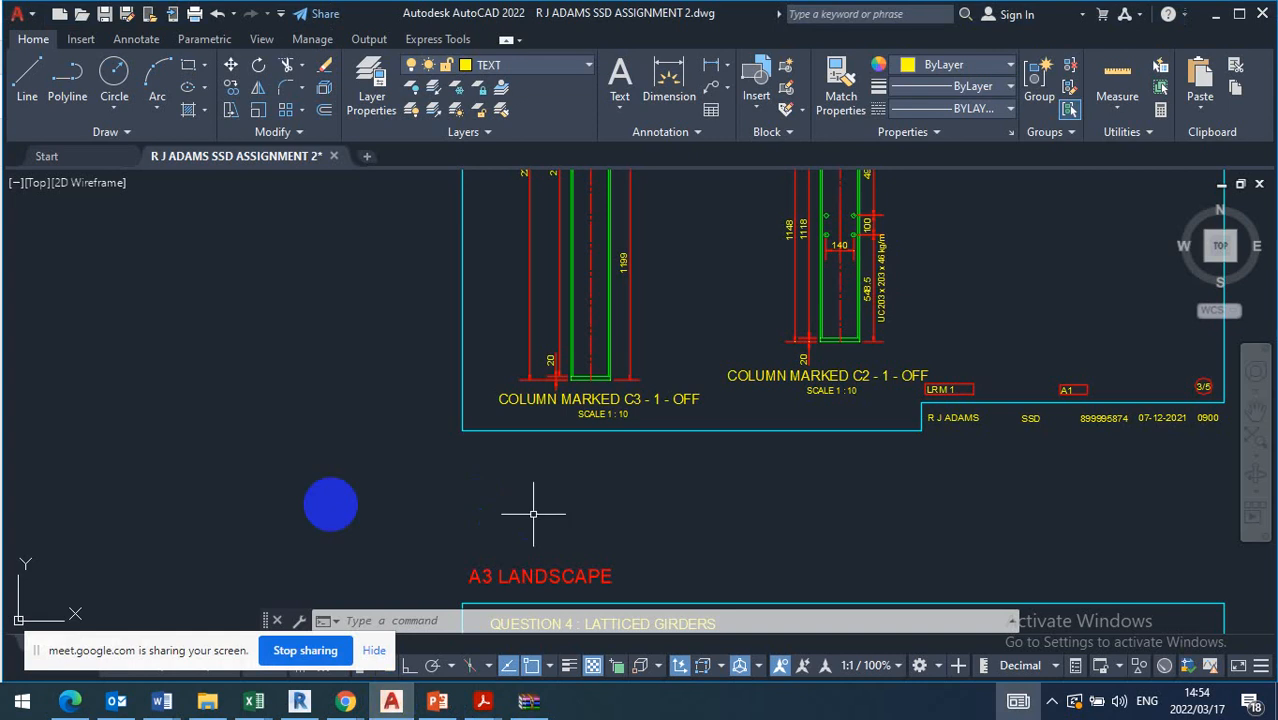
scroll(230, 470, down, 3)
scroll(571, 451, up, 6)
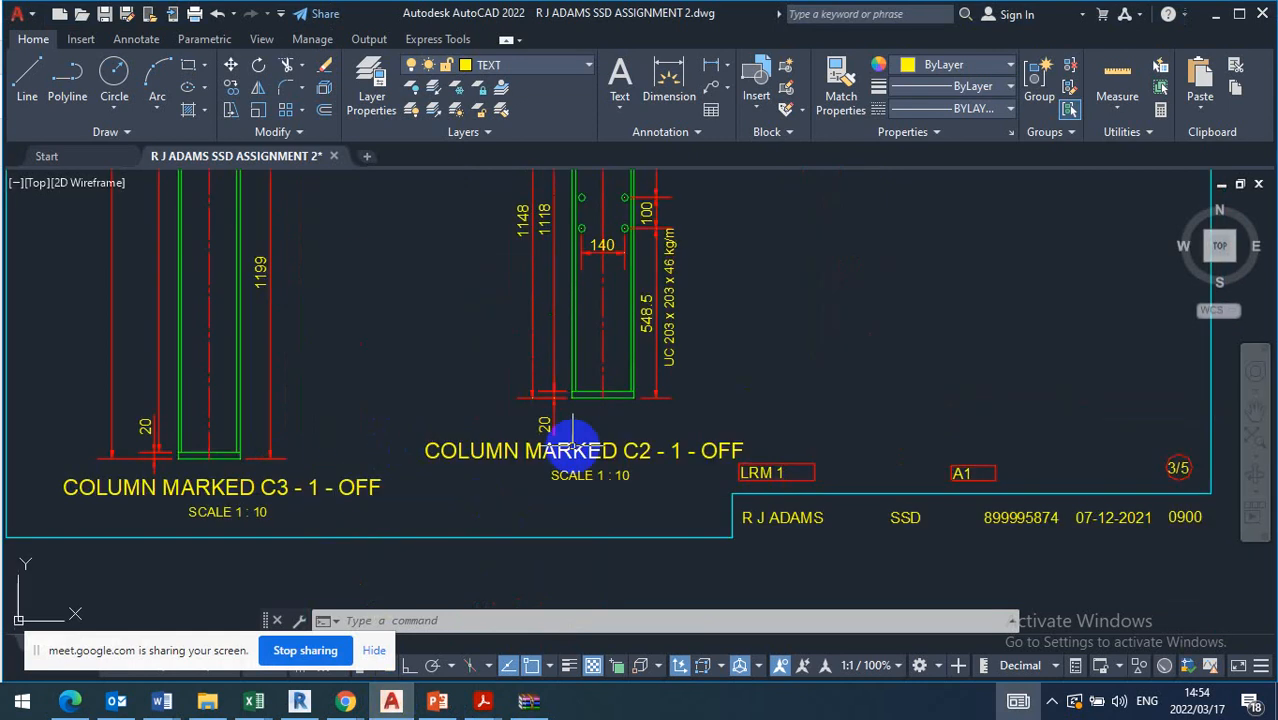
scroll(442, 368, down, 6)
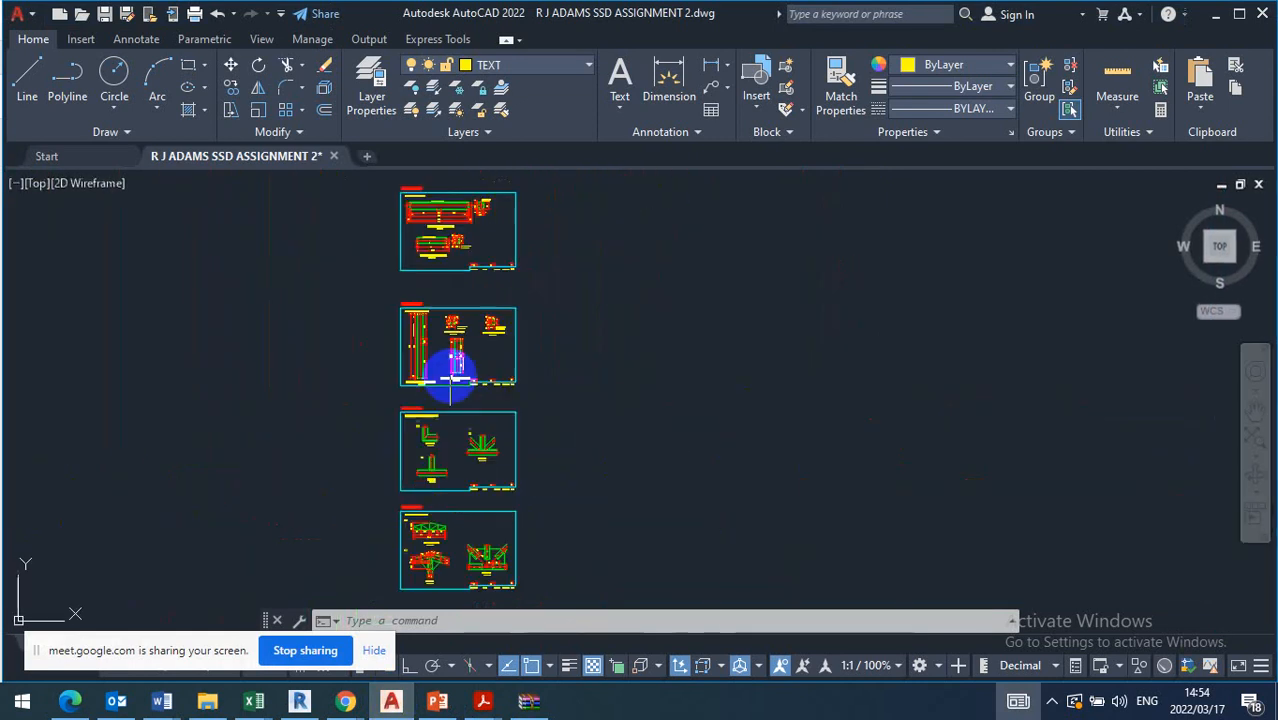
scroll(450, 285, up, 8)
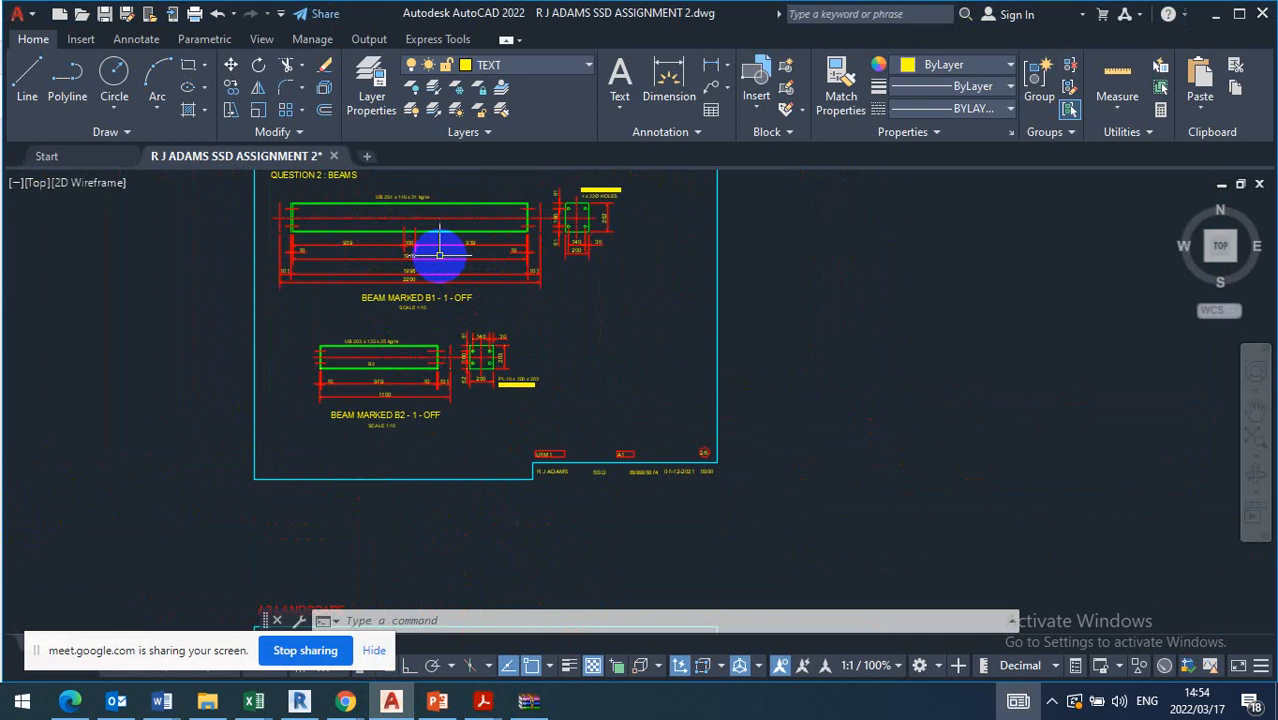
scroll(600, 400, down, 1)
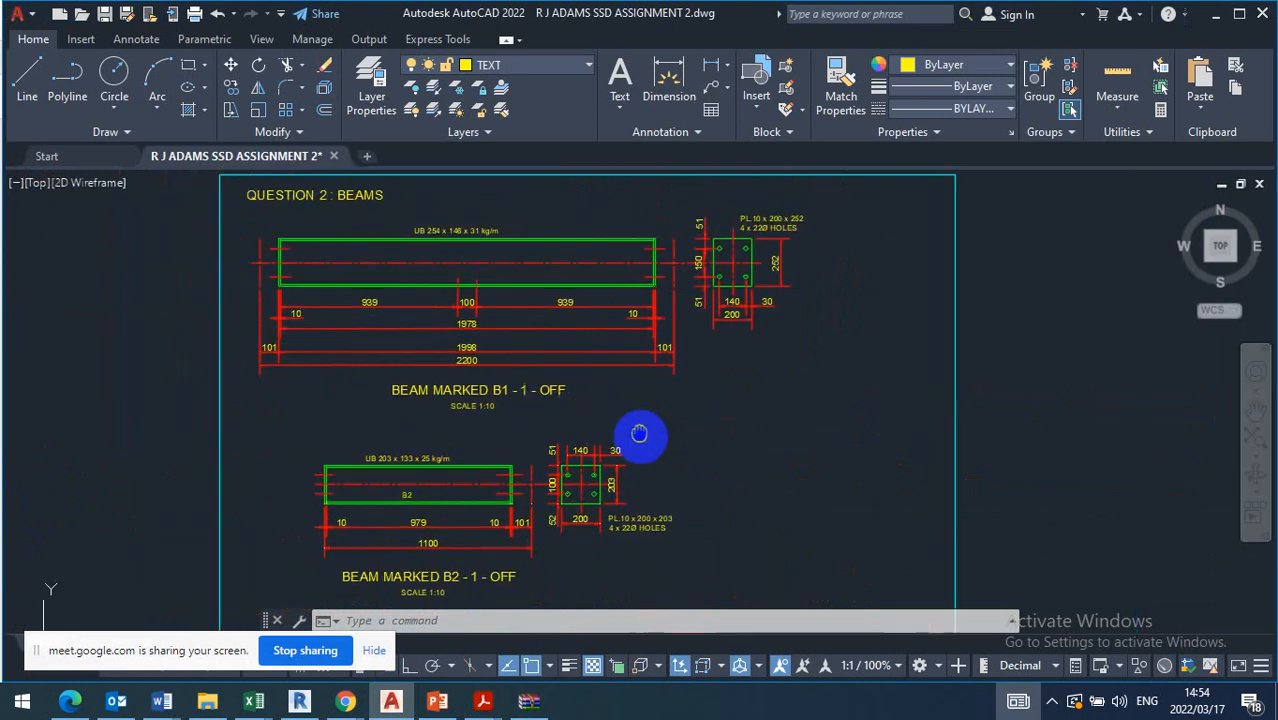
scroll(630, 400, up, 3)
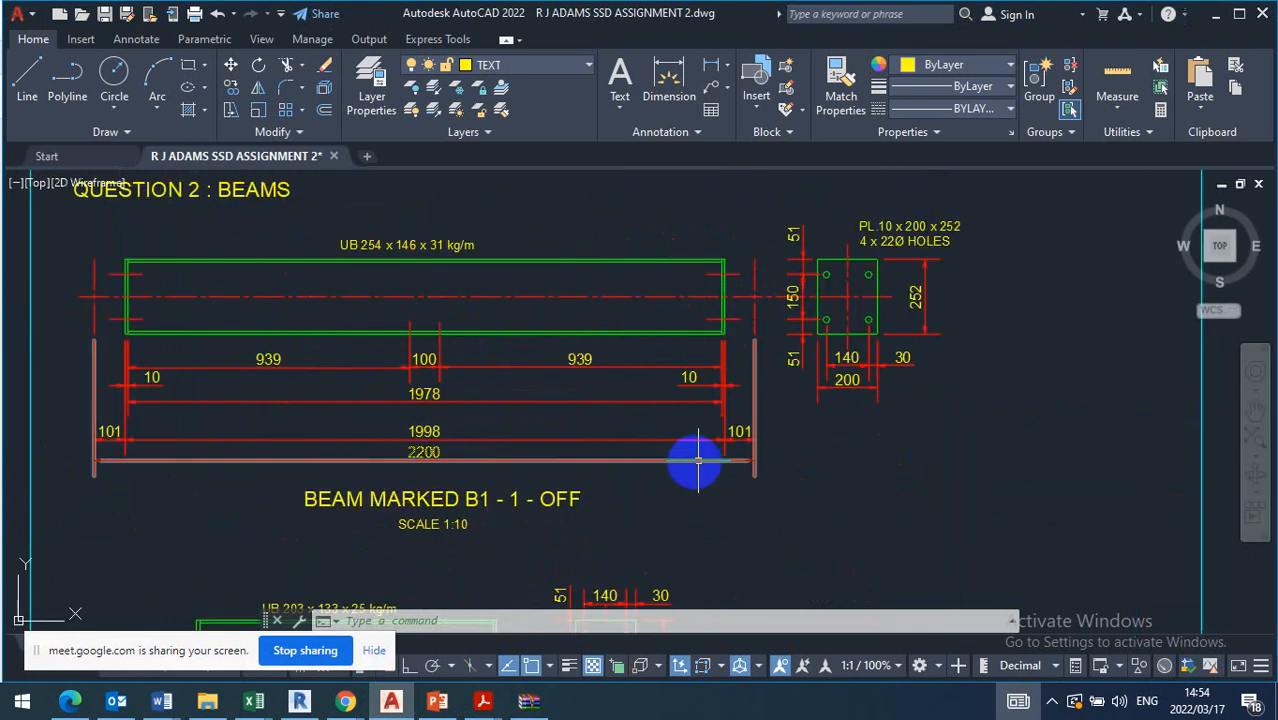
Inspect the dimensioned details of beams B1 and B2 together with their end plate views
scroll(628, 465, down, 4)
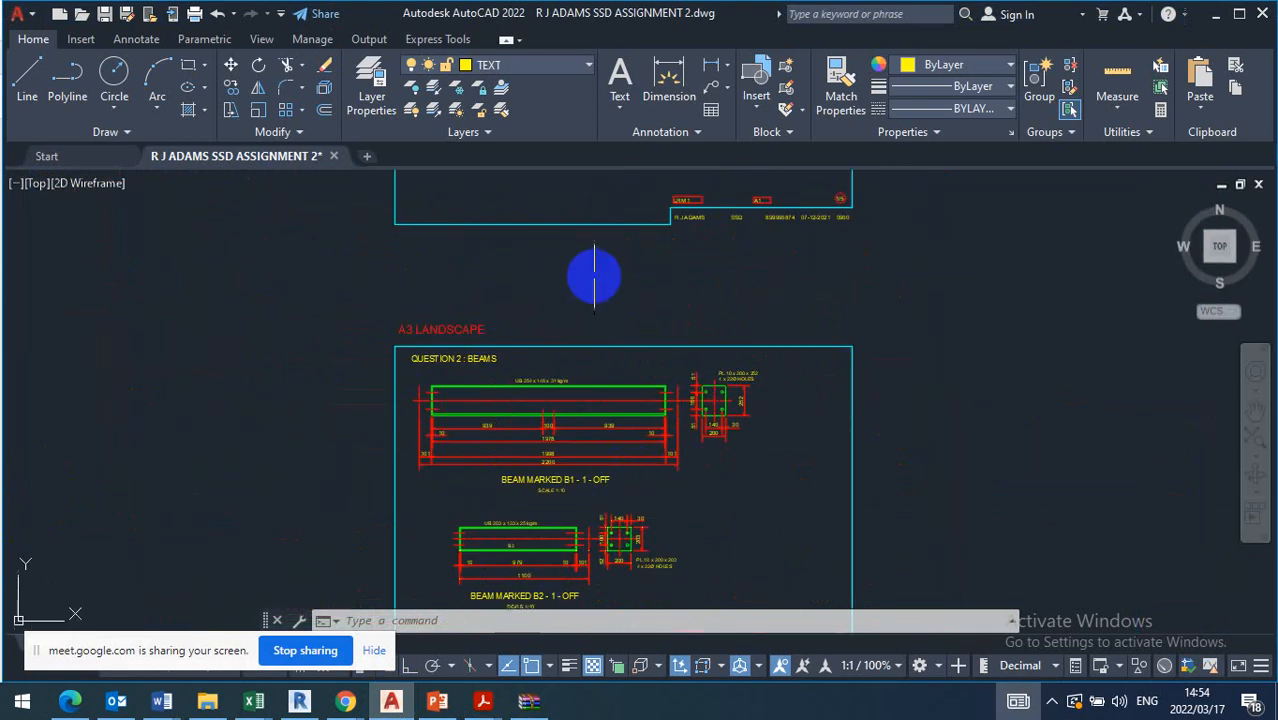
scroll(571, 485, down, 2)
scroll(570, 485, up, 6)
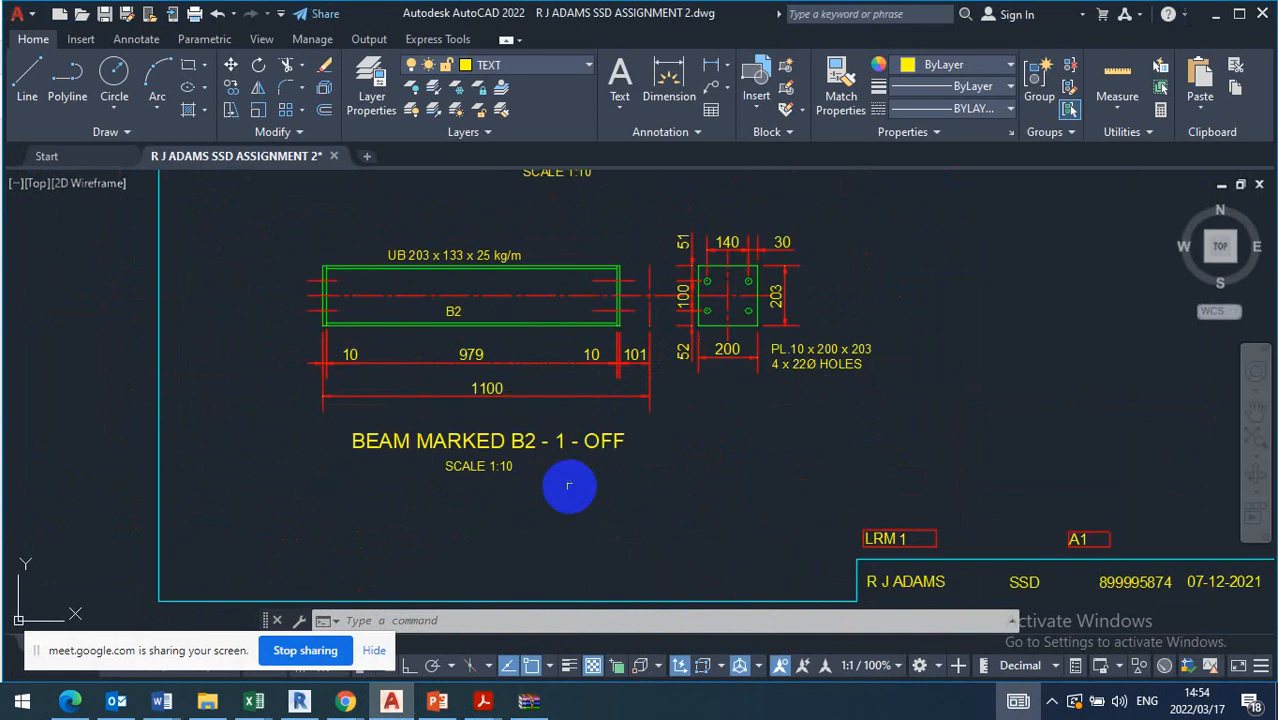
scroll(570, 485, down, 3)
scroll(590, 379, up, 5)
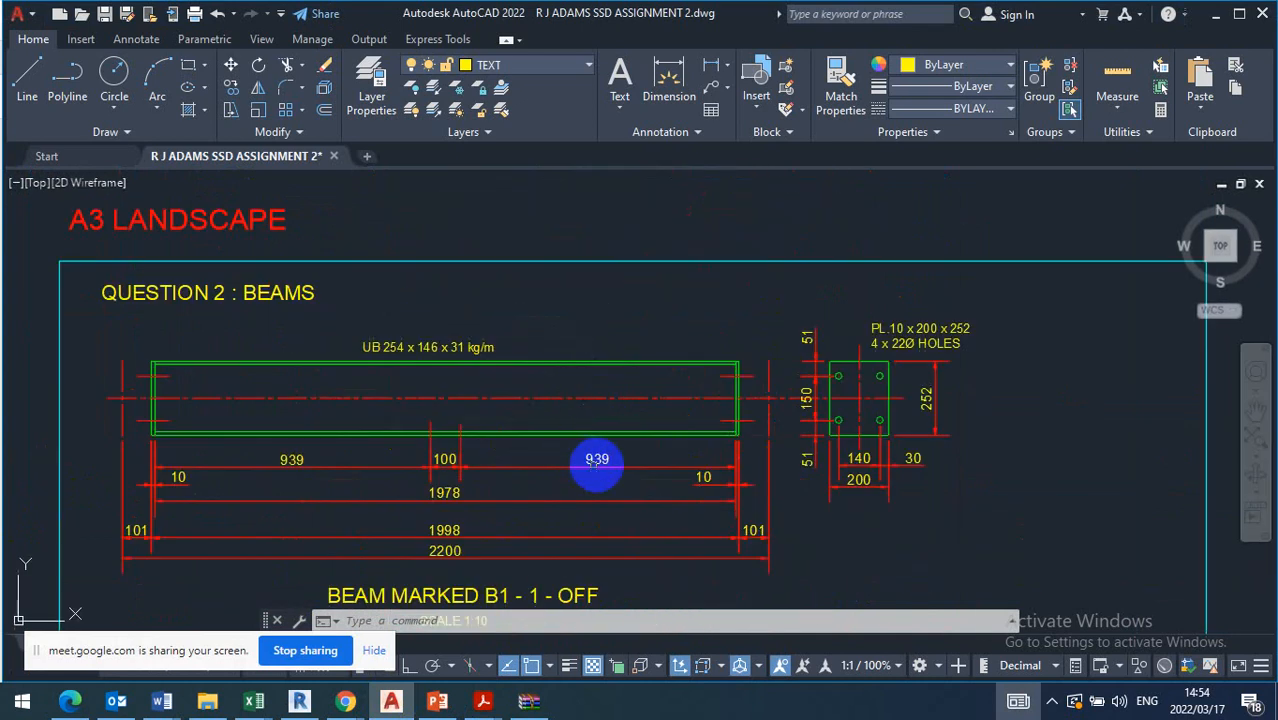
mouse_move(597, 461)
middle_down()
mouse_move(673, 417)
mouse_move(698, 380)
middle_up()
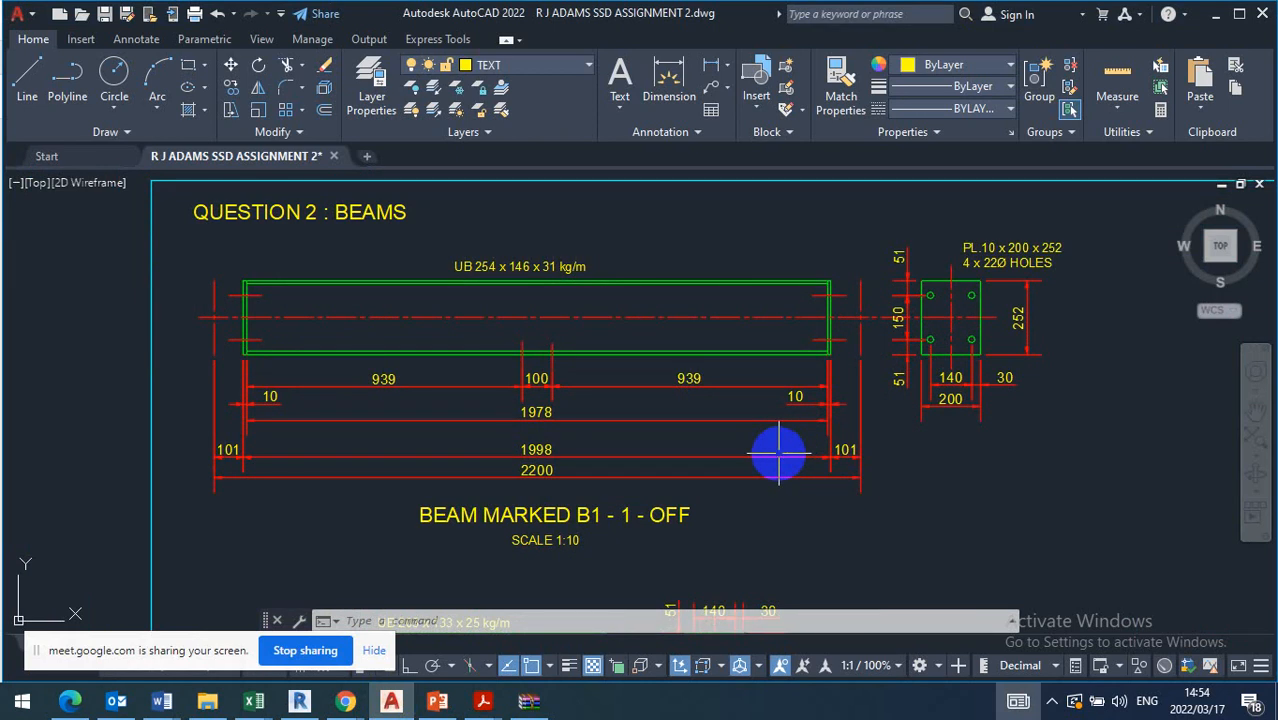
click(779, 455)
Check the title block of the beams sheet and return to the dimensions of beam B1
scroll(542, 365, down, 6)
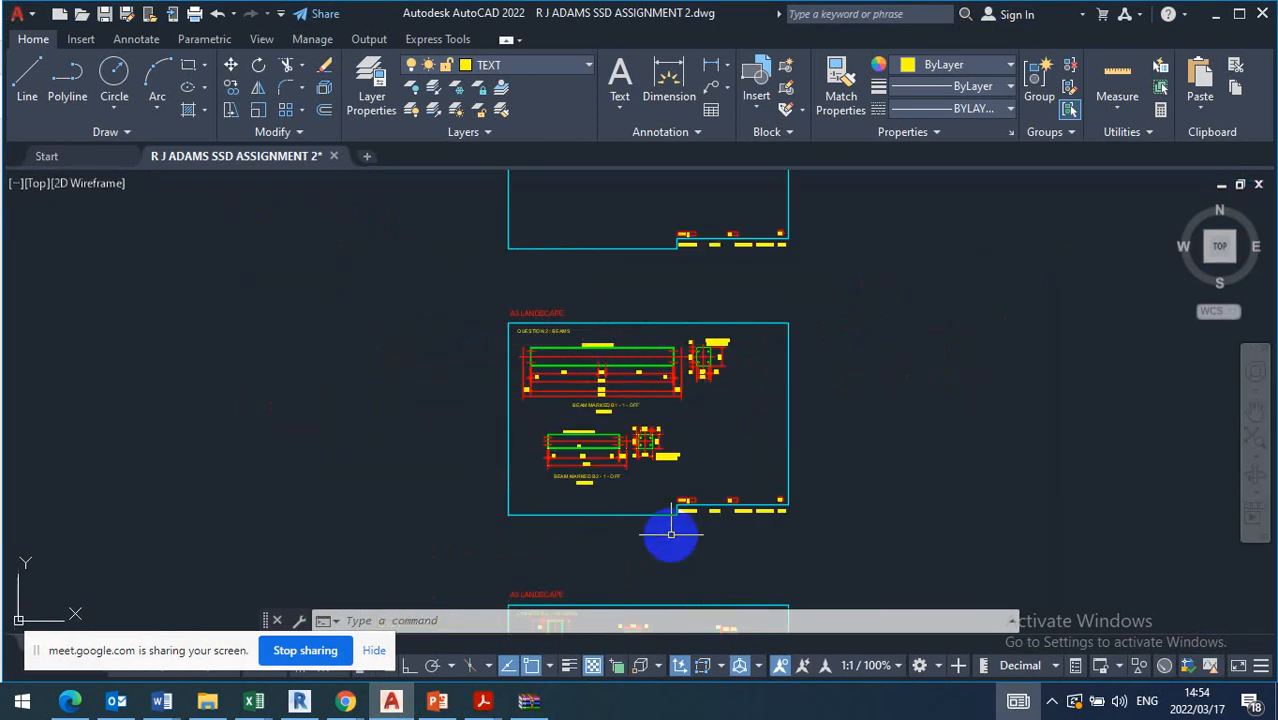
scroll(710, 516, up, 7)
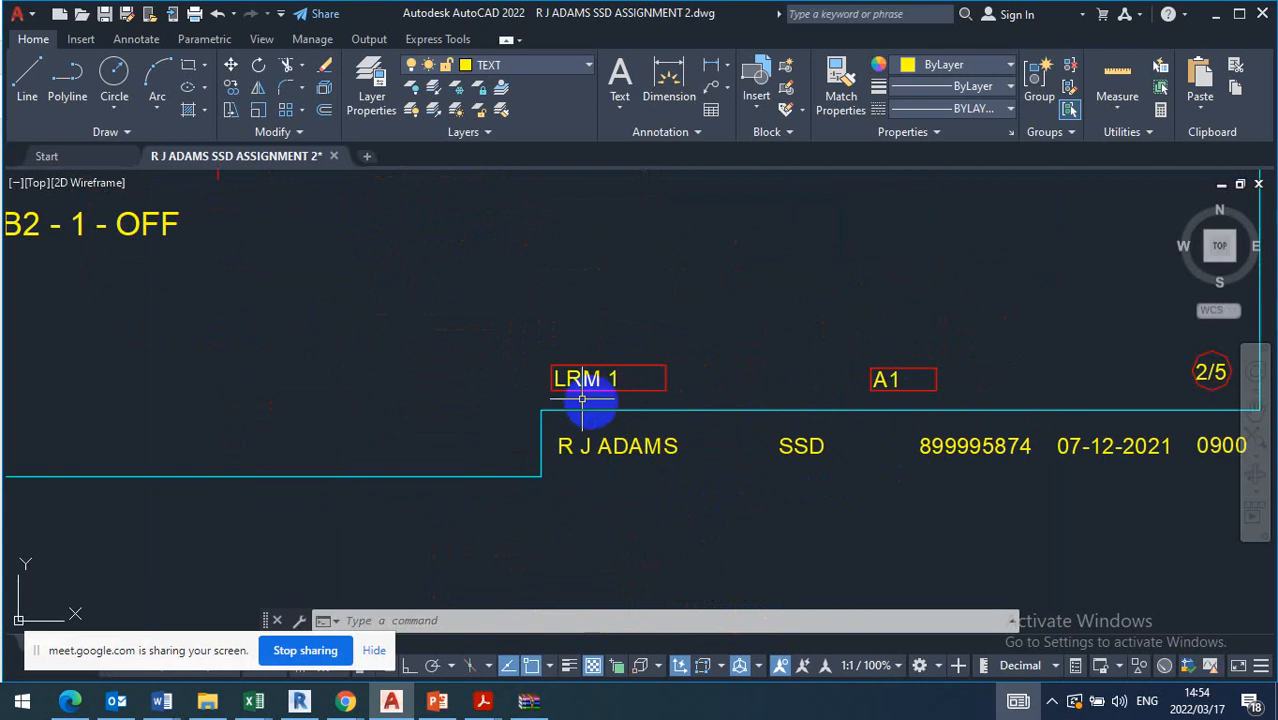
scroll(813, 514, down, 4)
scroll(787, 365, up, 7)
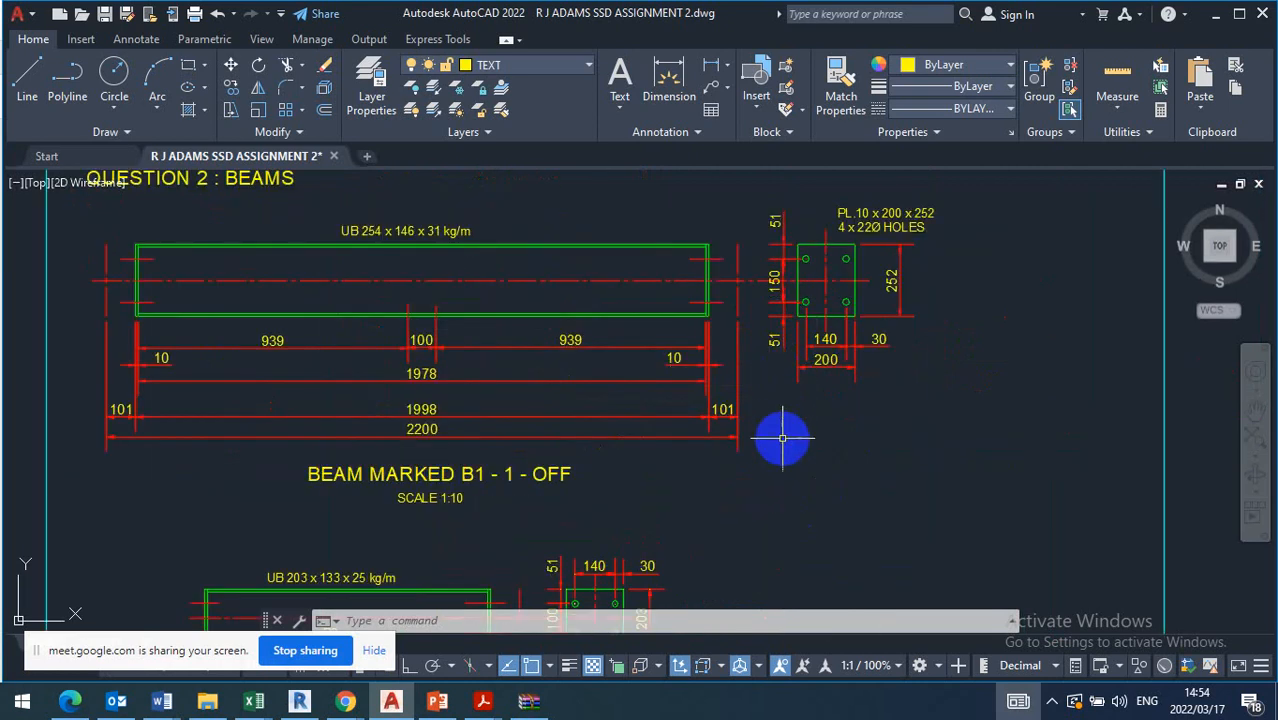
scroll(776, 479, up, 1)
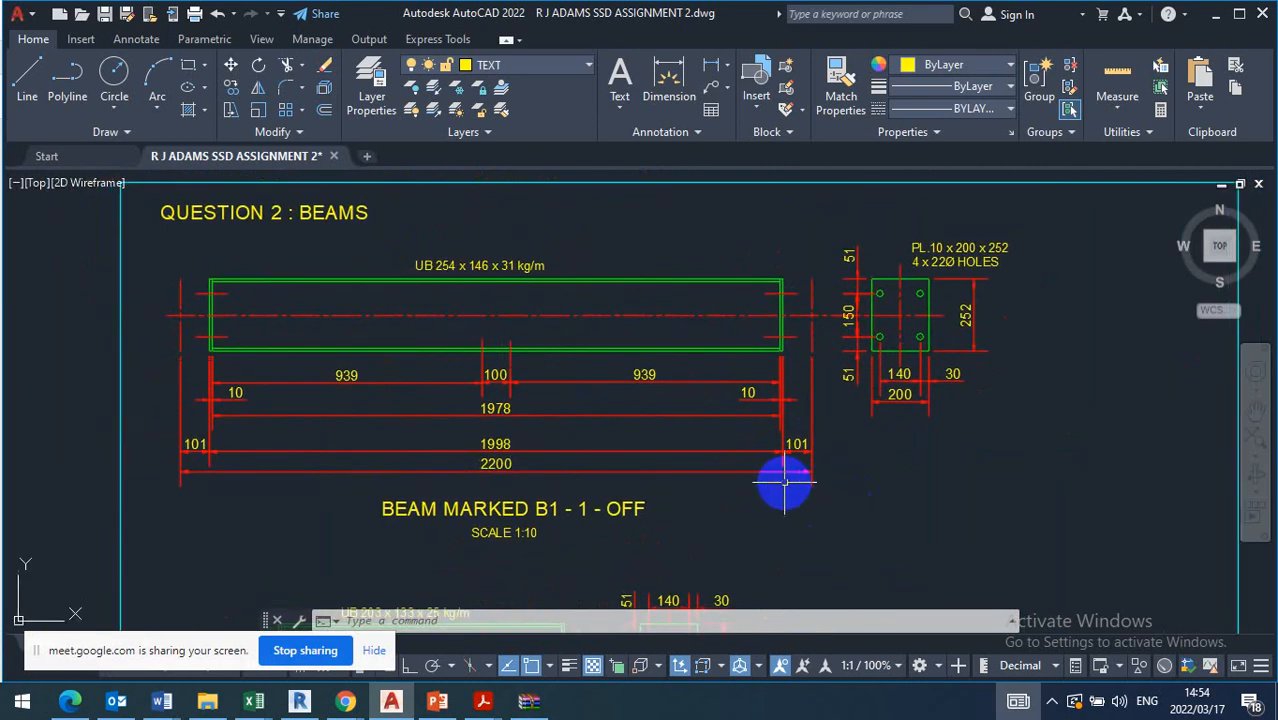
Review the dimensioned detail of beam B1 within the Question 2 beams sheet
scroll(845, 479, down, 1)
scroll(833, 485, up, 2)
scroll(907, 452, down, 4)
middle_drag(841, 458, 847, 448)
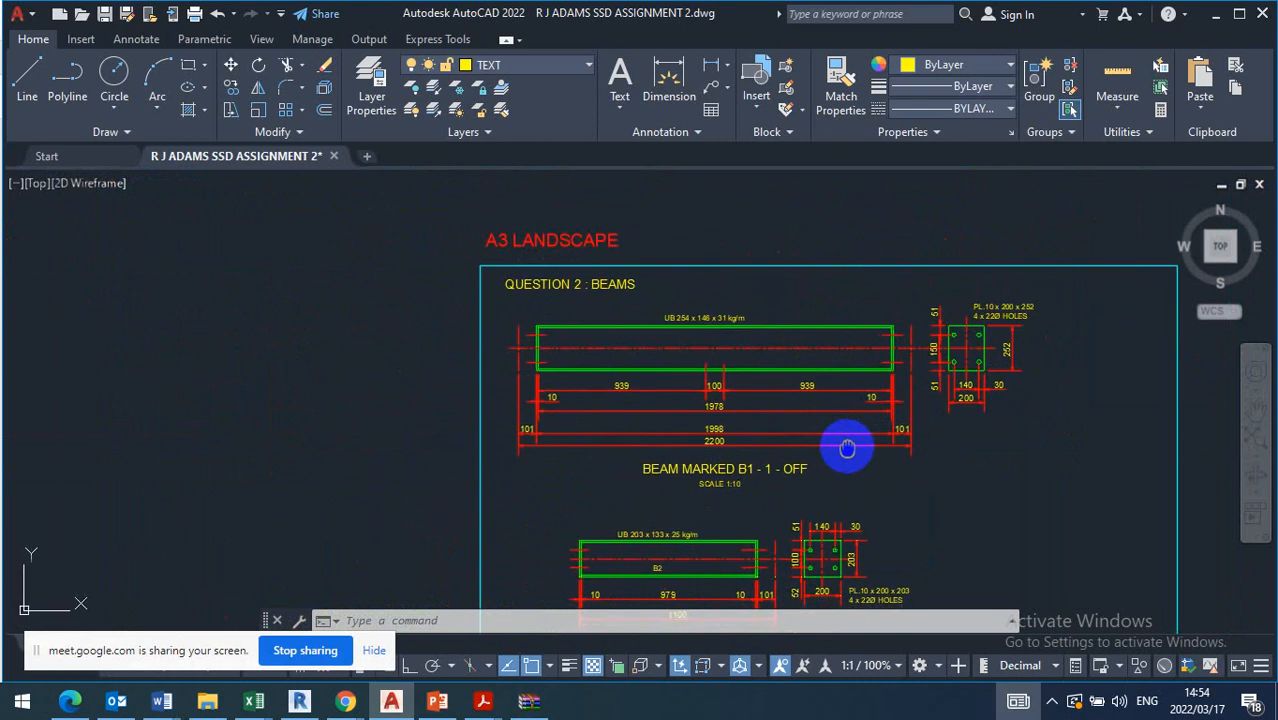
scroll(848, 442, up, 2)
middle_drag(825, 385, 849, 428)
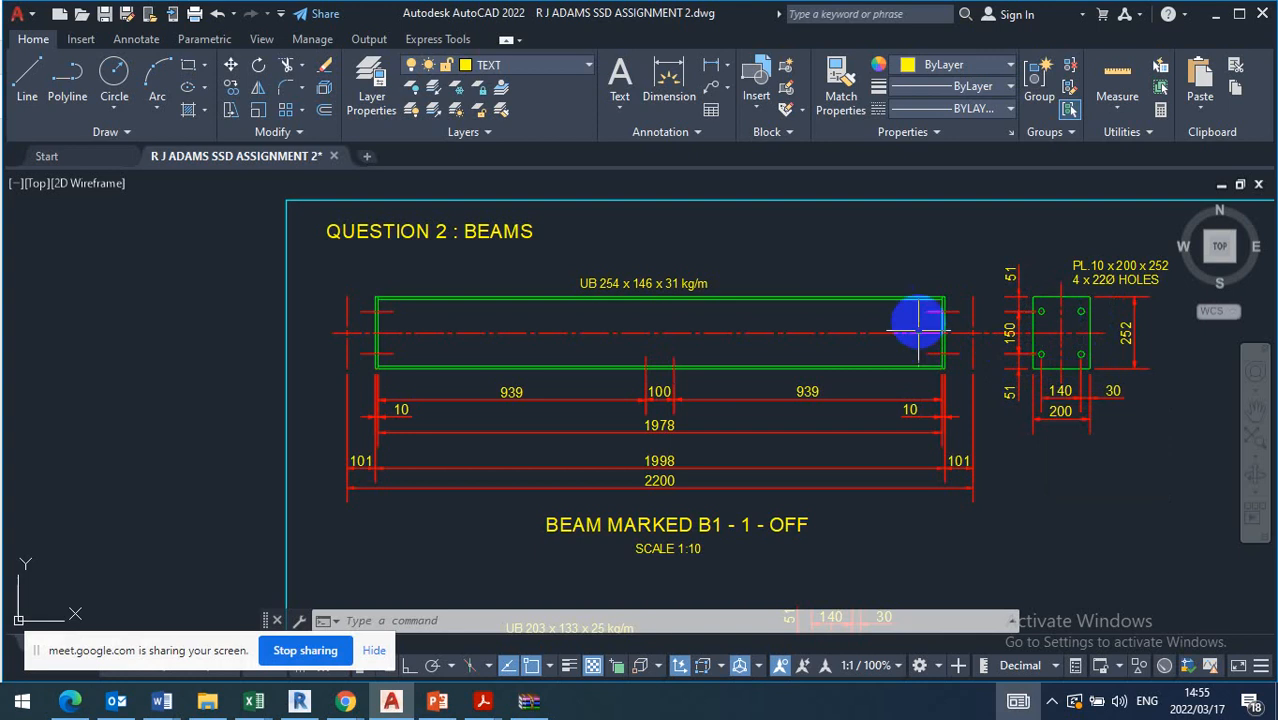
Highlight the two vertical lines of the end plate at beam B1's right end and examine the plate thickness closely
scroll(978, 332, up, 6)
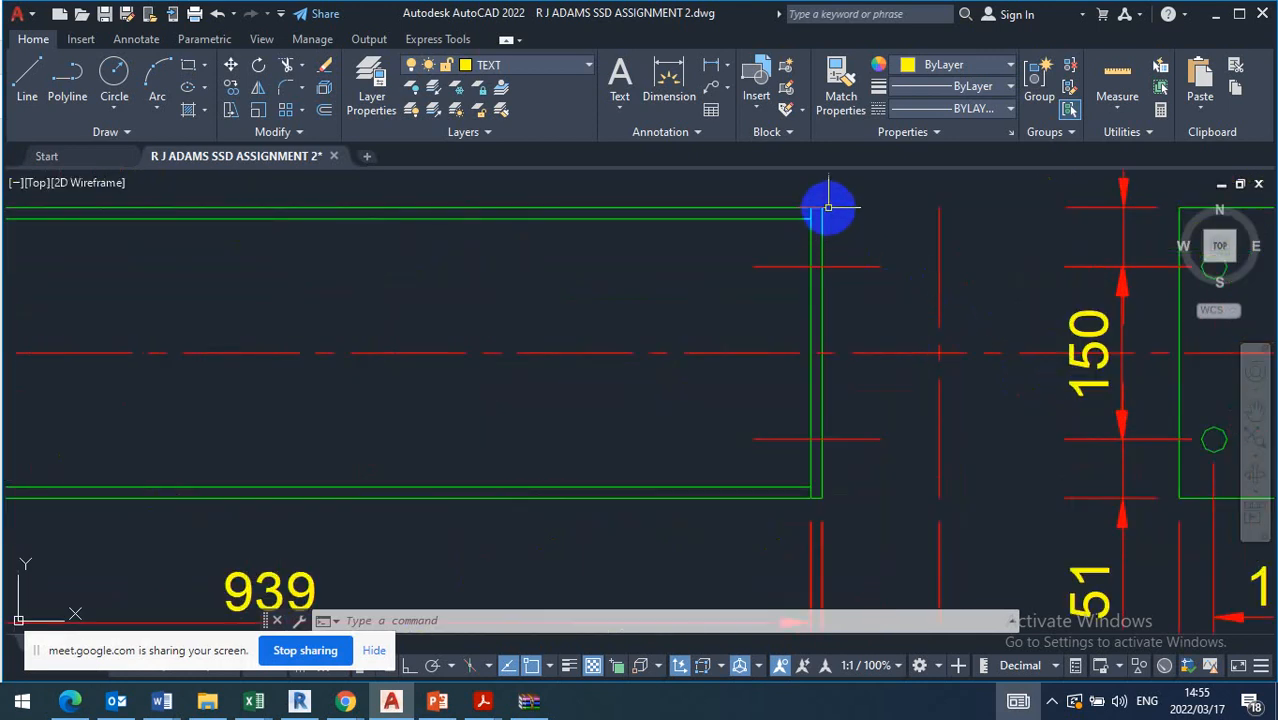
click(843, 237)
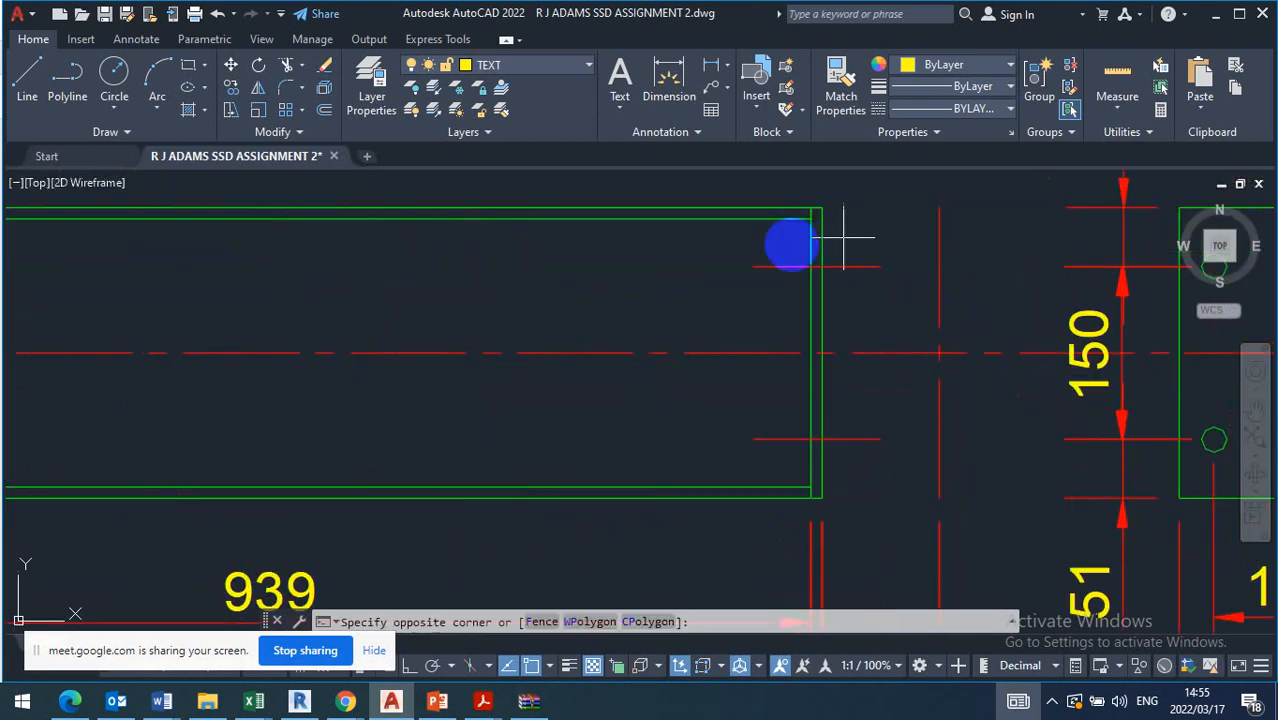
click(785, 247)
click(788, 245)
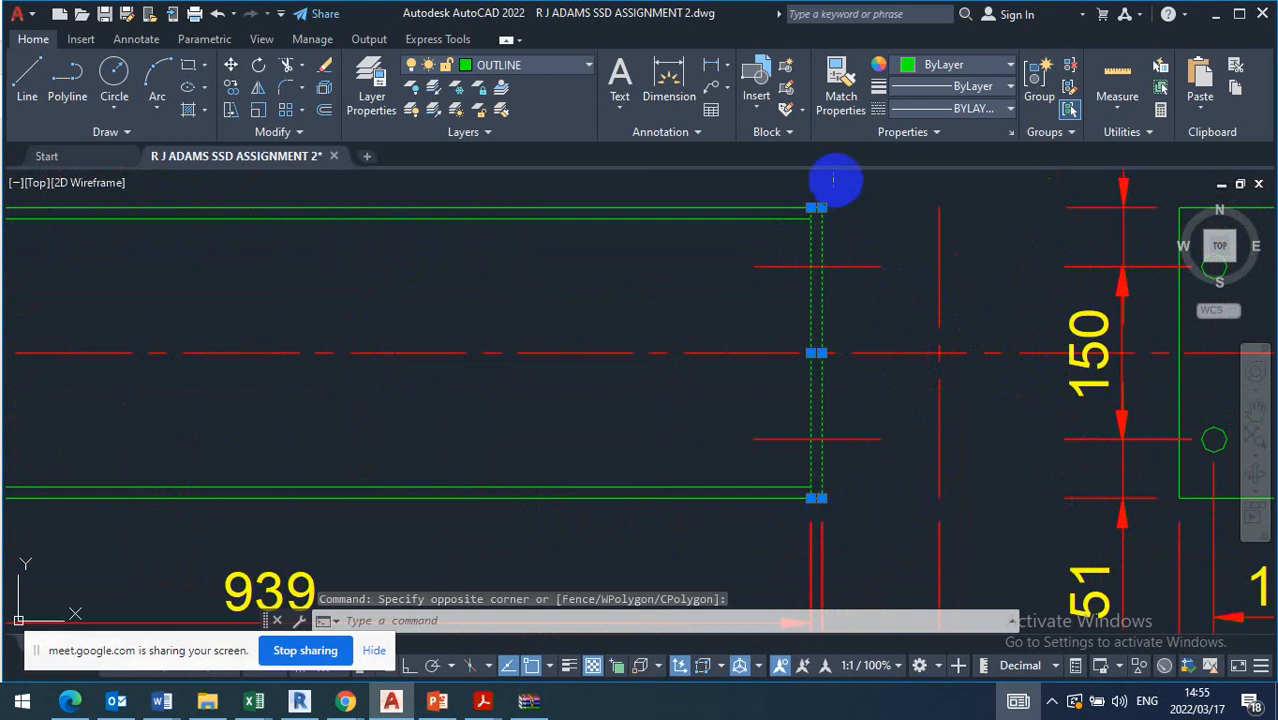
scroll(805, 205, up, 8)
scroll(778, 261, up, 2)
scroll(799, 243, down, 2)
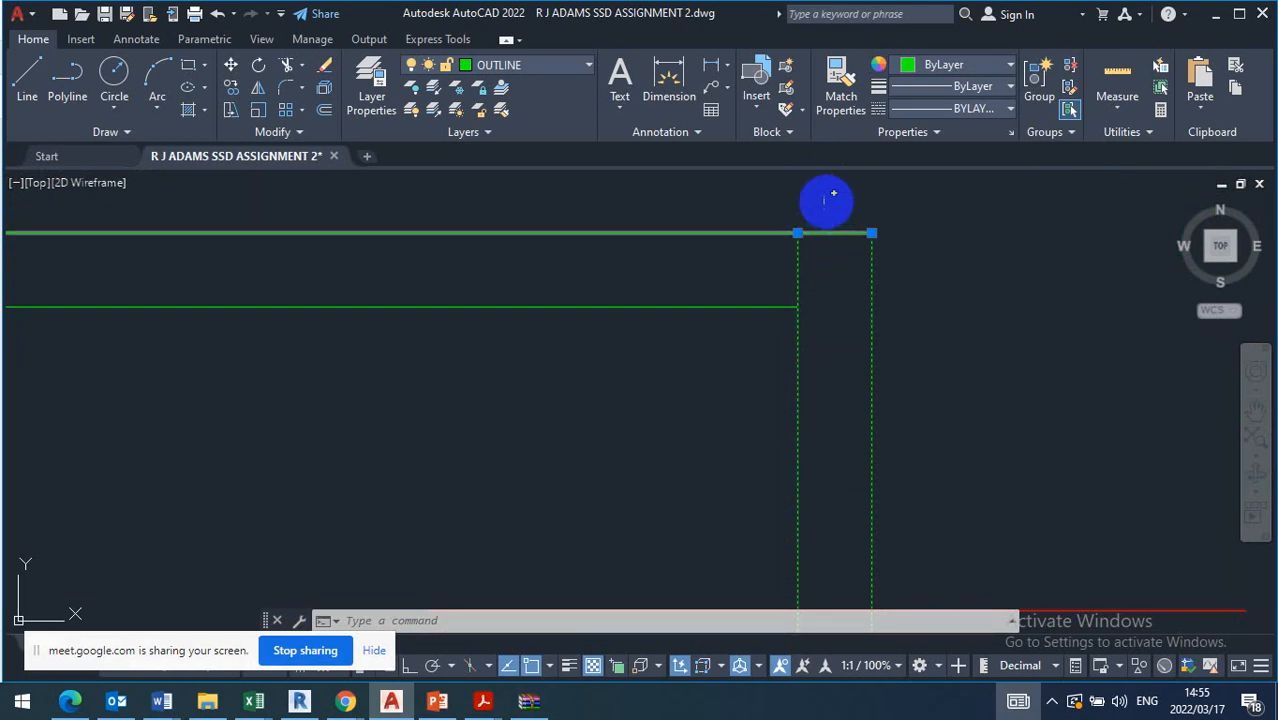
scroll(826, 200, down, 3)
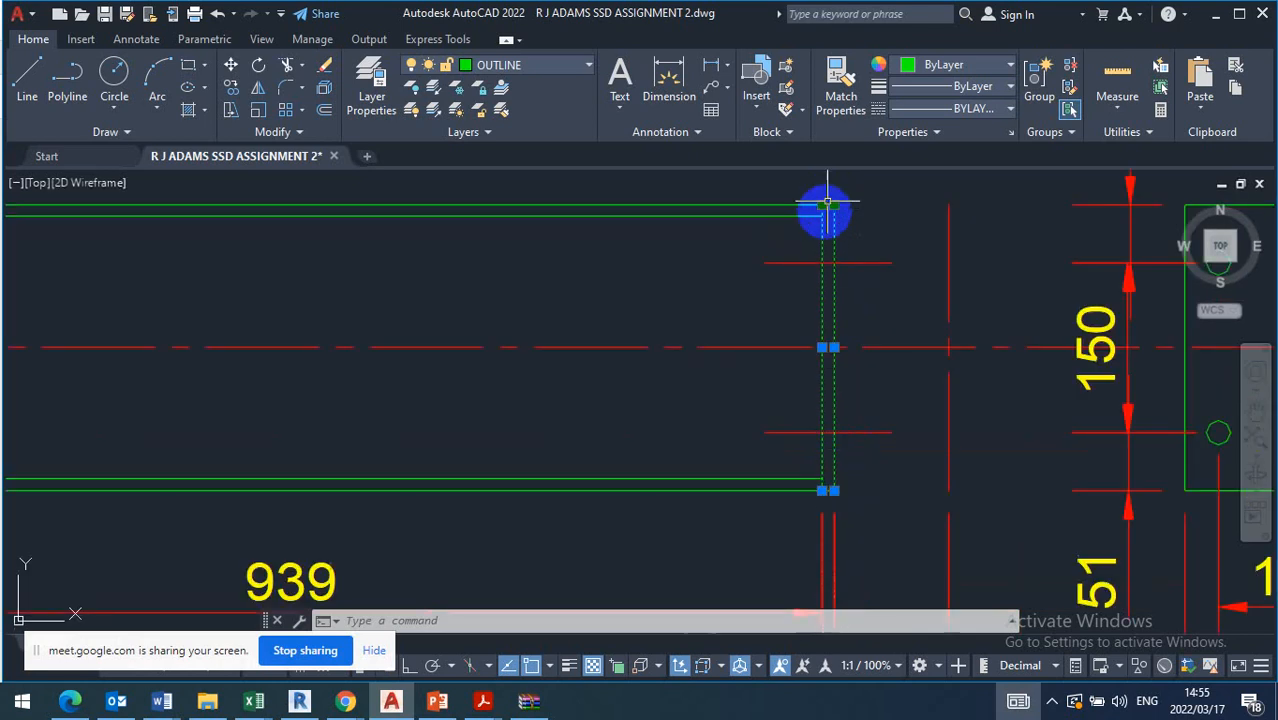
Compare the highlighted end plate on beam B1 with its separate end view and hole layout, then clear the selection
scroll(821, 238, down, 2)
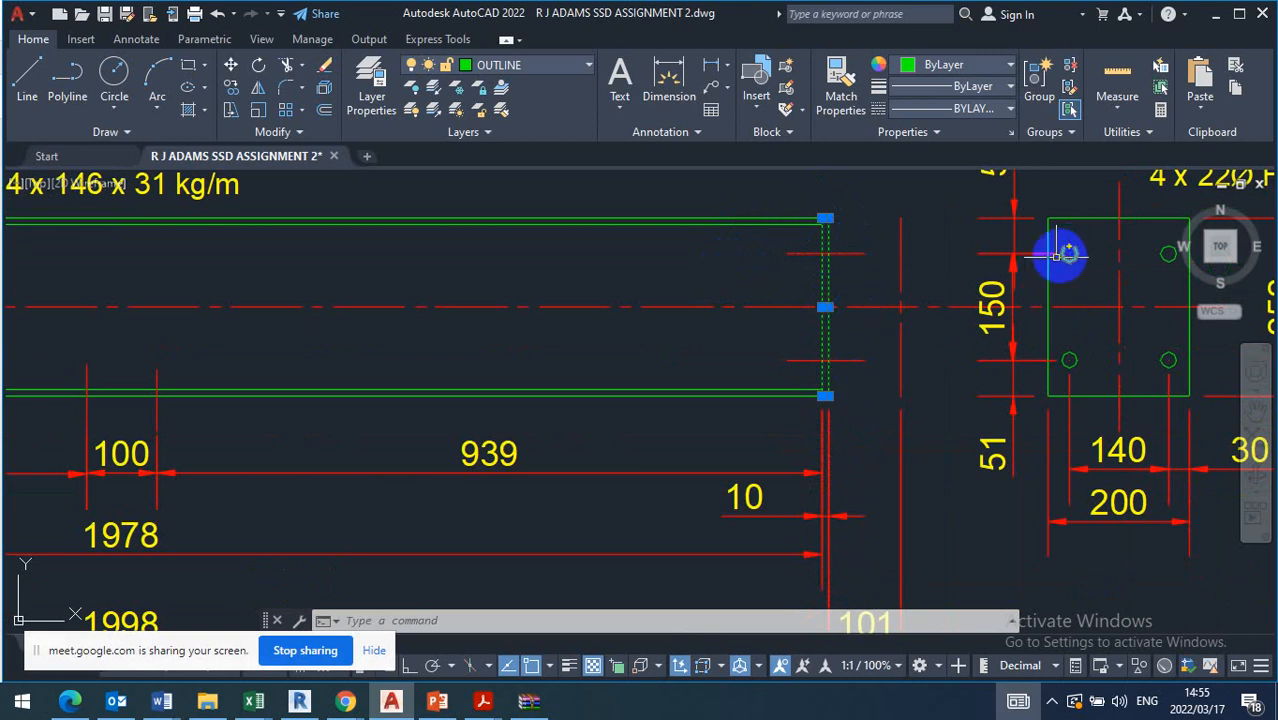
scroll(792, 380, down, 2)
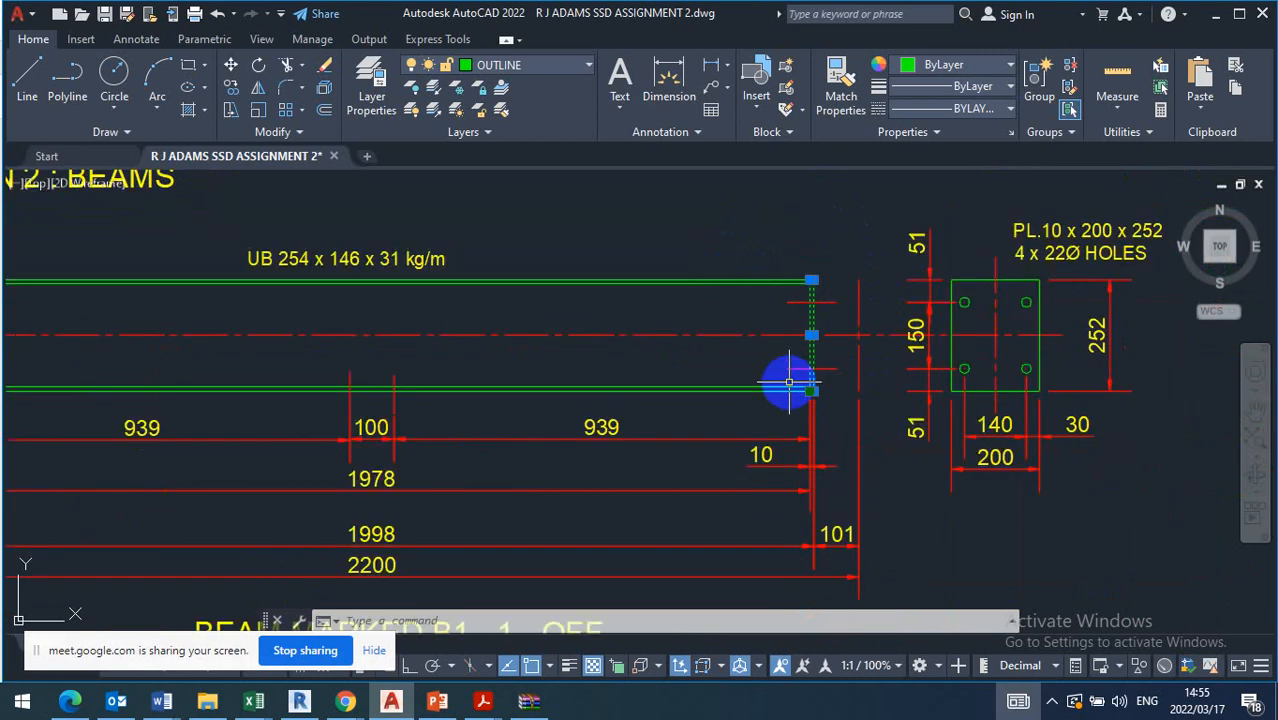
scroll(789, 381, down, 2)
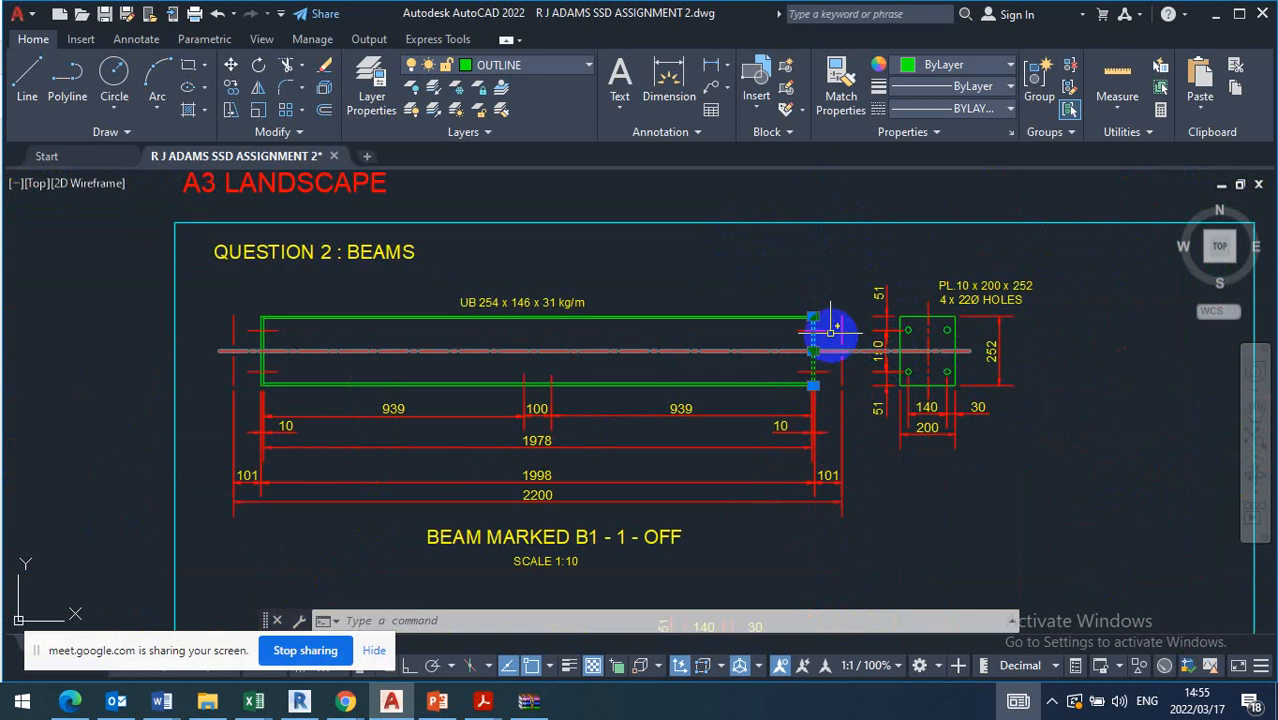
scroll(833, 330, up, 2)
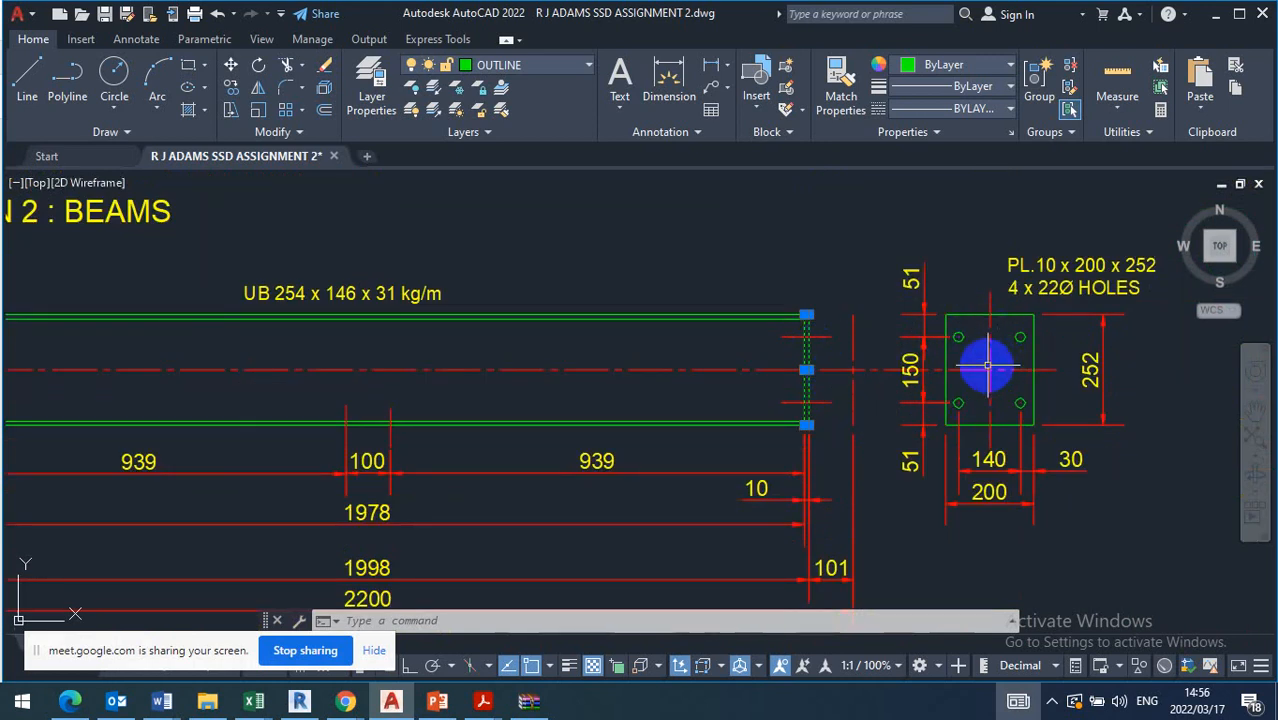
key(Escape)
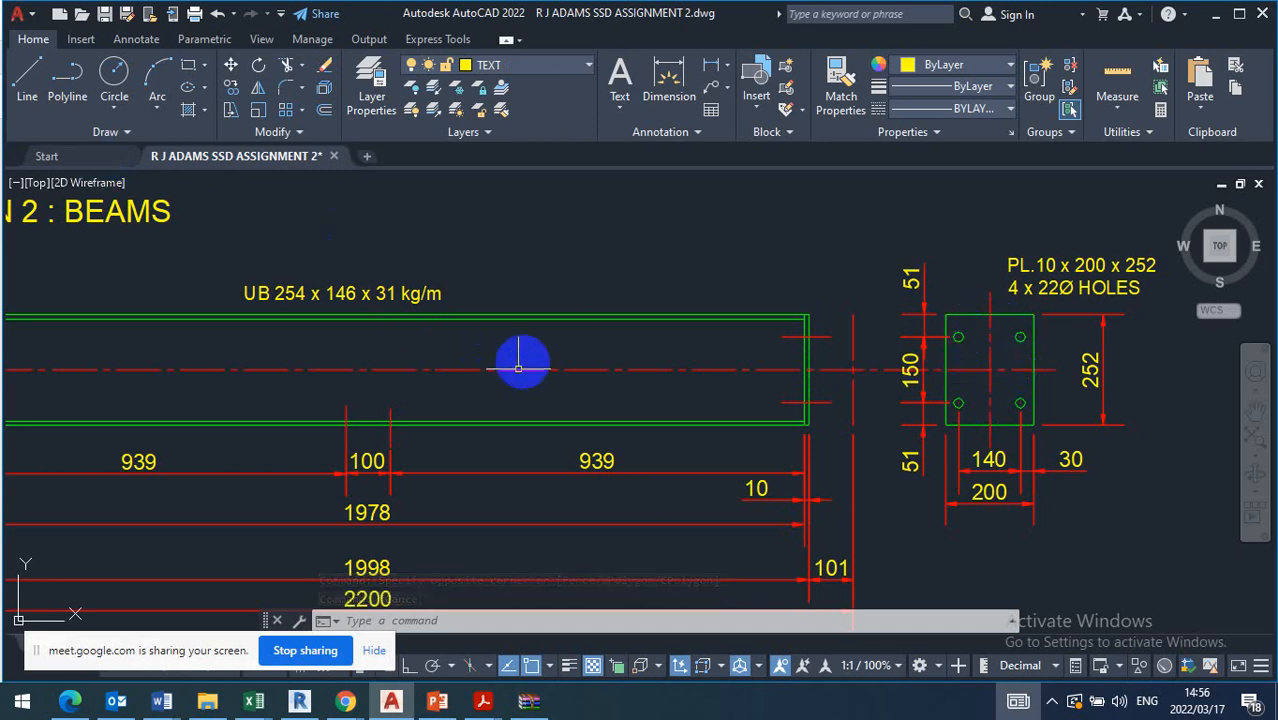
Trace beam B1's top flange line across to the end plate view to check their alignment, leaving the line unstretched
click(546, 314)
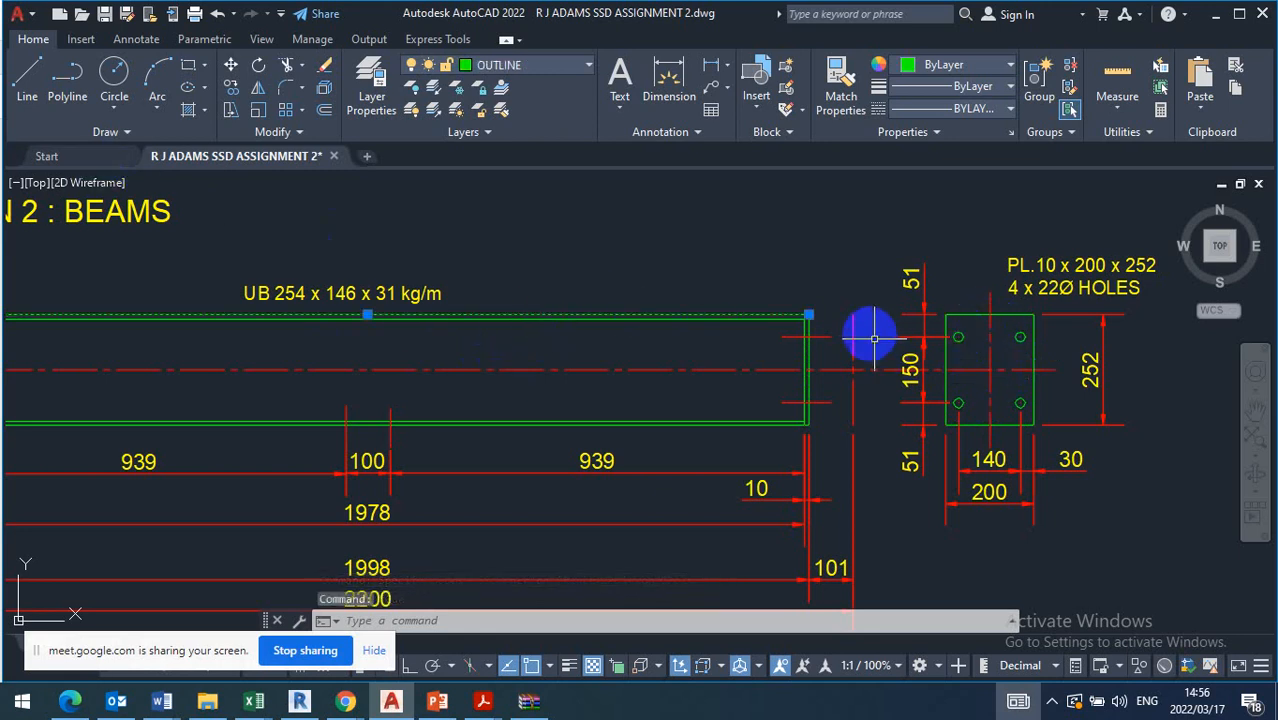
click(809, 315)
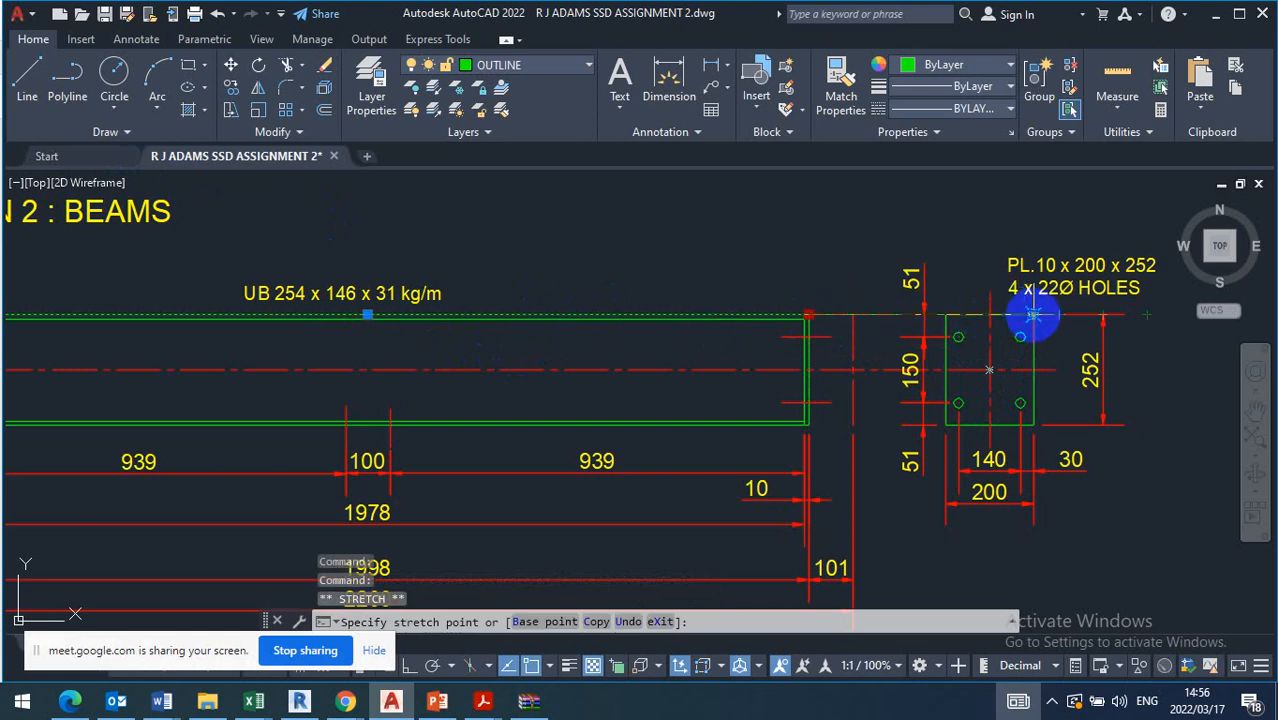
scroll(790, 328, down, 2)
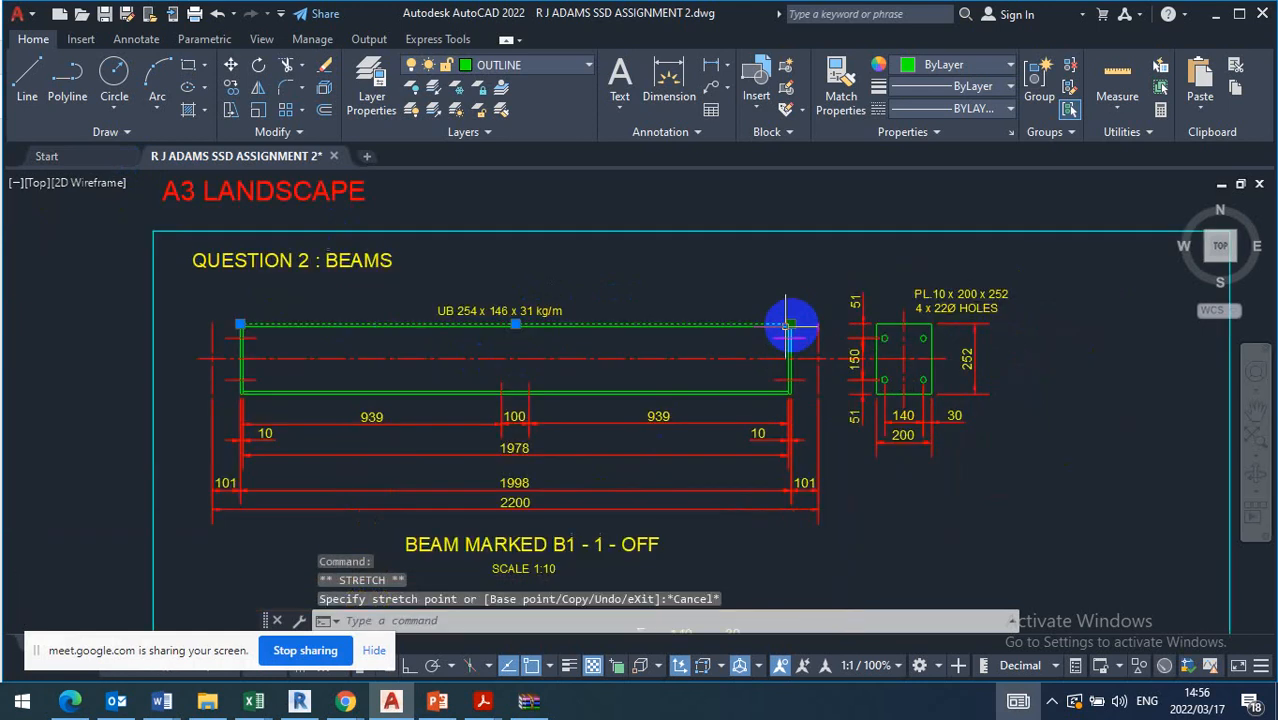
scroll(605, 434, down, 3)
key(Escape)
Examine beam B1's overall dimensions and the section designation above the beam
scroll(611, 425, up, 2)
scroll(611, 425, up, 2)
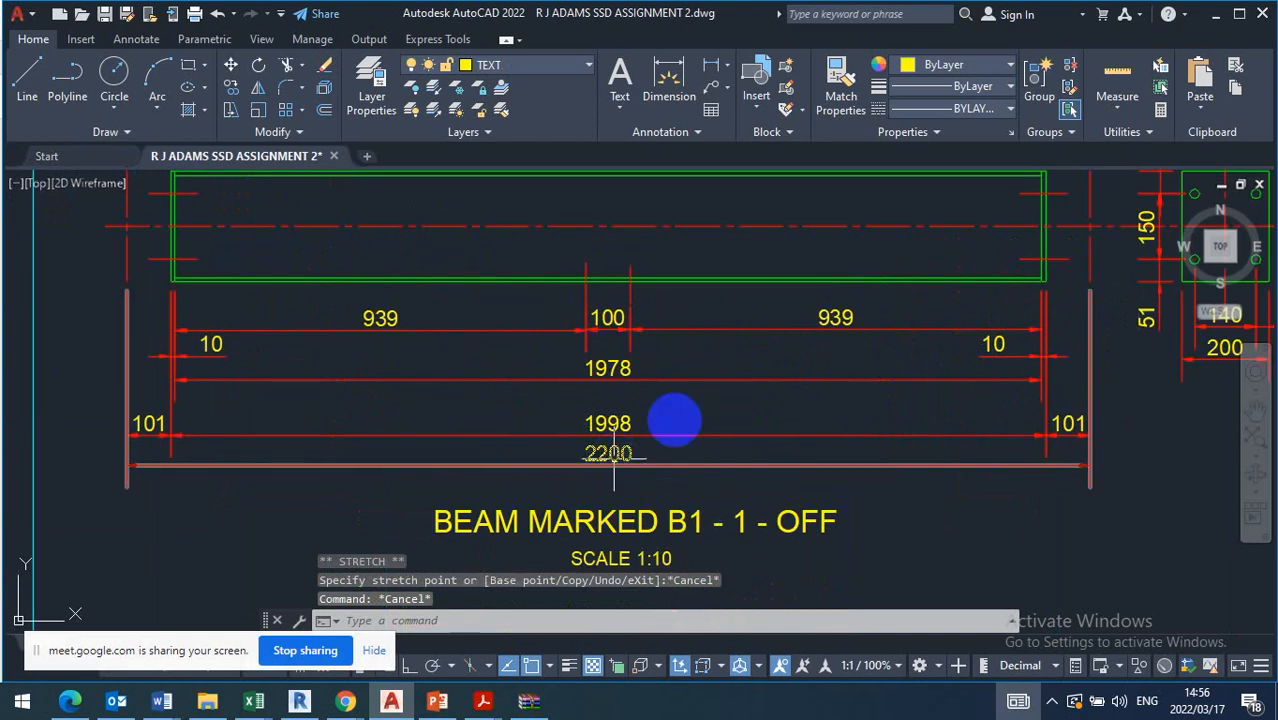
scroll(670, 420, down, 2)
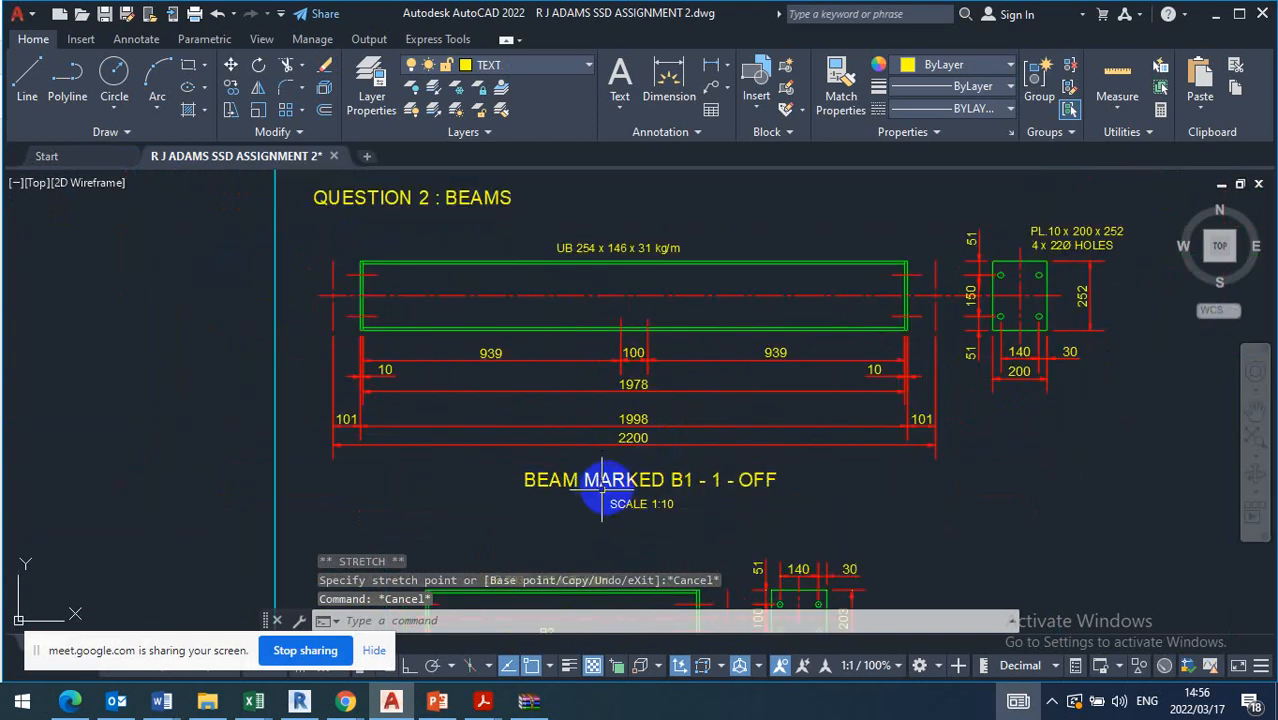
scroll(618, 347, down, 2)
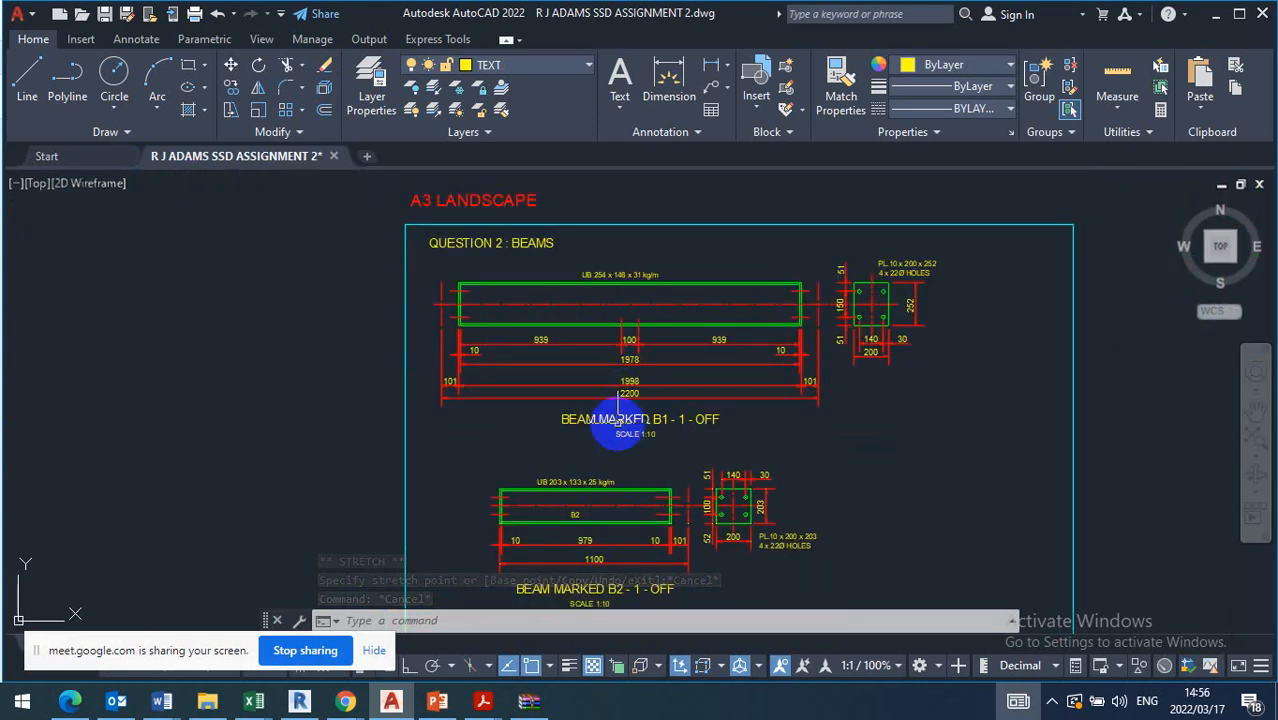
scroll(601, 432, up, 2)
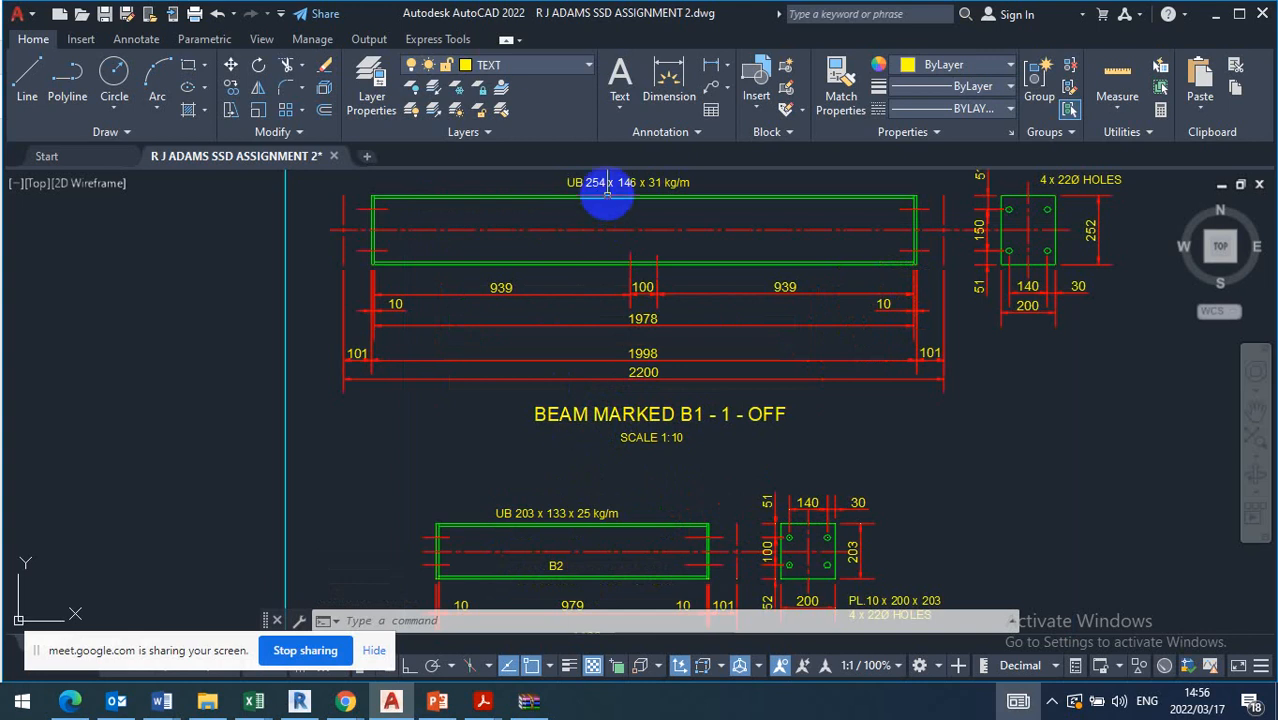
middle_drag(598, 232, 600, 325)
scroll(600, 272, up, 5)
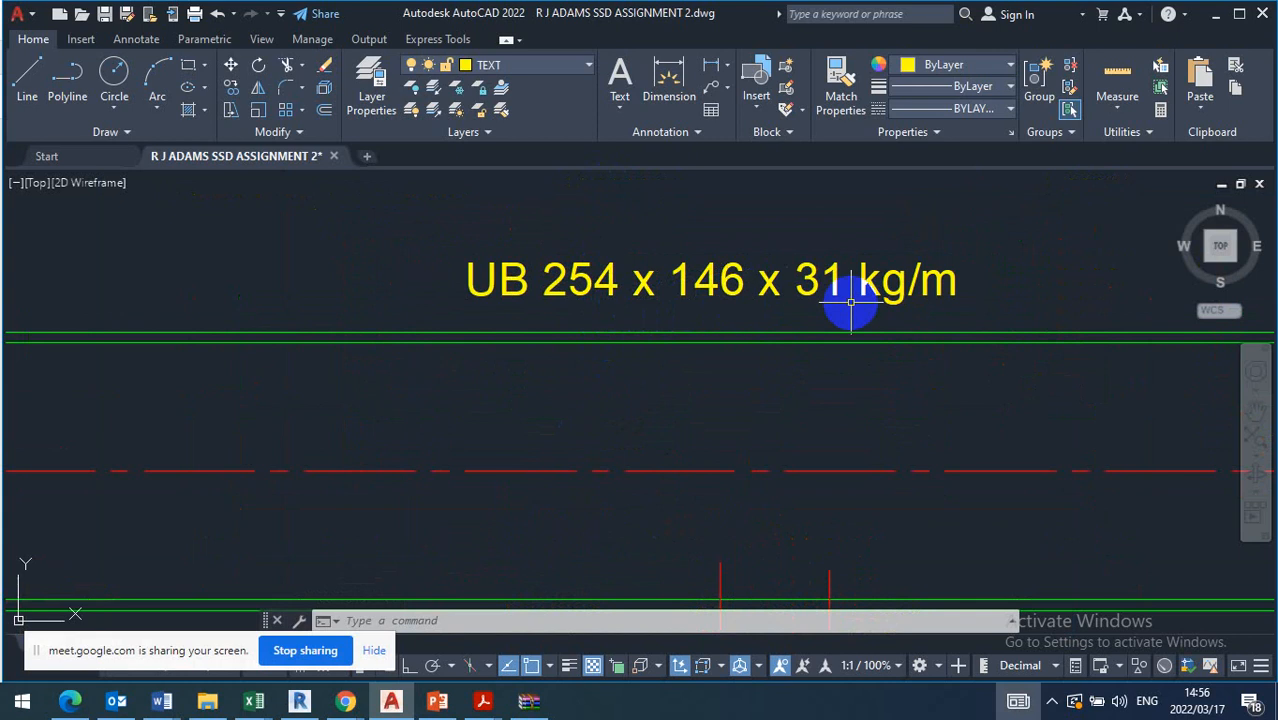
scroll(665, 285, down, 5)
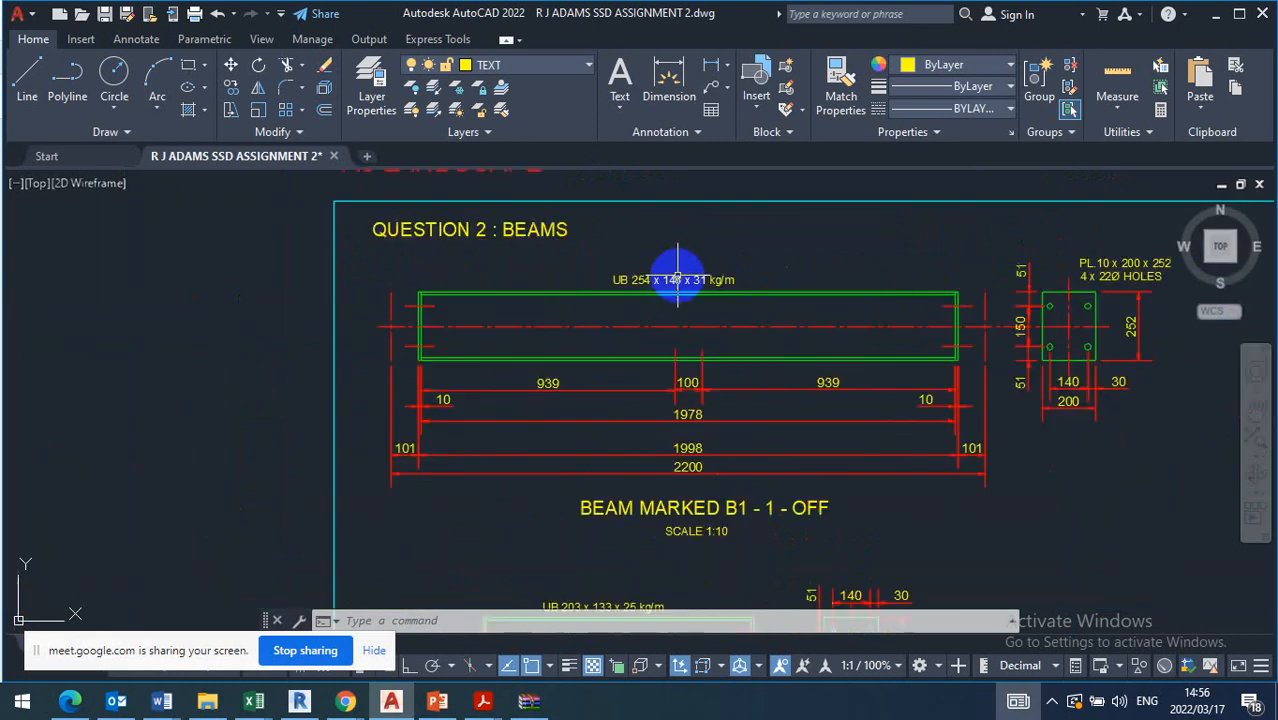
Start opening a file and browse from DESK TOP FILES through SYMBOLS and SSD to the I-Sections_Parallel_Flange folder
click(33, 22)
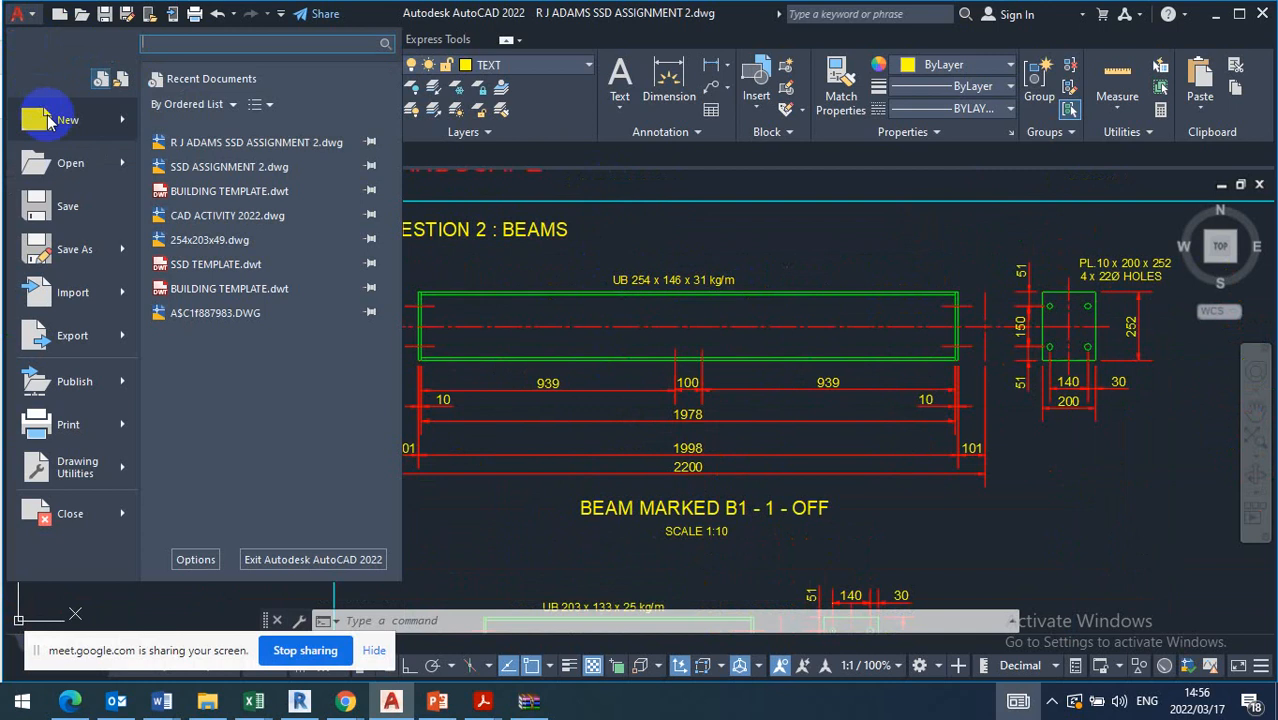
click(75, 170)
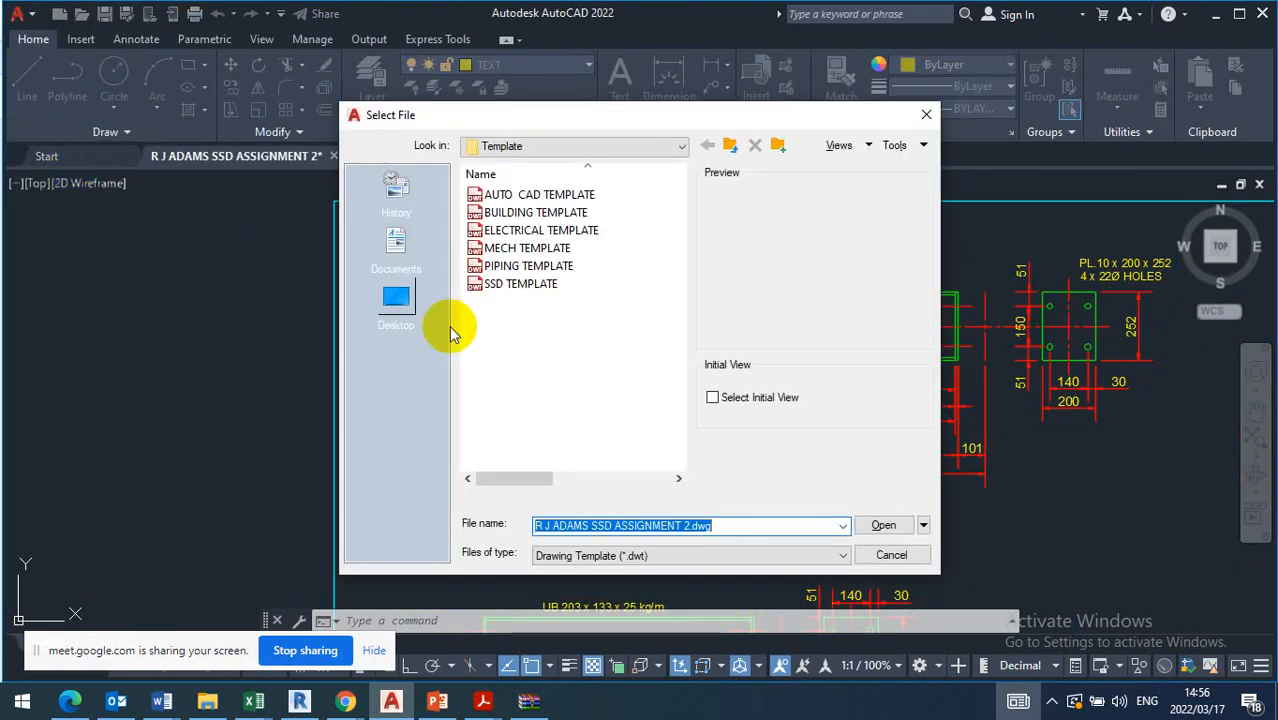
click(672, 148)
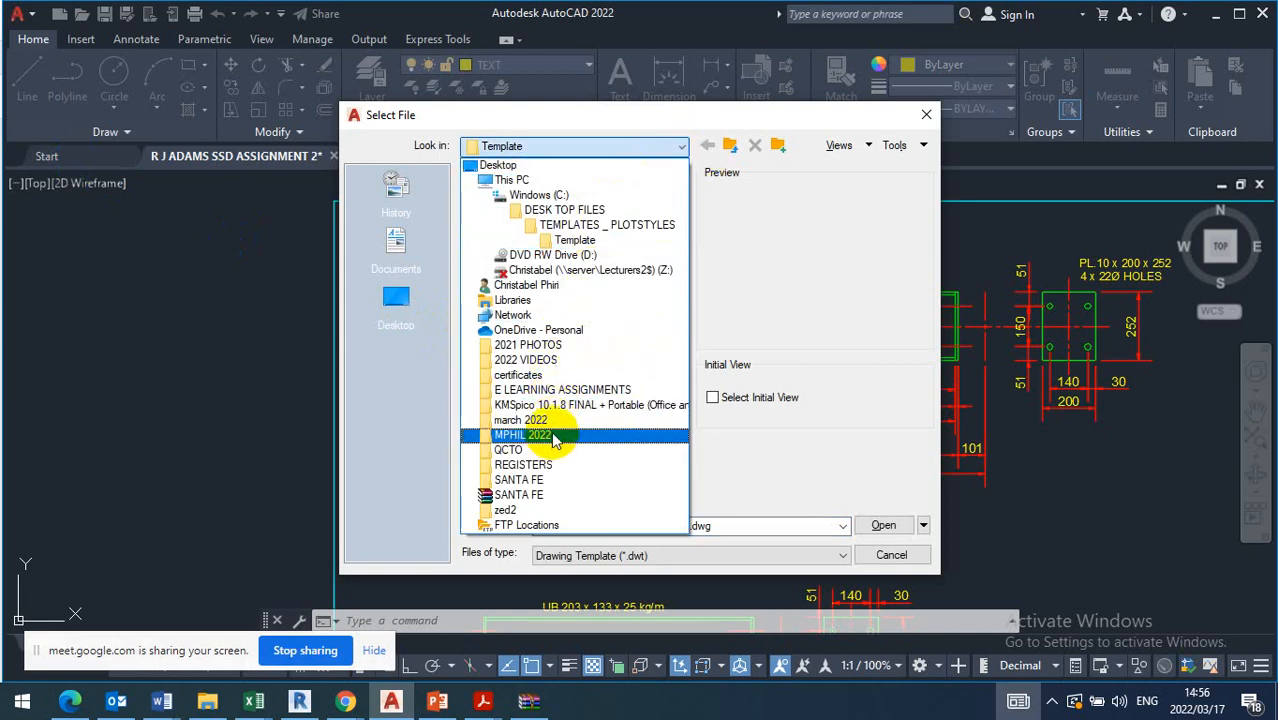
click(590, 210)
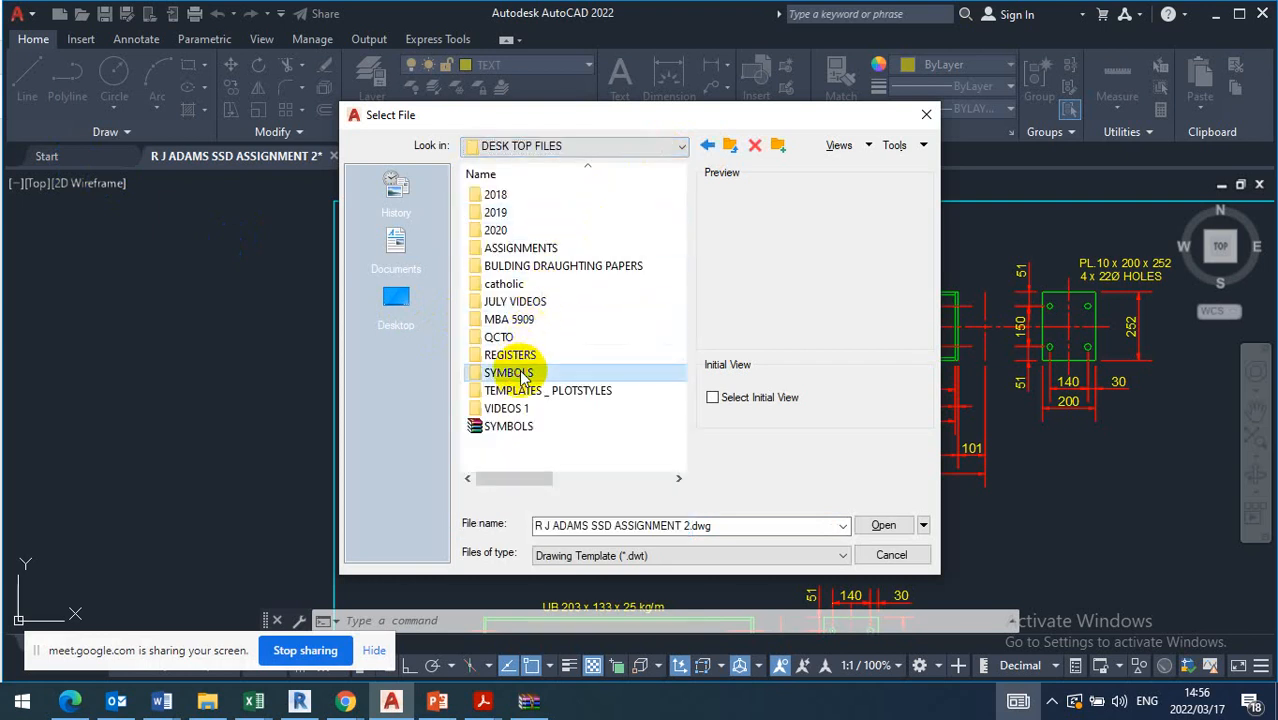
double_click(515, 374)
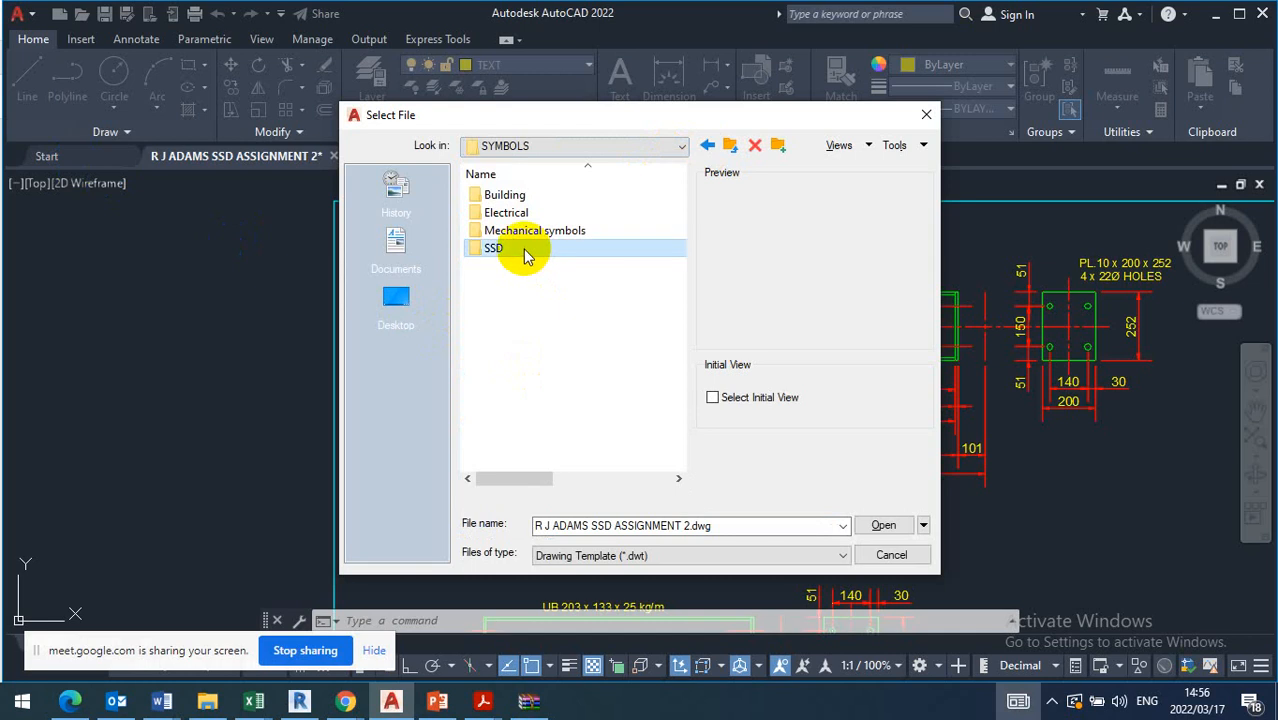
double_click(525, 251)
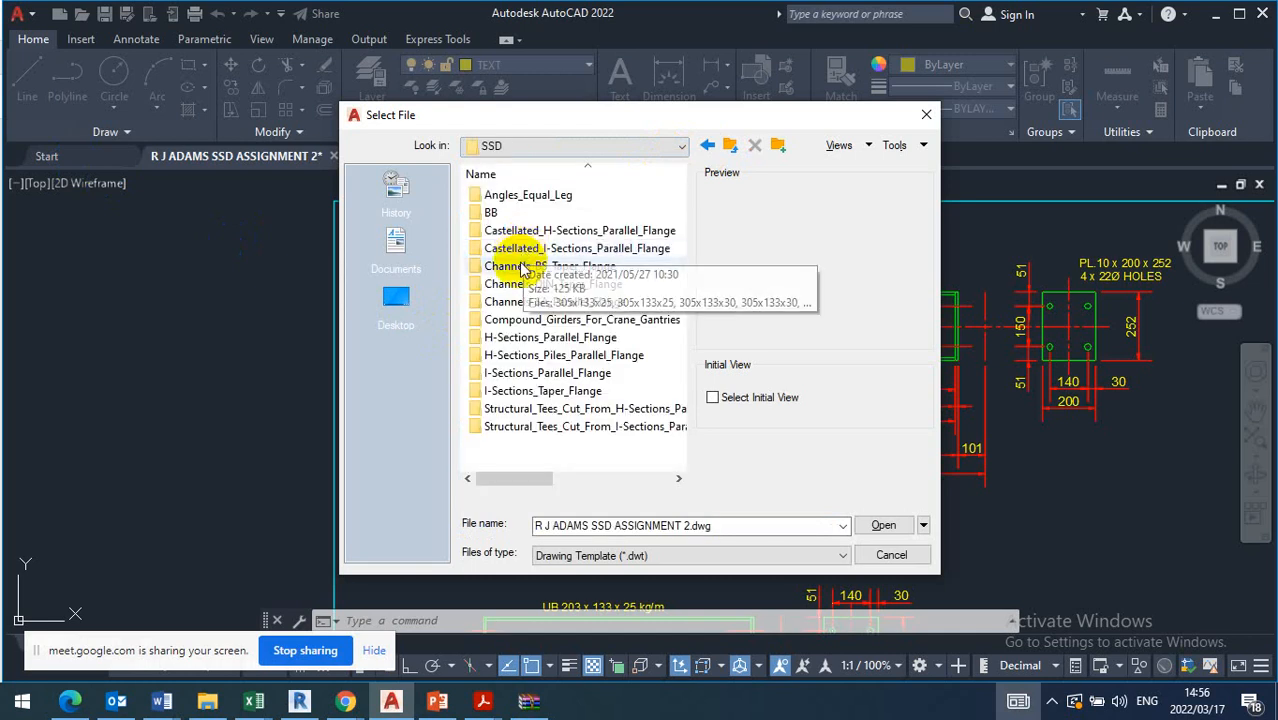
double_click(522, 338)
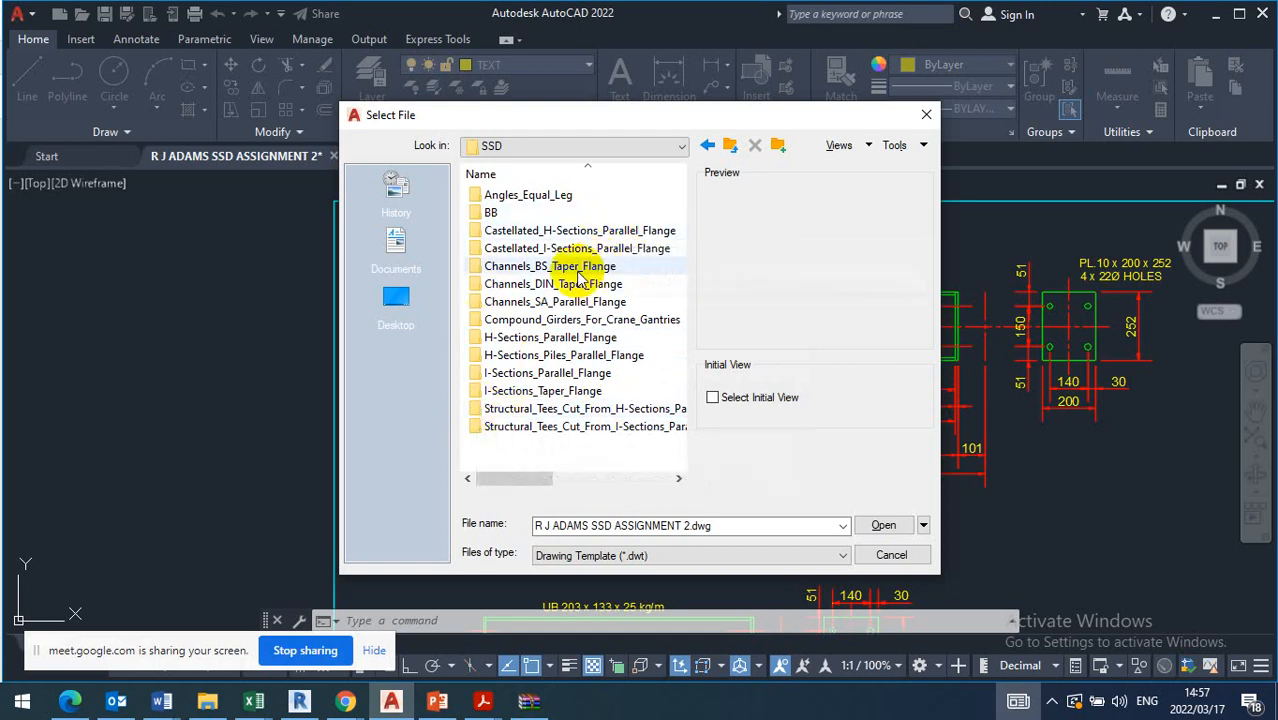
double_click(515, 373)
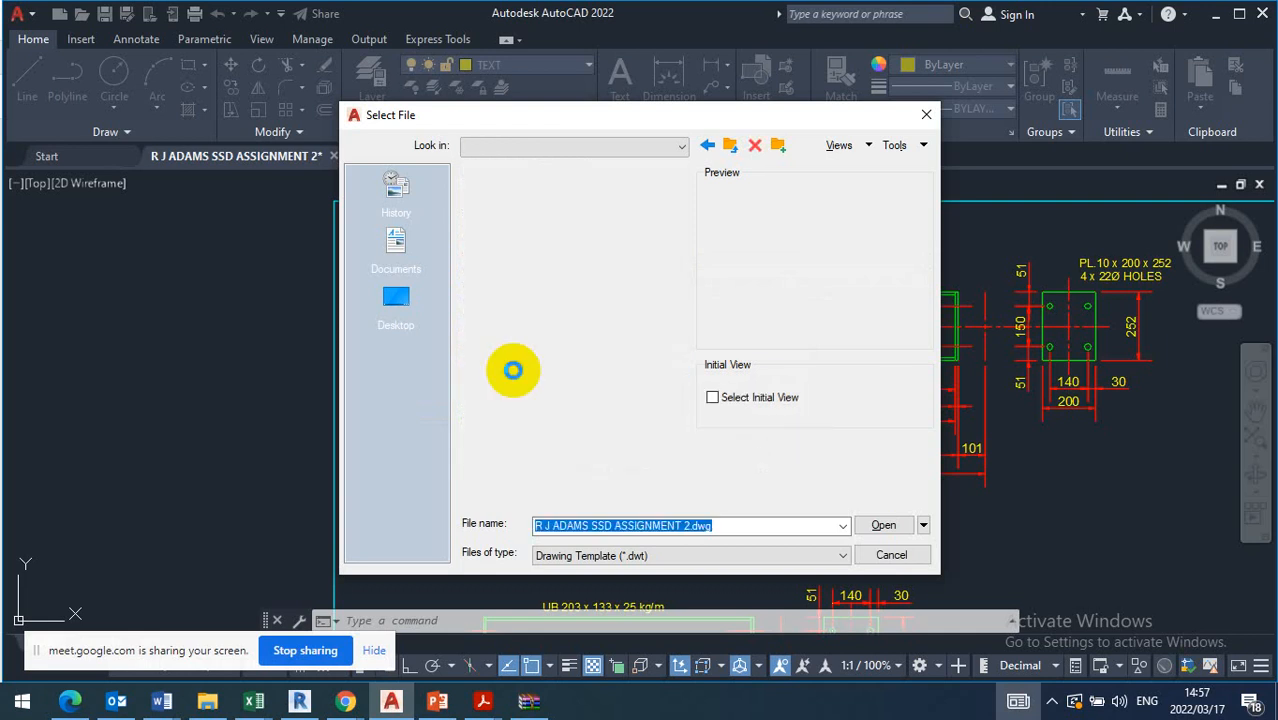
Set the file type to Drawing (*.dwg) and open the 254x146x31 section drawing
click(575, 556)
click(571, 573)
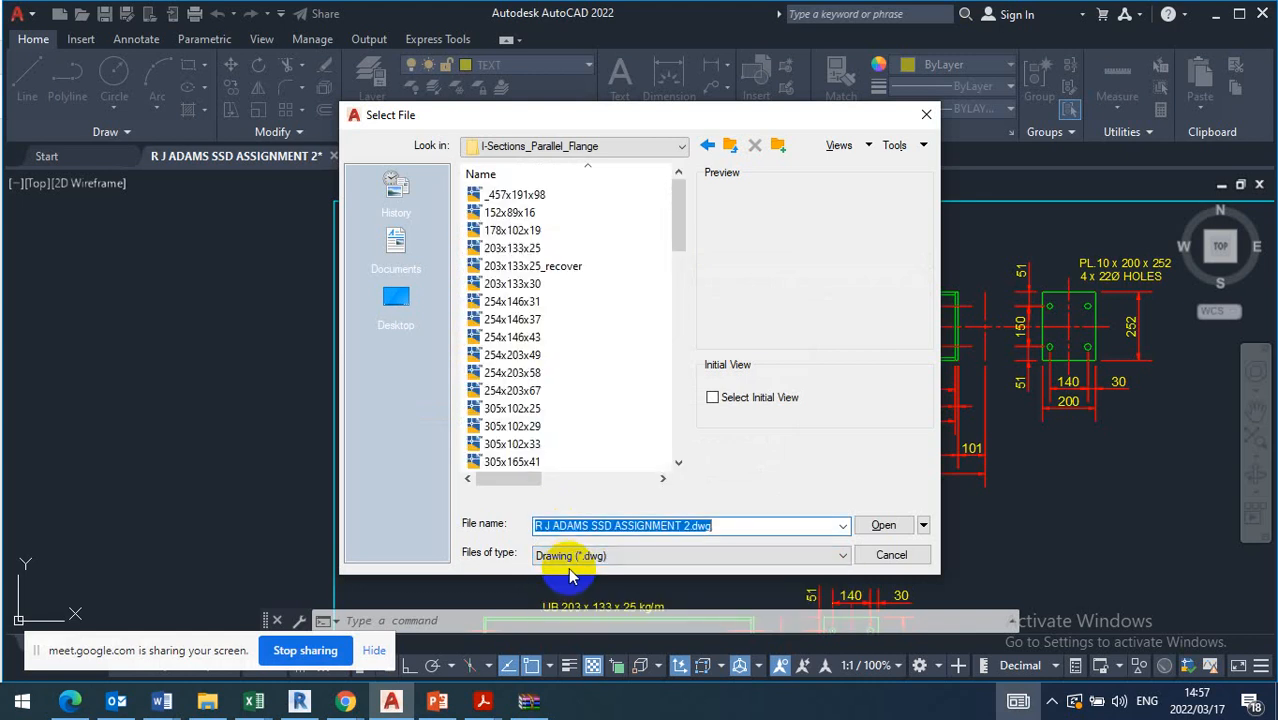
drag(652, 128, 650, 154)
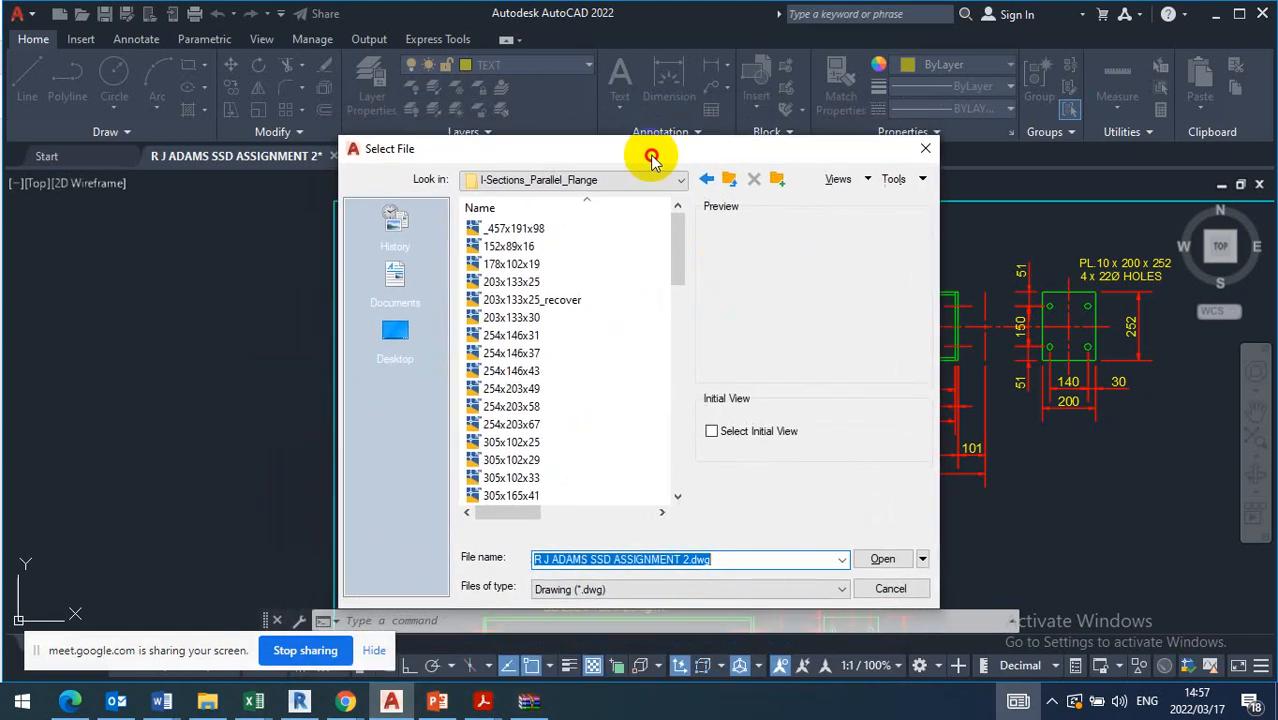
click(516, 338)
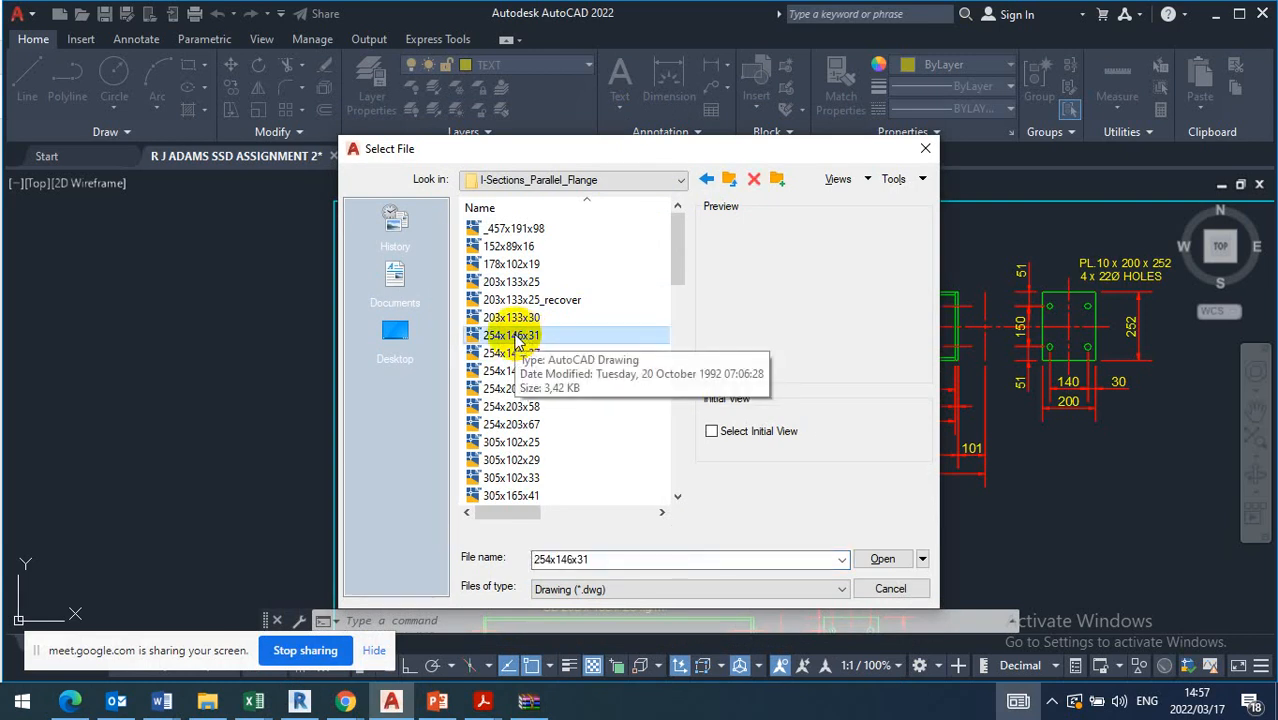
double_click(513, 338)
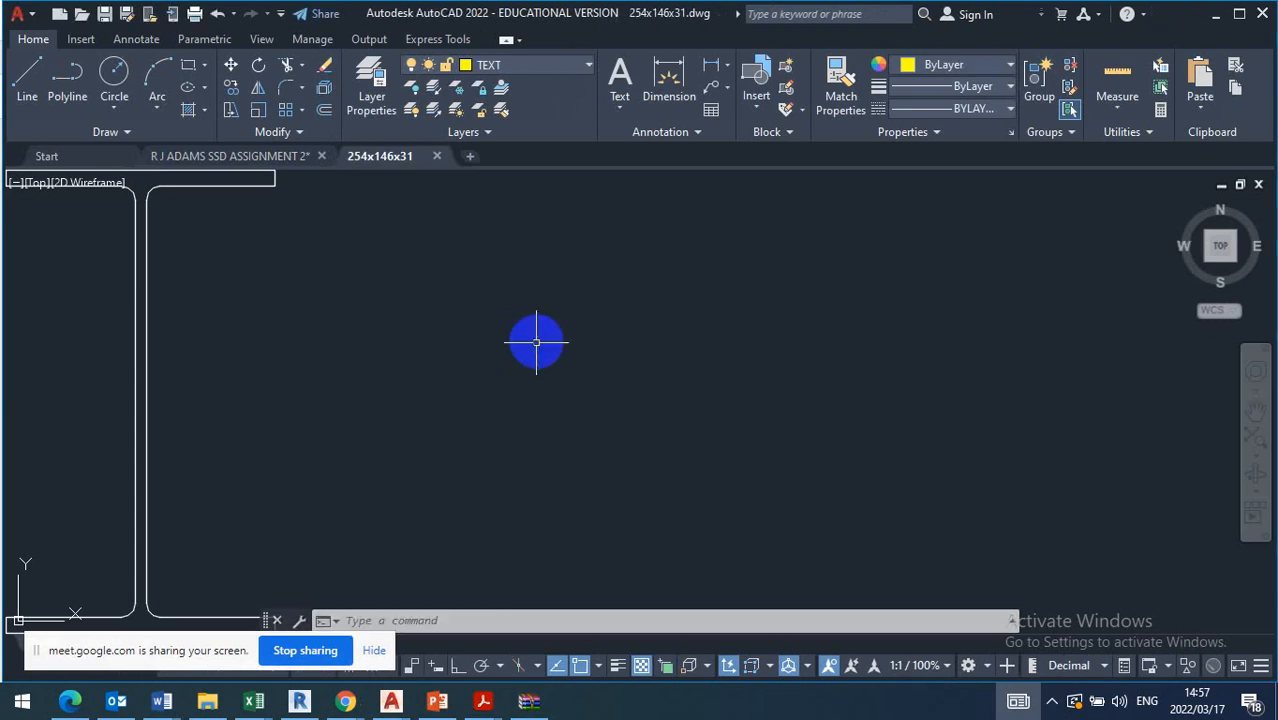
Copy the whole 254x146x31 I-section to the clipboard and switch back to the assignment drawing
scroll(539, 340, down, 4)
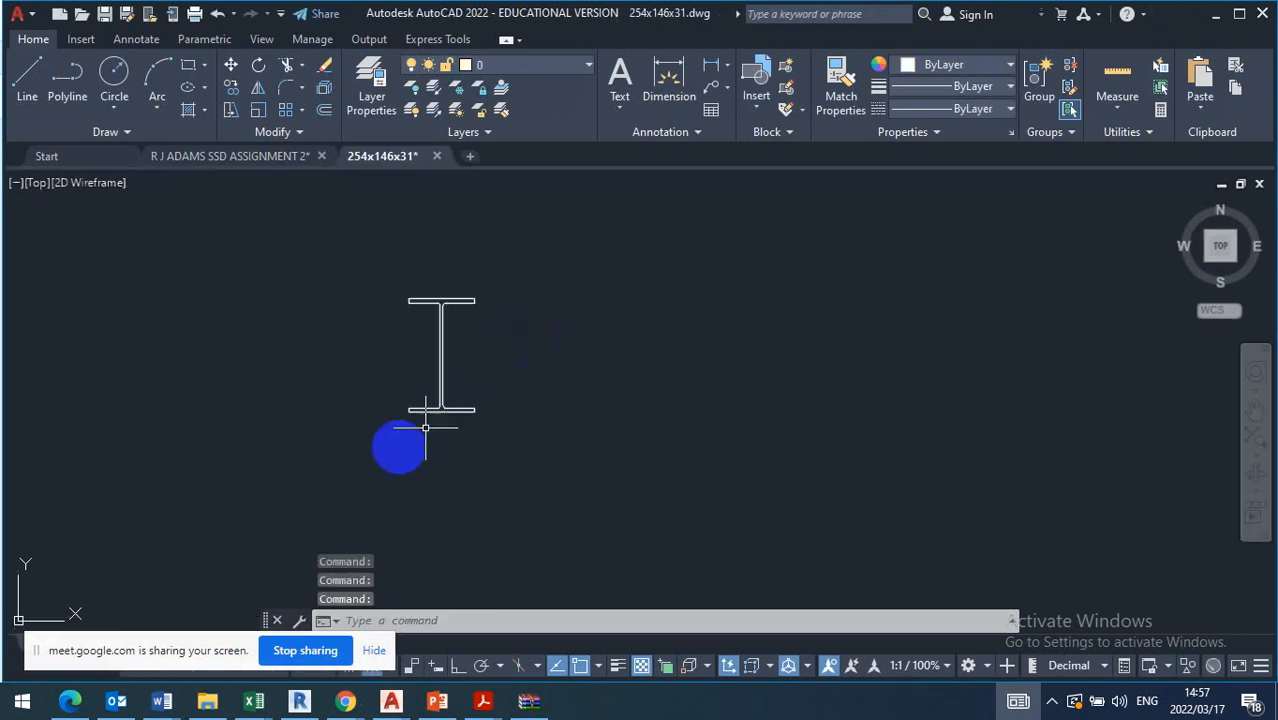
click(310, 460)
click(539, 255)
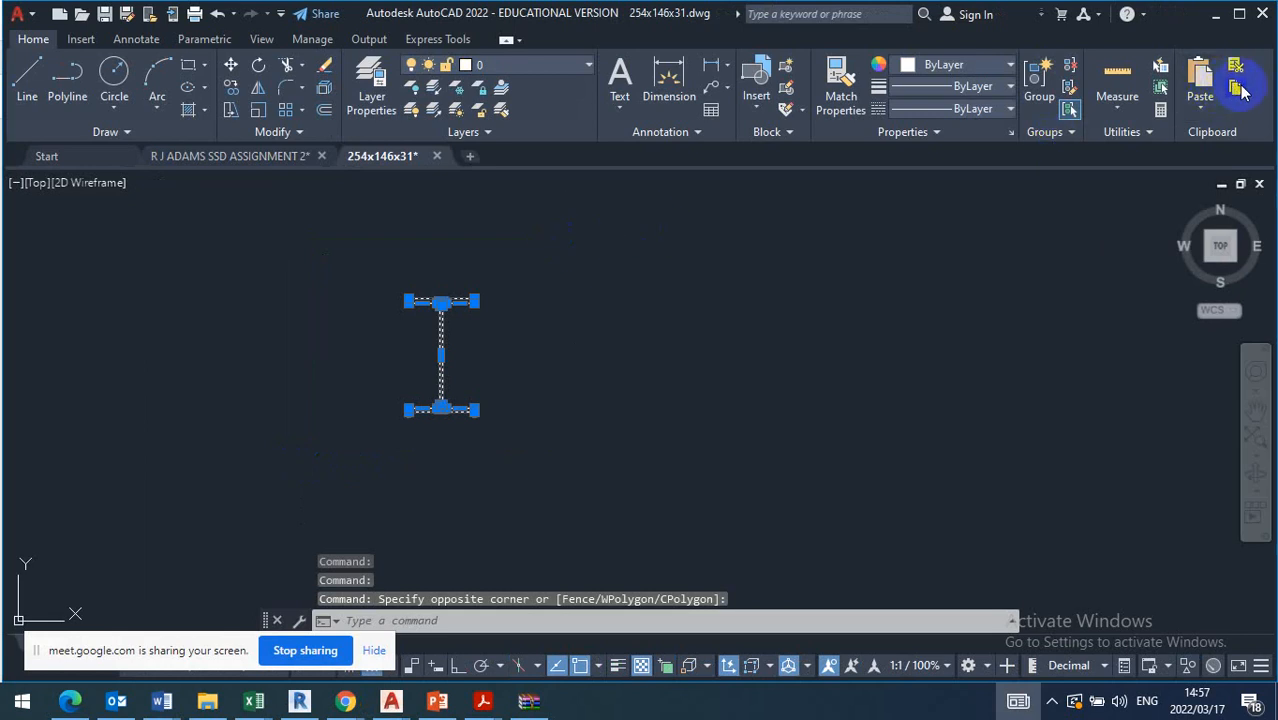
click(936, 277)
click(391, 700)
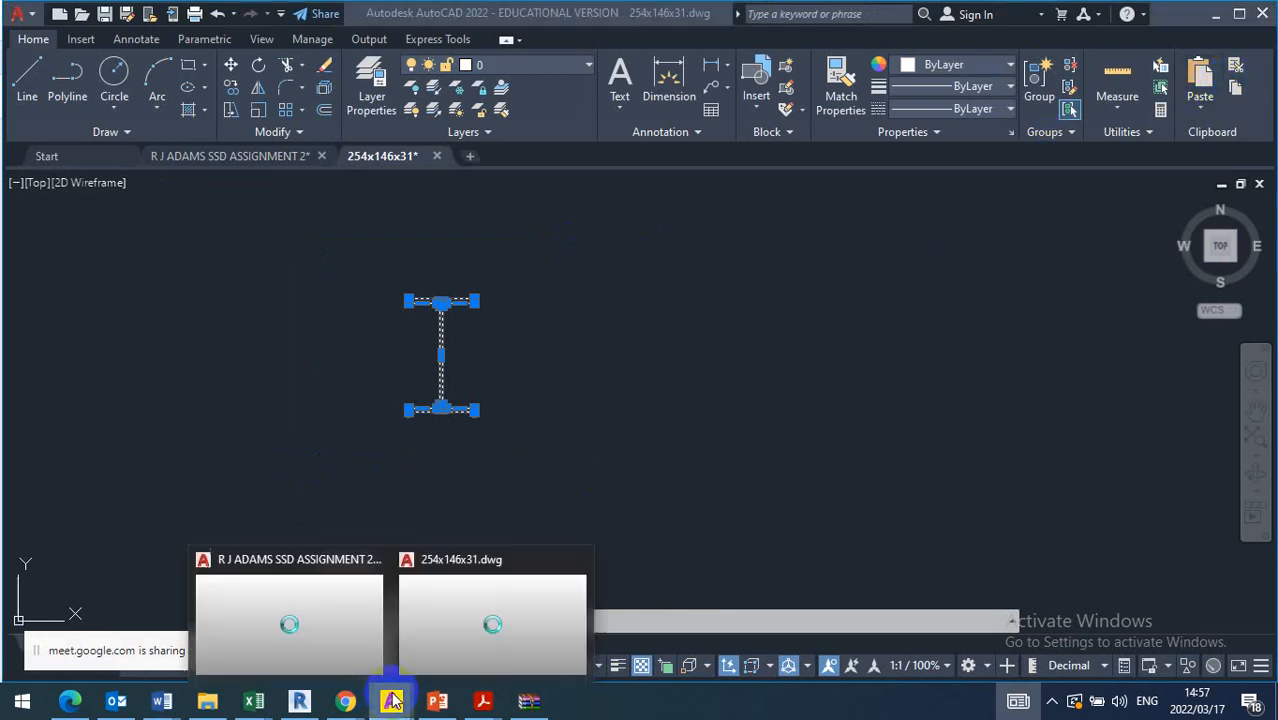
click(331, 629)
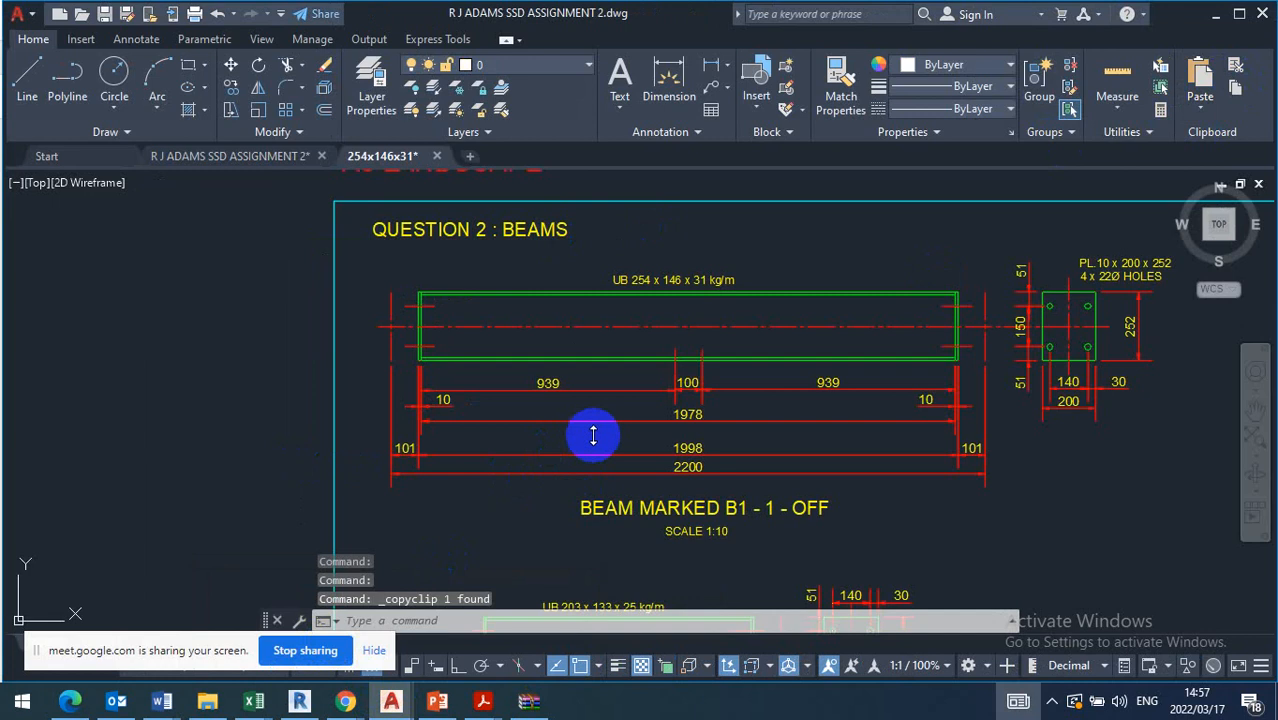
Paste the copied I-section into the empty space left of the Question 2 sheet
scroll(803, 333, down, 5)
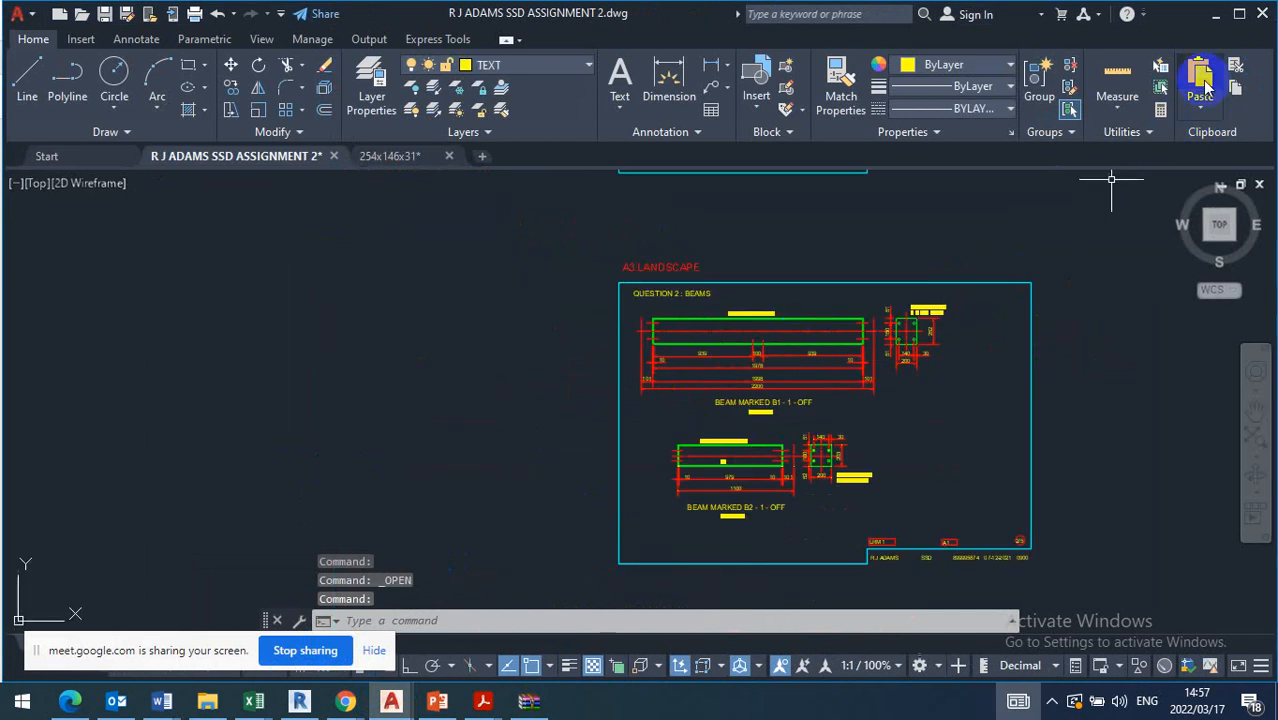
click(1201, 82)
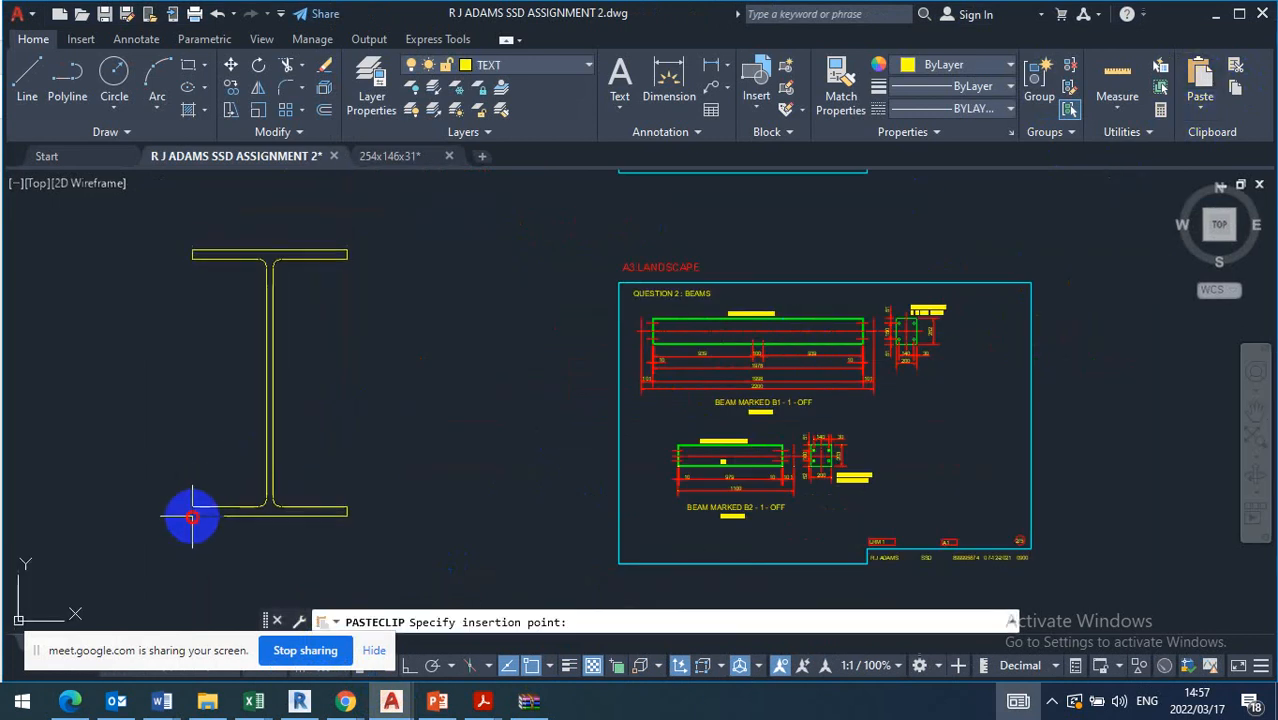
click(192, 517)
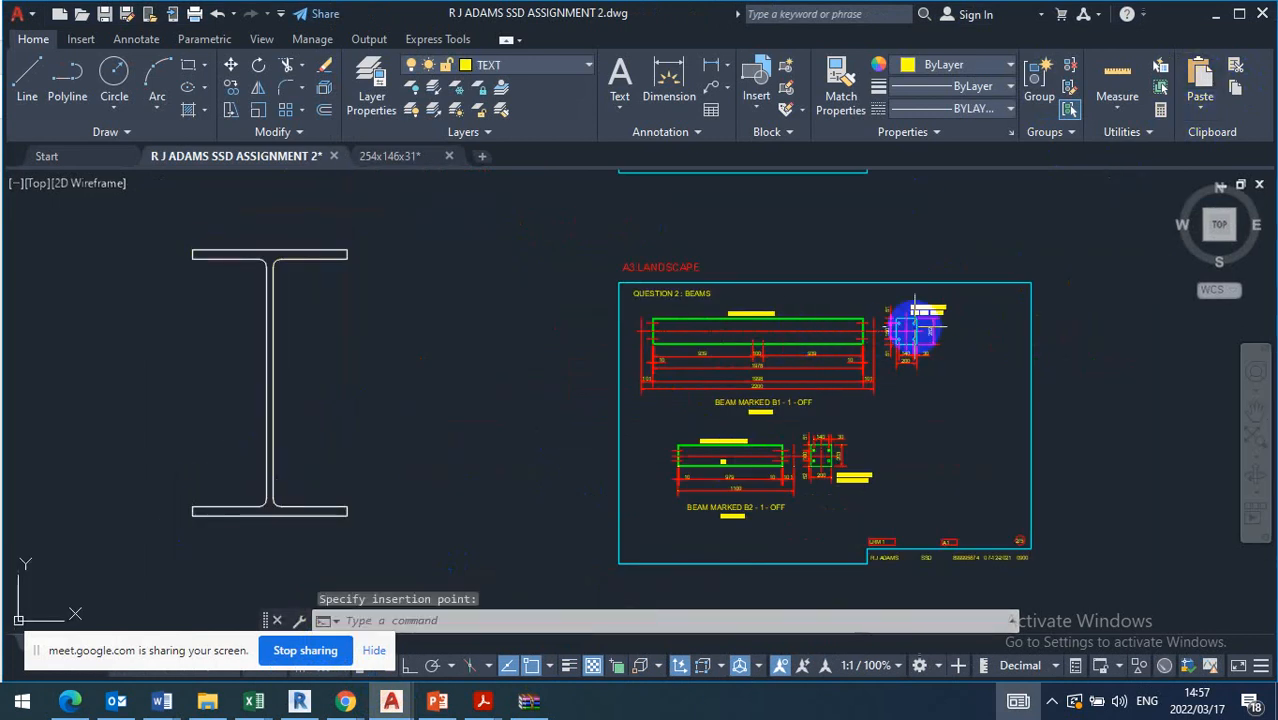
Scale the pasted I-section by a factor of 1/10 about the upper-right corner of its top flange
scroll(413, 315, down, 2)
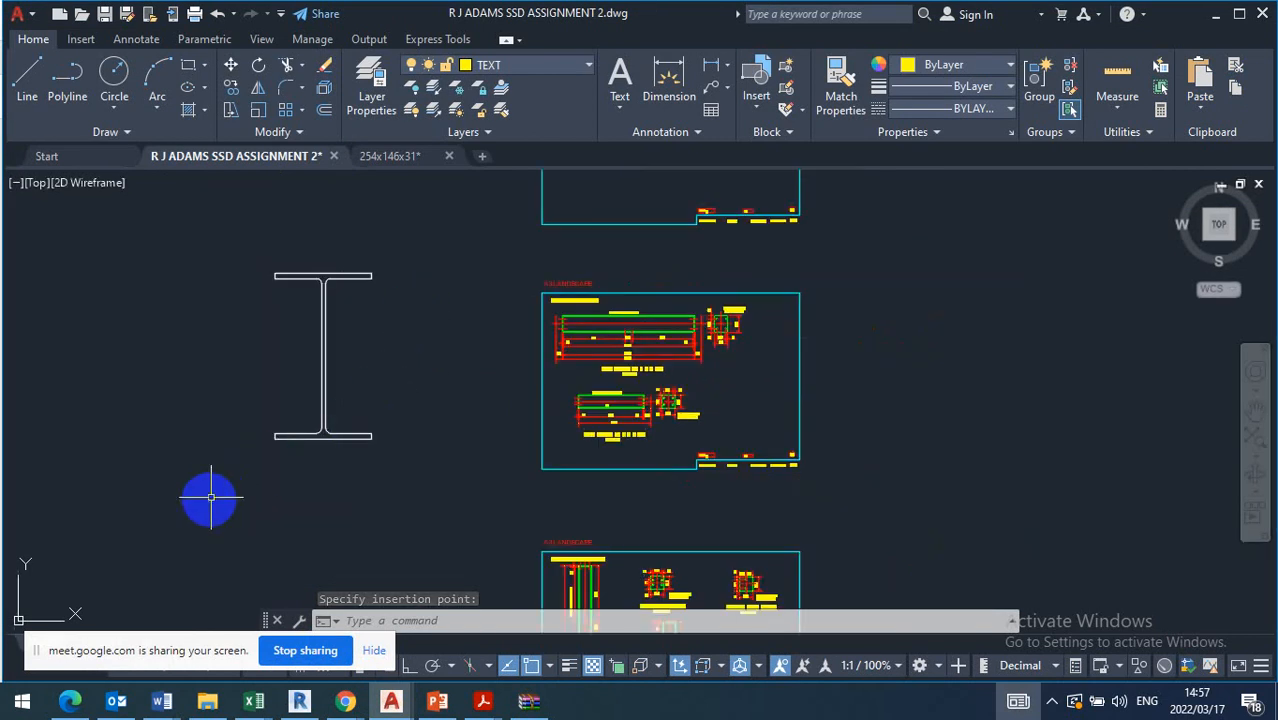
click(199, 502)
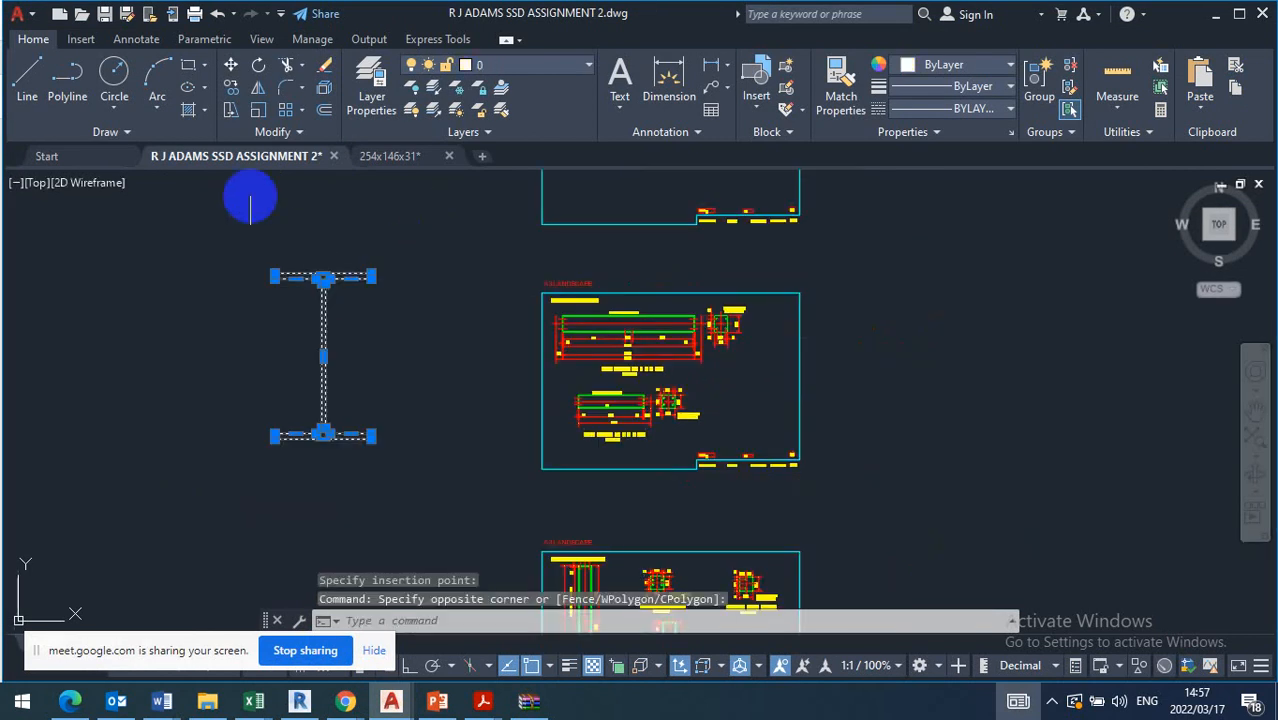
click(258, 109)
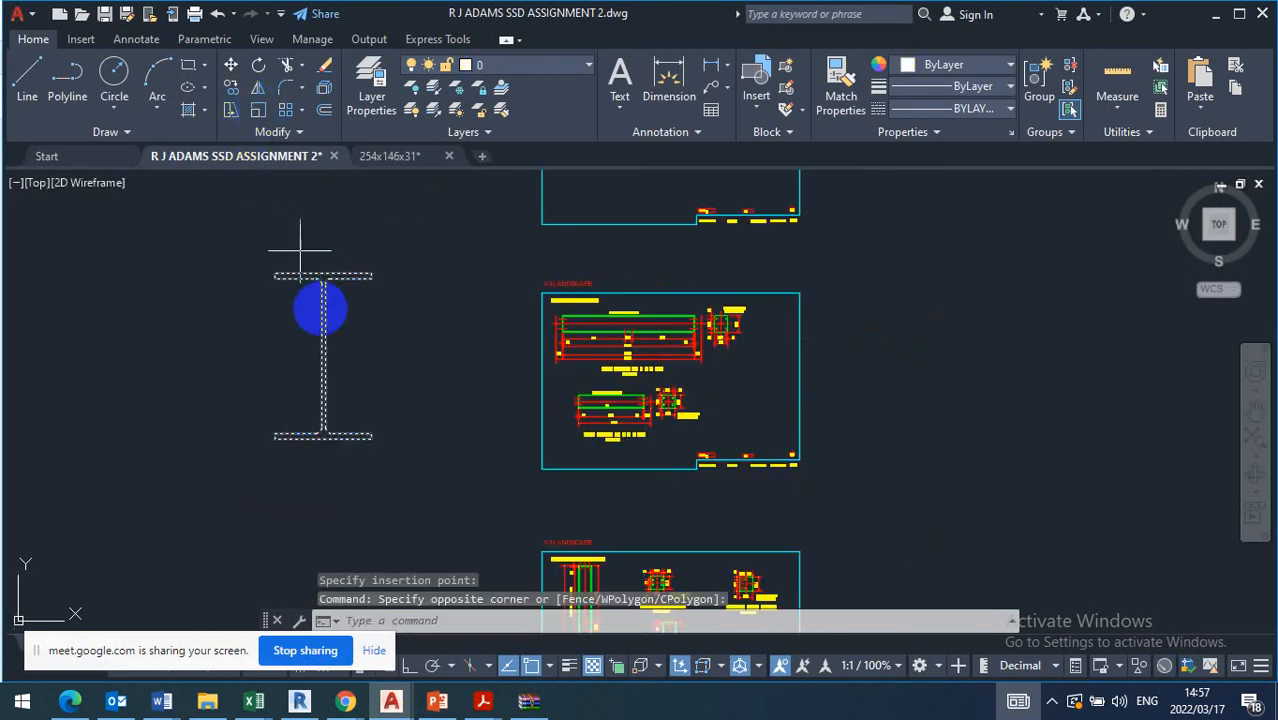
click(371, 271)
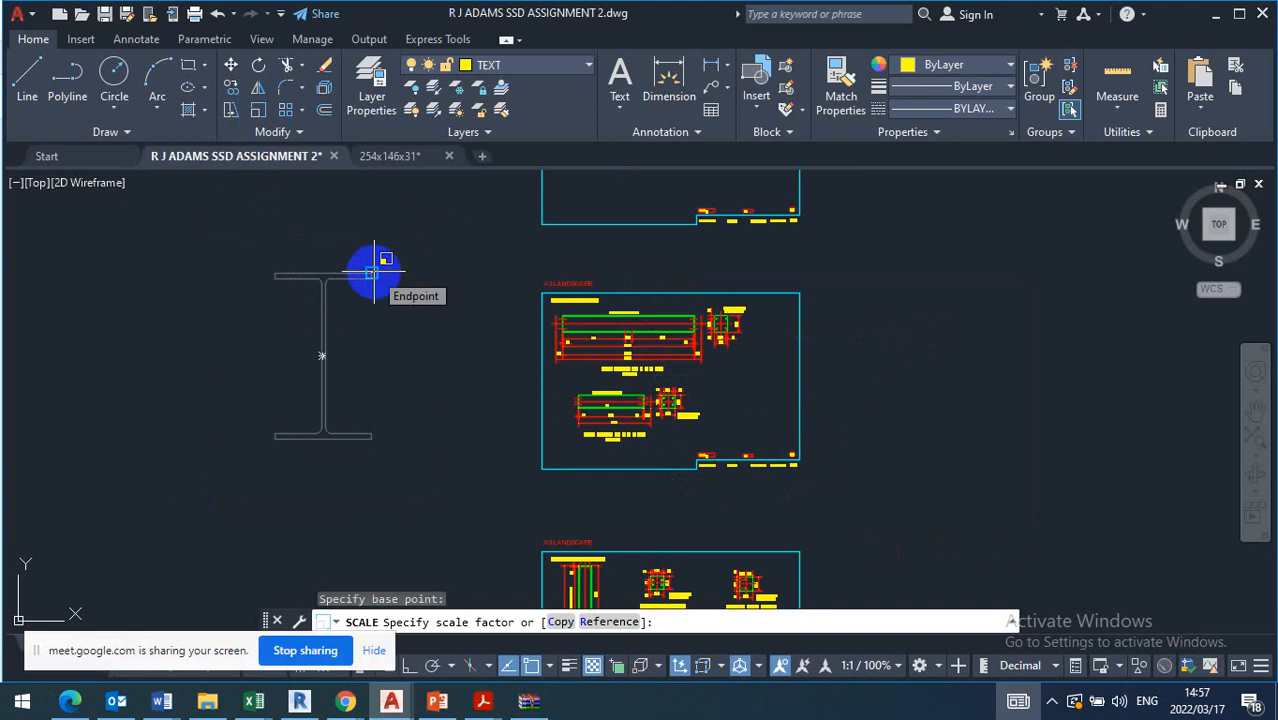
key(Return)
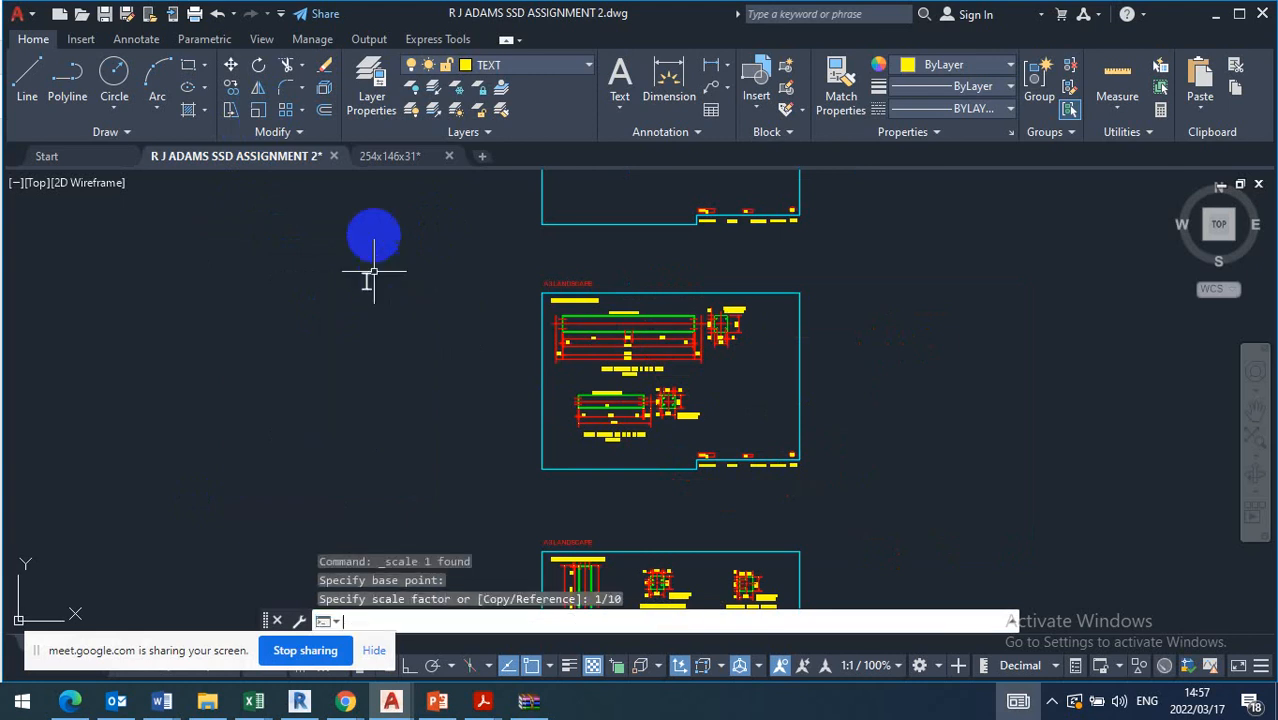
Move the scaled I-section from its top flange midpoint to the middle of the top edge of beam B1's end plate
click(356, 334)
click(428, 222)
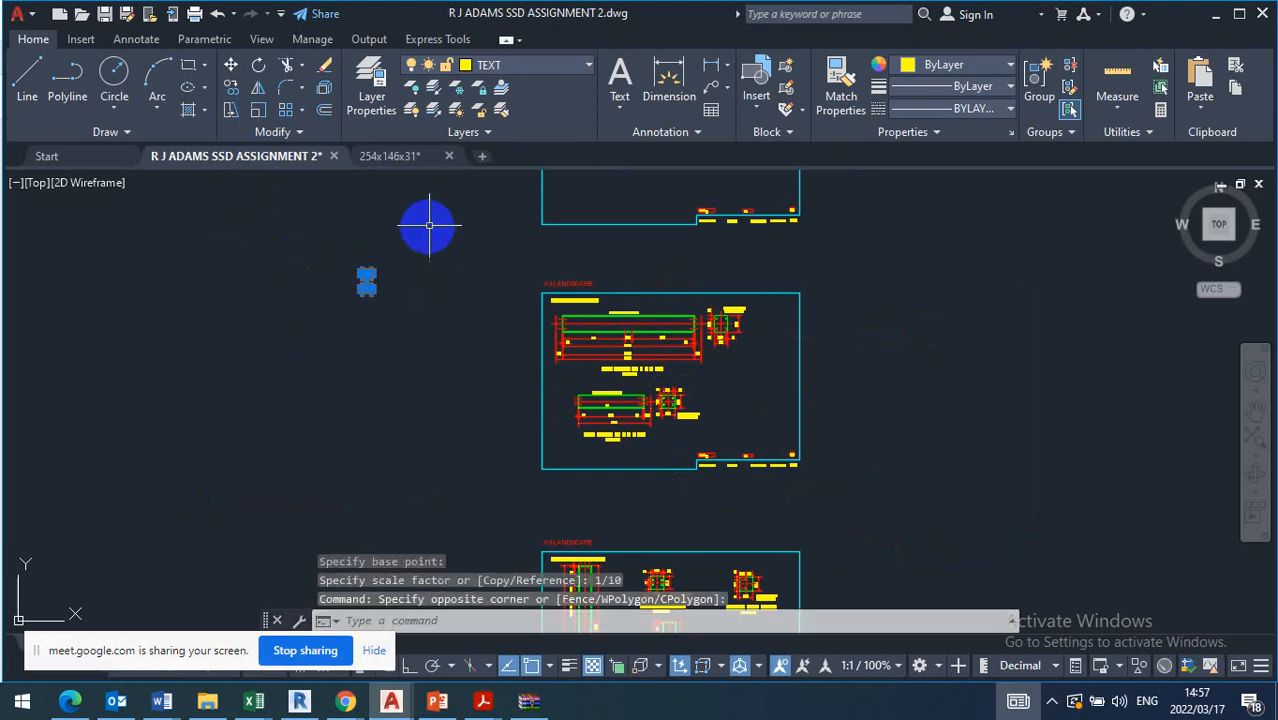
click(231, 66)
scroll(362, 277, up, 6)
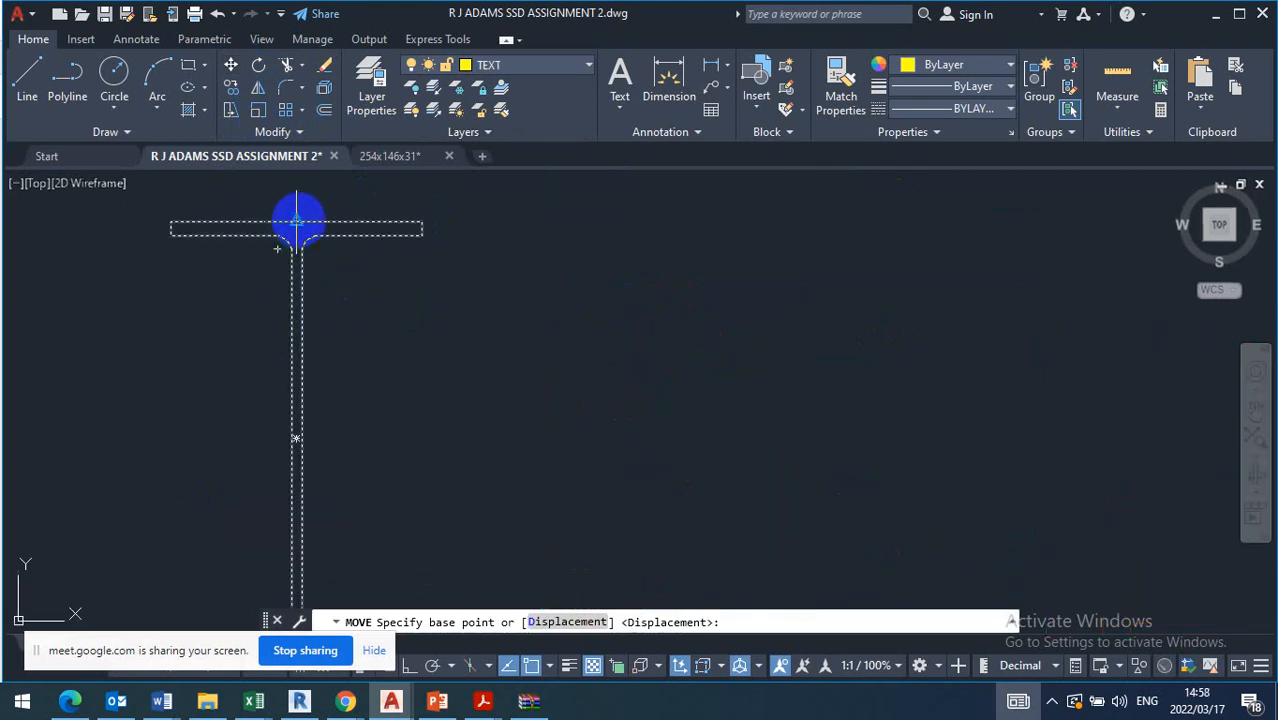
click(296, 220)
scroll(277, 228, down, 6)
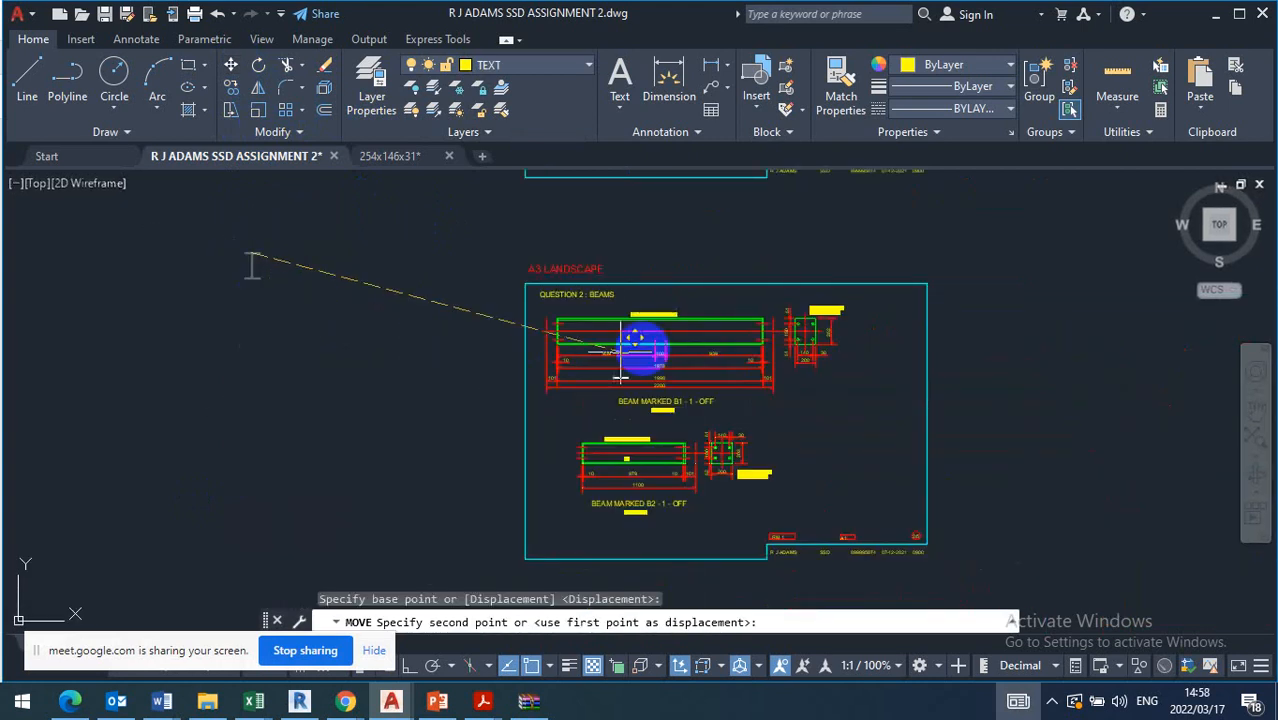
scroll(855, 318, up, 6)
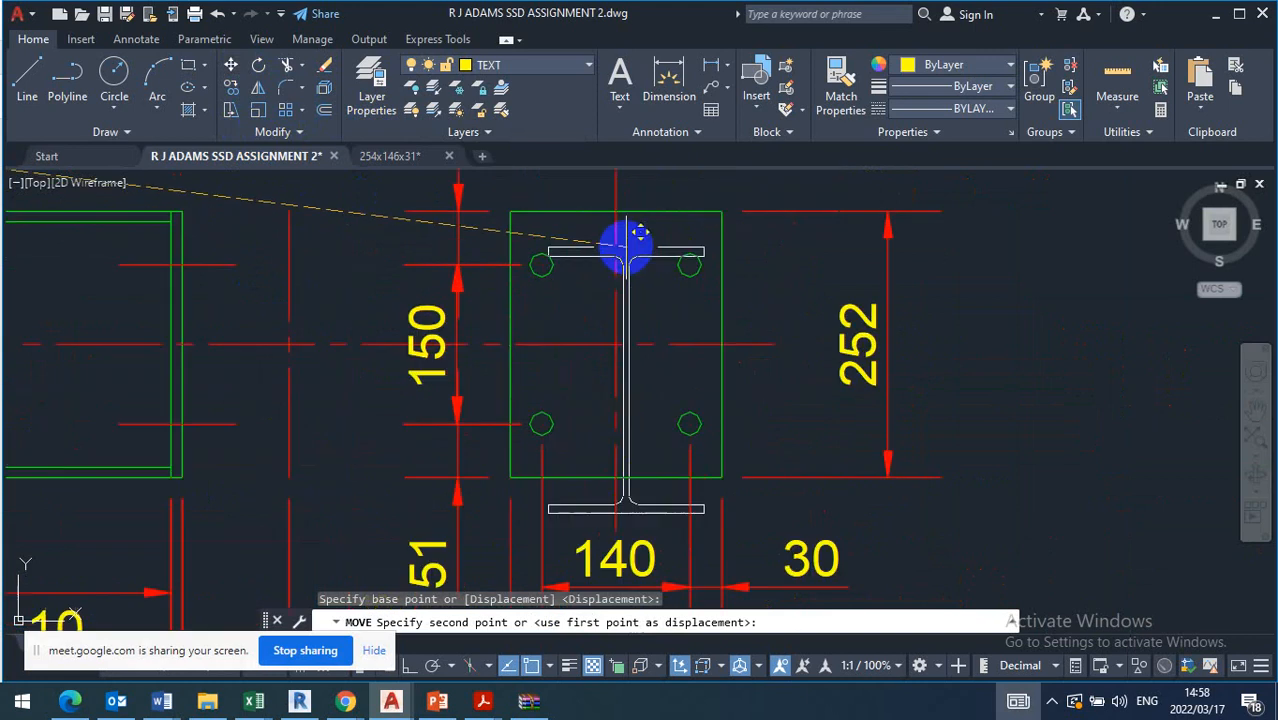
scroll(628, 245, up, 4)
scroll(608, 214, down, 2)
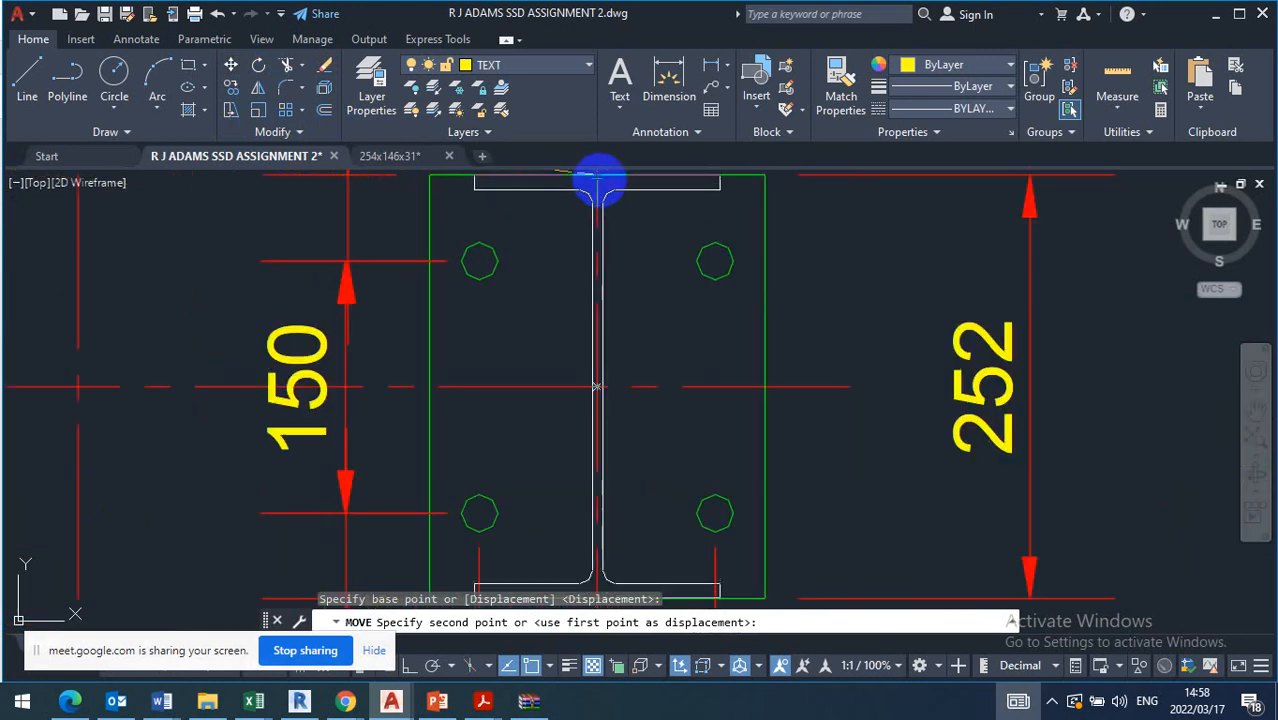
click(598, 180)
Examine how the placed I-section lines up with beam B1 and the end plate's bolt holes
scroll(613, 194, down, 5)
scroll(741, 341, up, 3)
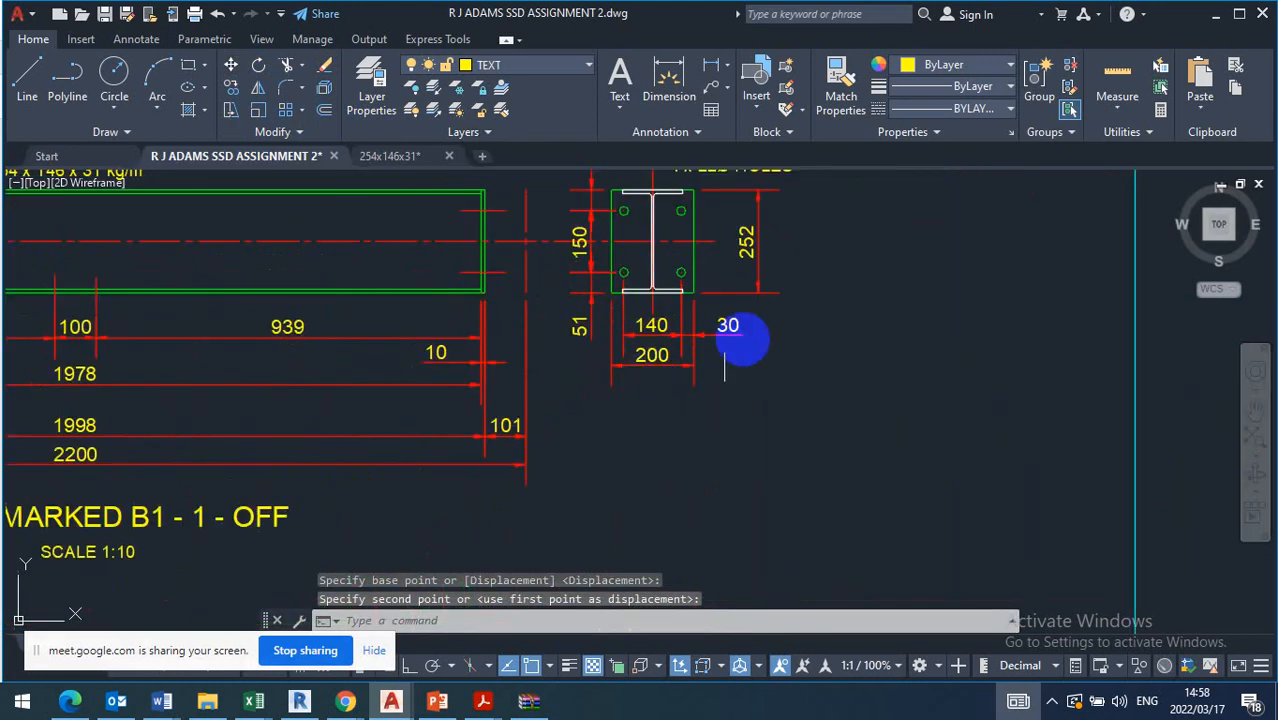
scroll(864, 380, down, 5)
scroll(731, 334, up, 5)
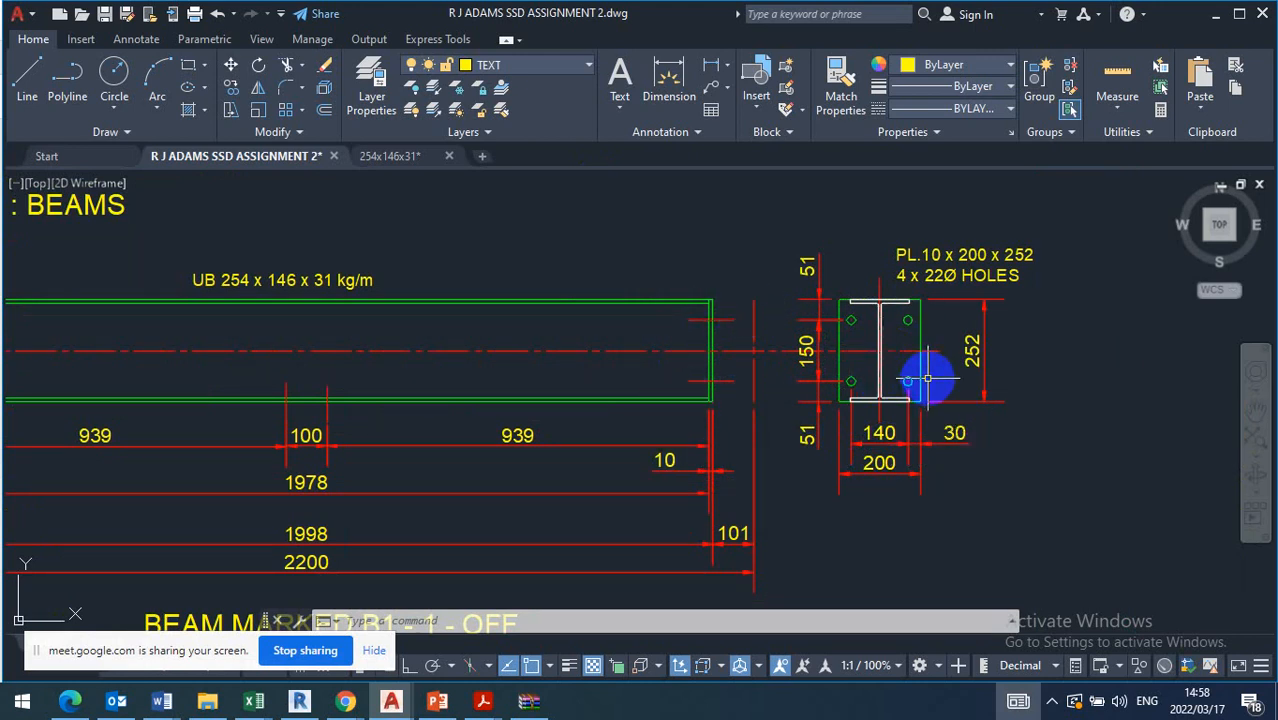
scroll(928, 378, down, 1)
scroll(925, 375, up, 1)
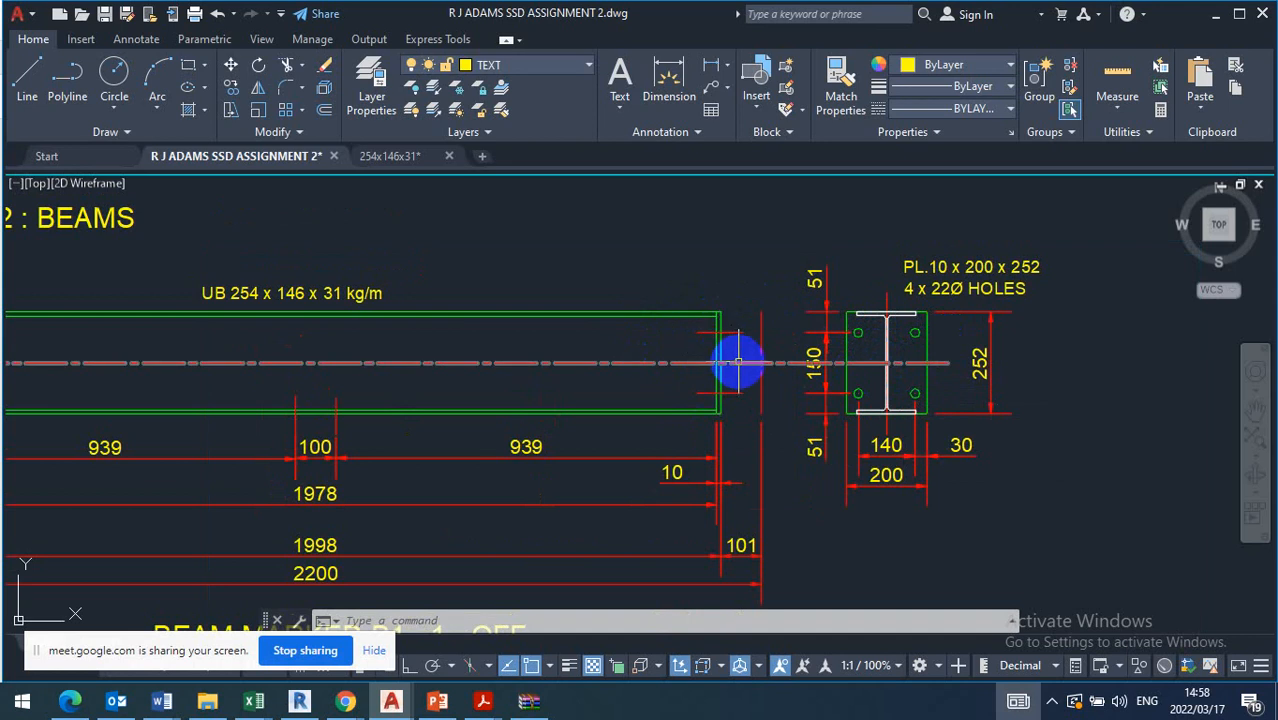
scroll(885, 345, up, 4)
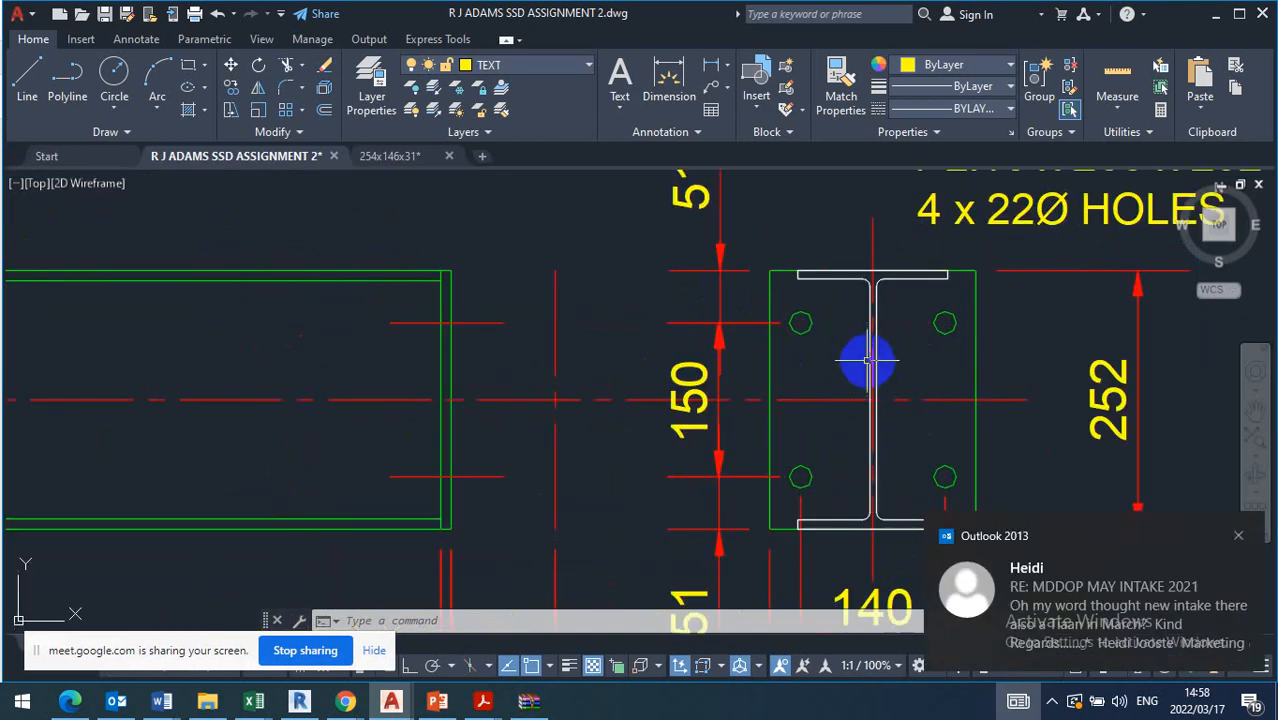
click(688, 66)
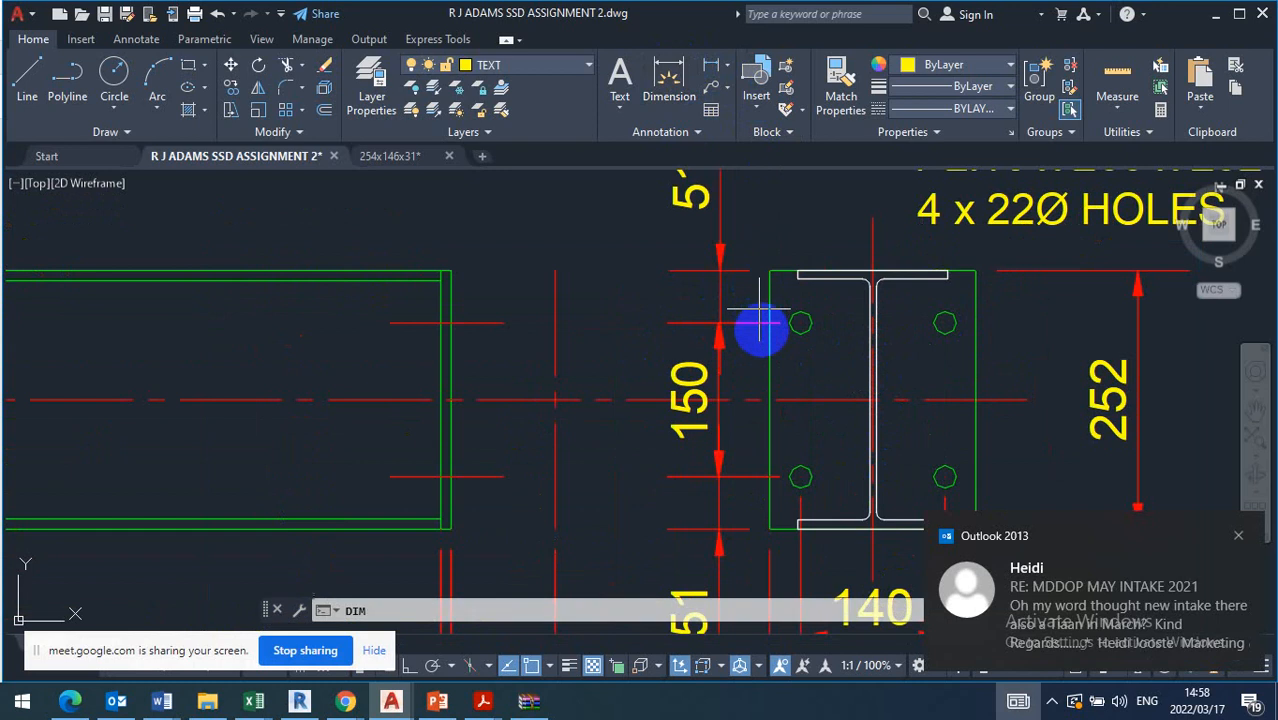
scroll(800, 322, up, 2)
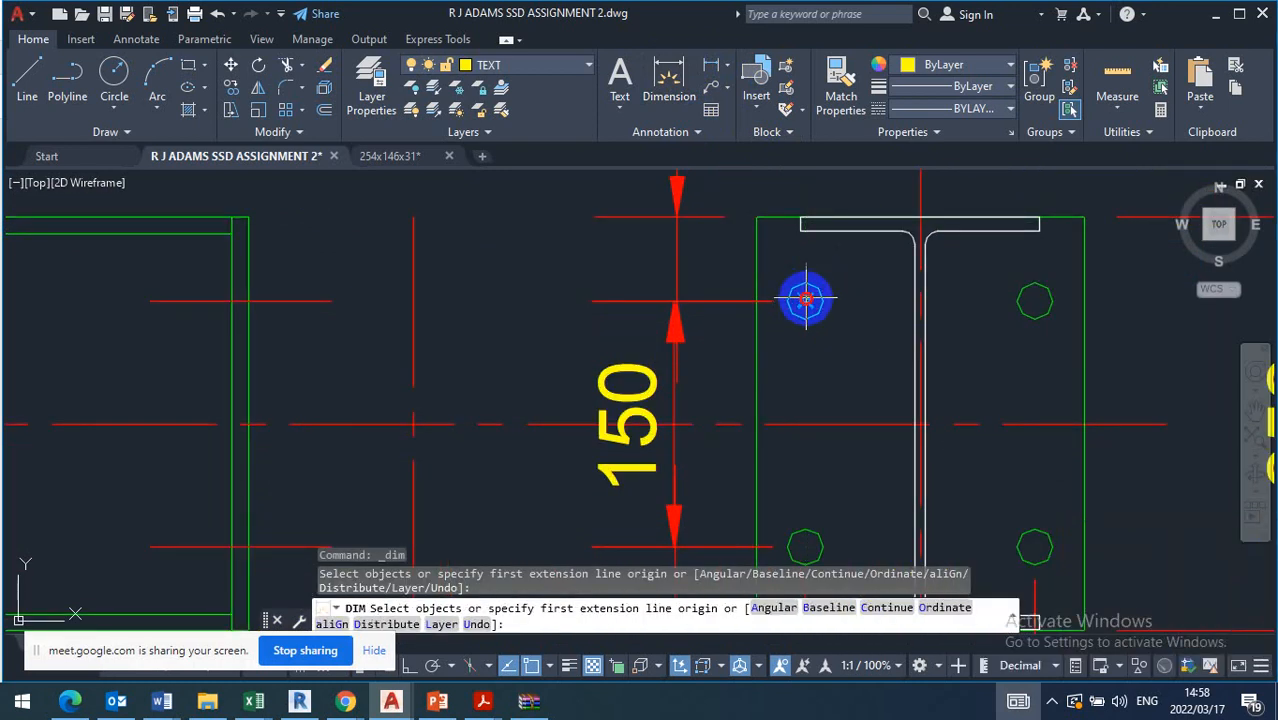
click(1034, 300)
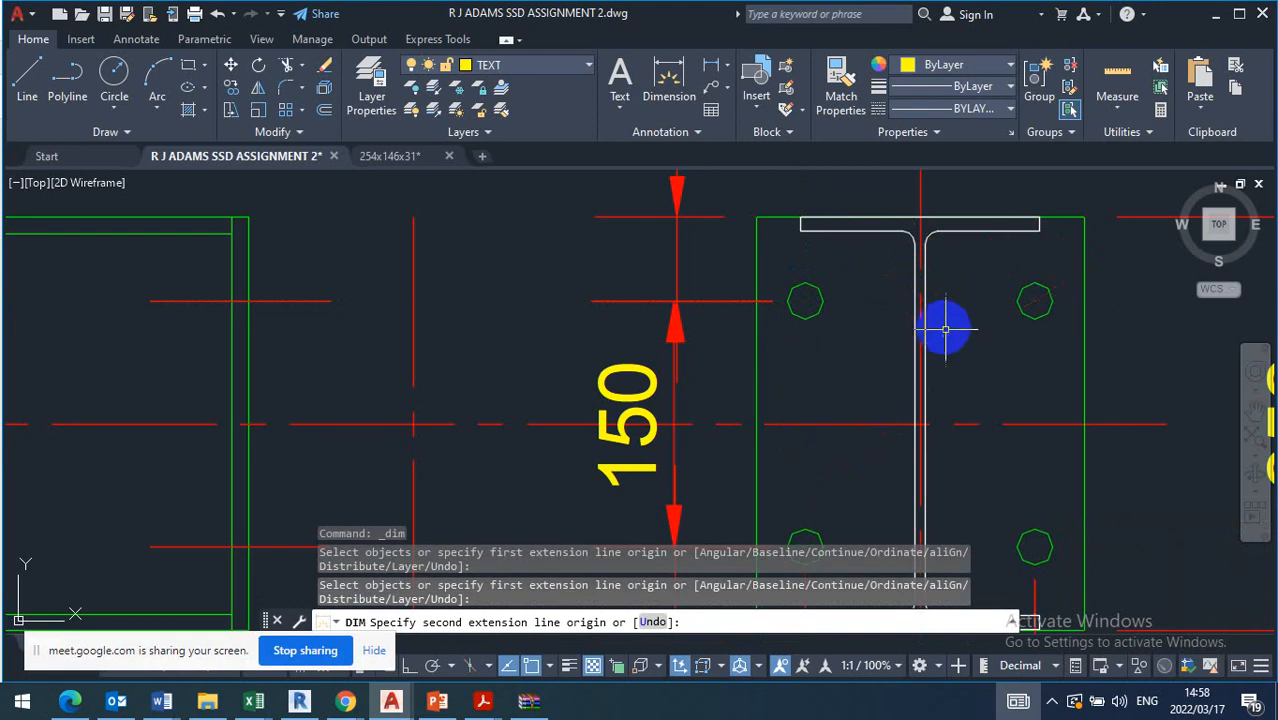
key(Escape)
Examine the 140 hole-spacing dimension below beam B1's end plate in relation to the I-section's flanges
scroll(945, 328, down, 6)
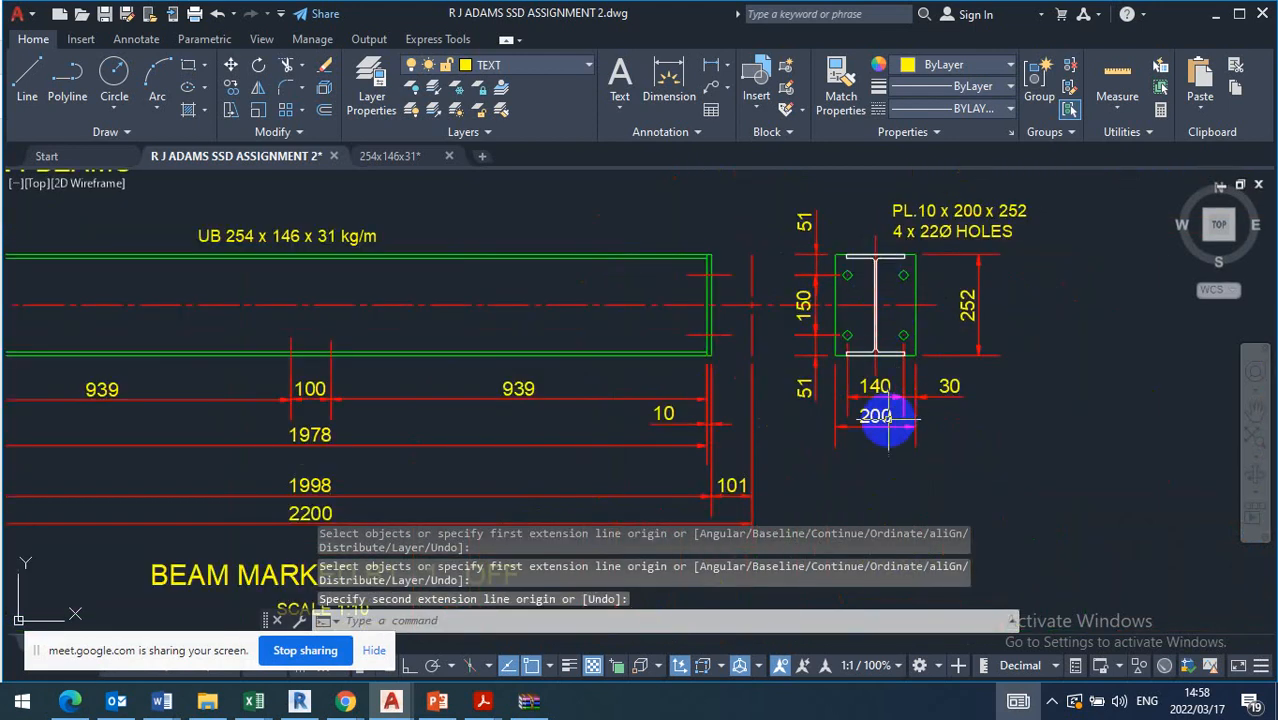
scroll(888, 418, up, 4)
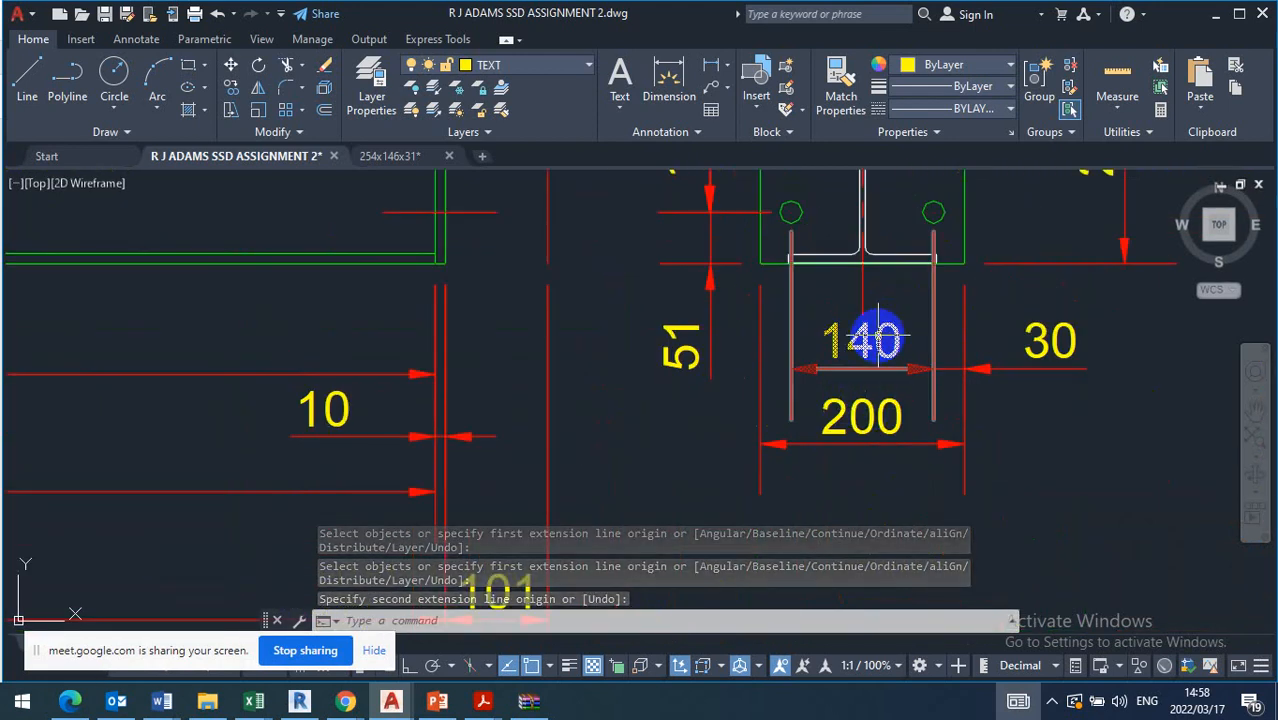
scroll(878, 338, down, 6)
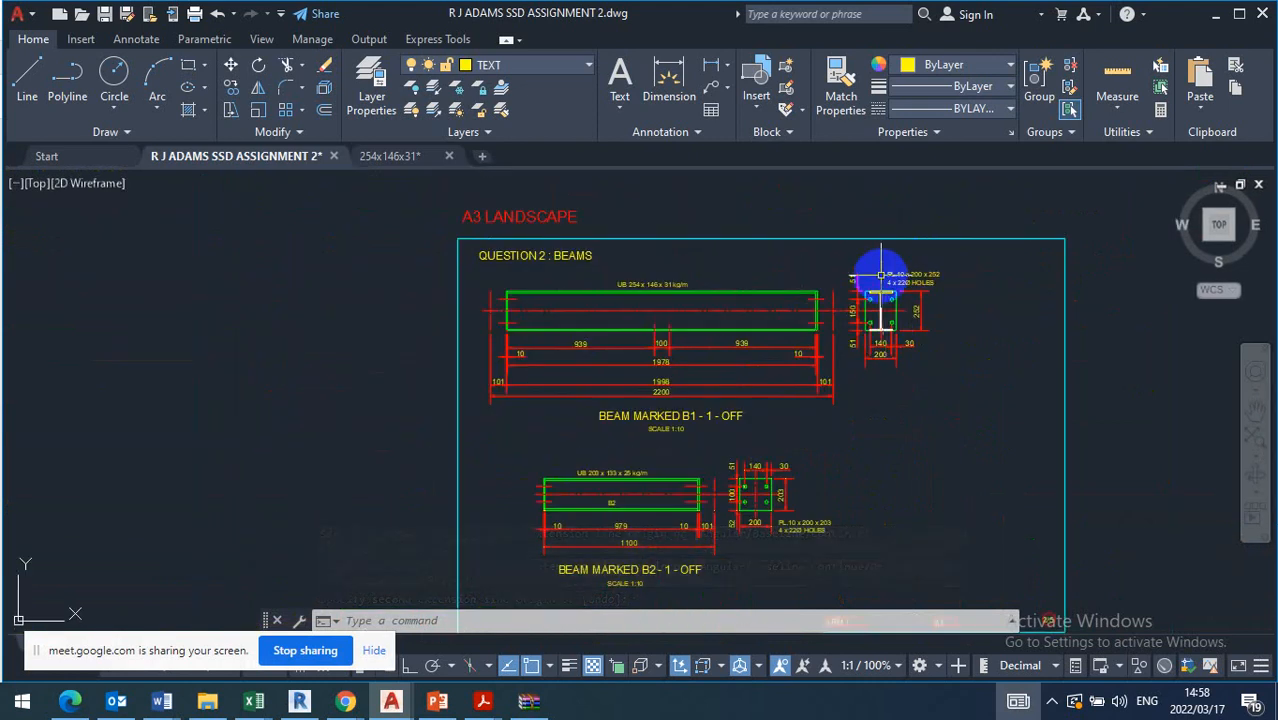
scroll(880, 274, up, 5)
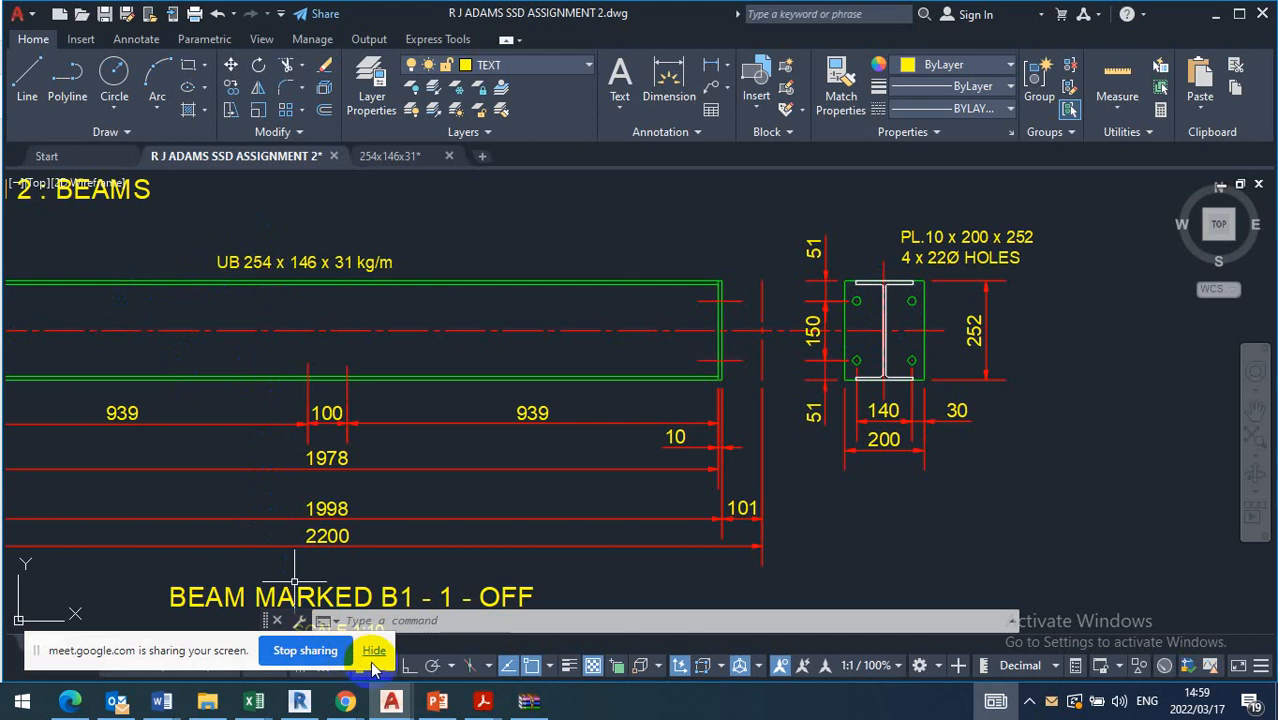
Switch to blue book.pdf in Adobe Acrobat Reader and examine Table 3.13, Recommended Gauges and Backmarks
mouse_move(481, 707)
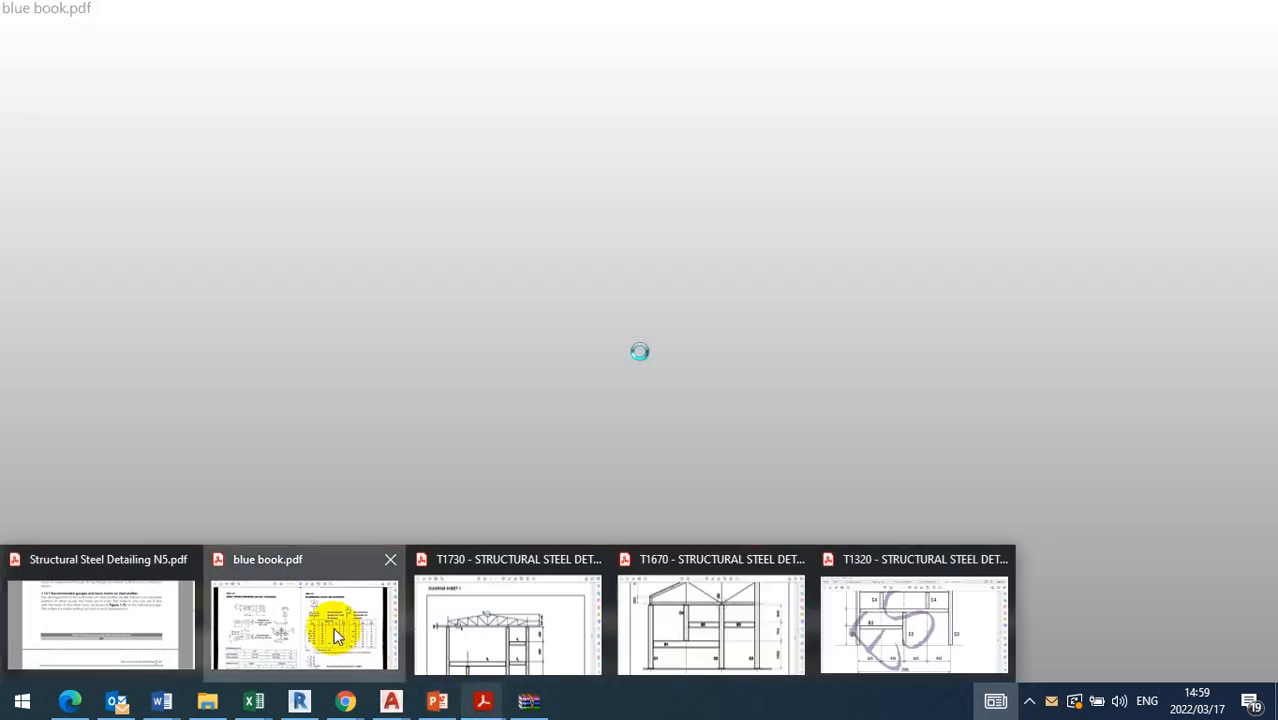
click(336, 636)
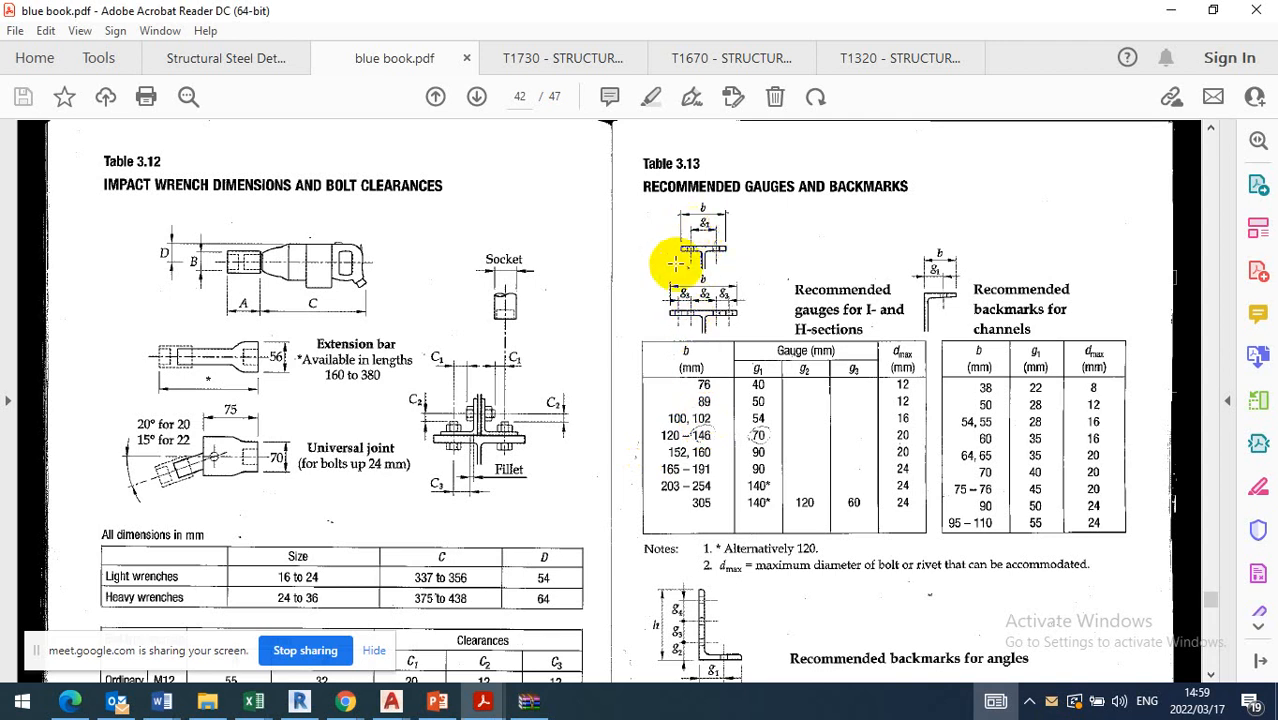
scroll(704, 220, up, 2)
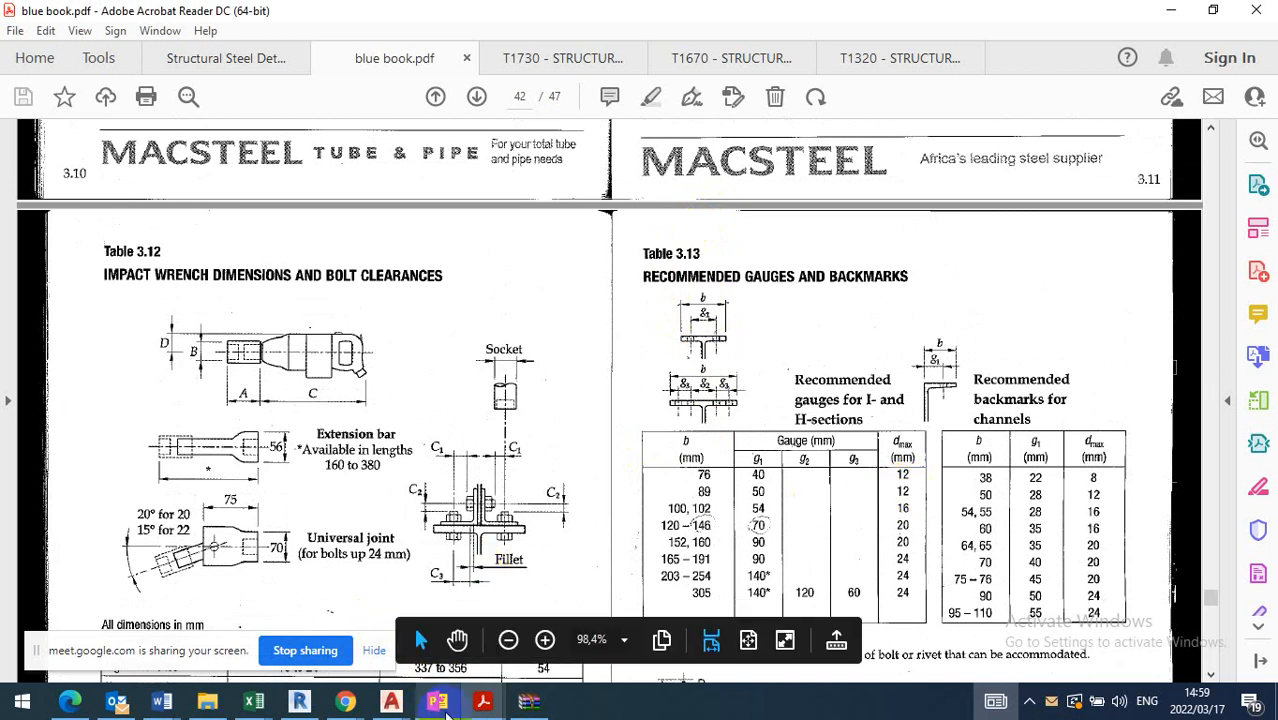
Switch to Structural Steel Detailing N5.pdf and read section 1.13.7 on recommended gauges and back marks, continuing towards Figure 1.70
mouse_move(483, 705)
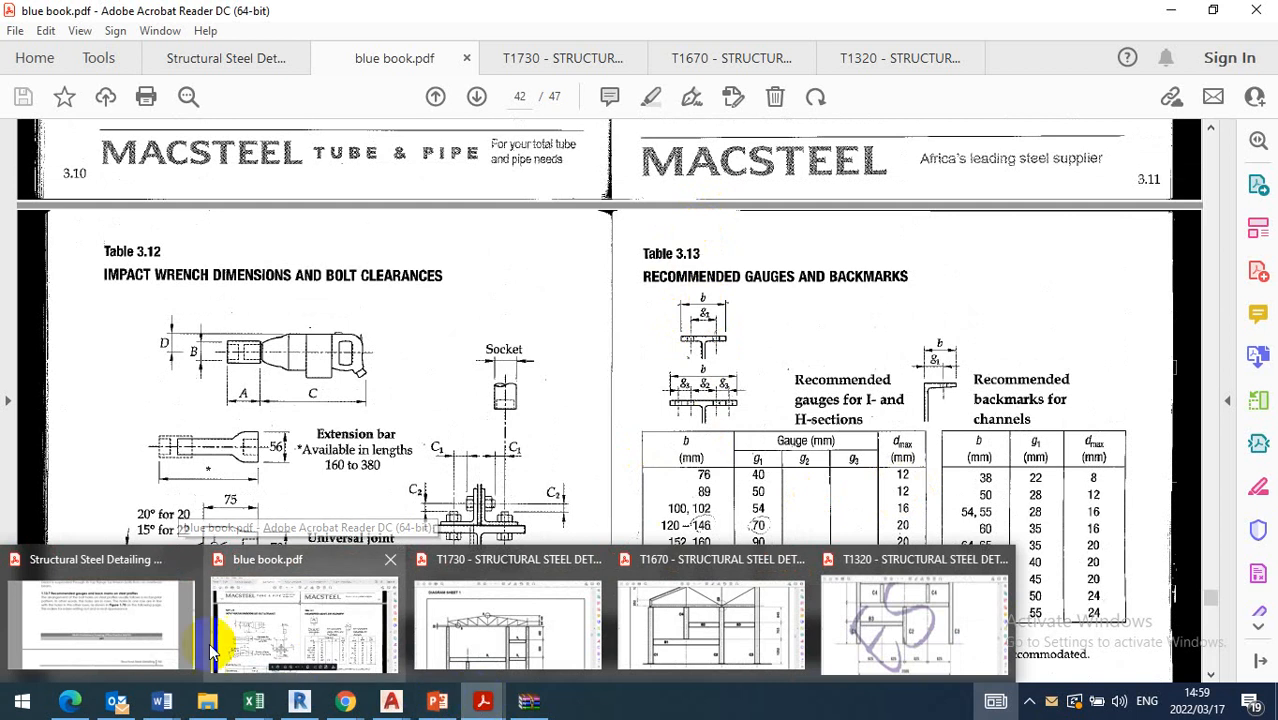
click(97, 615)
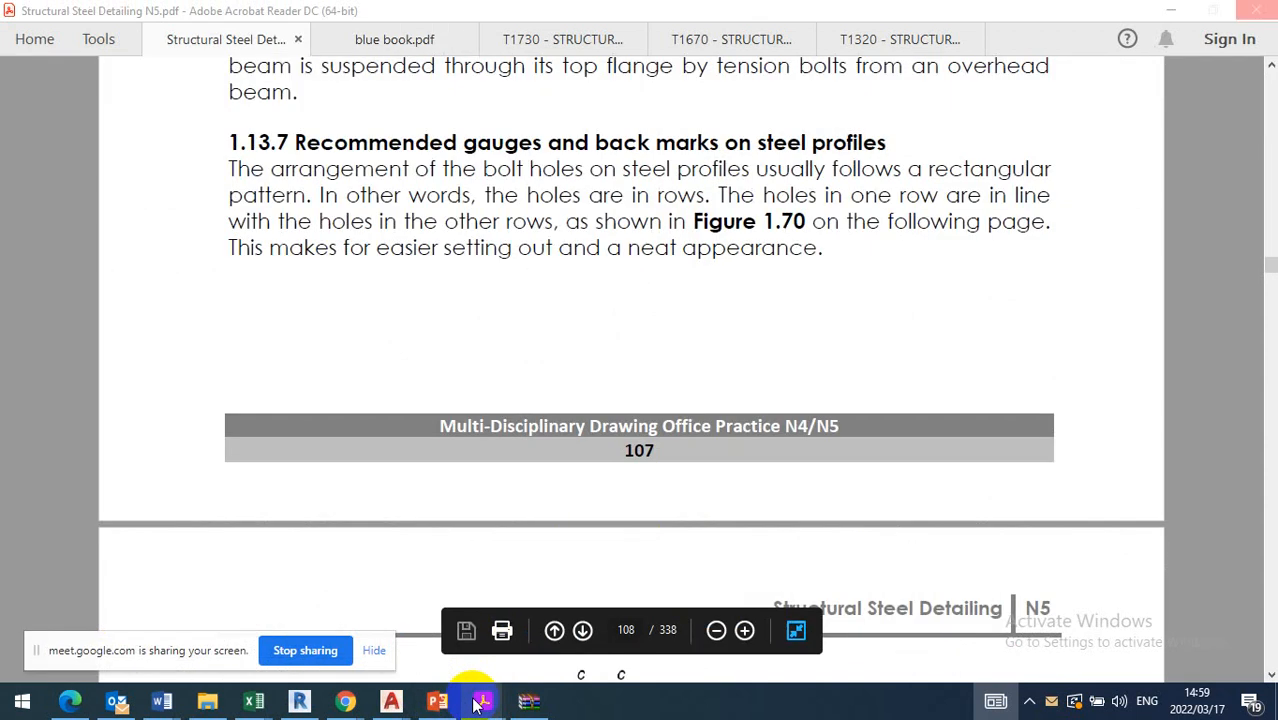
scroll(651, 307, down, 3)
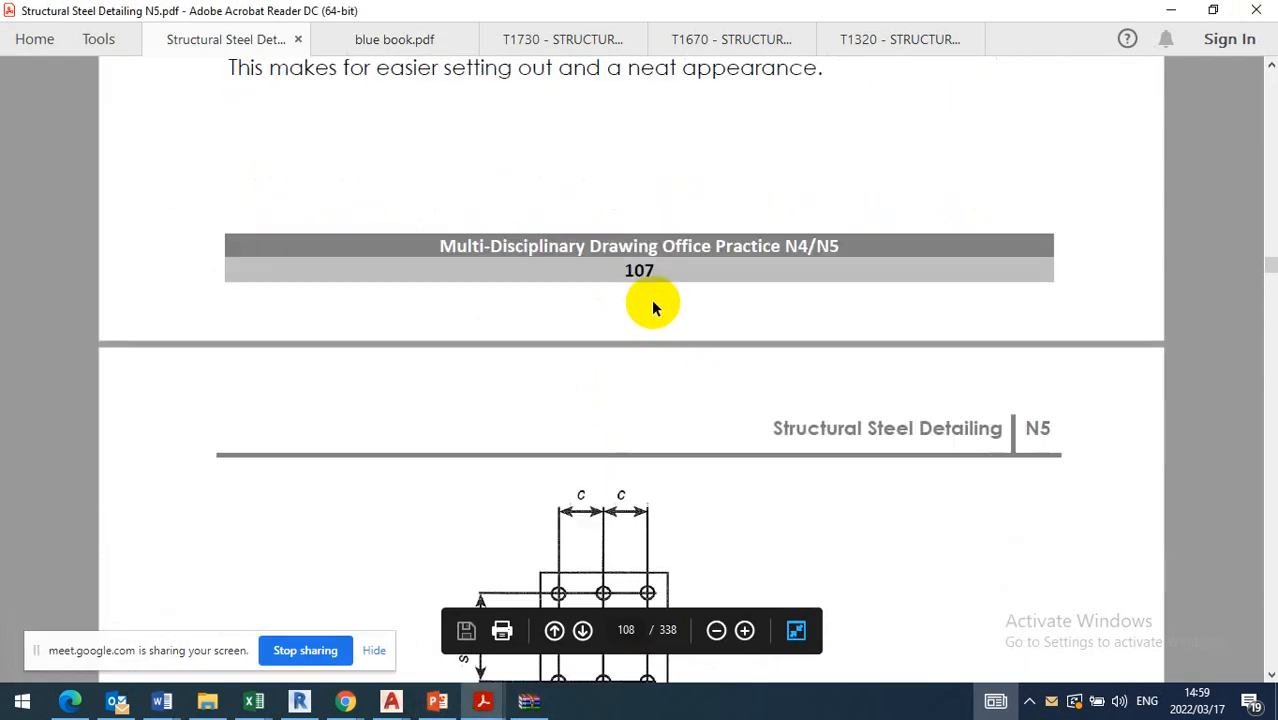
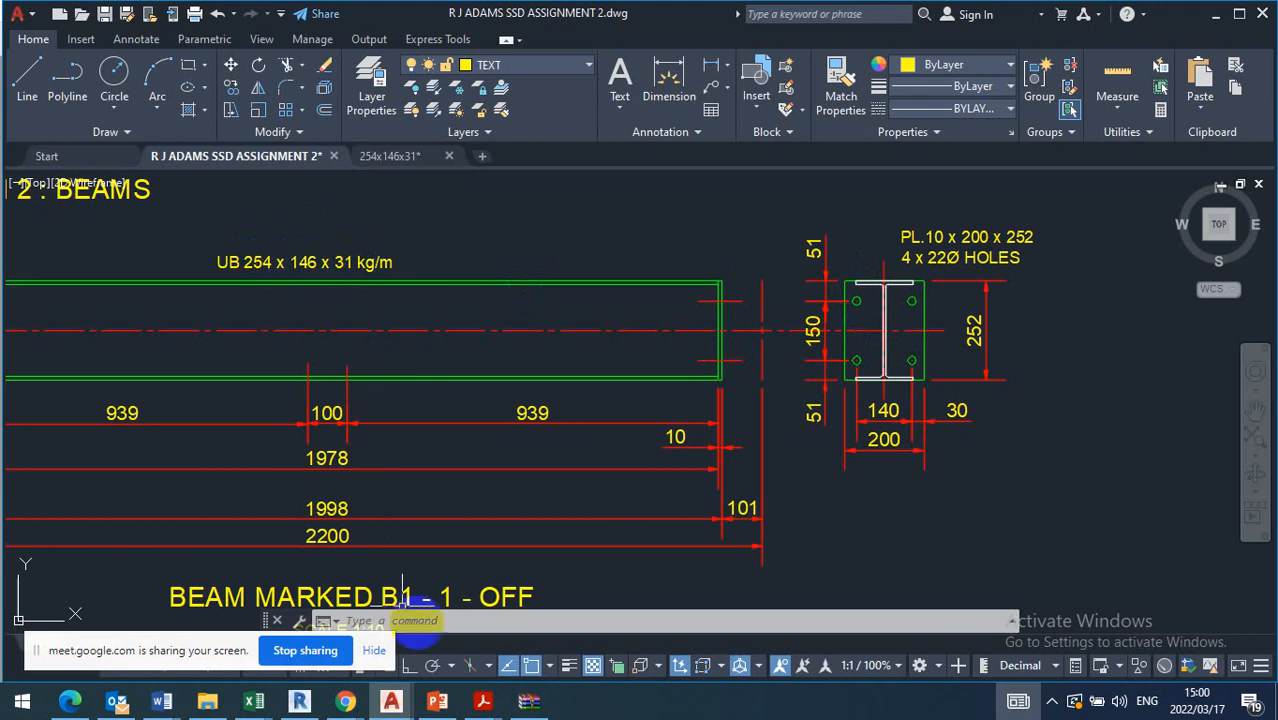
Read the I- and H-section gauge table in Structural Steel Detailing N5.pdf and return to beam B1's end plate in AutoCAD
mouse_move(481, 701)
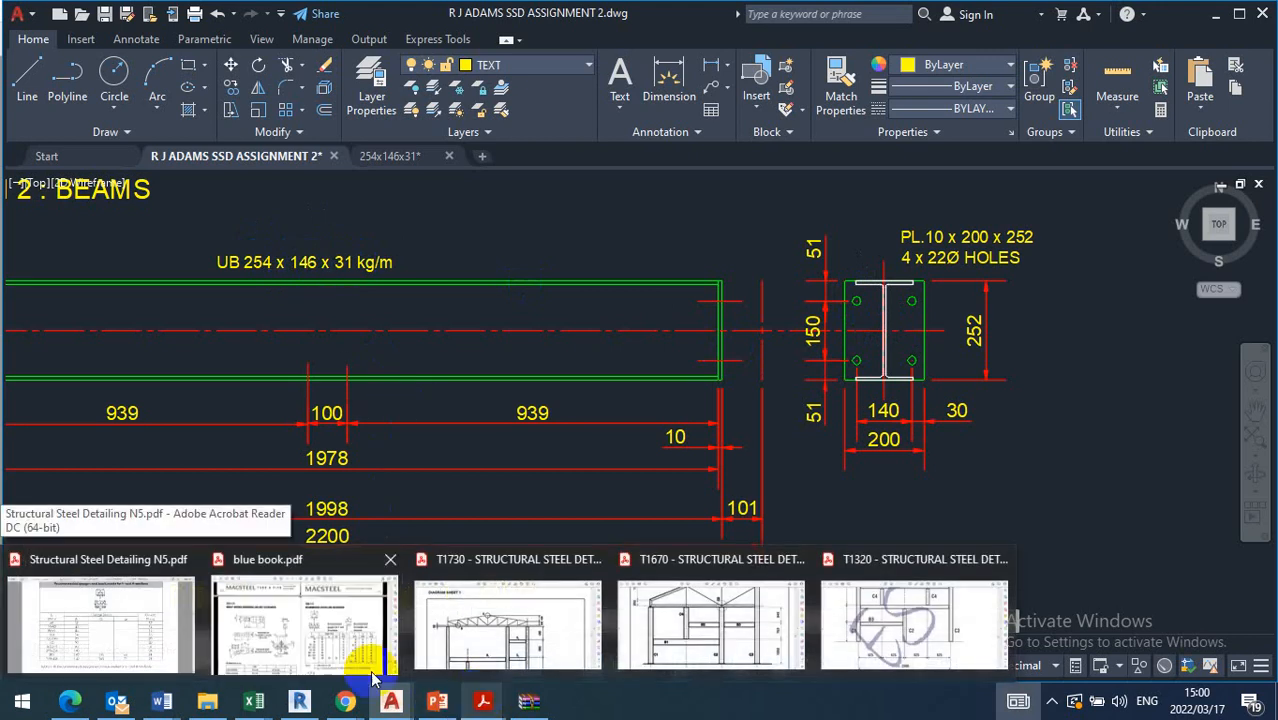
click(120, 628)
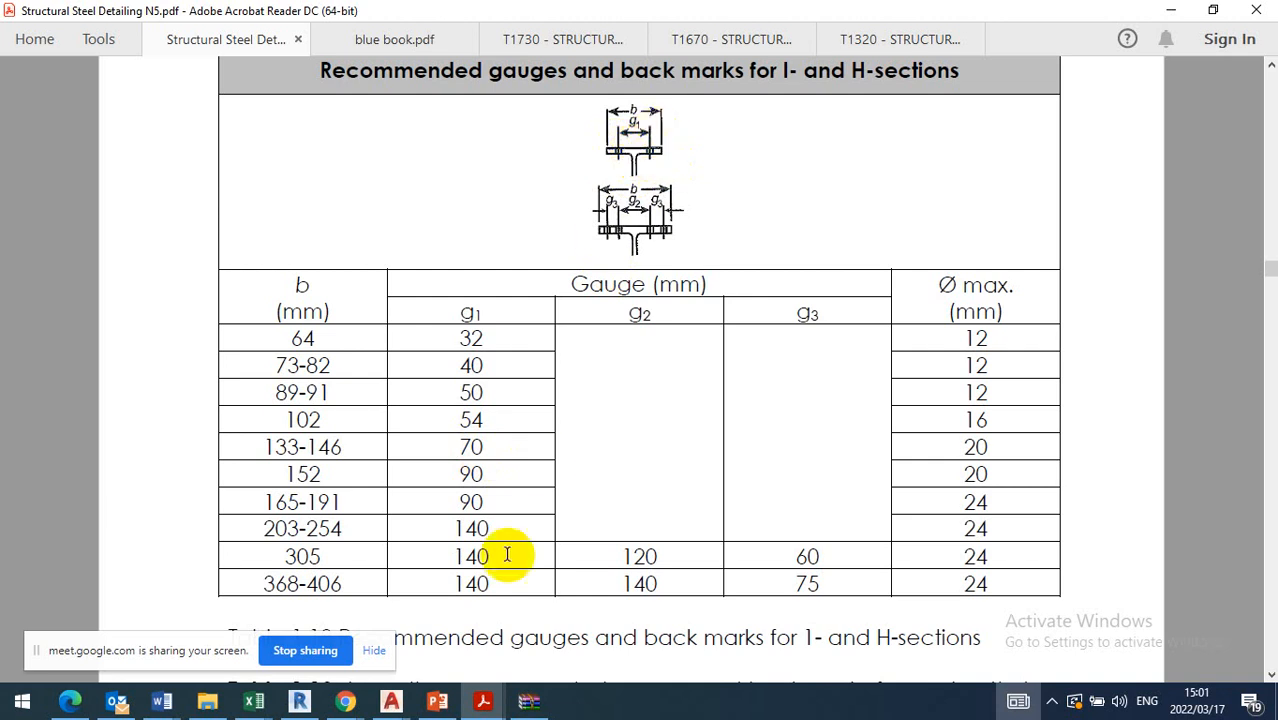
click(393, 702)
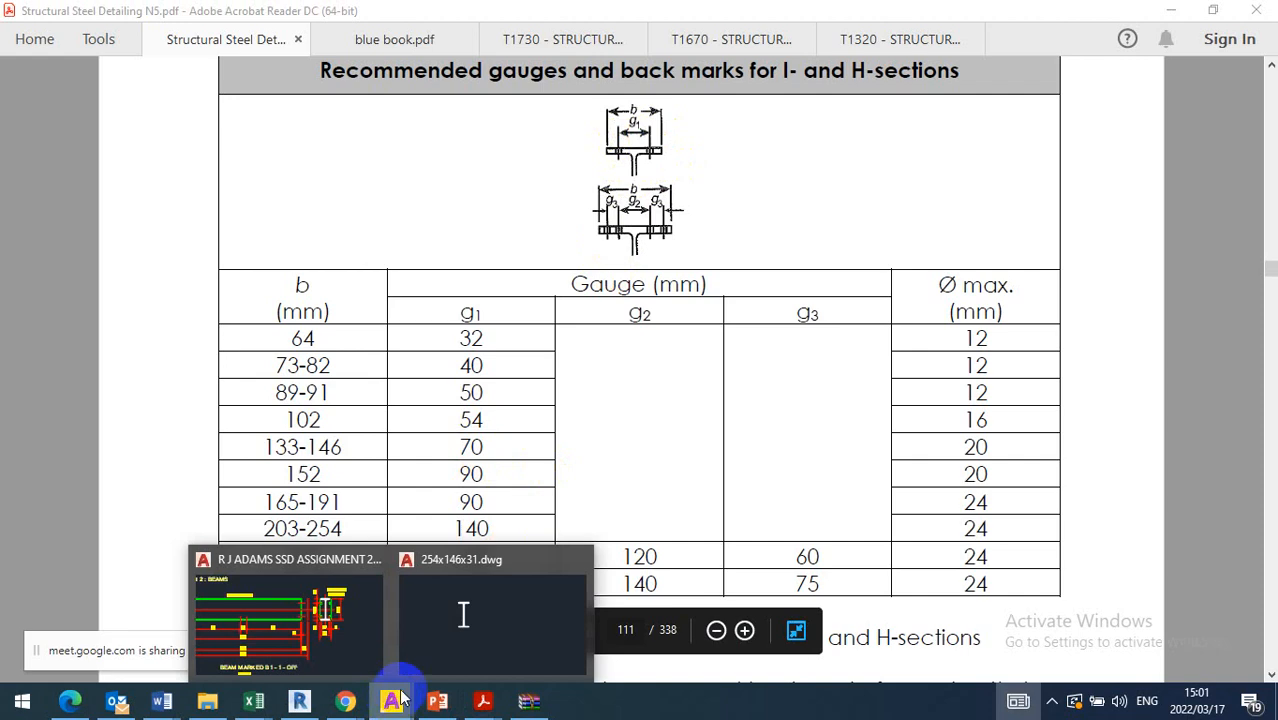
click(300, 620)
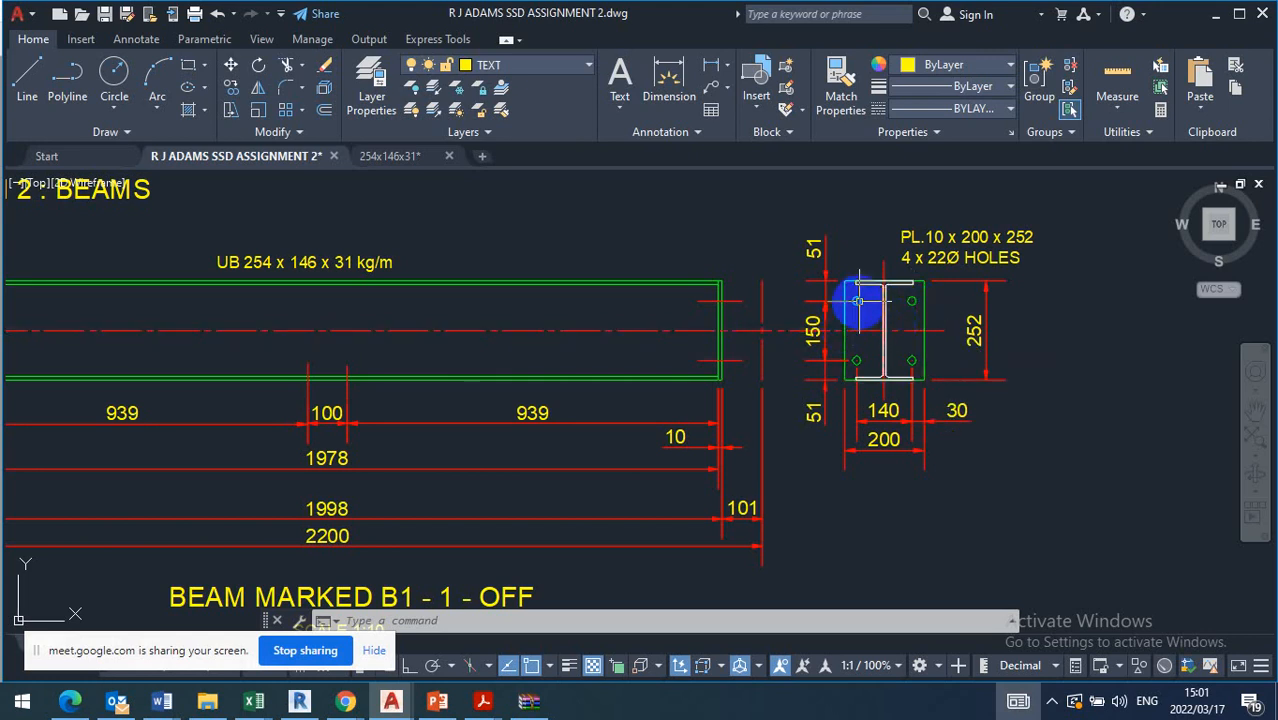
Switch to Structural Steel Detailing N5.pdf and read Table 1.19 for angles and the bolt layout details in Figure 1.72
click(492, 708)
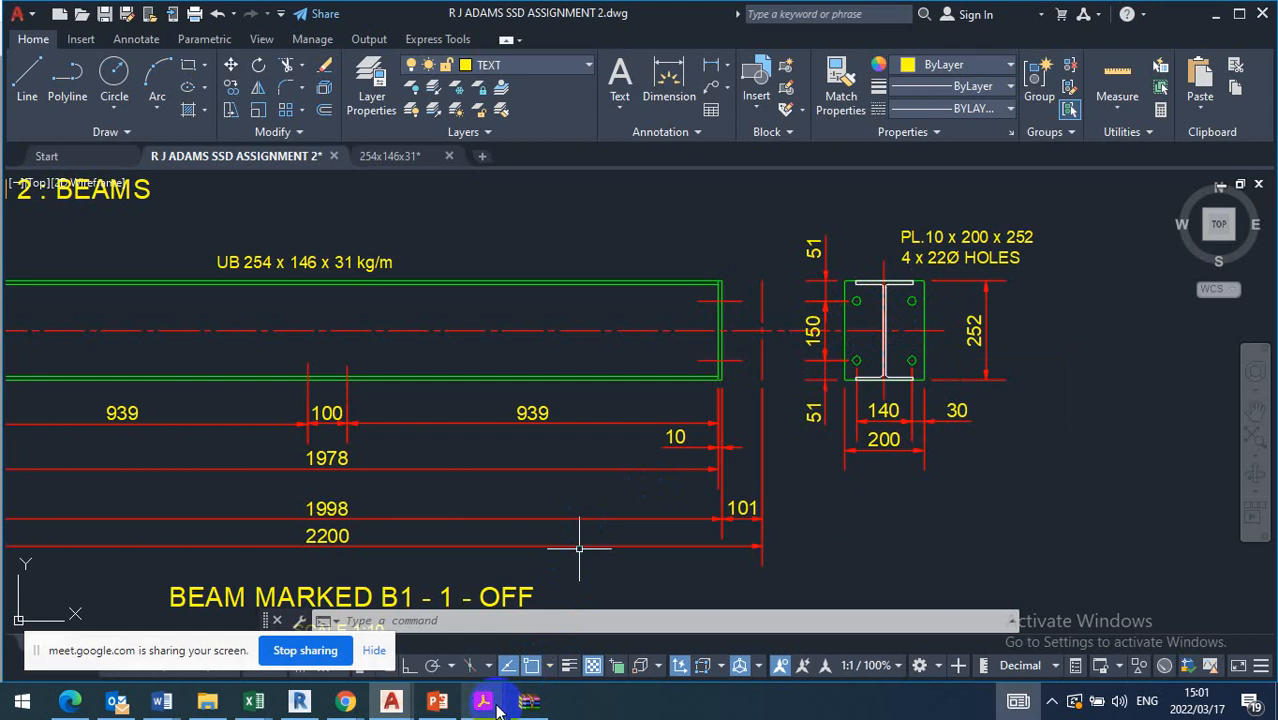
click(120, 636)
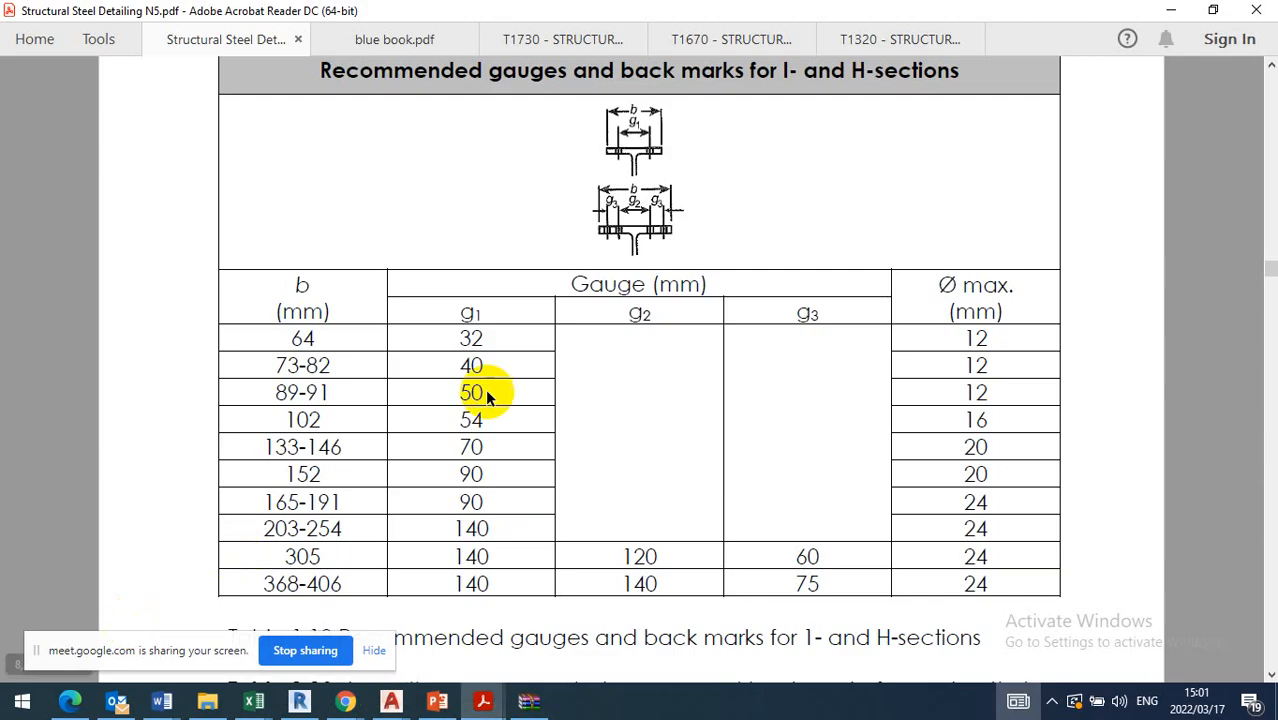
scroll(490, 392, down, 10)
scroll(527, 398, down, 12)
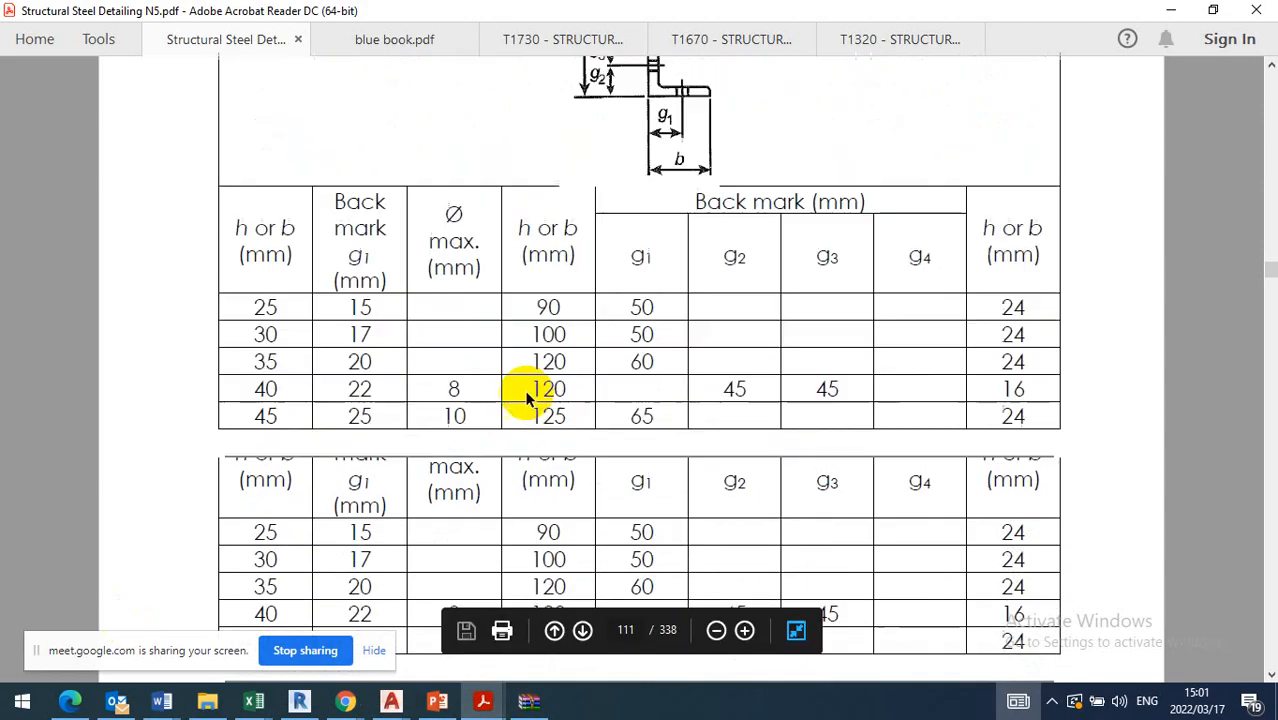
scroll(523, 387, down, 12)
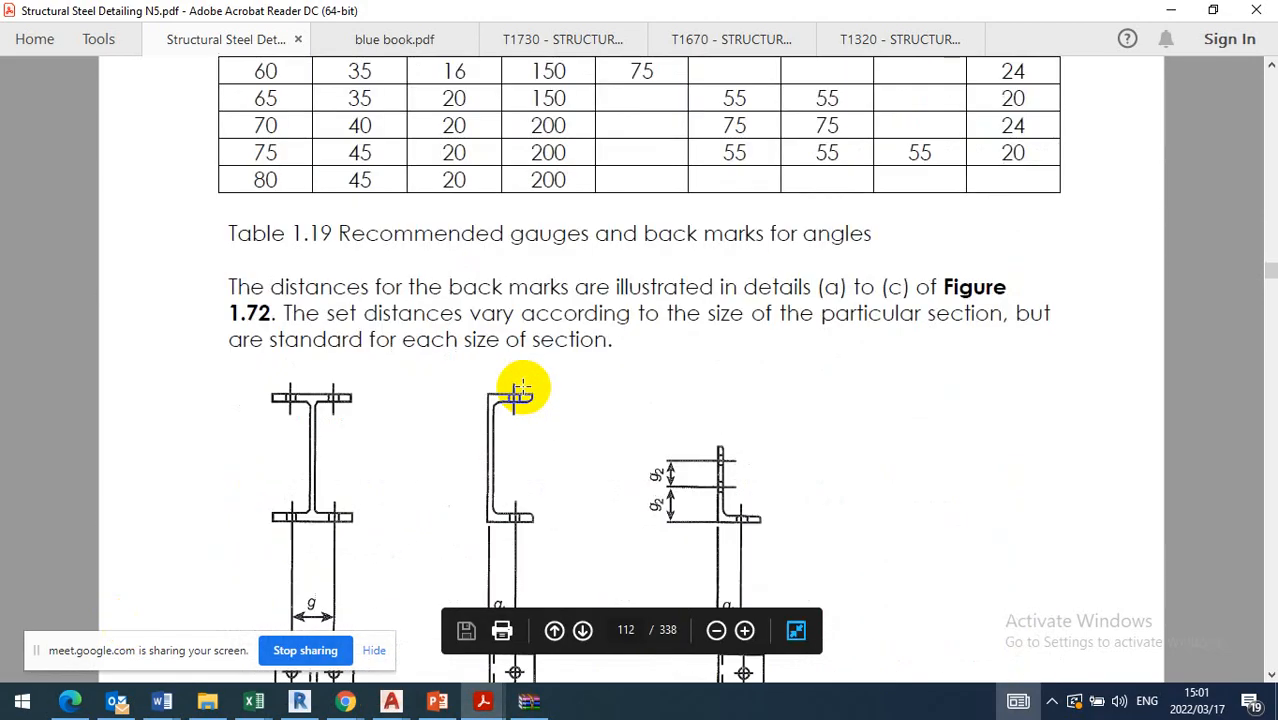
scroll(515, 390, up, 10)
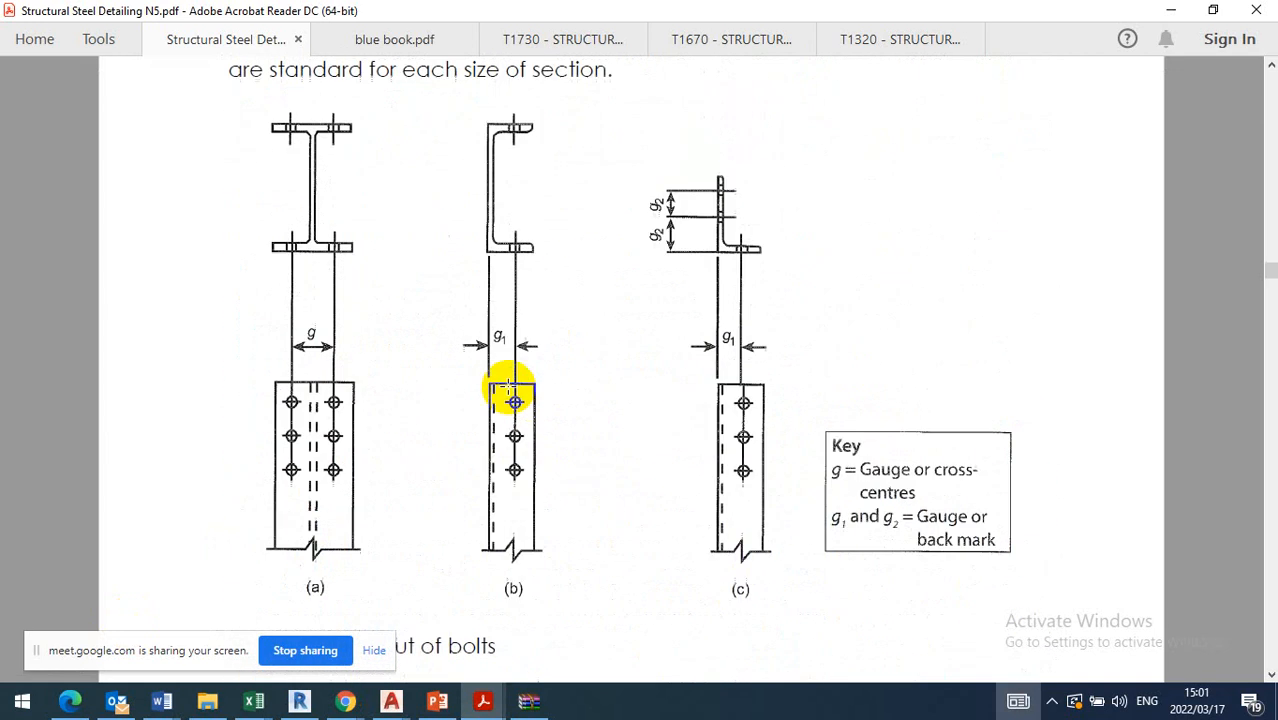
Switch to blue book.pdf and examine Table 3.14 on minimum and recommended edge distances and spacings for fastener holes
mouse_move(483, 703)
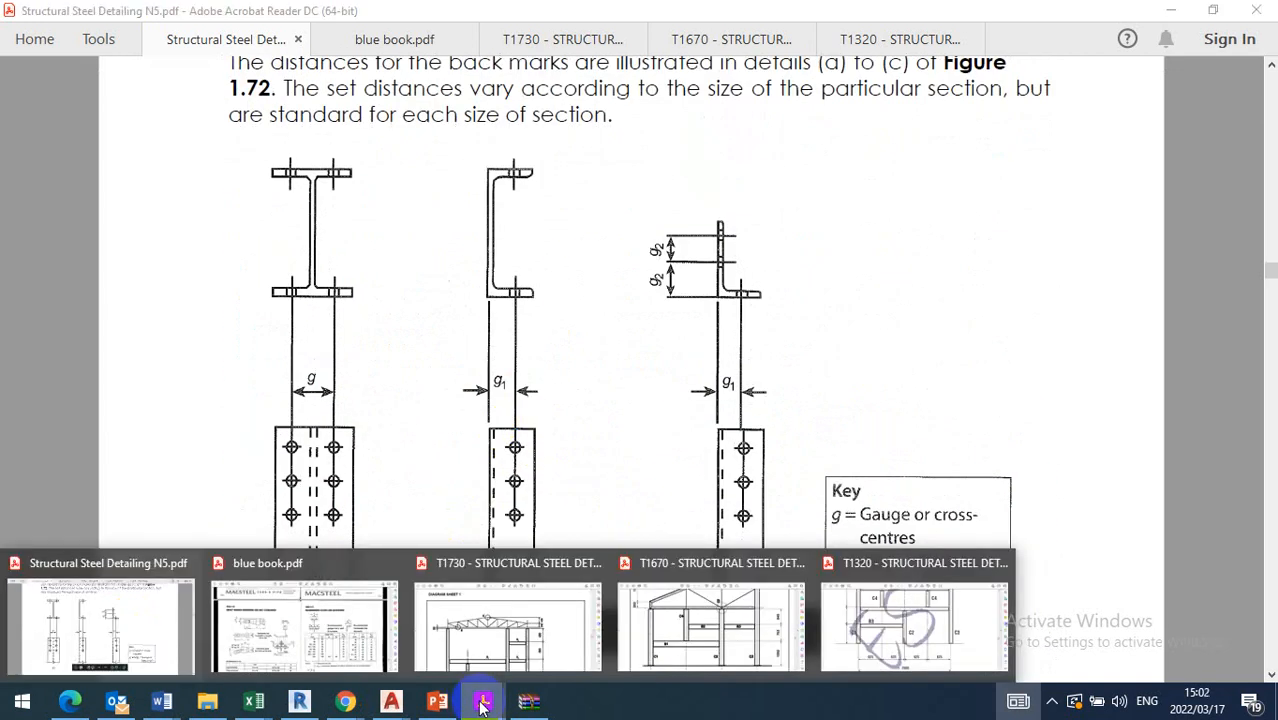
click(342, 633)
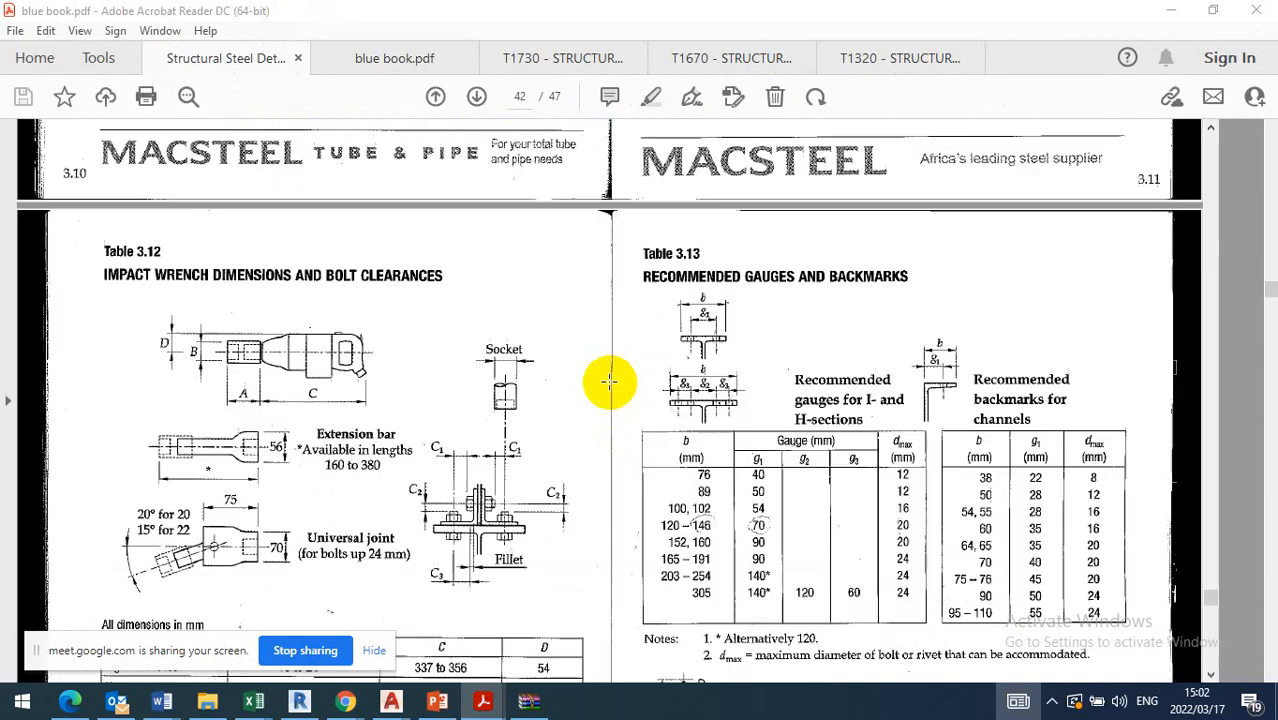
scroll(595, 383, down, 5)
scroll(583, 383, down, 10)
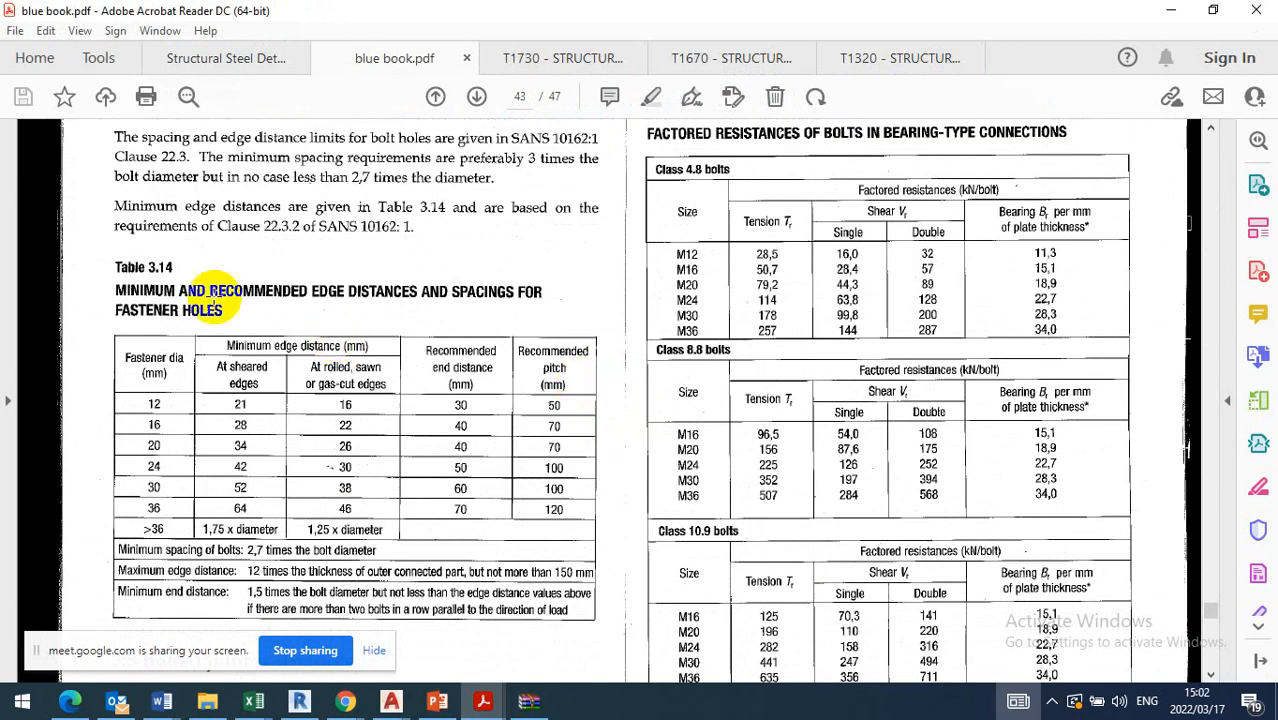
scroll(240, 298, down, 2)
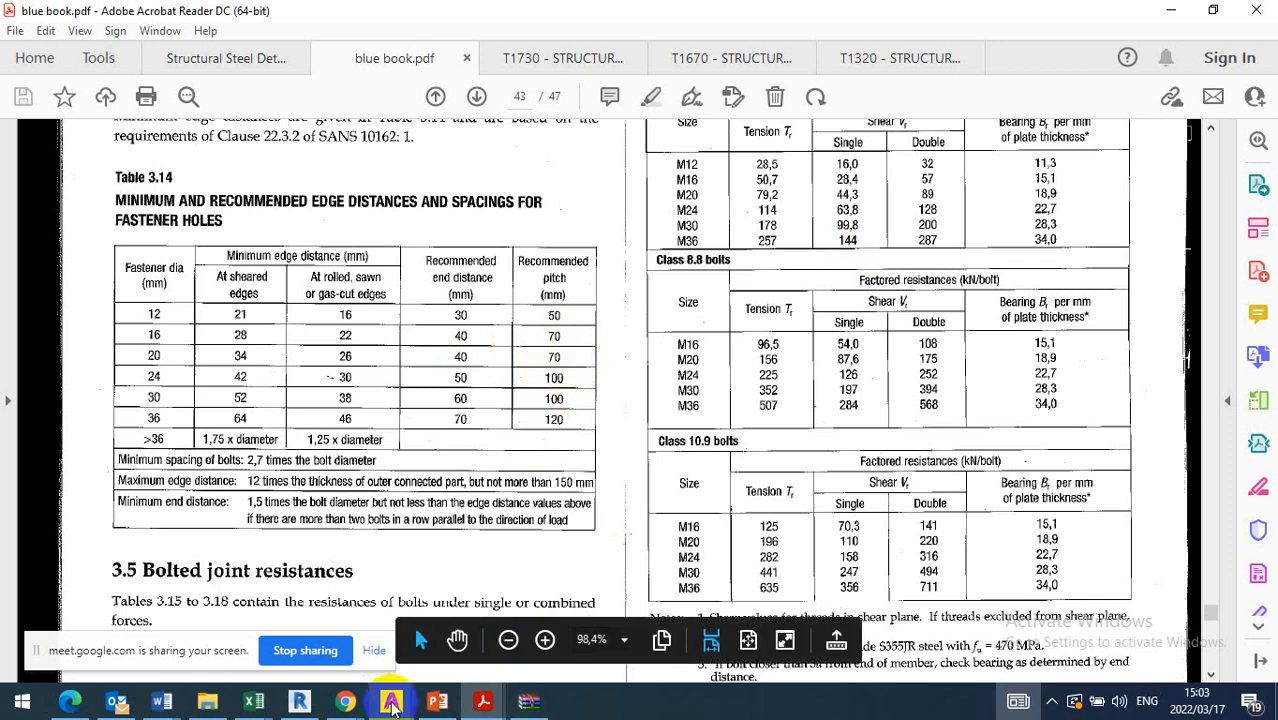
Switch to the assignment drawing in AutoCAD and shorten beam B1's end plate by stretching its bottom edge up to just above the lower bolt holes
mouse_move(392, 705)
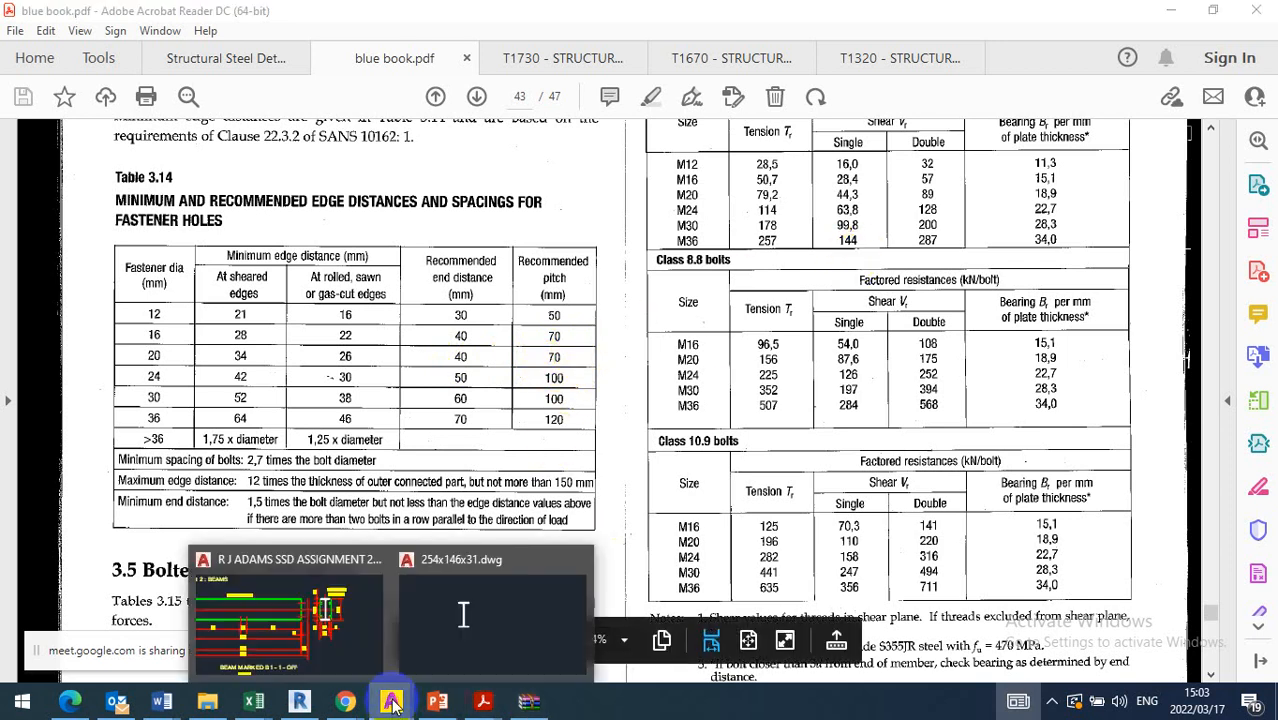
click(333, 640)
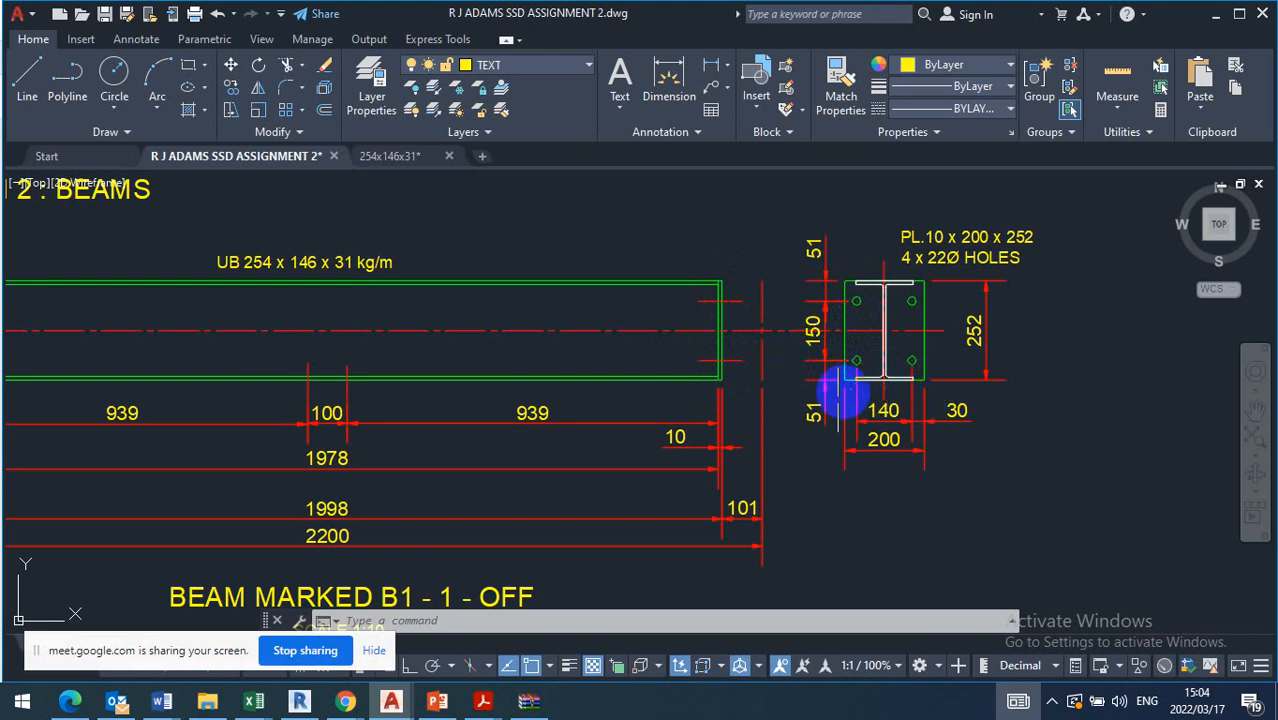
scroll(845, 376, up, 8)
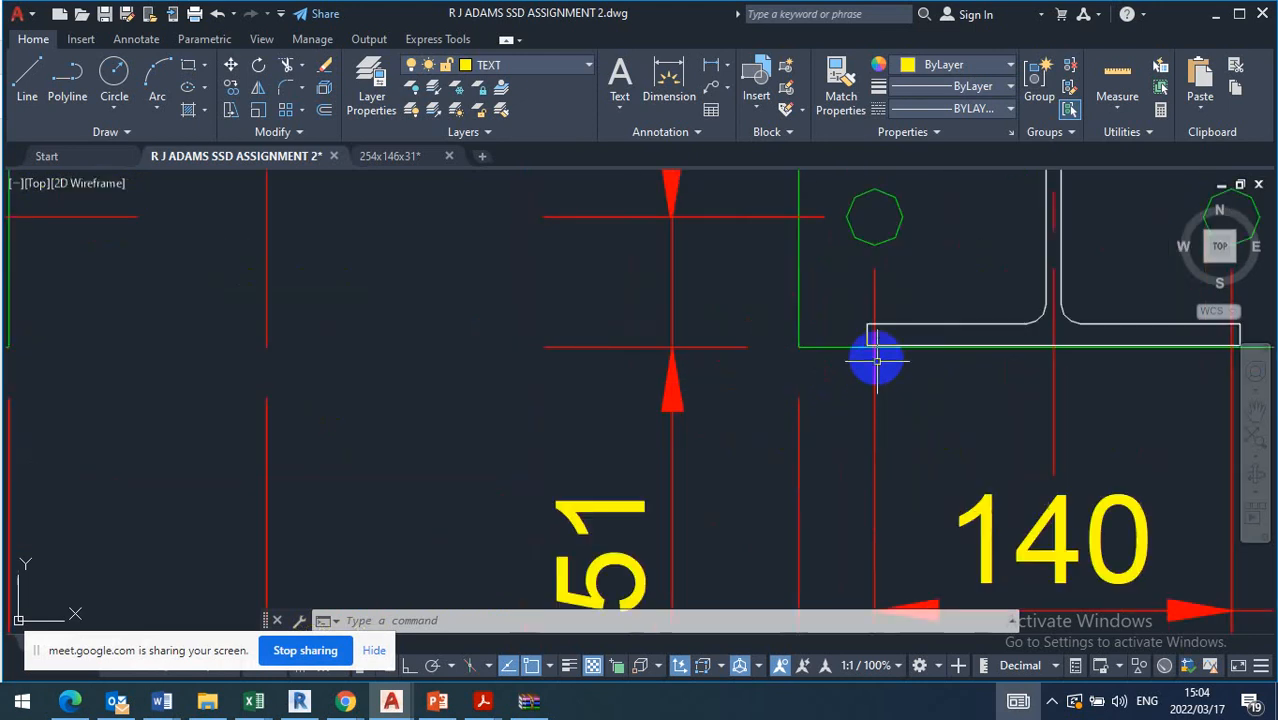
scroll(852, 348, down, 8)
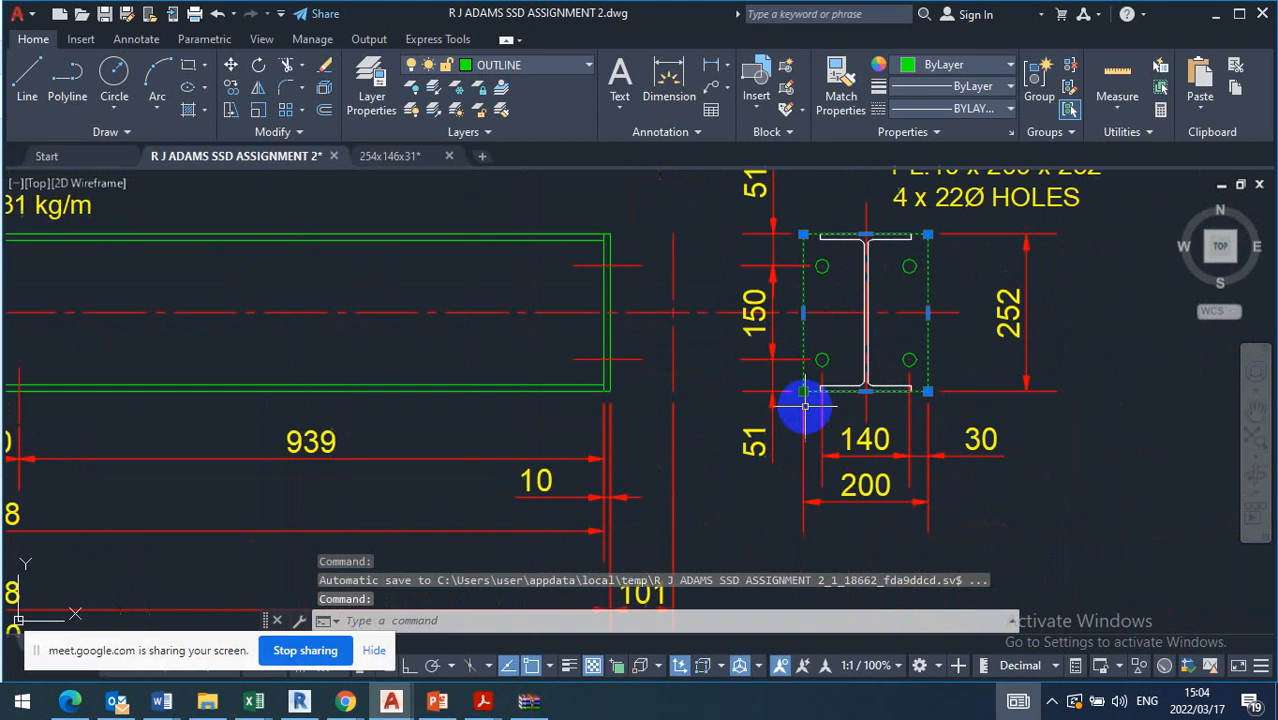
click(843, 398)
scroll(858, 398, up, 2)
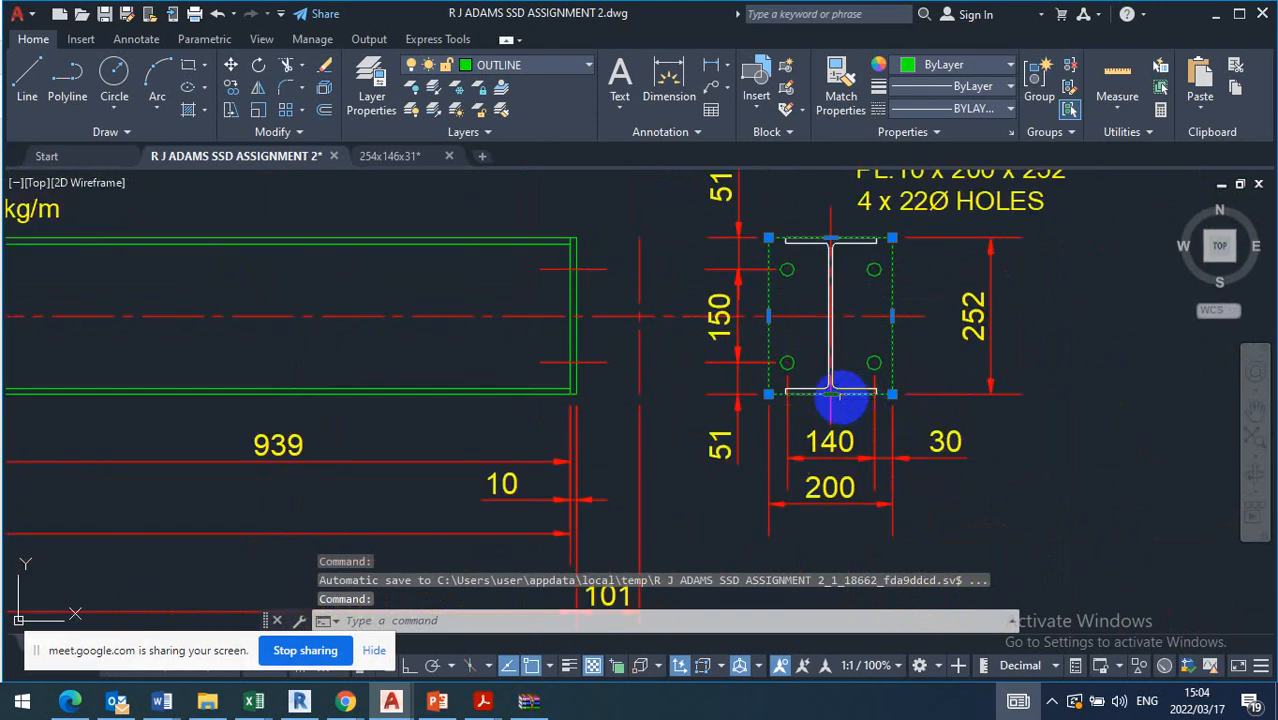
click(836, 396)
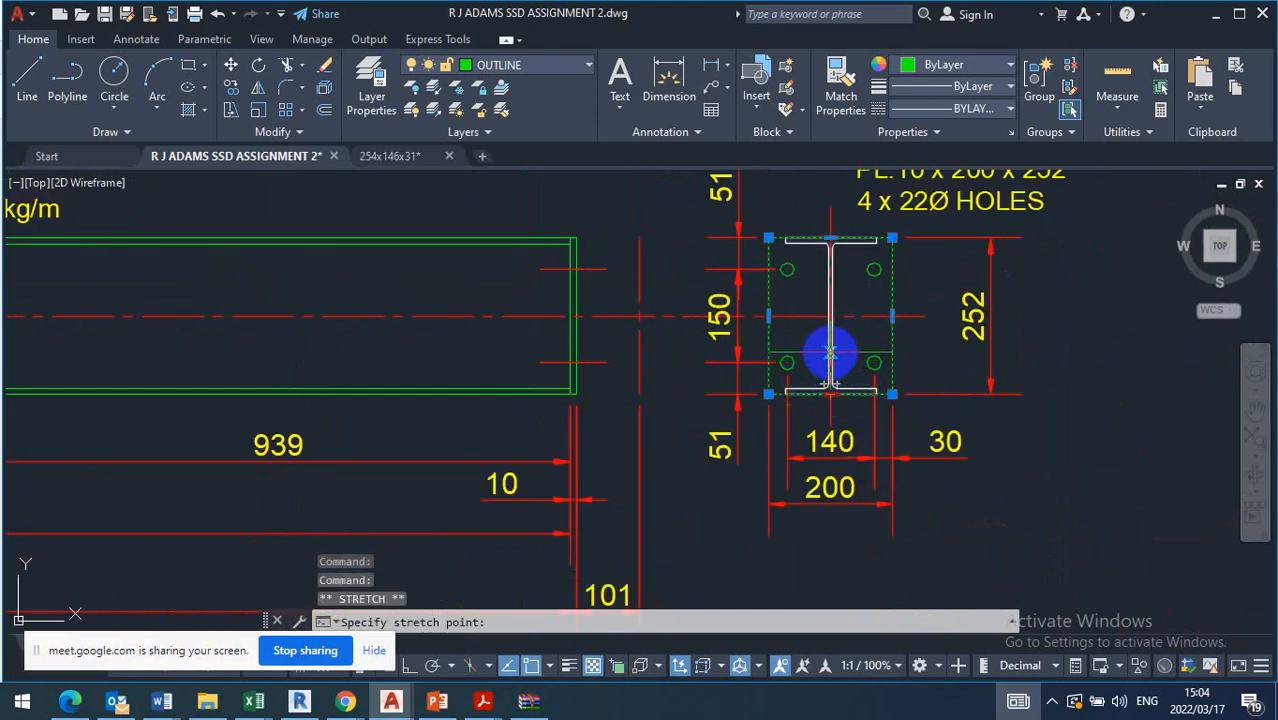
click(830, 352)
key(Escape)
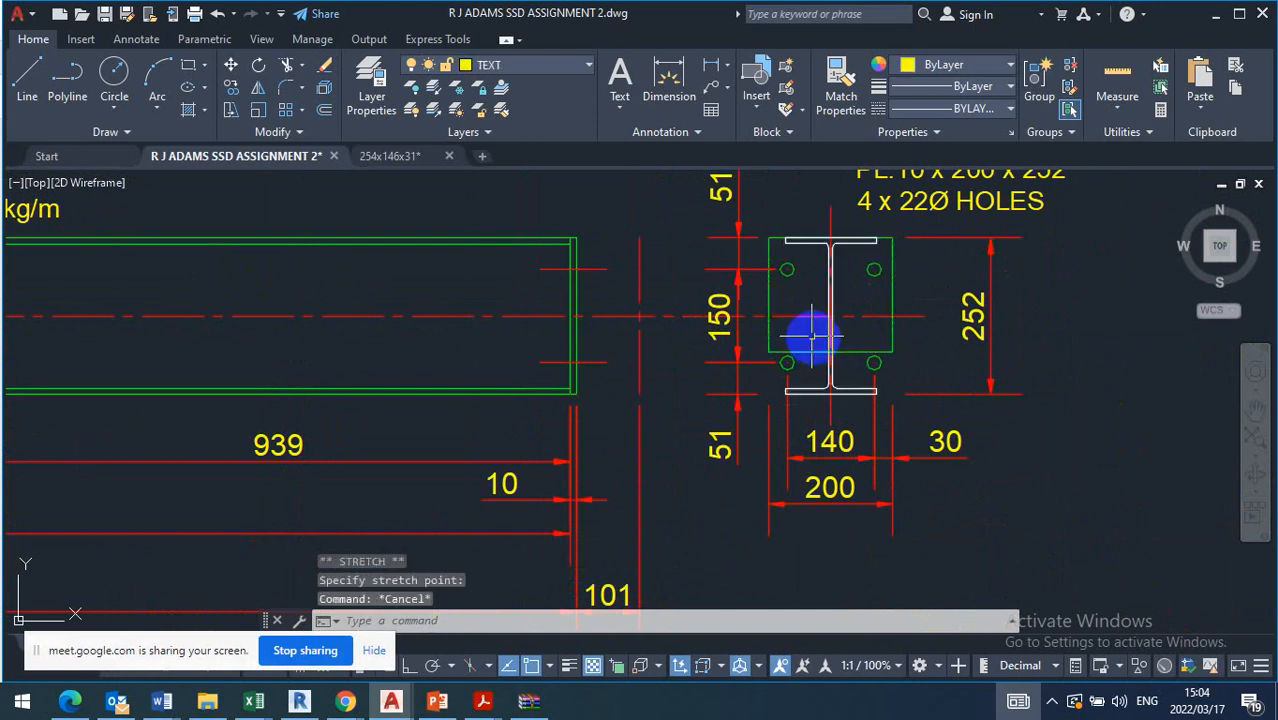
click(323, 111)
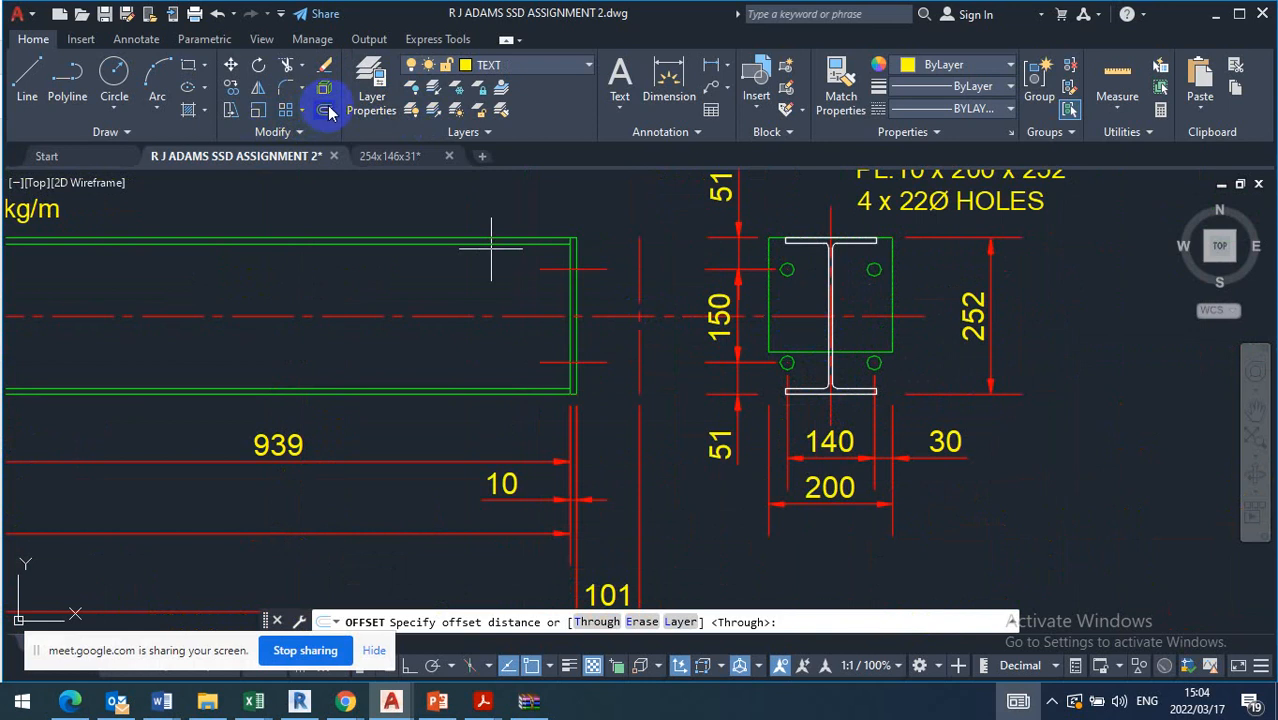
key(Return)
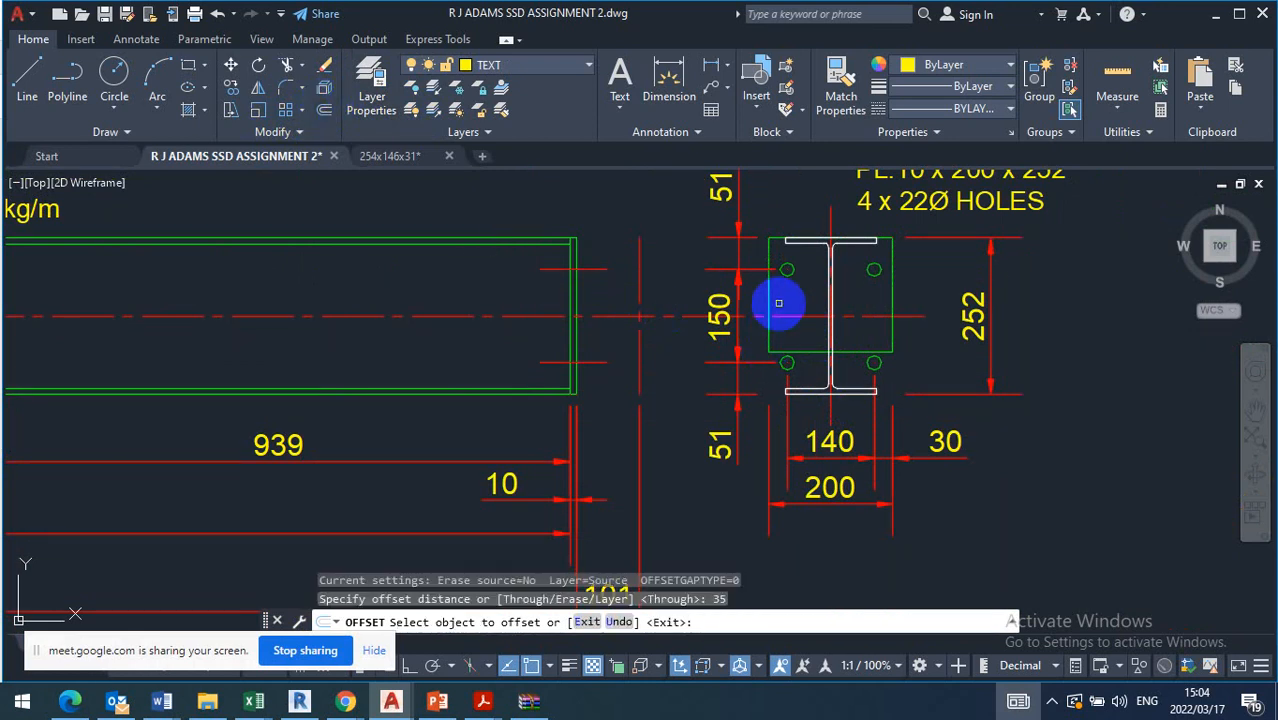
click(785, 317)
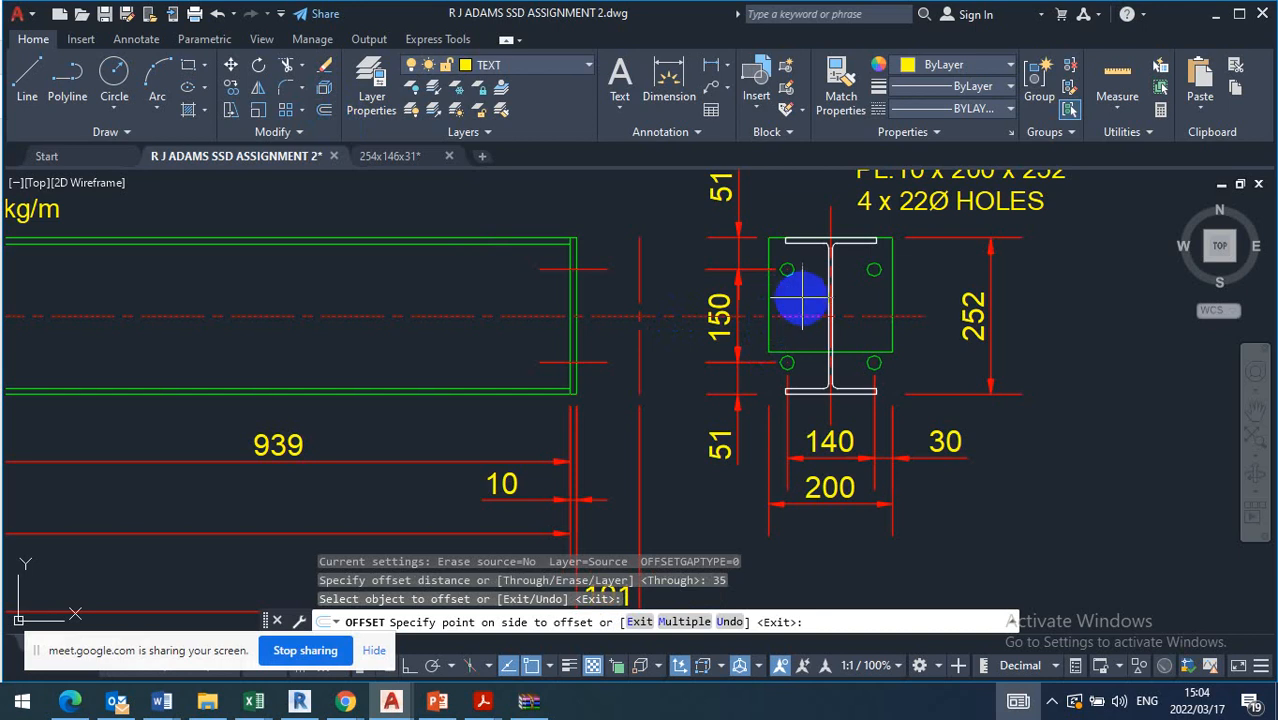
key(Escape)
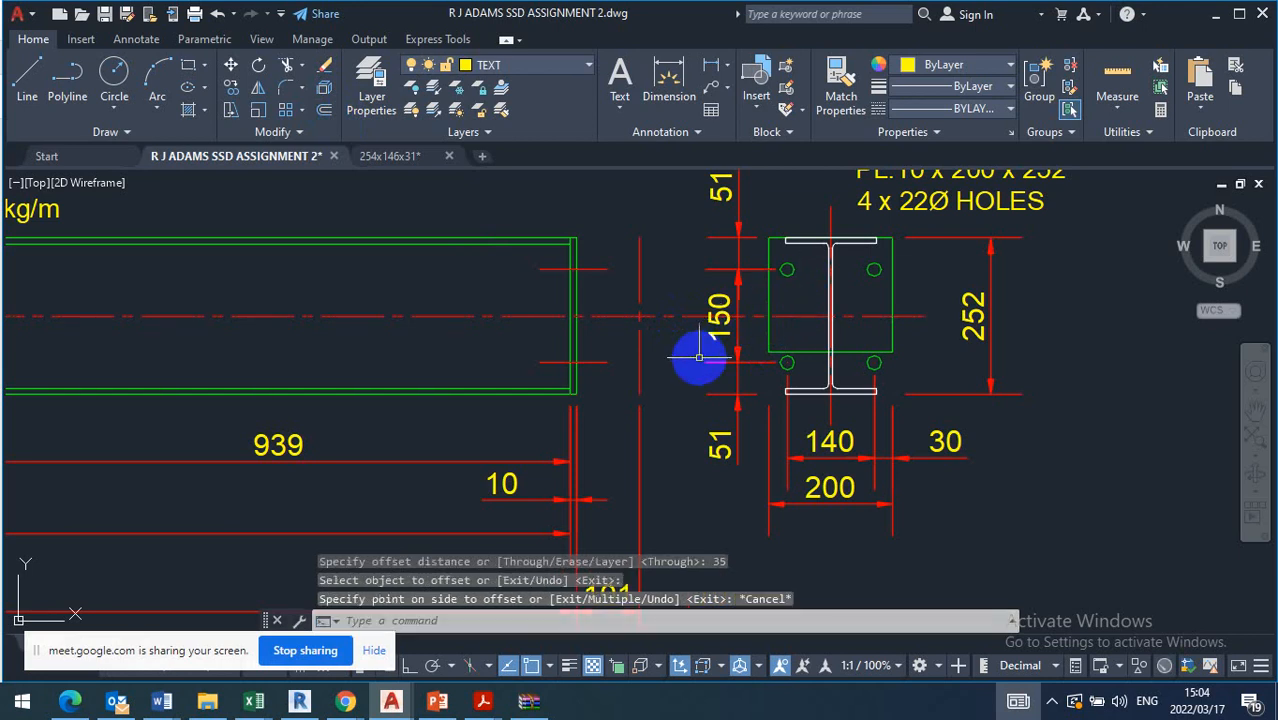
Offset beam B1's horizontal centre line by 3.5 both upwards and downwards
click(325, 117)
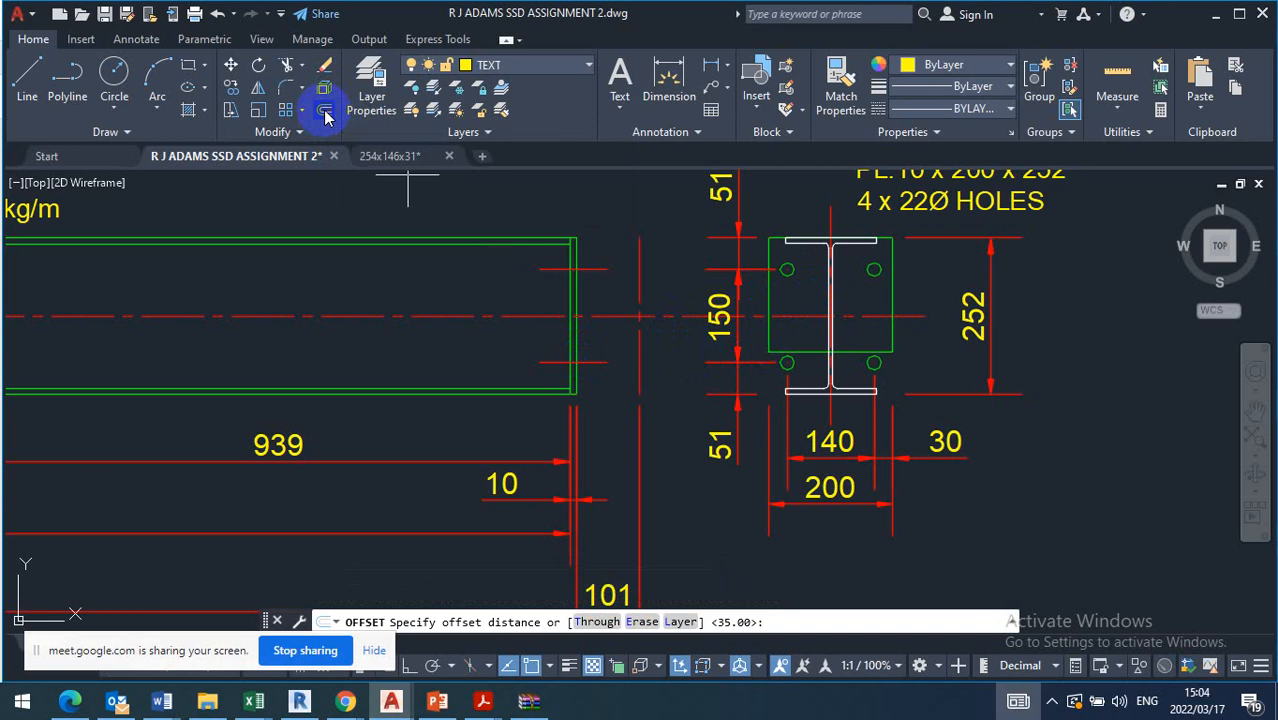
text(3.5)
key(Return)
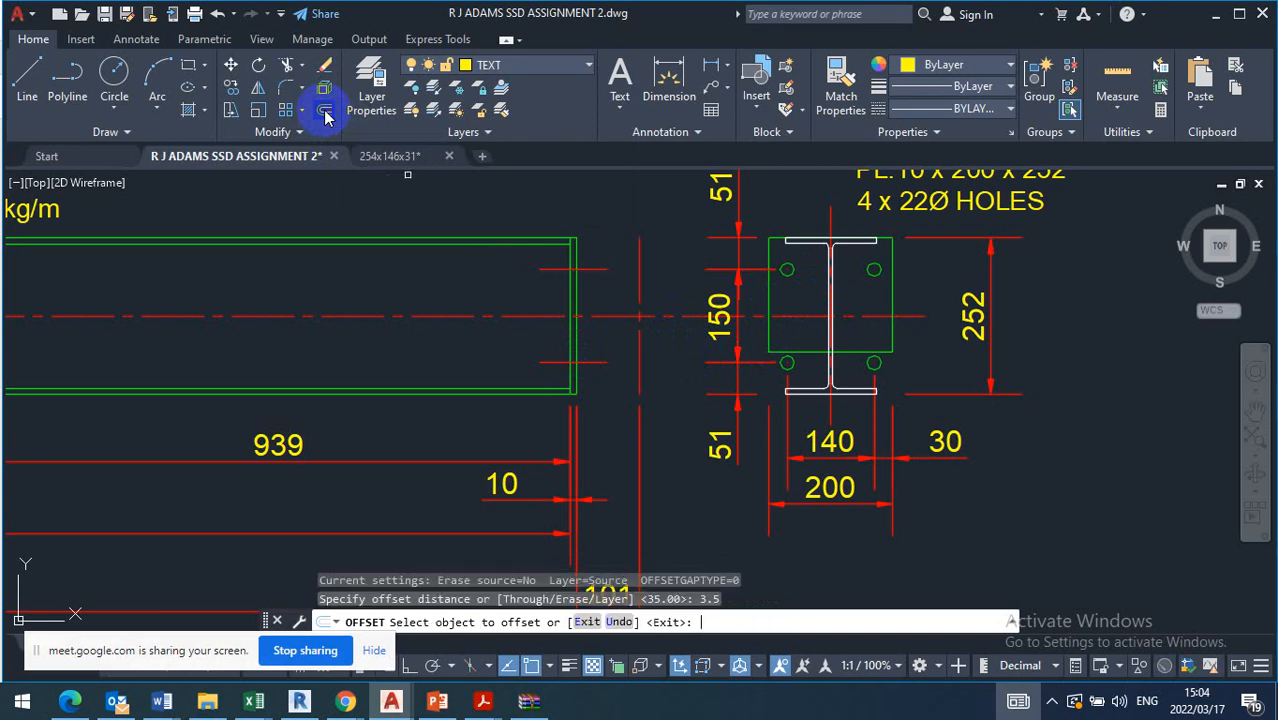
click(816, 316)
click(810, 298)
click(801, 322)
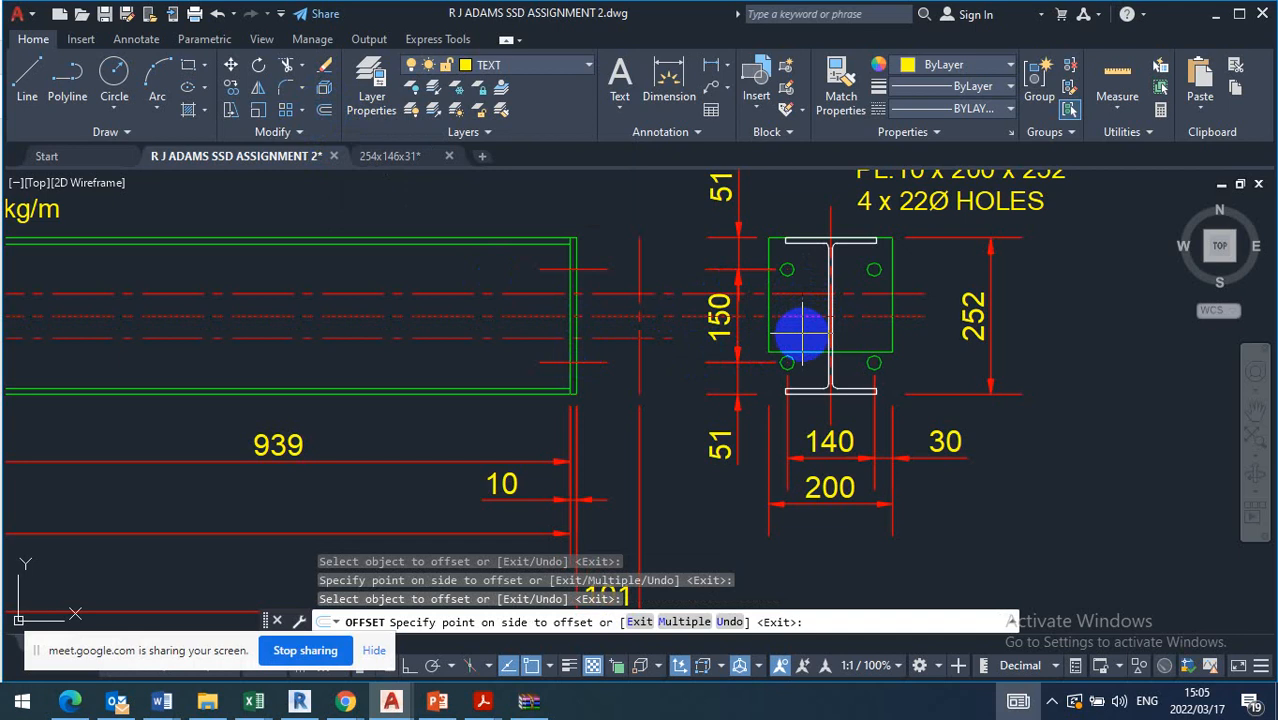
click(806, 336)
key(Escape)
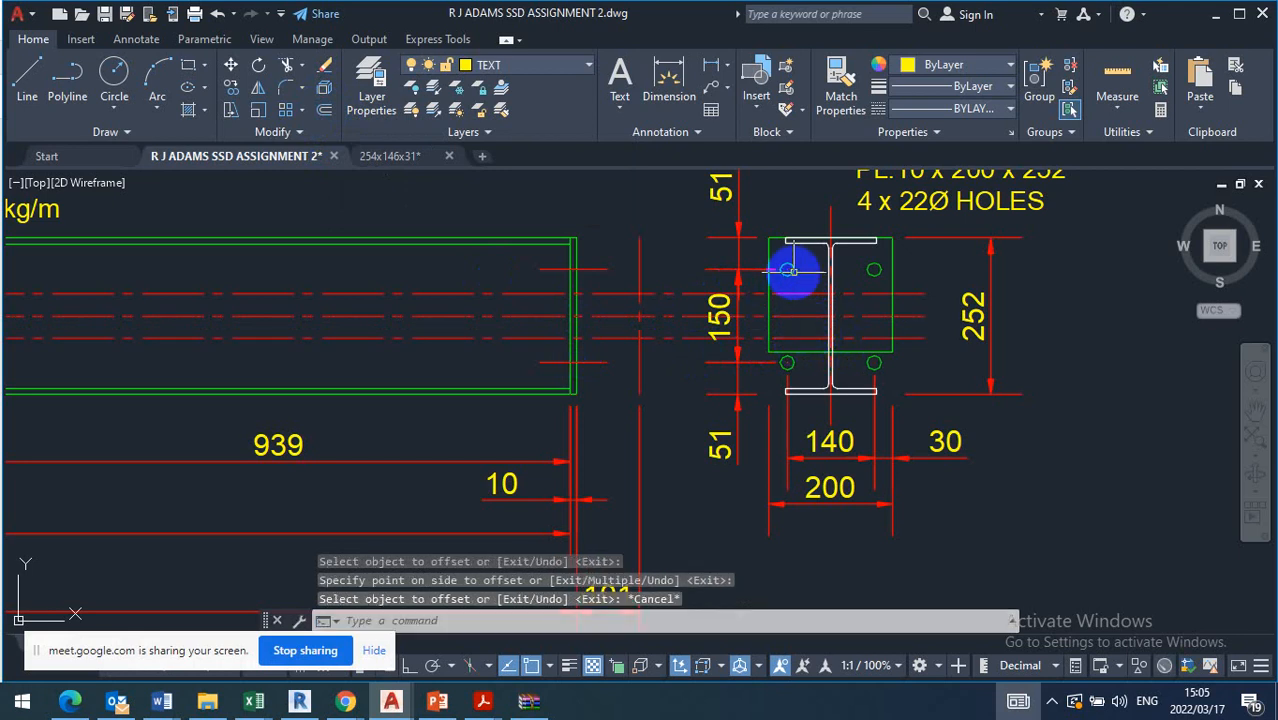
Move the end plate's upper pair of bolt holes straight down onto the upper offset centre line
click(789, 270)
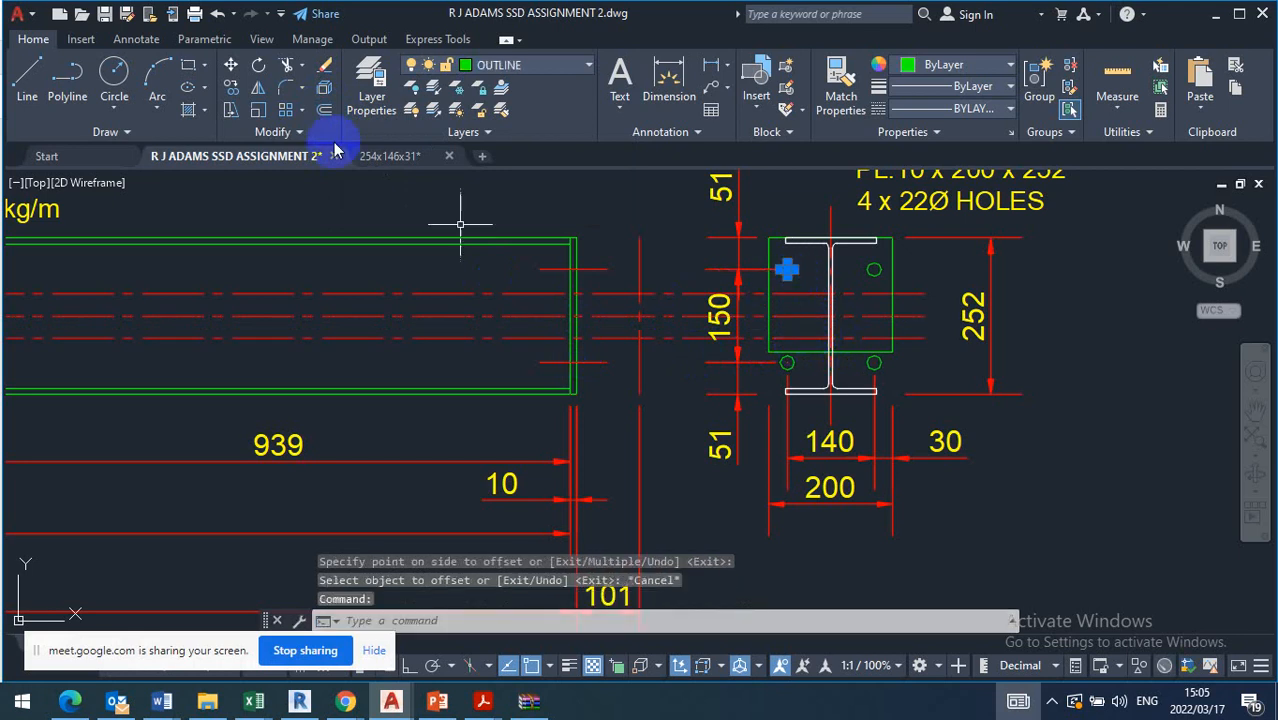
click(872, 270)
click(232, 64)
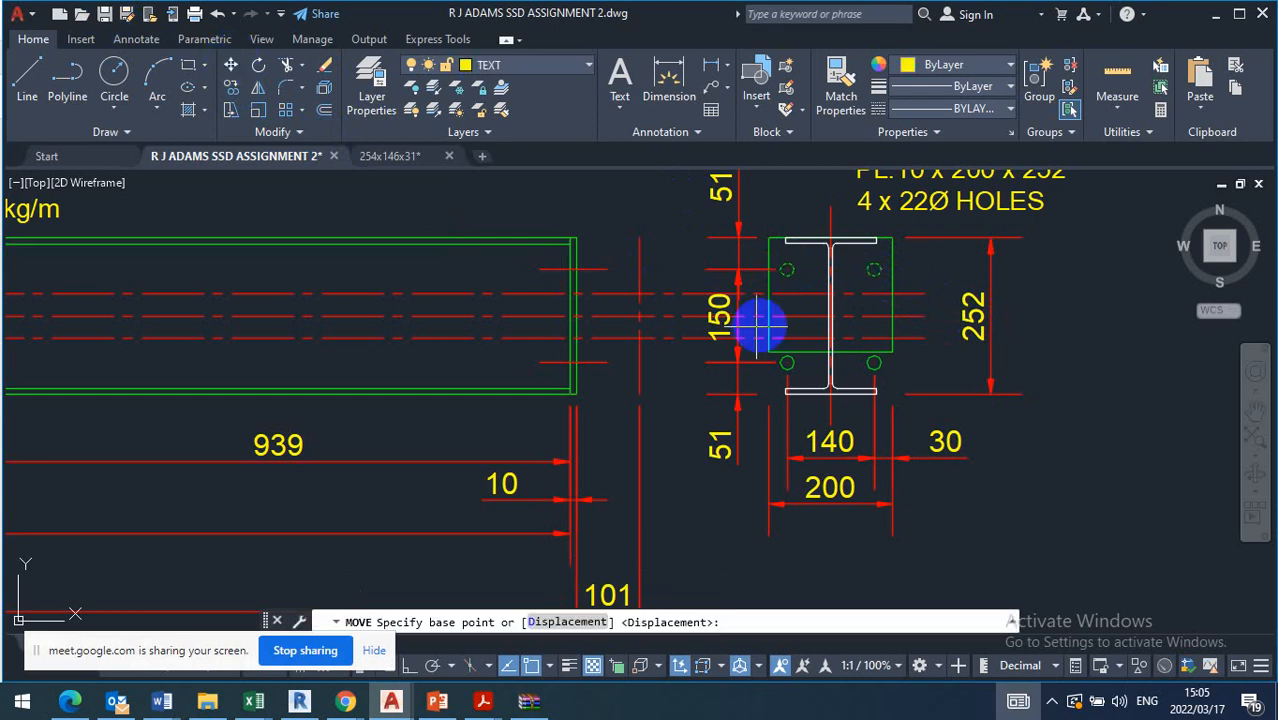
scroll(795, 285, up, 4)
click(751, 226)
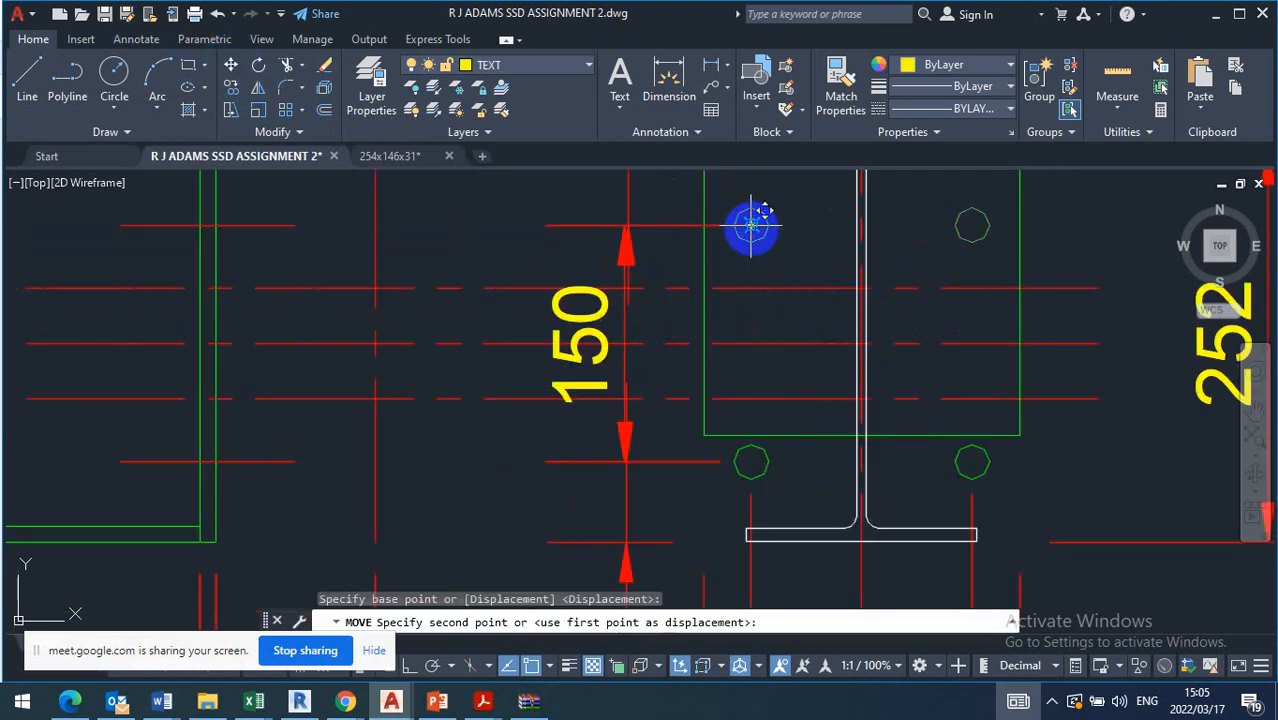
click(751, 289)
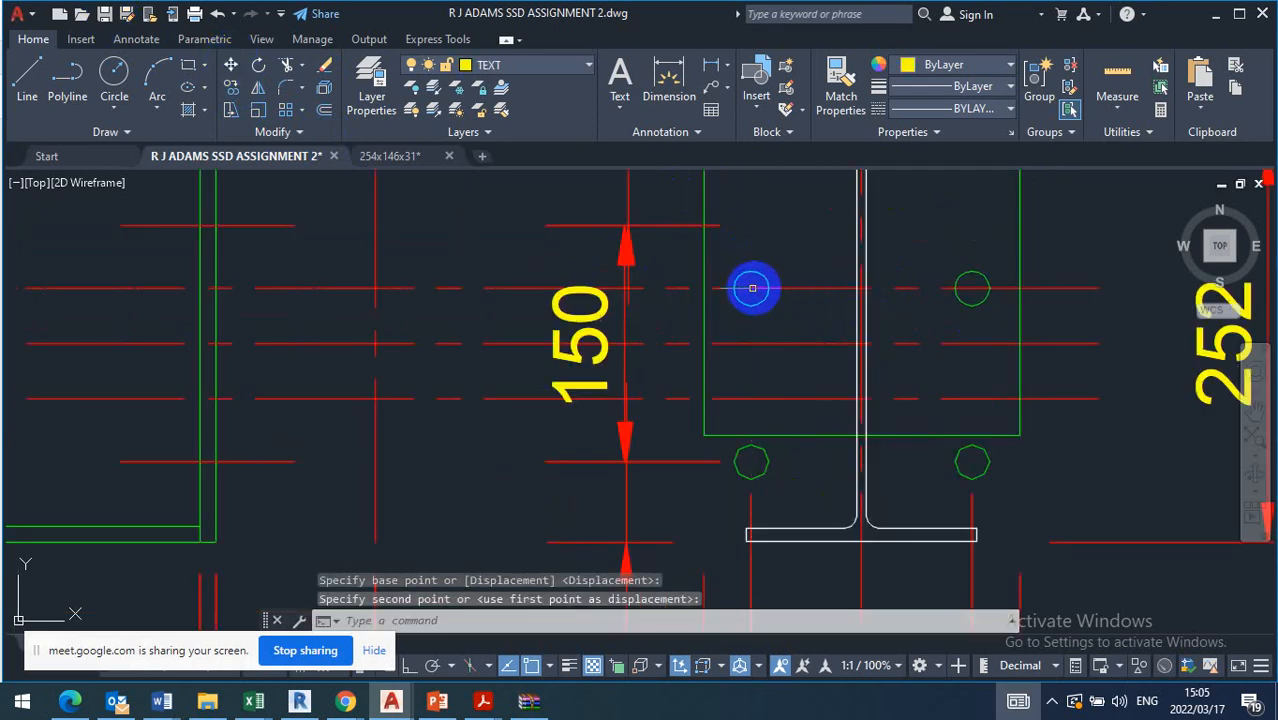
Move the end plate's lower pair of bolt holes straight up onto beam B1's original horizontal centre line
click(763, 461)
click(765, 461)
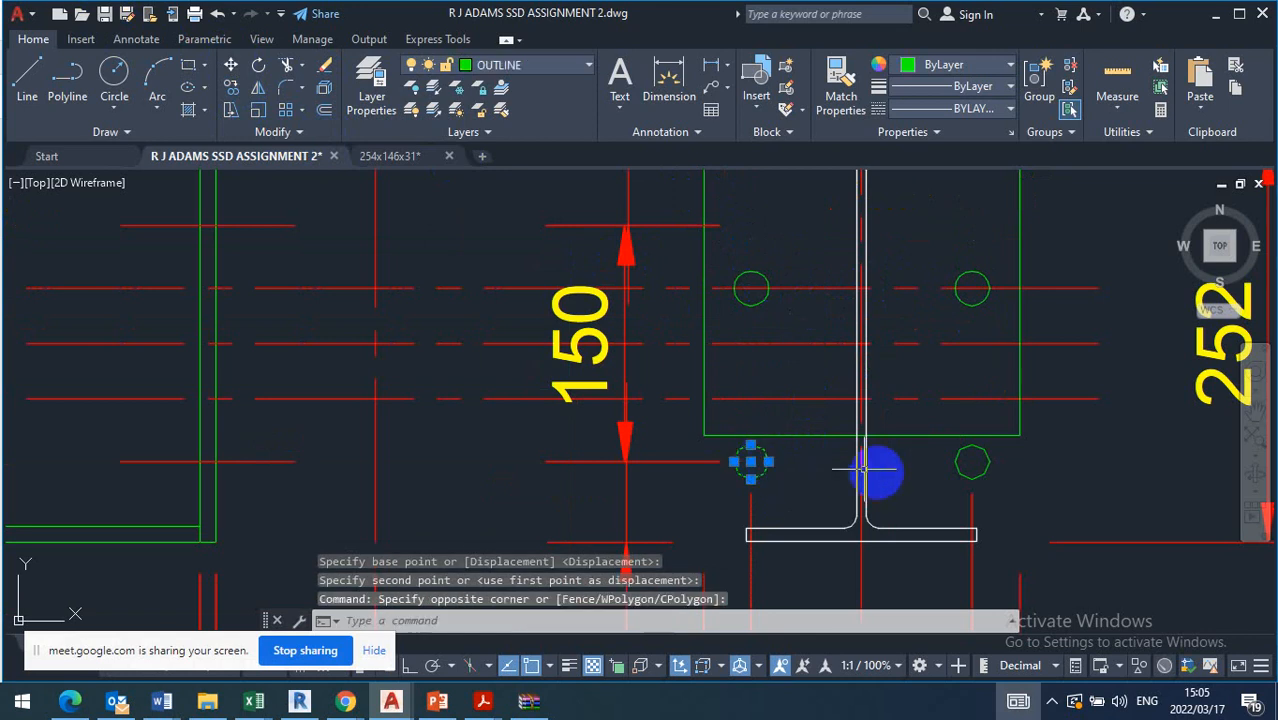
click(979, 470)
click(948, 472)
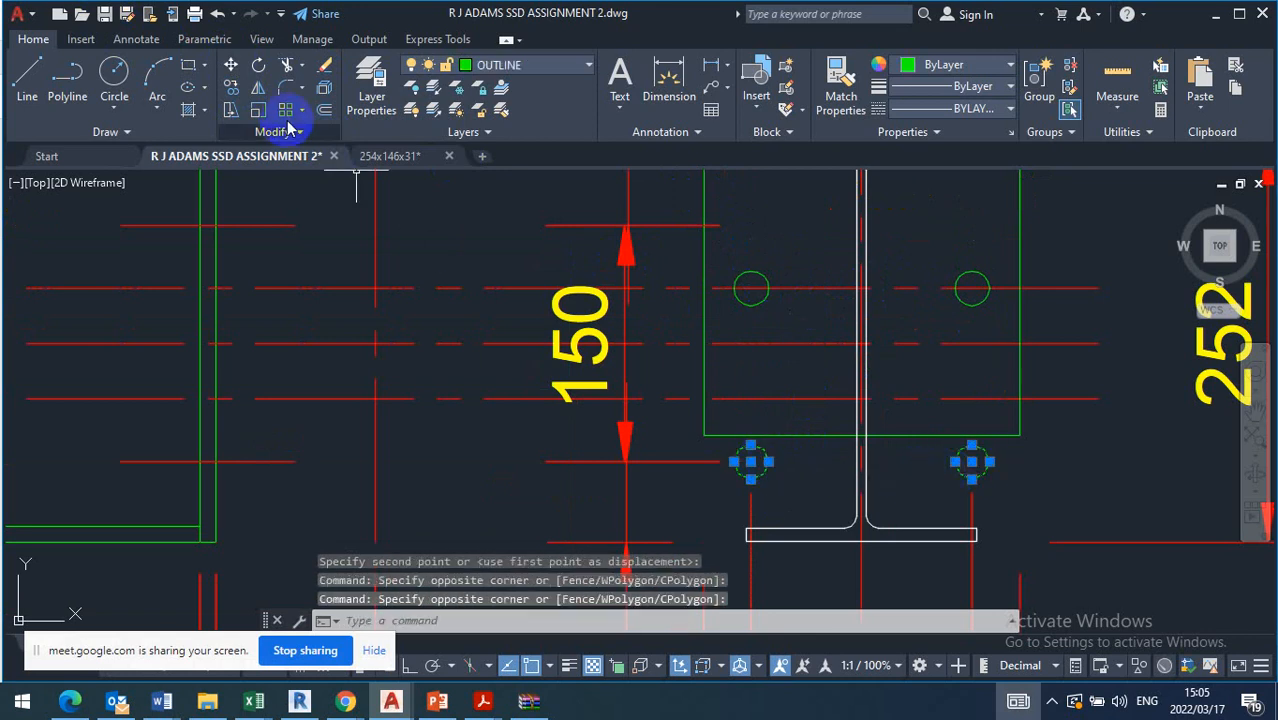
click(230, 64)
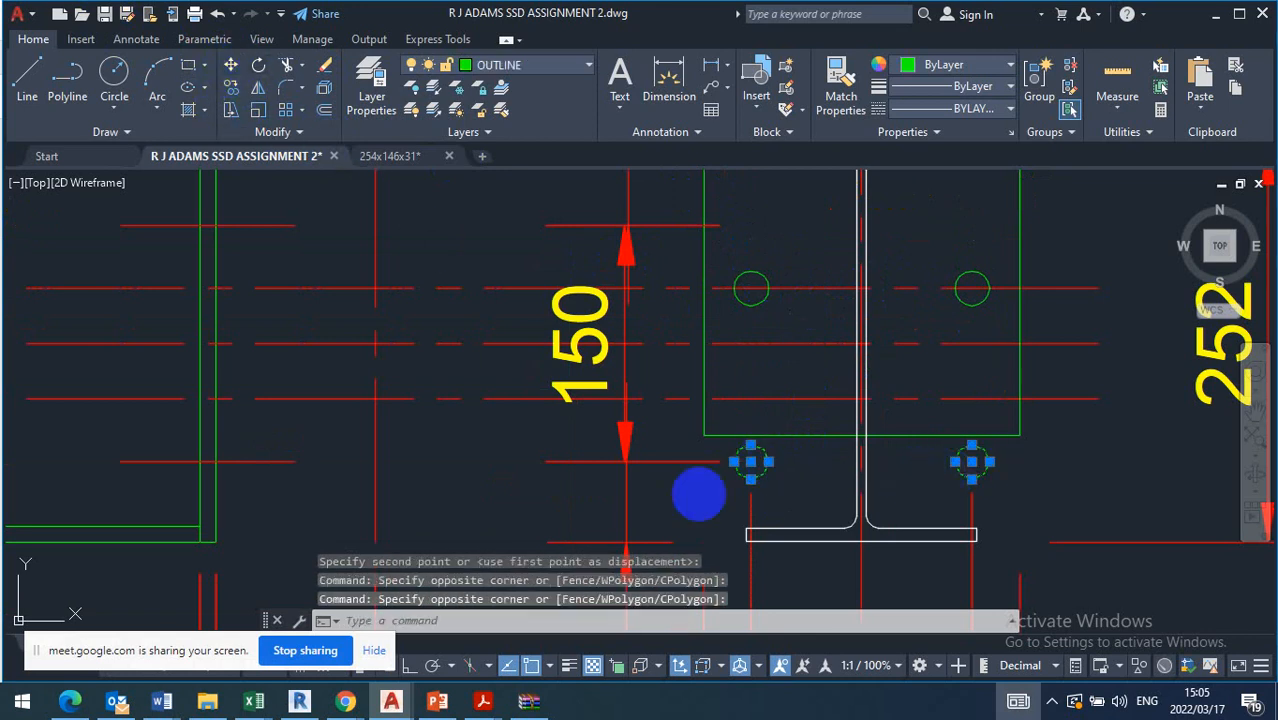
click(752, 461)
click(751, 344)
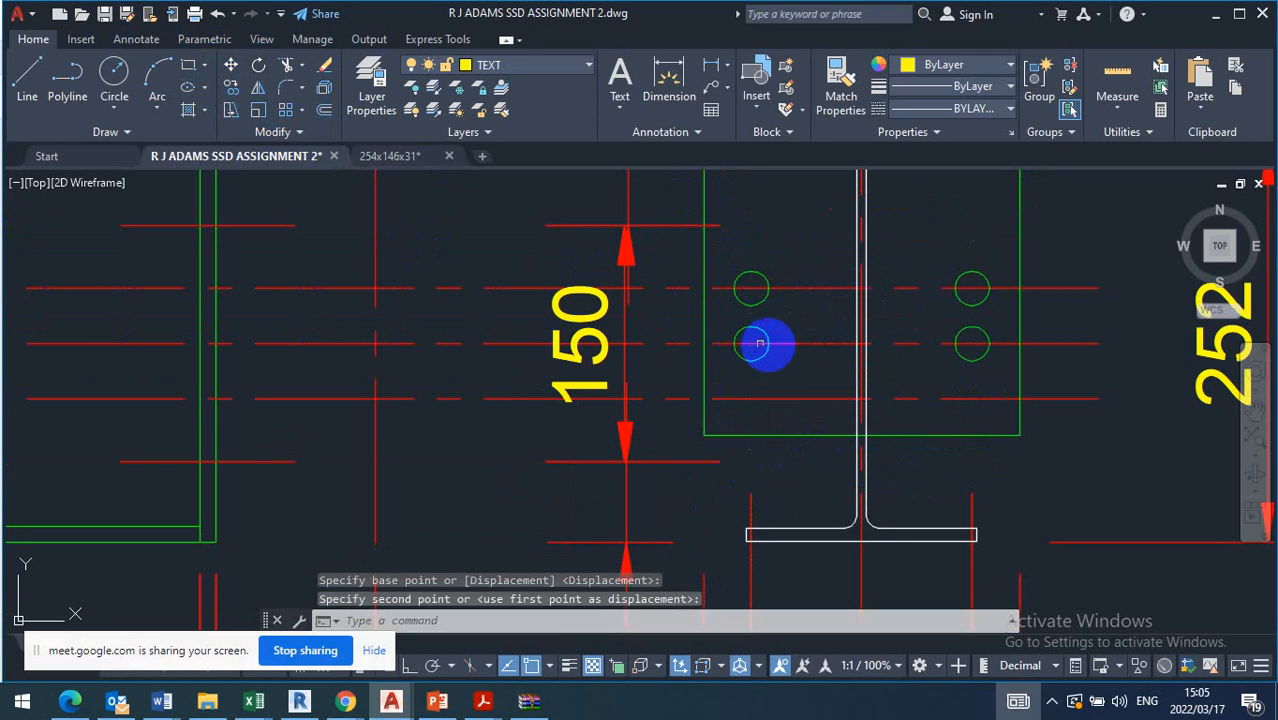
scroll(797, 360, down, 3)
scroll(800, 350, up, 3)
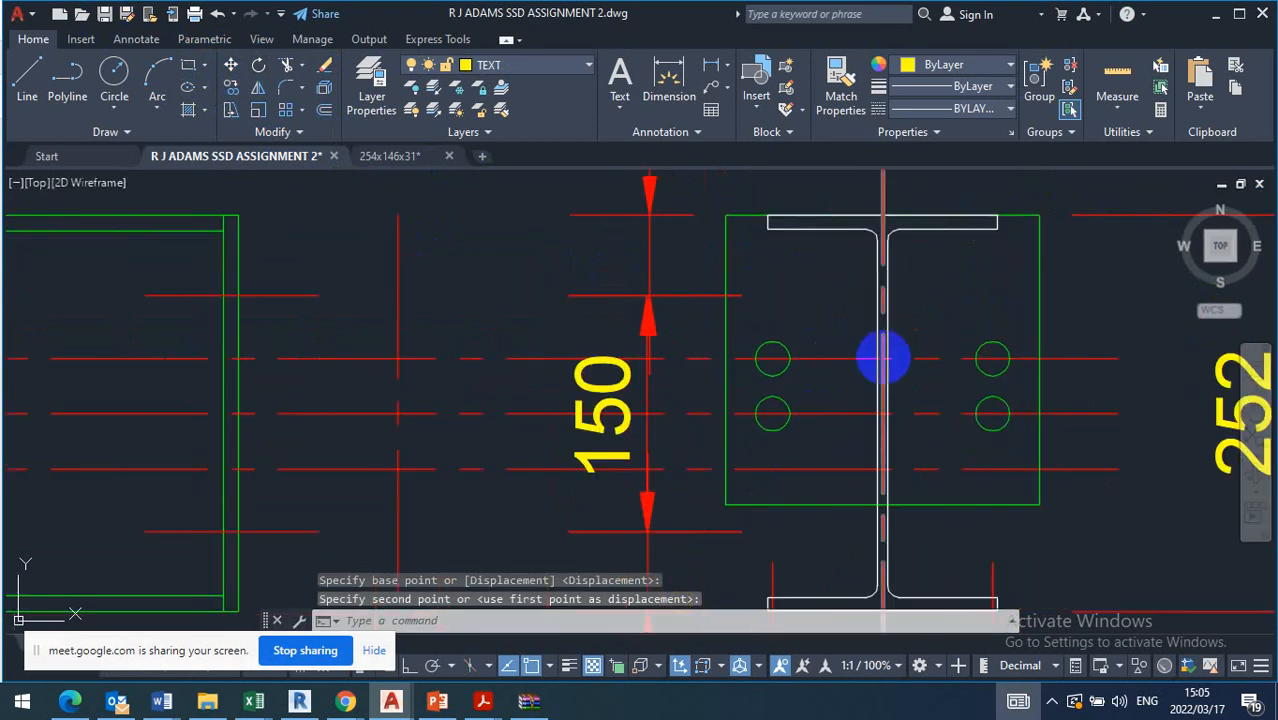
Offset beam B1's horizontal centre line downwards by 4 and erase the existing lower 3.5 offset line
click(751, 214)
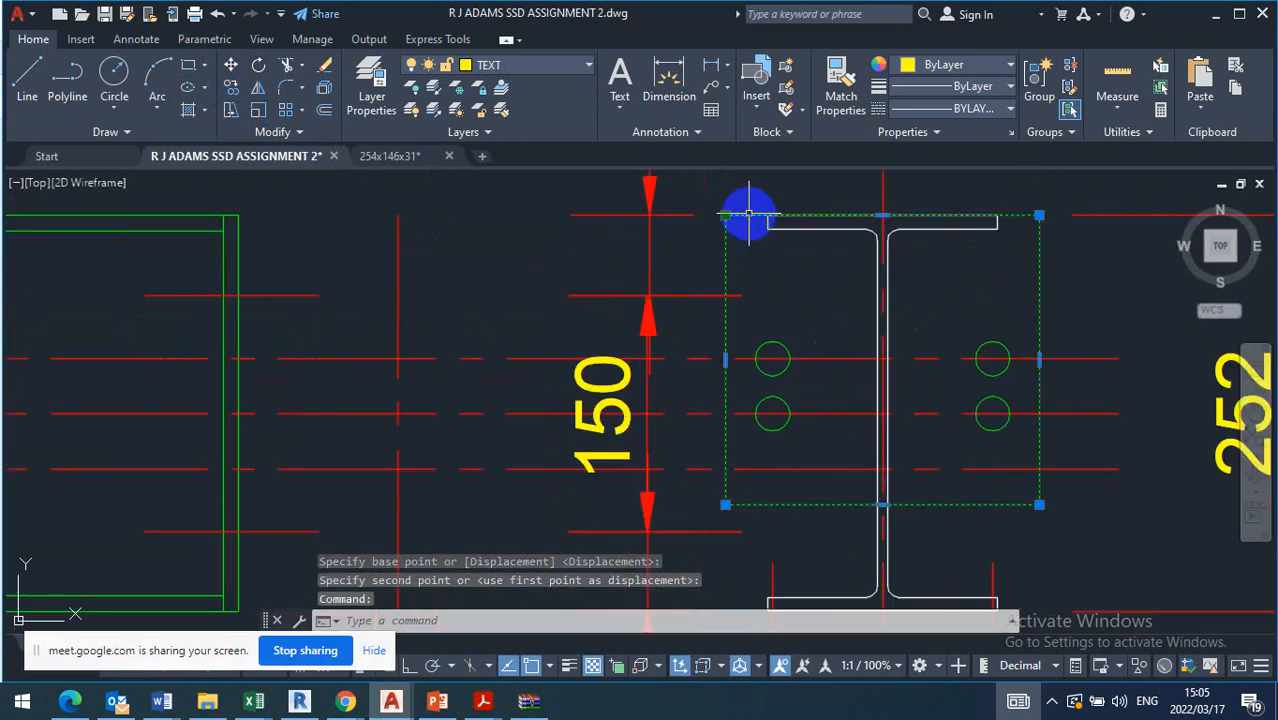
key(Escape)
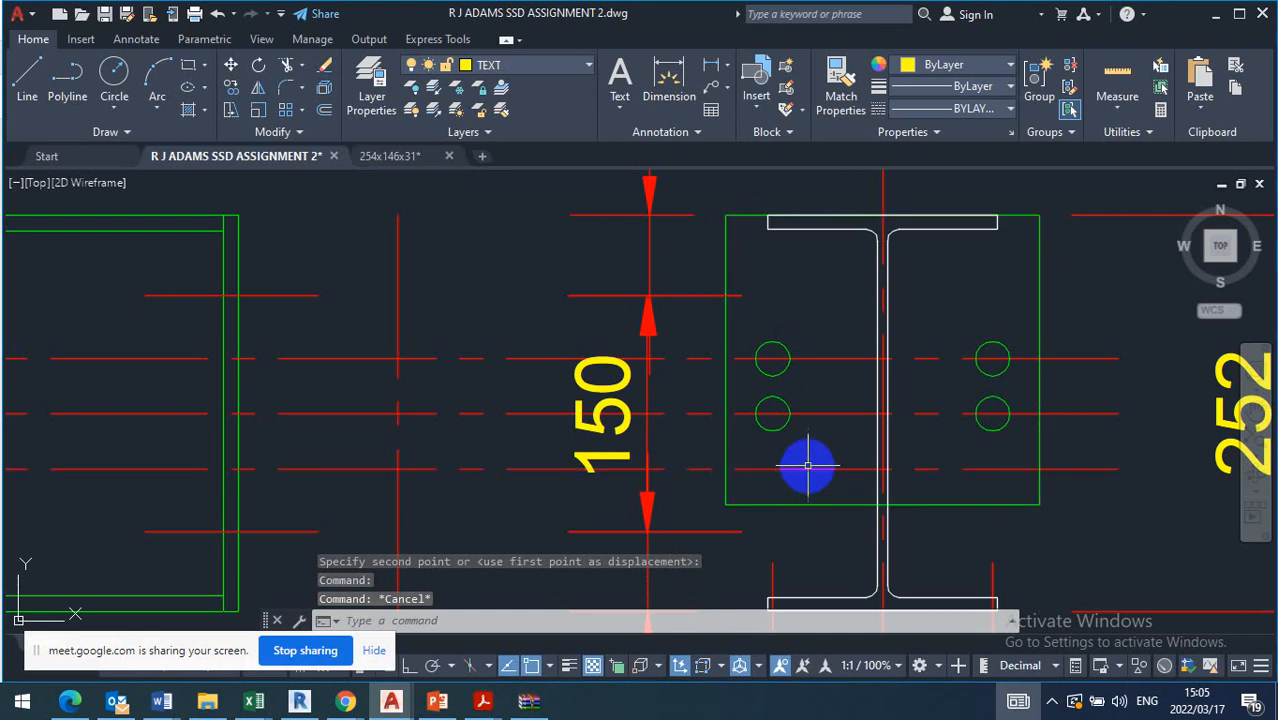
click(325, 111)
text(4)
key(Return)
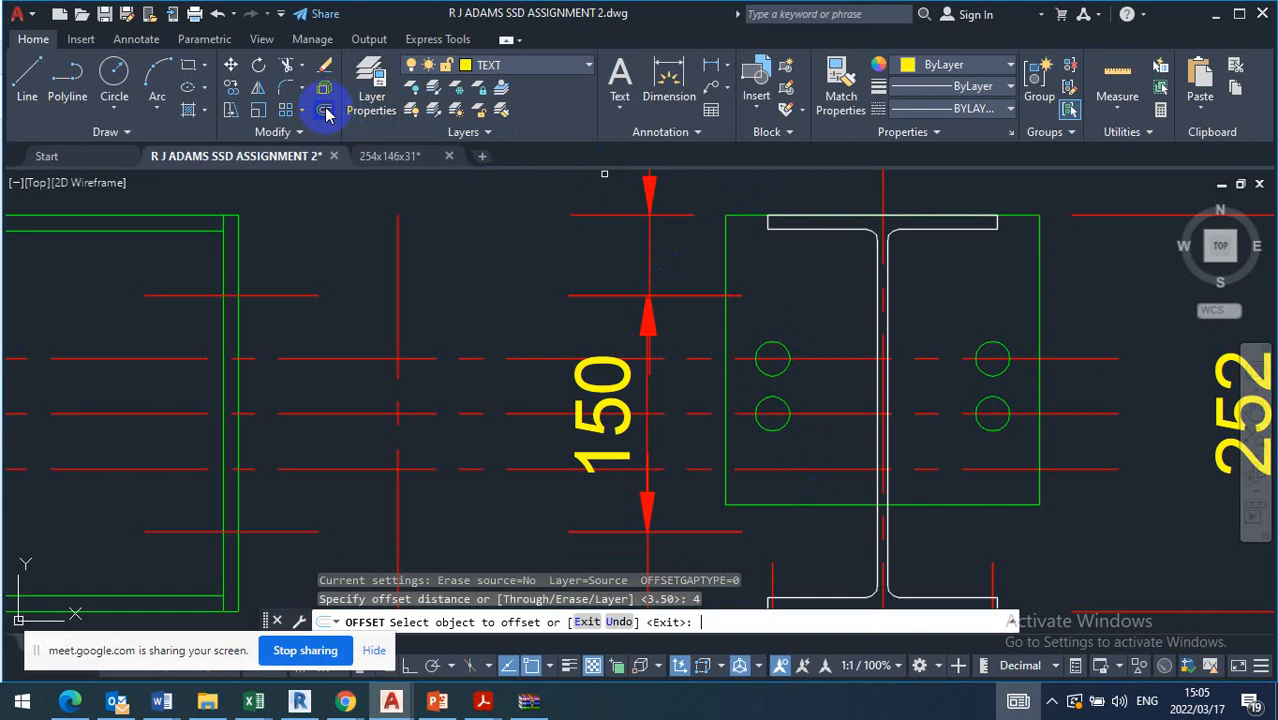
click(820, 415)
click(808, 549)
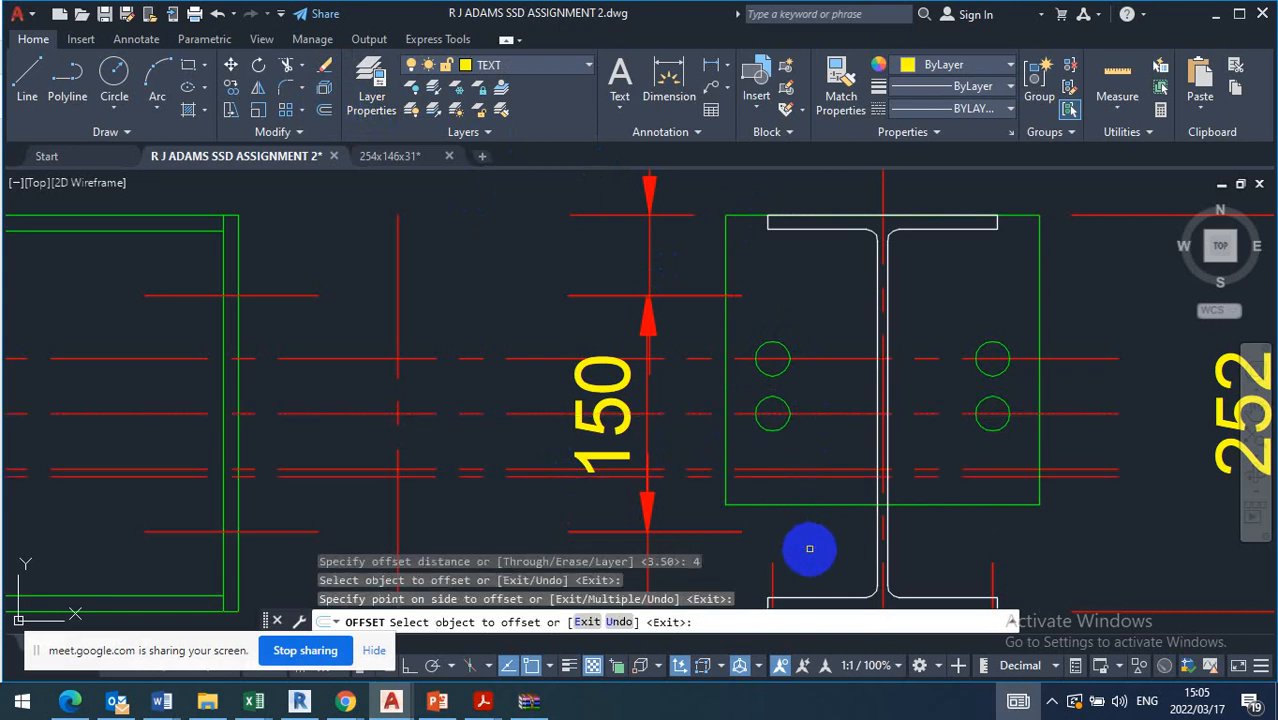
key(Escape)
click(812, 468)
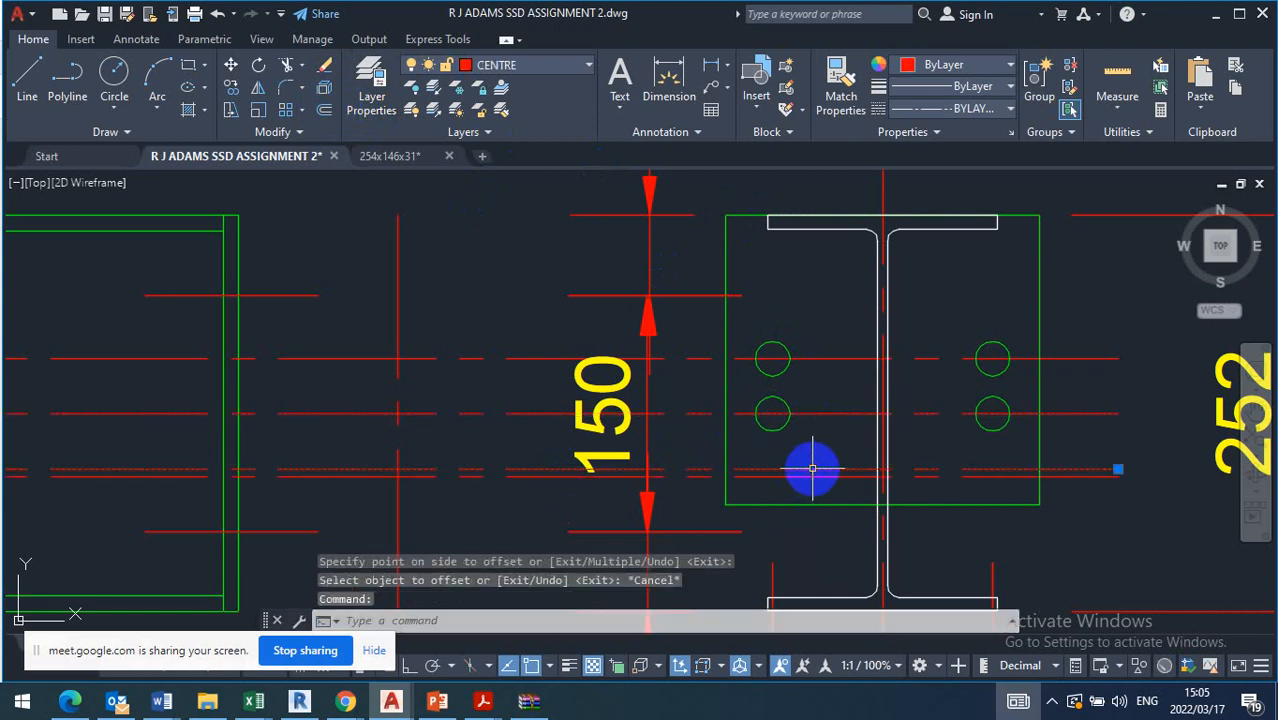
key(Delete)
Stretch the end plate's bottom edge up onto the offset line 4 below the horizontal centre line
click(815, 499)
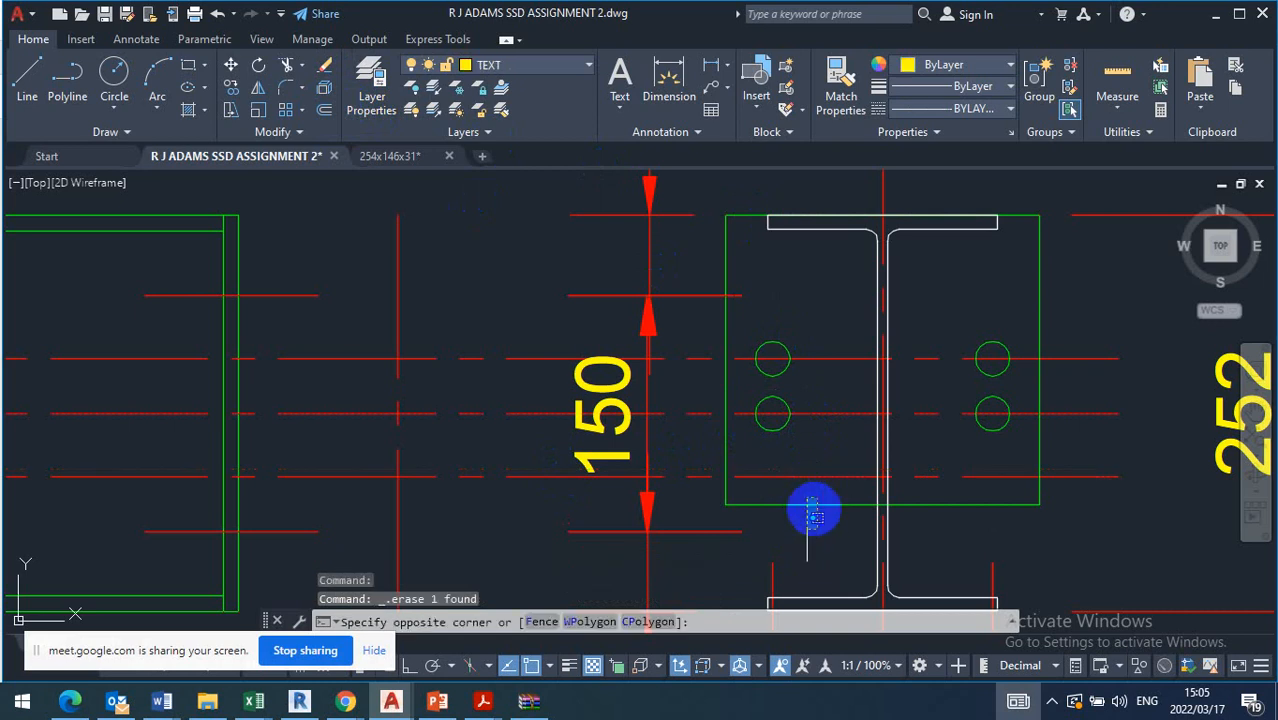
click(801, 542)
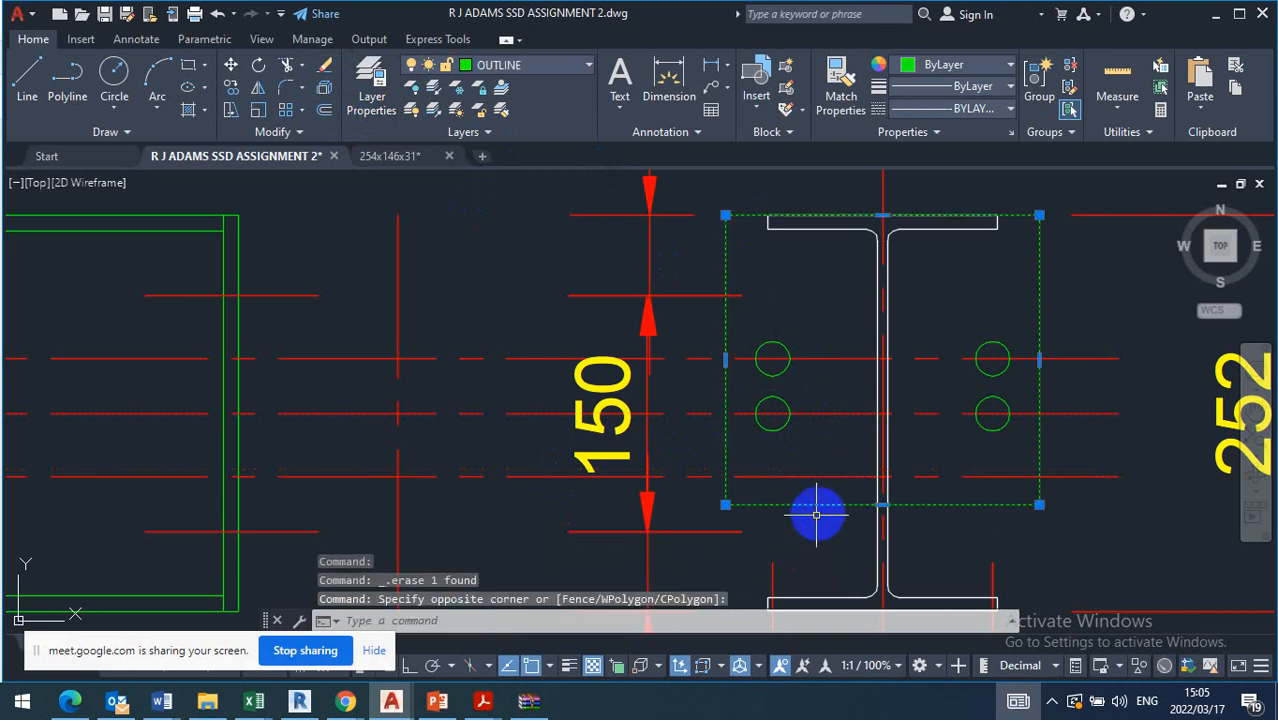
click(882, 504)
click(878, 476)
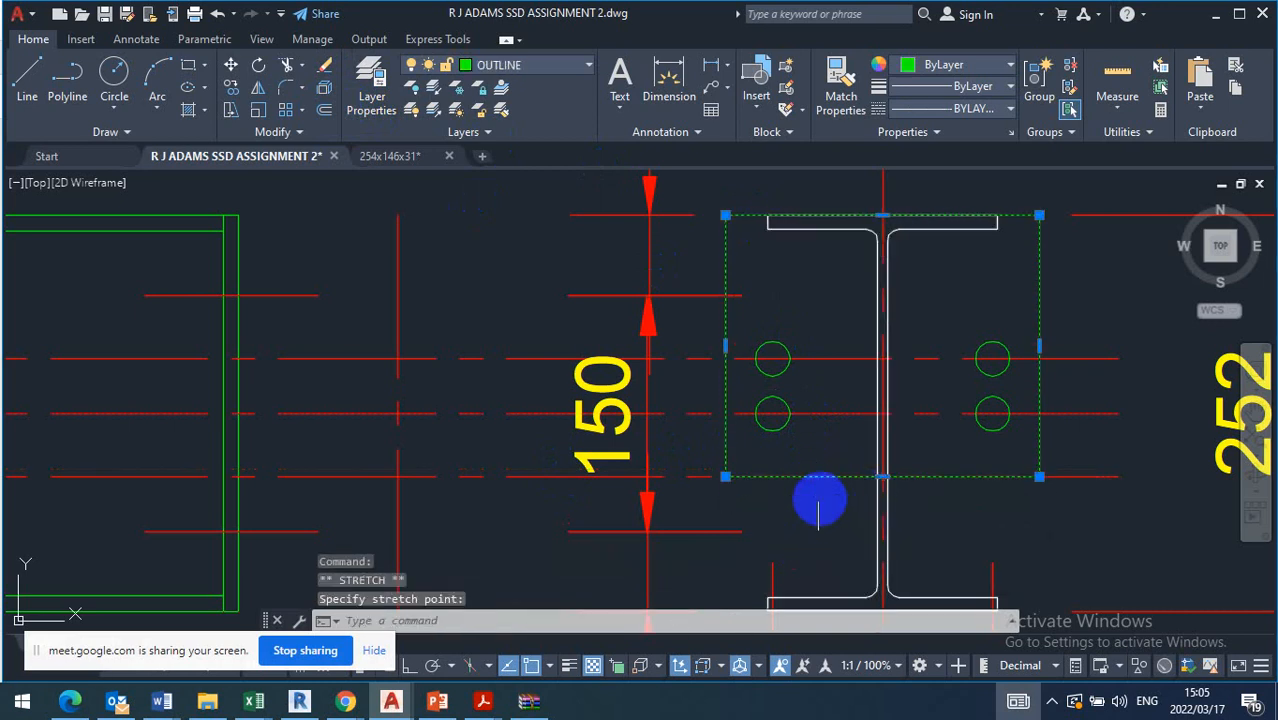
scroll(800, 470, down, 2)
key(Escape)
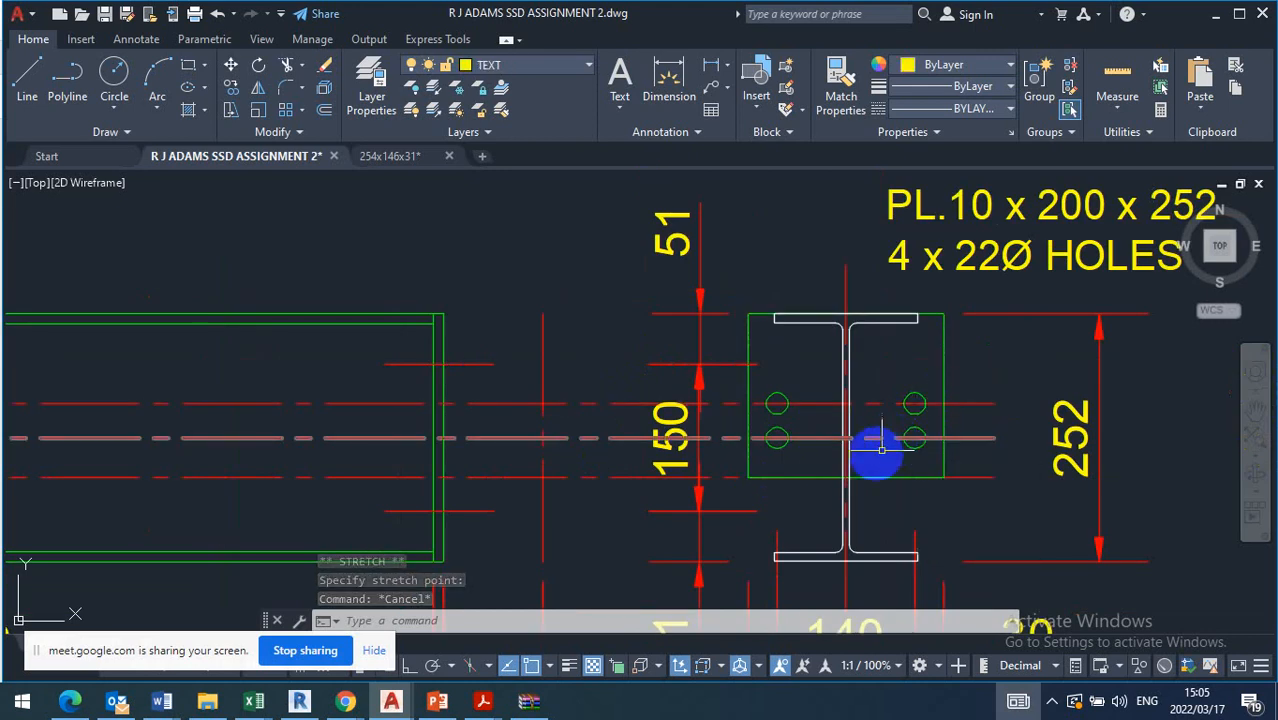
Offset beam B1's horizontal centre line downwards by 3.5 to mark the lower bolt hole row
scroll(789, 434, up, 2)
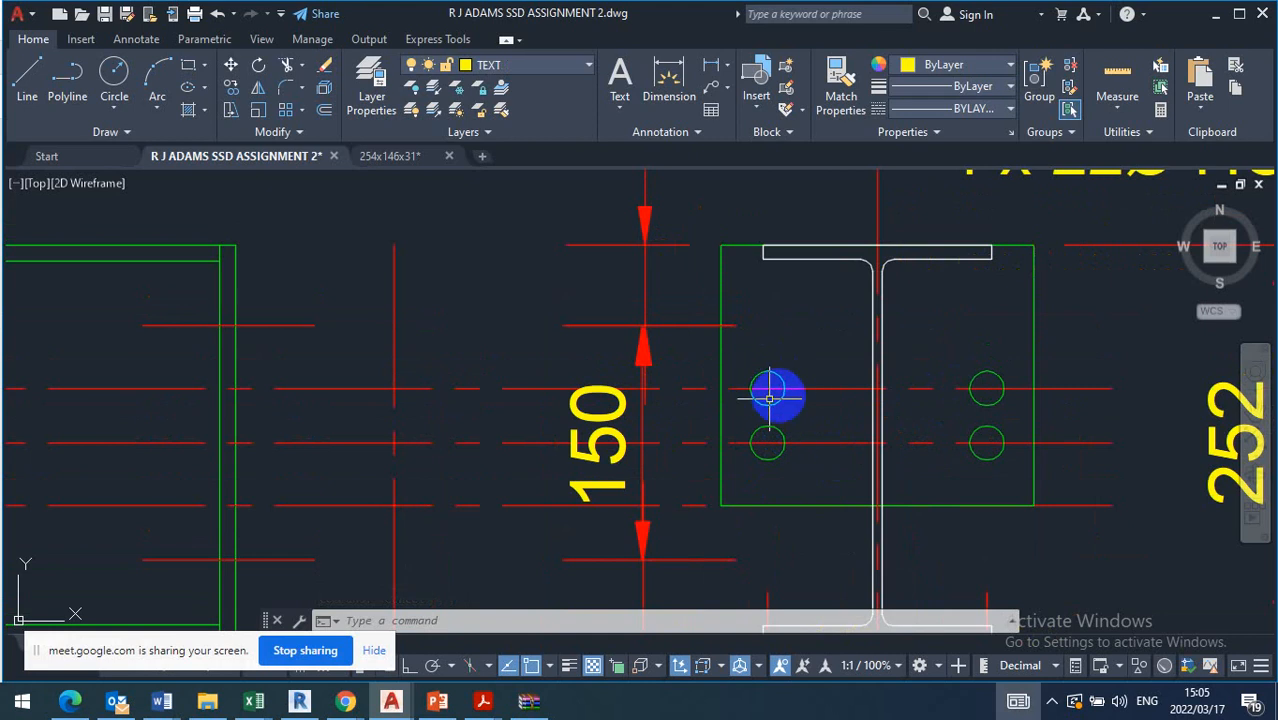
scroll(776, 443, down, 5)
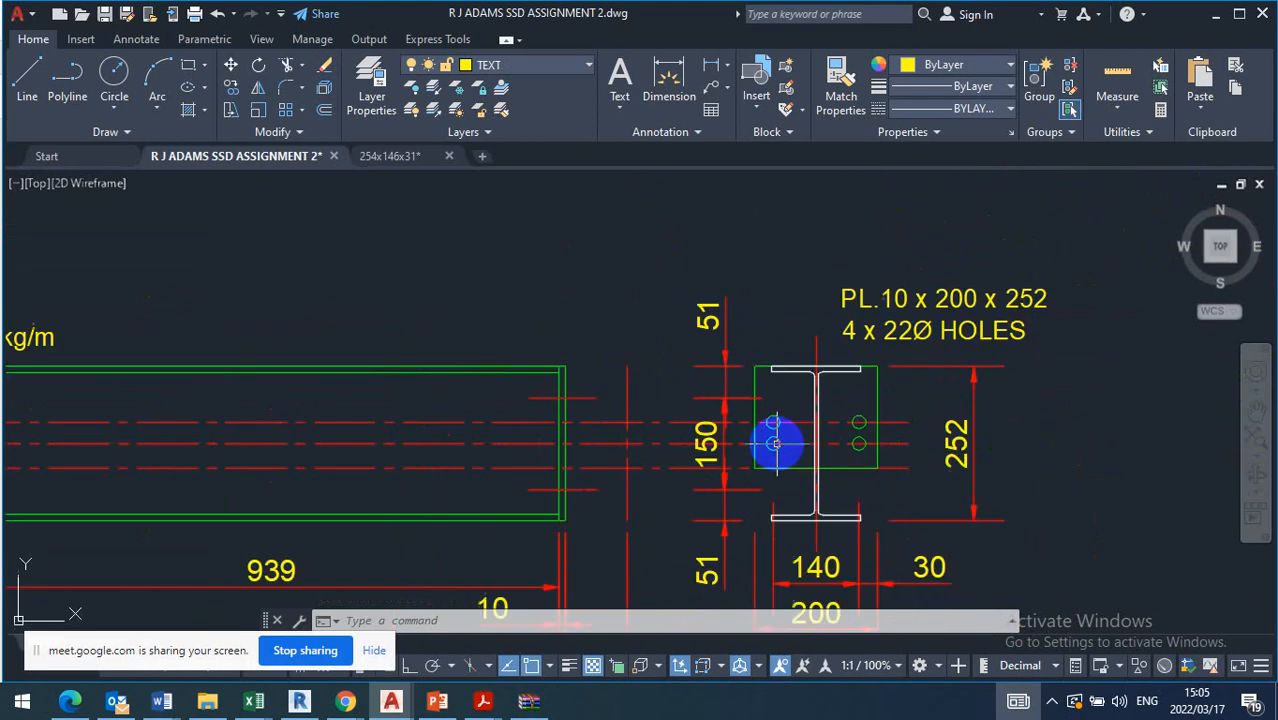
scroll(776, 442, up, 5)
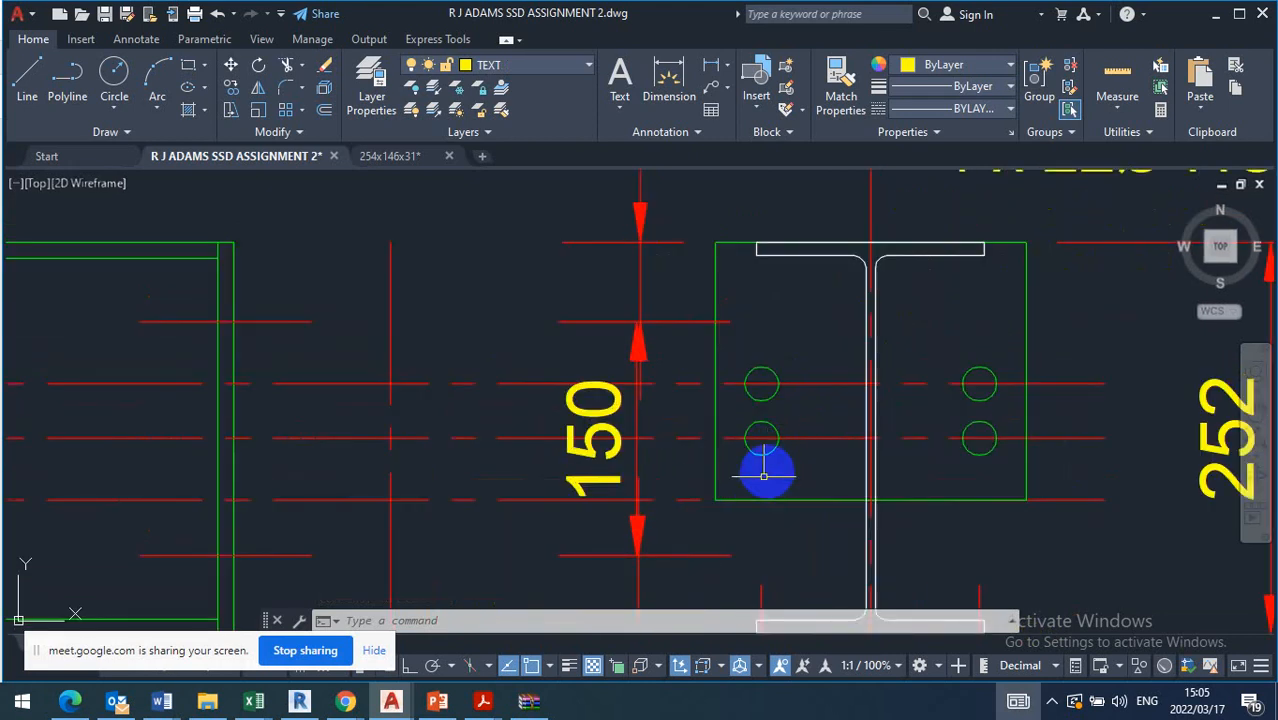
click(804, 437)
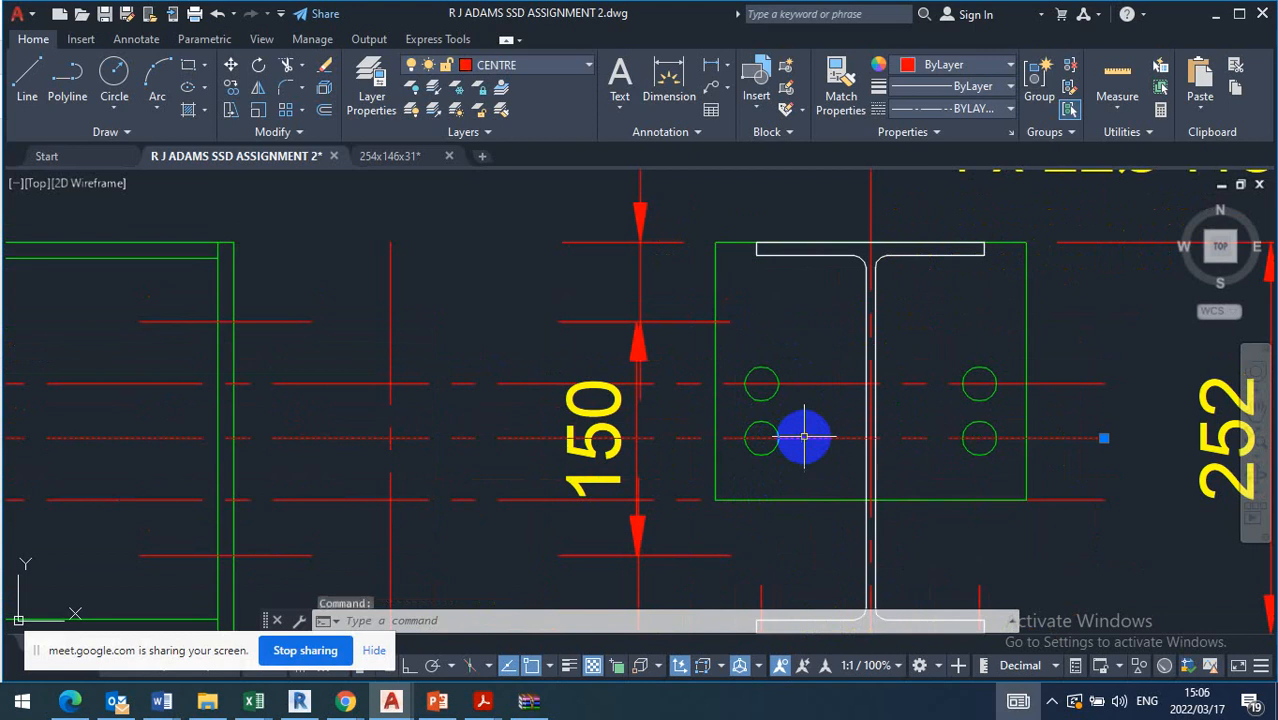
click(318, 113)
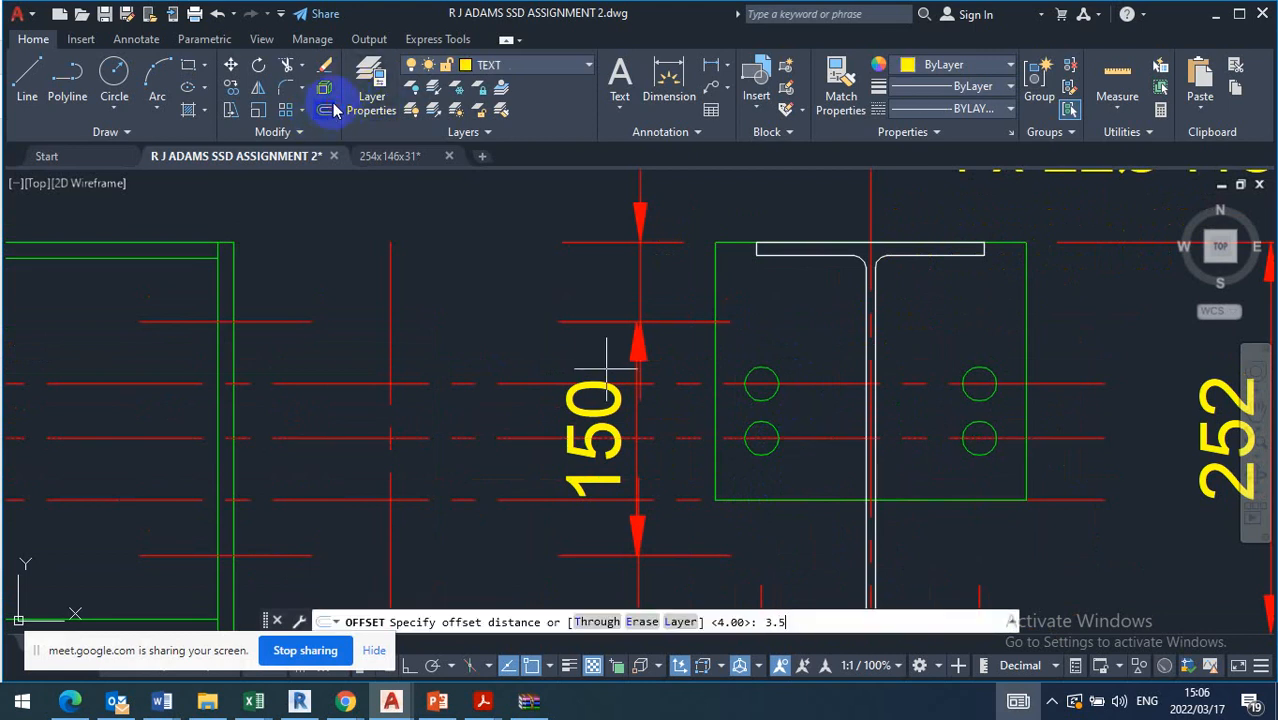
text(3.5)
key(Return)
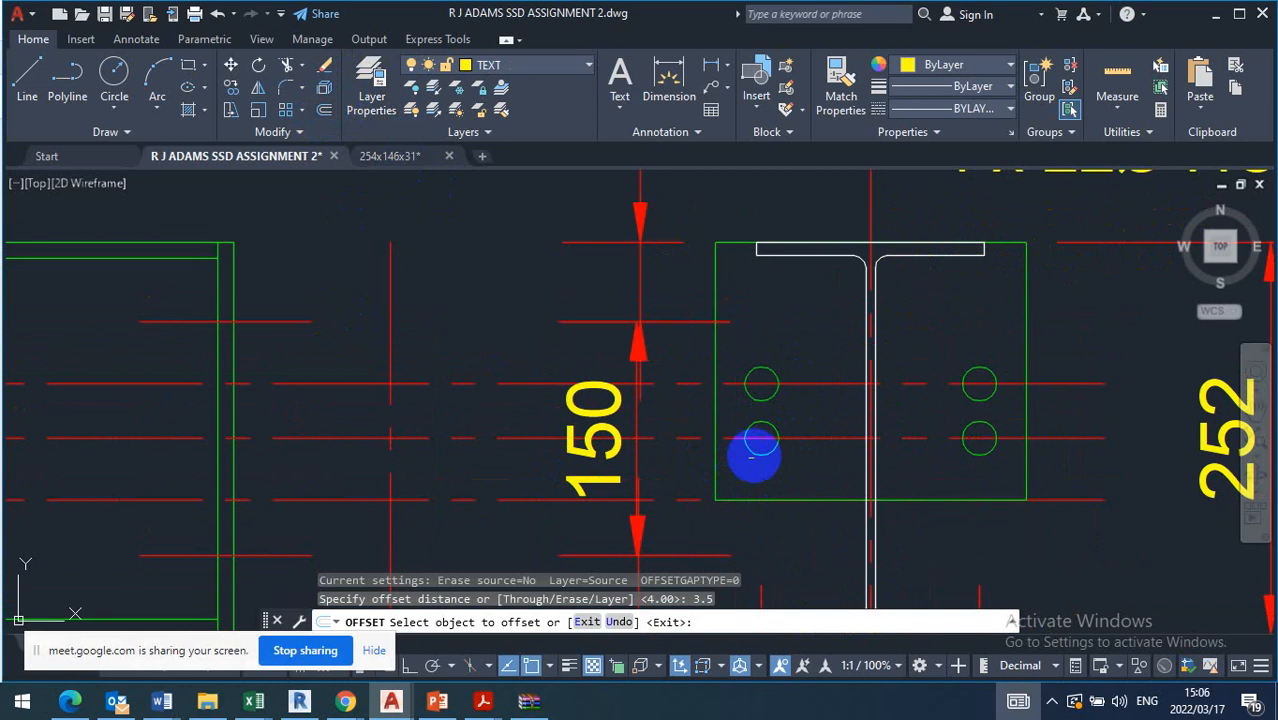
click(833, 437)
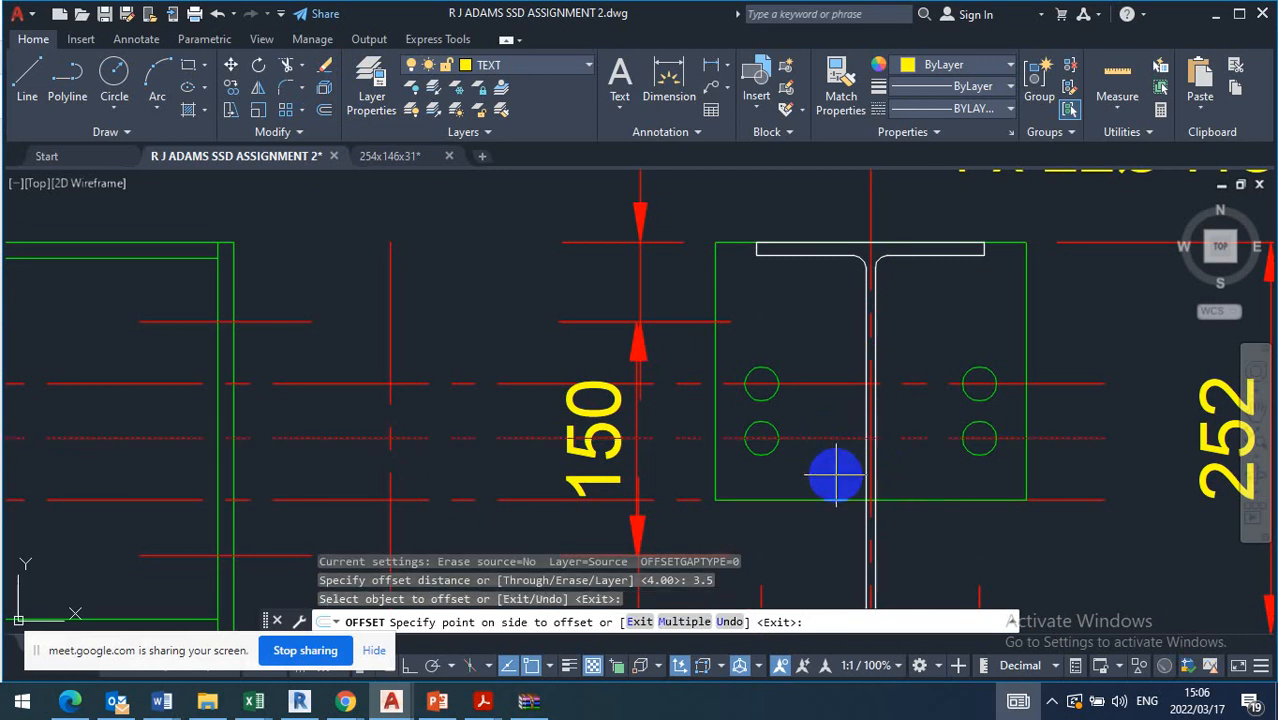
key(Escape)
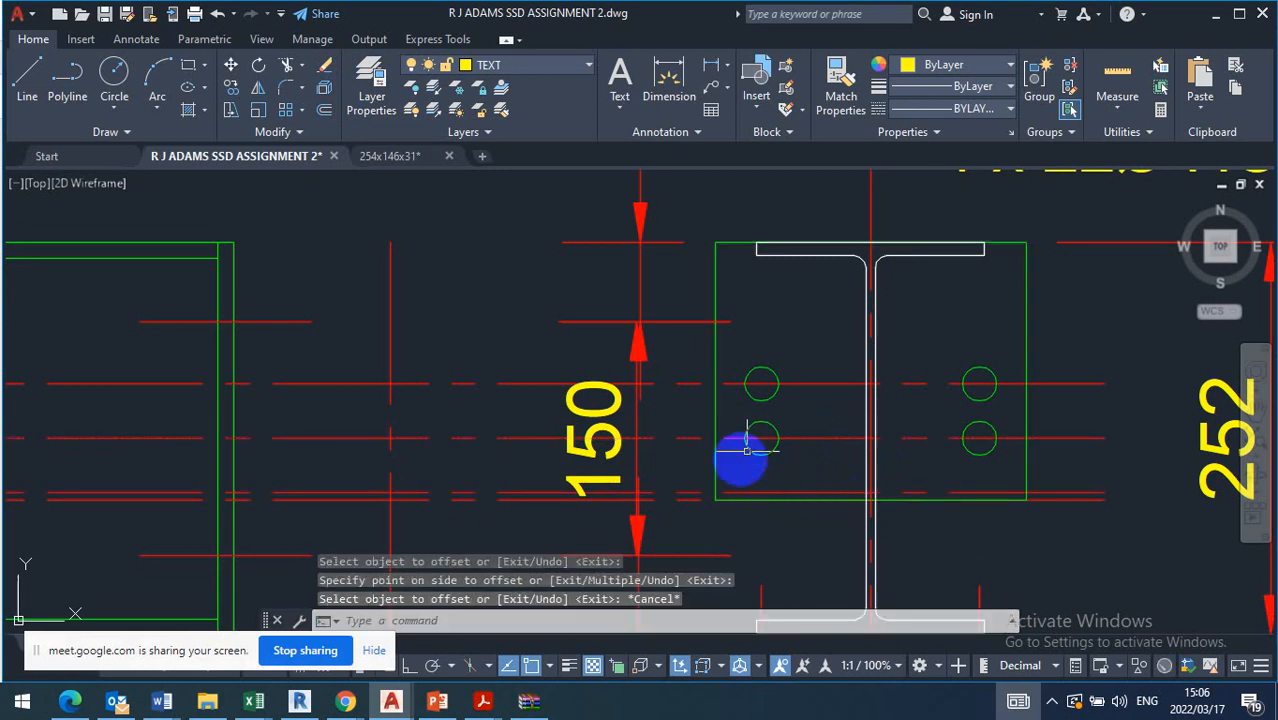
Move the end plate's lower pair of bolt holes straight down onto the offset line 3.5 below the centre line
click(729, 477)
click(1005, 418)
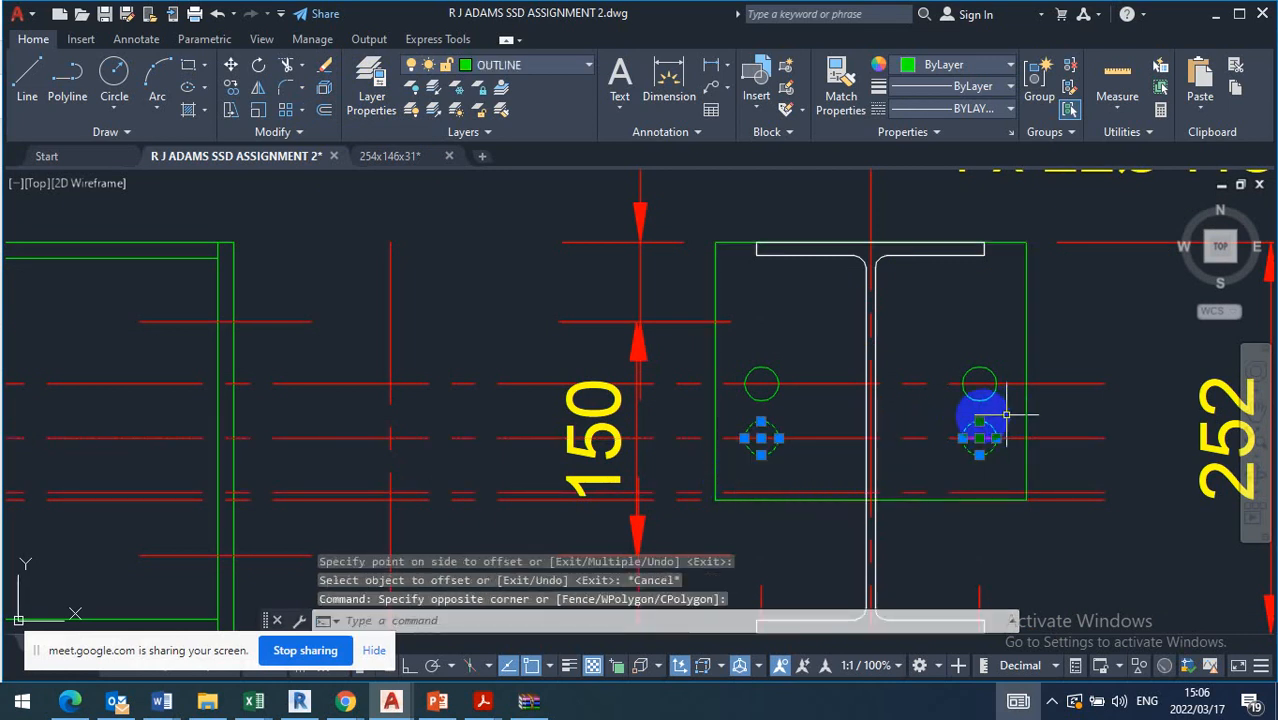
click(231, 64)
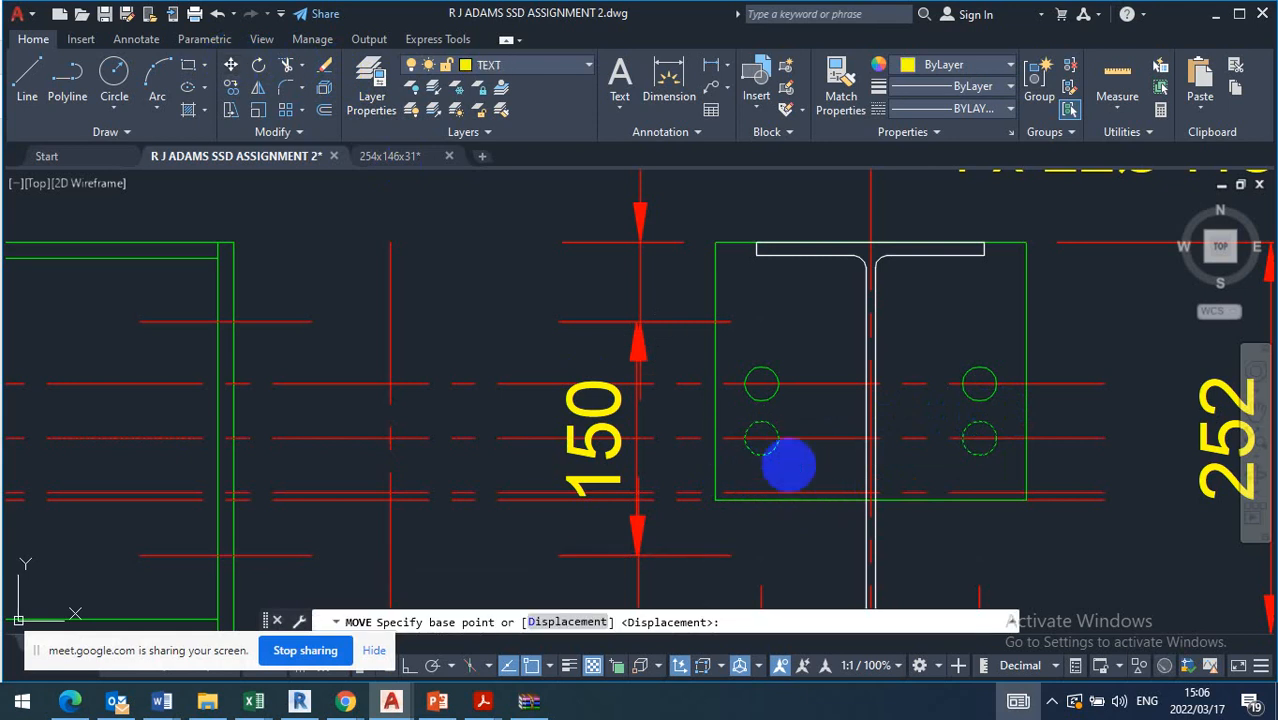
click(762, 437)
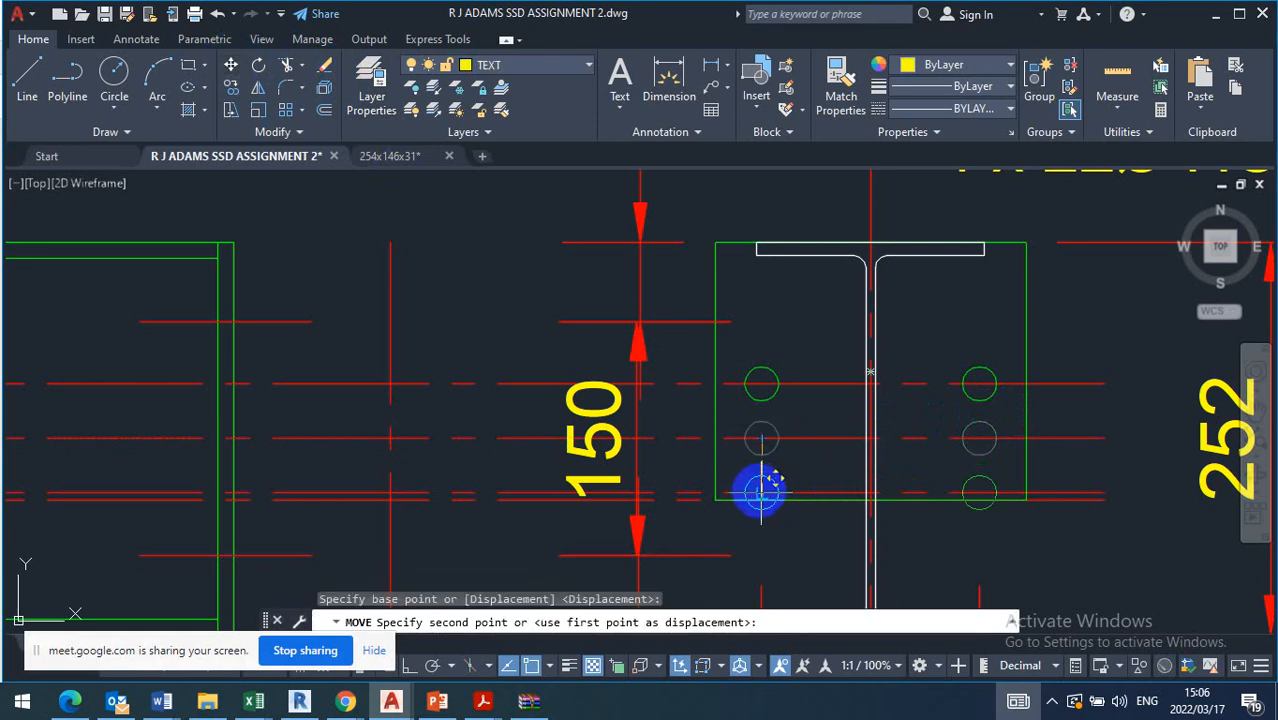
scroll(762, 492, up, 3)
click(760, 491)
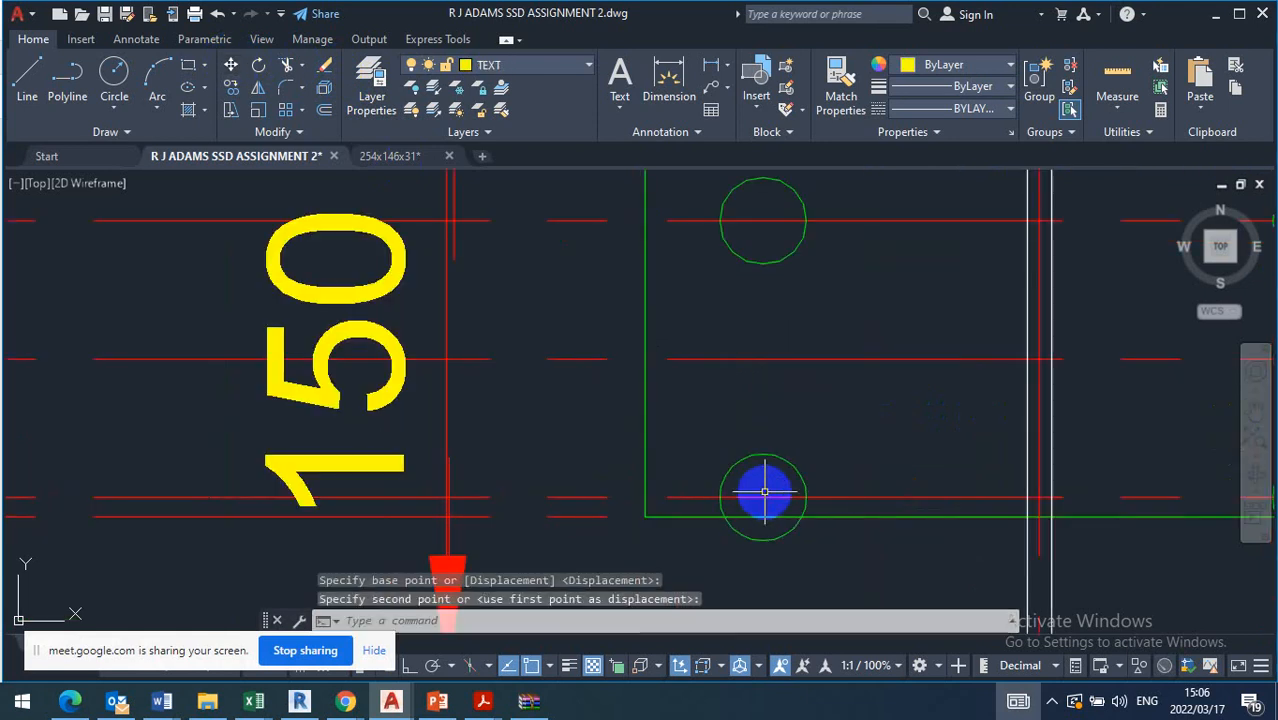
key(Escape)
scroll(736, 391, down, 2)
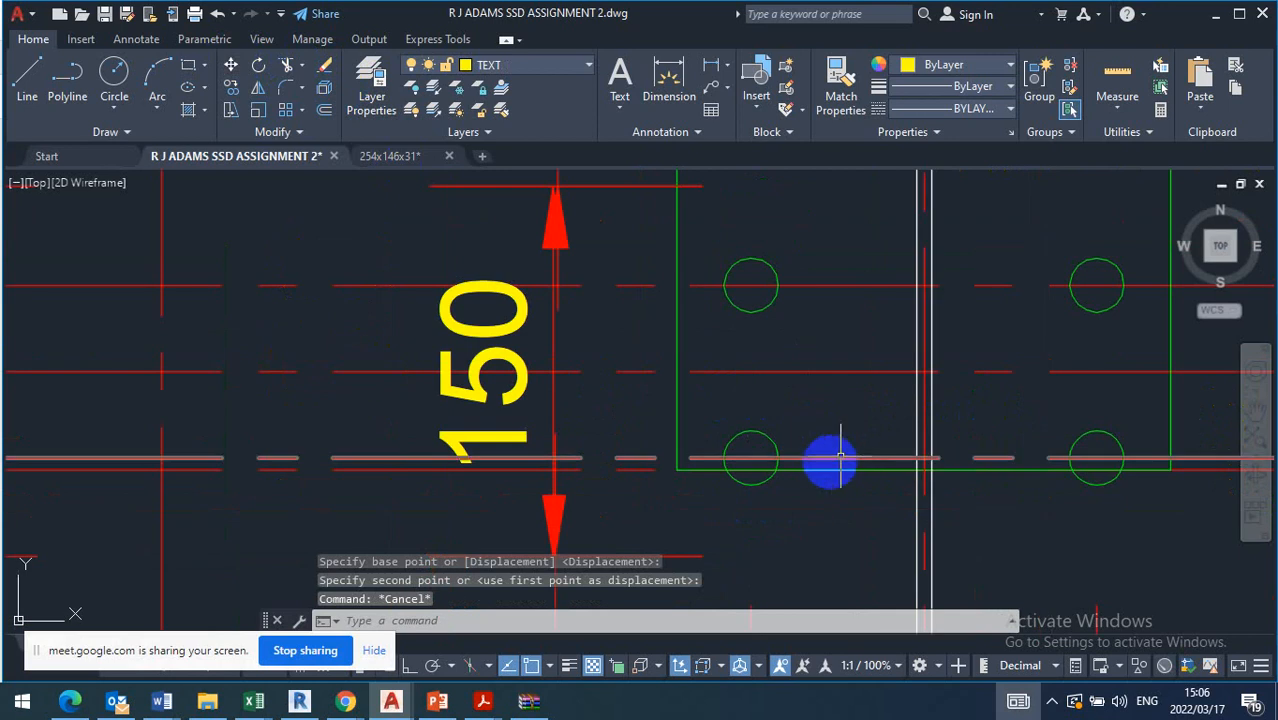
Offset the lower bolt holes' centre line downwards by 4 to mark the end plate's bottom edge
click(325, 111)
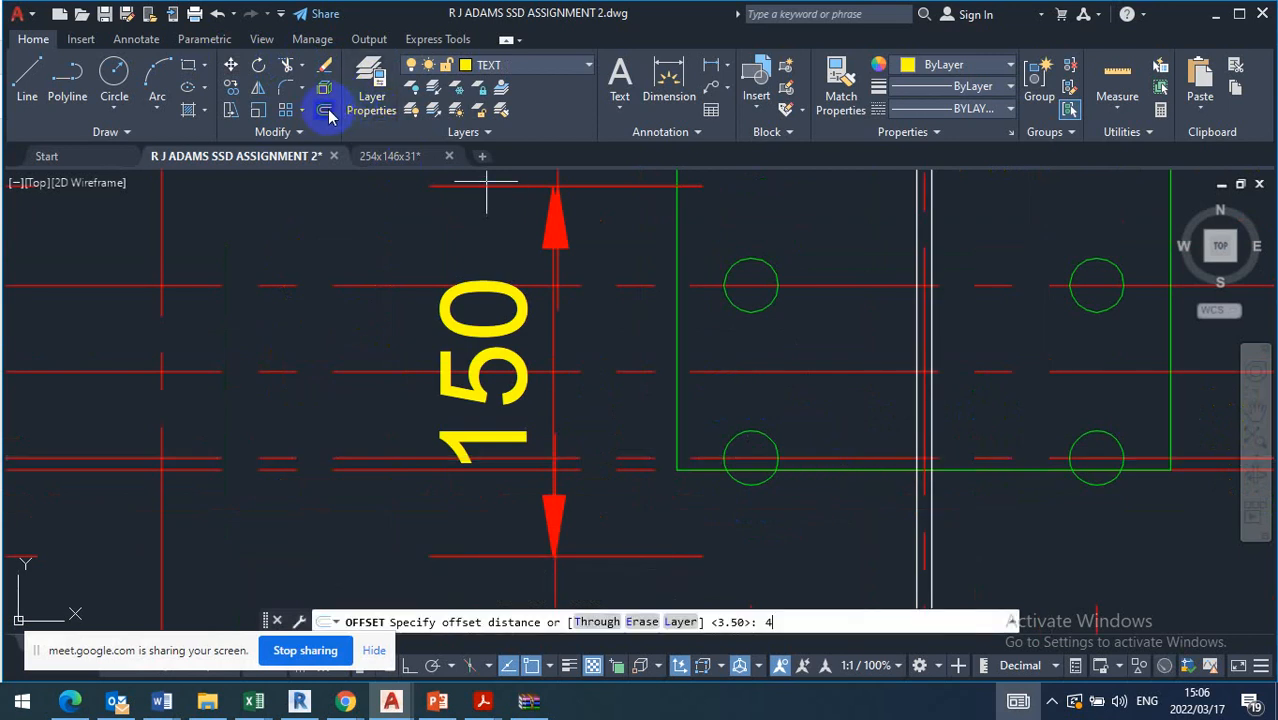
text(4)
key(Return)
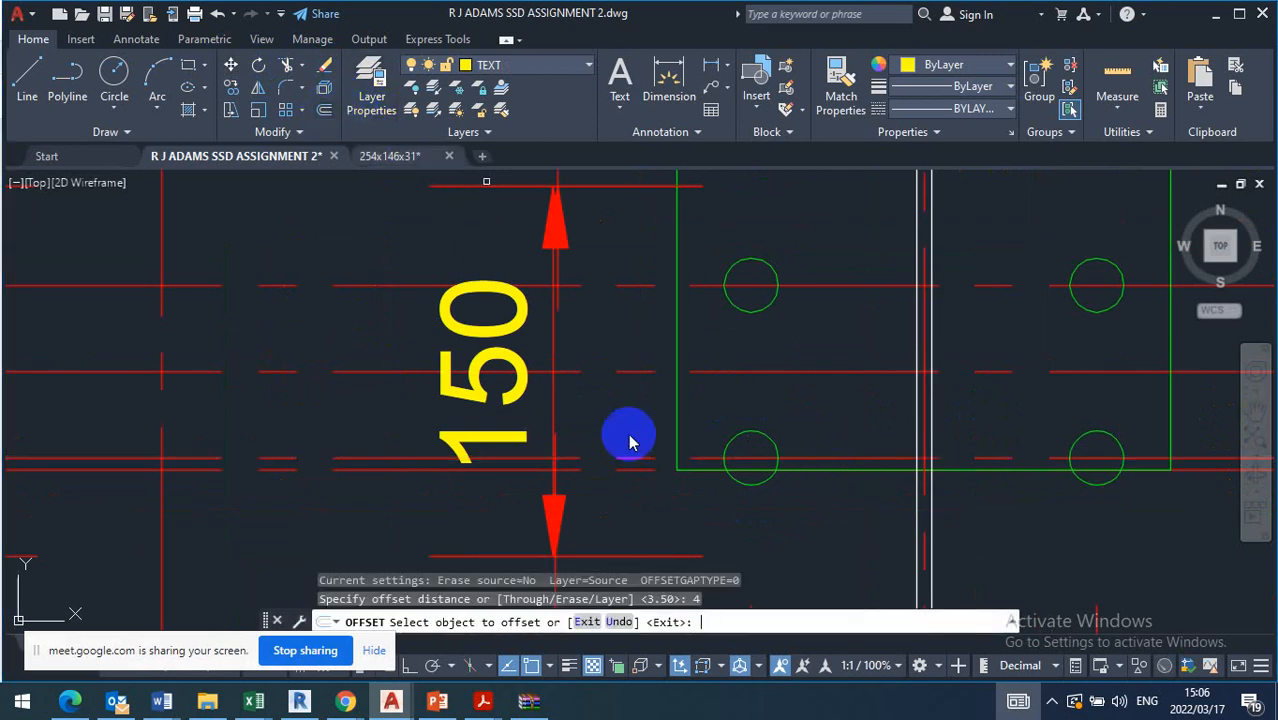
click(824, 459)
click(819, 533)
scroll(773, 422, down, 2)
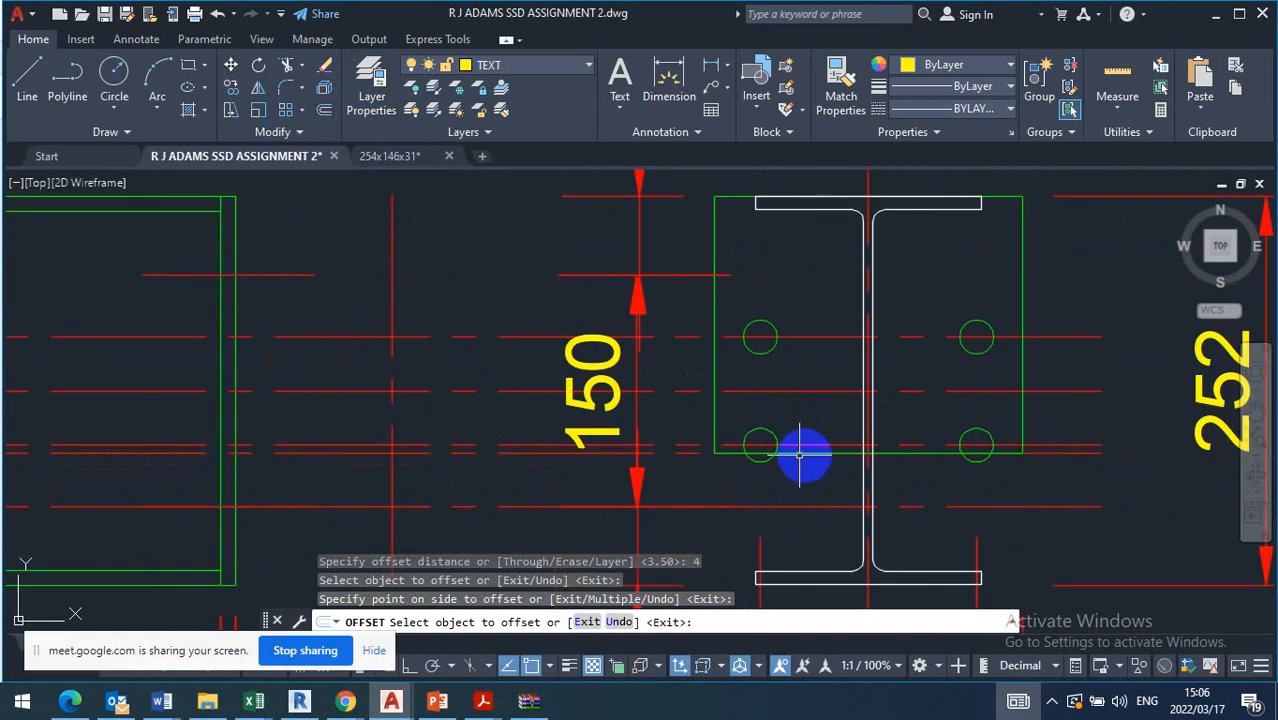
key(Escape)
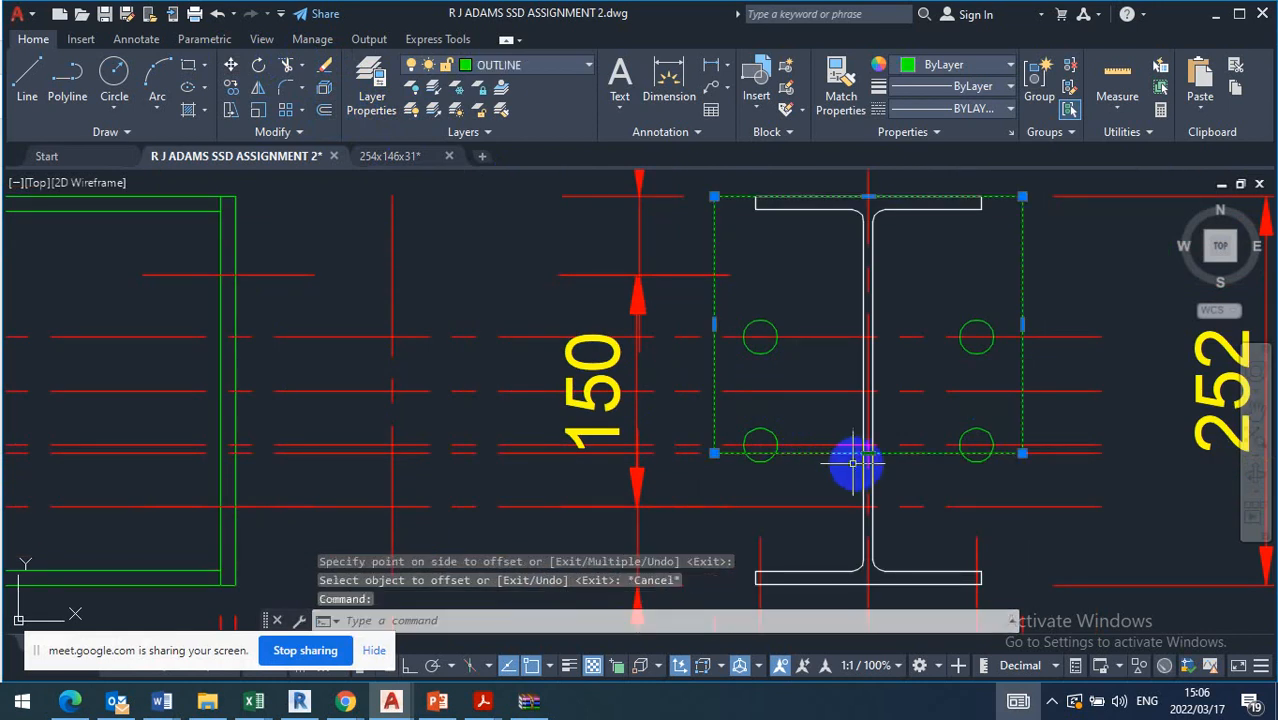
Stretch the end plate's bottom edge down onto the offset line 4 below the lower bolt holes' centre line
click(868, 453)
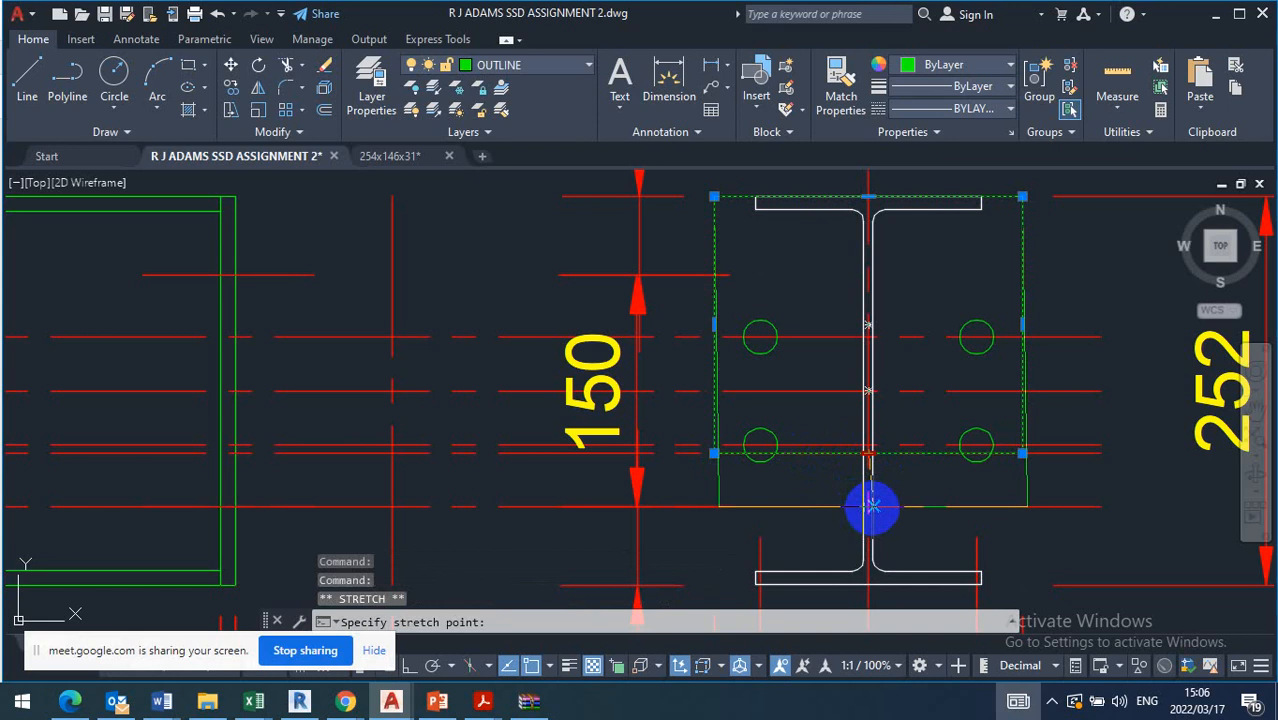
scroll(872, 507, up, 8)
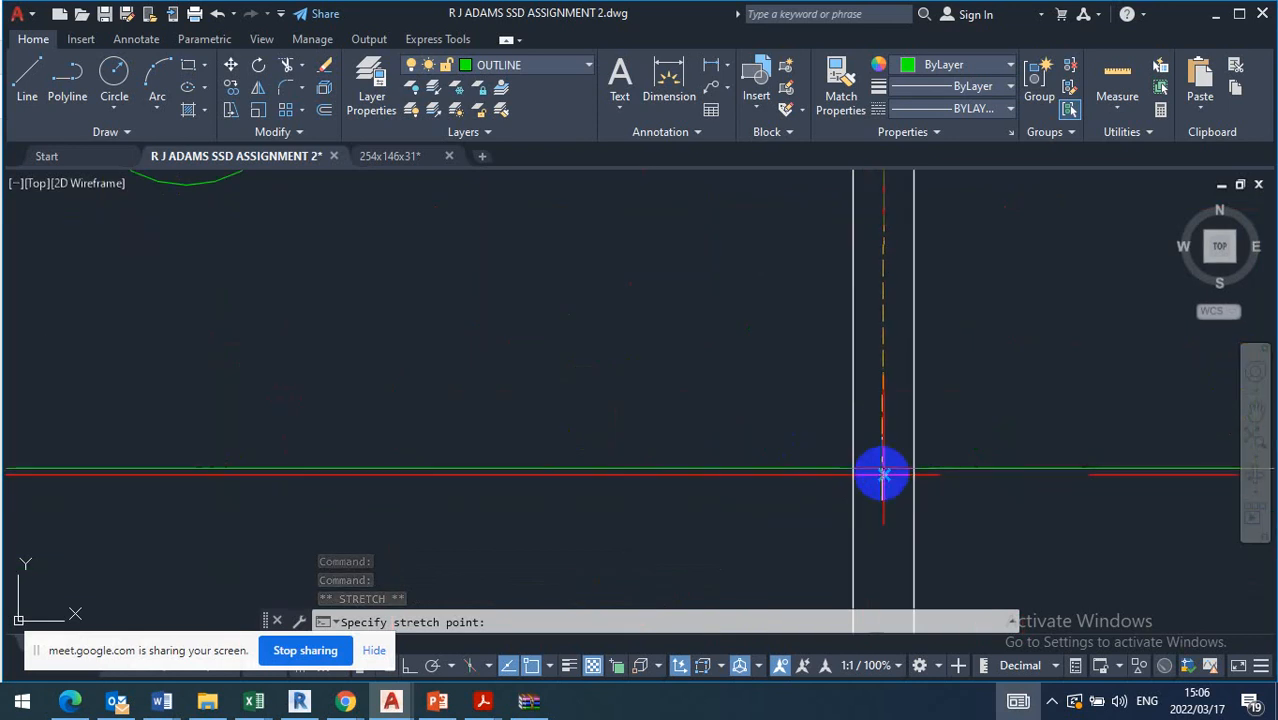
key(Escape)
scroll(747, 477, down, 6)
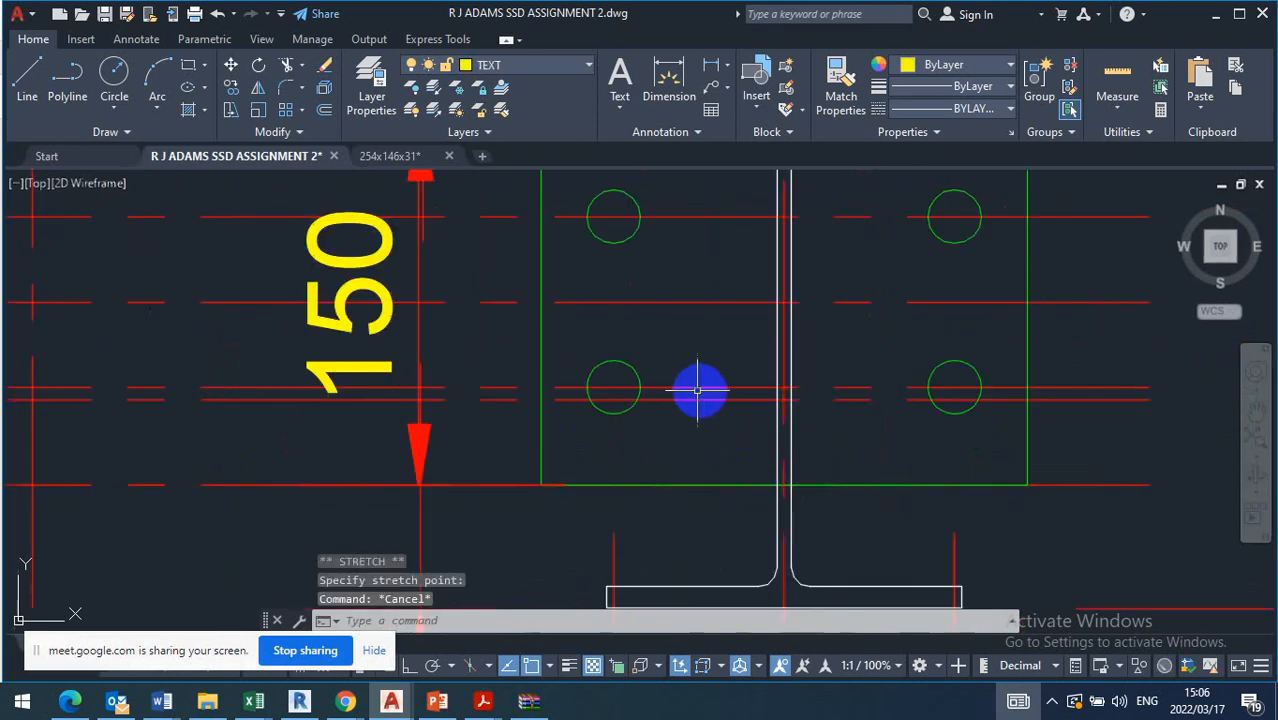
Erase the leftover horizontal centre line just below the end plate's lower bolt hole row
click(703, 394)
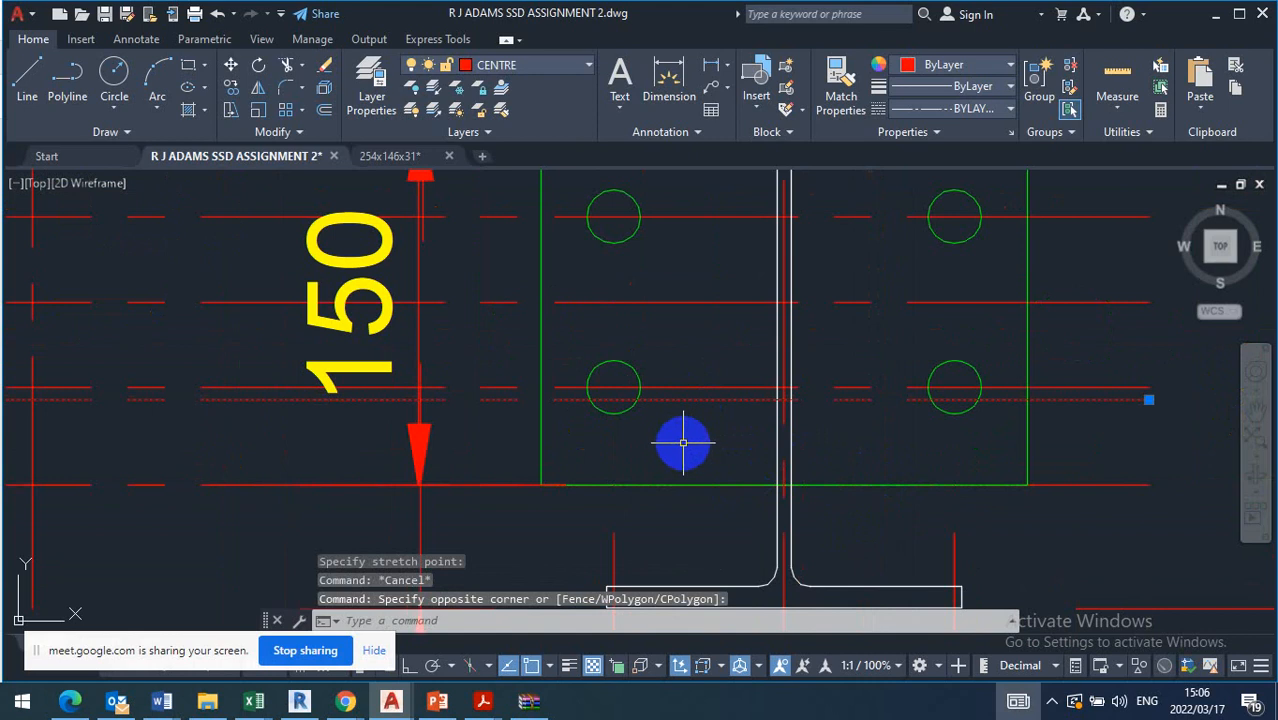
key(Delete)
scroll(690, 418, down, 6)
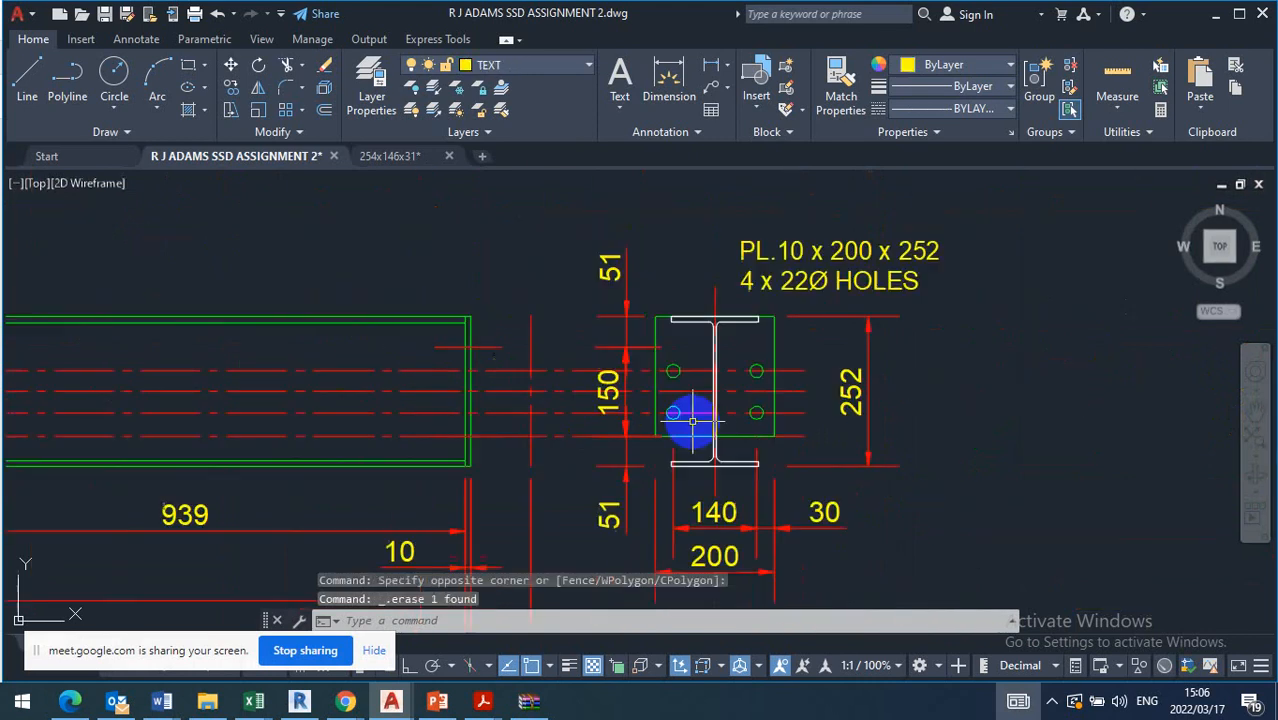
Offset the upper bolt holes' horizontal centre line upwards by 4 to mark the end plate's top edge
scroll(770, 393, up, 2)
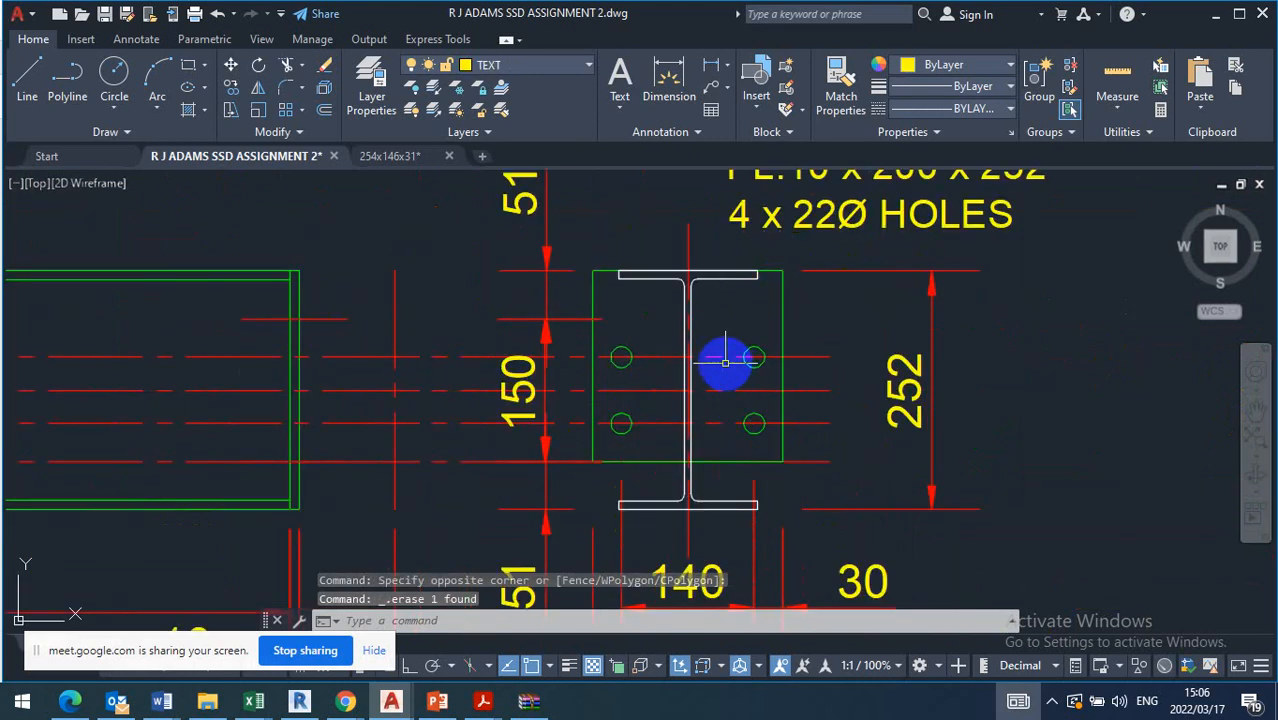
click(326, 110)
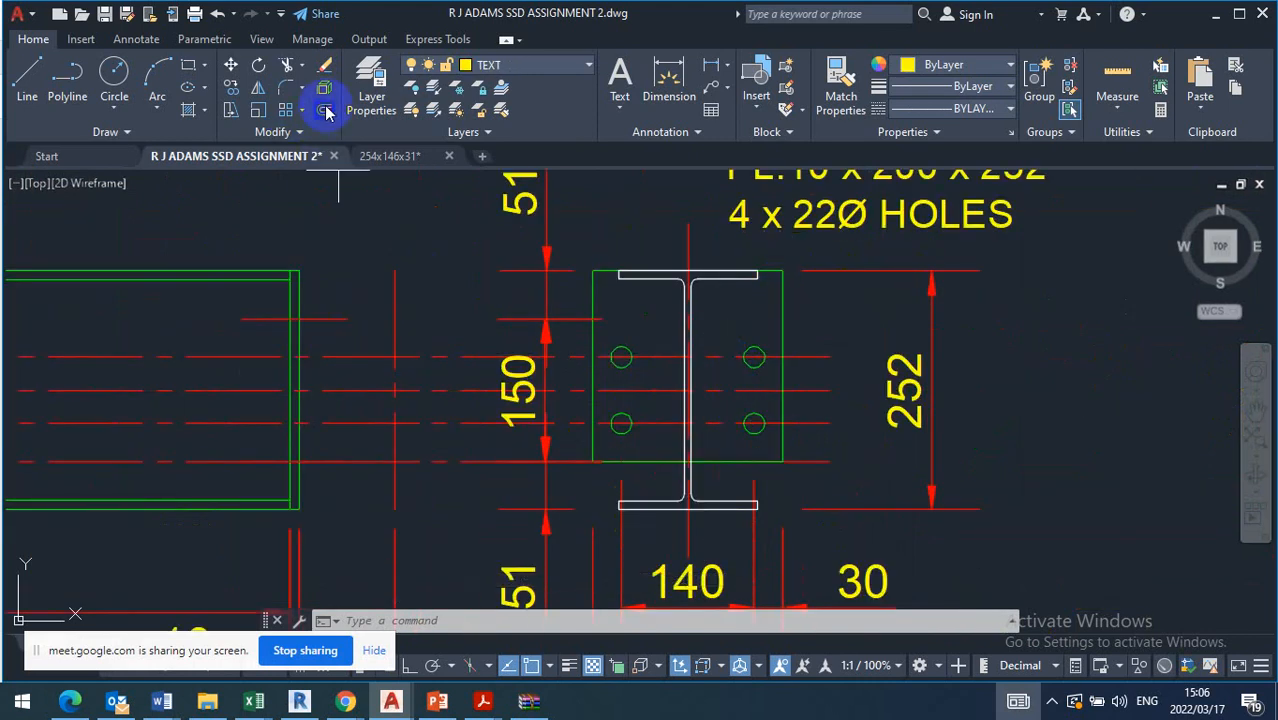
text(4)
key(Return)
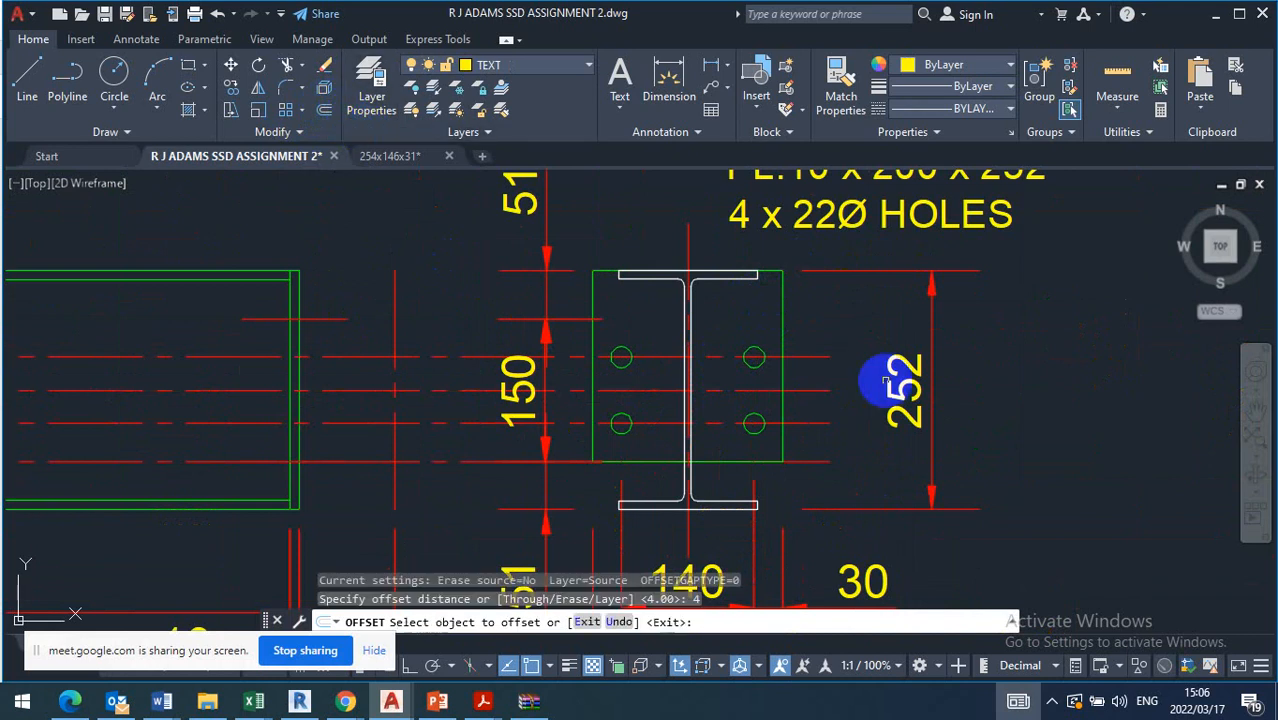
click(807, 356)
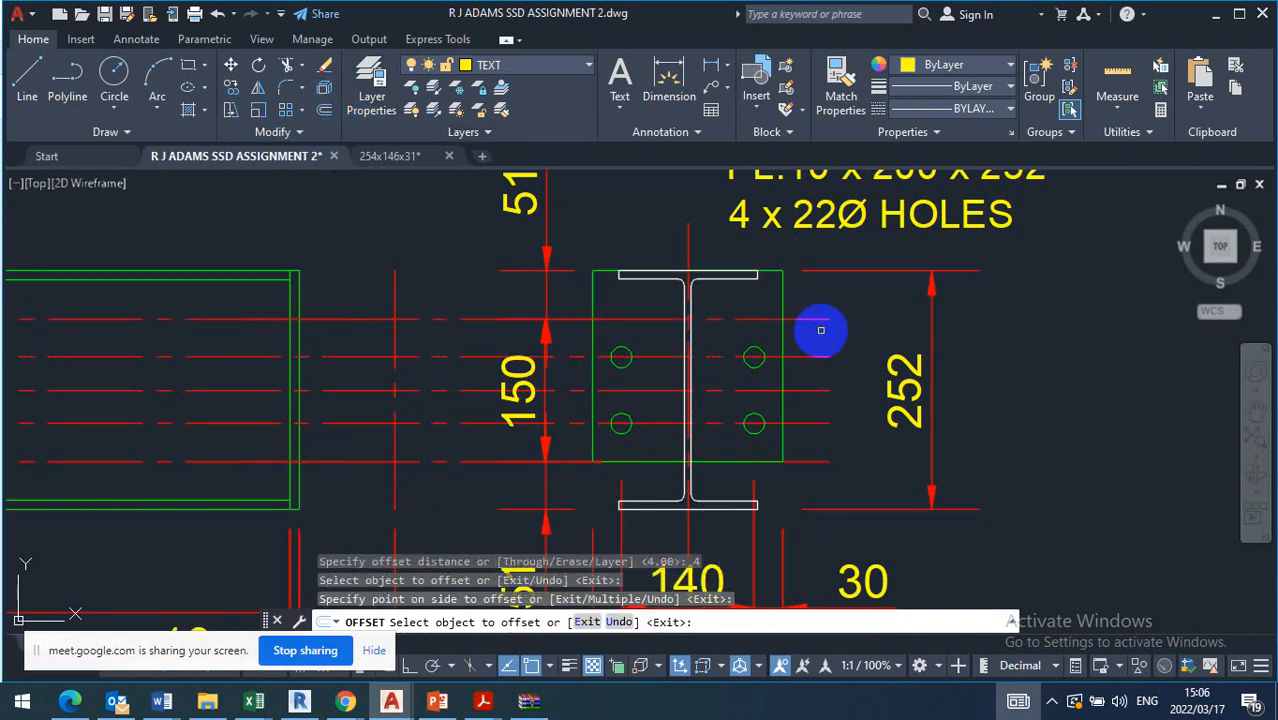
key(Escape)
Stretch the end plate's top edge down onto the offset line 4 above the upper bolt holes' centre line
click(767, 276)
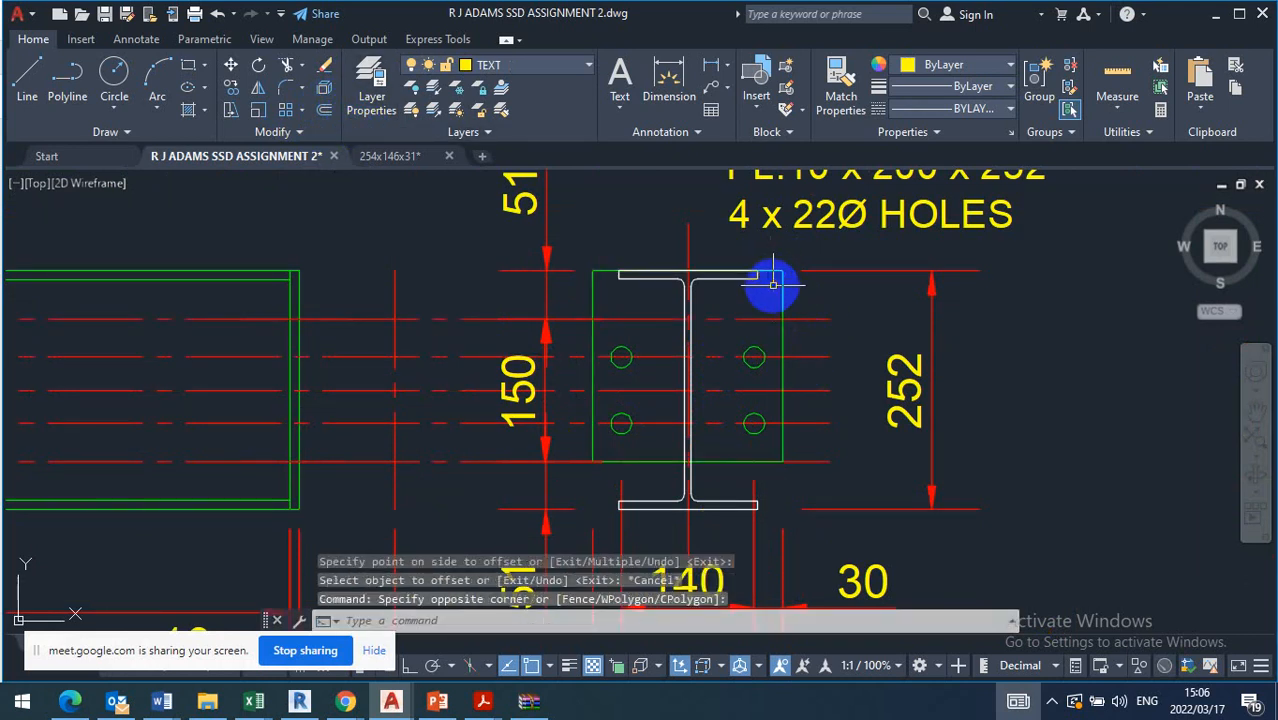
click(766, 272)
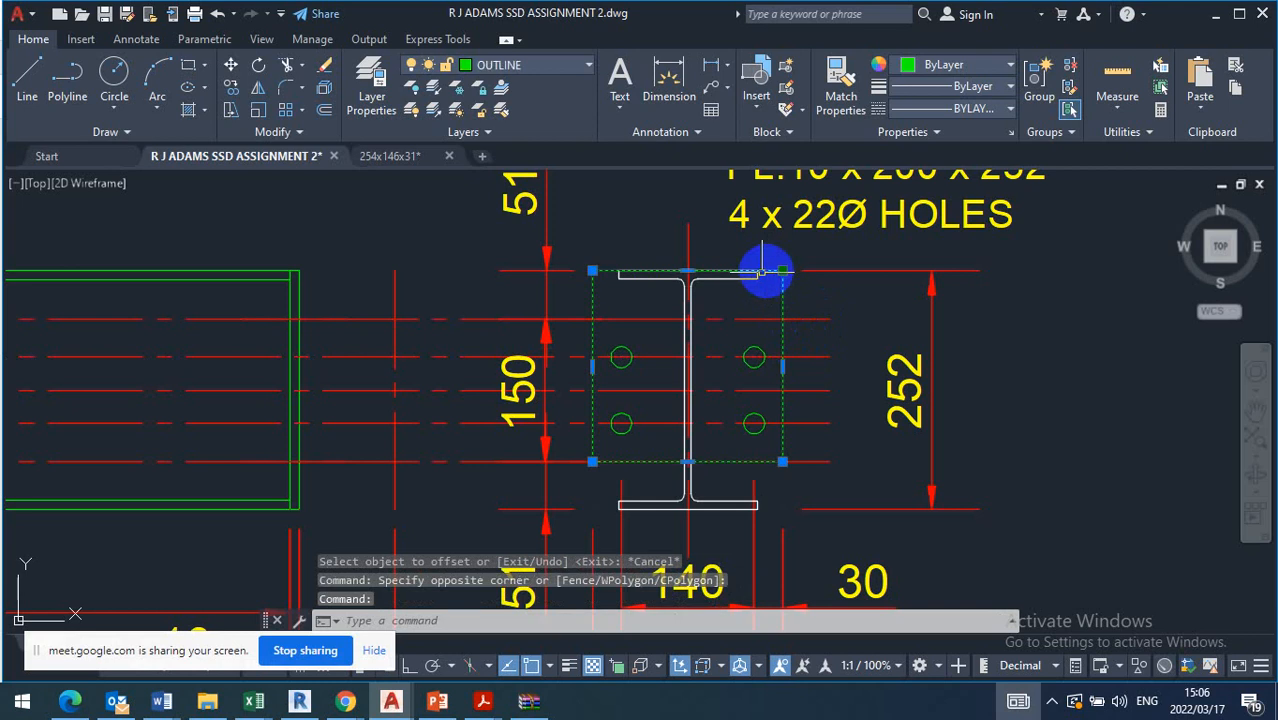
click(686, 272)
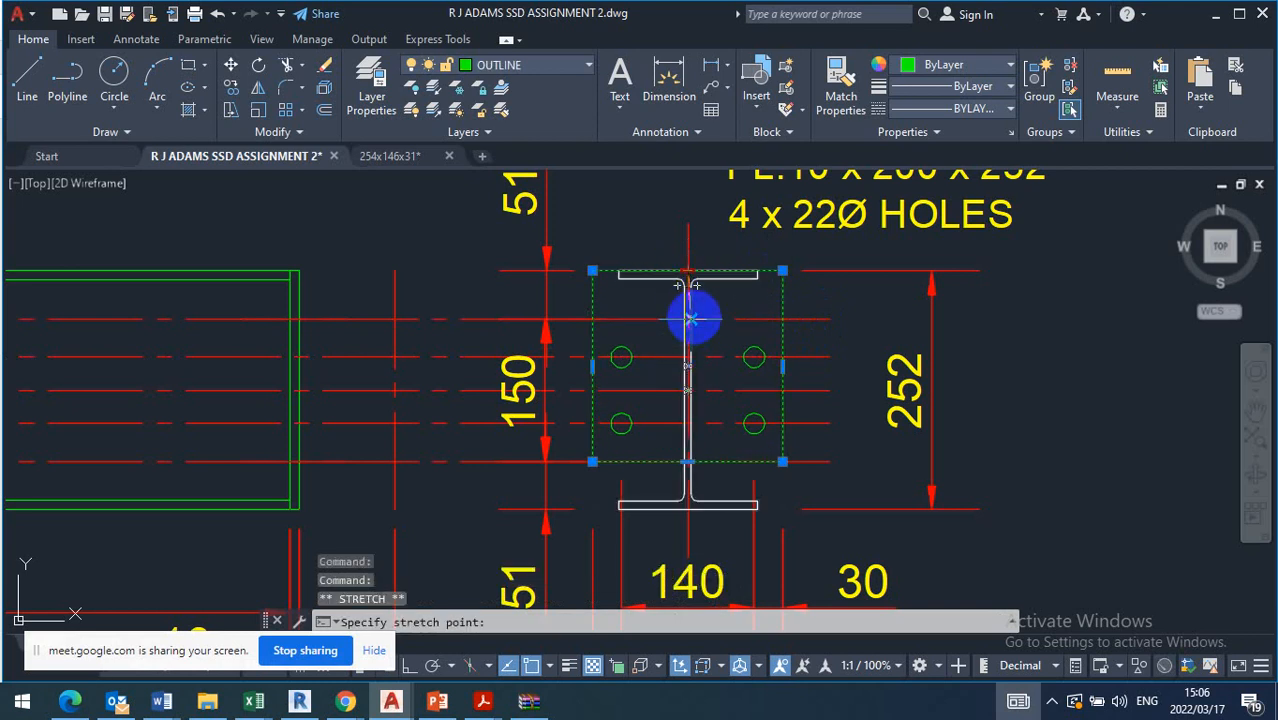
scroll(690, 318, up, 5)
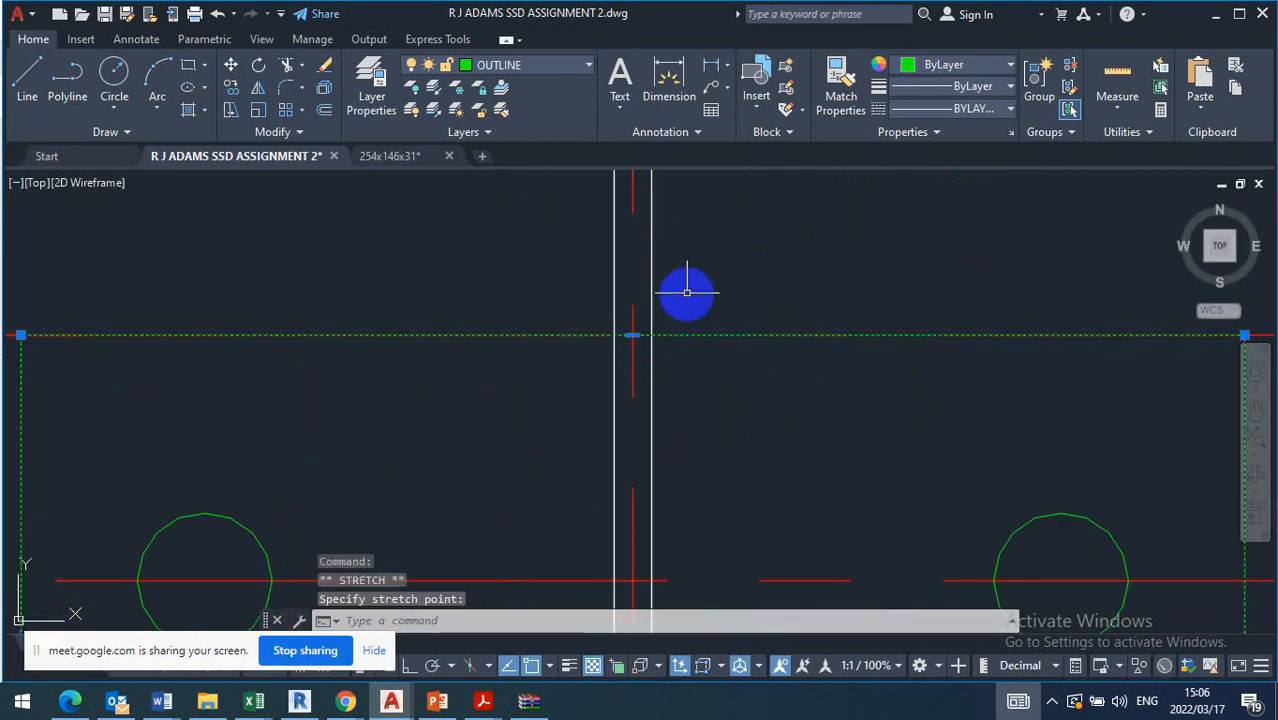
scroll(687, 292, down, 5)
key(Escape)
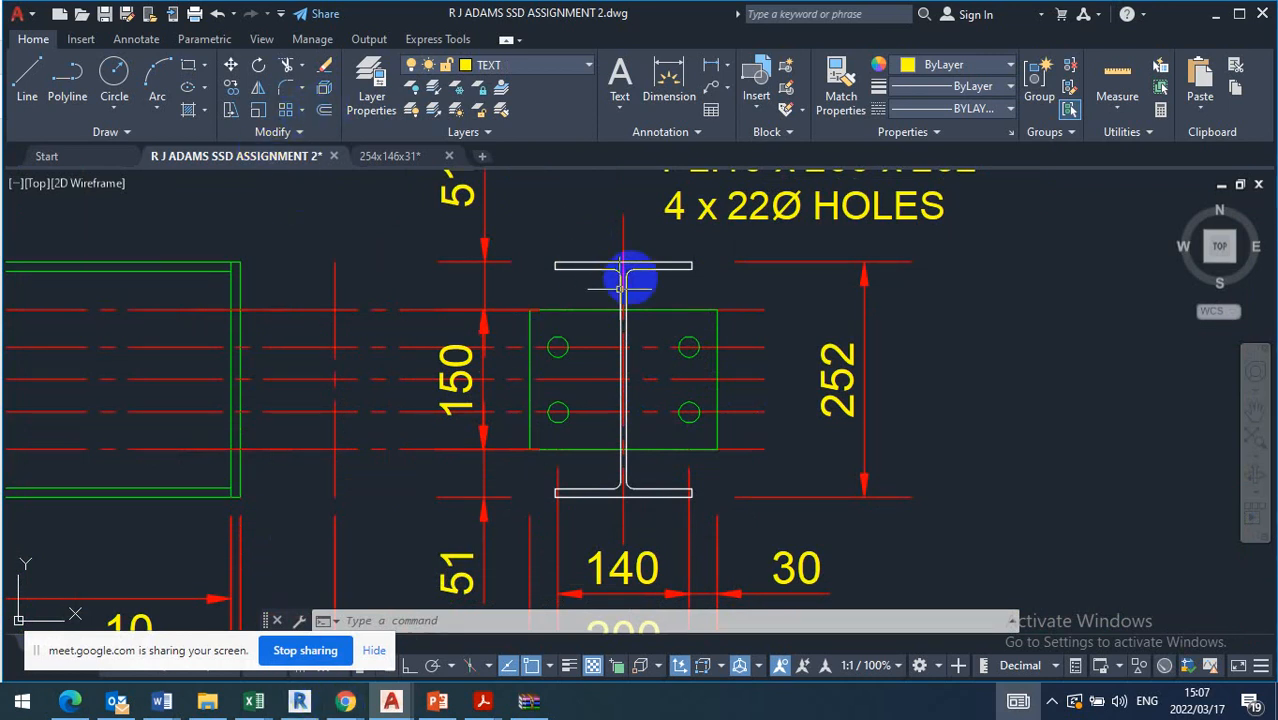
Offset the beam section's vertical centre line by 3.5 to both sides to mark the bolt hole columns
click(325, 110)
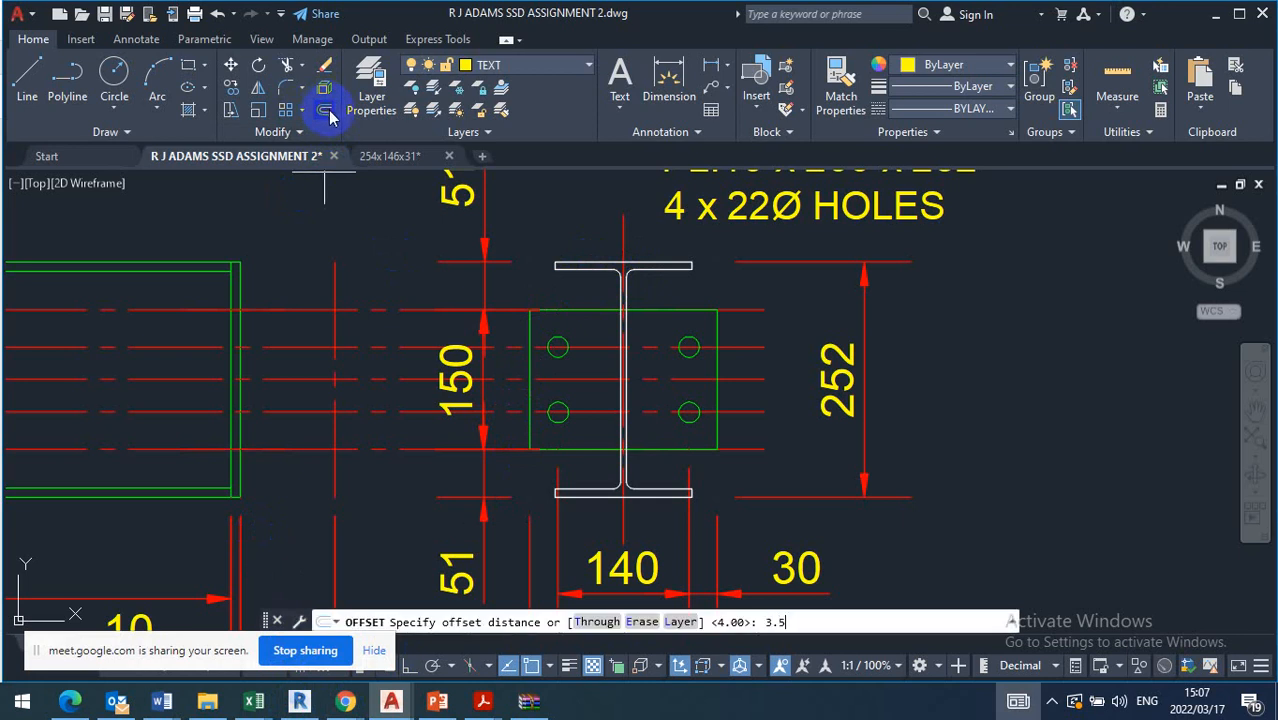
key(Return)
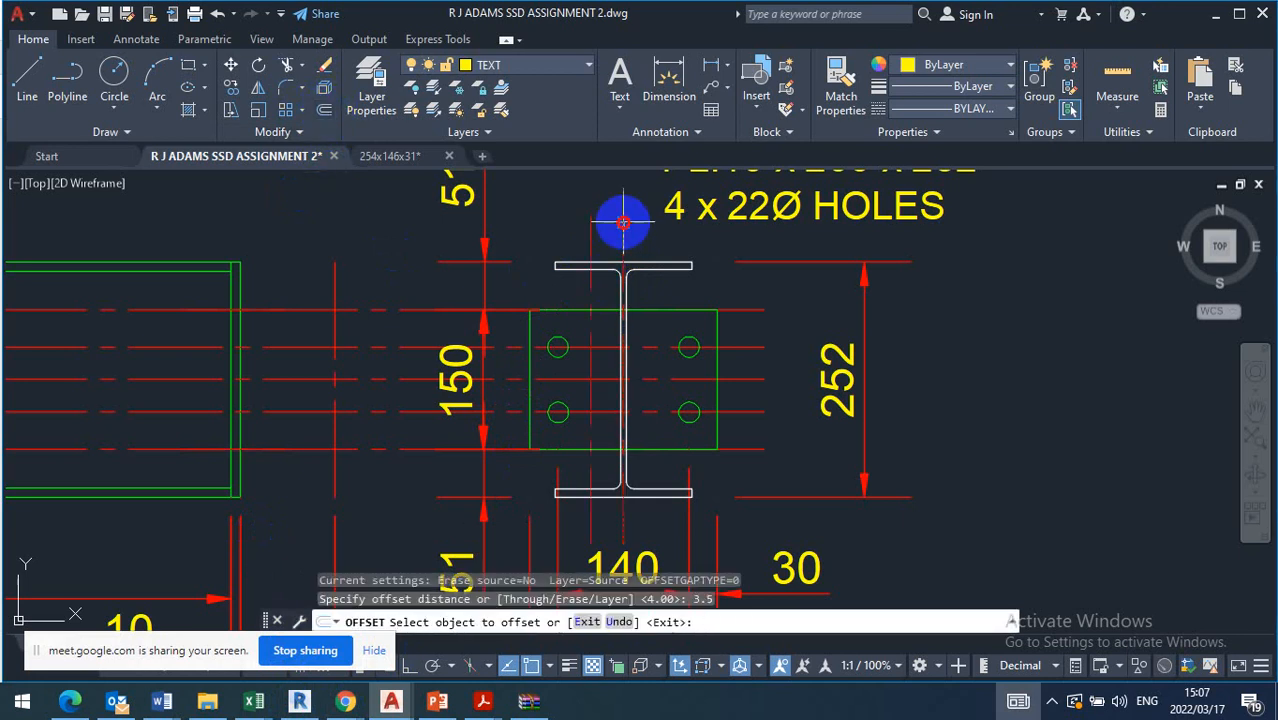
click(621, 222)
click(550, 222)
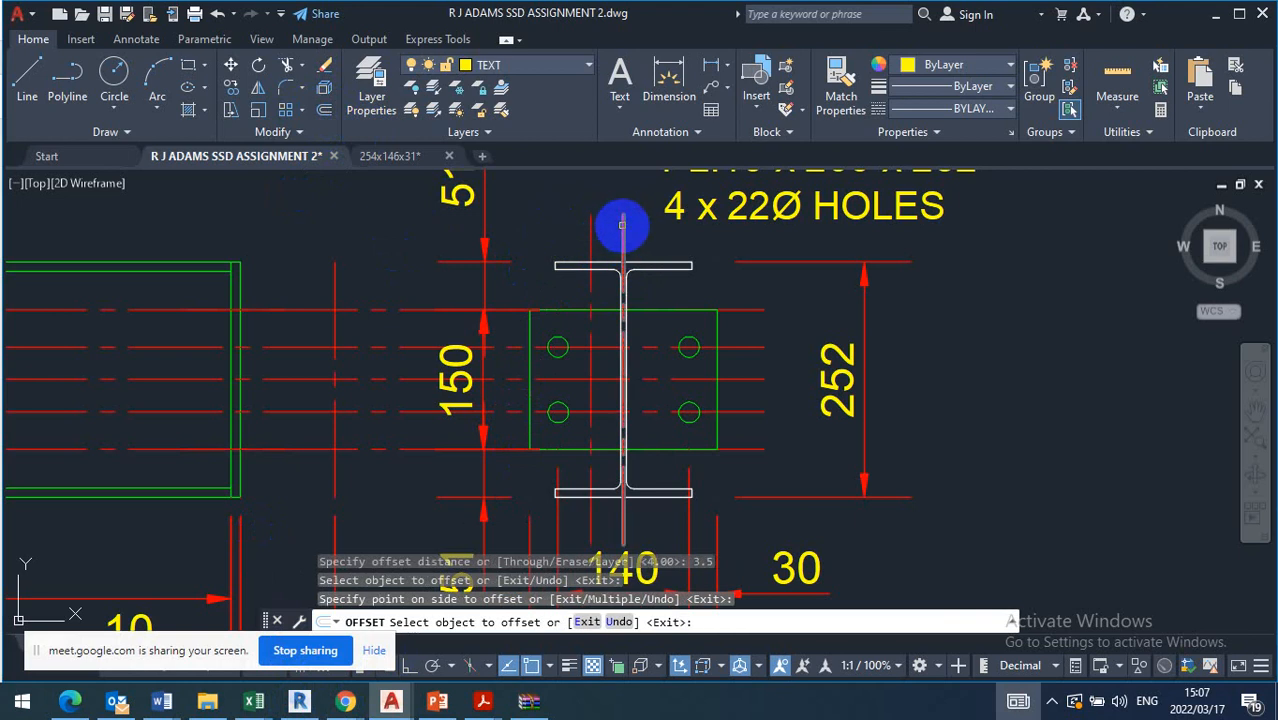
click(621, 225)
click(667, 241)
key(Escape)
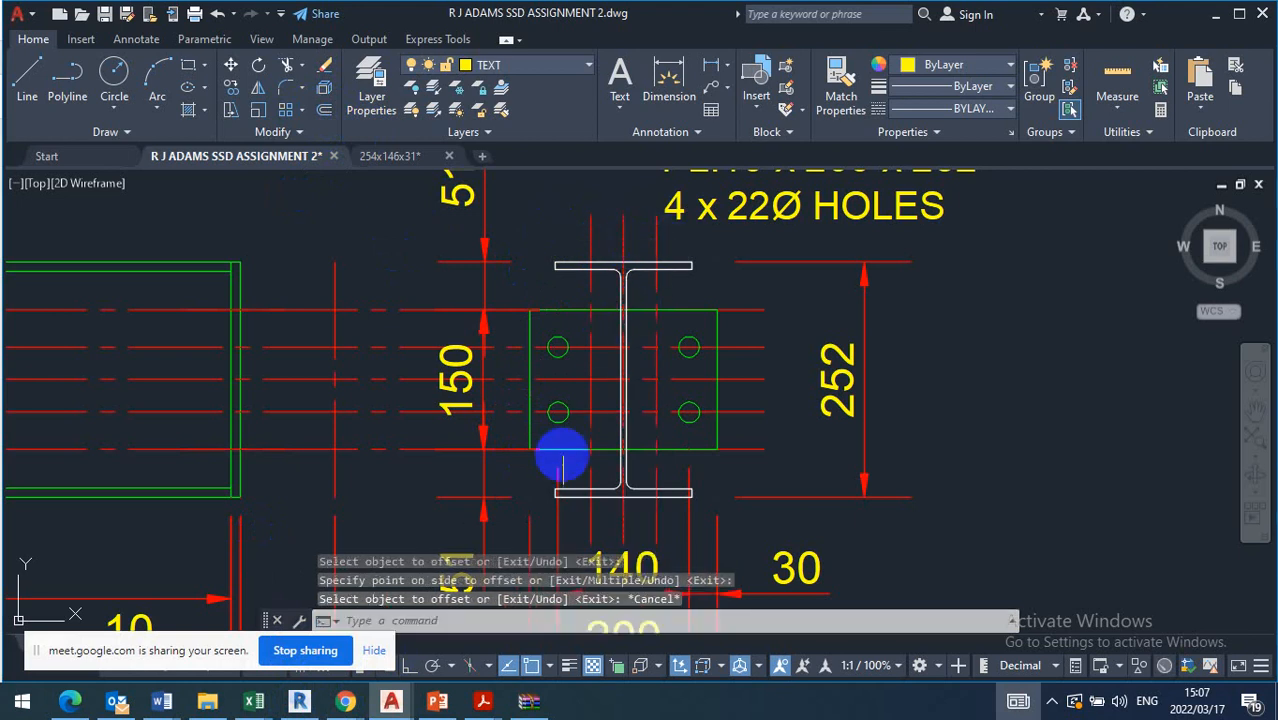
Move the end plate's left pair of bolt holes horizontally onto the offset line 3.5 left of the vertical centre line
click(540, 437)
click(588, 318)
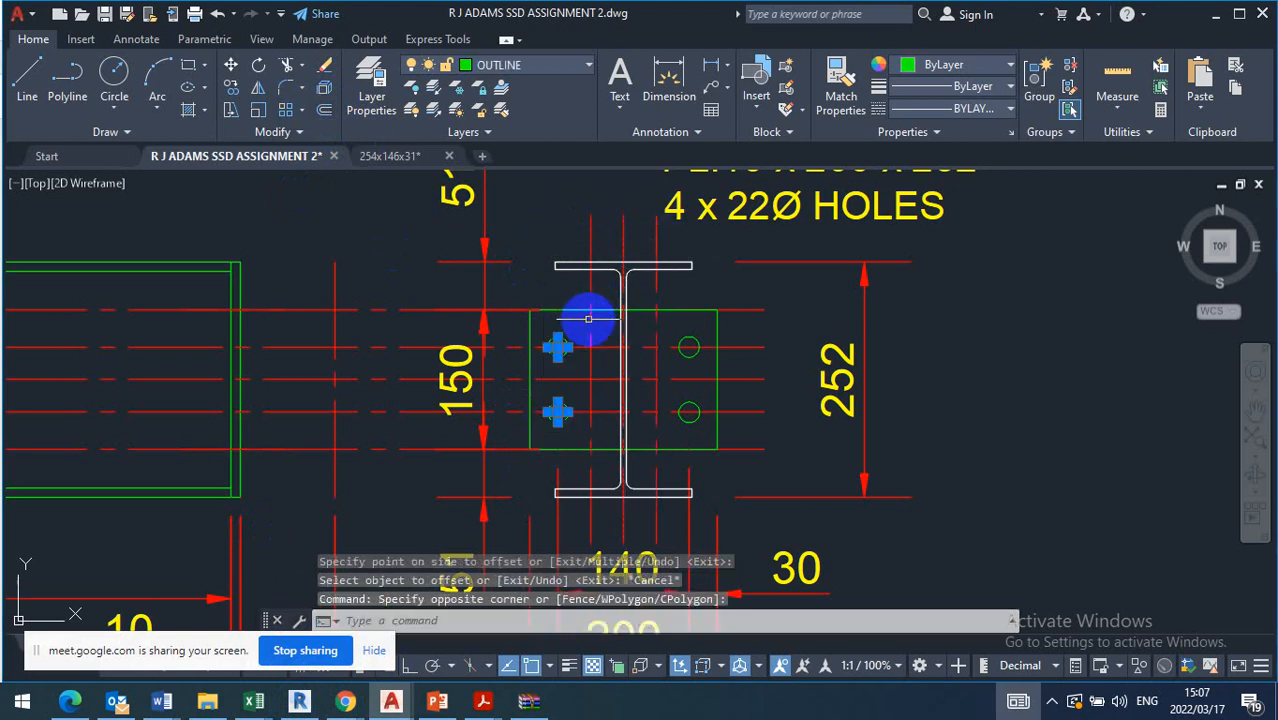
click(231, 68)
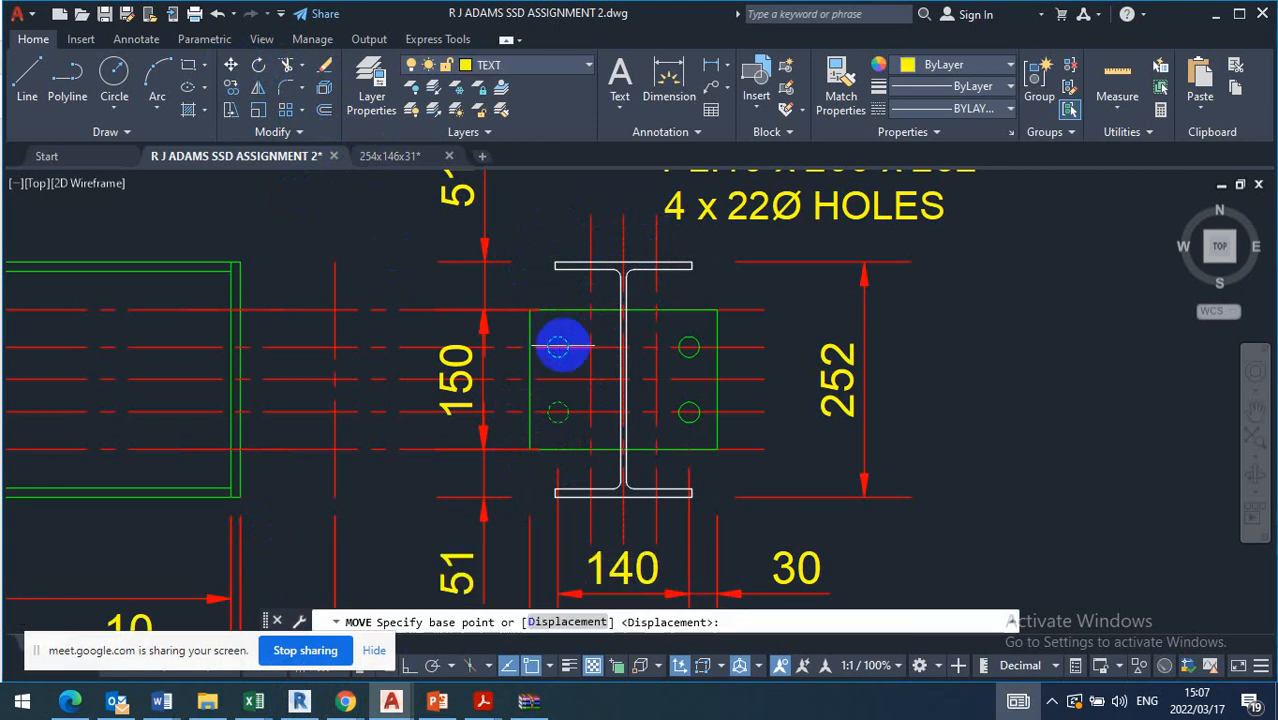
scroll(557, 350, up, 4)
click(541, 356)
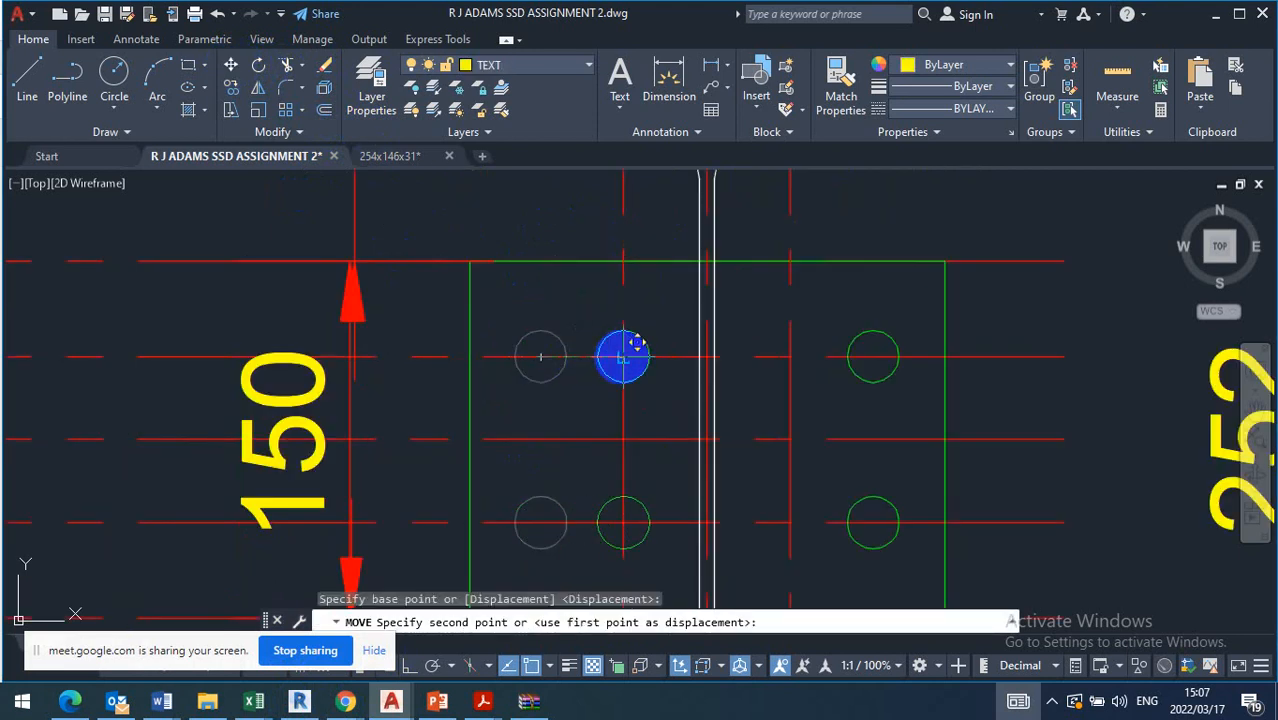
click(623, 357)
scroll(522, 320, down, 2)
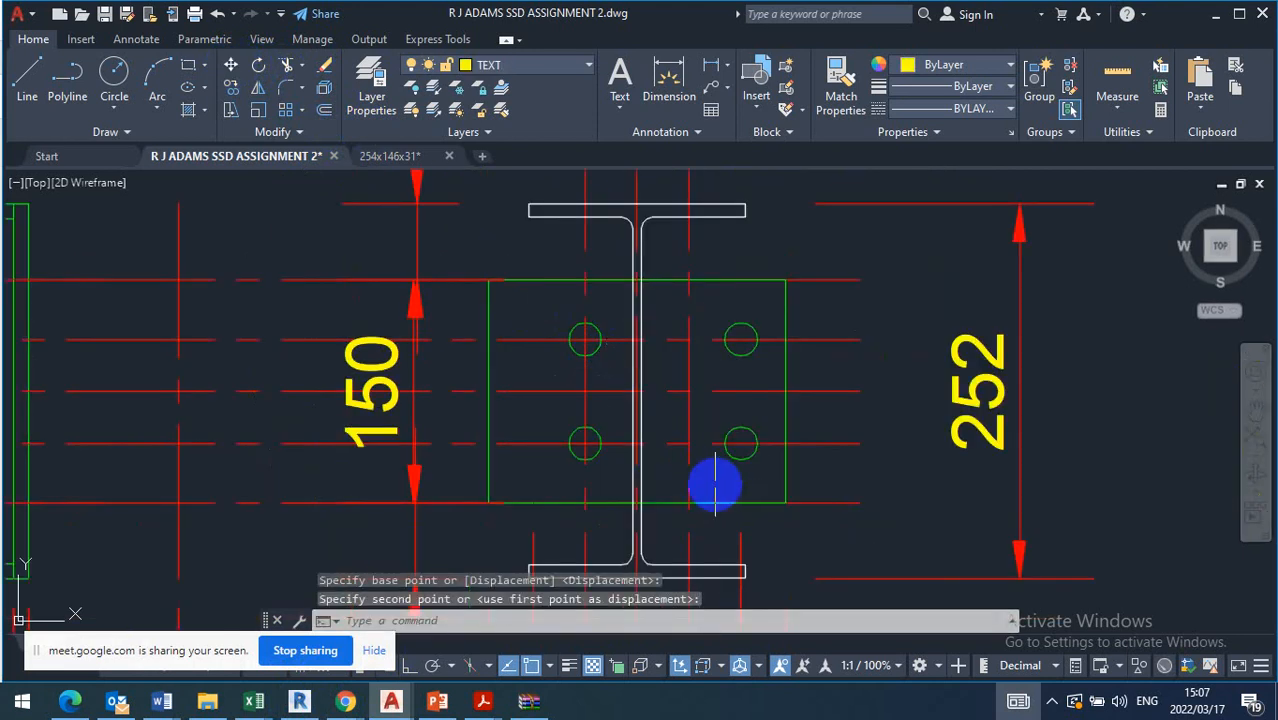
Move the end plate's right pair of bolt holes horizontally onto the offset line 3.5 right of the vertical centre line
drag(715, 487, 766, 285)
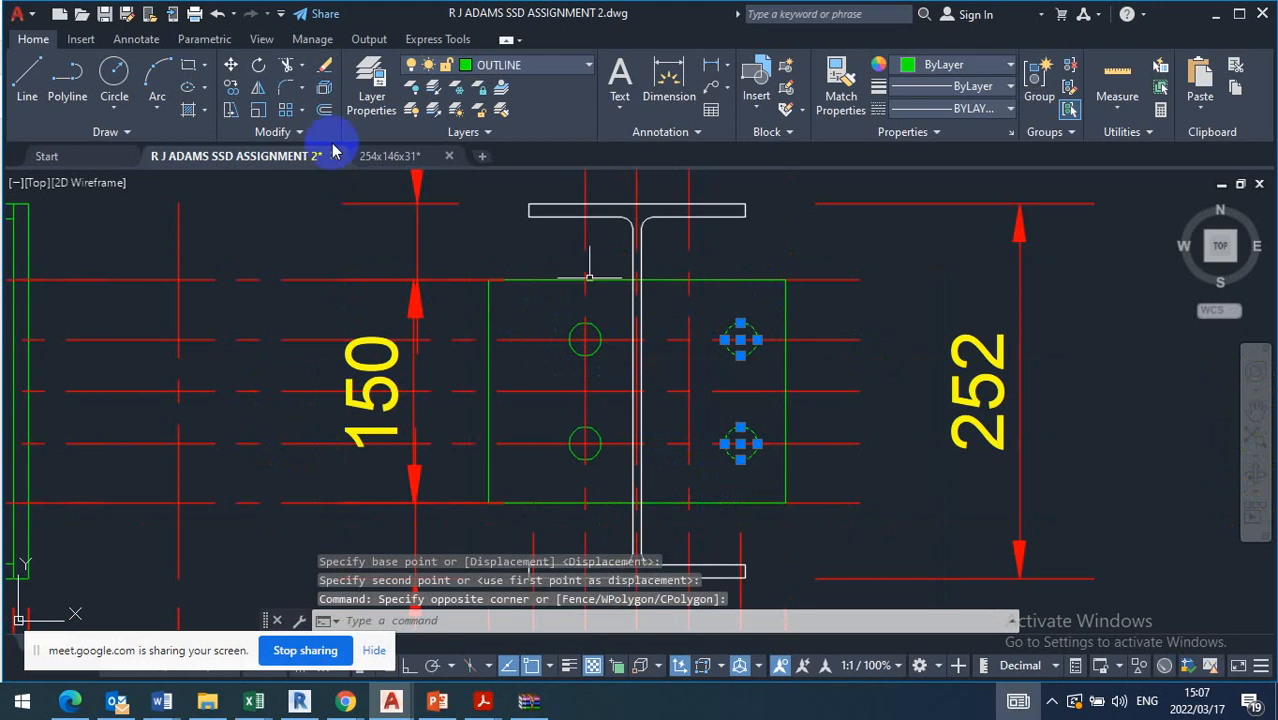
click(231, 66)
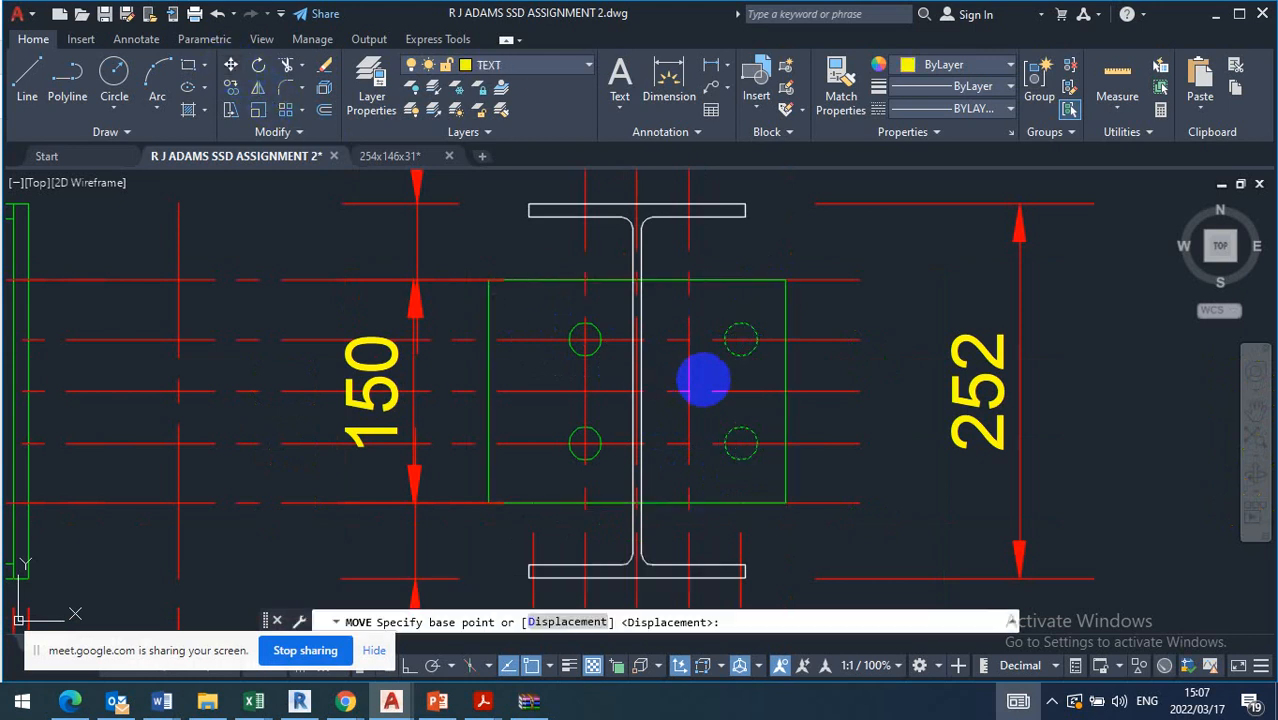
click(741, 341)
key(Escape)
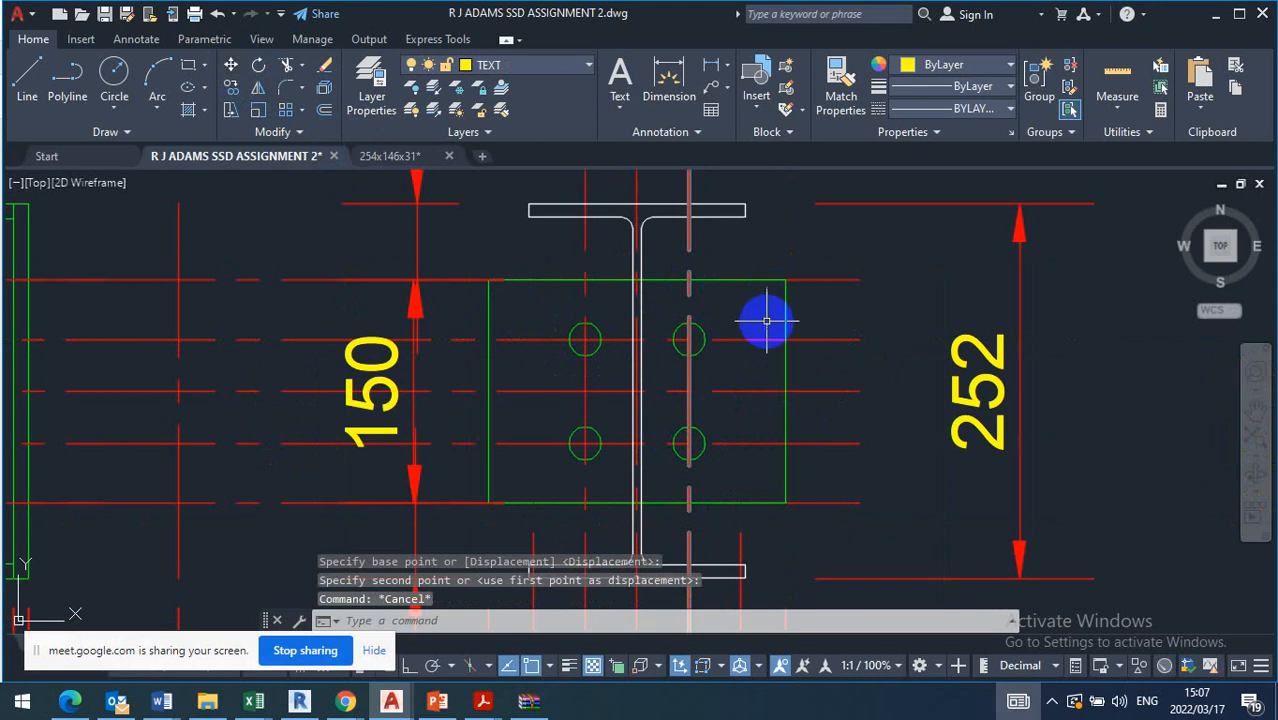
Offset both vertical bolt hole centre lines outwards by 5 to mark the end plate's left and right edges
click(325, 112)
key(Return)
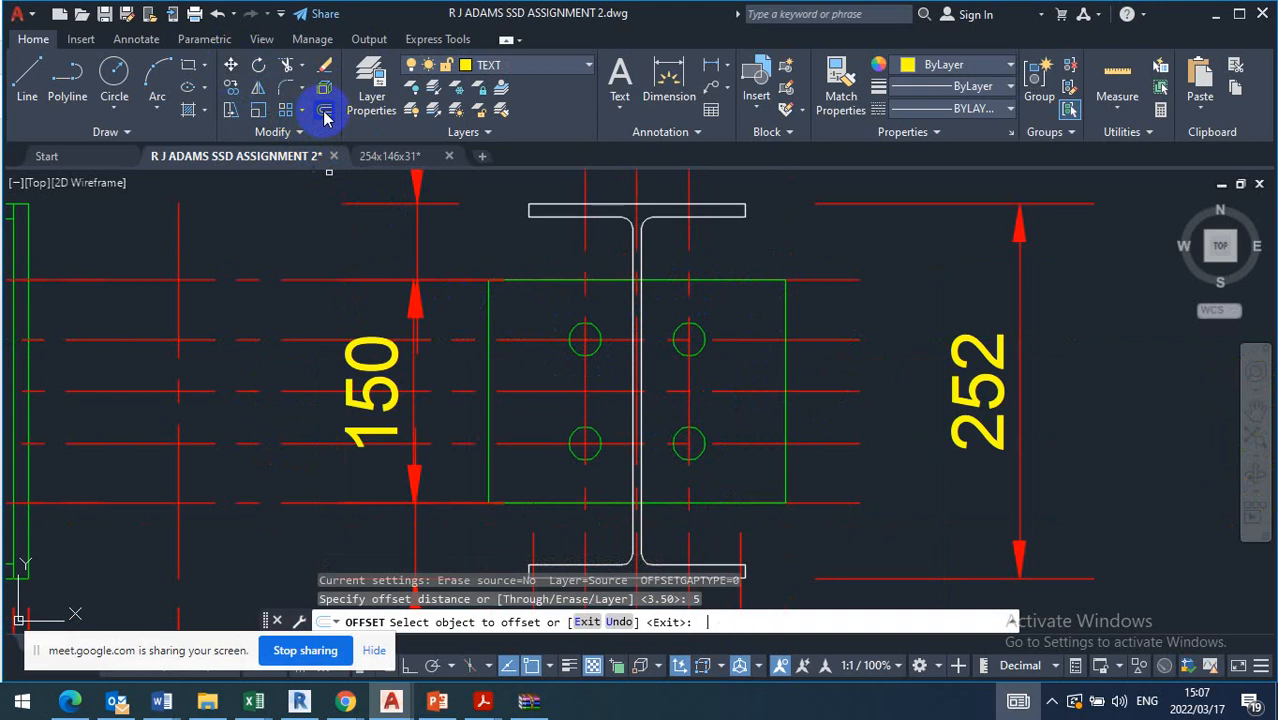
click(690, 379)
click(756, 371)
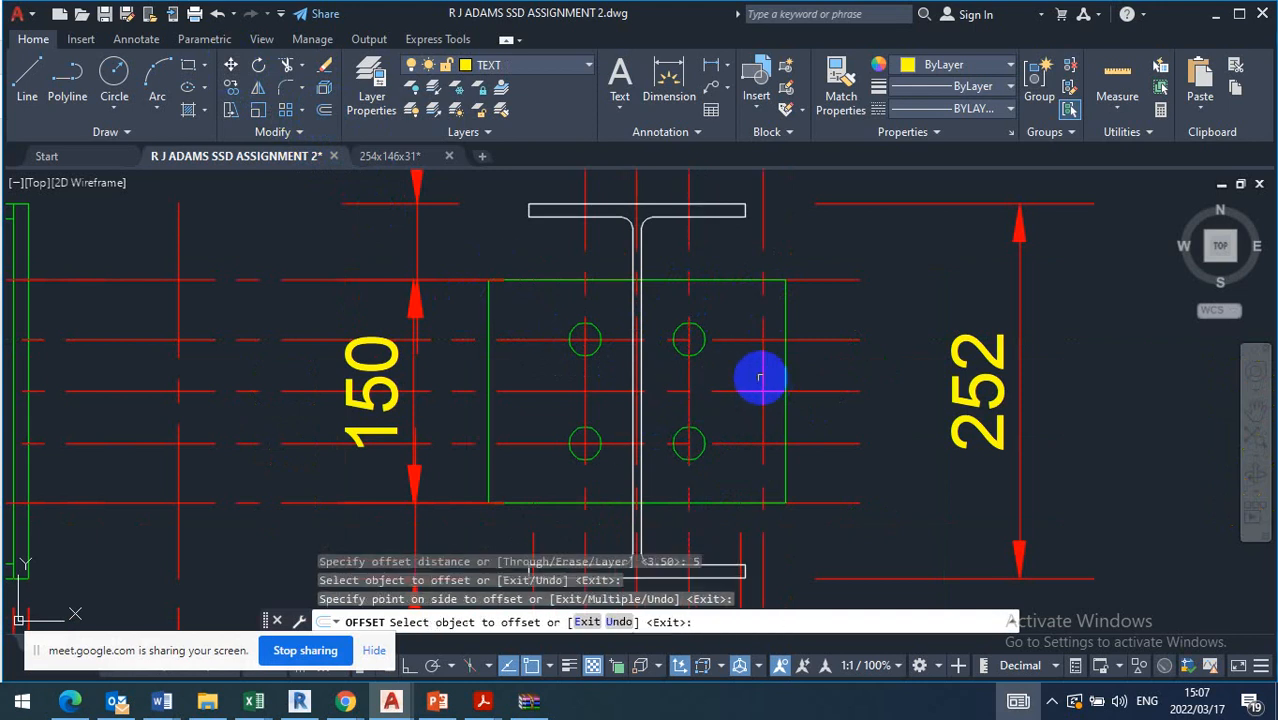
click(585, 372)
click(533, 370)
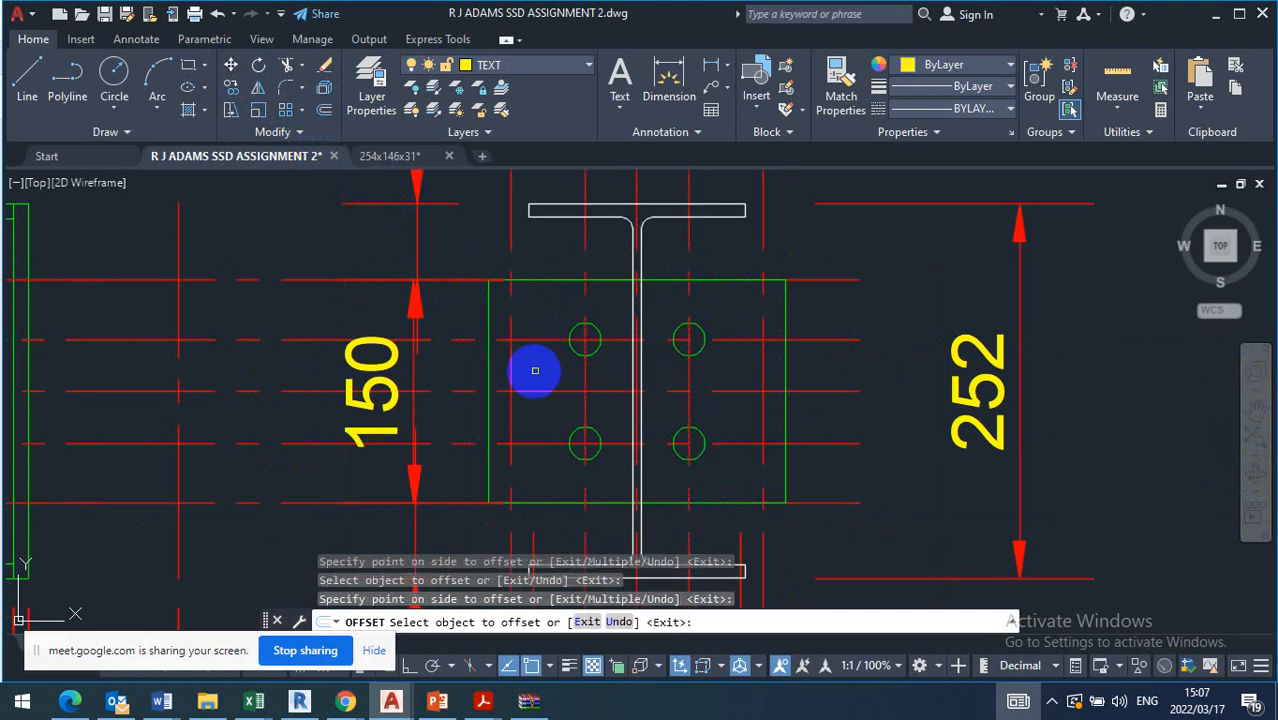
key(Escape)
Stretch the end plate's left and right edges inwards onto the offset lines 5 outside the bolt hole columns
click(494, 393)
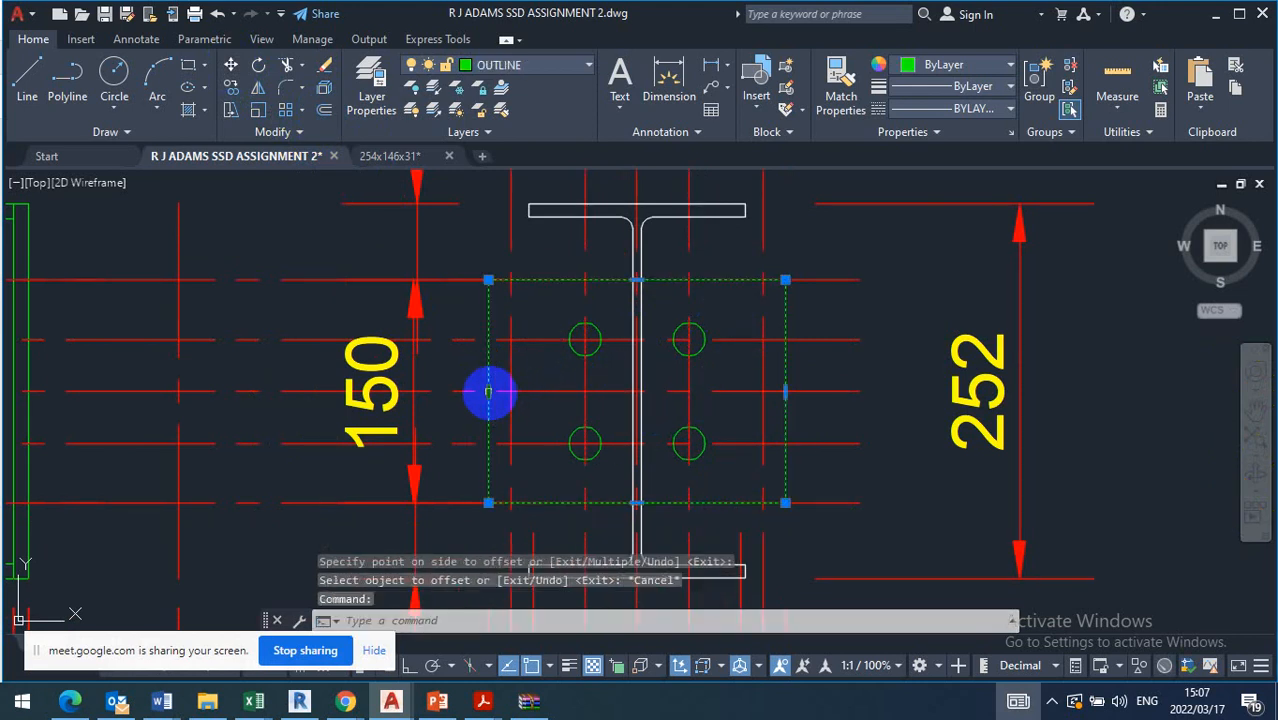
click(488, 392)
click(511, 391)
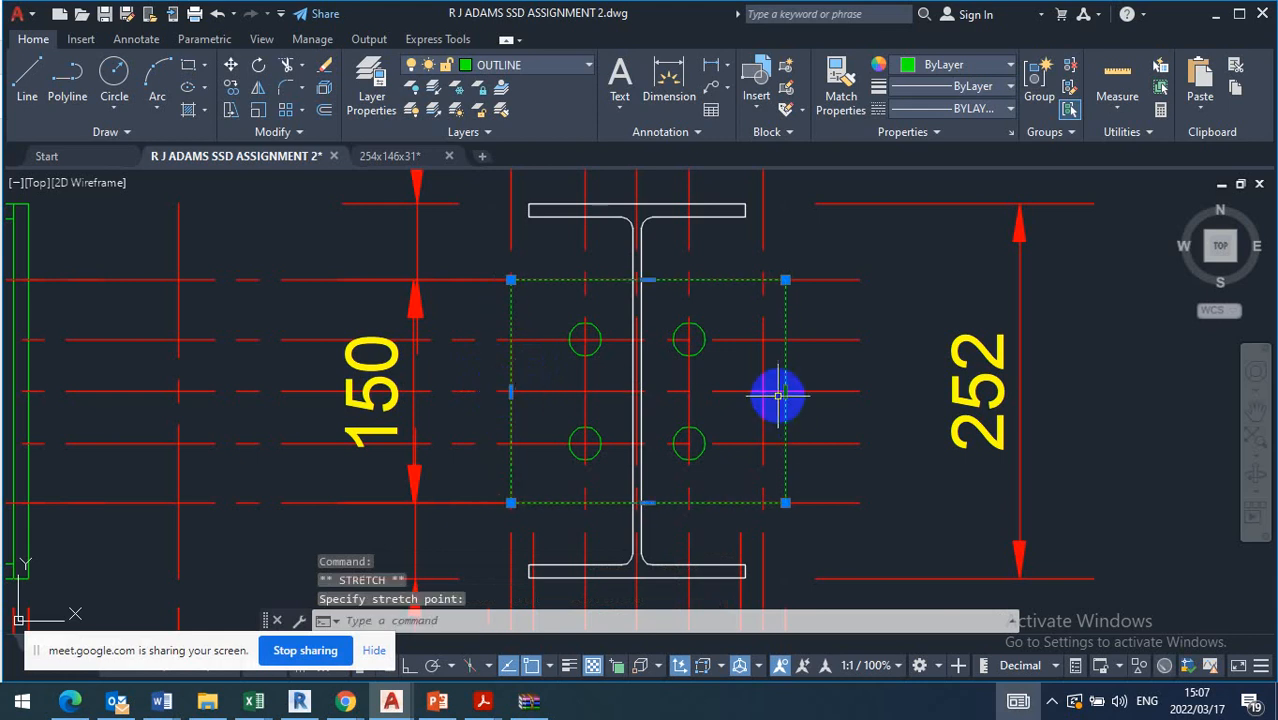
click(762, 391)
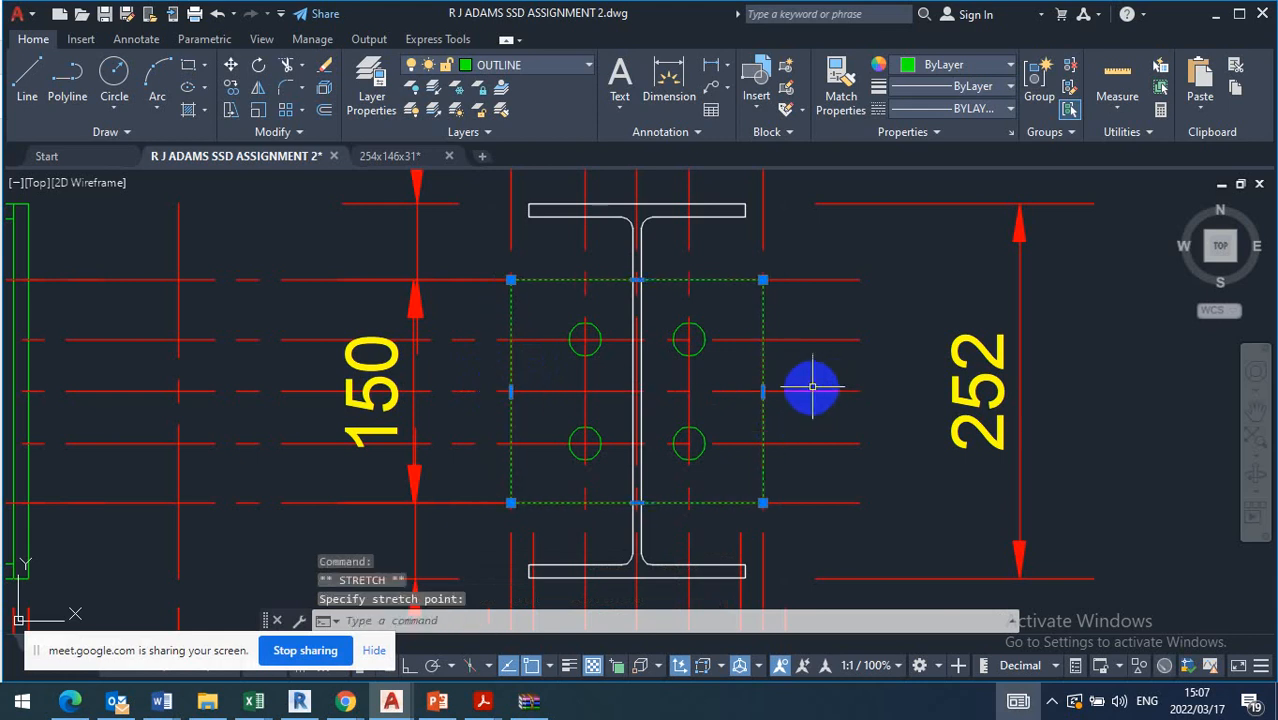
key(Escape)
Erase the two long horizontal construction lines running along the end plate's bottom and top edges
scroll(652, 371, down, 2)
scroll(713, 471, down, 1)
scroll(693, 499, up, 1)
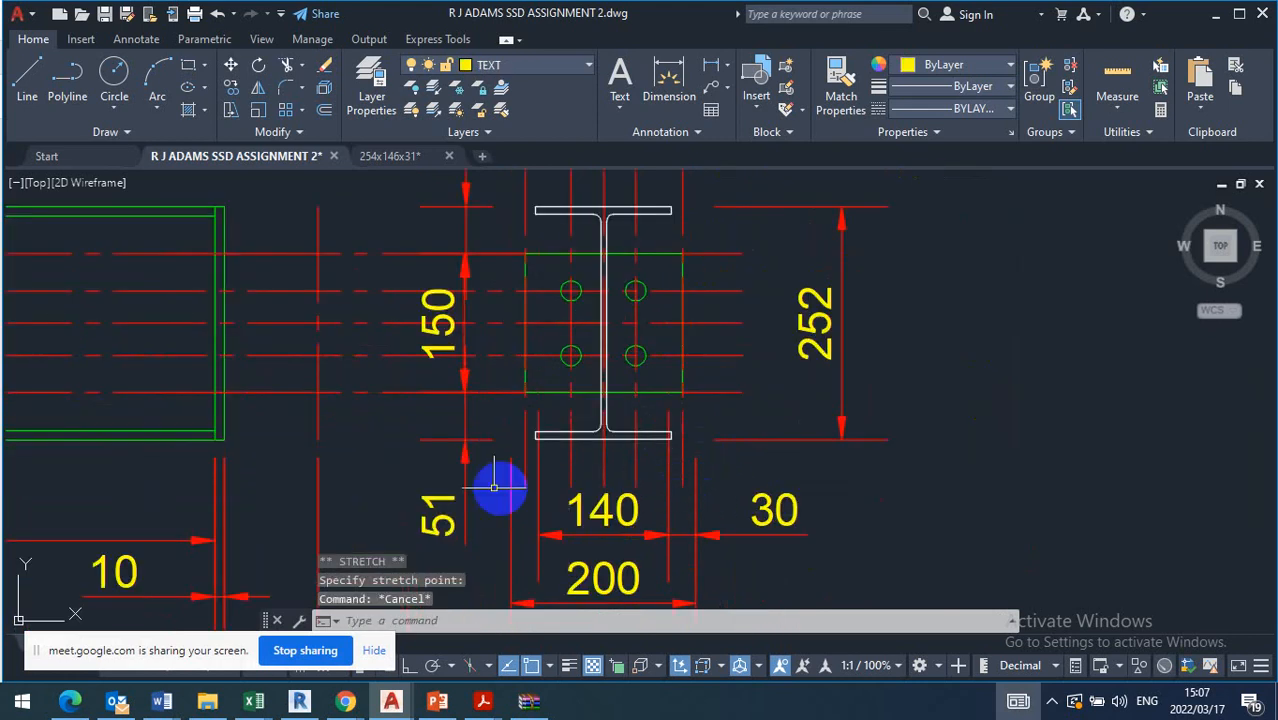
middle_drag(502, 485, 586, 483)
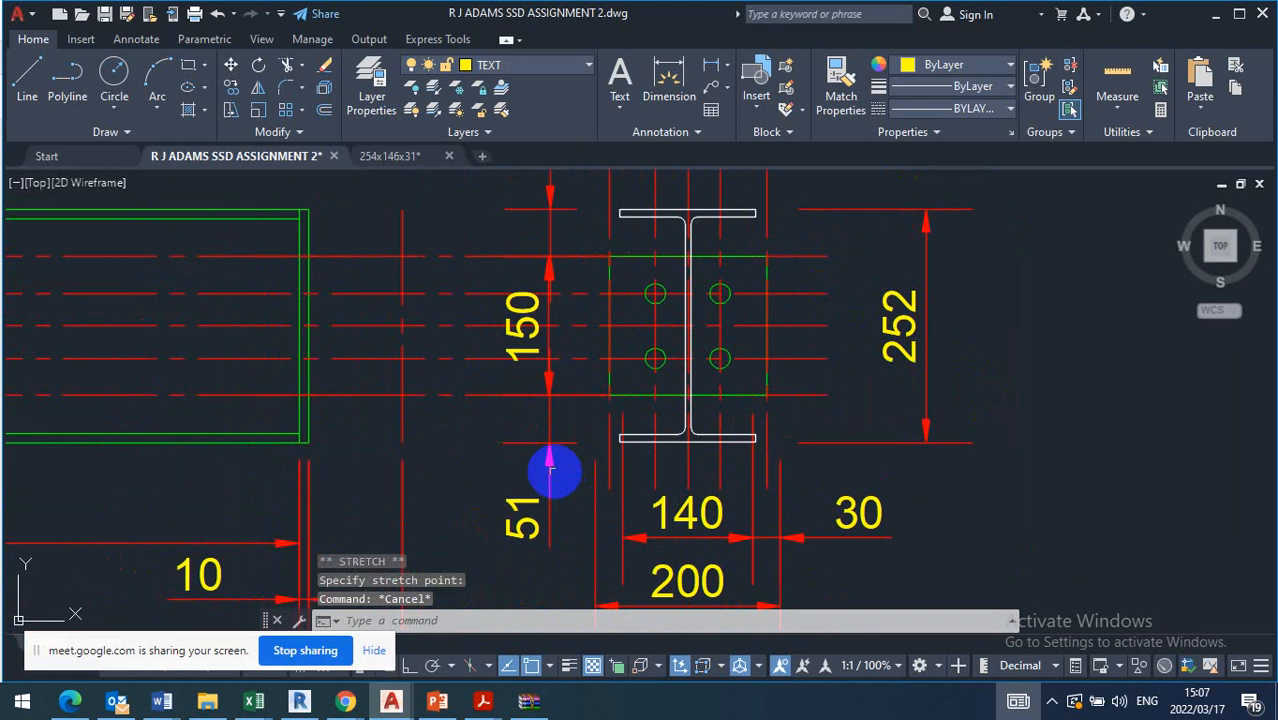
click(473, 383)
click(461, 430)
key(Delete)
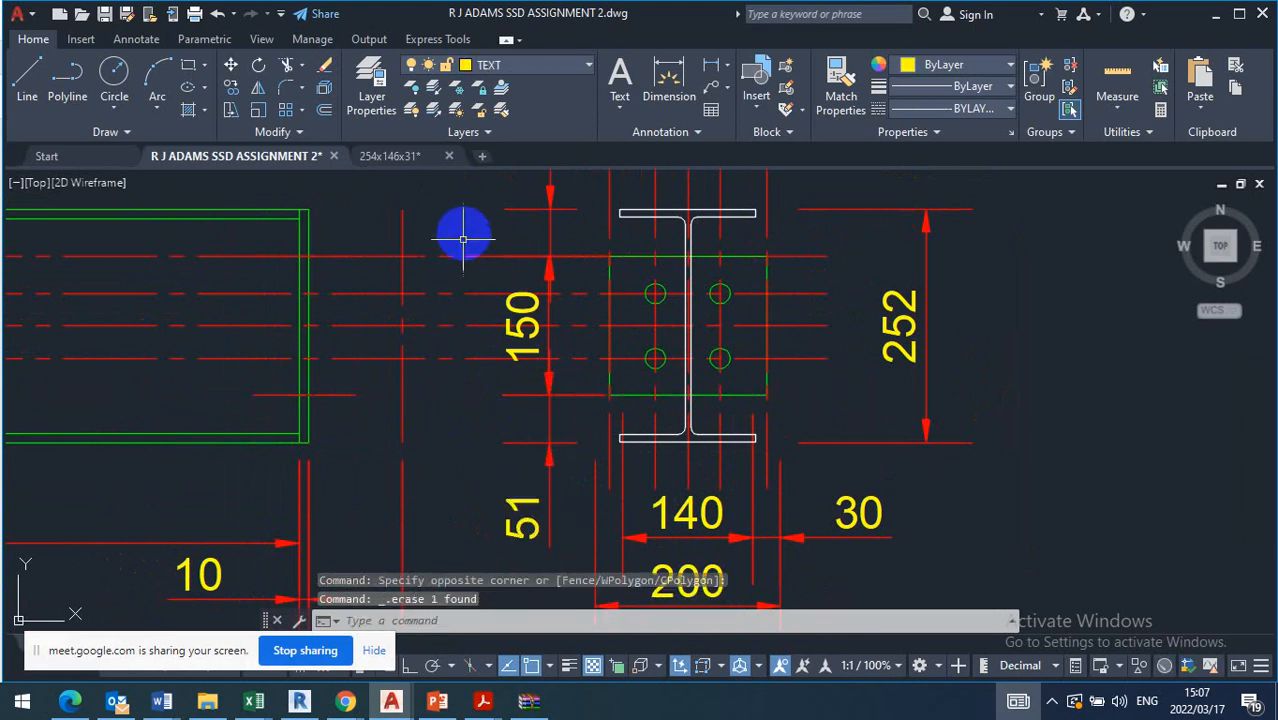
click(442, 265)
click(485, 244)
scroll(536, 251, down, 1)
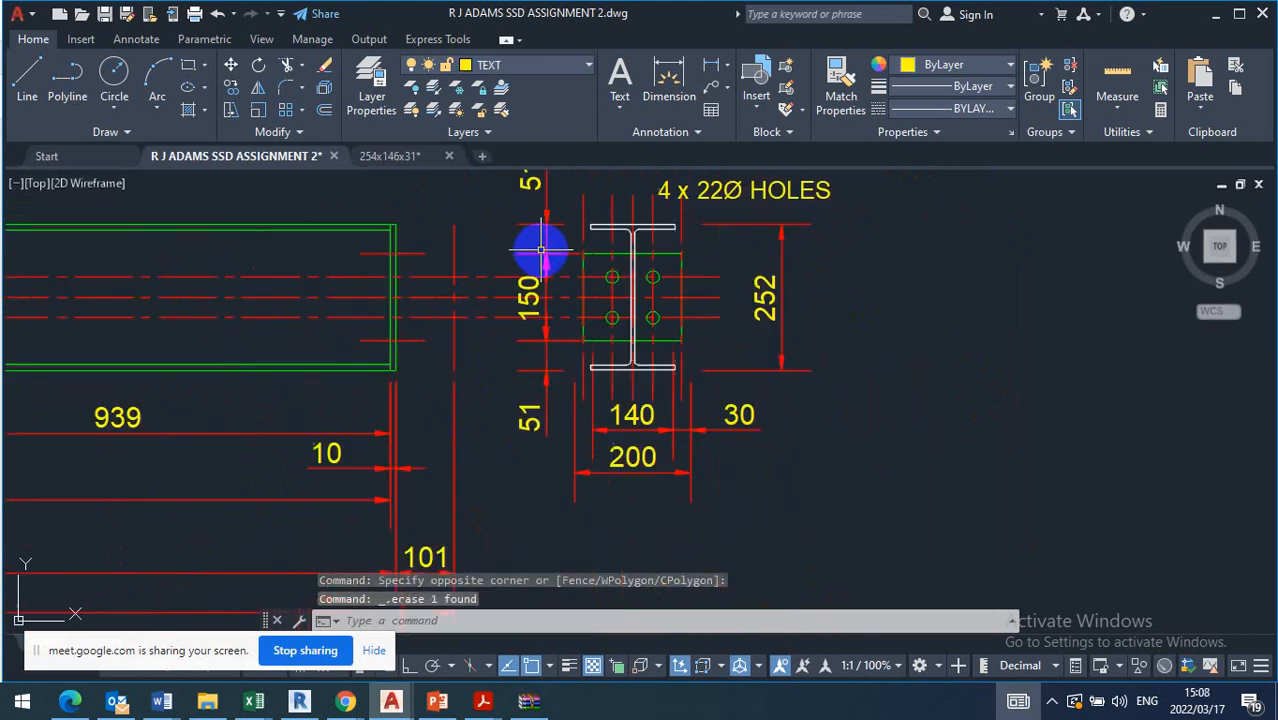
scroll(628, 320, up, 1)
click(488, 322)
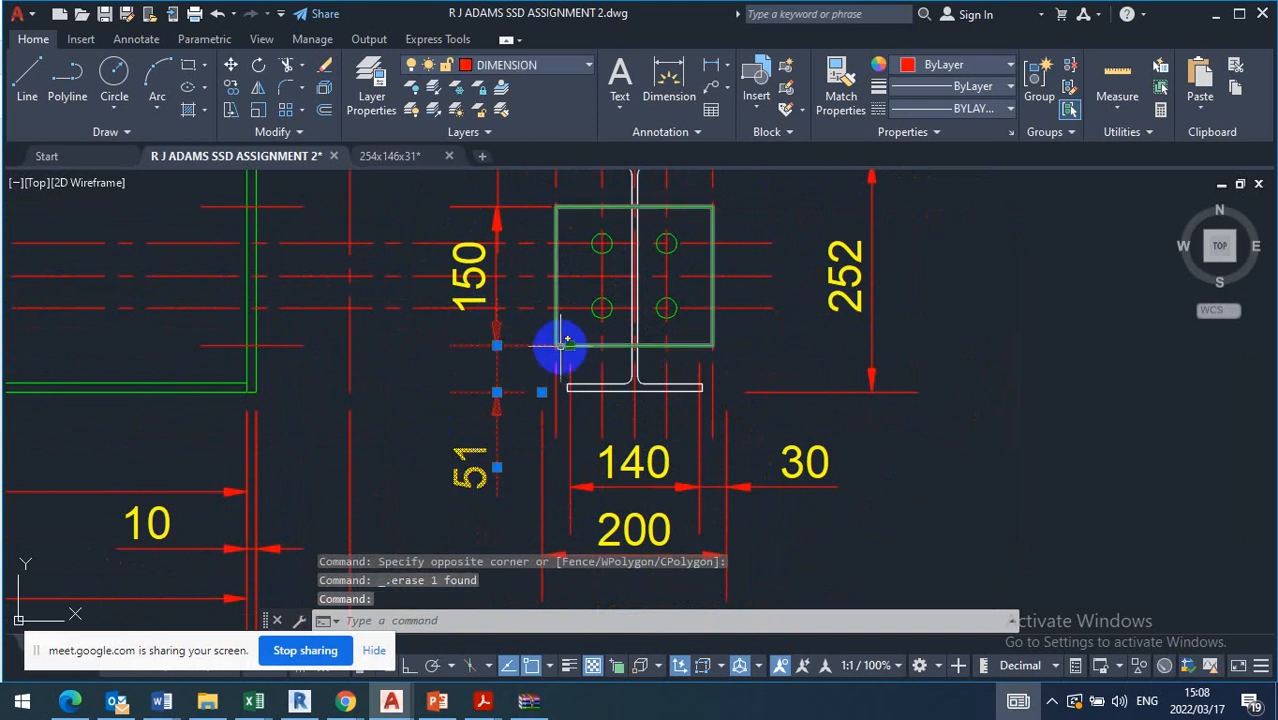
key(Escape)
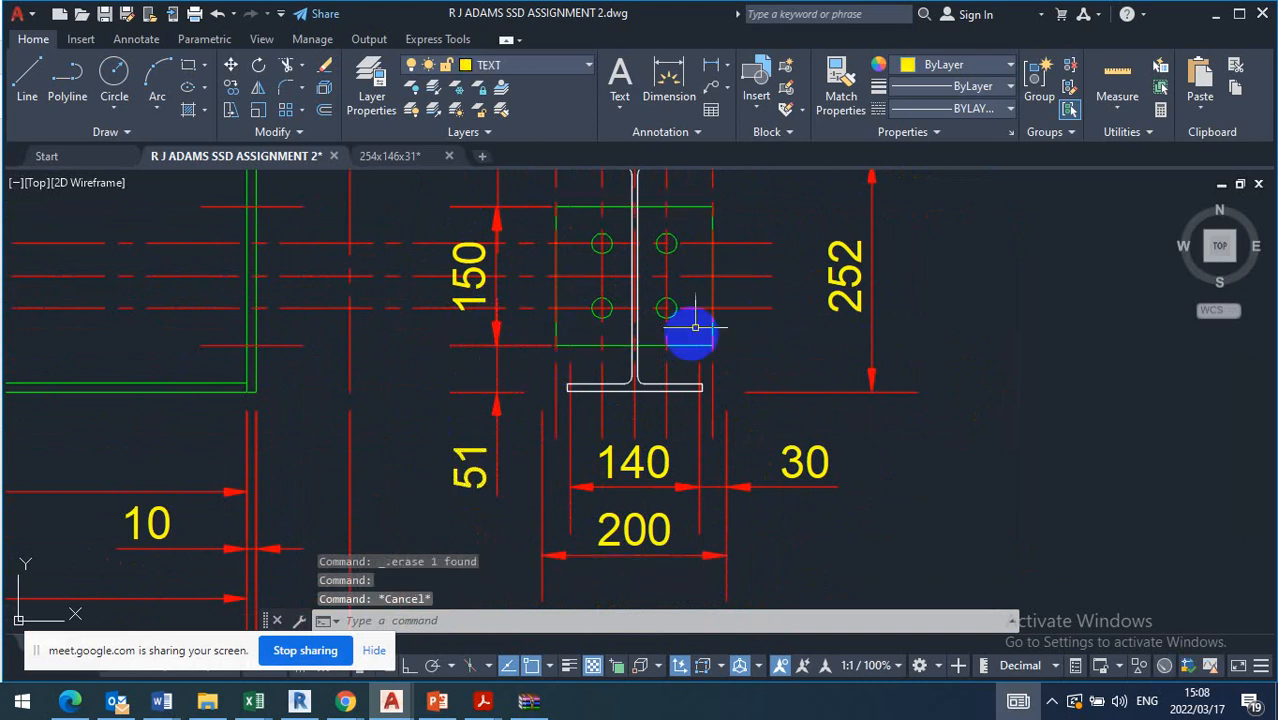
Stretch both ends of the 140 dimension below the end plate onto the centres of the lower bolt holes
scroll(690, 318, down, 1)
scroll(598, 447, up, 1)
click(598, 447)
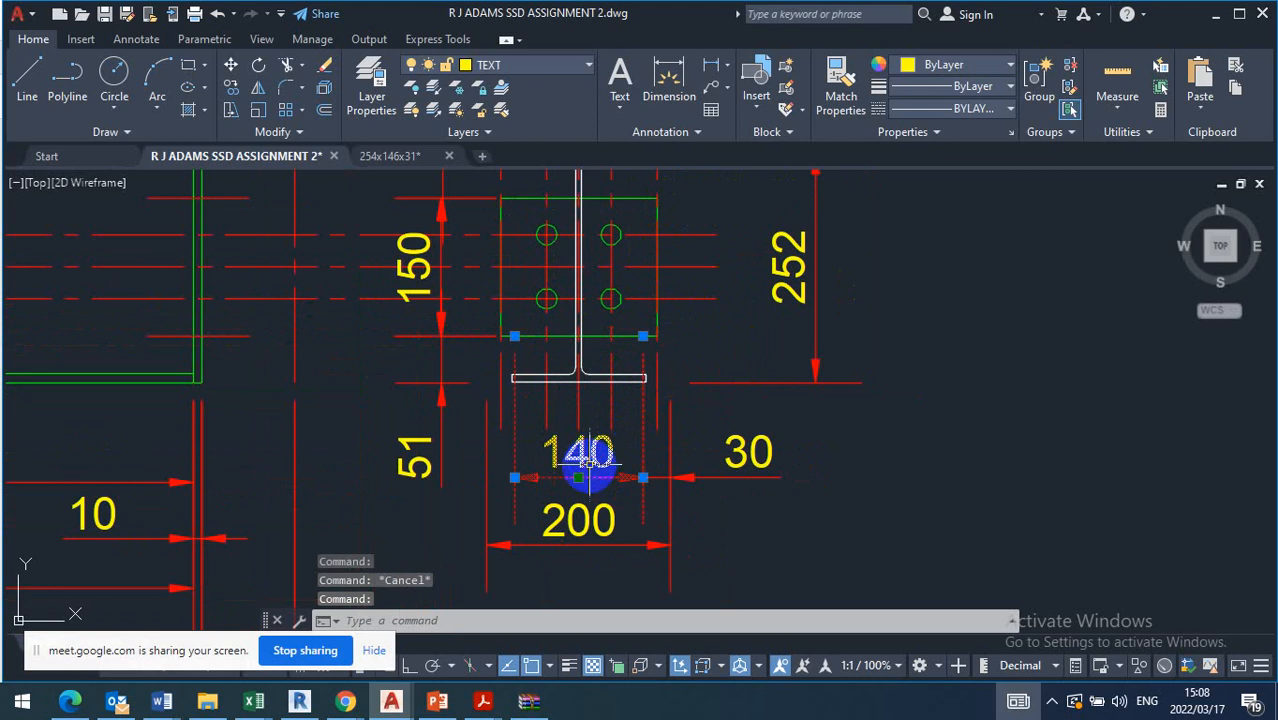
click(514, 336)
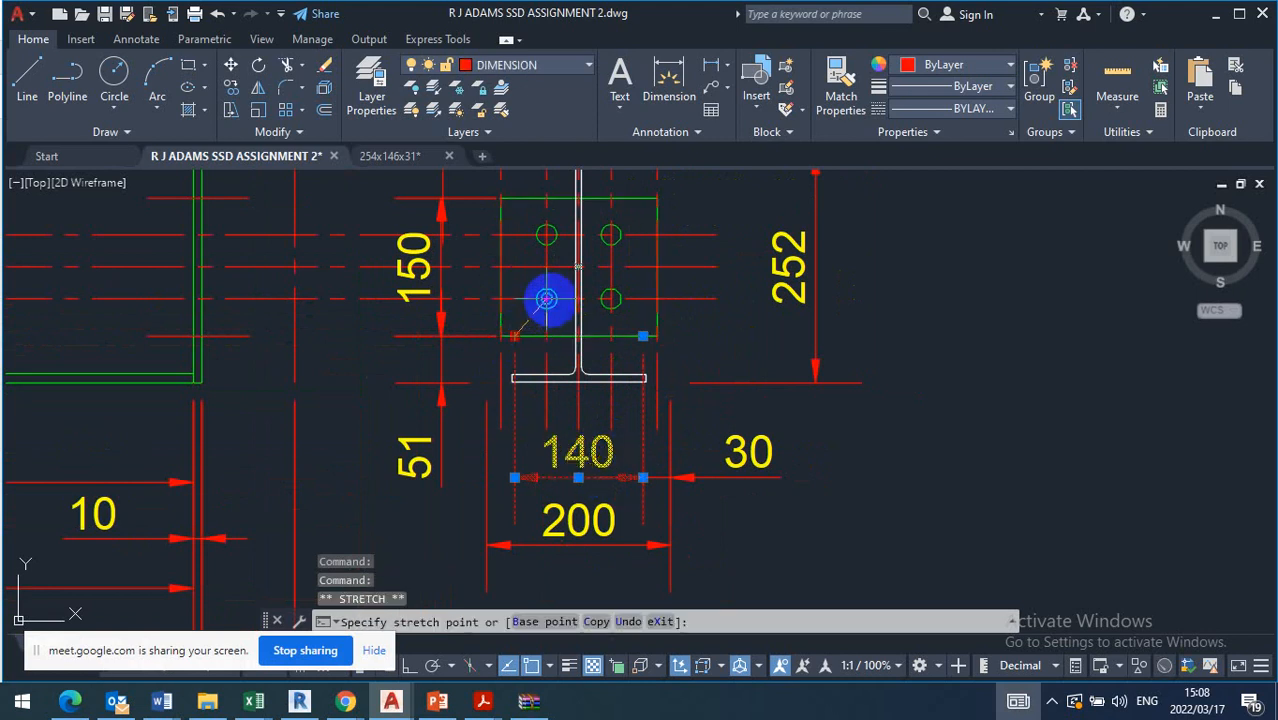
click(546, 298)
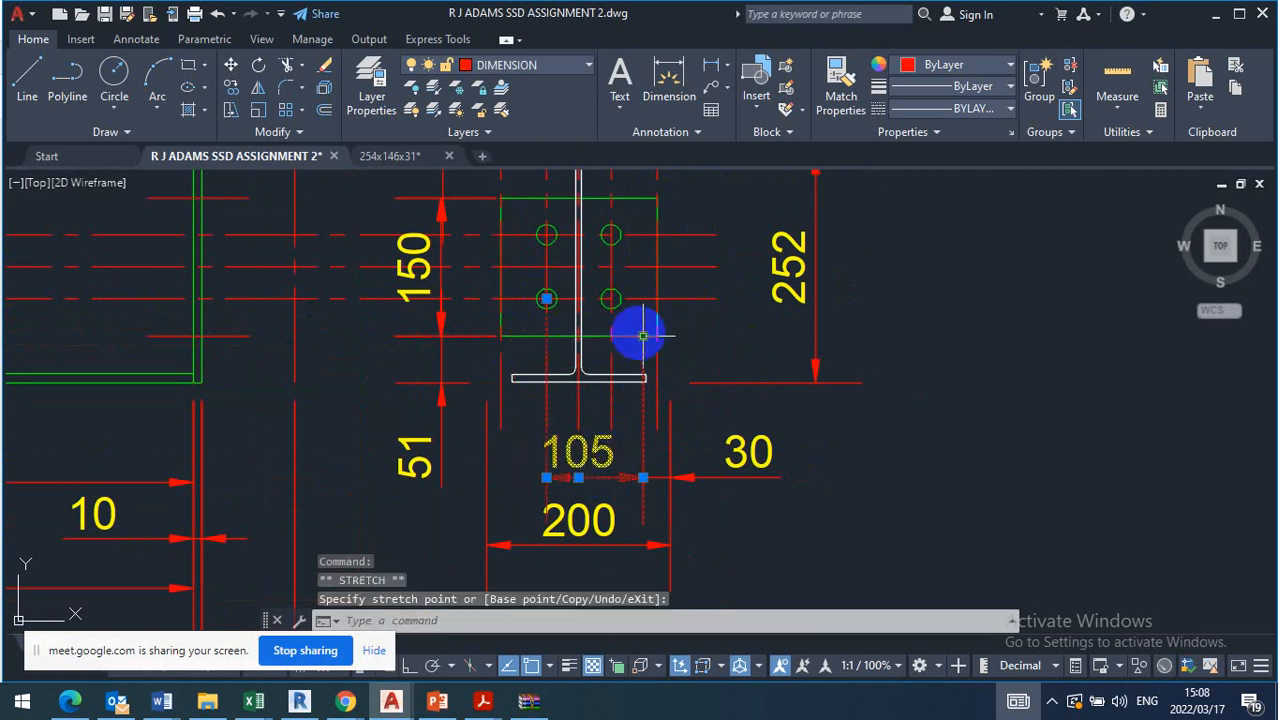
scroll(609, 307, up, 6)
click(607, 247)
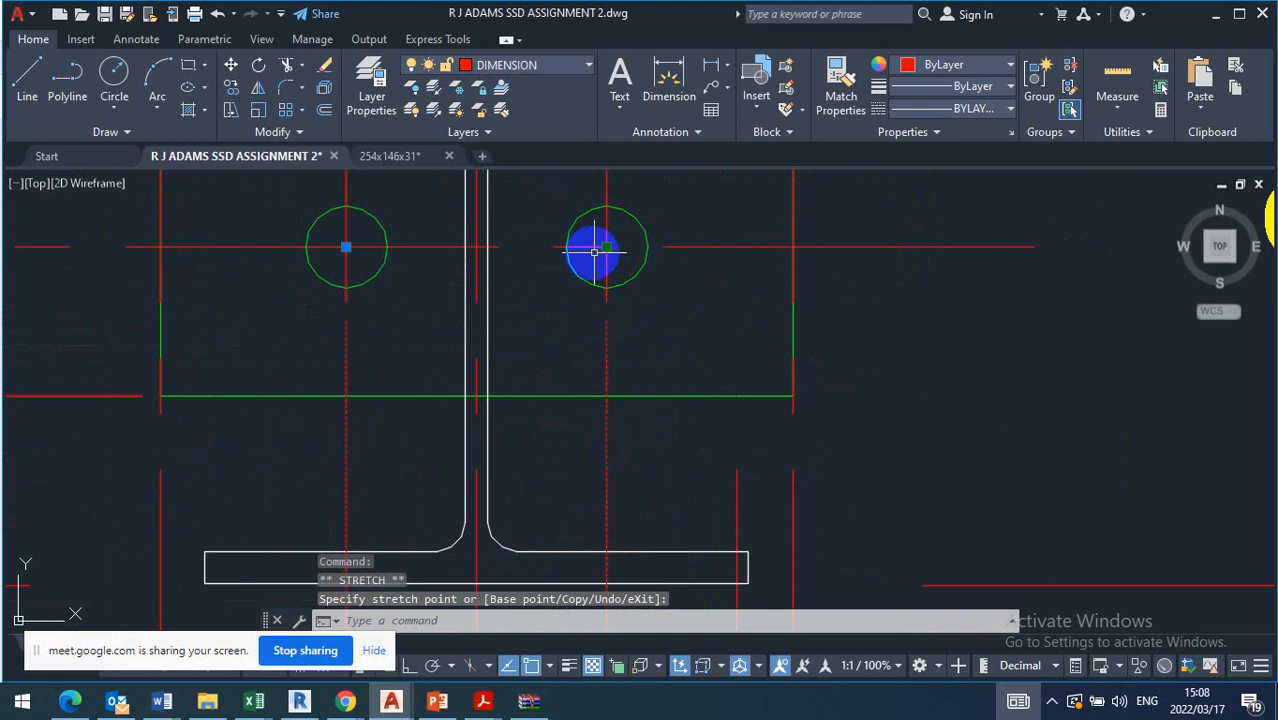
scroll(580, 250, down, 9)
scroll(556, 337, up, 4)
key(Escape)
scroll(635, 430, down, 3)
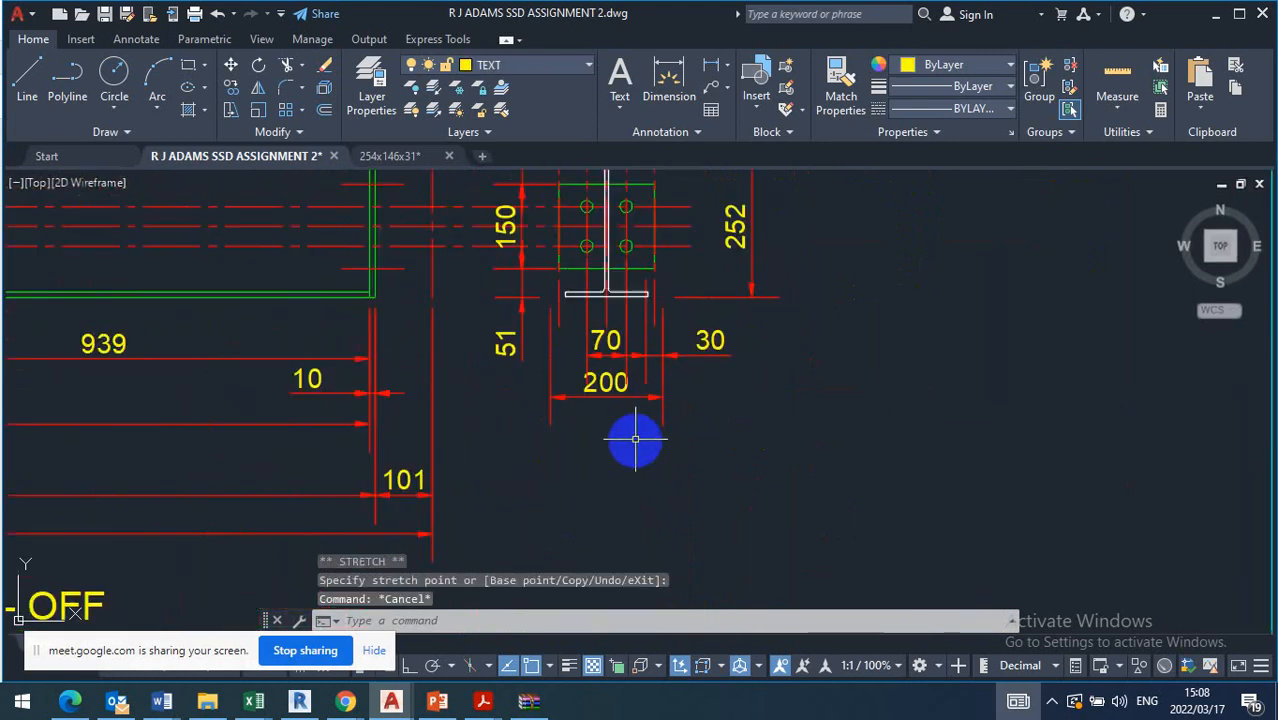
Stretch both ends of the overall 200 width dimension onto the end plate's lower corners
scroll(659, 370, up, 2)
middle_drag(652, 397, 665, 451)
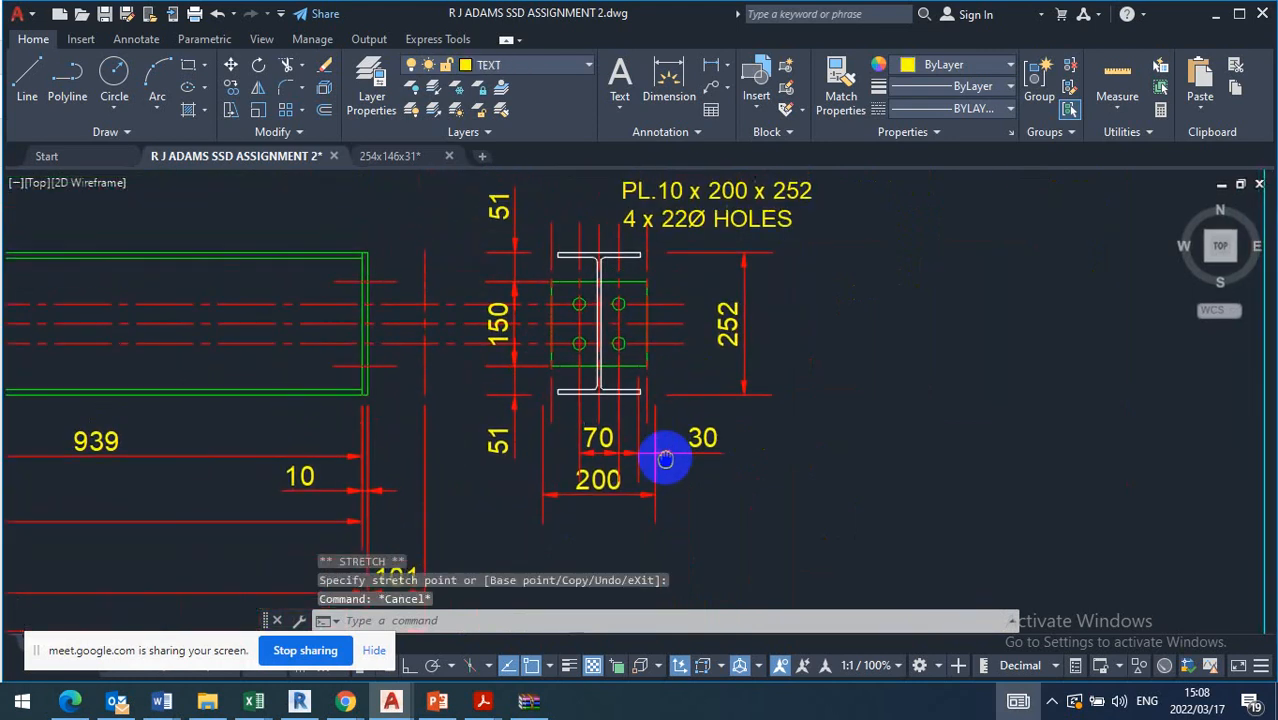
scroll(665, 451, up, 2)
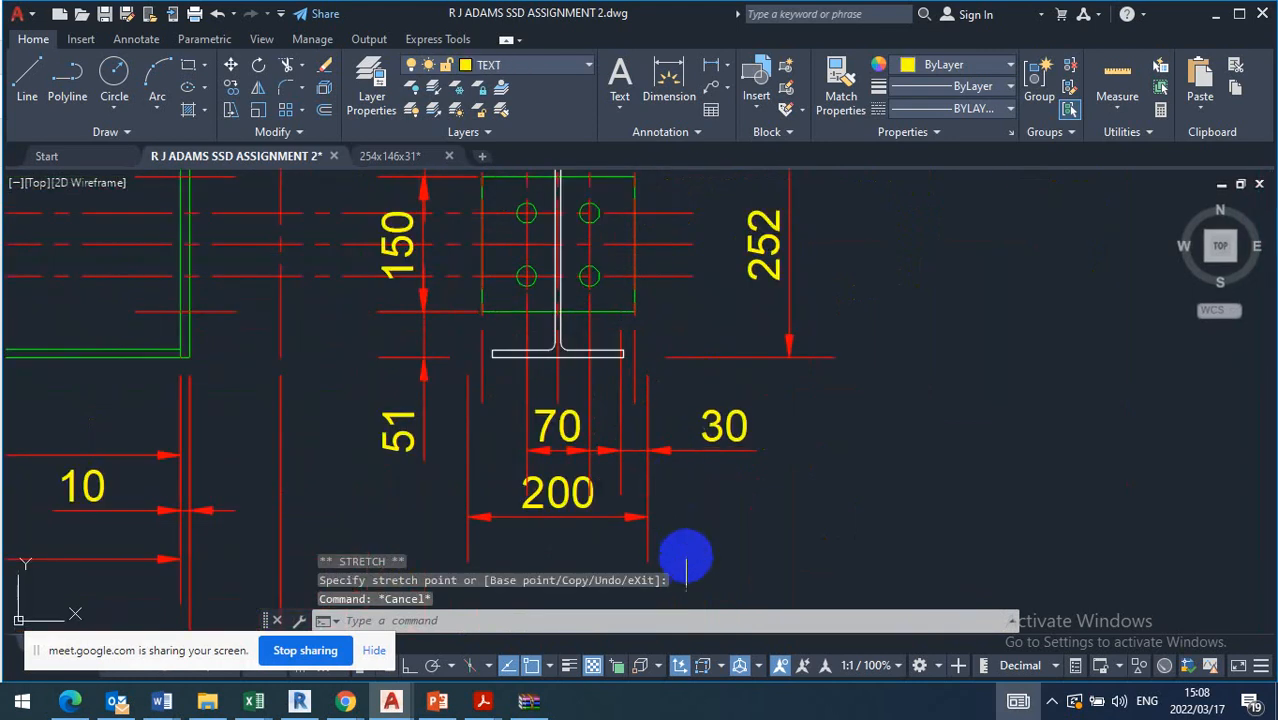
click(649, 519)
click(648, 357)
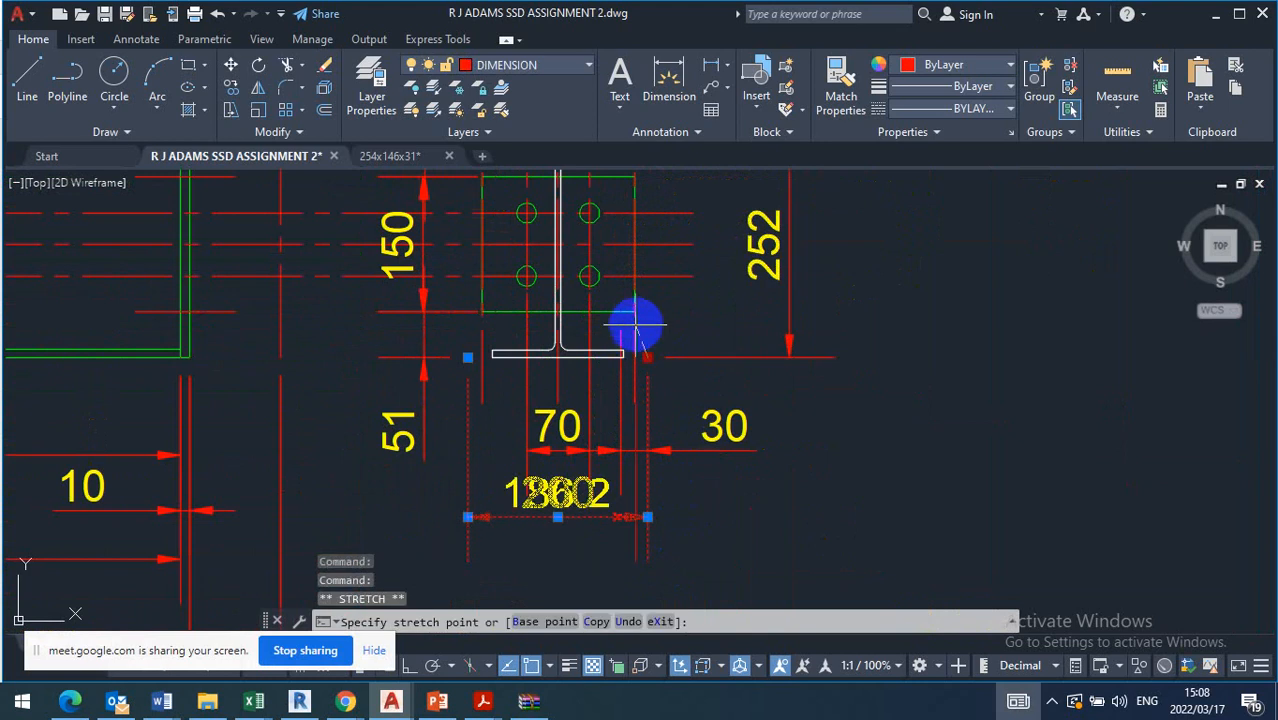
click(635, 312)
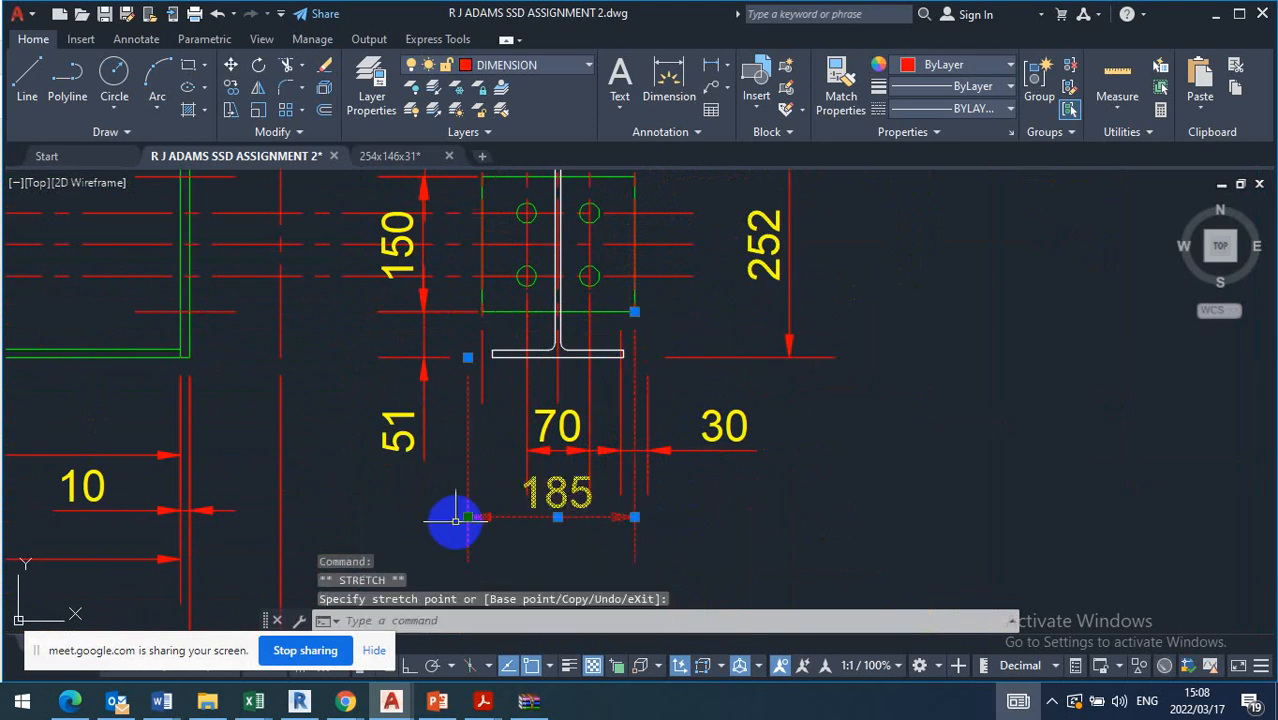
click(467, 357)
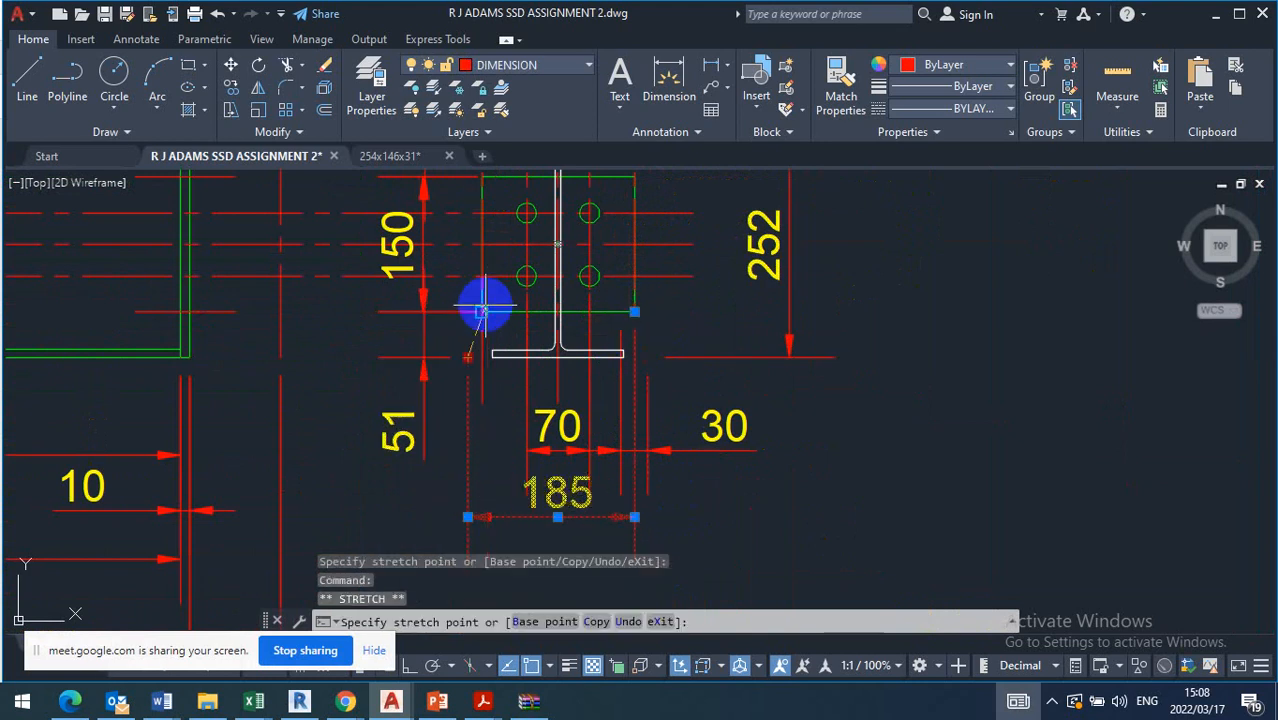
key(Escape)
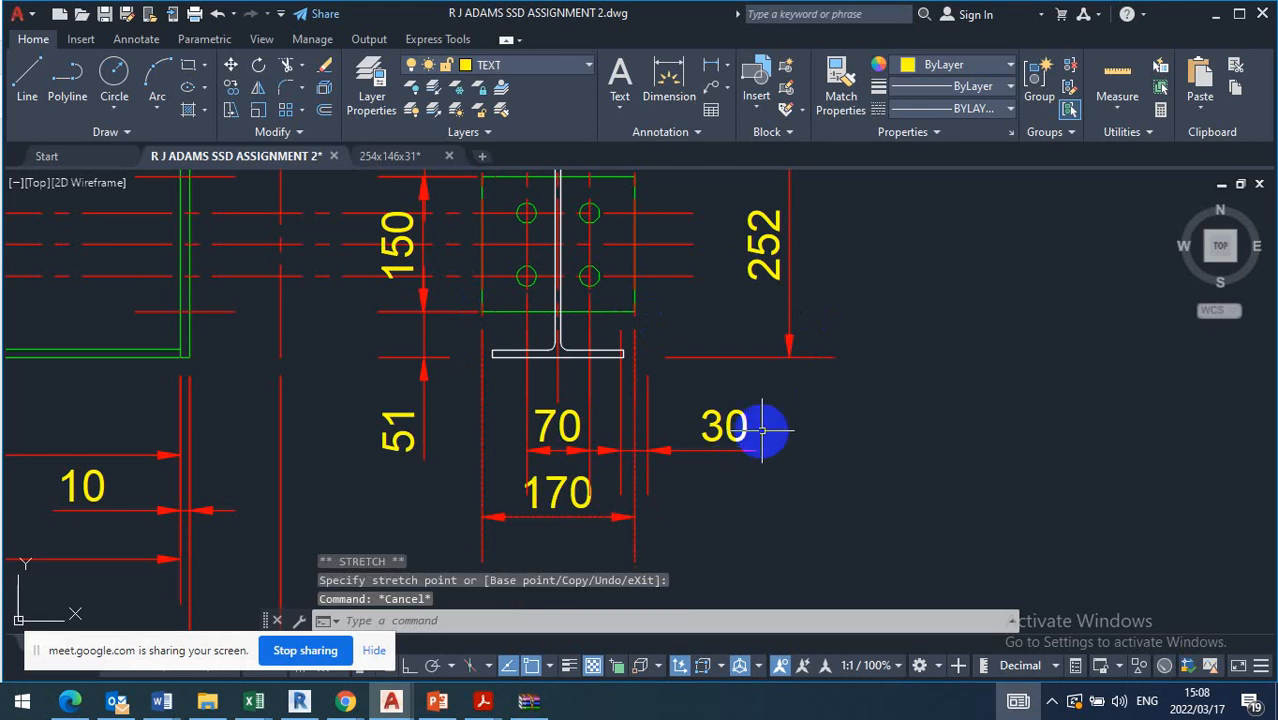
Erase the two short horizontal construction lines crossing the end plate in the beam elevation
middle_drag(762, 430, 796, 508)
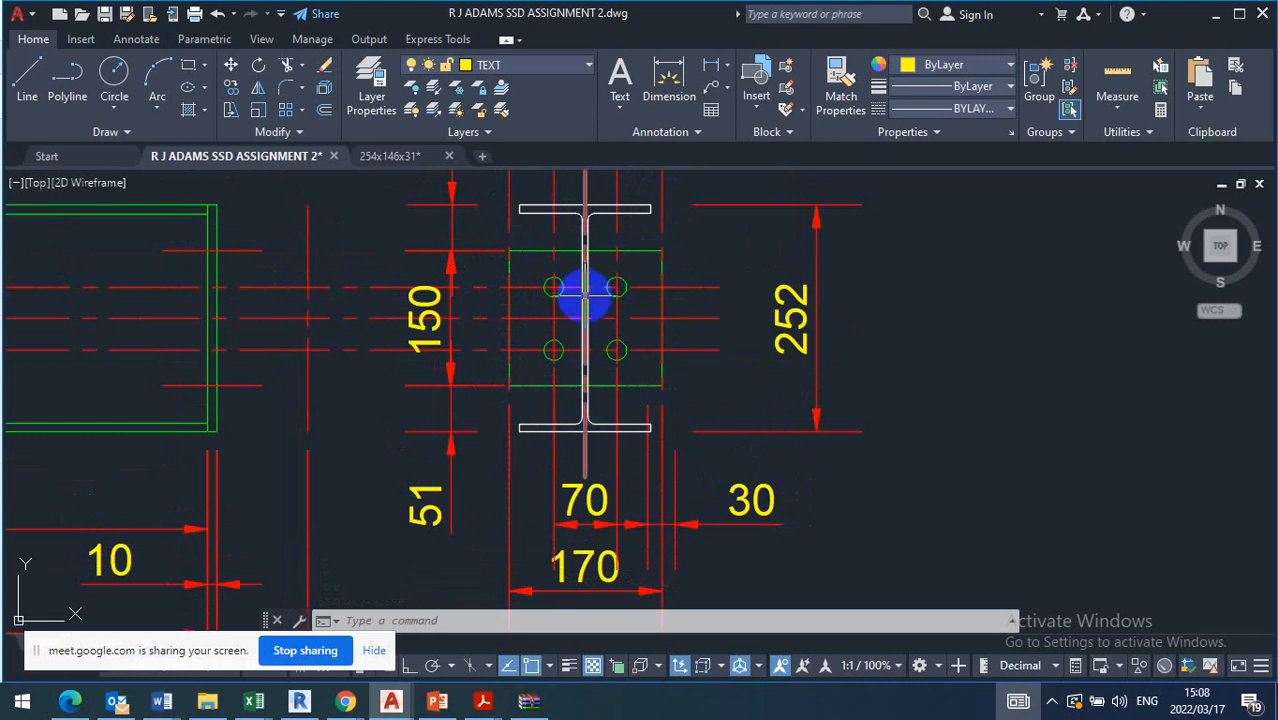
click(243, 249)
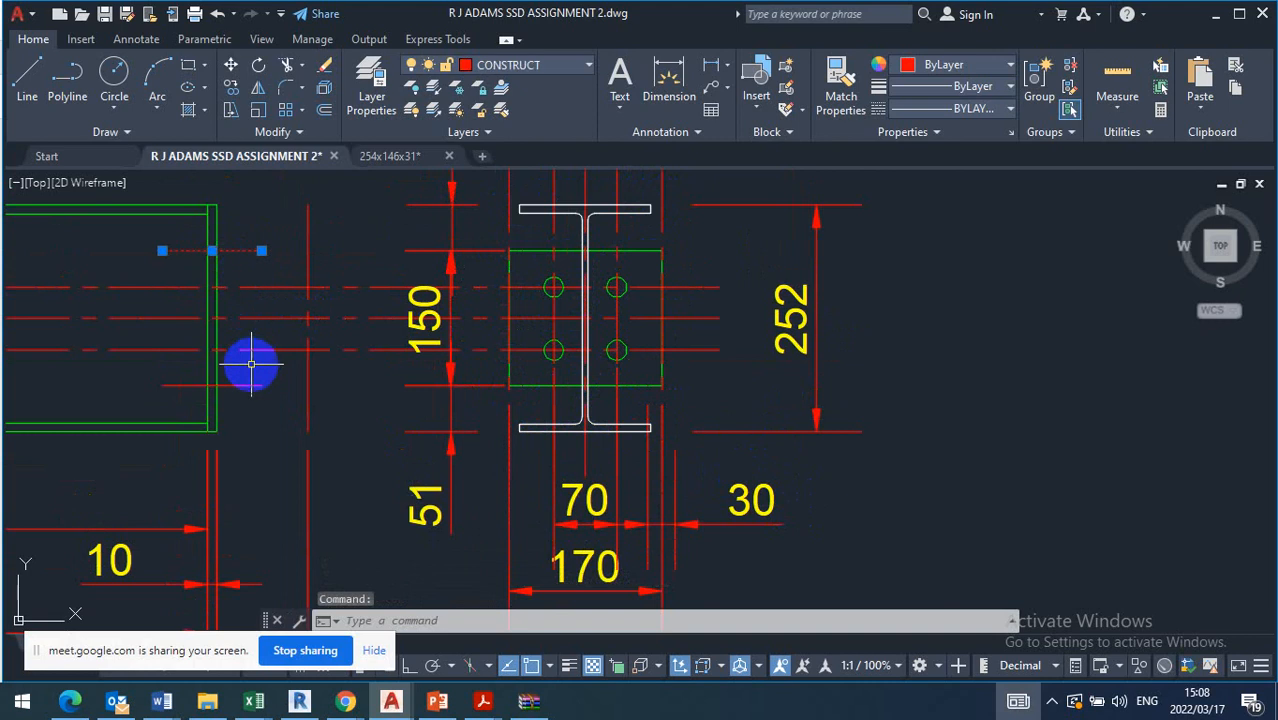
click(252, 363)
click(248, 416)
key(Delete)
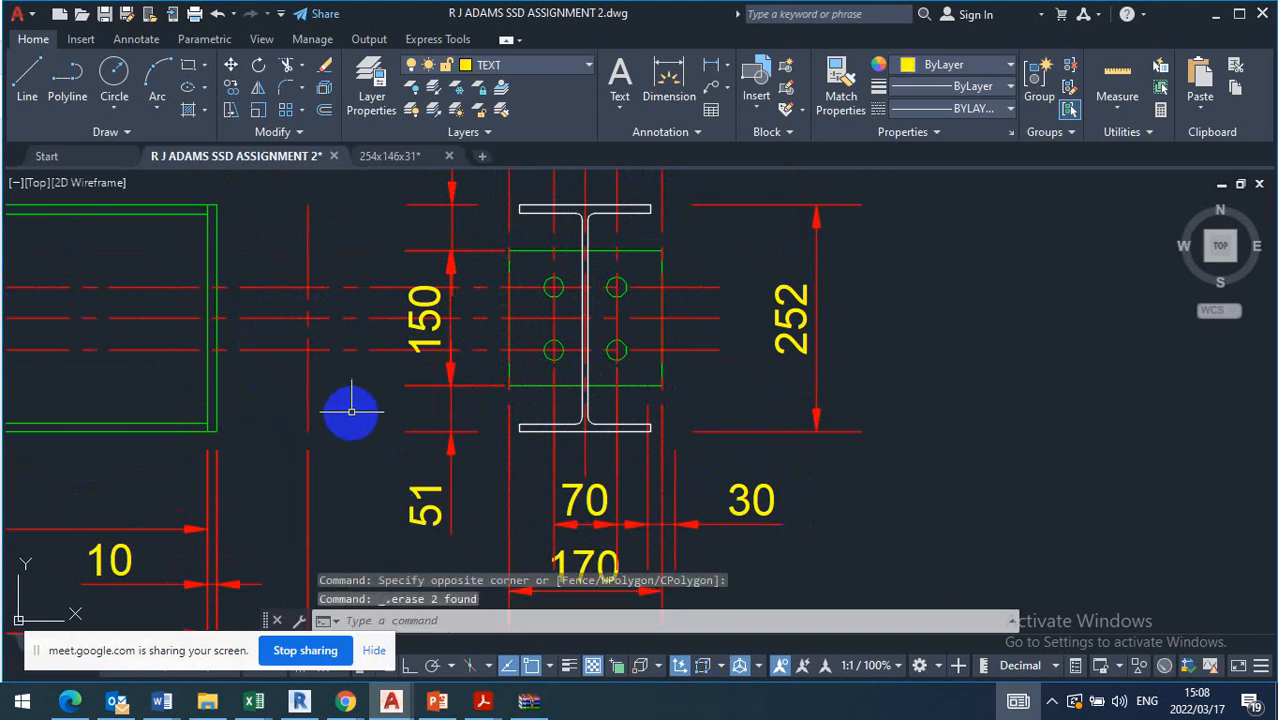
Draw a horizontal construction line through the top of the upper-left bolt hole with ortho on
click(127, 135)
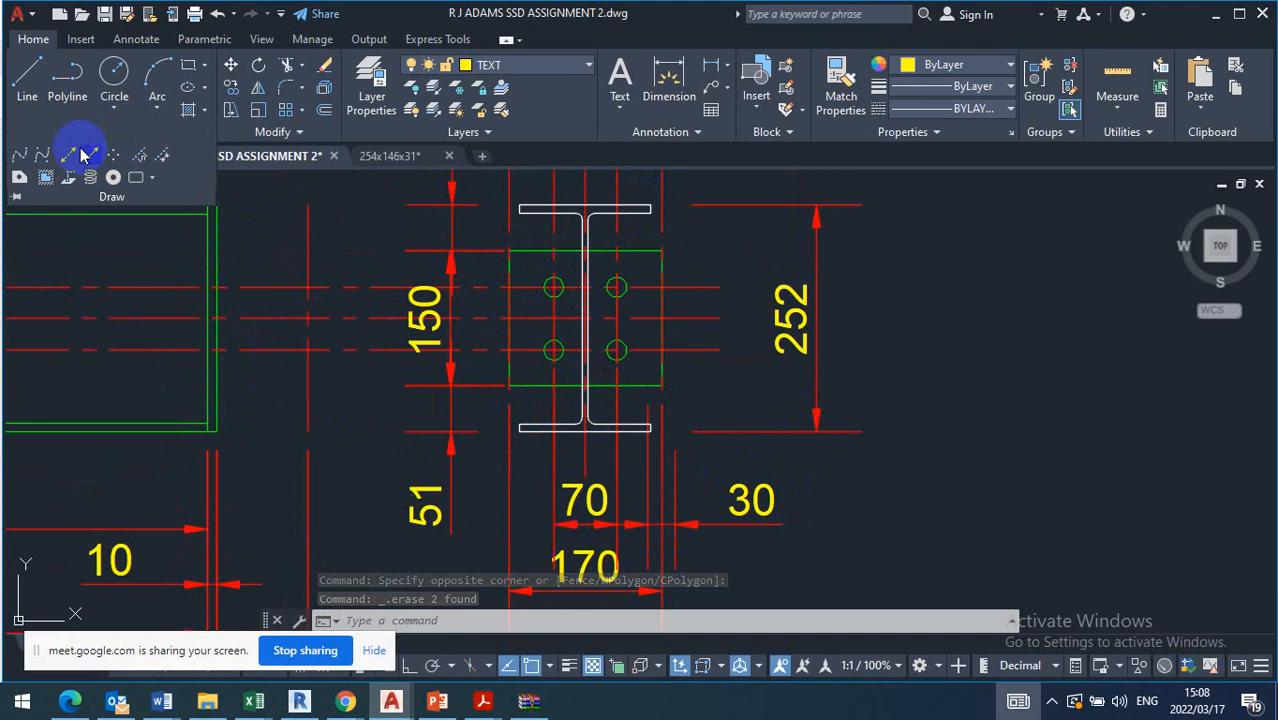
click(70, 155)
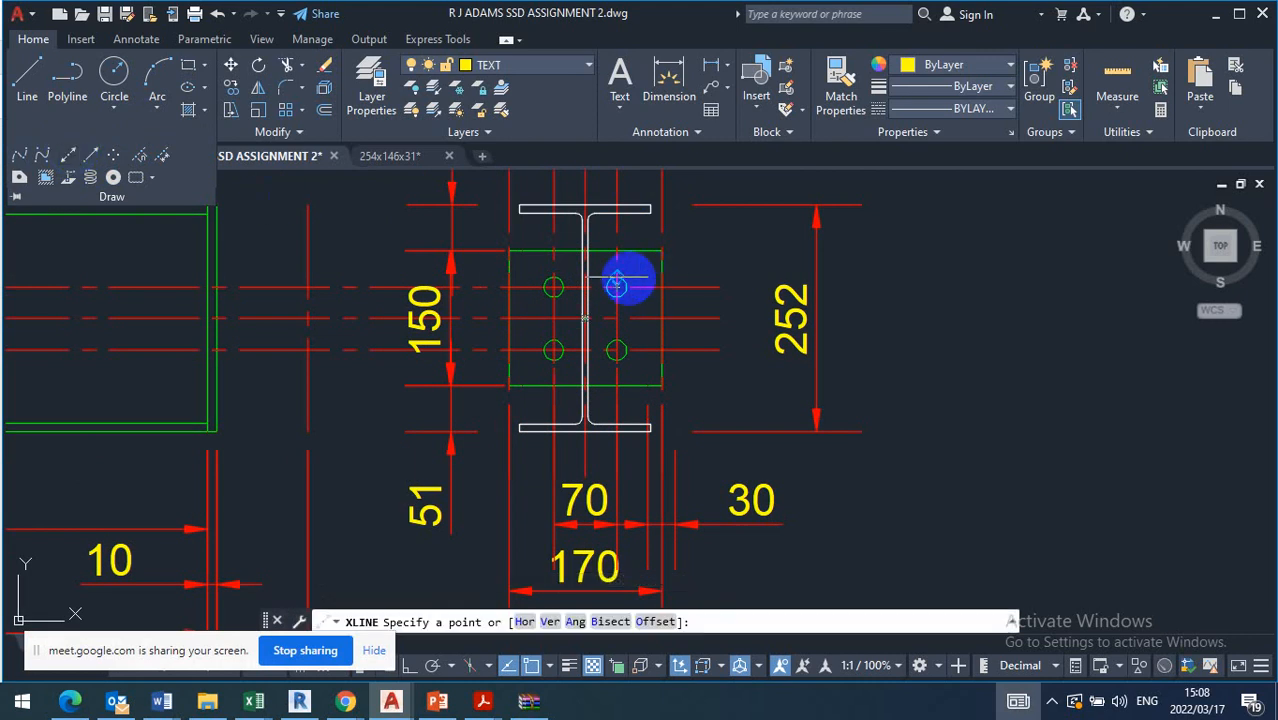
click(554, 287)
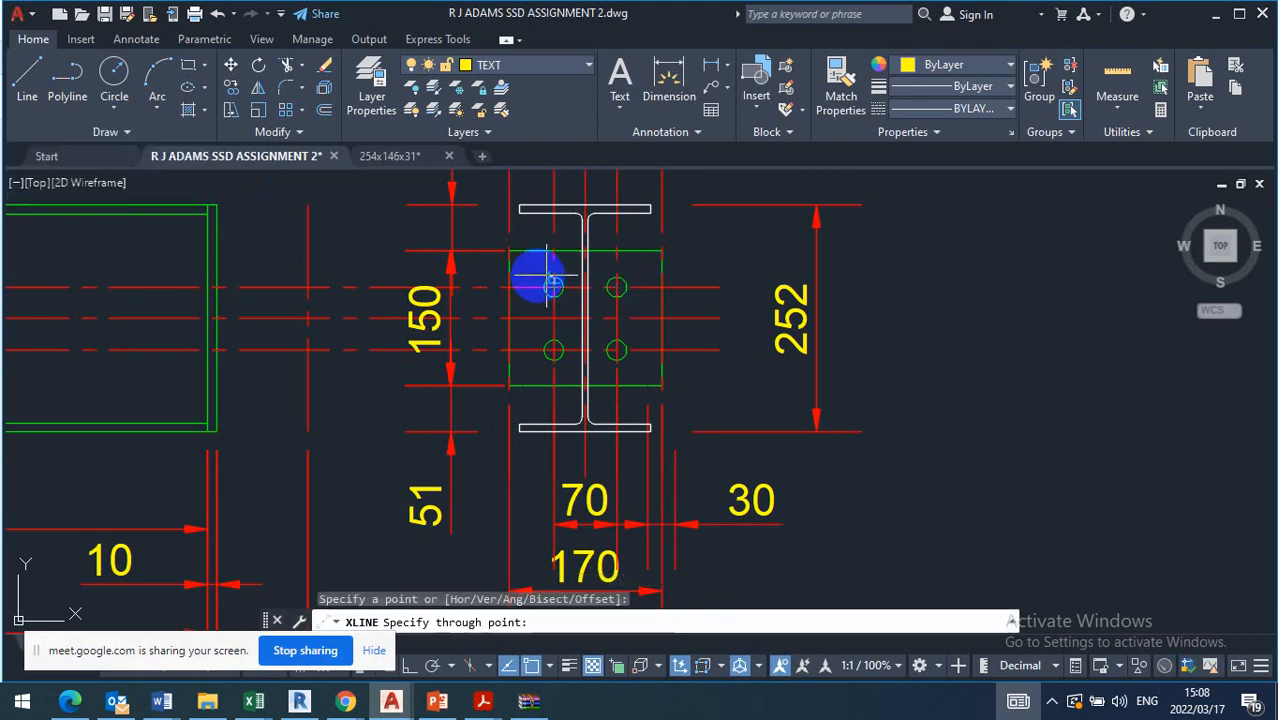
click(410, 665)
click(280, 245)
key(Escape)
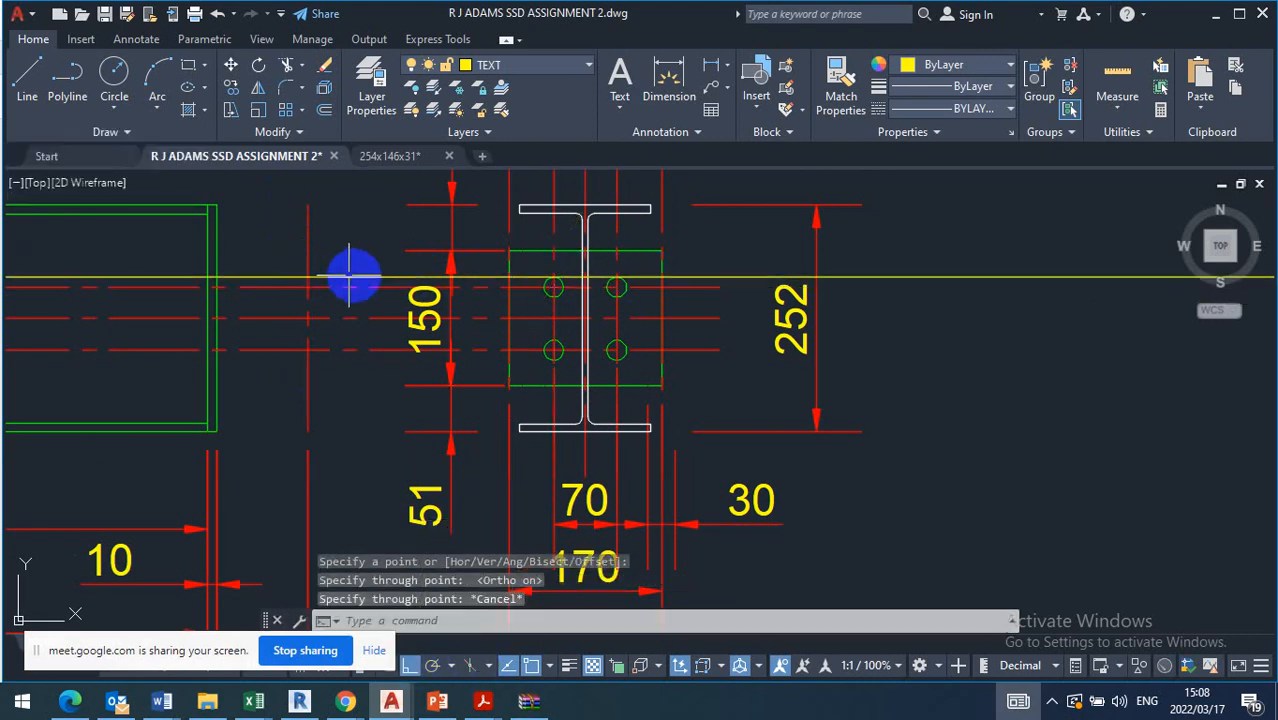
Copy the horizontal construction line to the bottom of the upper bolt hole and to the top and bottom of the lower one
click(362, 278)
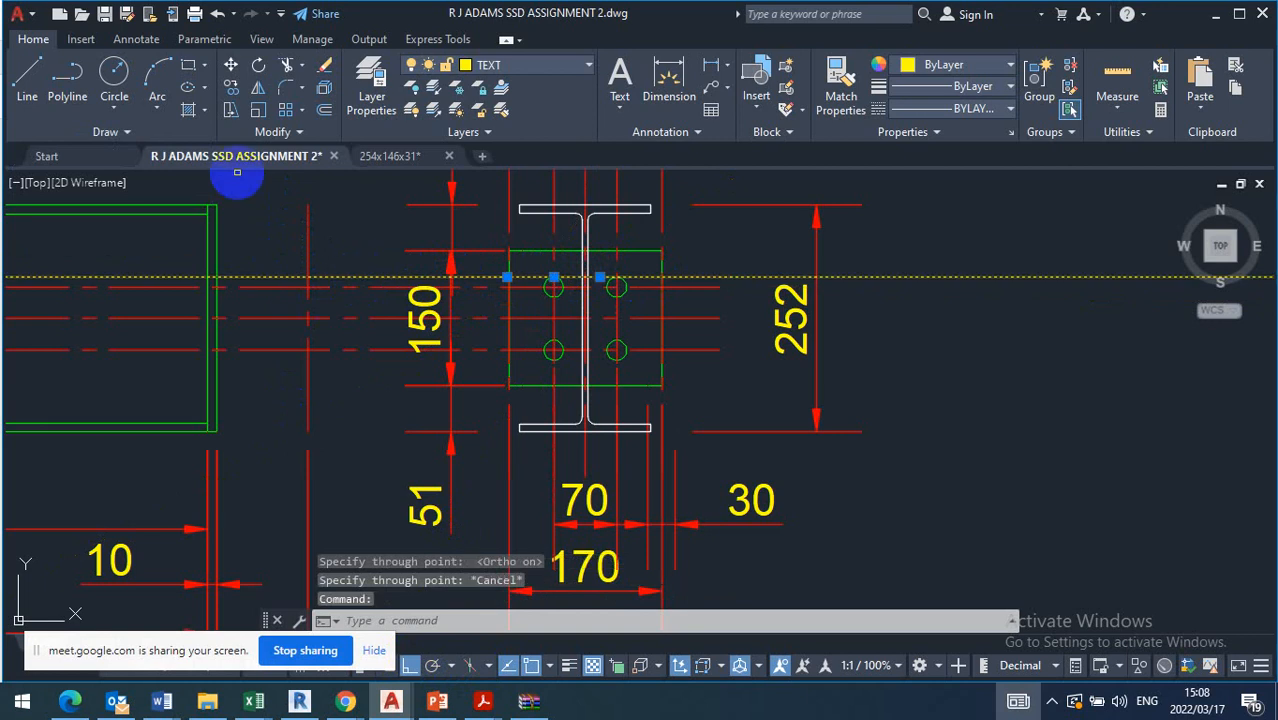
click(226, 88)
click(554, 285)
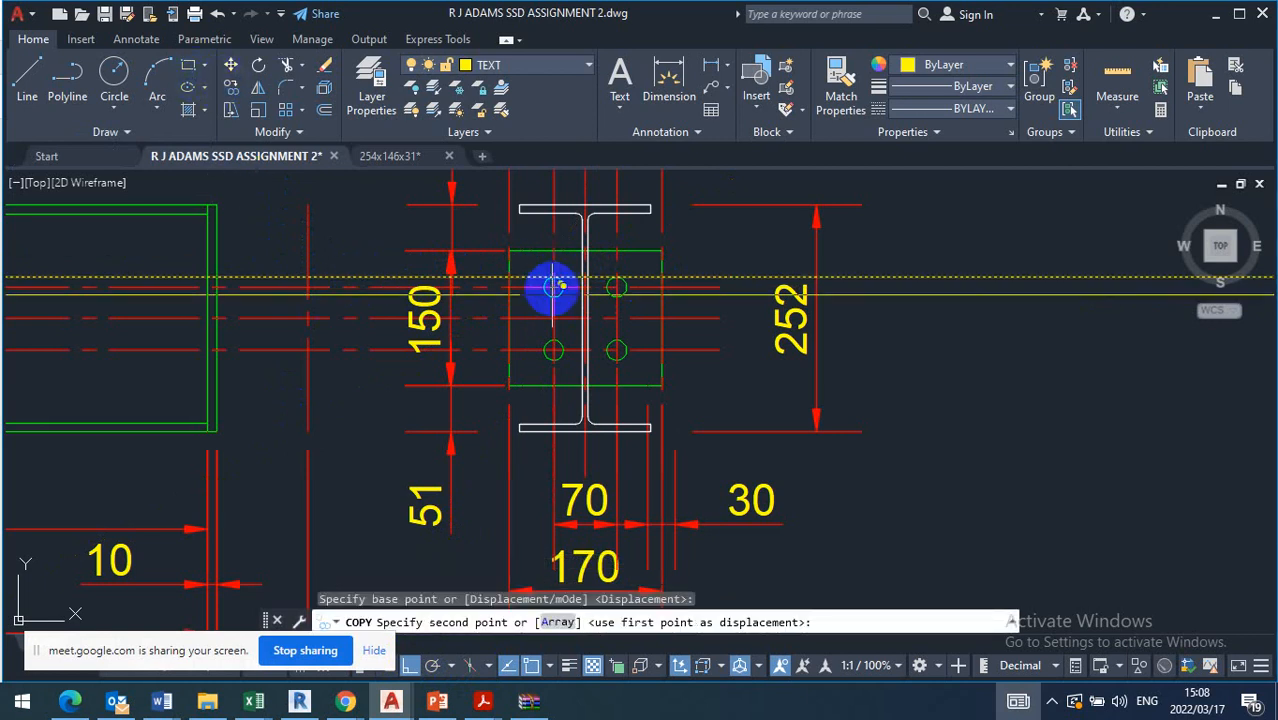
scroll(550, 282, up, 5)
scroll(545, 262, down, 5)
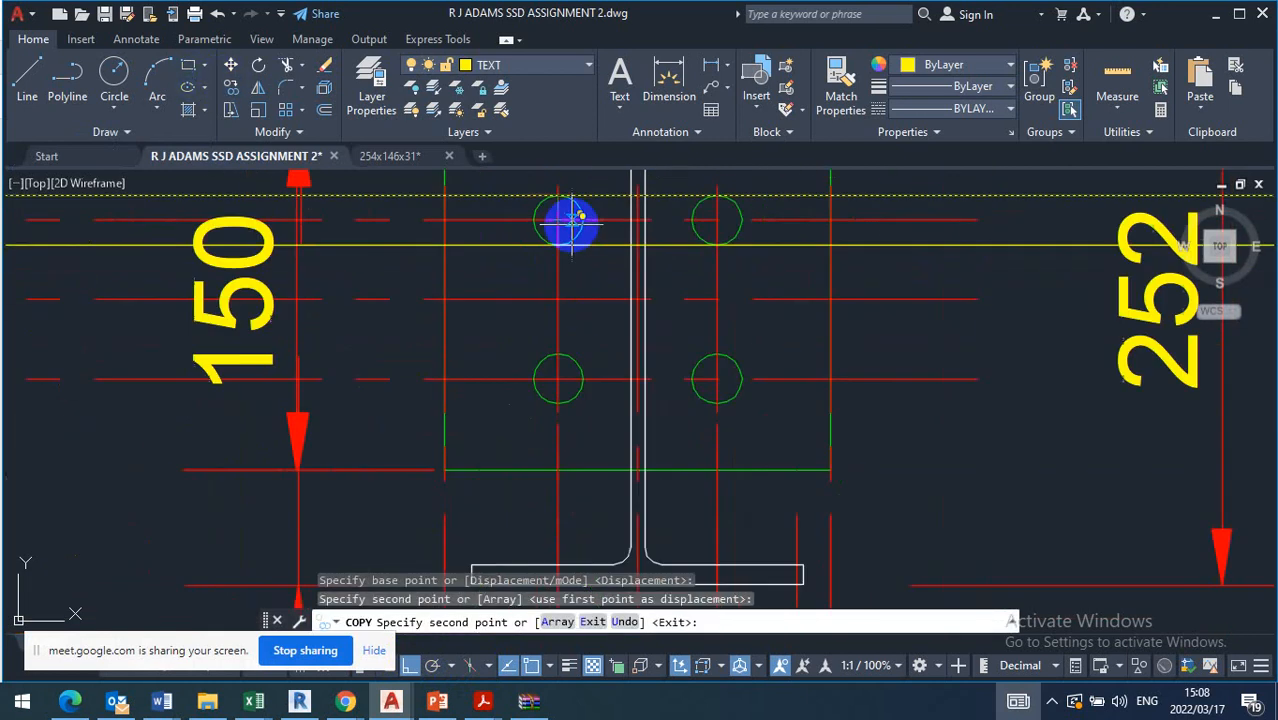
click(562, 331)
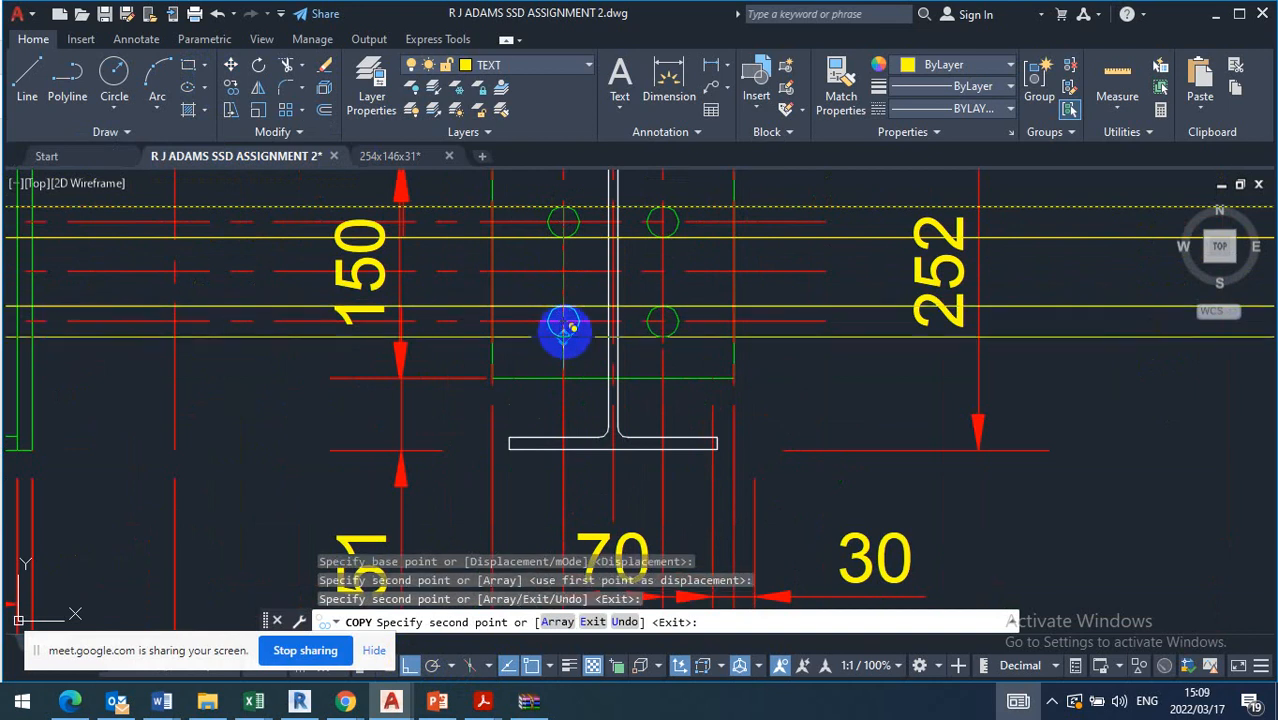
click(571, 331)
key(Escape)
Trim the hole construction lines and centre lines on both sides of the elevation's end plate, keeping the segments within the plate thickness
scroll(483, 345, down, 5)
scroll(585, 333, up, 4)
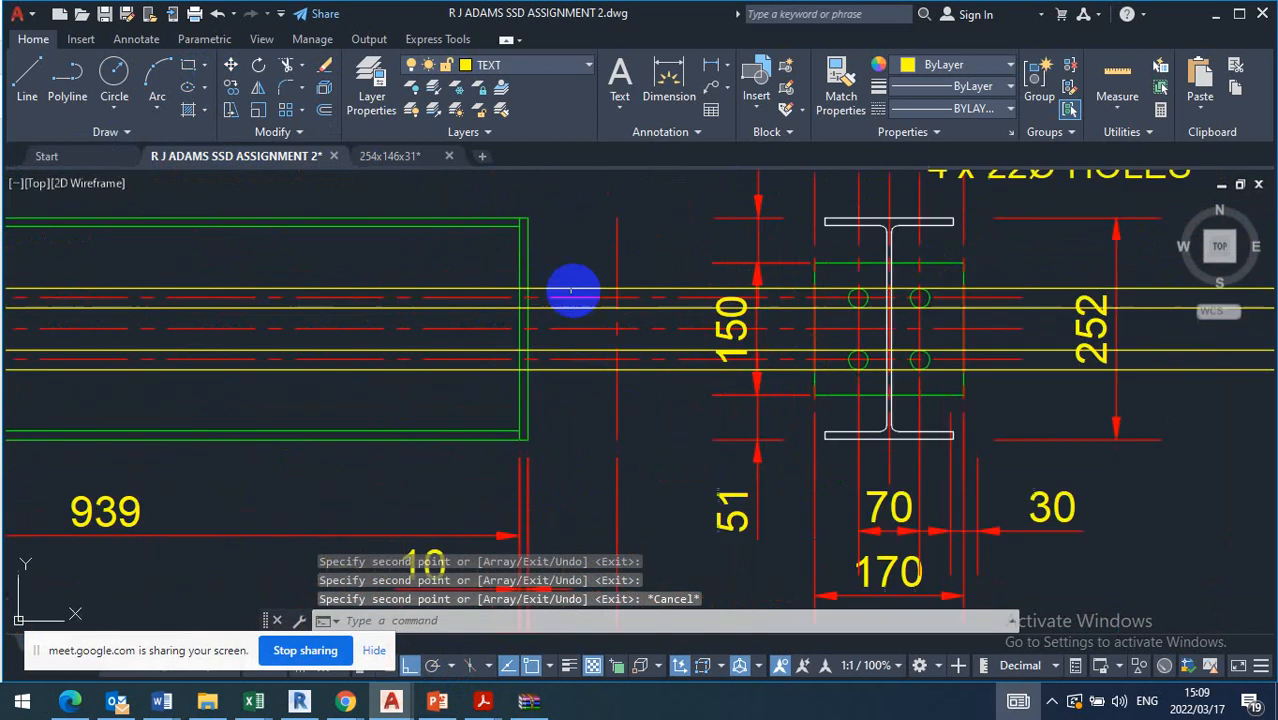
click(287, 66)
drag(460, 265, 413, 393)
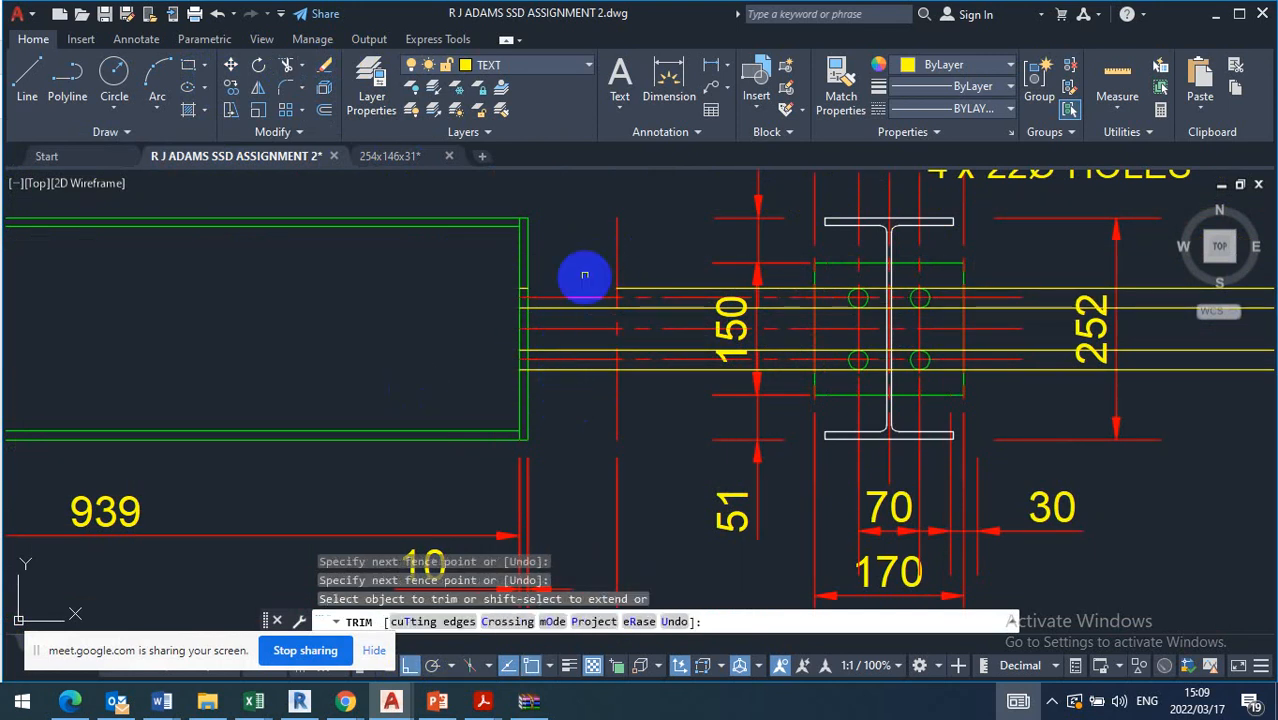
mouse_move(585, 277)
mouse_down()
mouse_move(568, 403)
mouse_move(579, 388)
mouse_up()
Erase the four leftover construction lines running through the bolt holes in the end view
drag(662, 237, 650, 380)
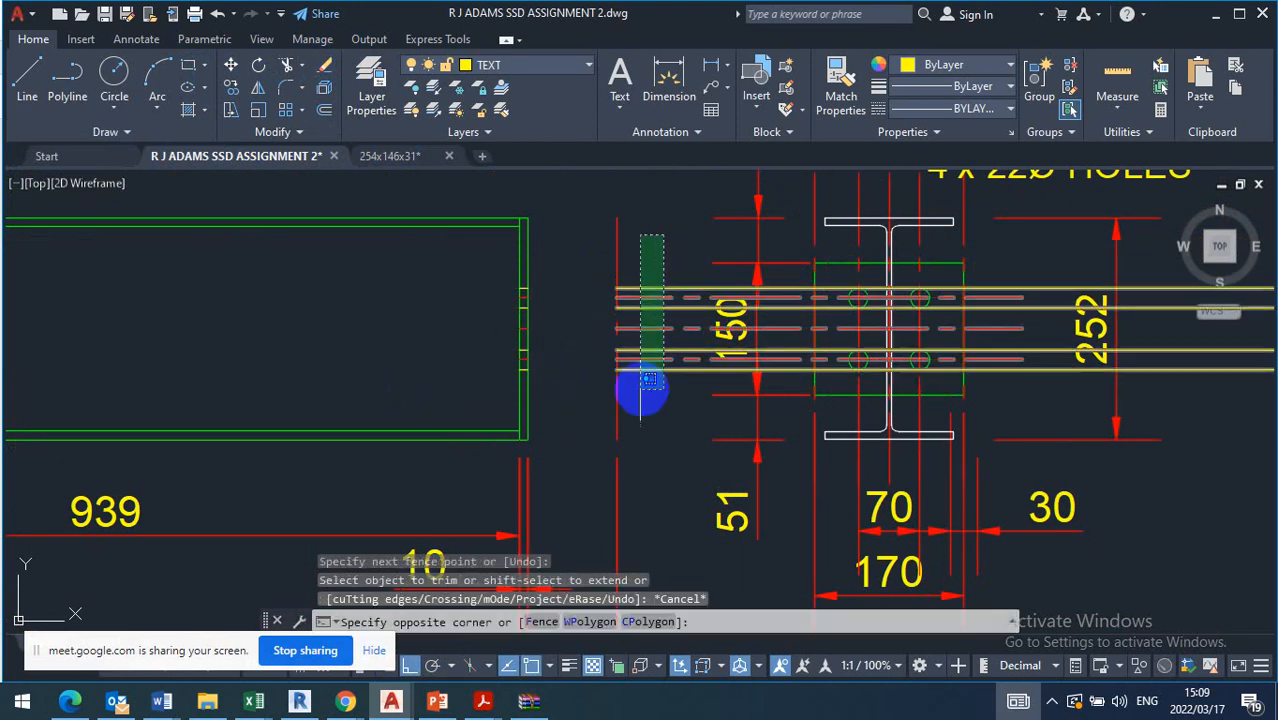
click(655, 296)
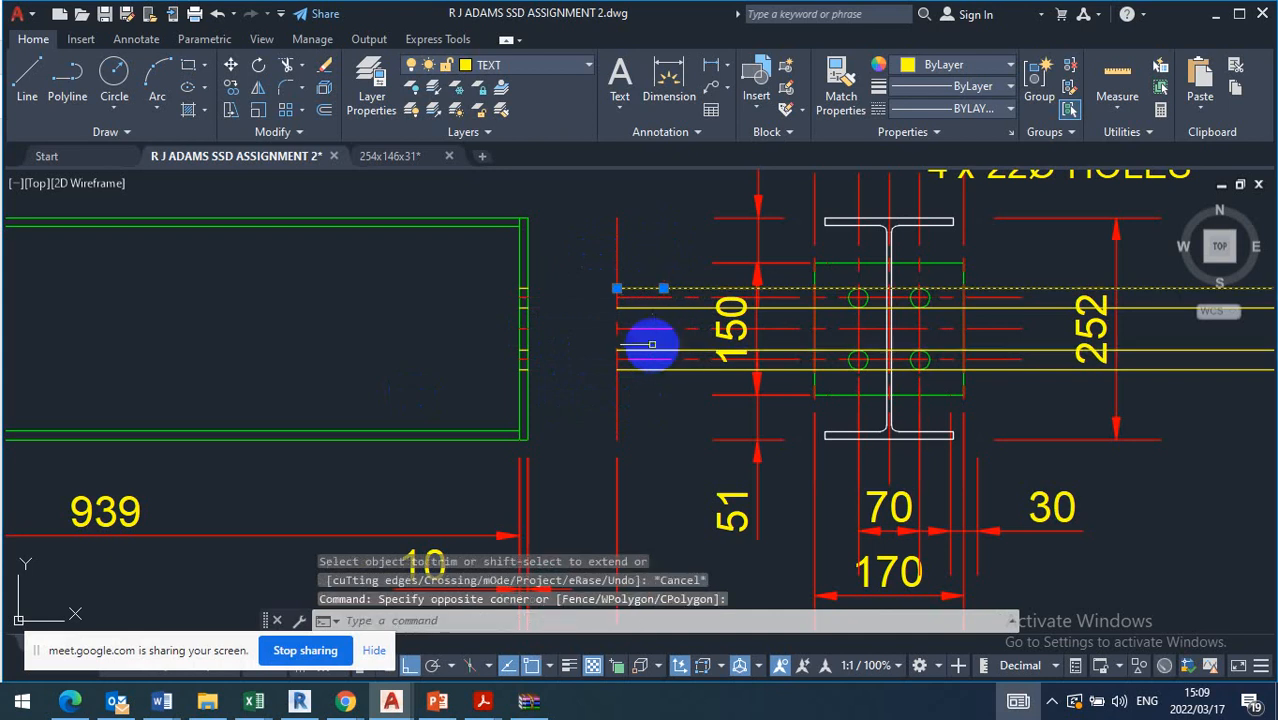
click(649, 350)
click(648, 307)
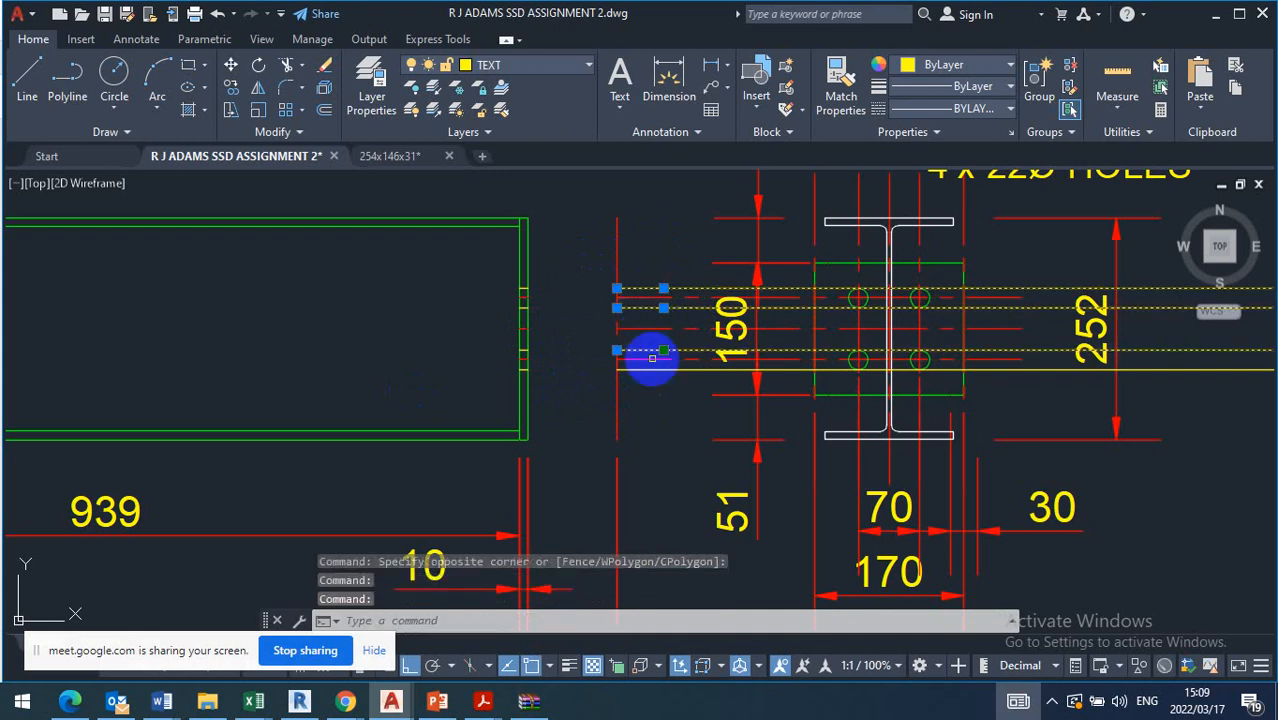
click(650, 369)
click(646, 403)
click(651, 396)
key(Delete)
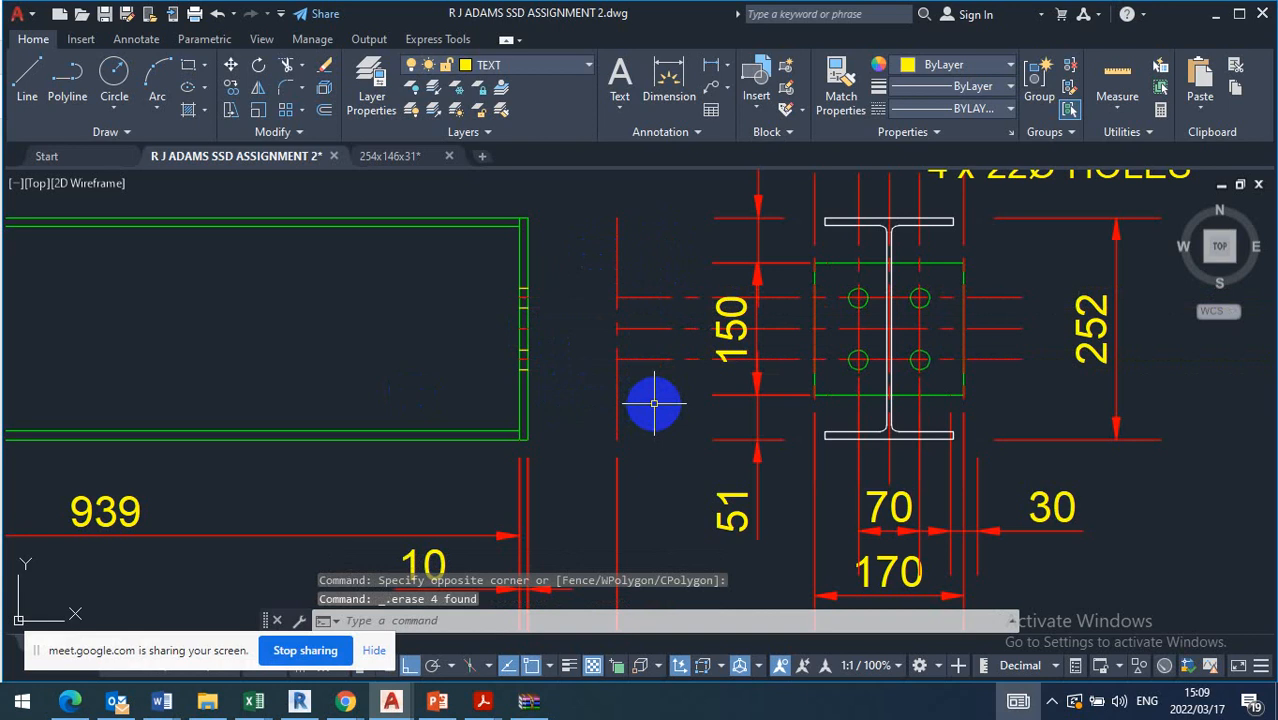
Stretch the lower bolt hole's centre line outwards past both faces of the end plate in the elevation
scroll(524, 340, up, 8)
click(524, 325)
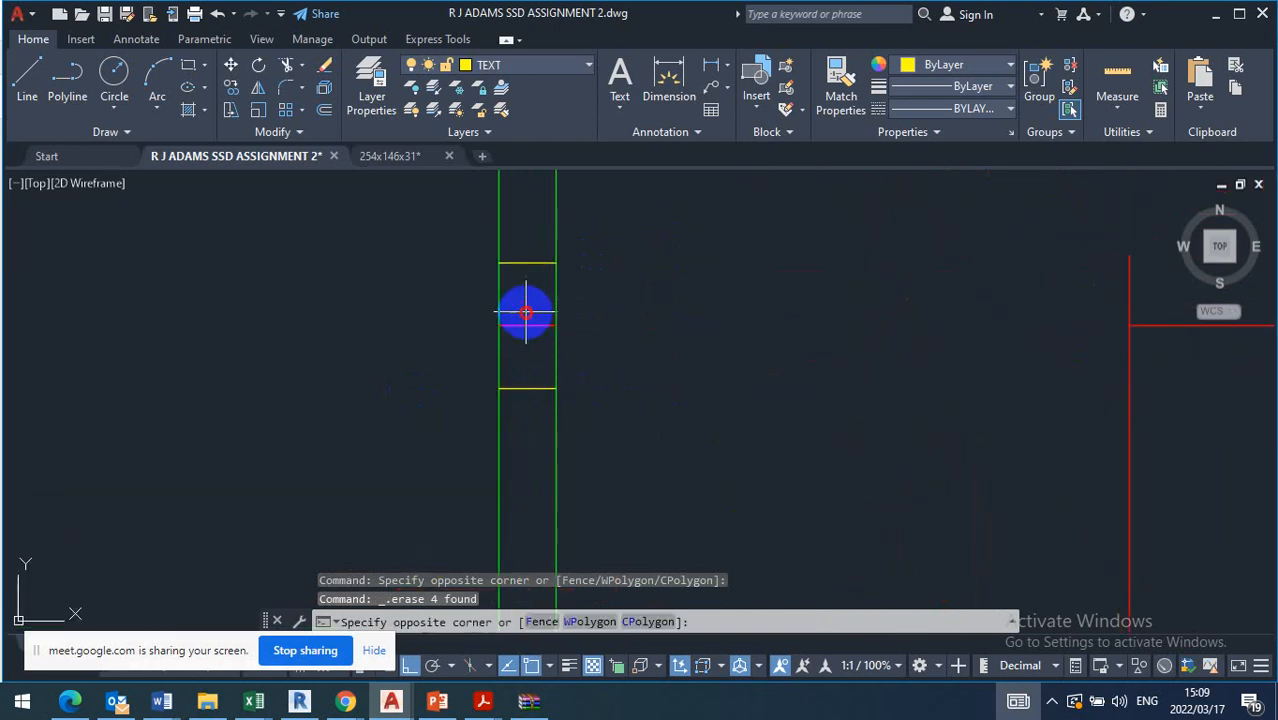
click(532, 328)
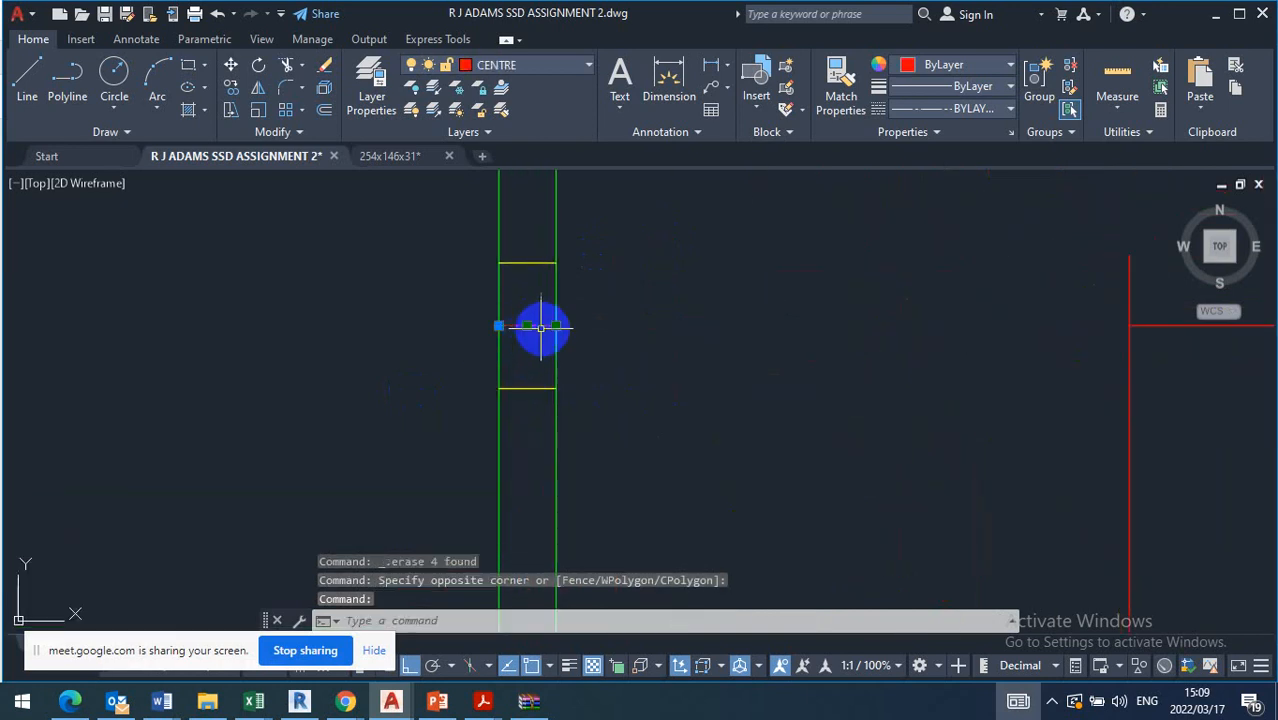
click(557, 325)
click(681, 325)
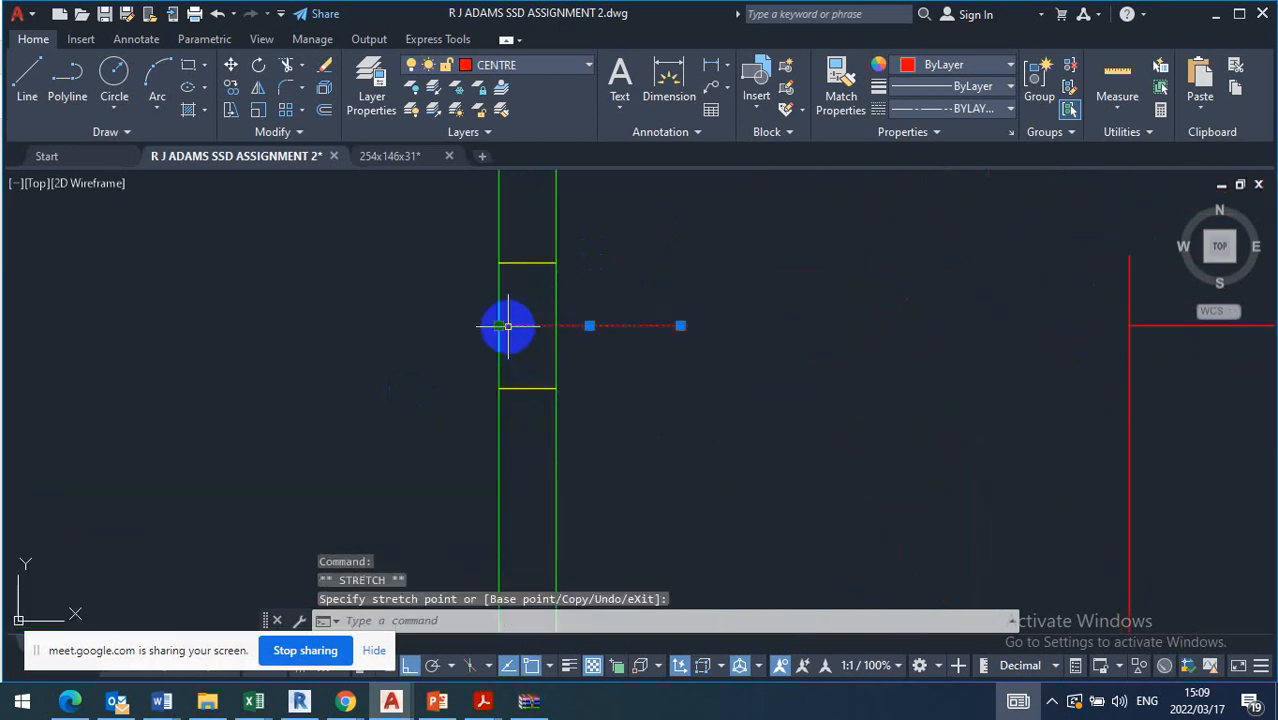
click(385, 323)
key(Escape)
scroll(560, 462, down, 5)
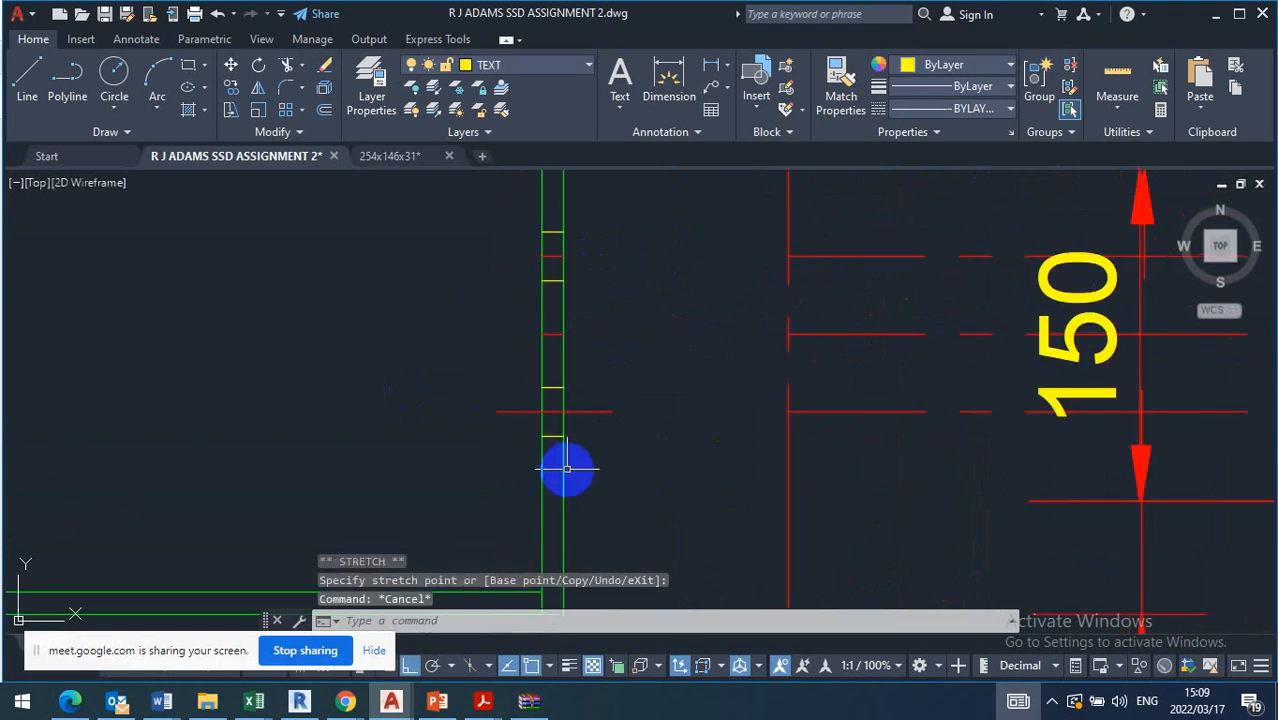
Stretch the upper bolt hole's centre line outwards past both faces of the end plate in the elevation
click(552, 256)
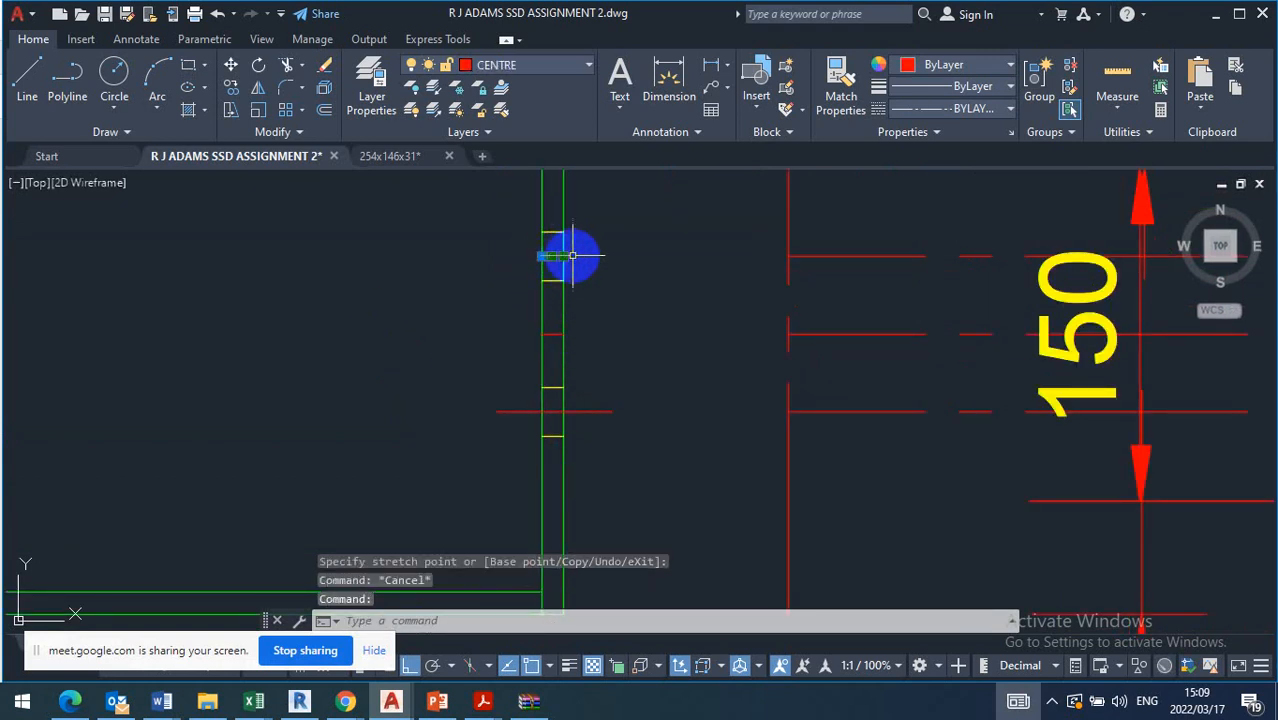
click(563, 256)
click(655, 257)
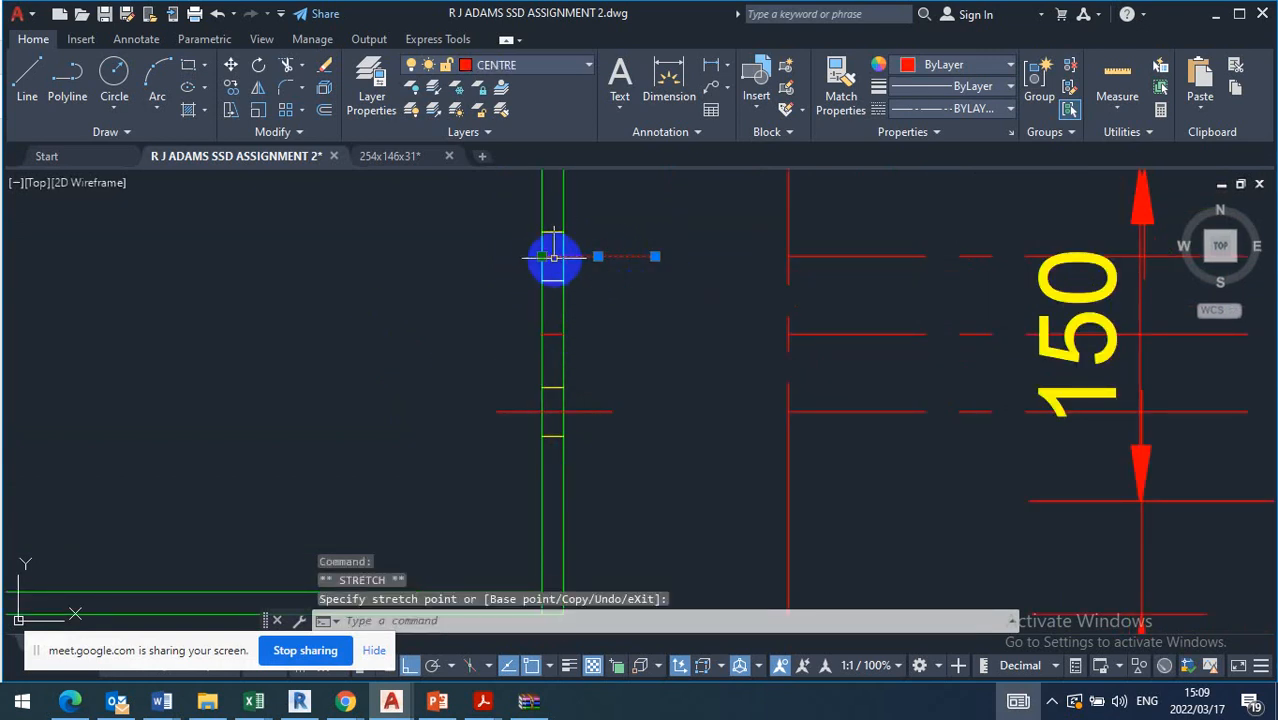
click(477, 256)
key(Escape)
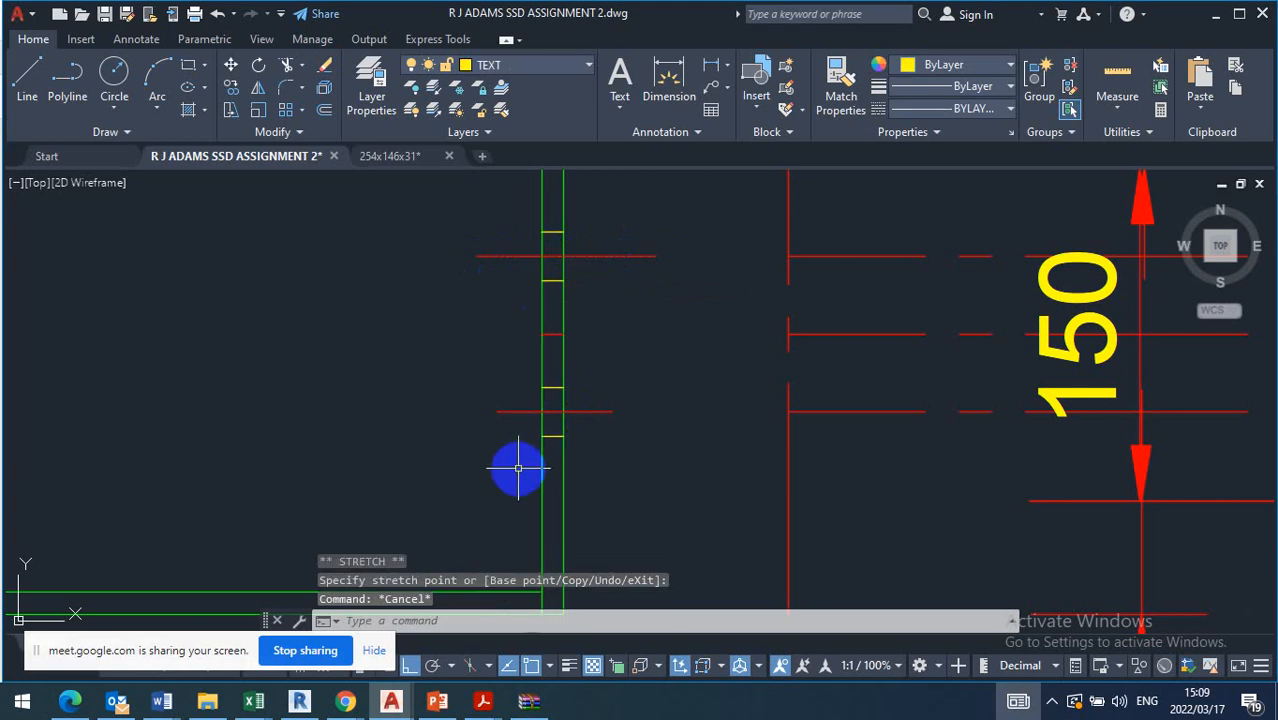
Put the four bolt hole edge lines in the elevation's end plate on the HIDDEN layer
click(519, 466)
click(590, 355)
click(538, 309)
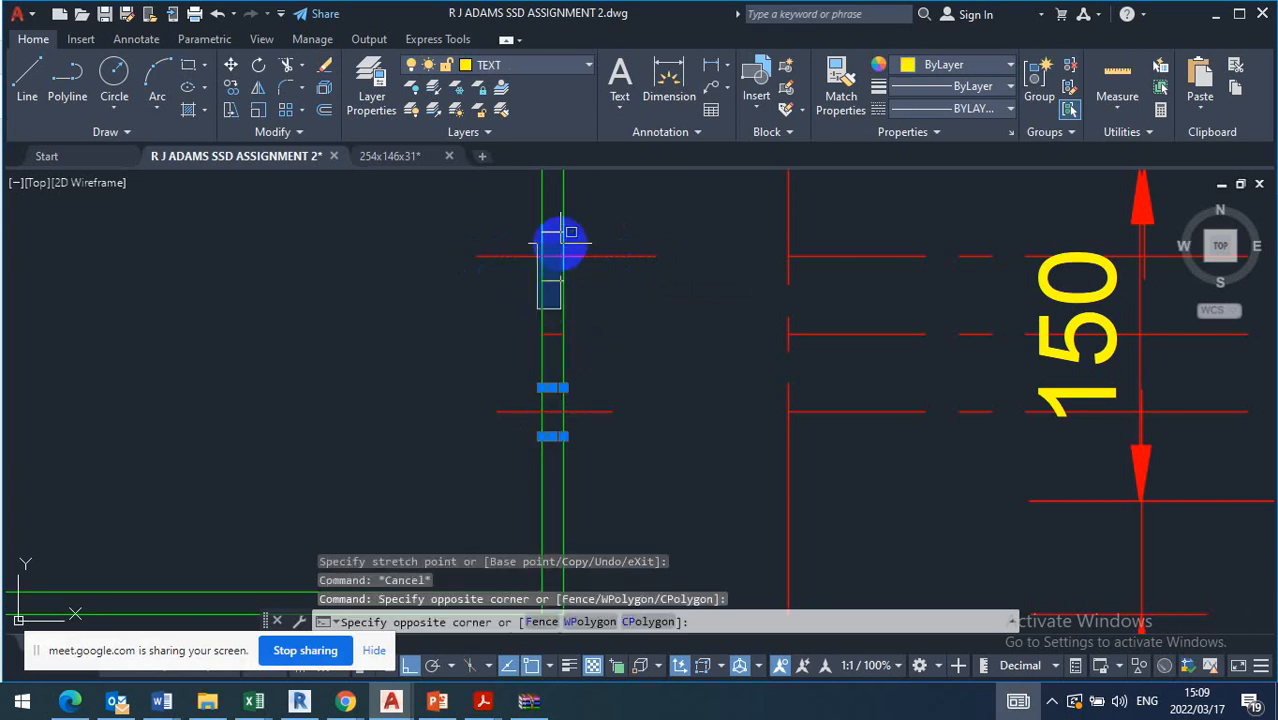
click(578, 215)
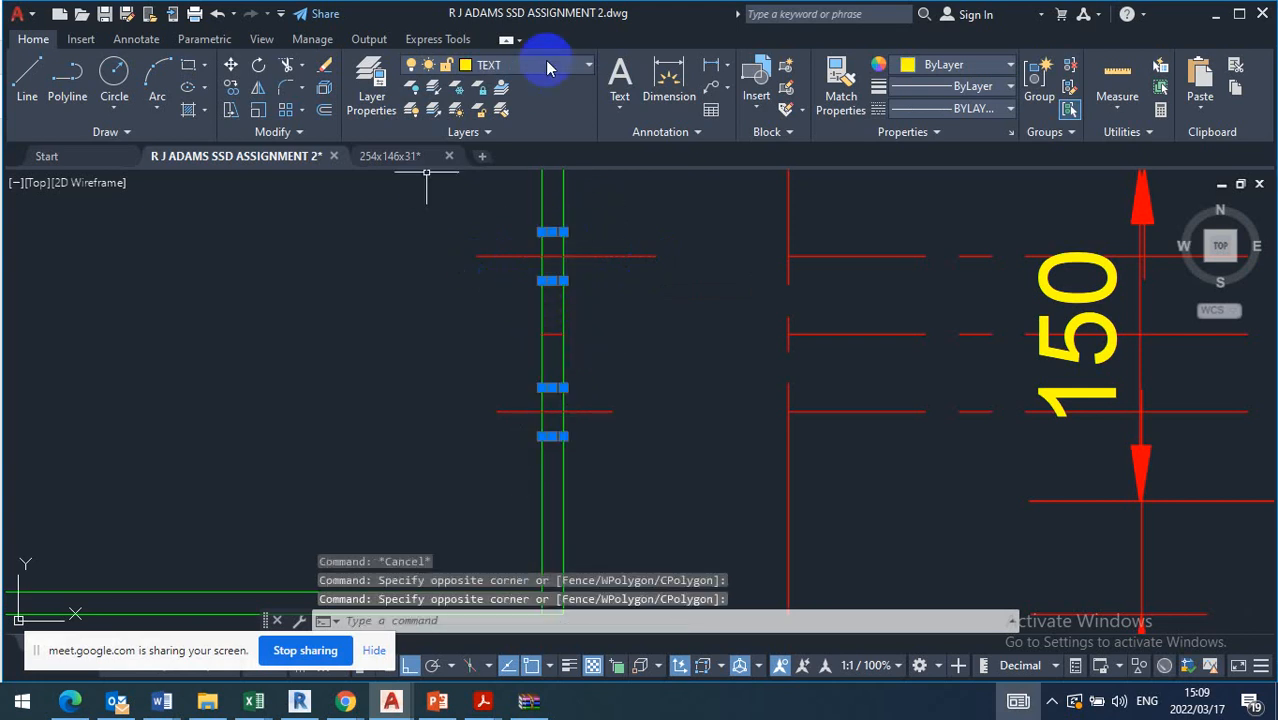
click(548, 67)
click(500, 240)
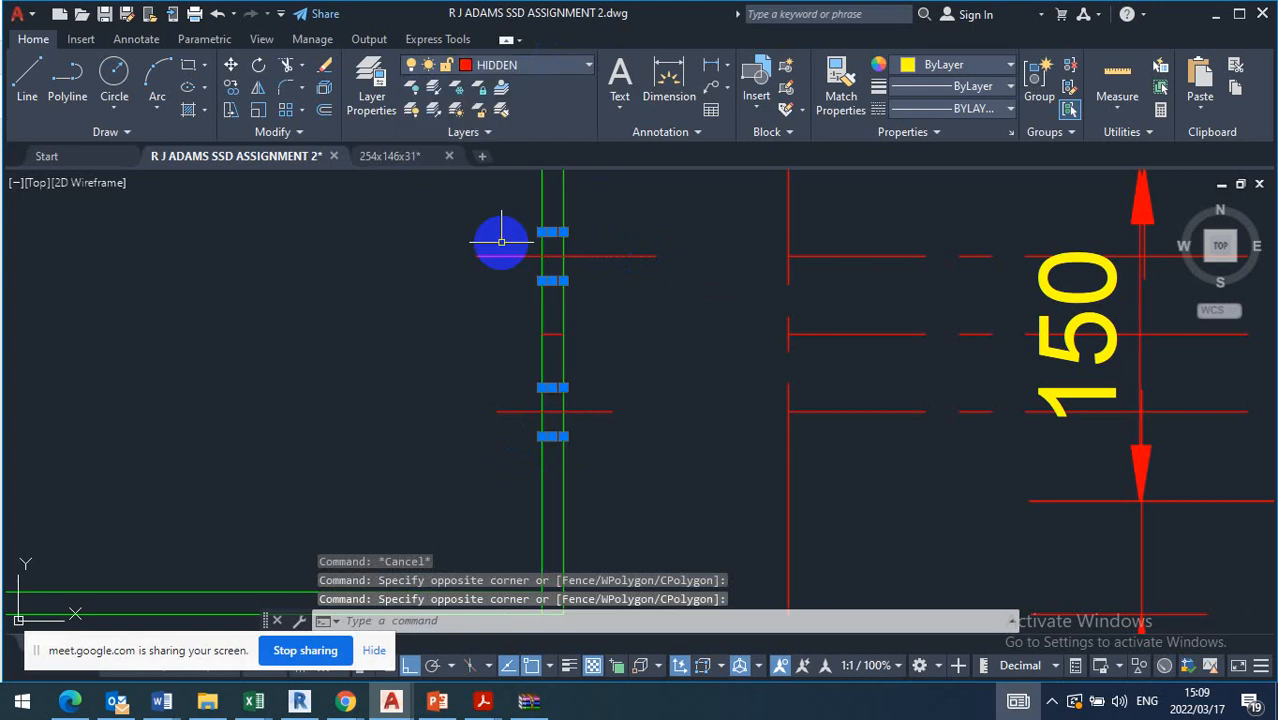
key(Escape)
scroll(551, 317, up, 6)
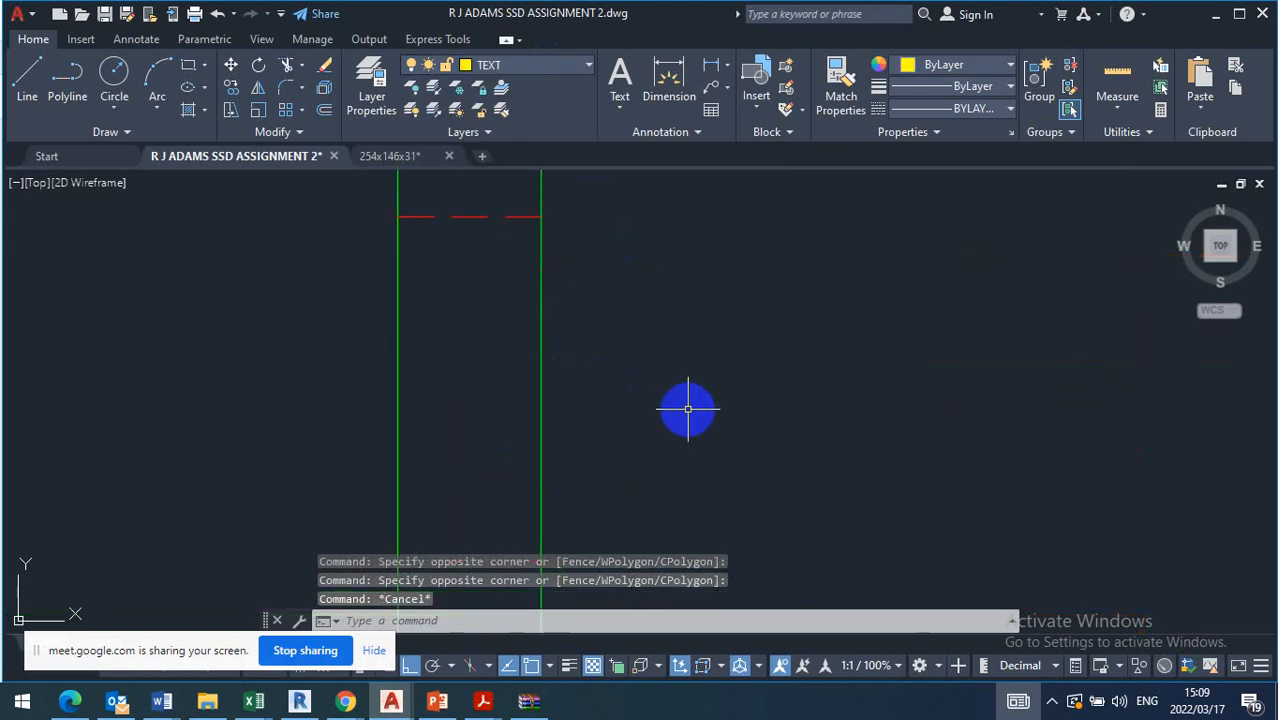
Erase the short leftover centre line segment midway between the two bolt holes in the elevation's end plate
scroll(692, 408, down, 2)
scroll(705, 385, down, 4)
scroll(622, 288, up, 8)
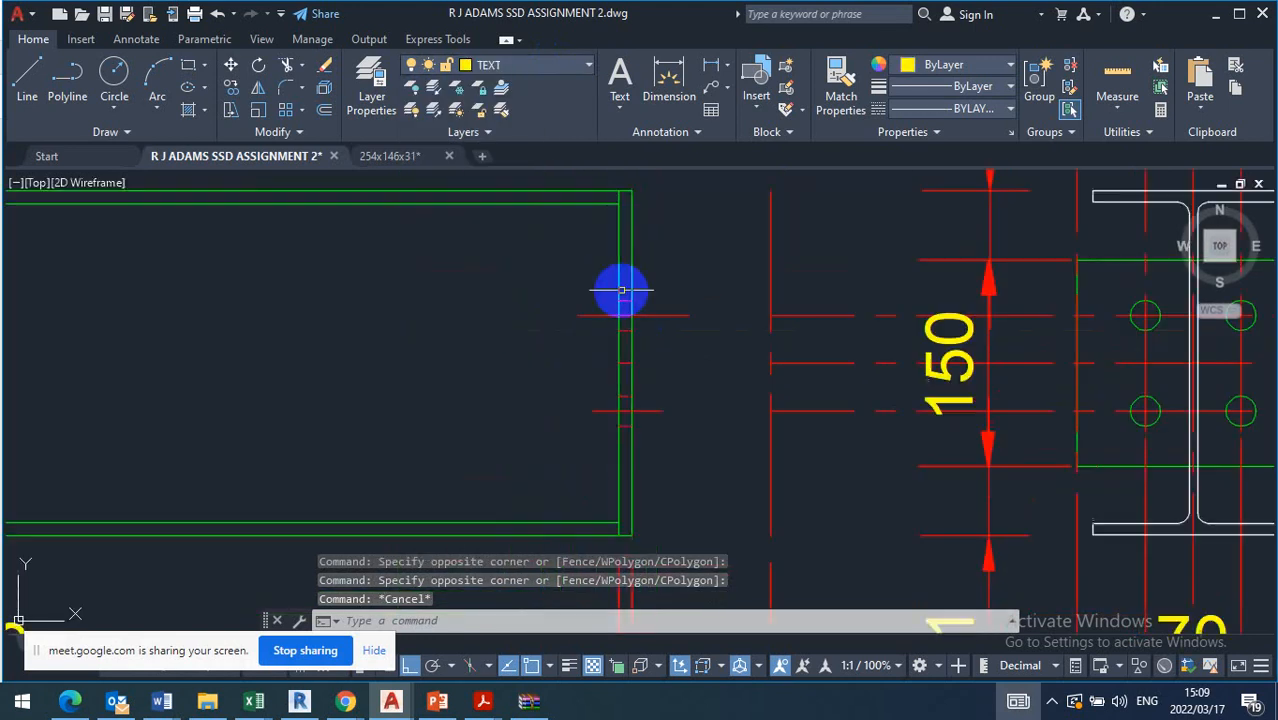
middle_drag(710, 389, 682, 290)
click(570, 278)
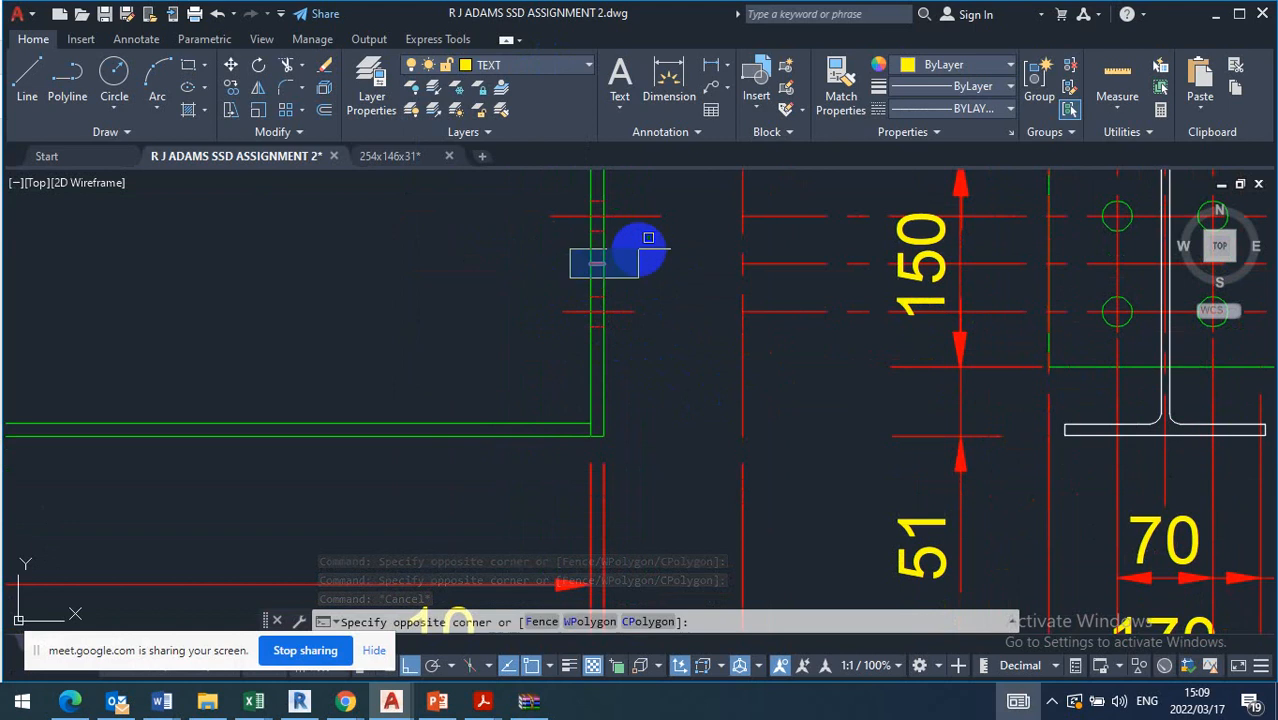
click(639, 247)
key(Delete)
Erase the two old hole centre lines at the opposite end plate of the B1 elevation
scroll(600, 265, down, 5)
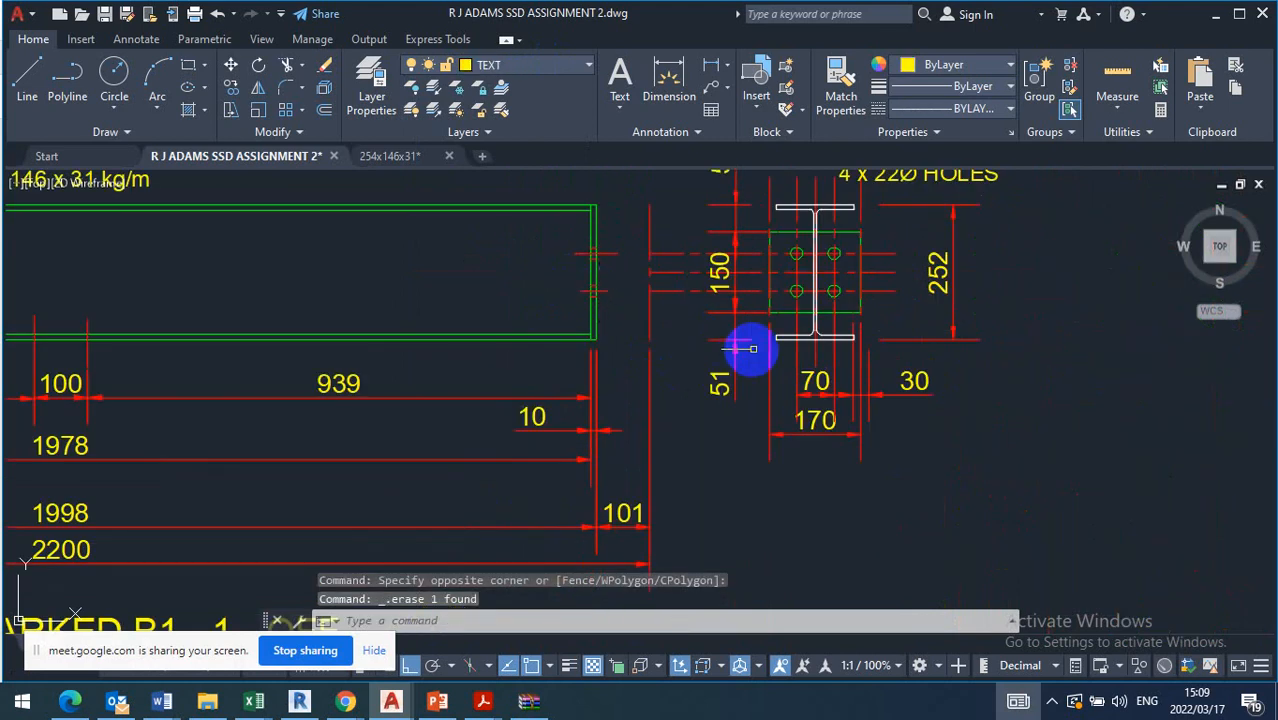
scroll(715, 395, up, 2)
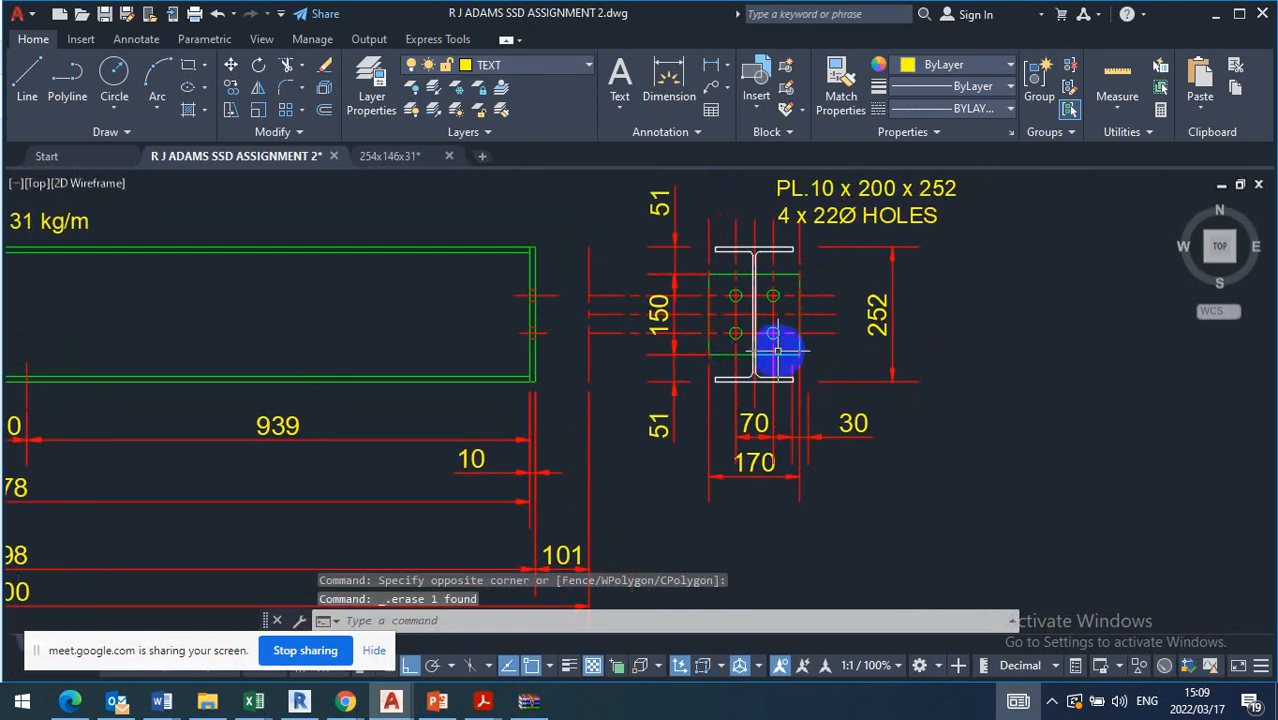
scroll(777, 350, down, 3)
scroll(216, 388, up, 1)
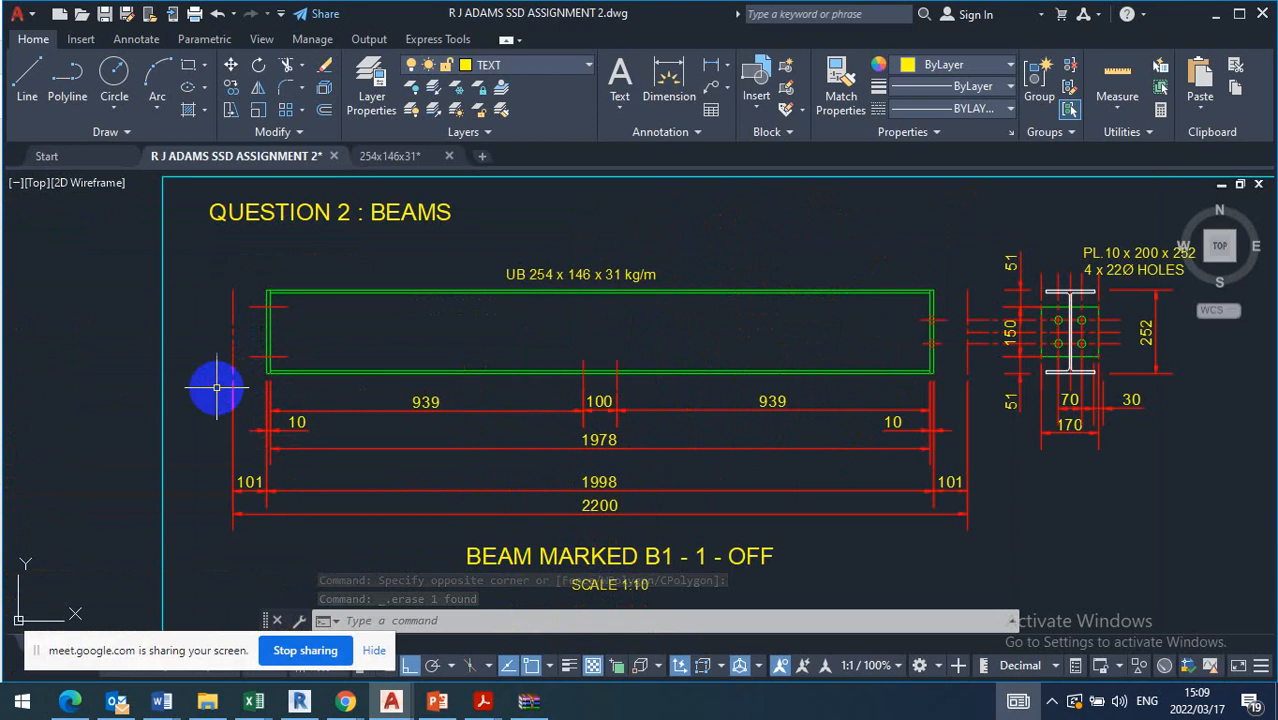
click(221, 378)
click(302, 297)
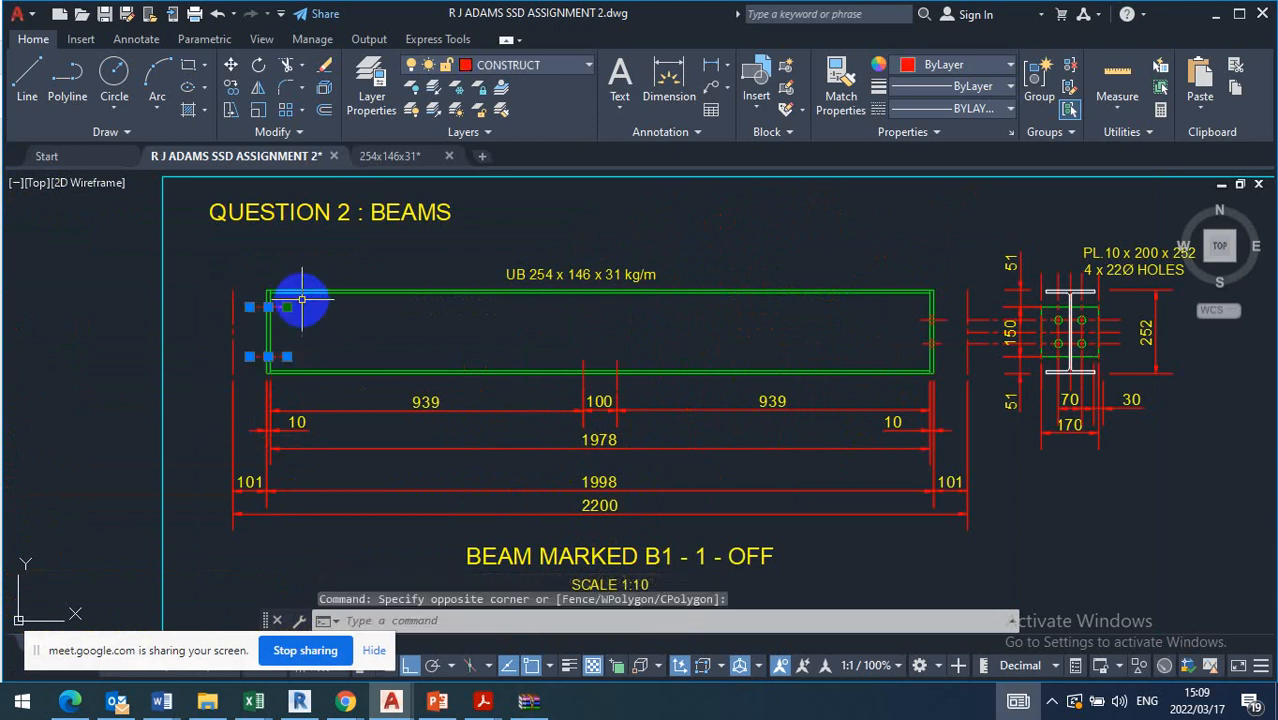
key(Delete)
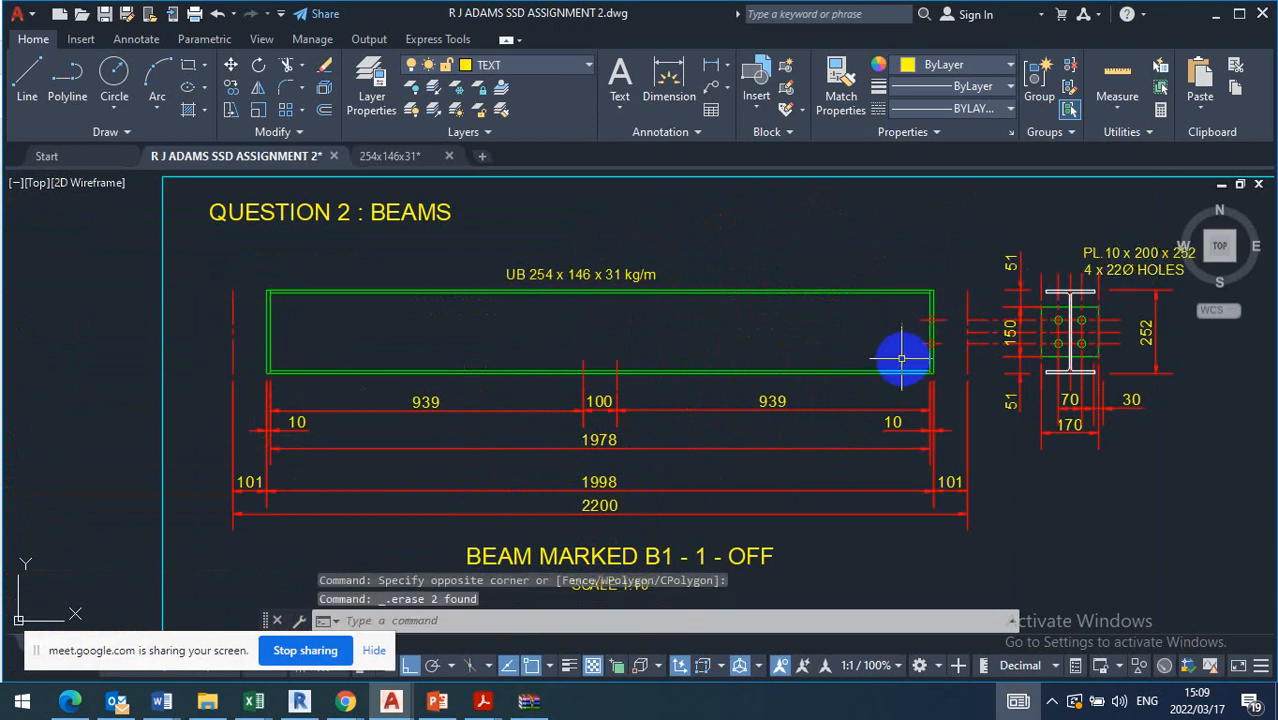
Mirror the bolt hole lines and centre lines to the B1 beam's other end plate about the beam's vertical mid-line, keeping the originals
click(913, 356)
click(954, 296)
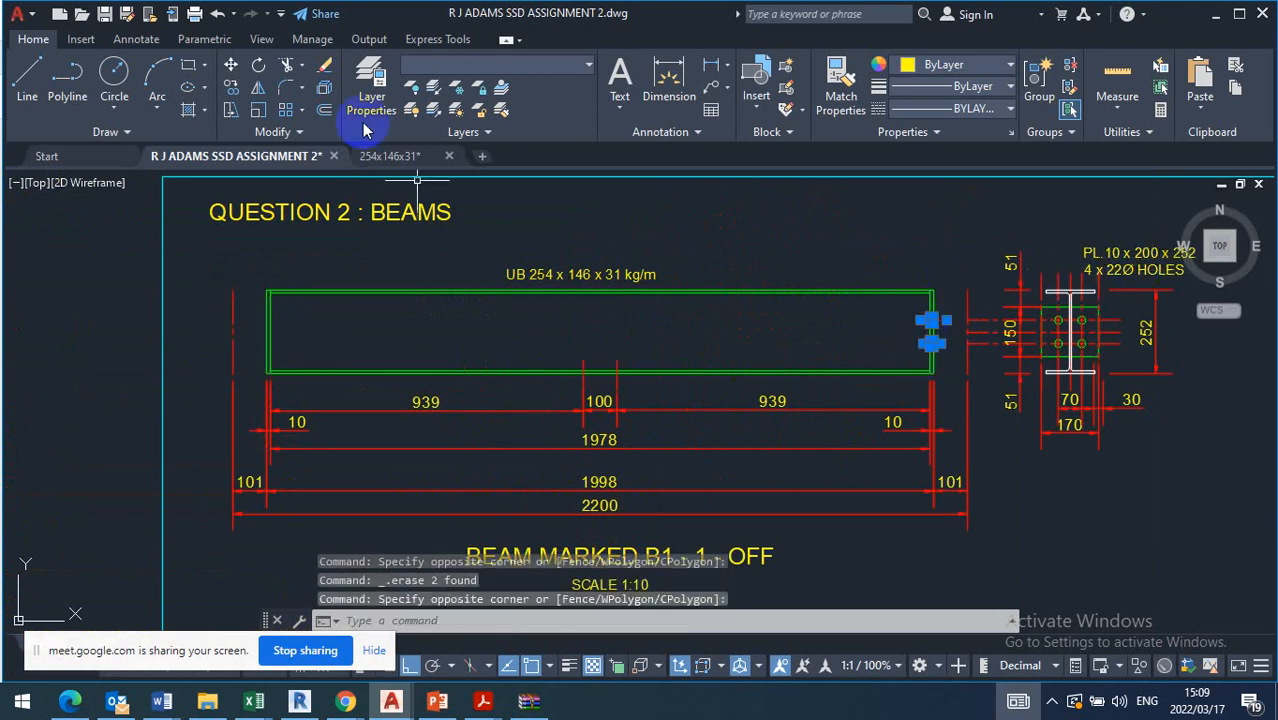
click(258, 88)
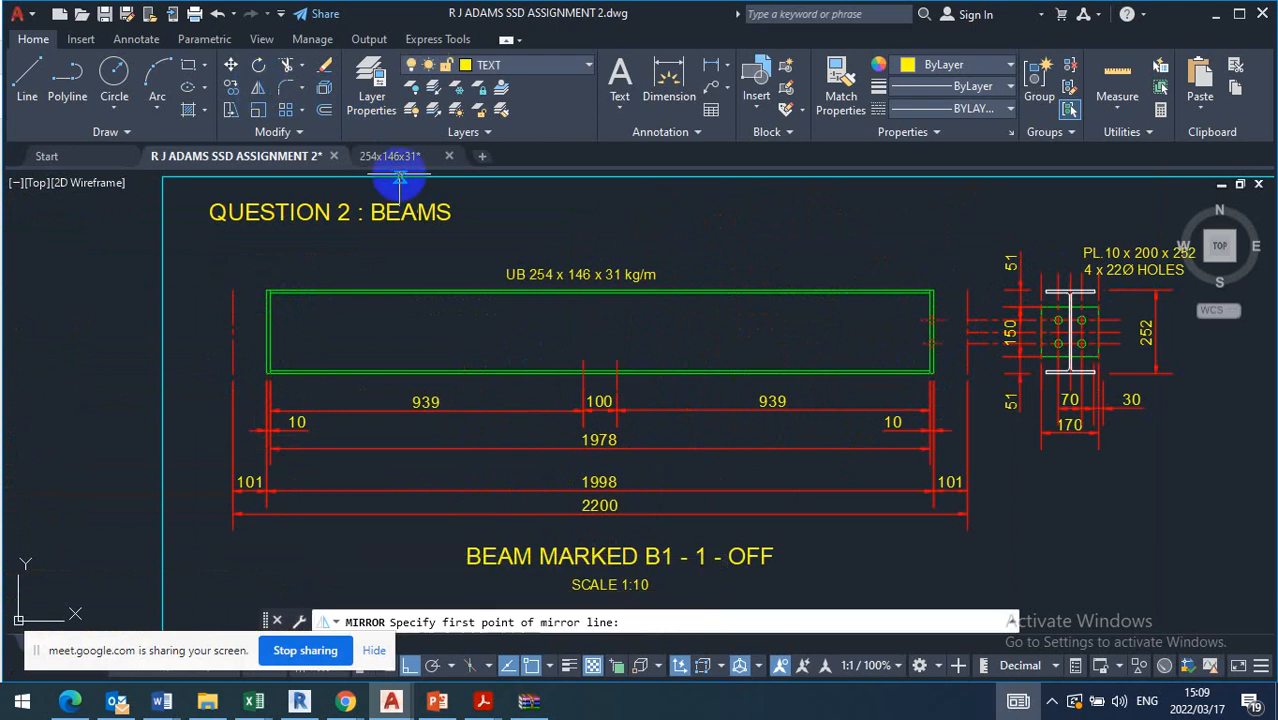
click(599, 292)
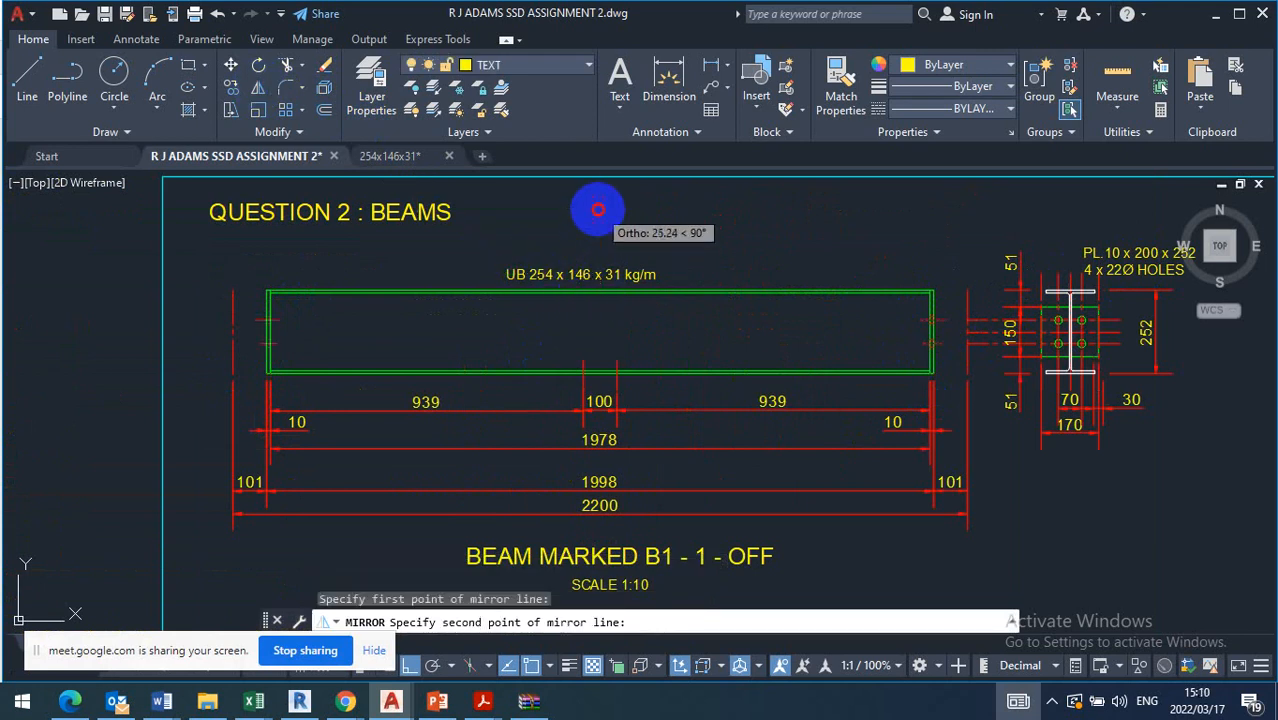
click(599, 208)
right_click(599, 210)
click(622, 230)
scroll(309, 344, up, 5)
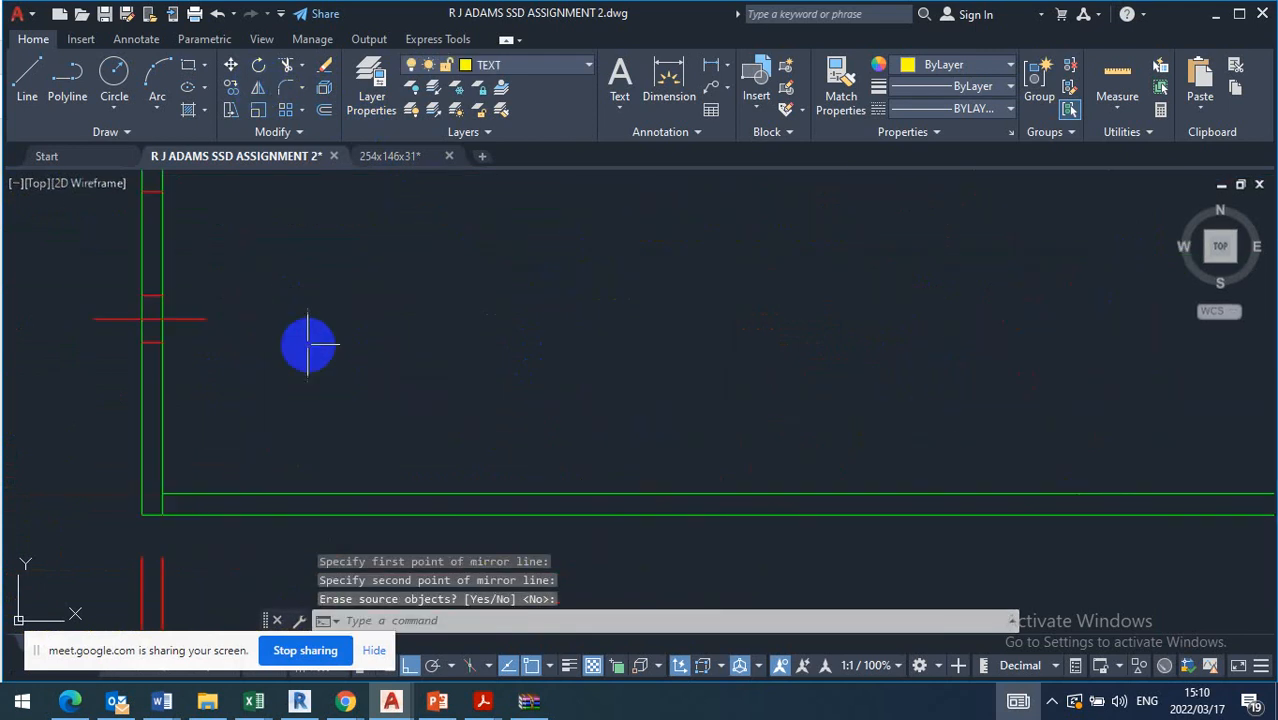
scroll(320, 344, down, 5)
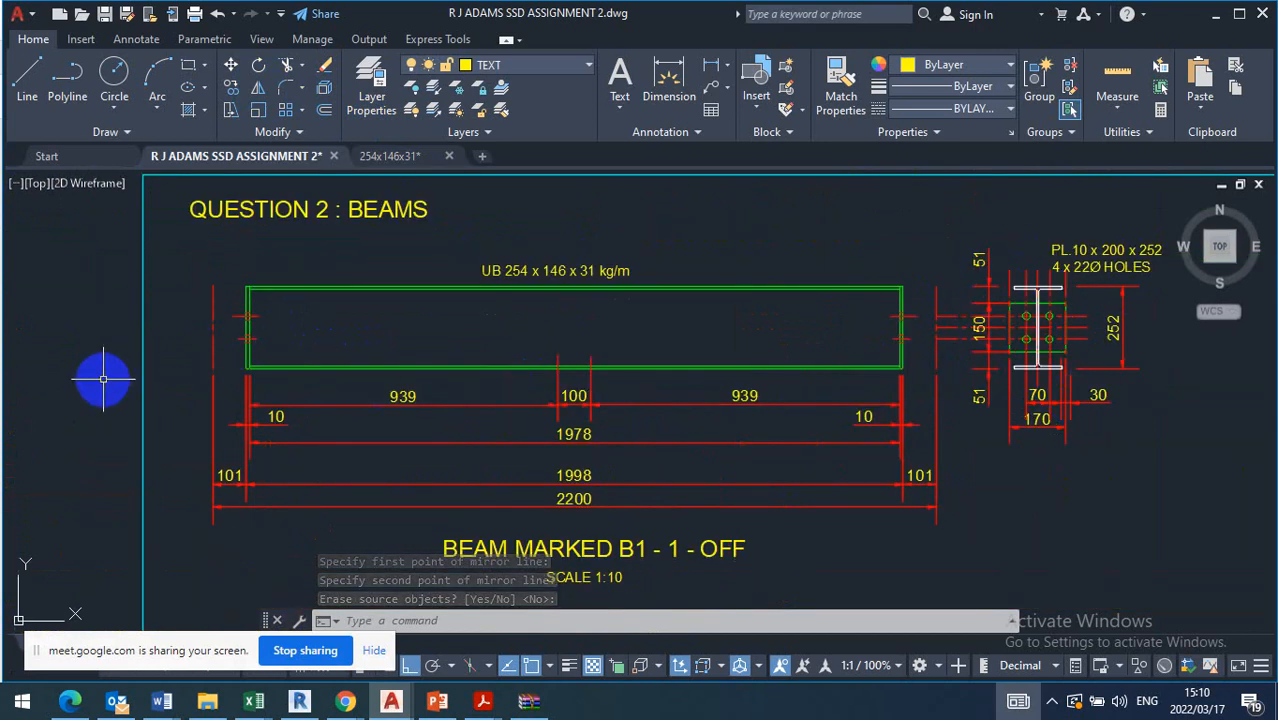
Prefix the B1 end plate note with "2 x" so its first line reads "2 x PL.10 x 200 x 252"
scroll(1098, 251, up, 4)
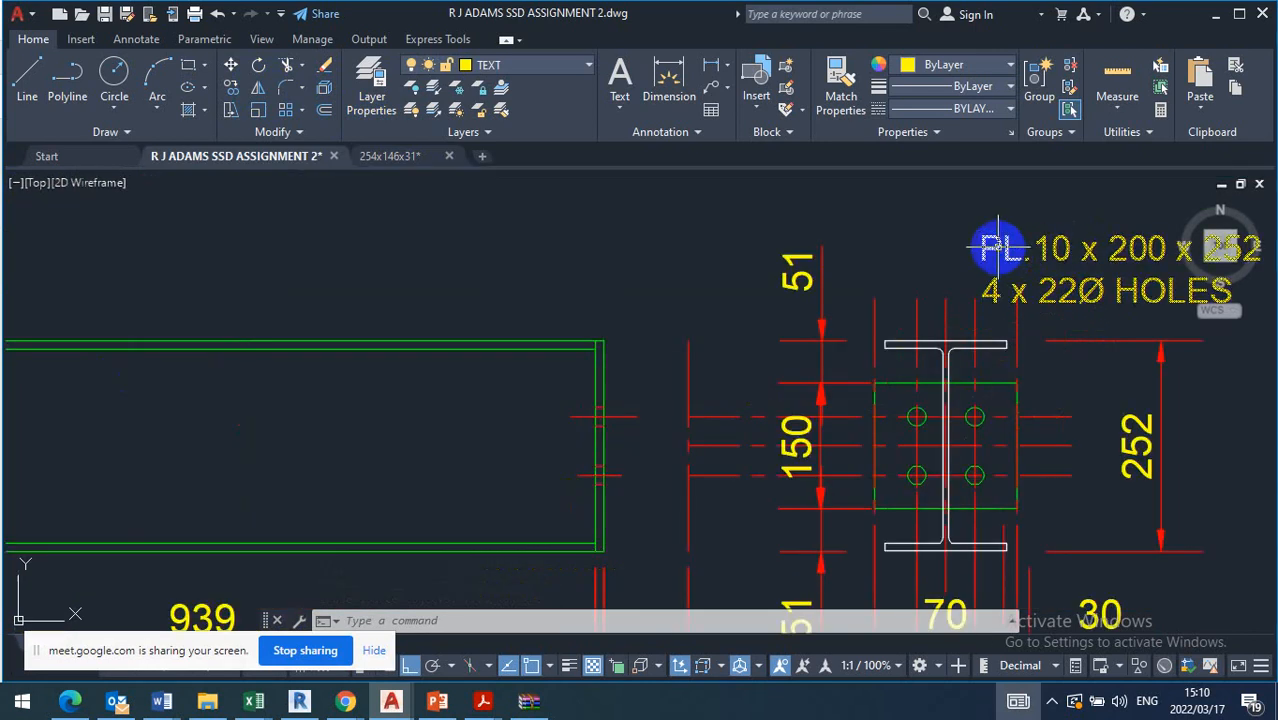
double_click(980, 248)
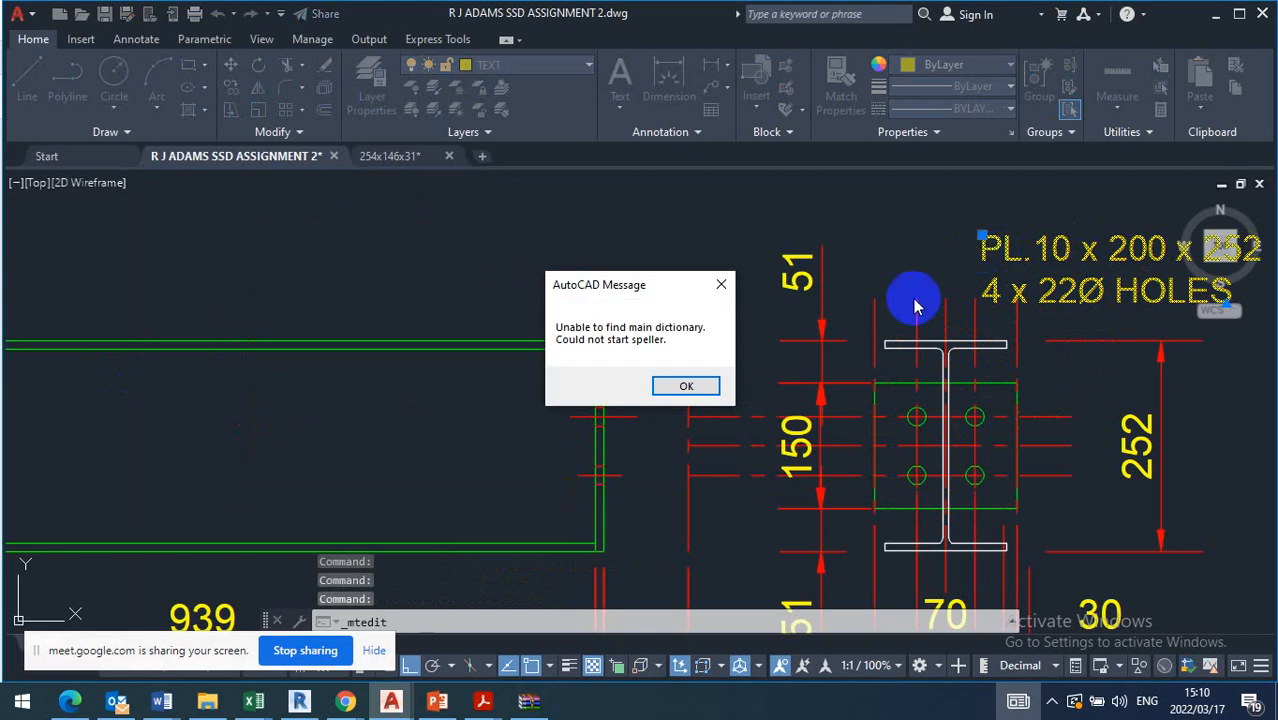
click(708, 384)
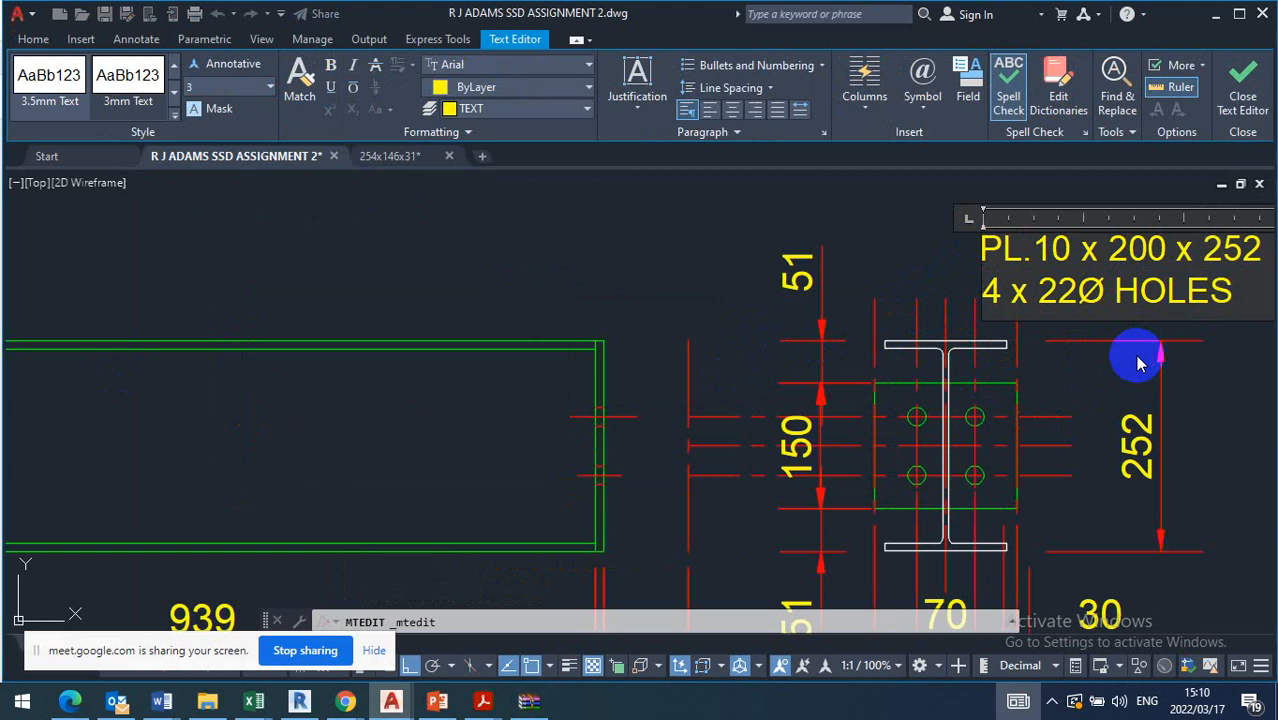
text(2 x)
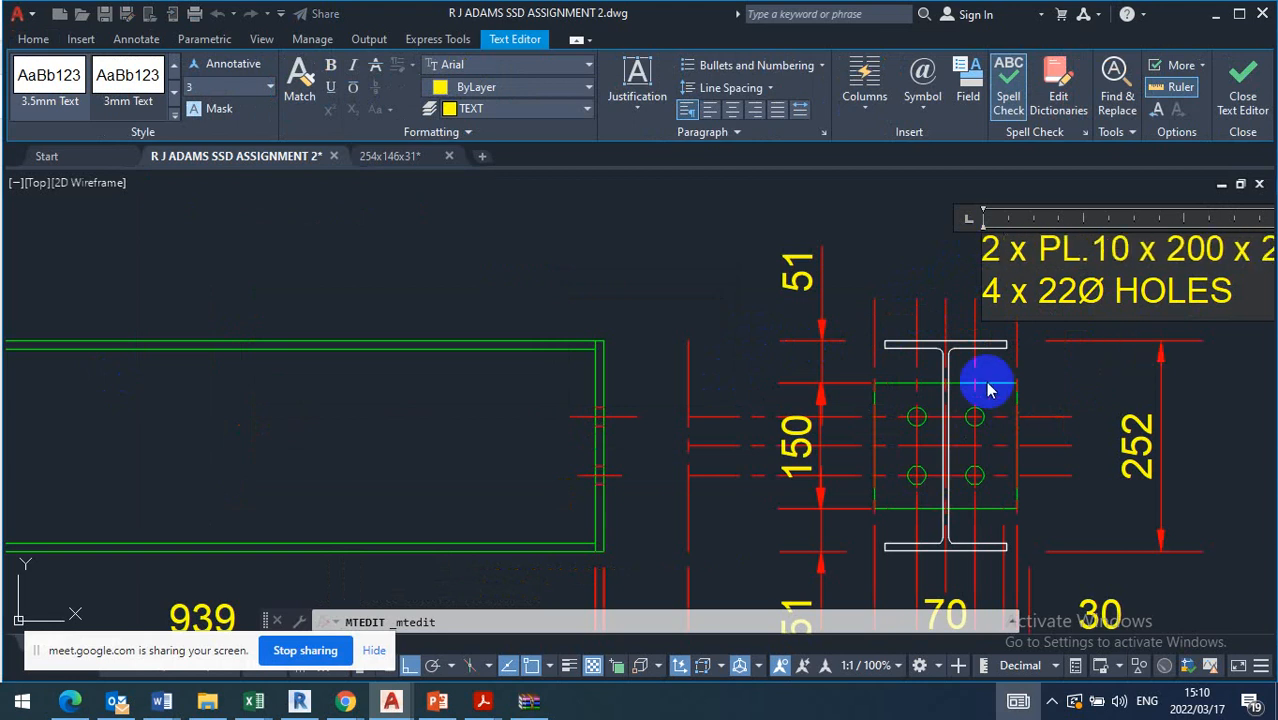
click(747, 277)
scroll(746, 273, down, 2)
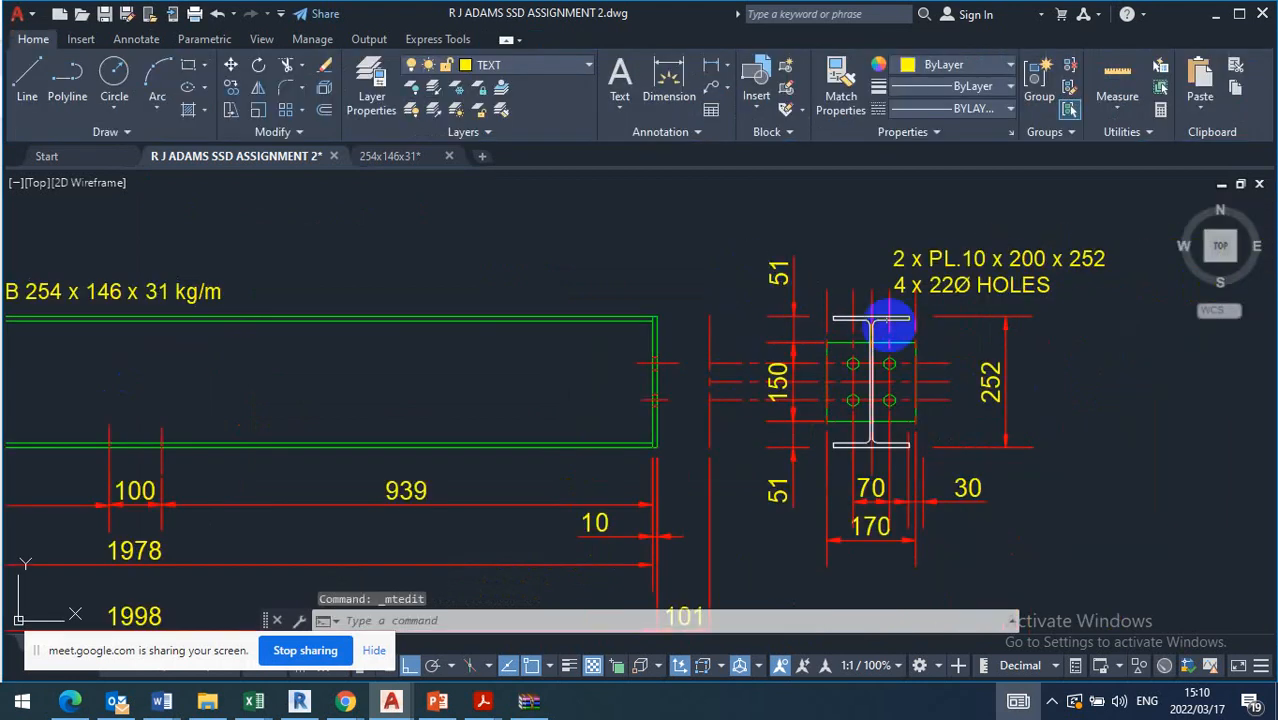
Move the B1 plate and hole note with Ortho off to below the end view's 170 dimension
scroll(866, 348, down, 3)
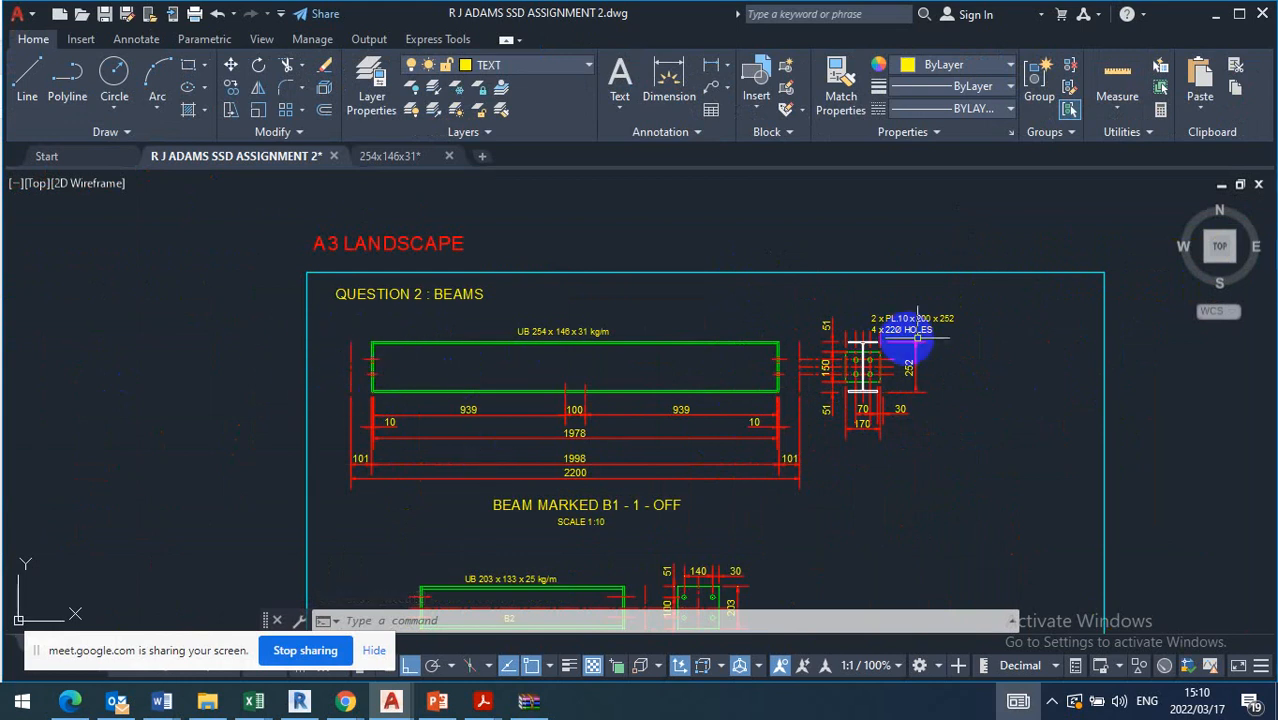
scroll(872, 348, up, 2)
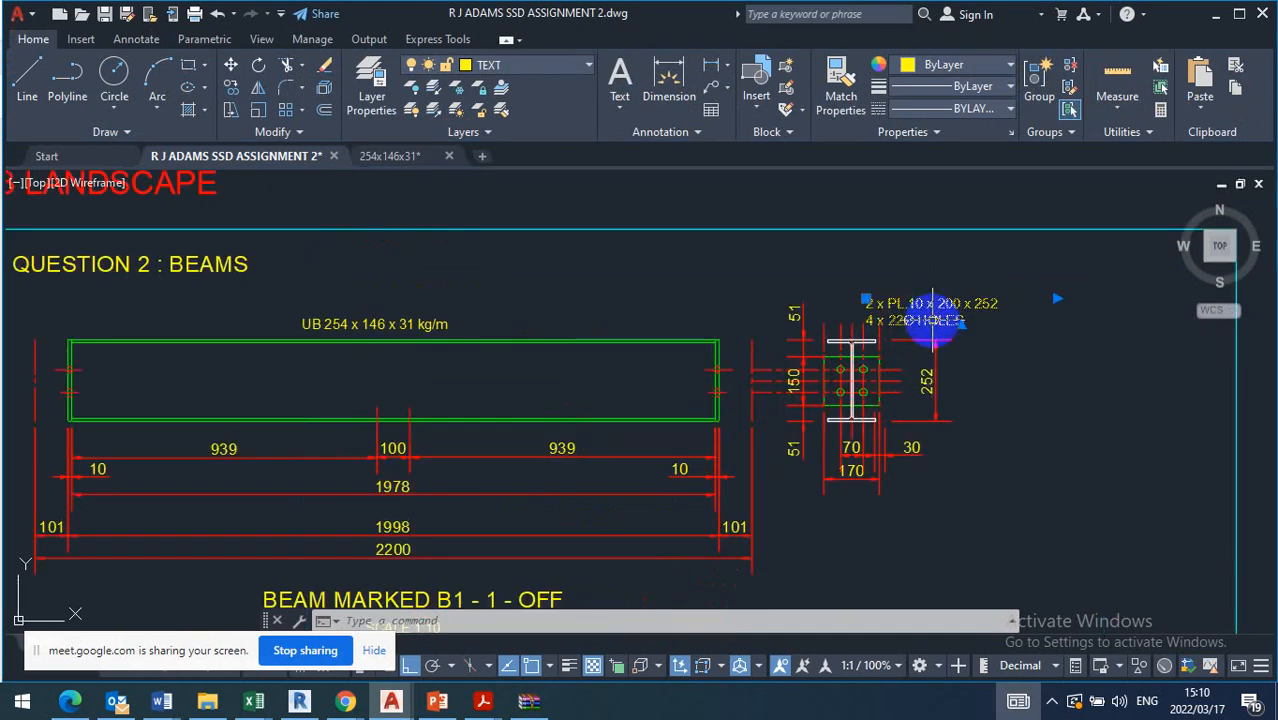
click(231, 67)
click(940, 292)
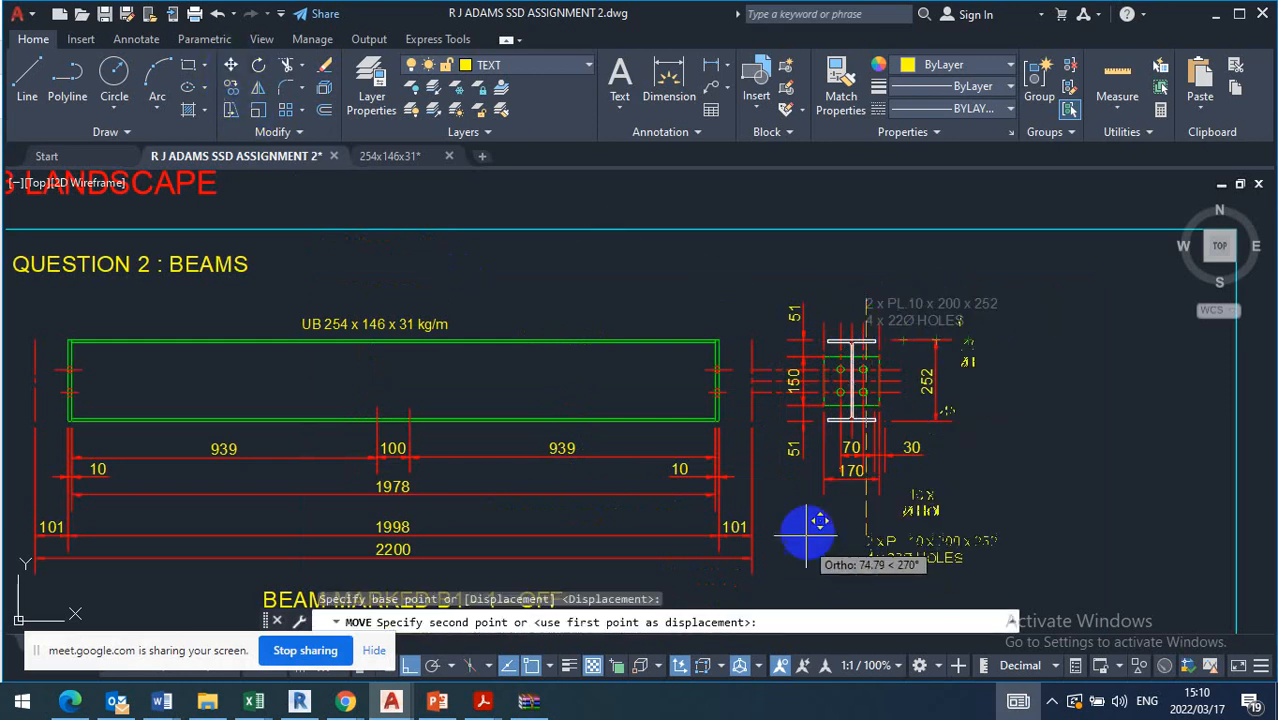
click(420, 668)
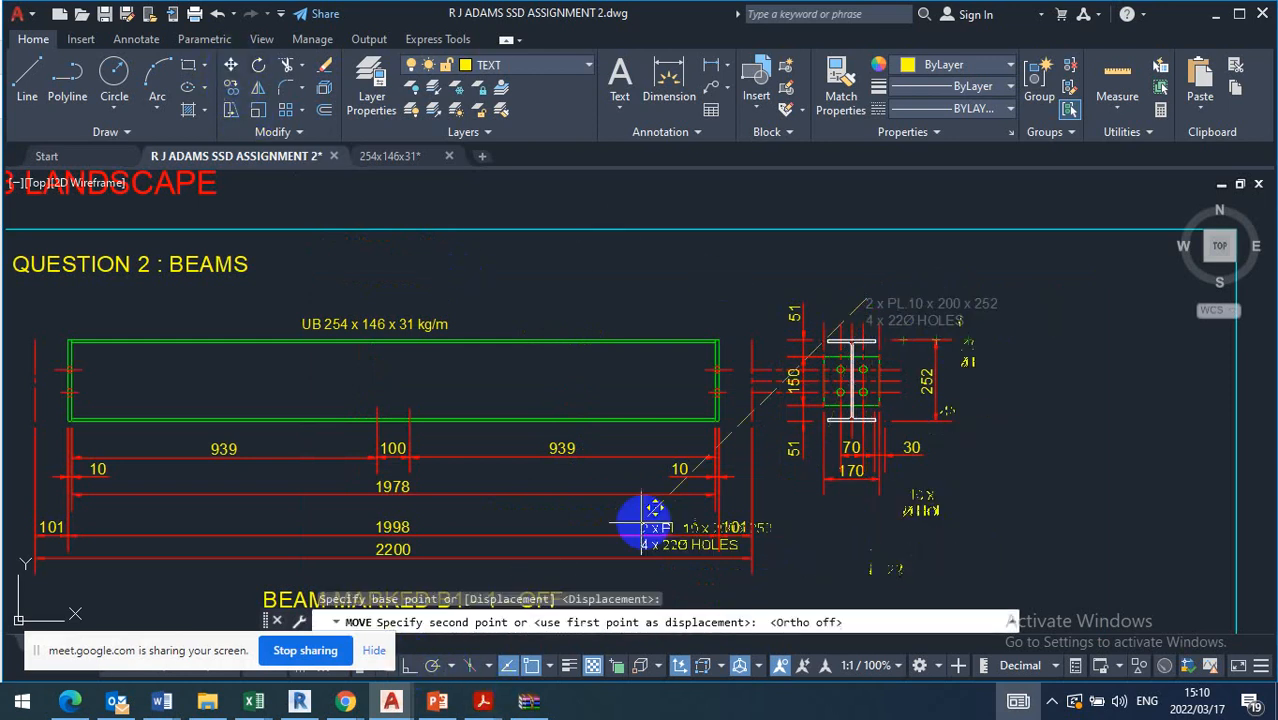
click(800, 535)
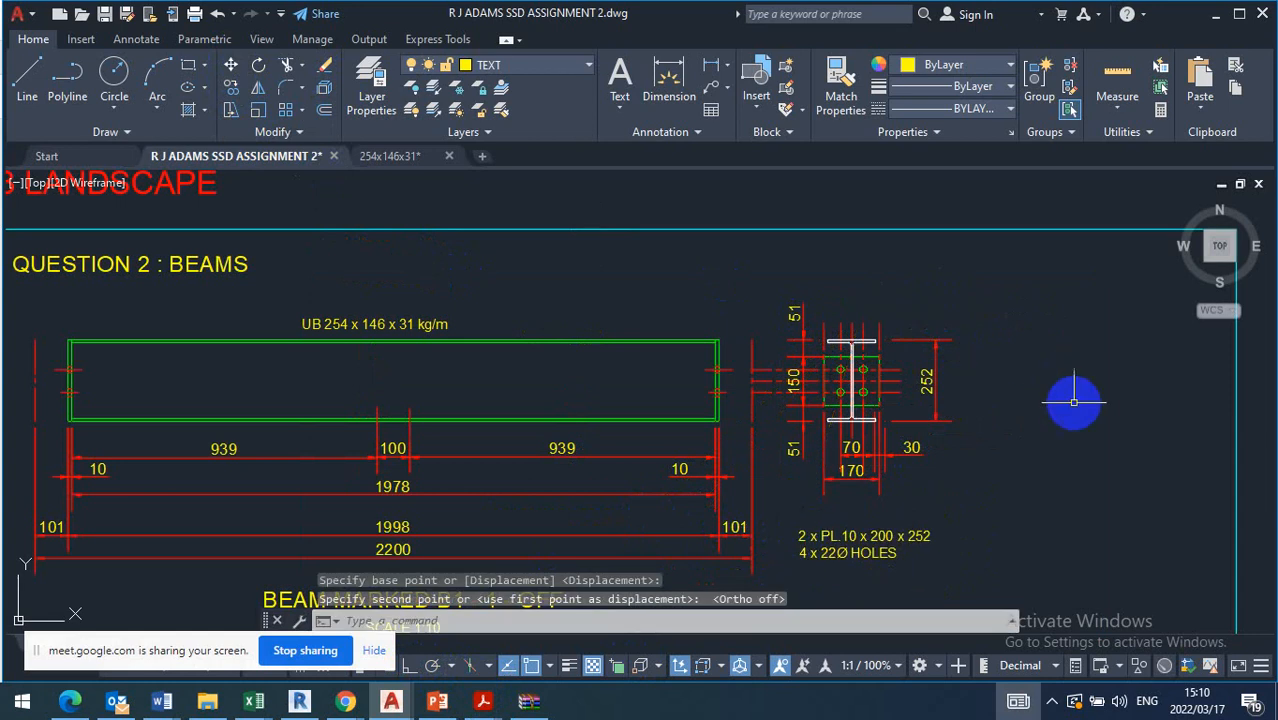
scroll(982, 452, down, 2)
middle_drag(921, 550, 1008, 503)
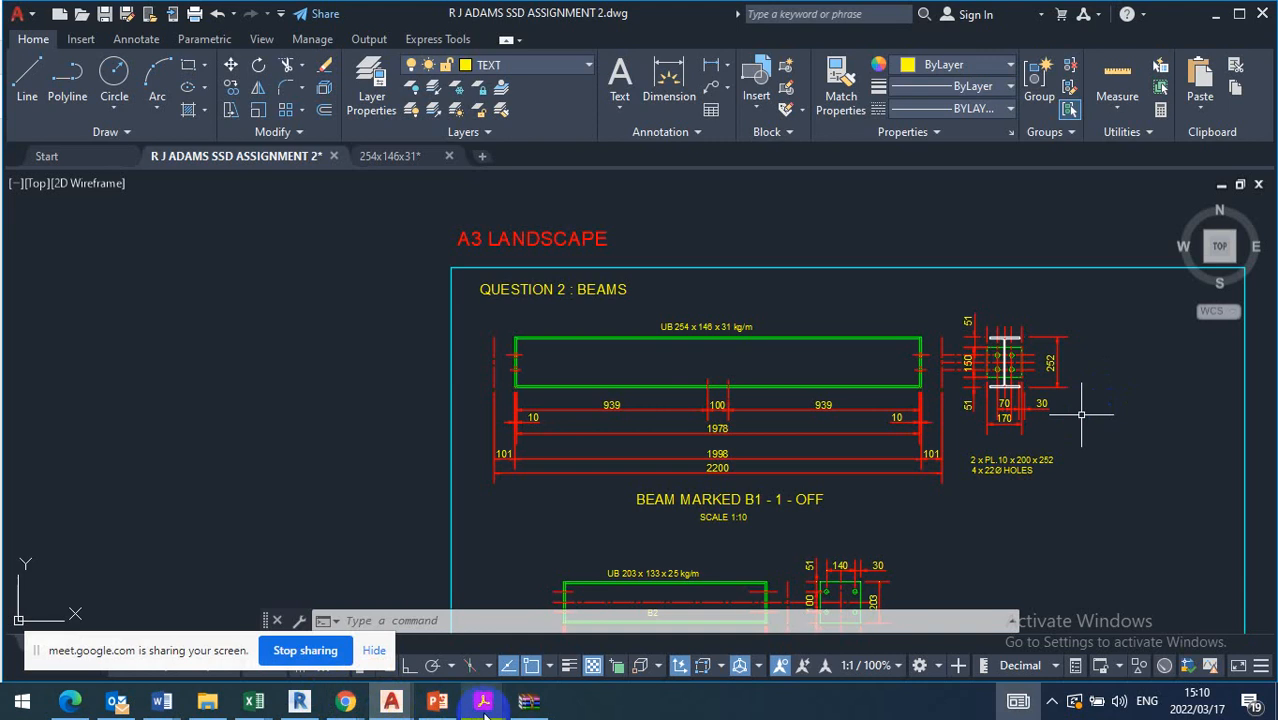
Switch to blue book.pdf in Acrobat Reader and examine Table 3.14 on fastener spacings and Table 3.13 on recommended gauges and backmarks
mouse_move(484, 703)
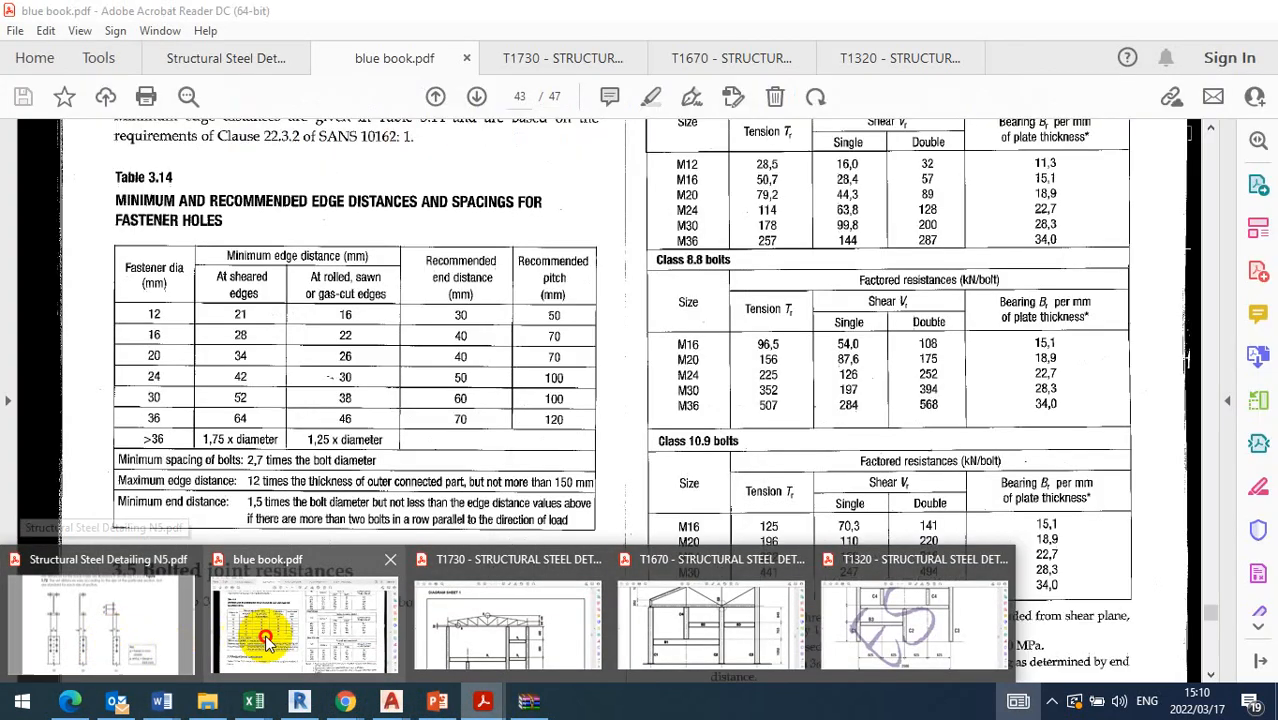
click(262, 634)
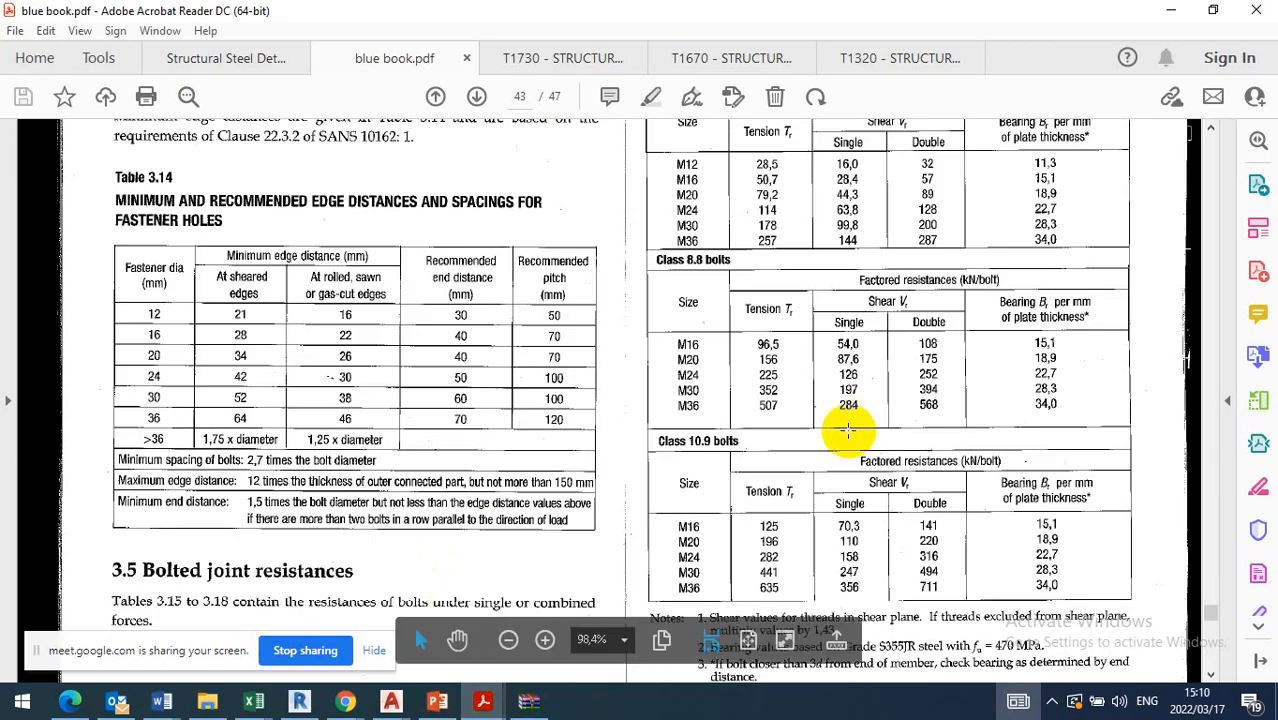
scroll(1100, 342, up, 3)
scroll(1100, 342, up, 3)
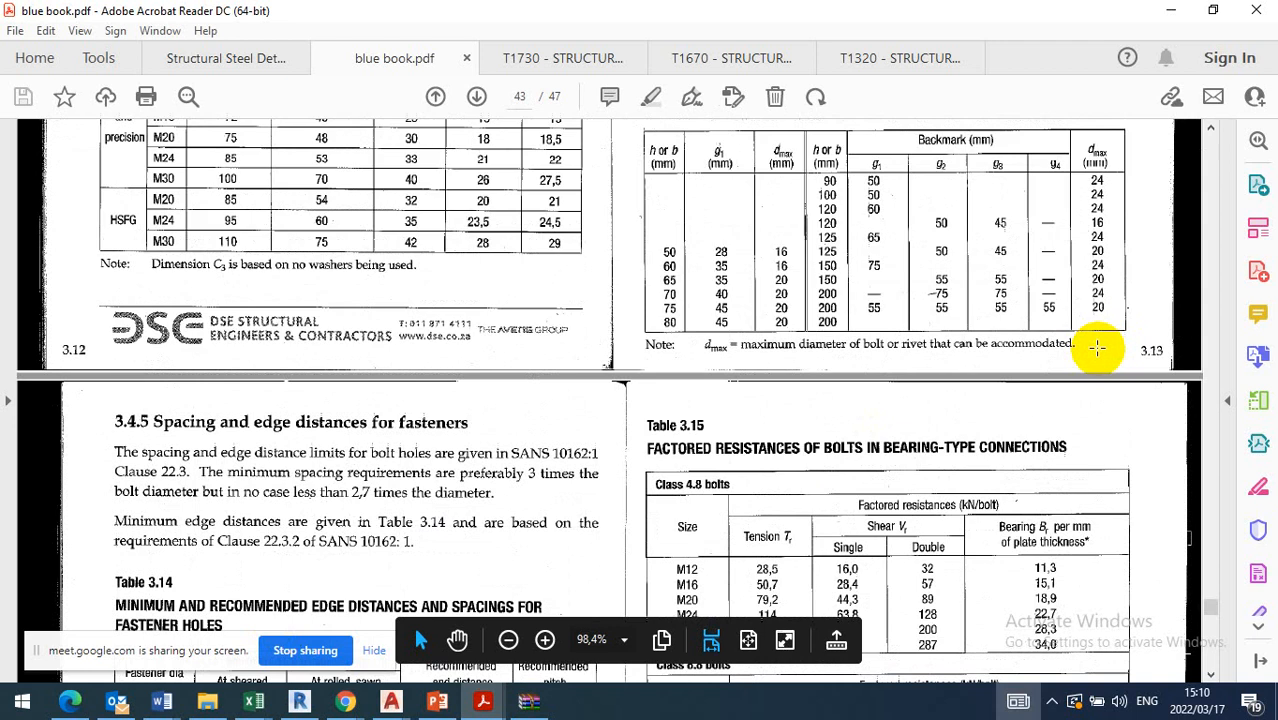
scroll(1093, 348, down, 4)
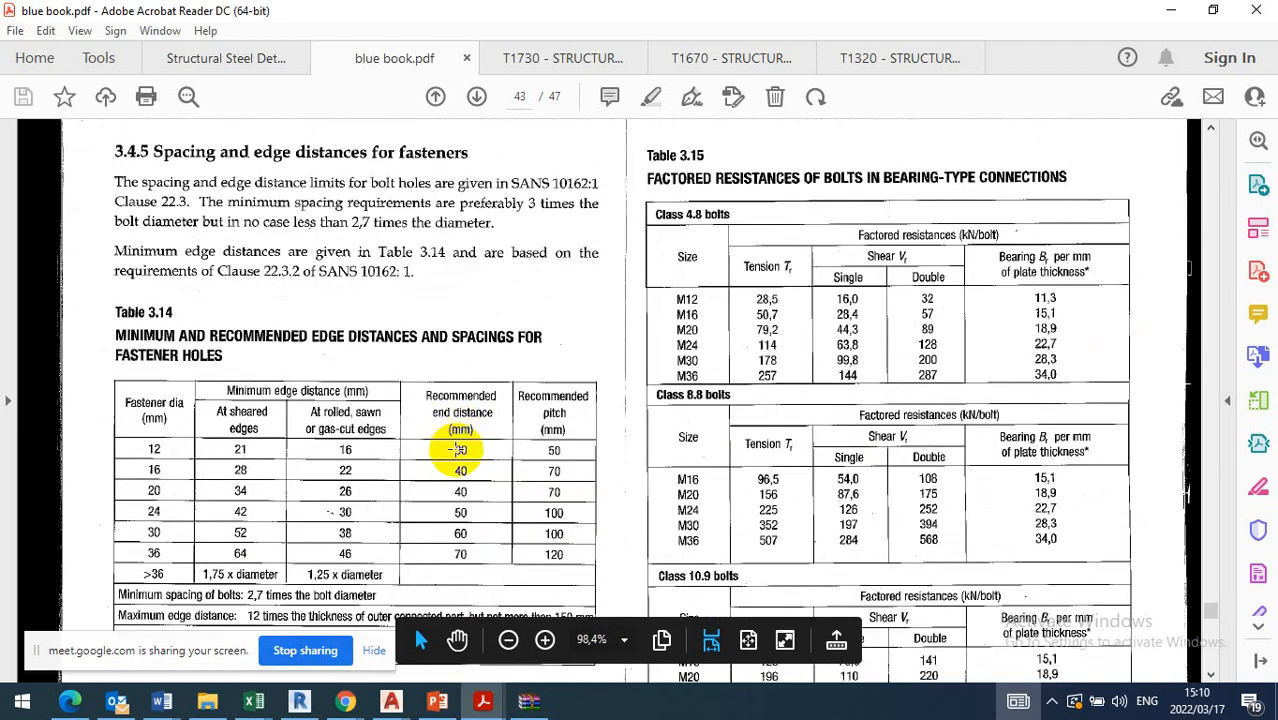
scroll(458, 470, down, 2)
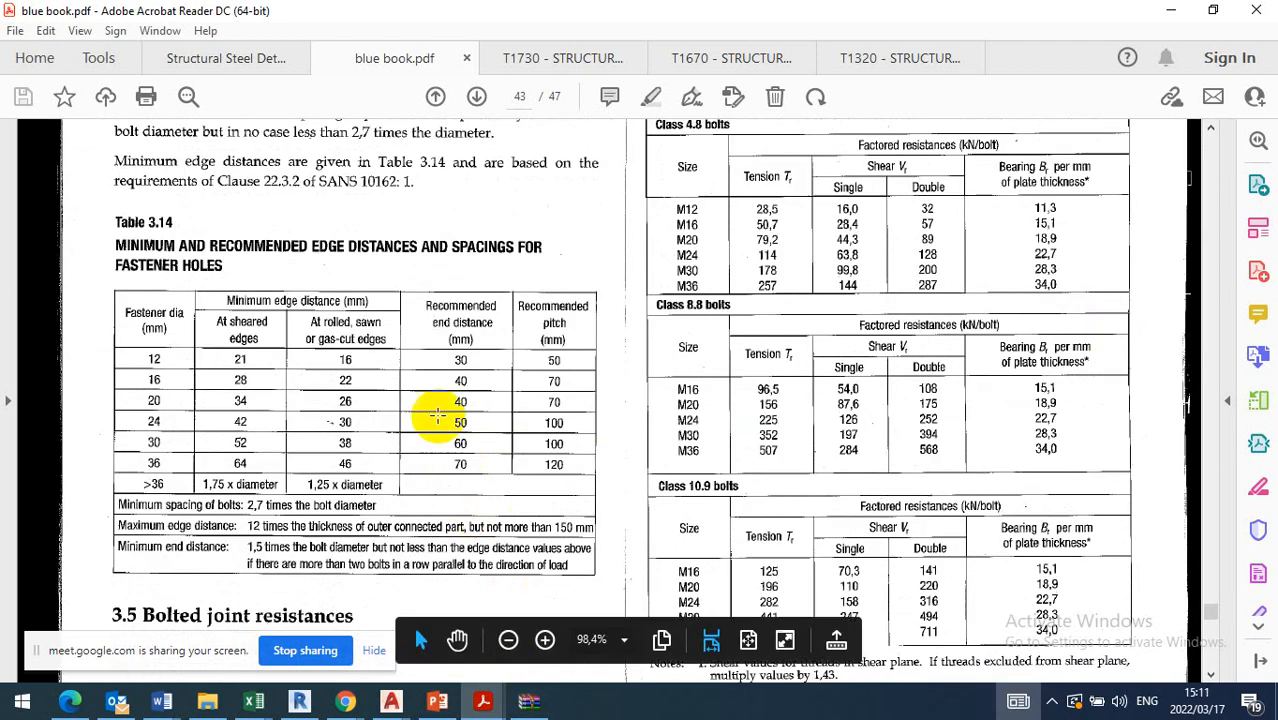
scroll(860, 375, up, 4)
scroll(857, 372, up, 8)
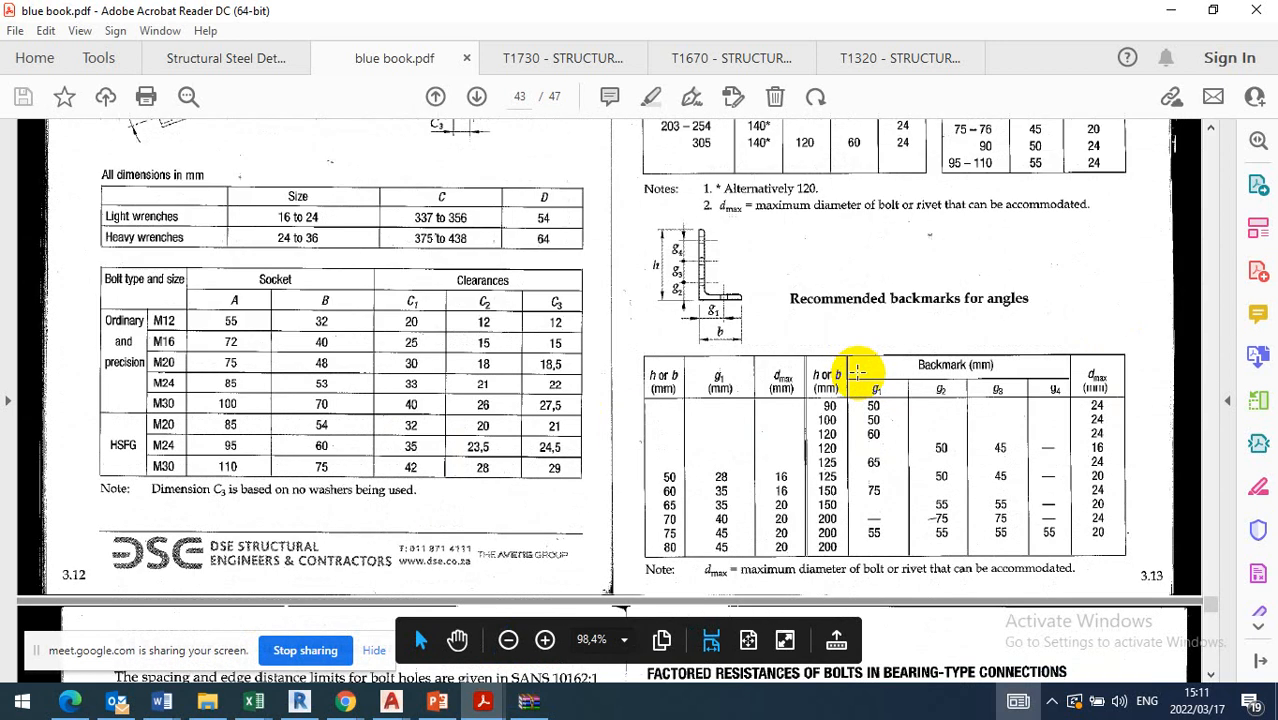
scroll(850, 377, up, 2)
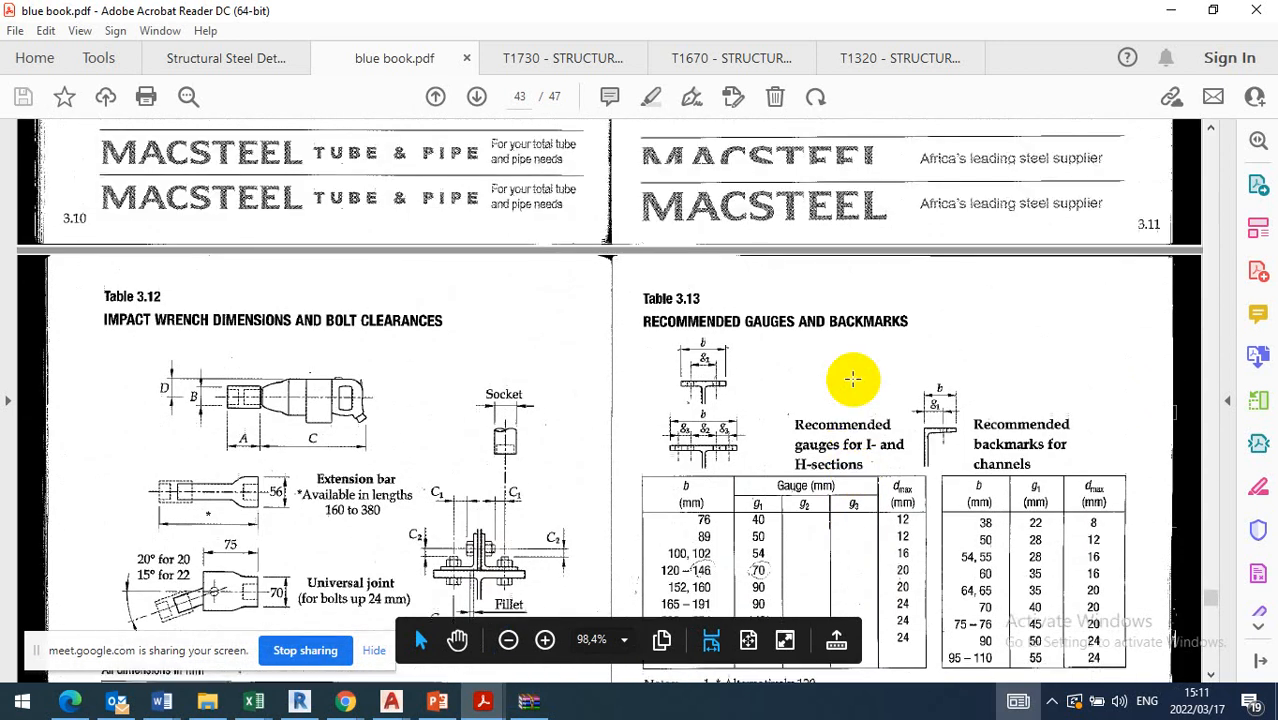
scroll(847, 373, down, 3)
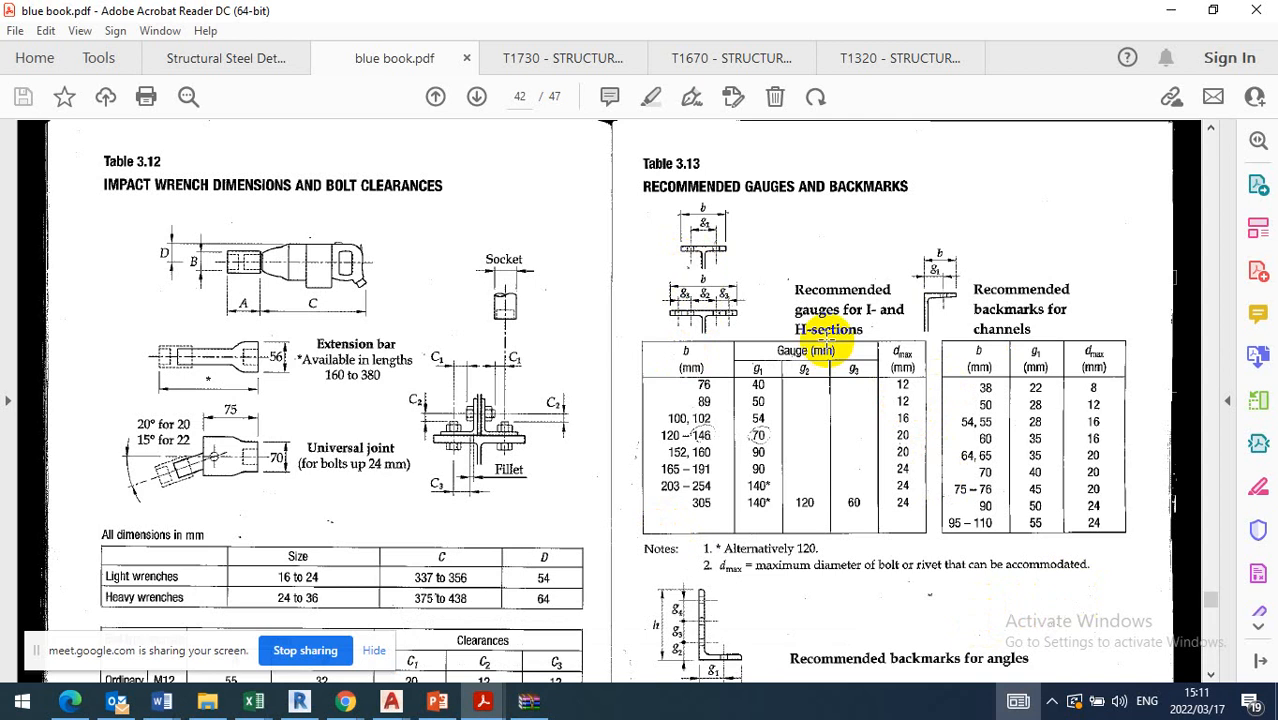
Examine Table 3.13 on recommended gauges and backmarks and Table 3.14 on edge distances and spacings in blue book.pdf
scroll(715, 263, down, 2)
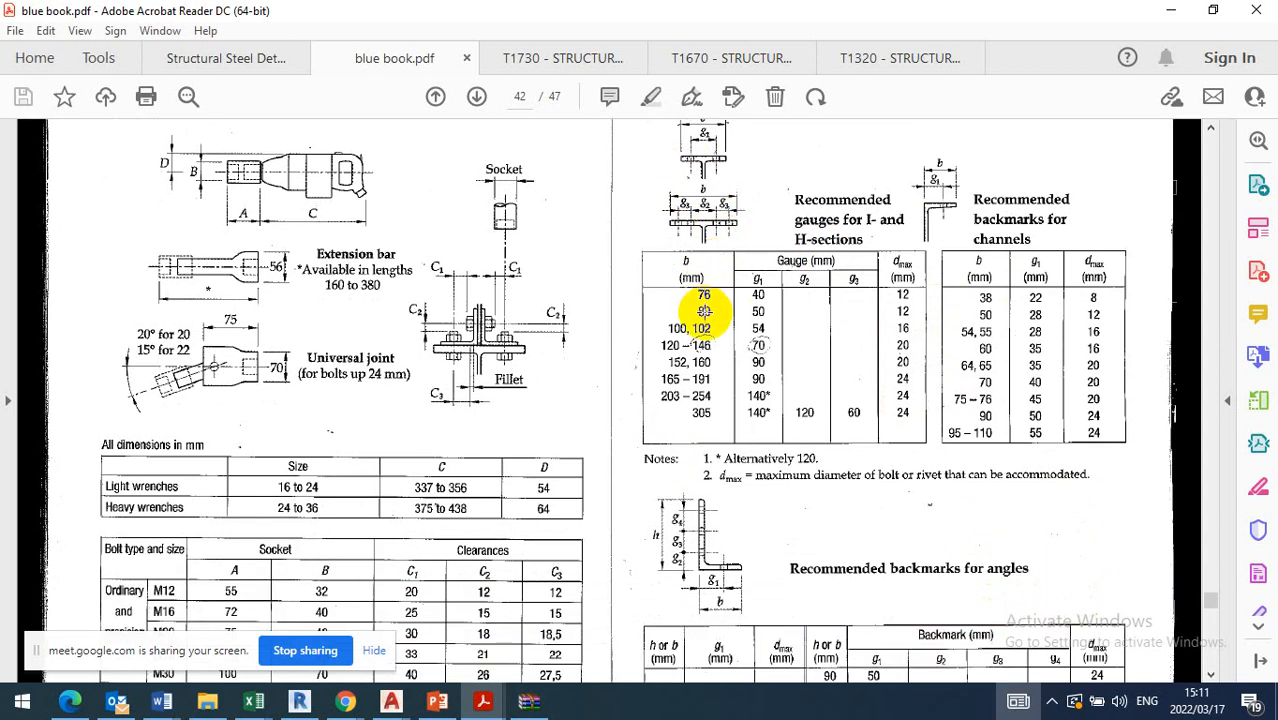
scroll(534, 414, down, 9)
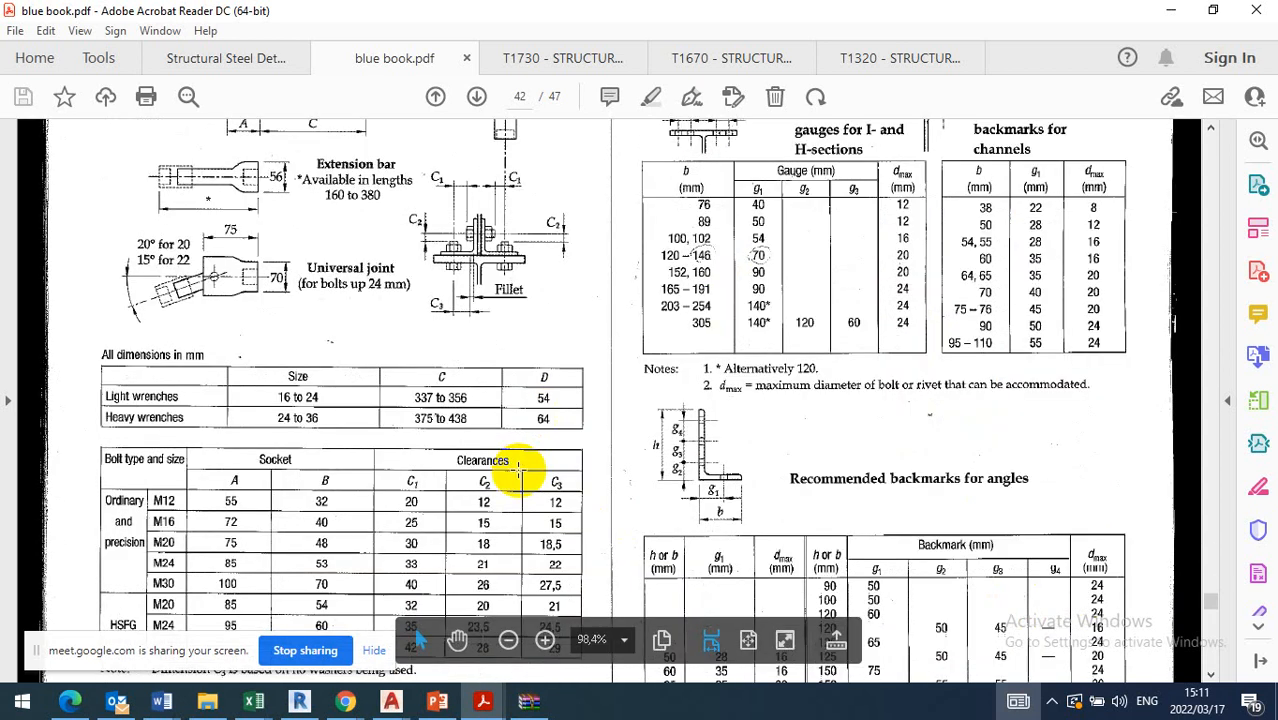
scroll(522, 456, down, 9)
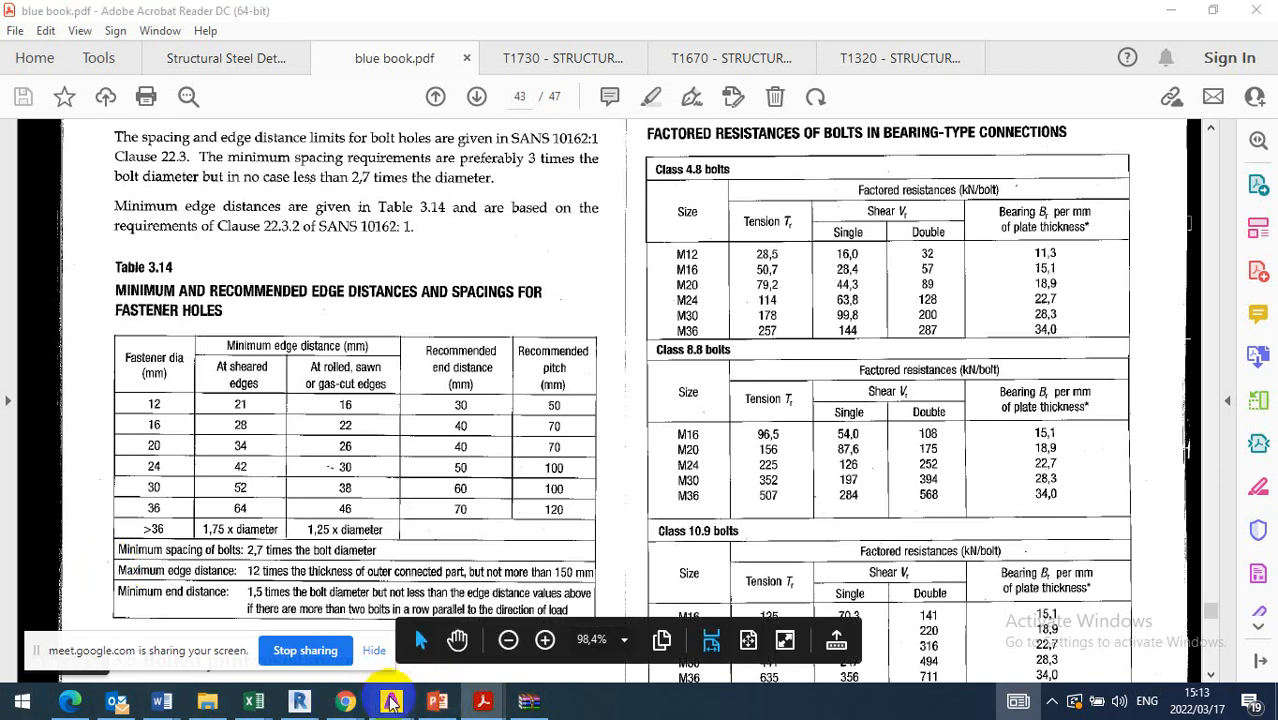
Switch to AutoCAD and inspect the B2 beam's section label, bolt hole lines and end plate view
mouse_move(385, 703)
click(305, 645)
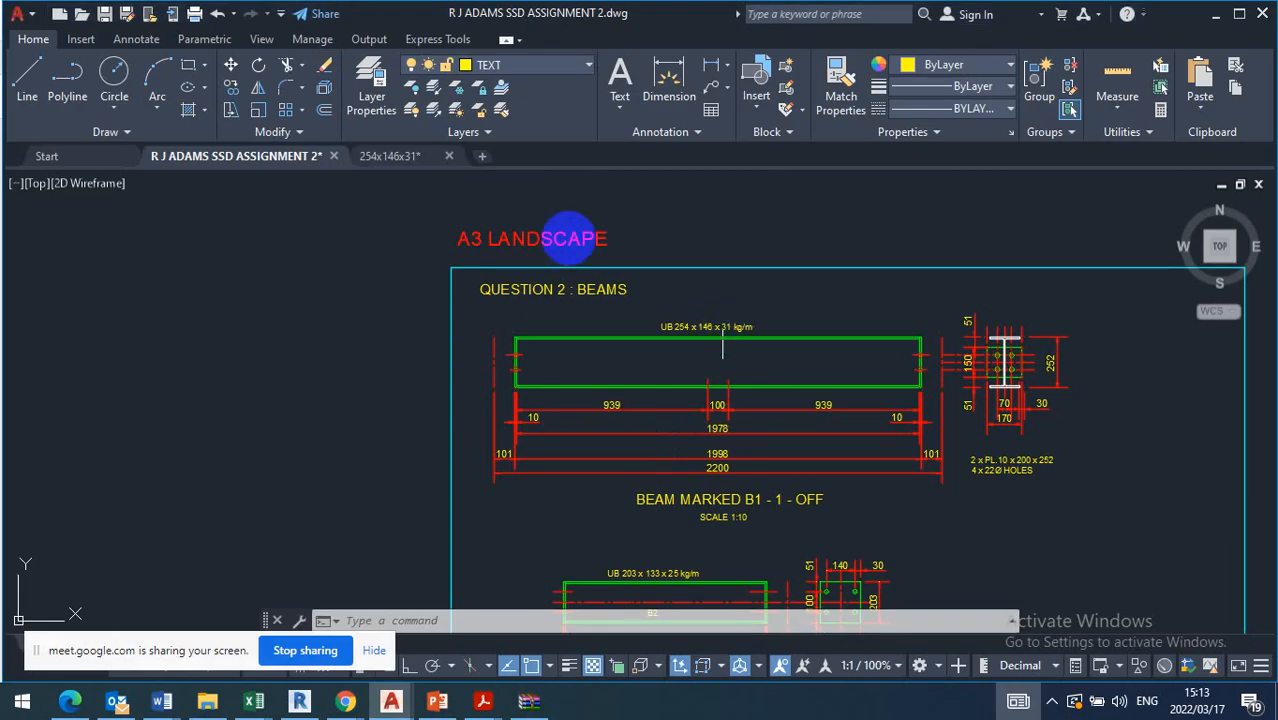
scroll(470, 238, down, 3)
scroll(551, 391, up, 6)
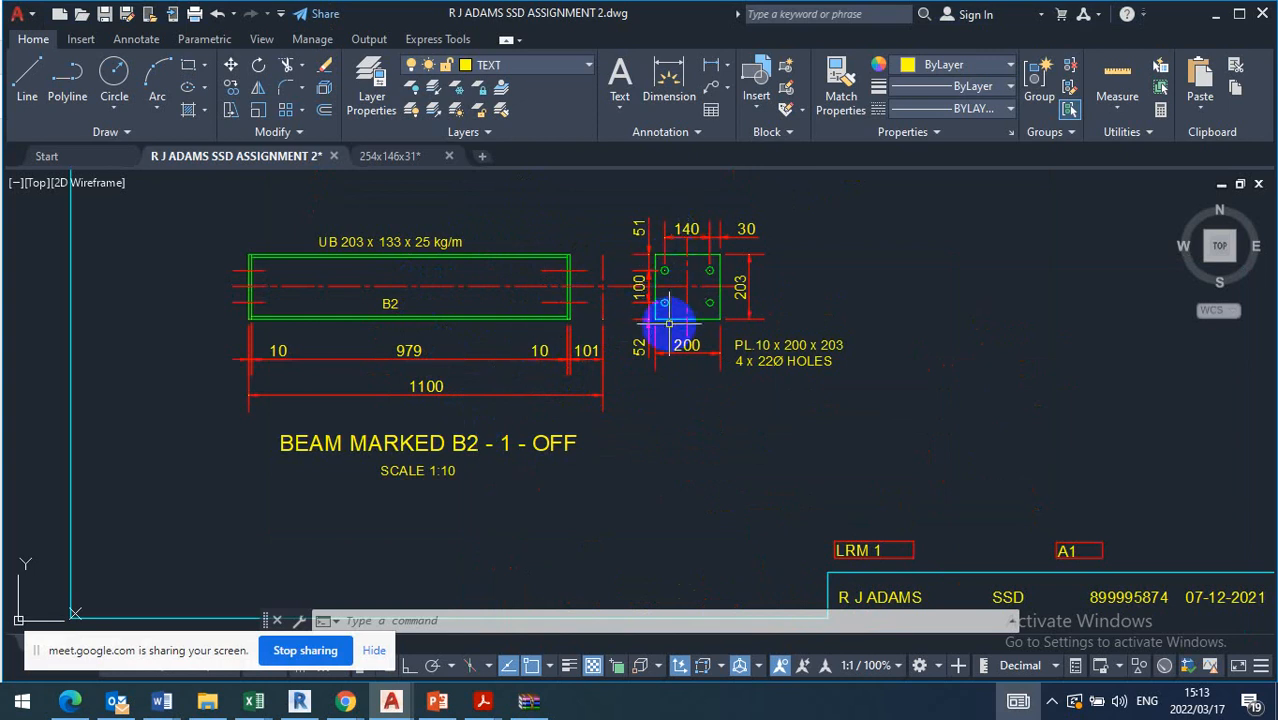
scroll(350, 236, up, 4)
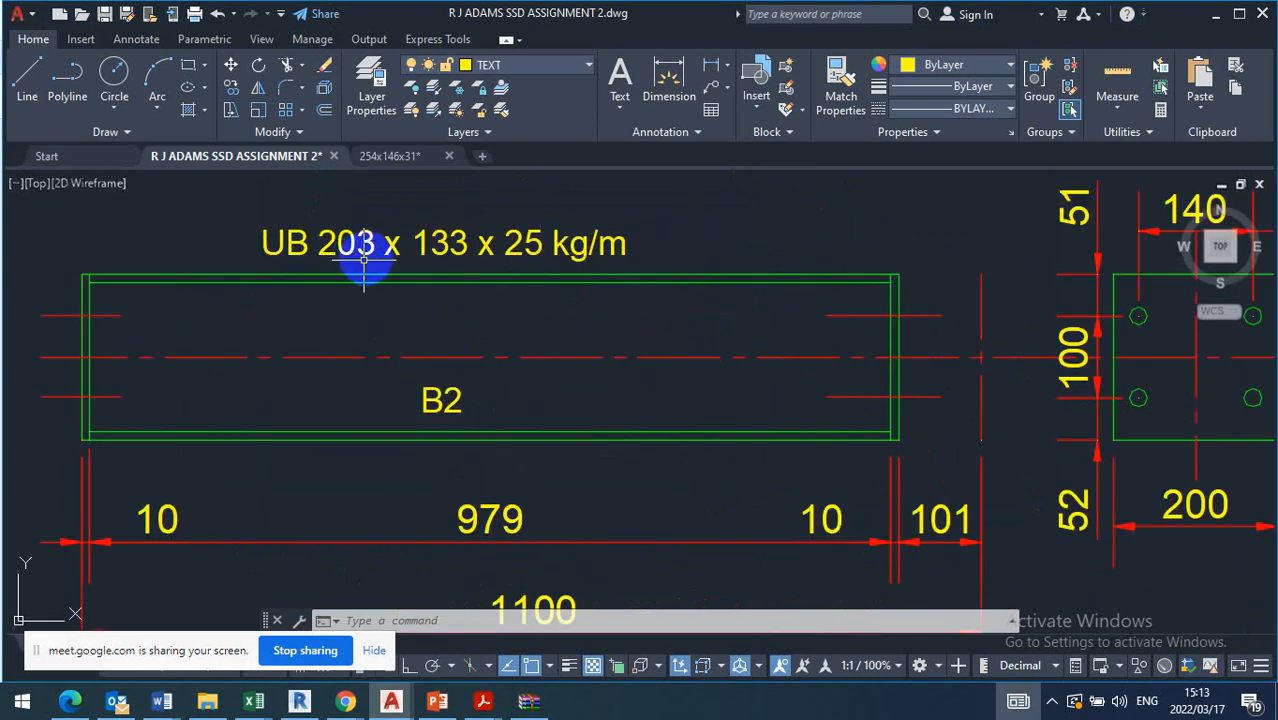
scroll(462, 258, down, 4)
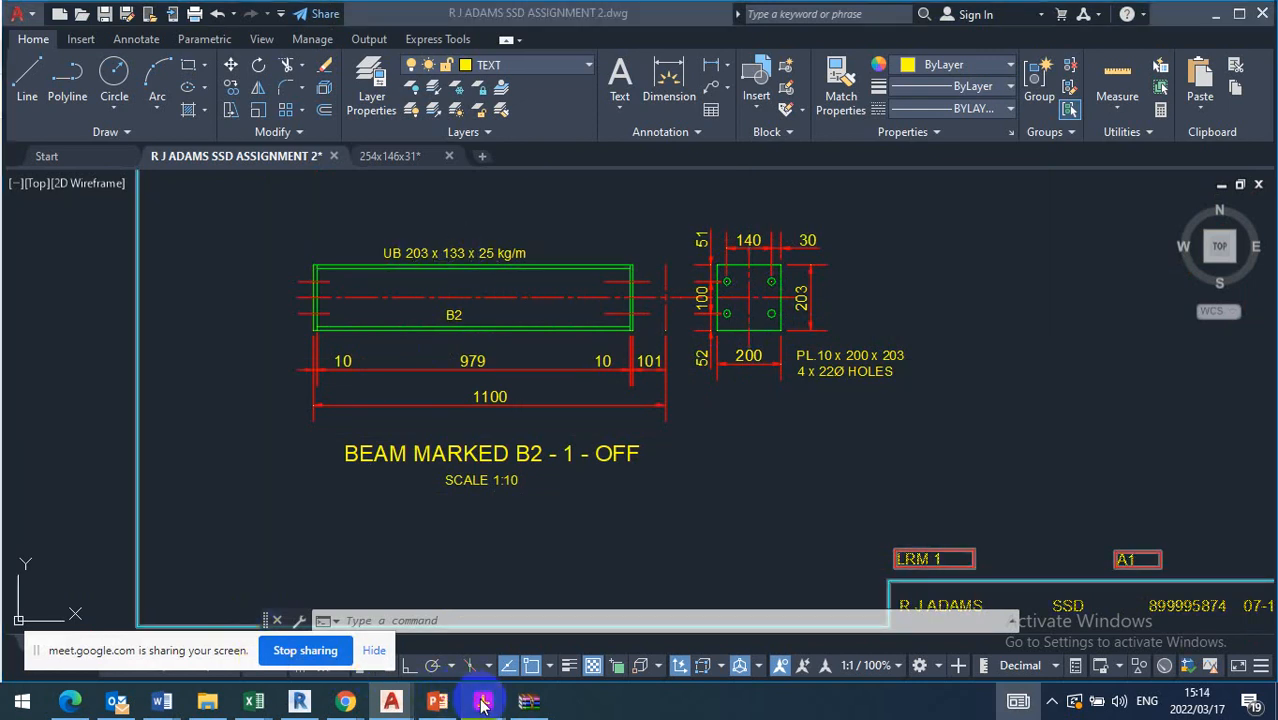
Check the B2 plate's hole spacing against Tables 3.14 and 3.13 in blue book.pdf in Acrobat Reader
mouse_move(482, 703)
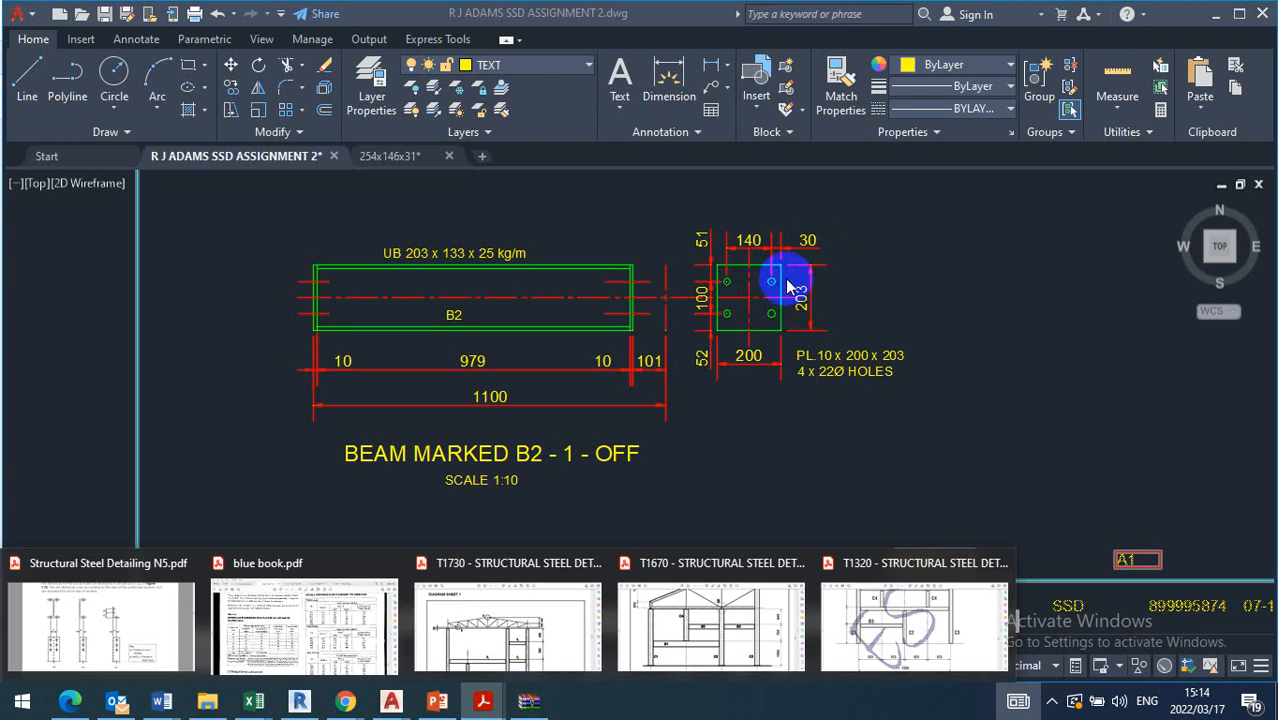
click(300, 636)
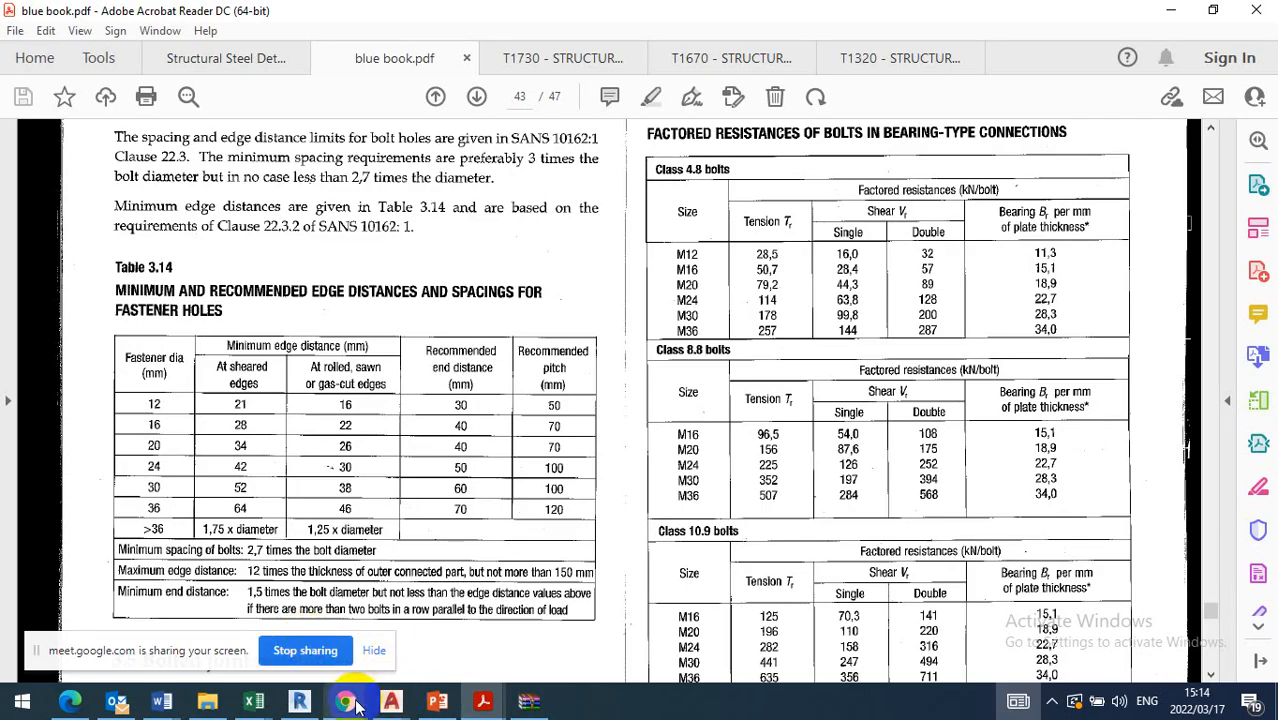
mouse_move(350, 703)
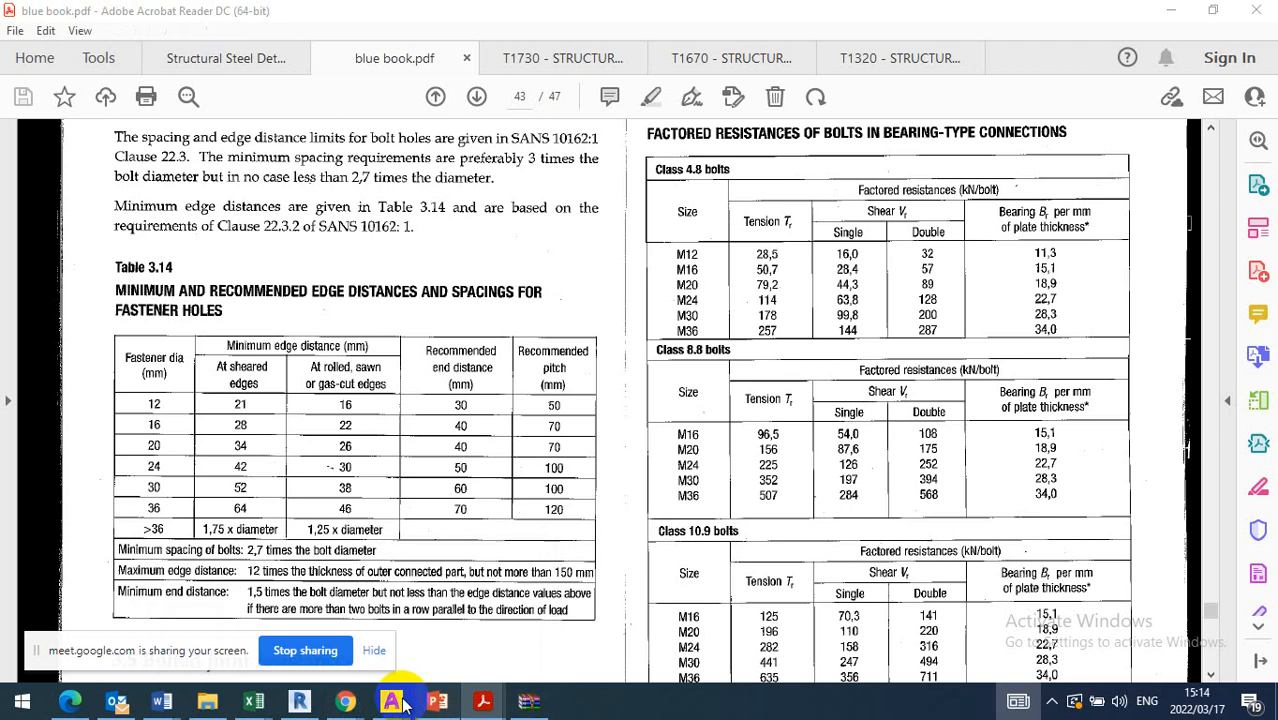
mouse_move(395, 703)
click(330, 650)
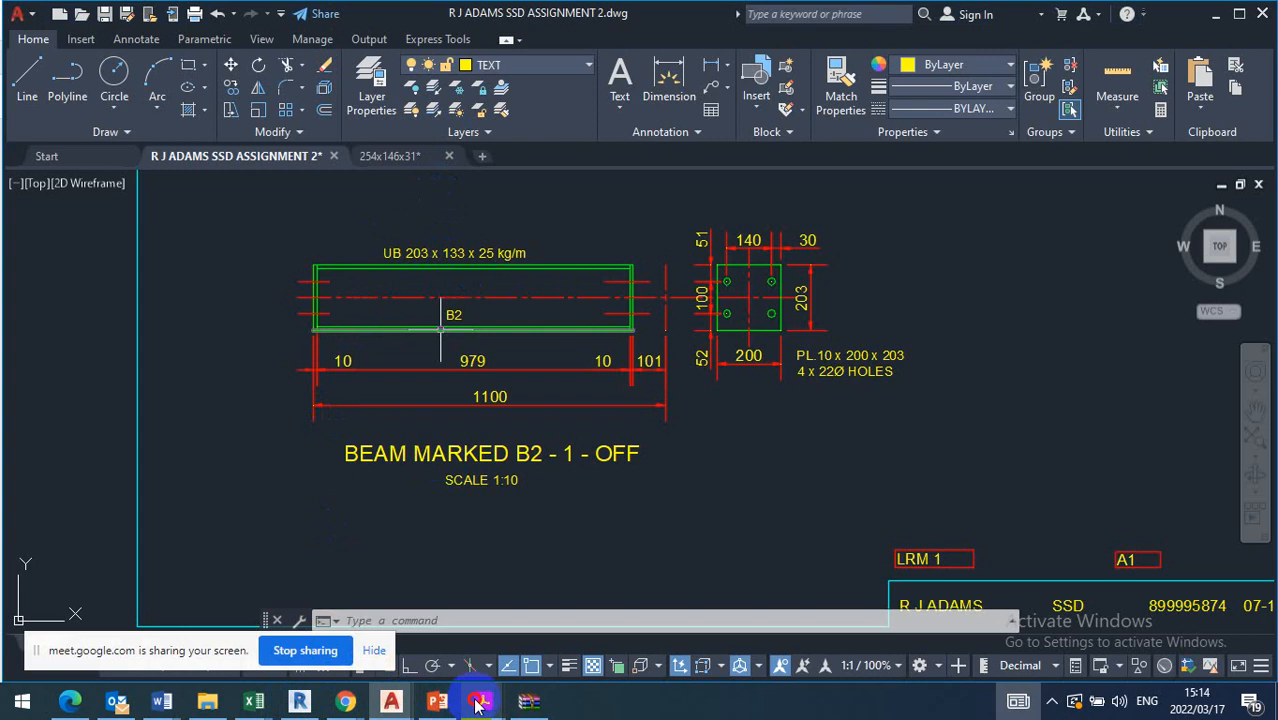
click(335, 651)
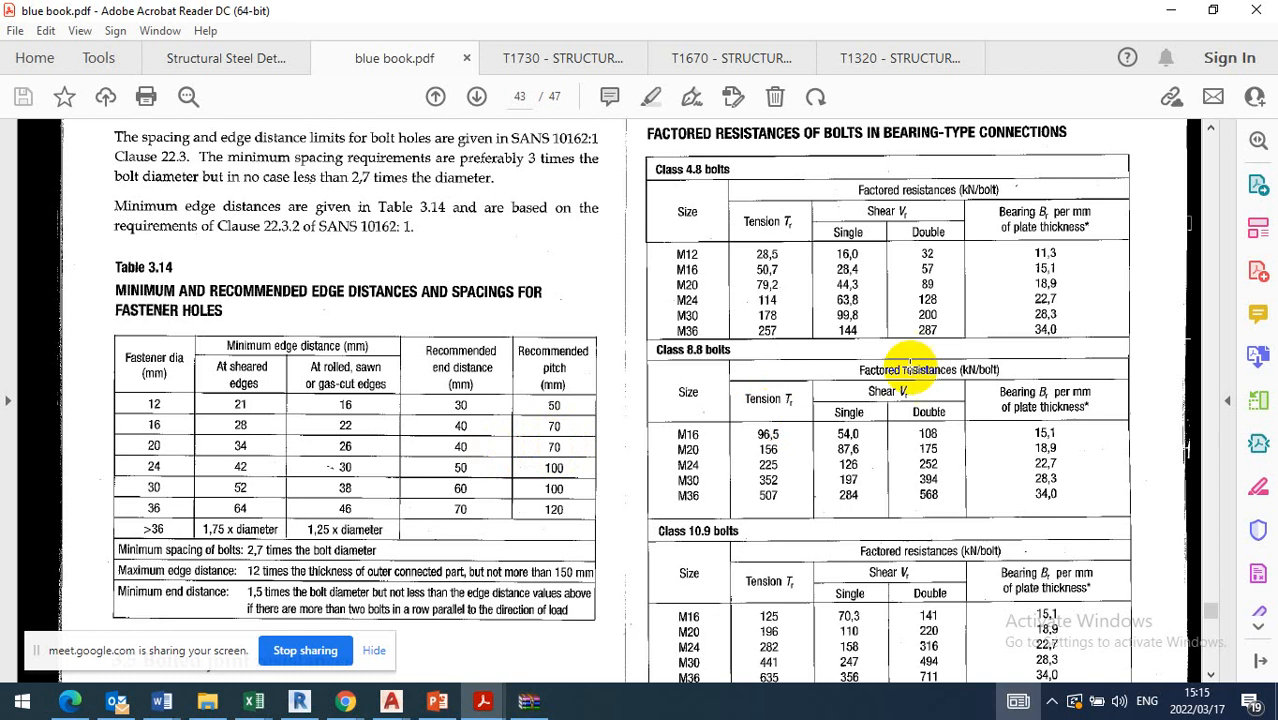
scroll(905, 362, up, 10)
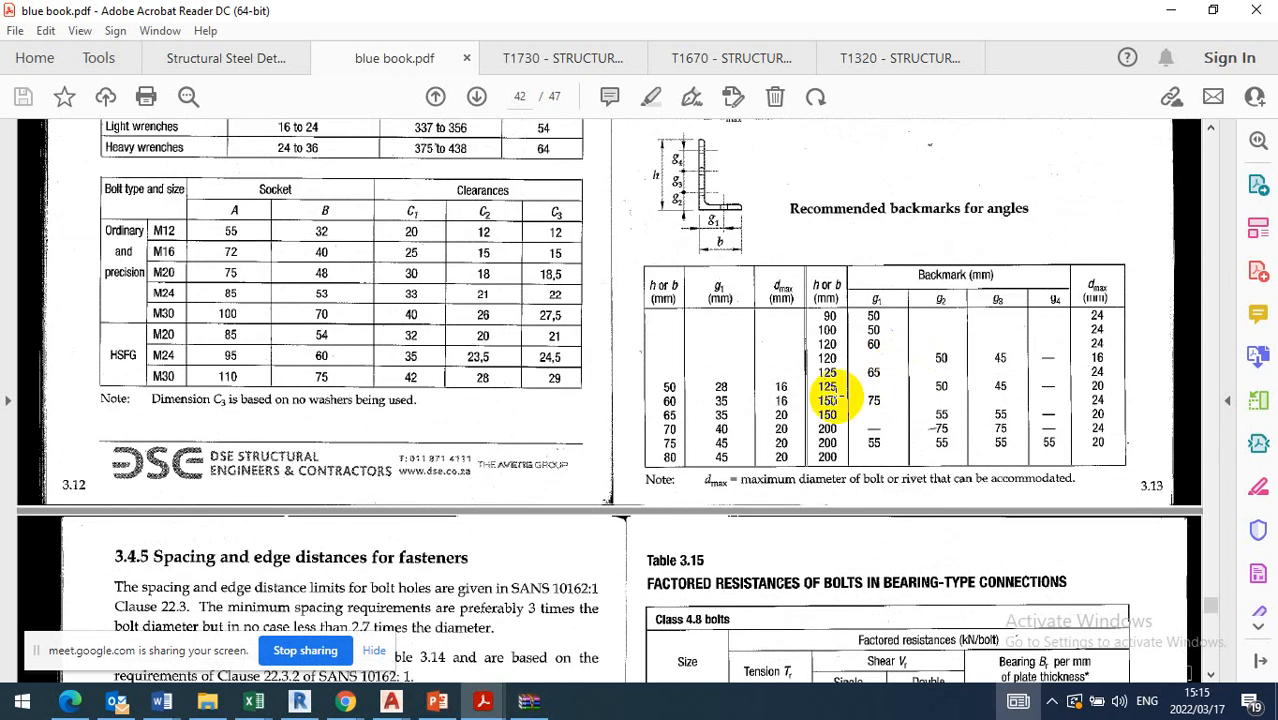
scroll(833, 397, up, 9)
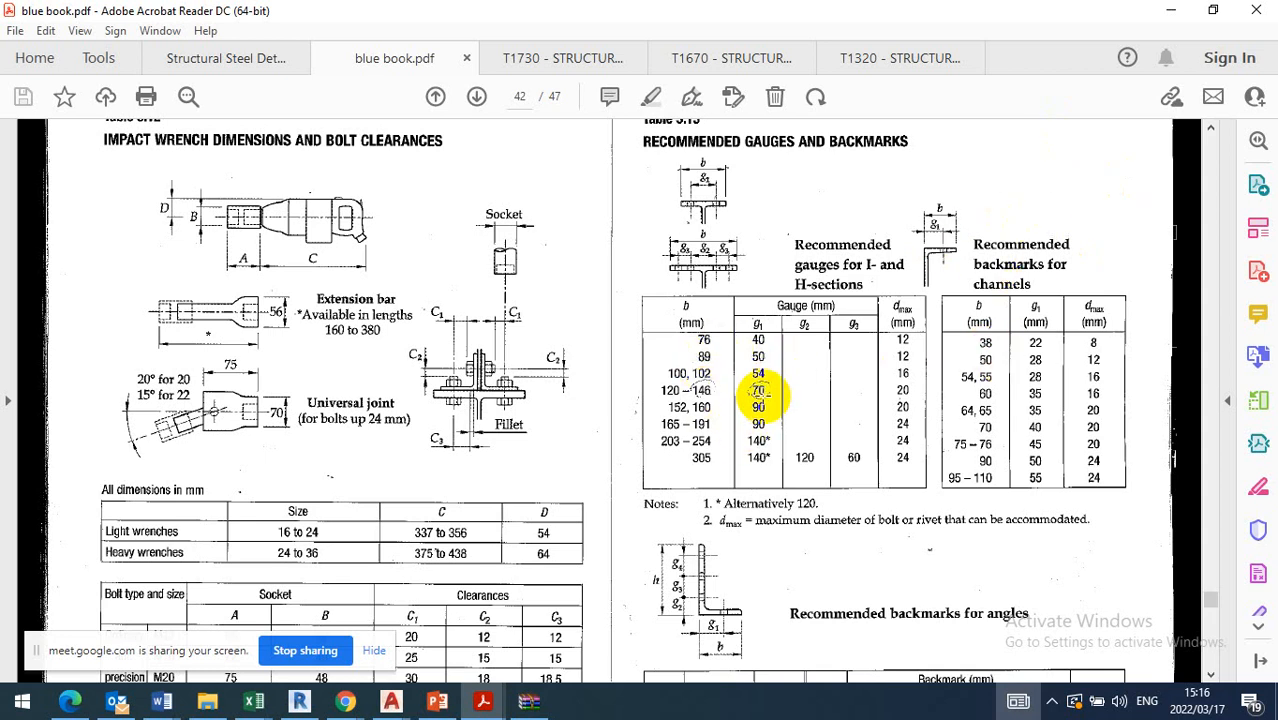
Switch to AutoCAD and examine the B2 end plate's hole dimensions and the bolt hole lines at both beam ends
click(393, 710)
click(333, 642)
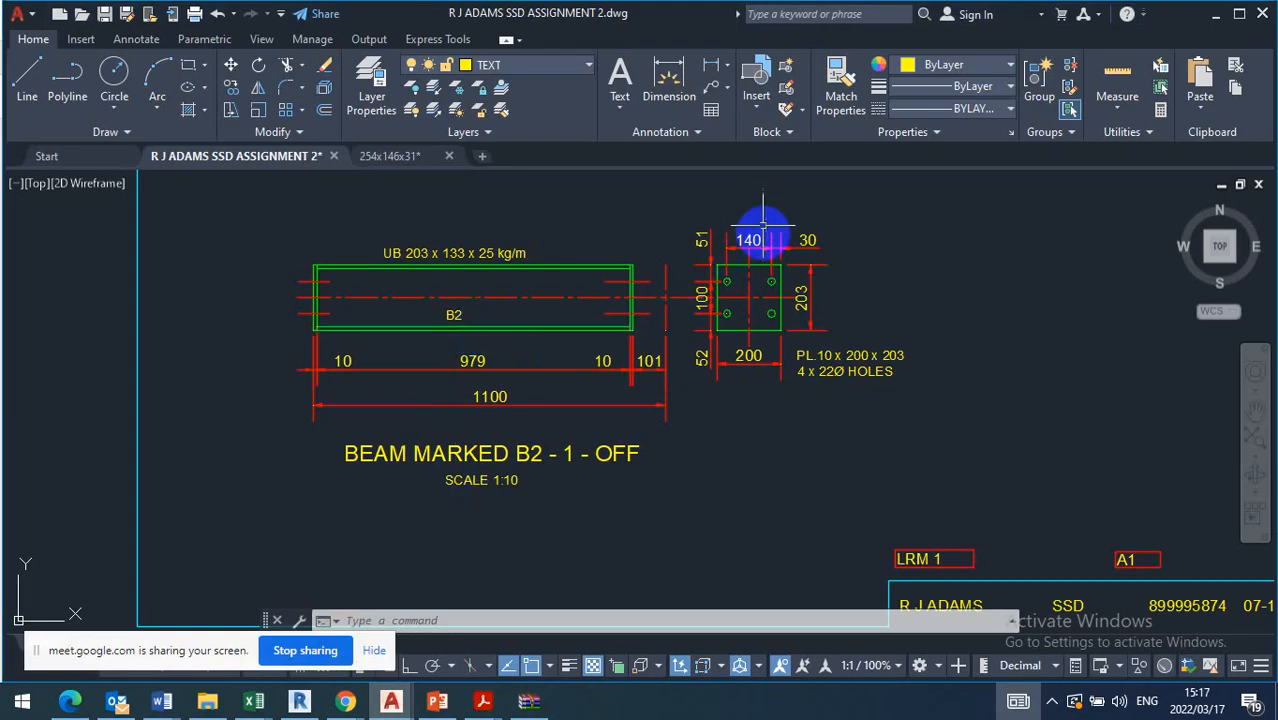
scroll(749, 240, up, 4)
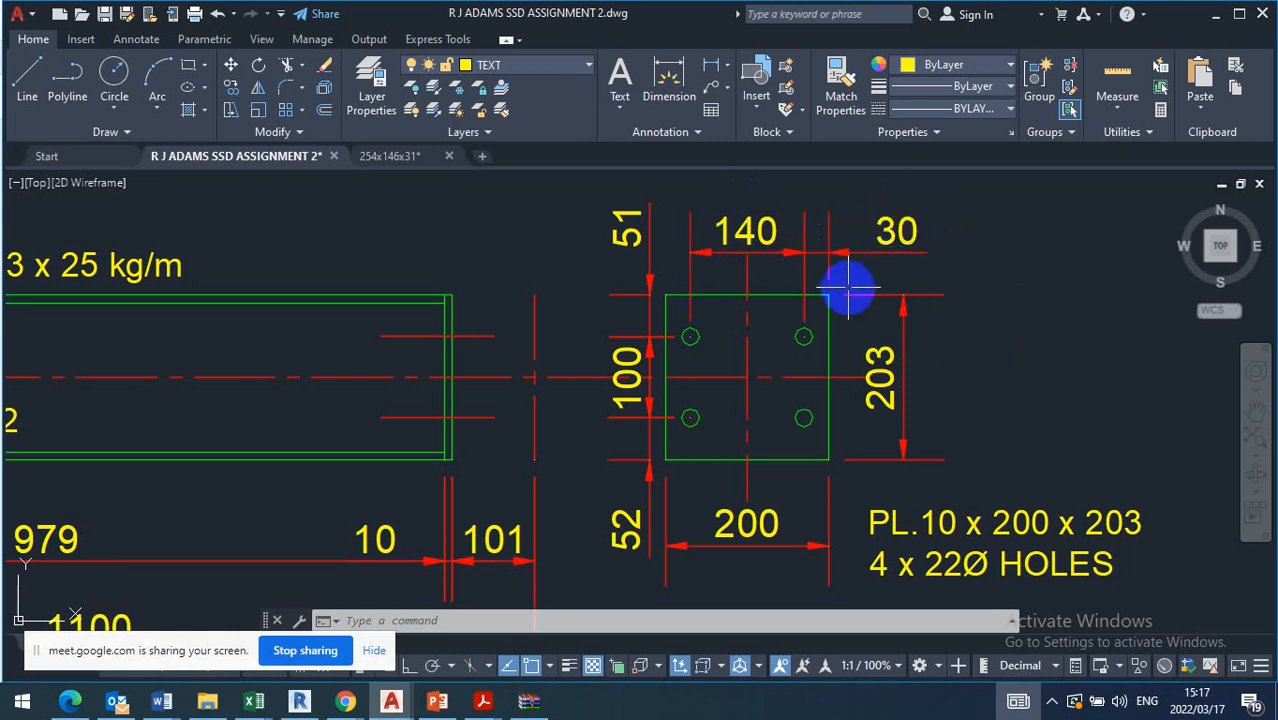
scroll(848, 288, down, 2)
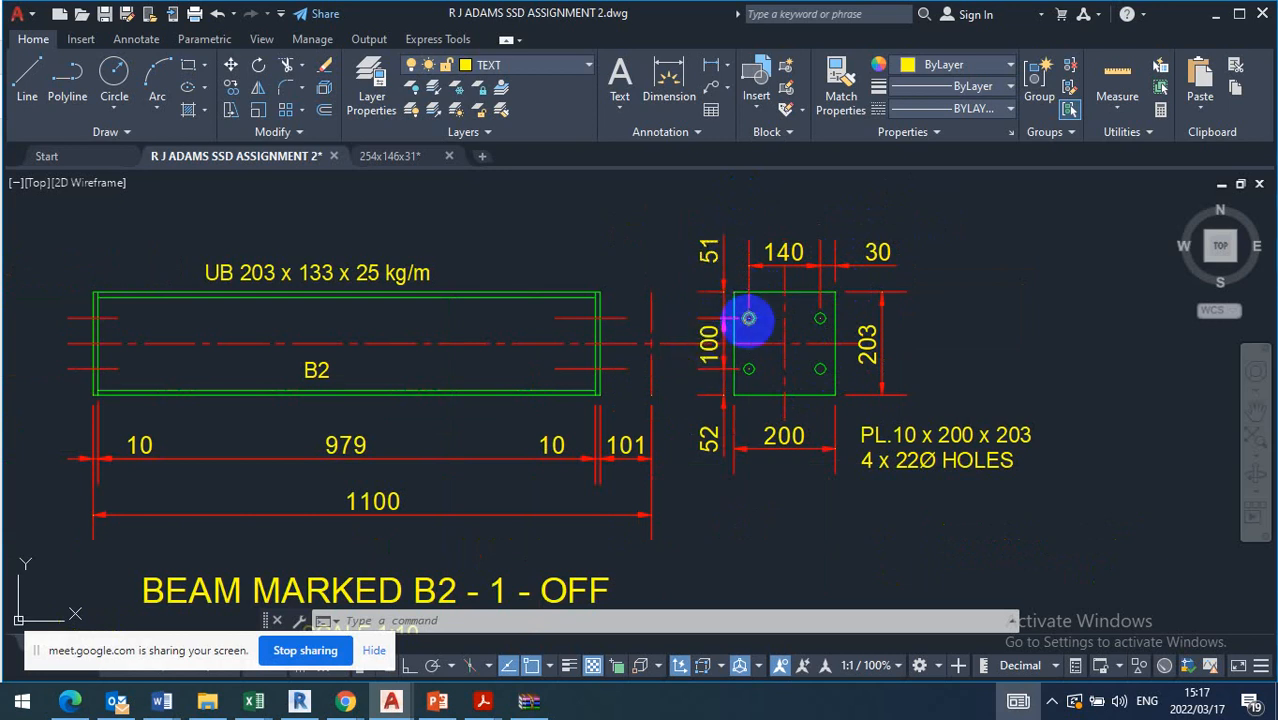
mouse_move(748, 318)
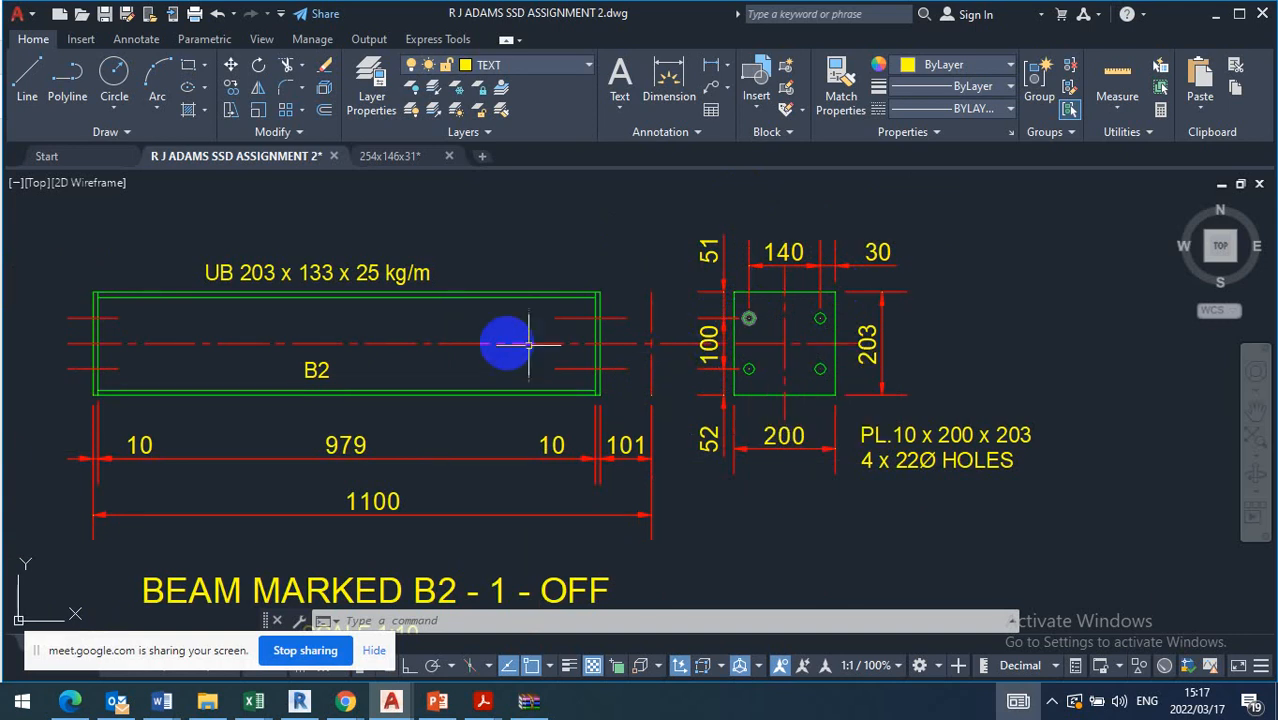
scroll(580, 330, up, 10)
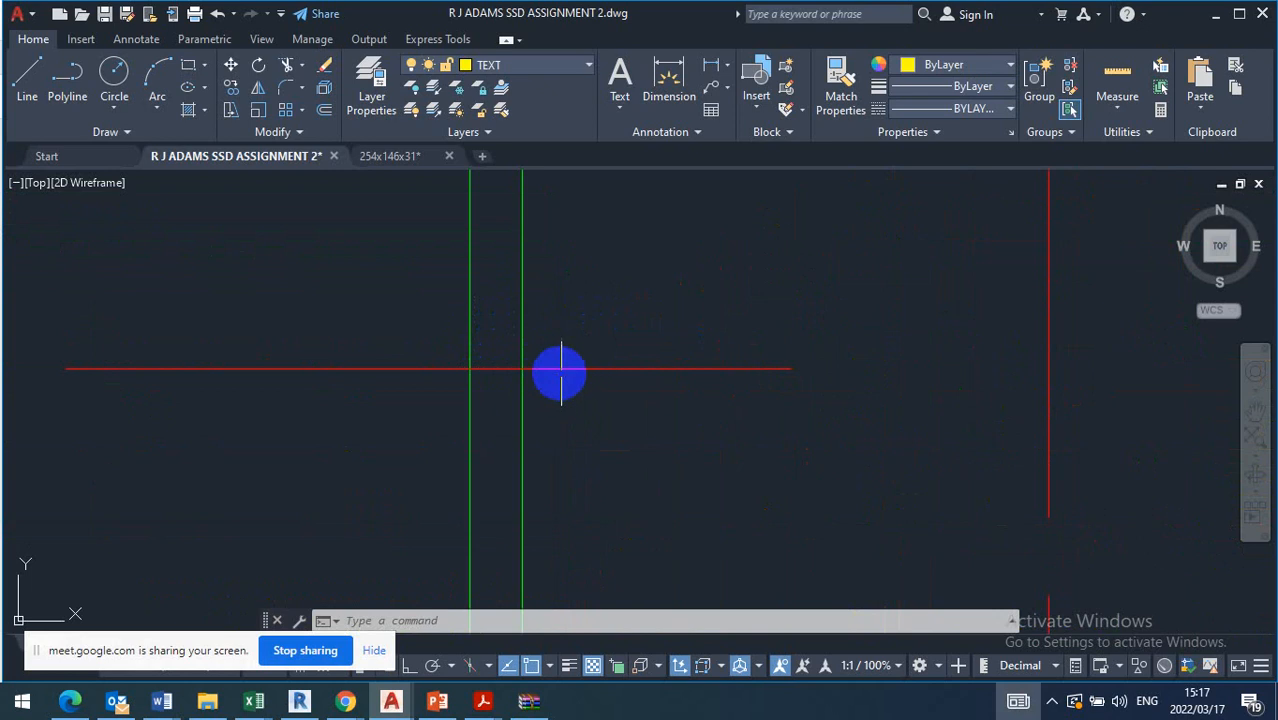
scroll(560, 372, down, 4)
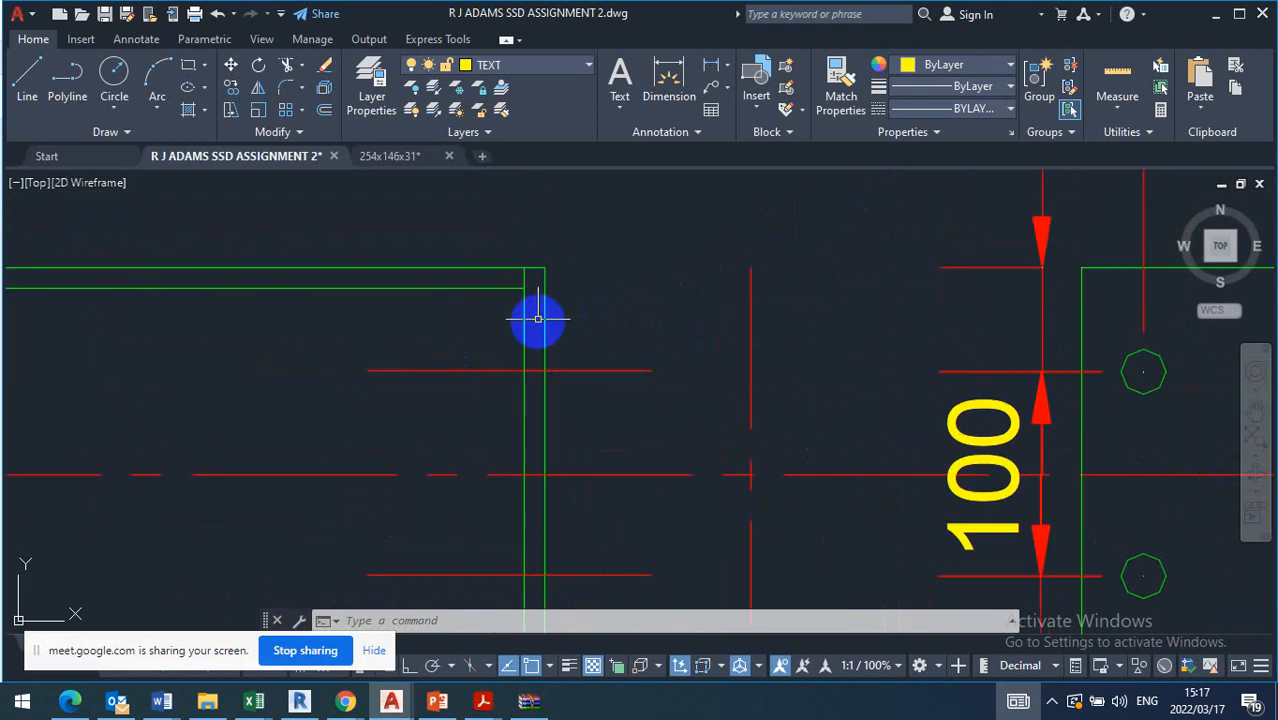
scroll(632, 303, down, 4)
scroll(660, 315, down, 2)
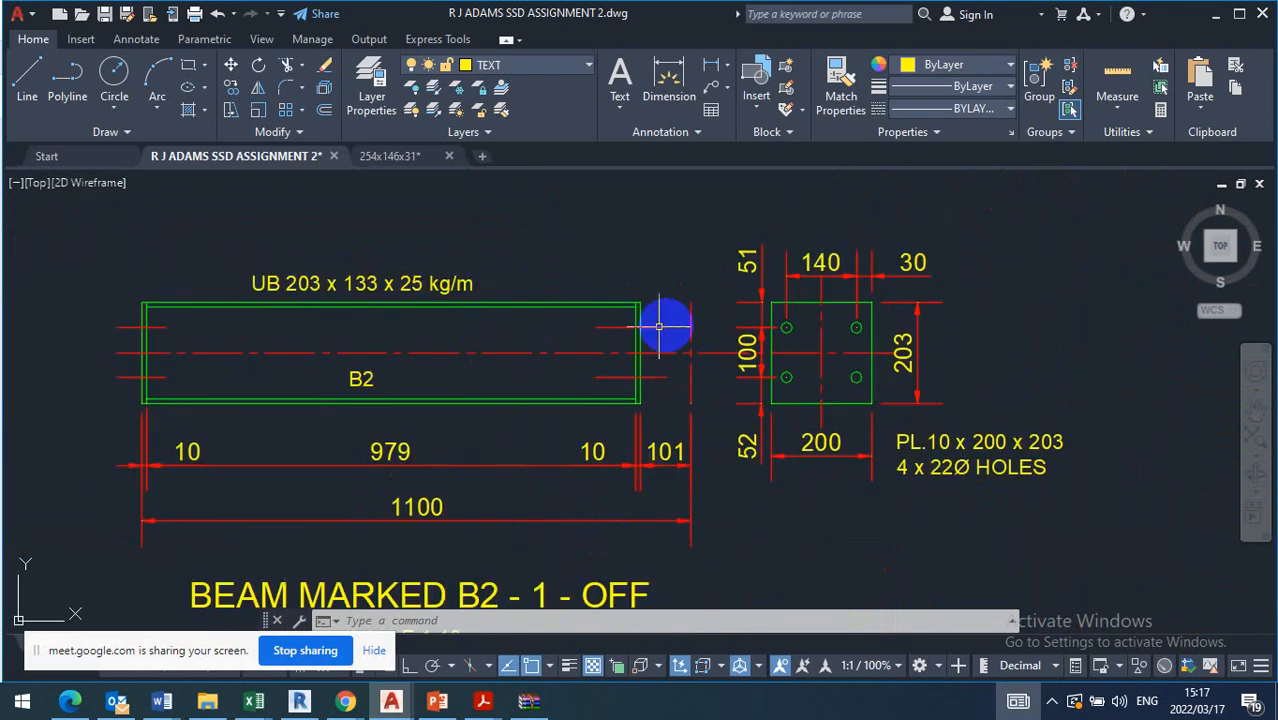
scroll(628, 308, up, 8)
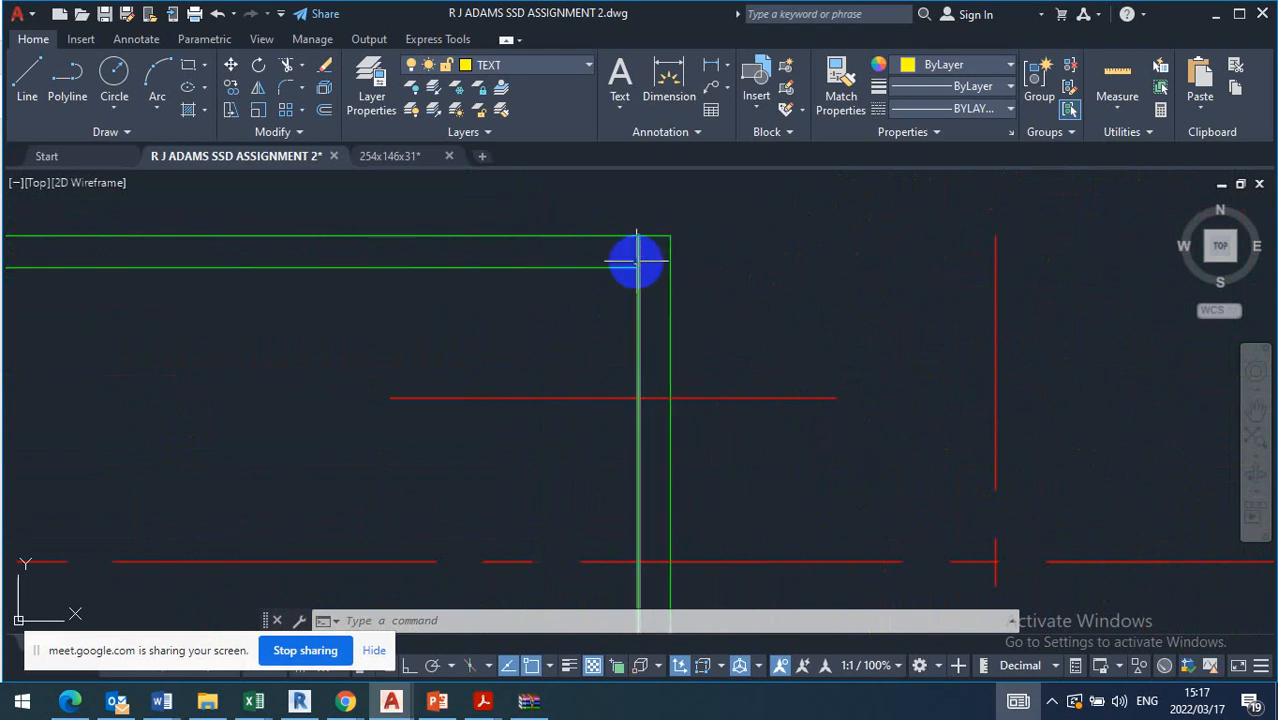
scroll(660, 264, down, 5)
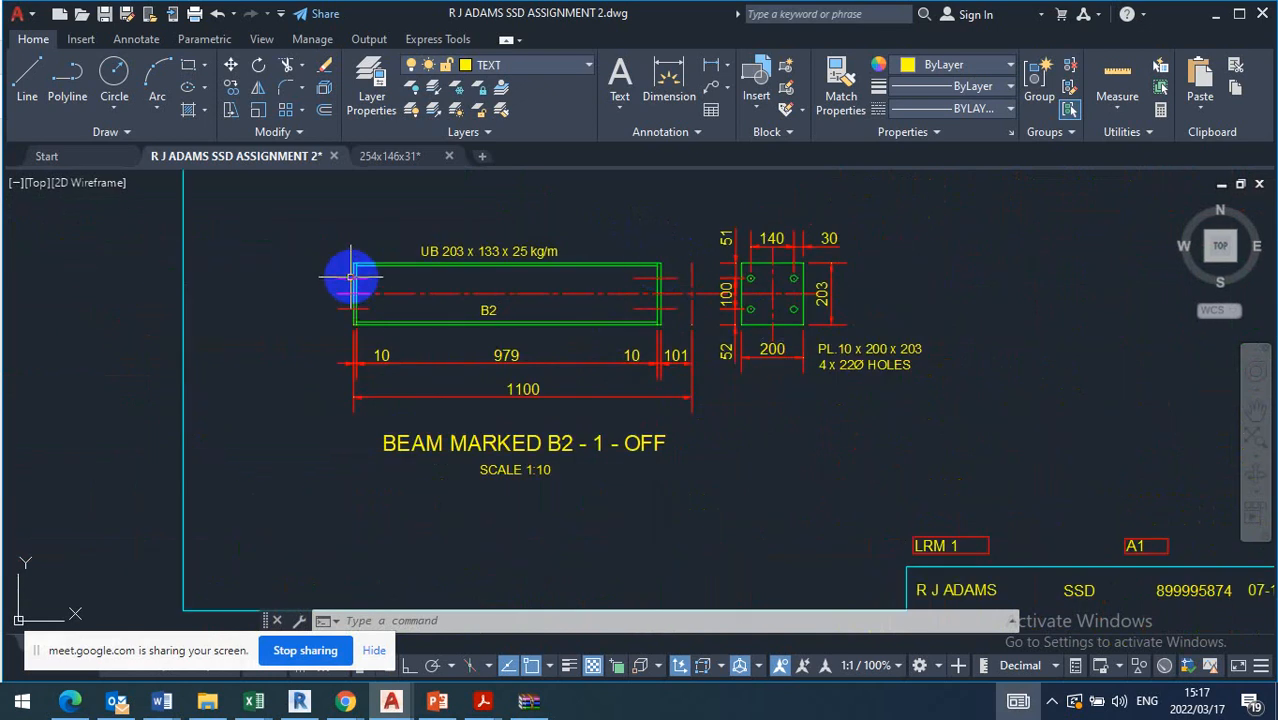
scroll(405, 385, up, 5)
Select the B2 beam's 979 and 1100 dimensions and inspect where their extension lines originate at the end plate
click(491, 330)
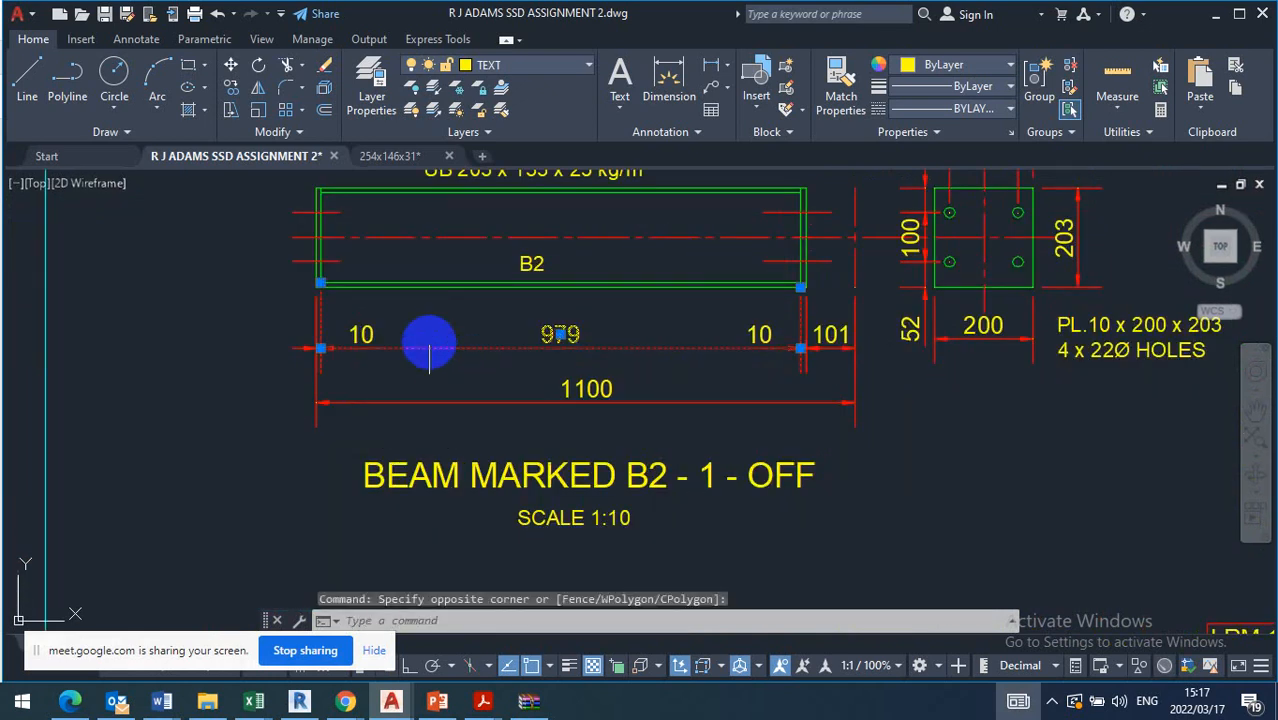
click(313, 268)
scroll(313, 268, up, 4)
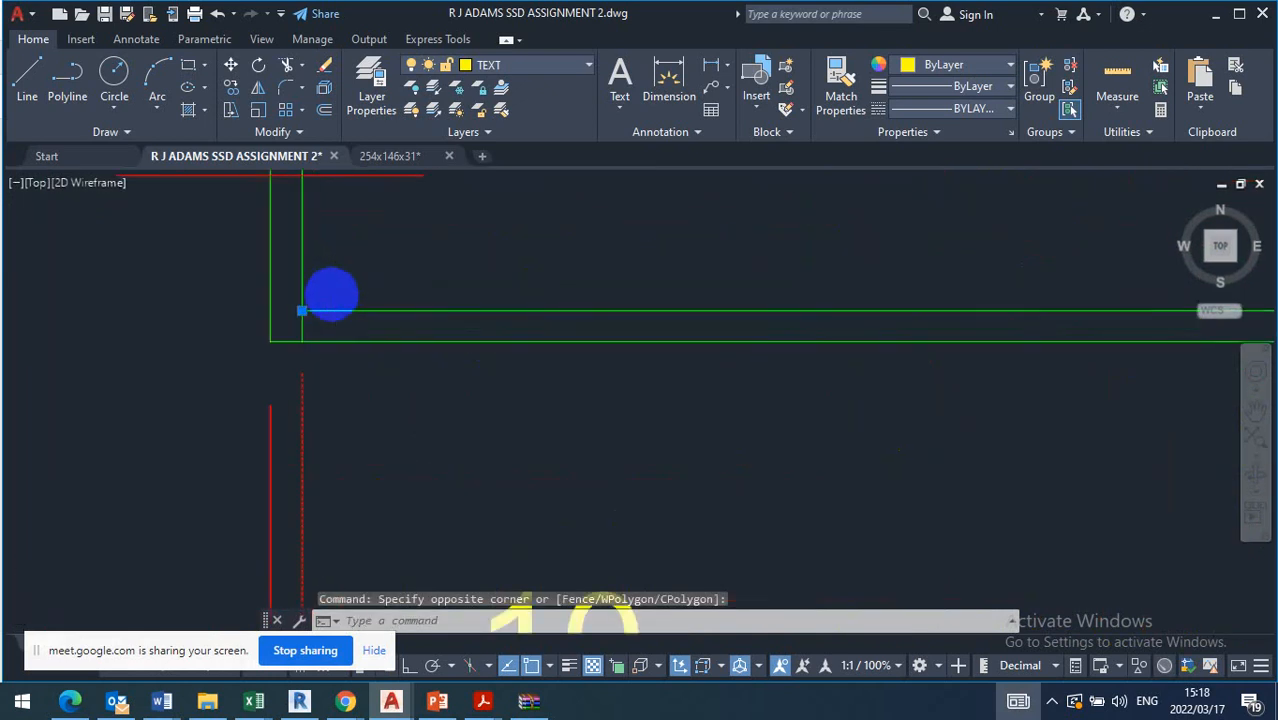
scroll(320, 300, down, 4)
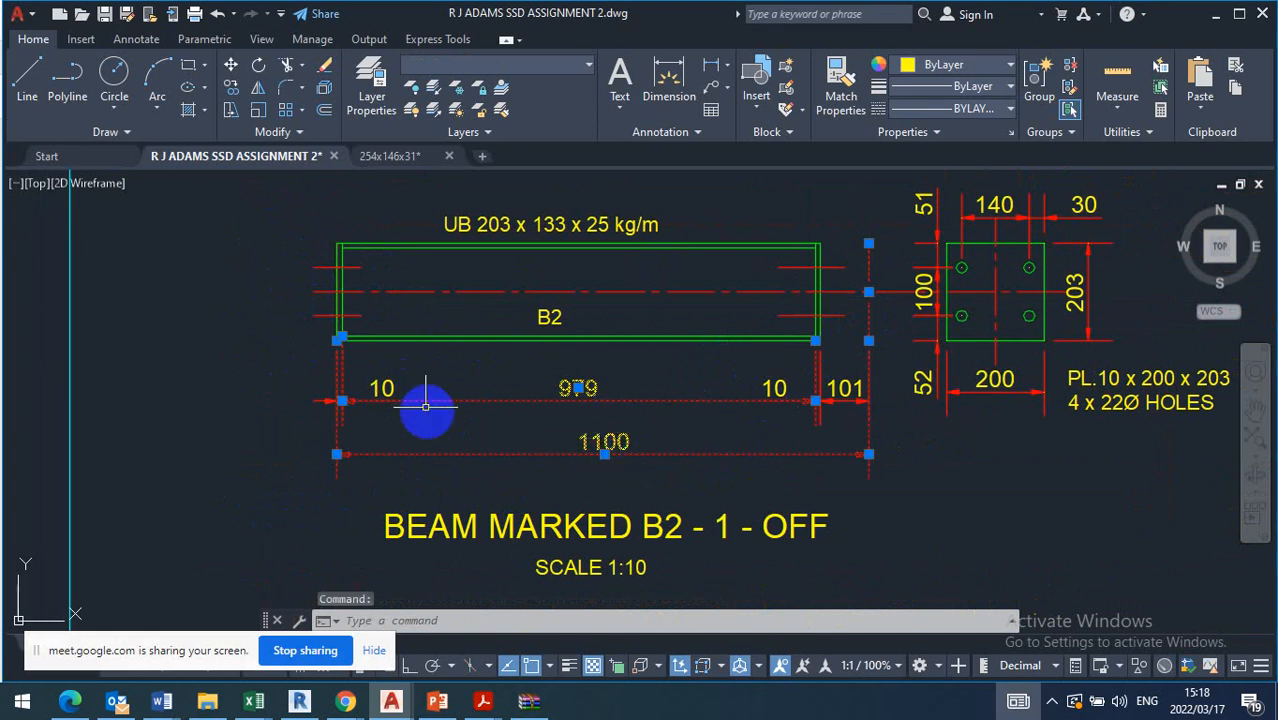
scroll(362, 340, up, 7)
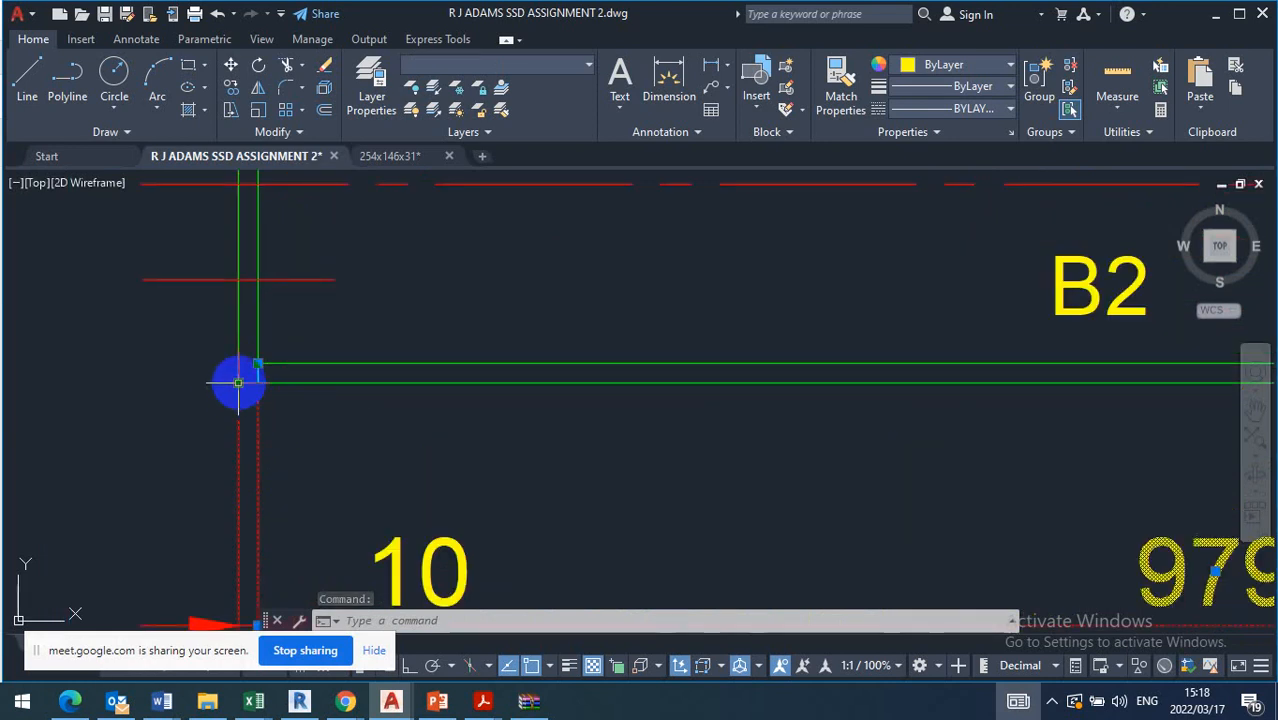
scroll(238, 382, down, 7)
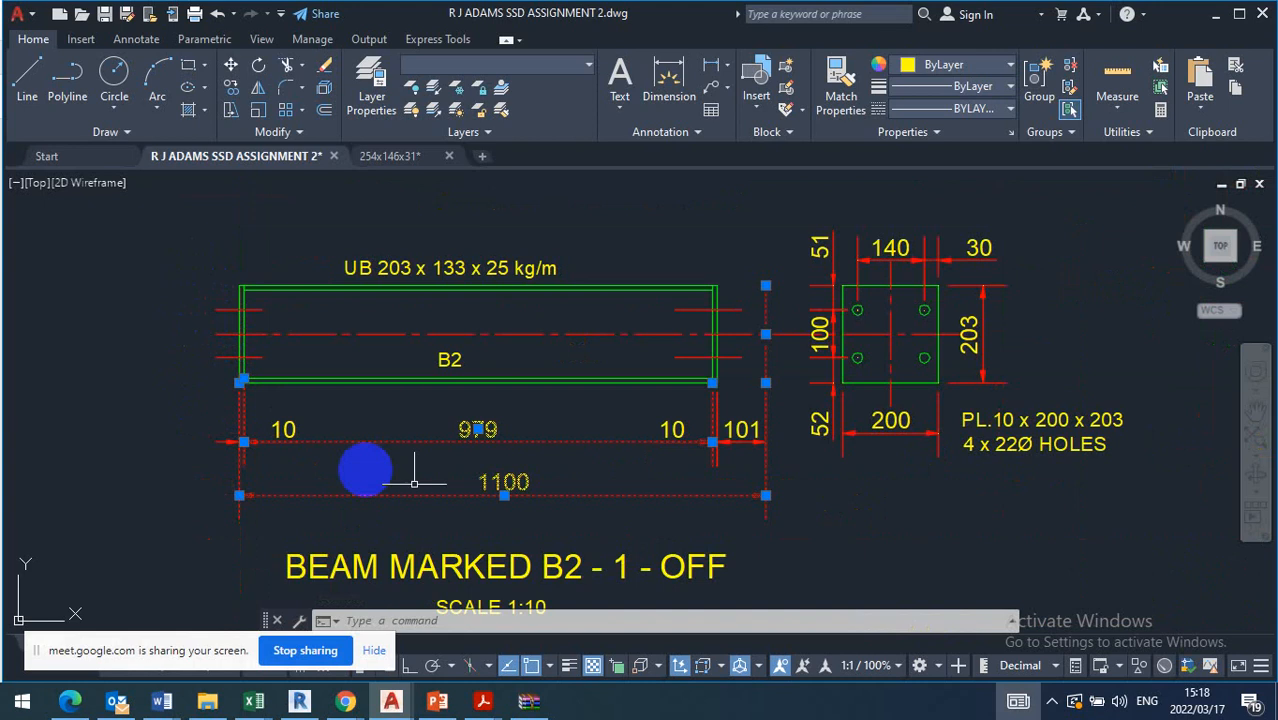
Select the B1 beam's overall 2200 dimension and inspect the extension lines of its central 100 dimension
scroll(736, 442, down, 6)
scroll(736, 277, up, 4)
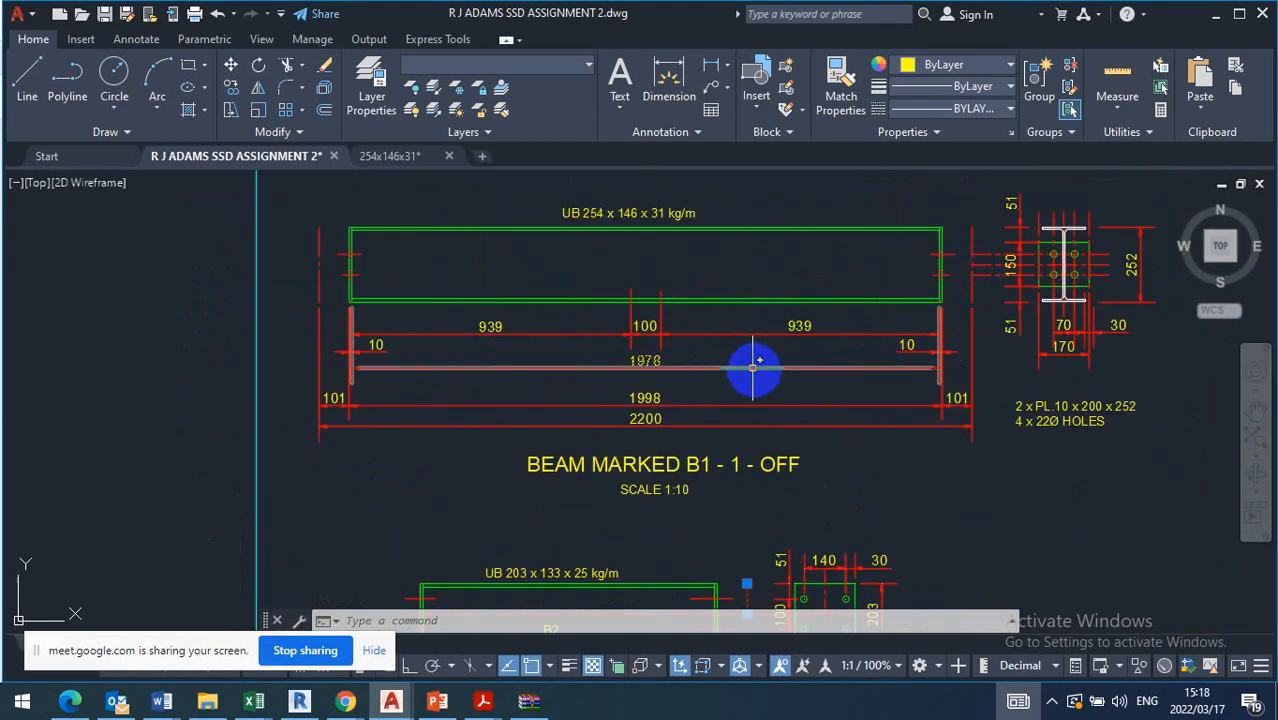
click(435, 414)
click(403, 464)
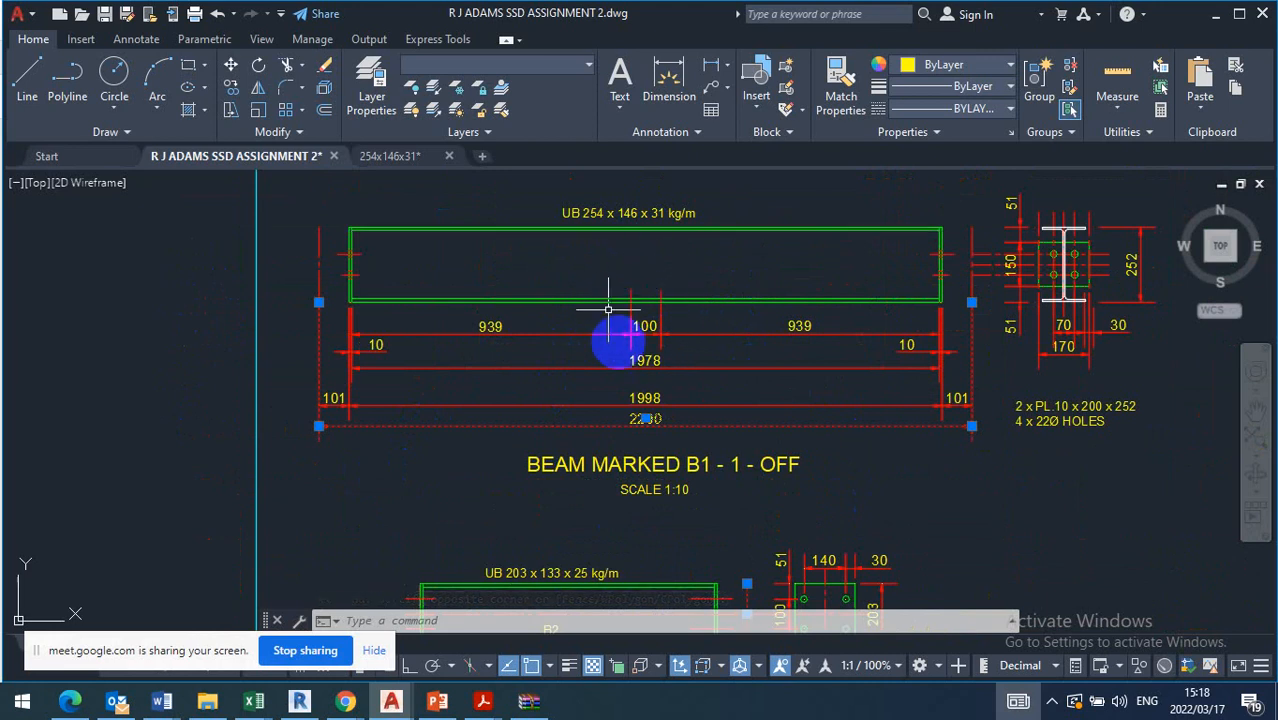
scroll(653, 294, up, 5)
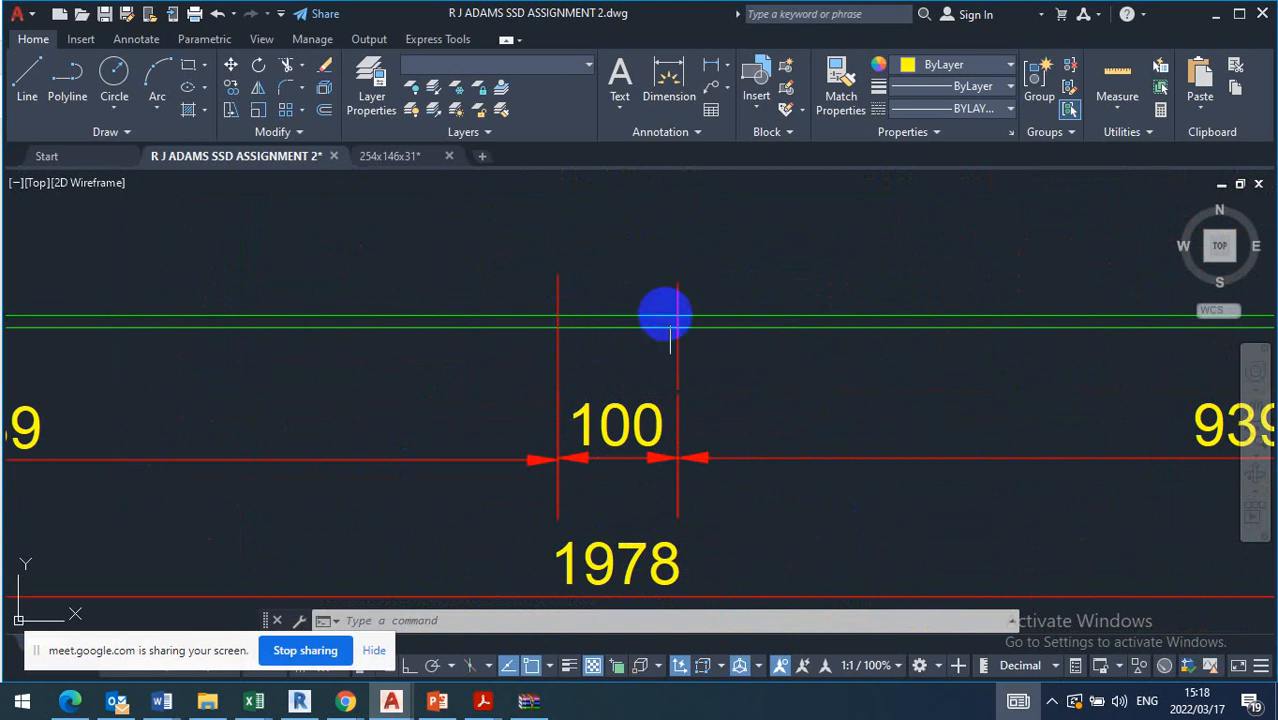
Draw a rectangle around the central 100 dimension below the B1 beam, reaching down to the 1978 text
scroll(657, 290, down, 5)
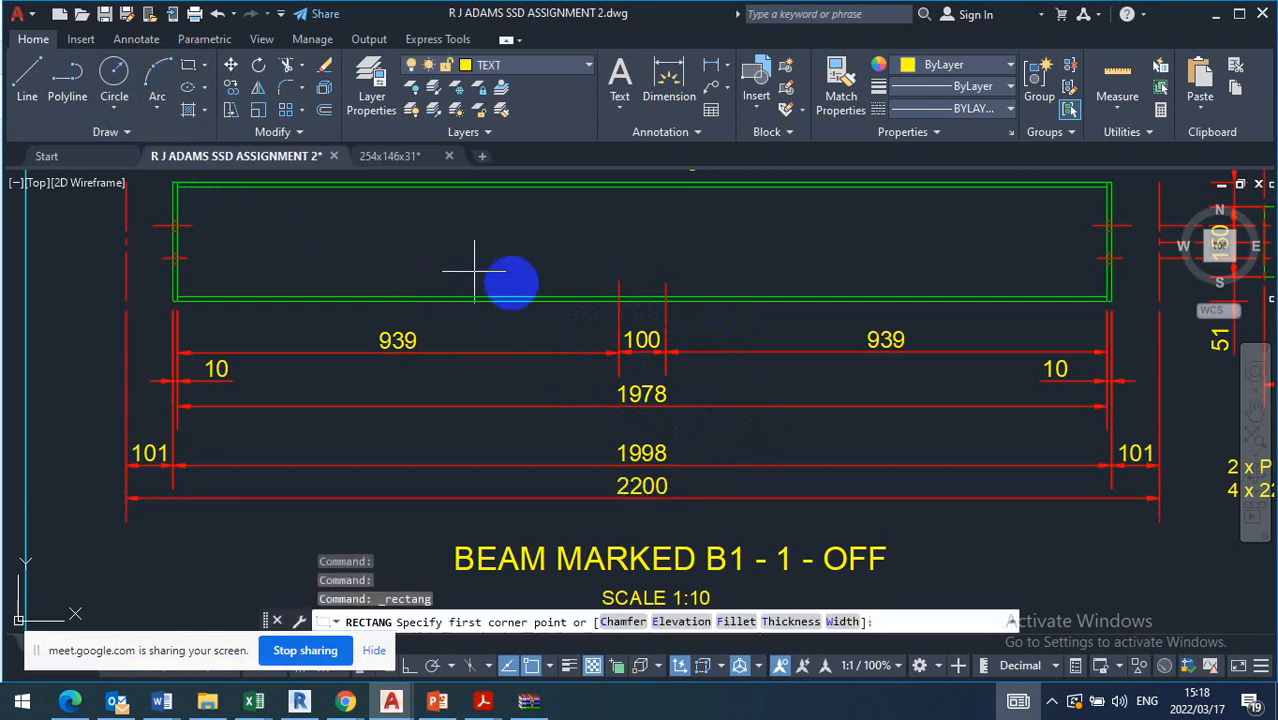
click(599, 320)
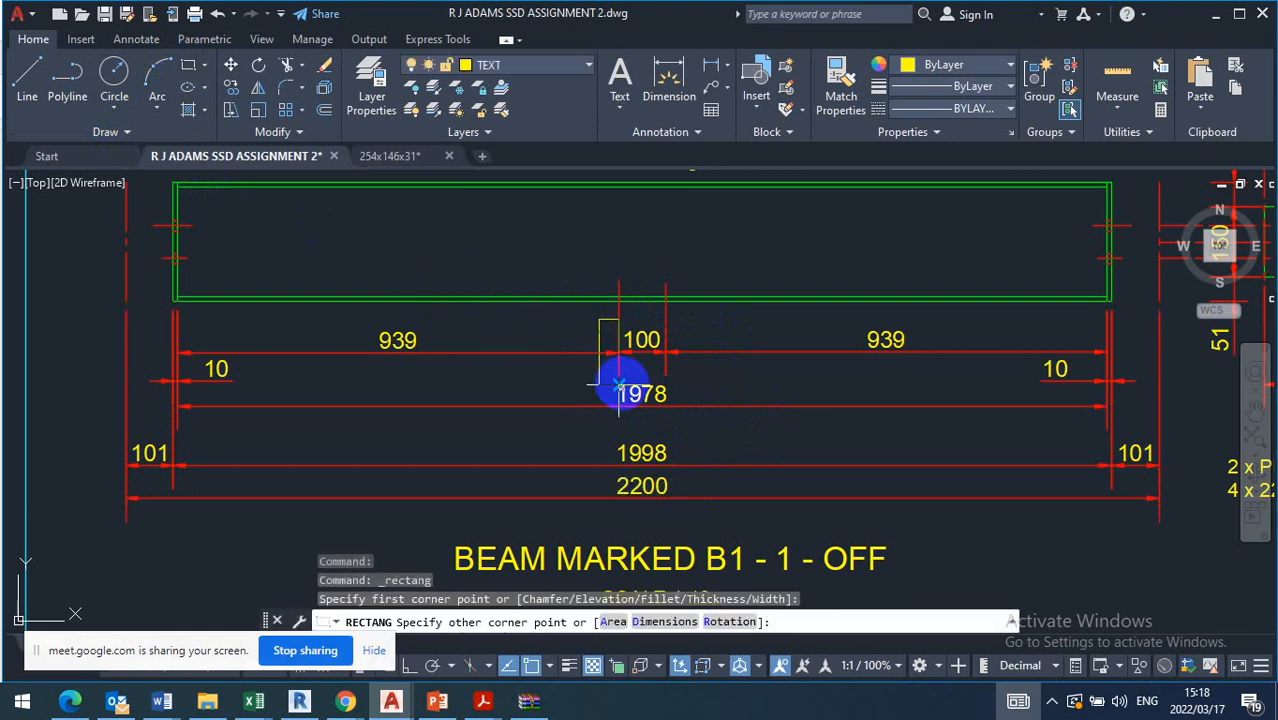
click(694, 390)
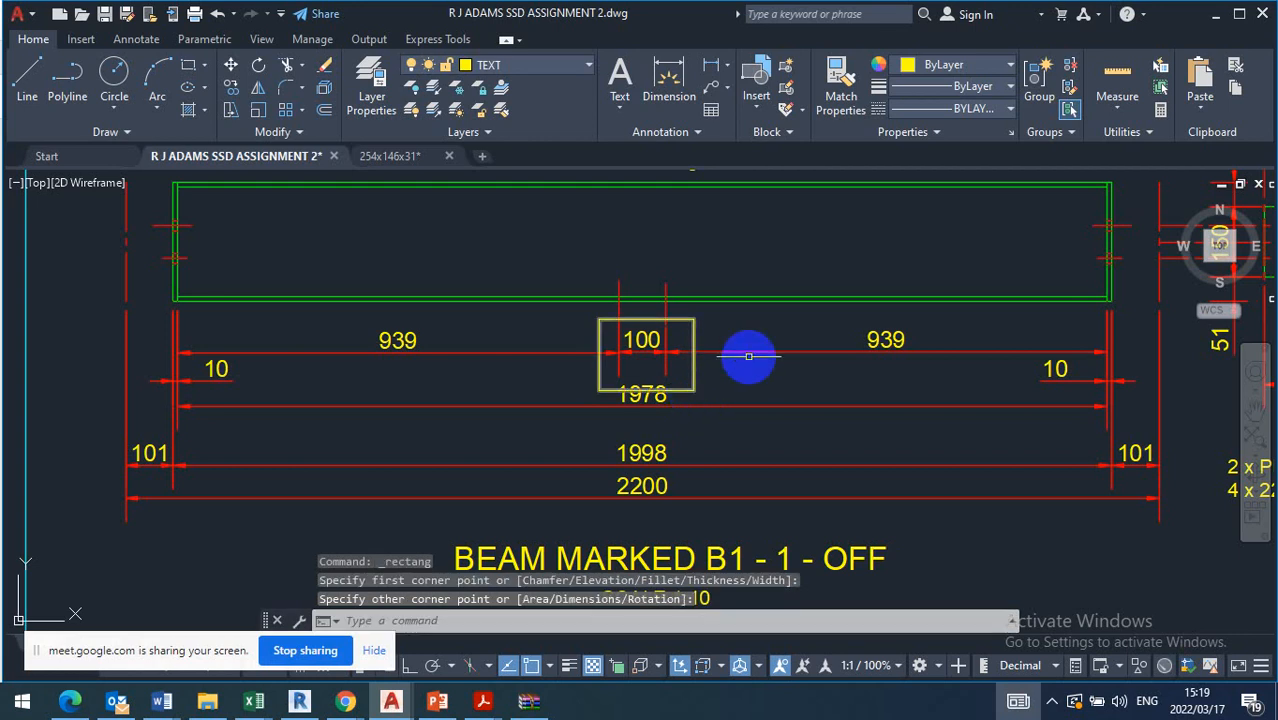
key(Escape)
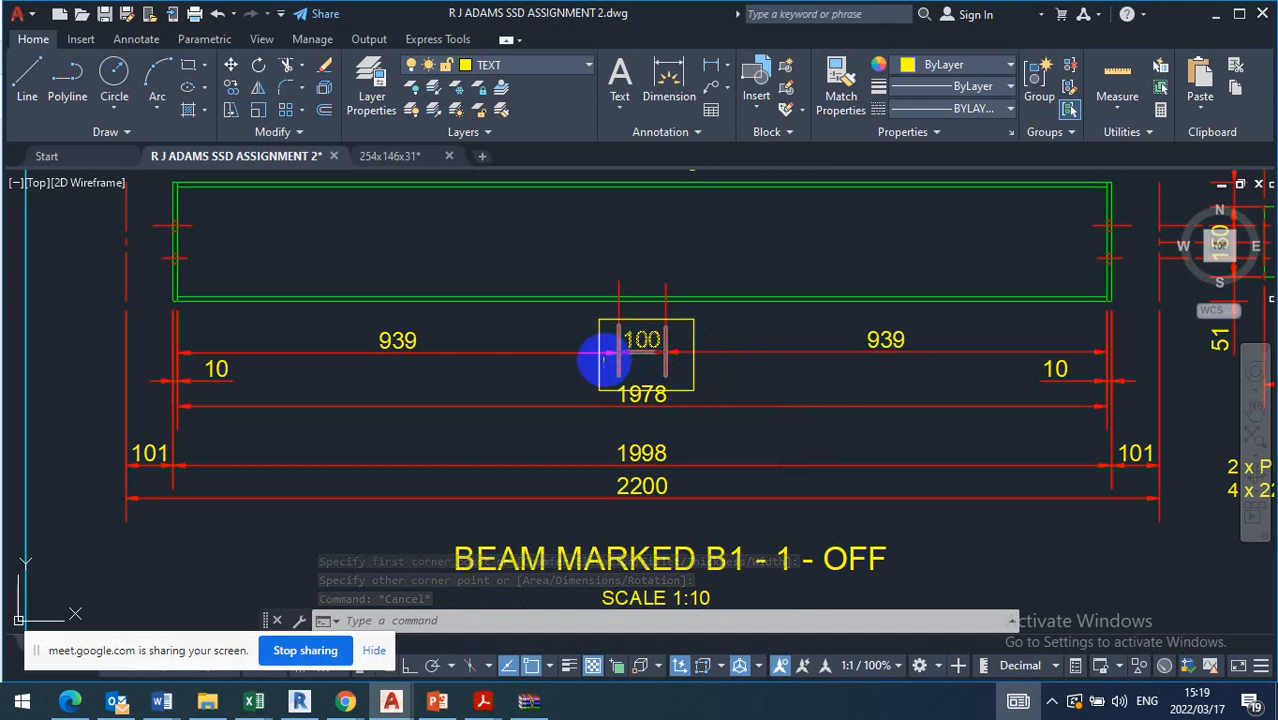
Draw a thin rectangle across the full width of the rectangle around B1's central 100 dimension, along the dimension line
click(186, 68)
scroll(629, 350, up, 4)
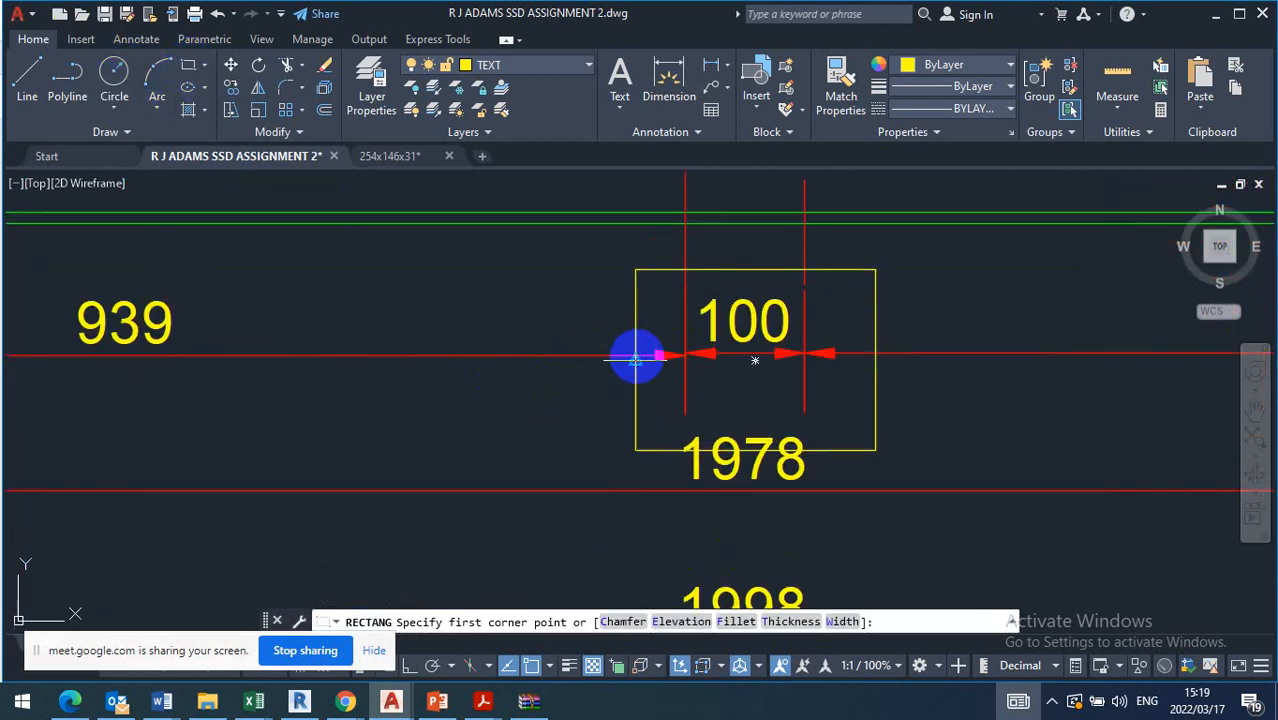
click(636, 355)
scroll(660, 362, up, 5)
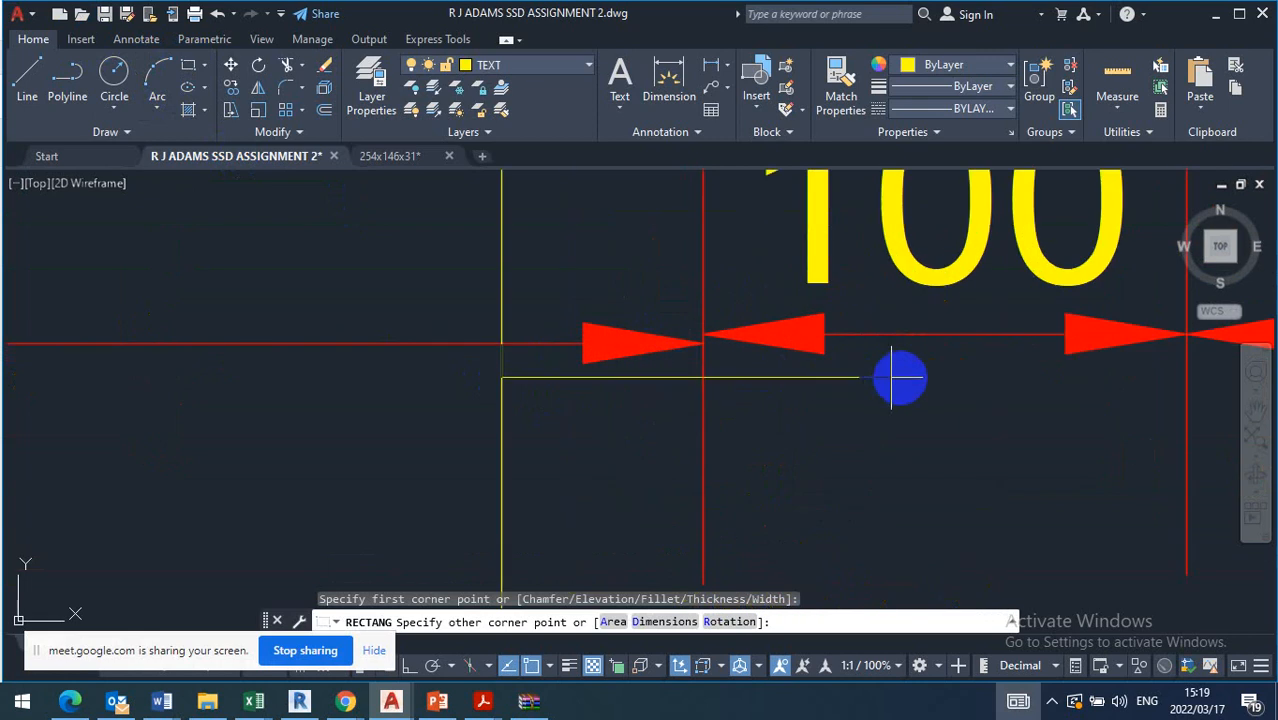
scroll(878, 340, down, 6)
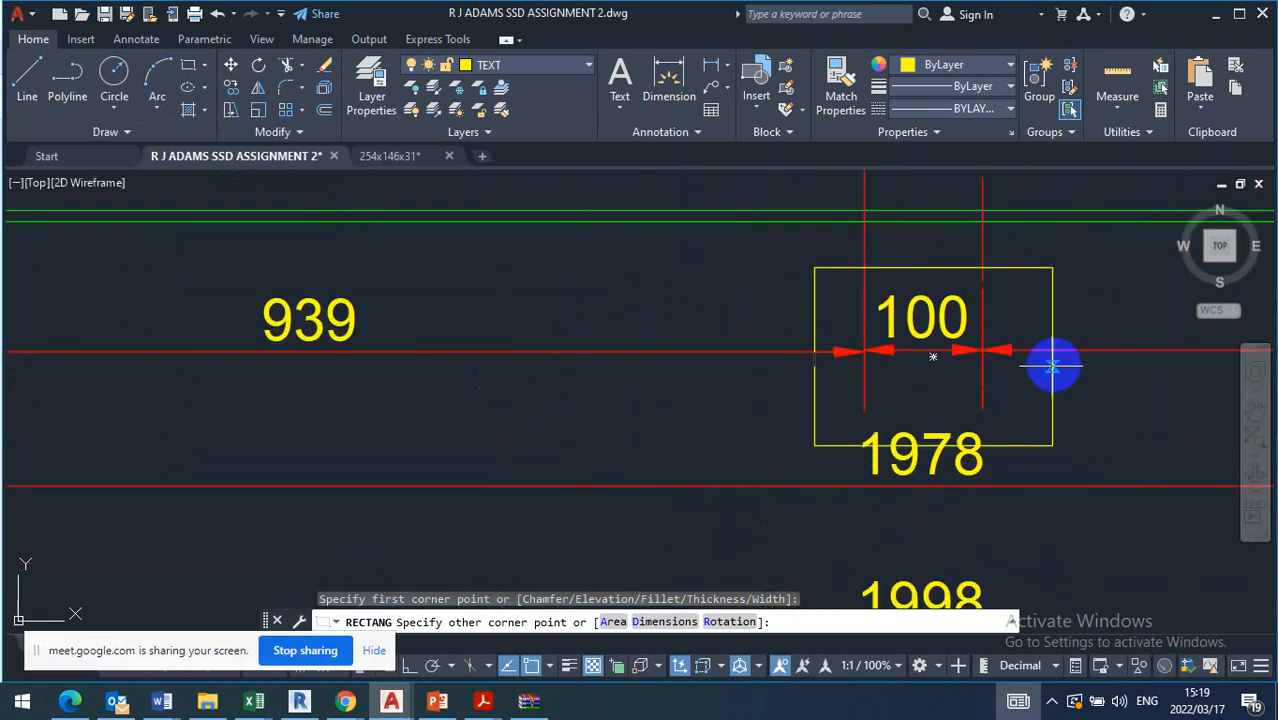
click(1053, 367)
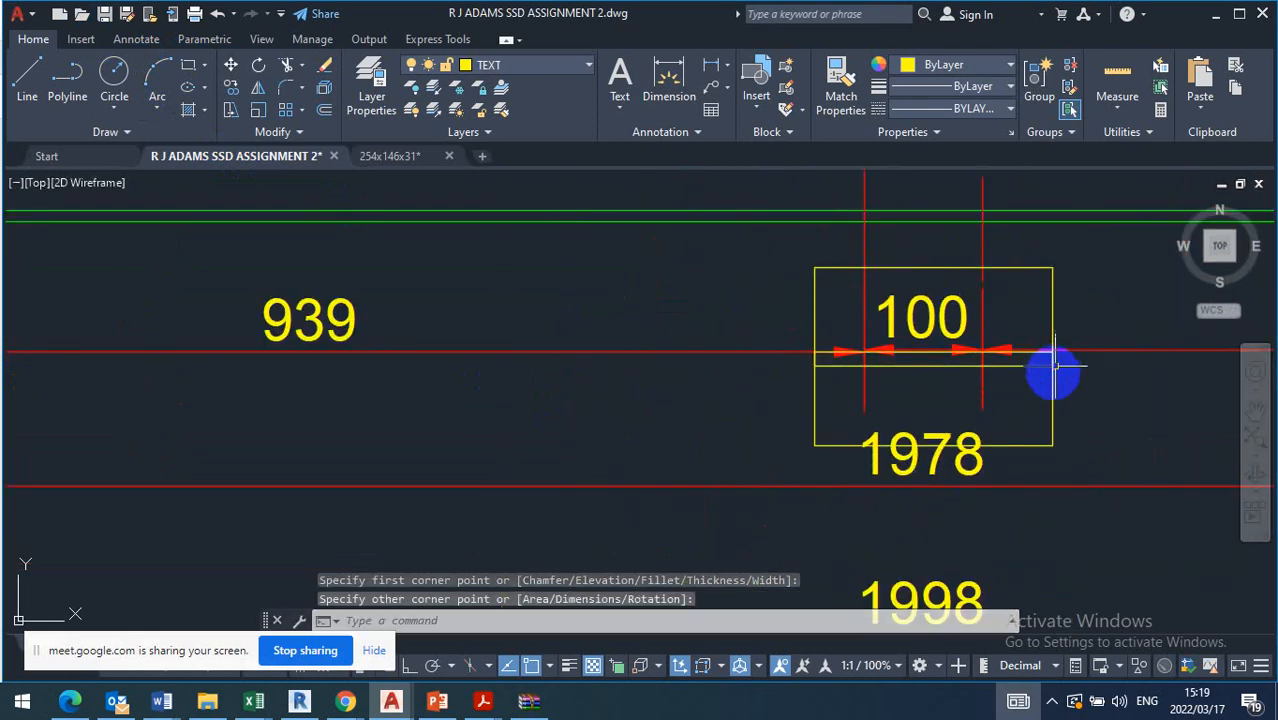
Delete the central 100 dimension and the 1978 dimension below the B1 beam
click(914, 313)
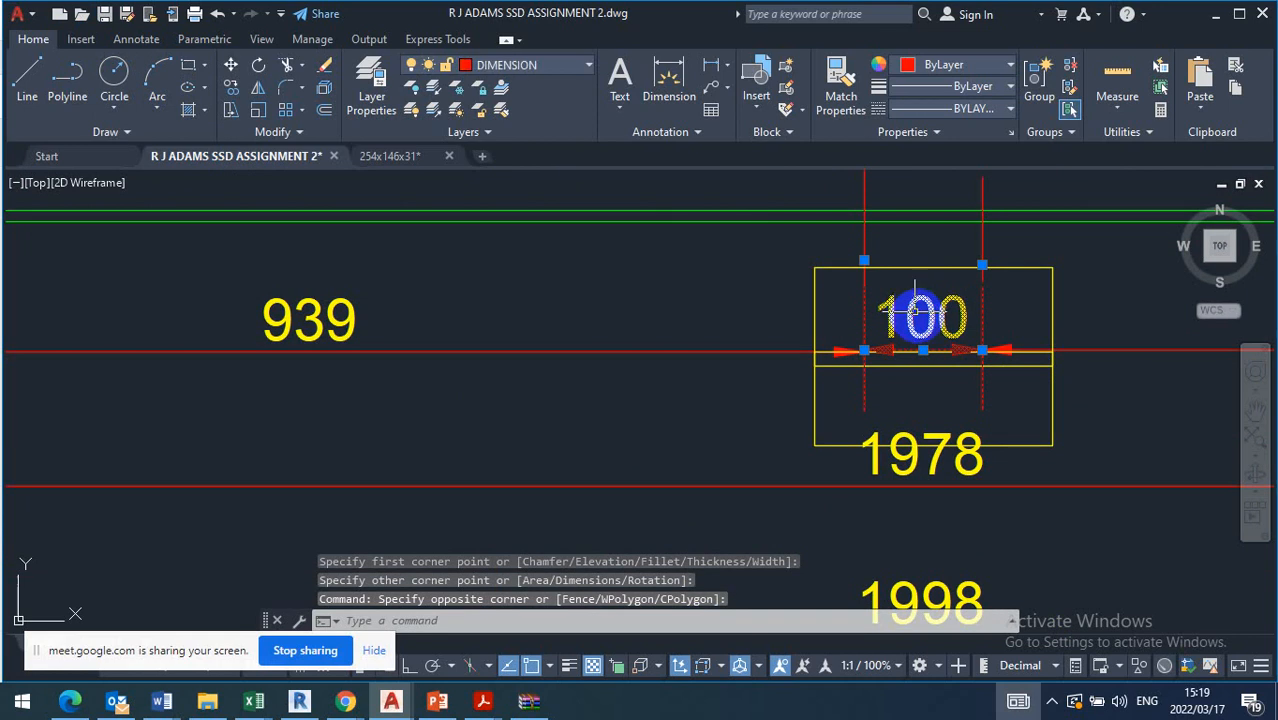
key(Delete)
click(968, 462)
key(Delete)
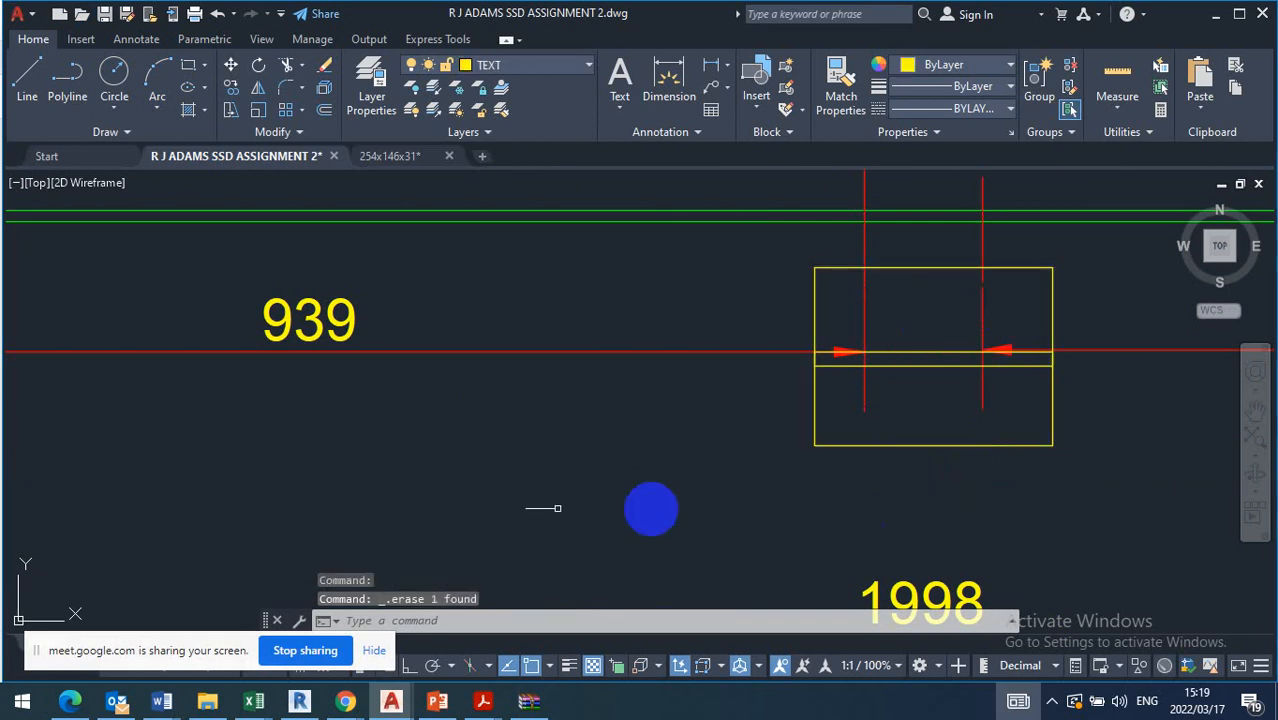
Delete both 939 dimensions and the two short vertical lines left above the rectangle
scroll(736, 405, down, 2)
click(767, 377)
click(674, 387)
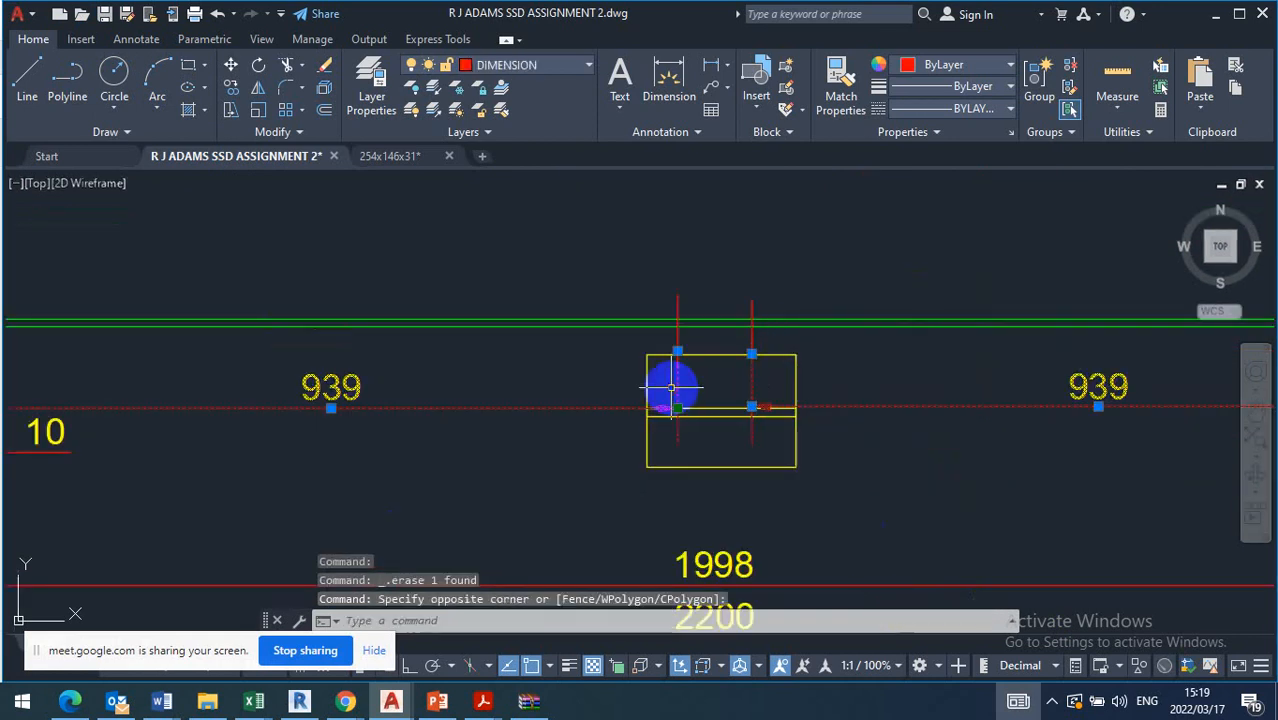
key(Delete)
click(784, 286)
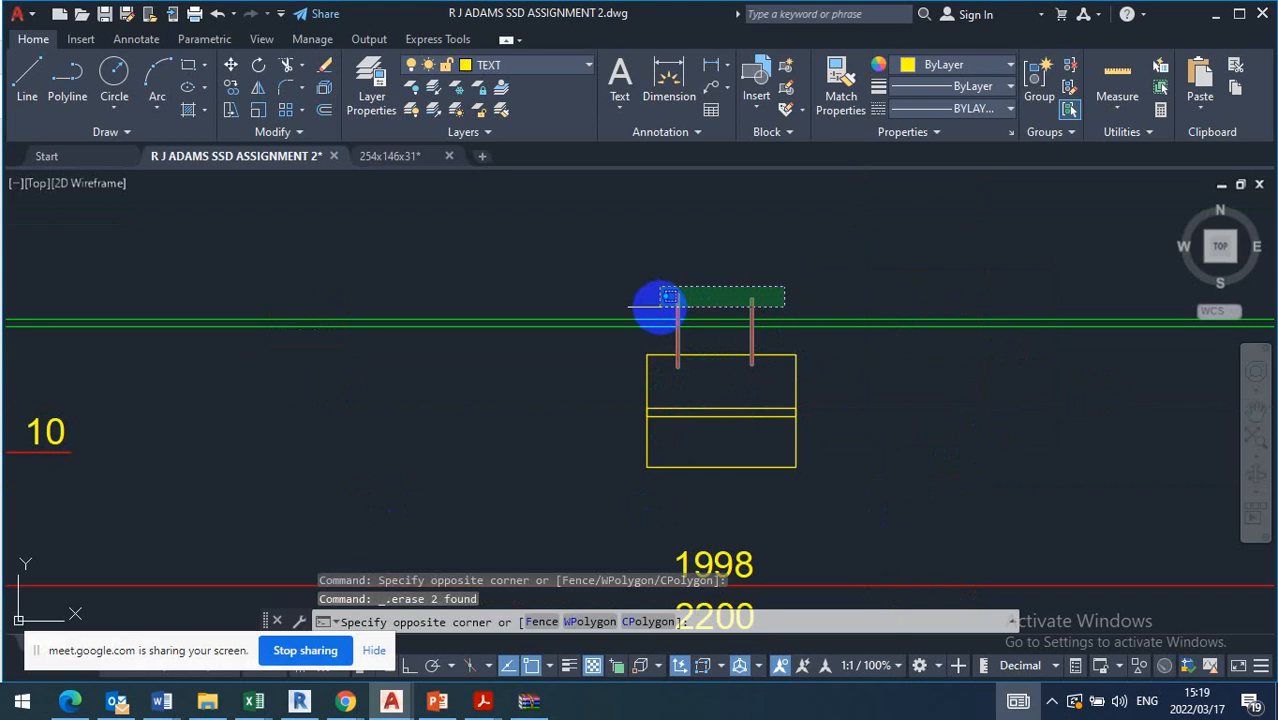
click(657, 308)
key(Delete)
Move the thin inner rectangle to the HIDDEN layer
middle_drag(762, 424, 695, 395)
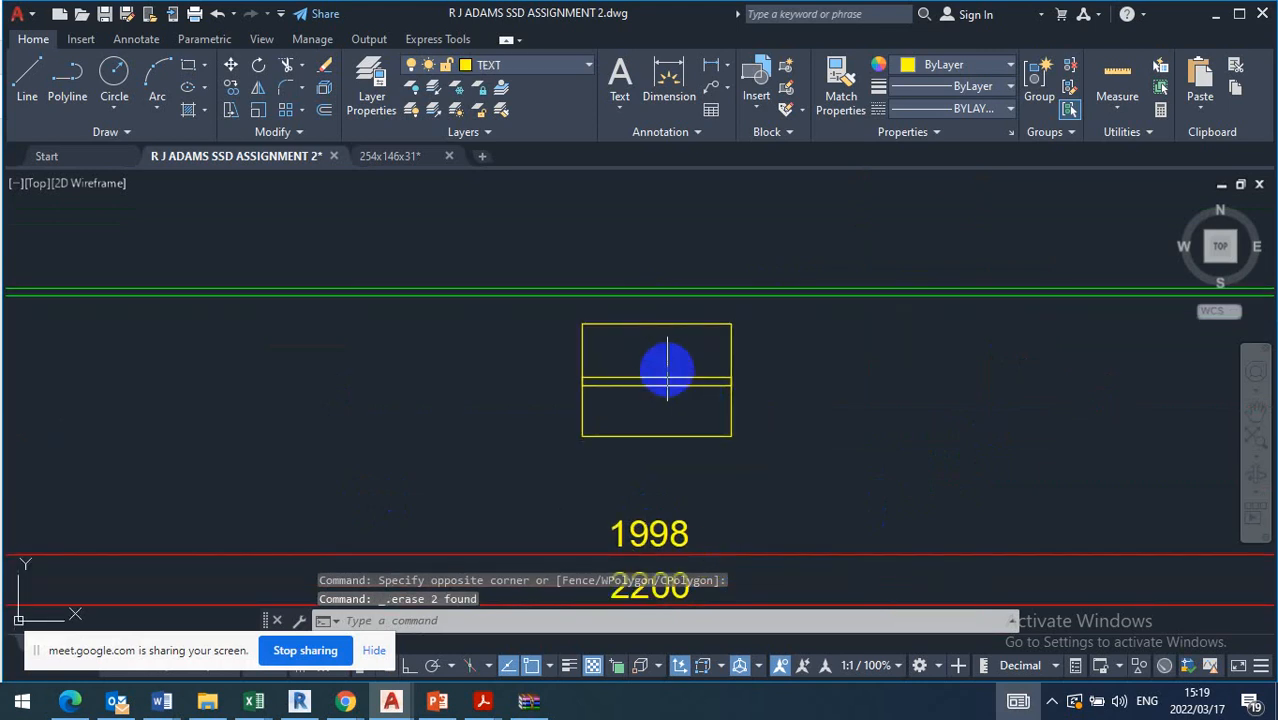
click(680, 355)
click(625, 420)
click(565, 70)
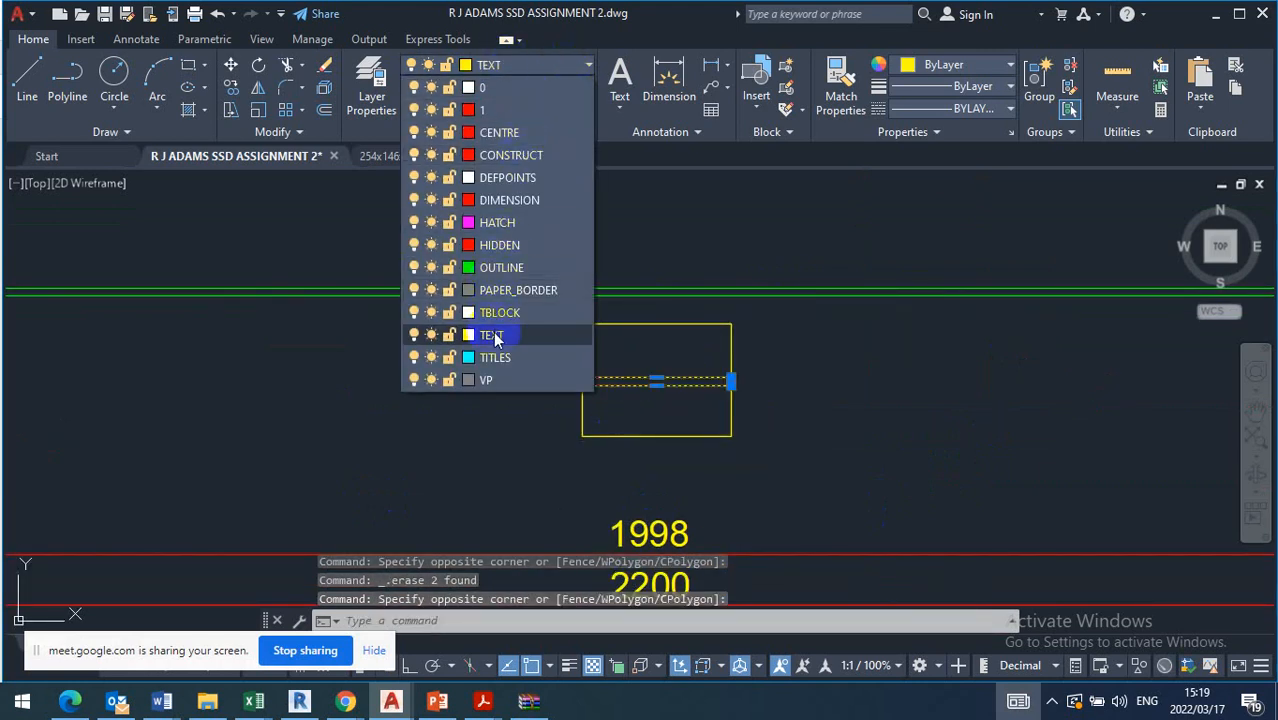
click(508, 245)
click(674, 388)
key(Escape)
Explode the outer rectangle and delete its two vertical sides, keeping the horizontal lines
scroll(705, 385, up, 4)
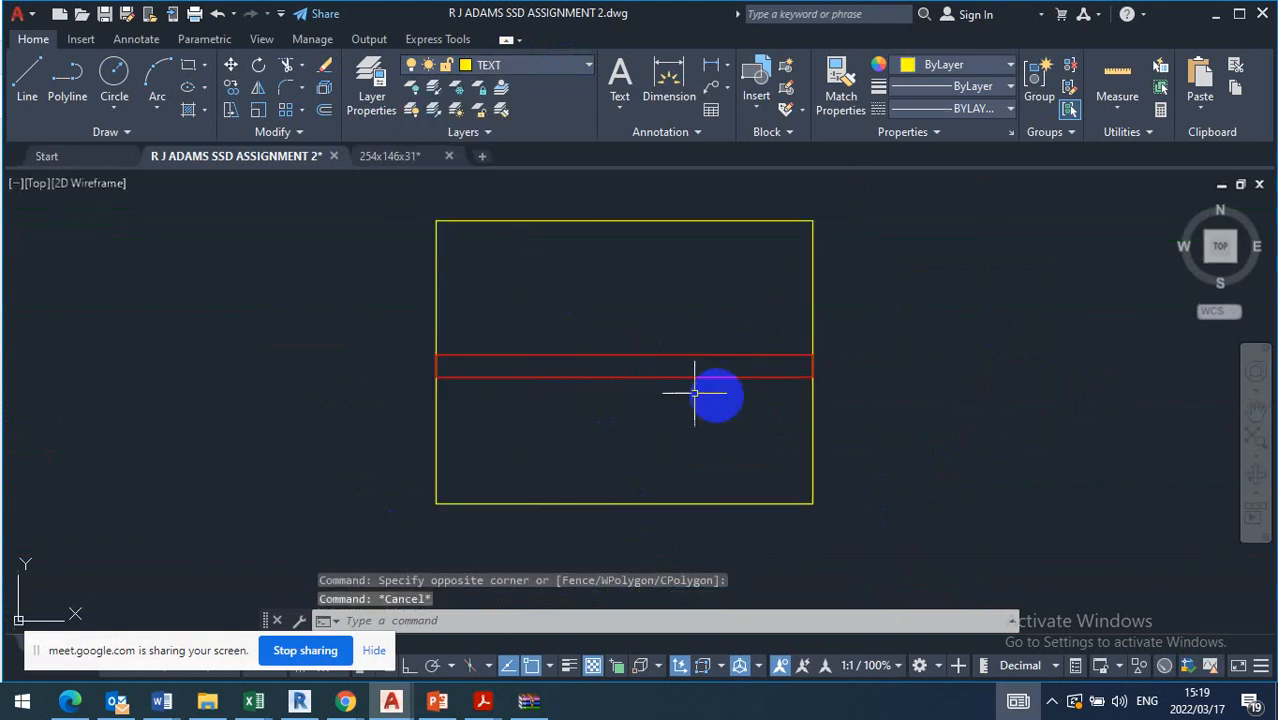
scroll(753, 280, down, 4)
click(730, 350)
click(645, 333)
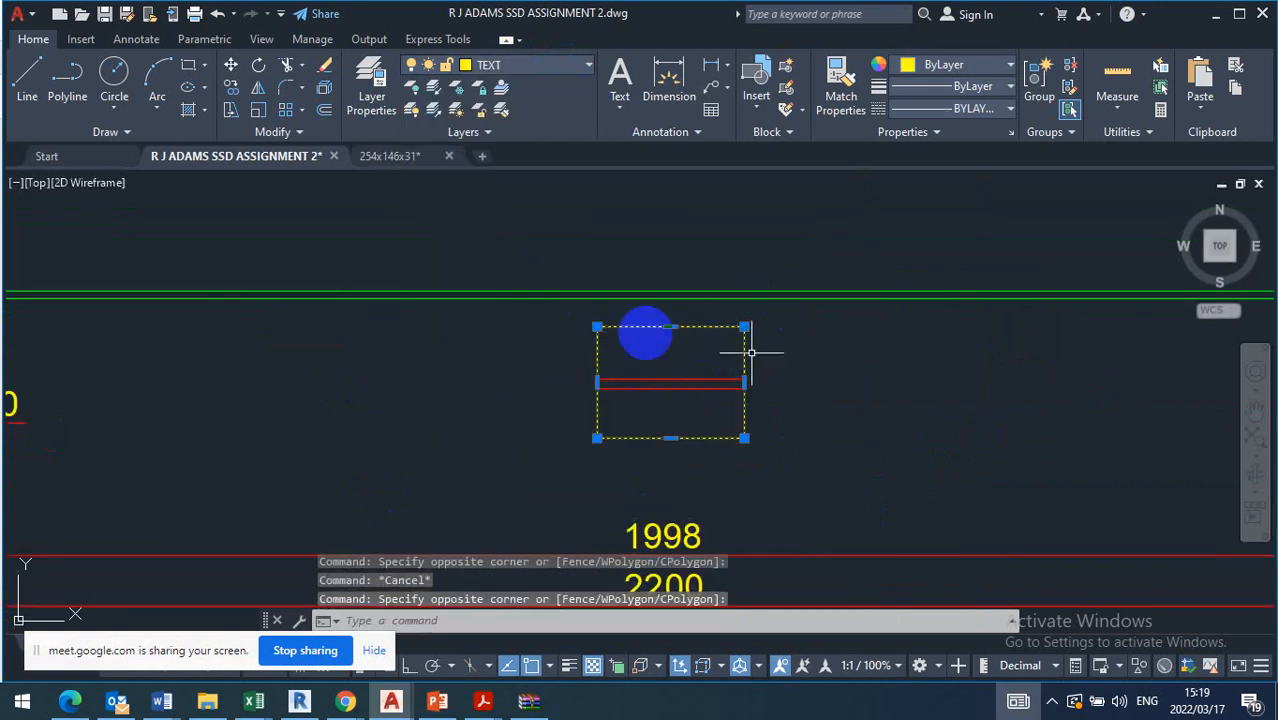
click(329, 89)
key(Escape)
click(730, 350)
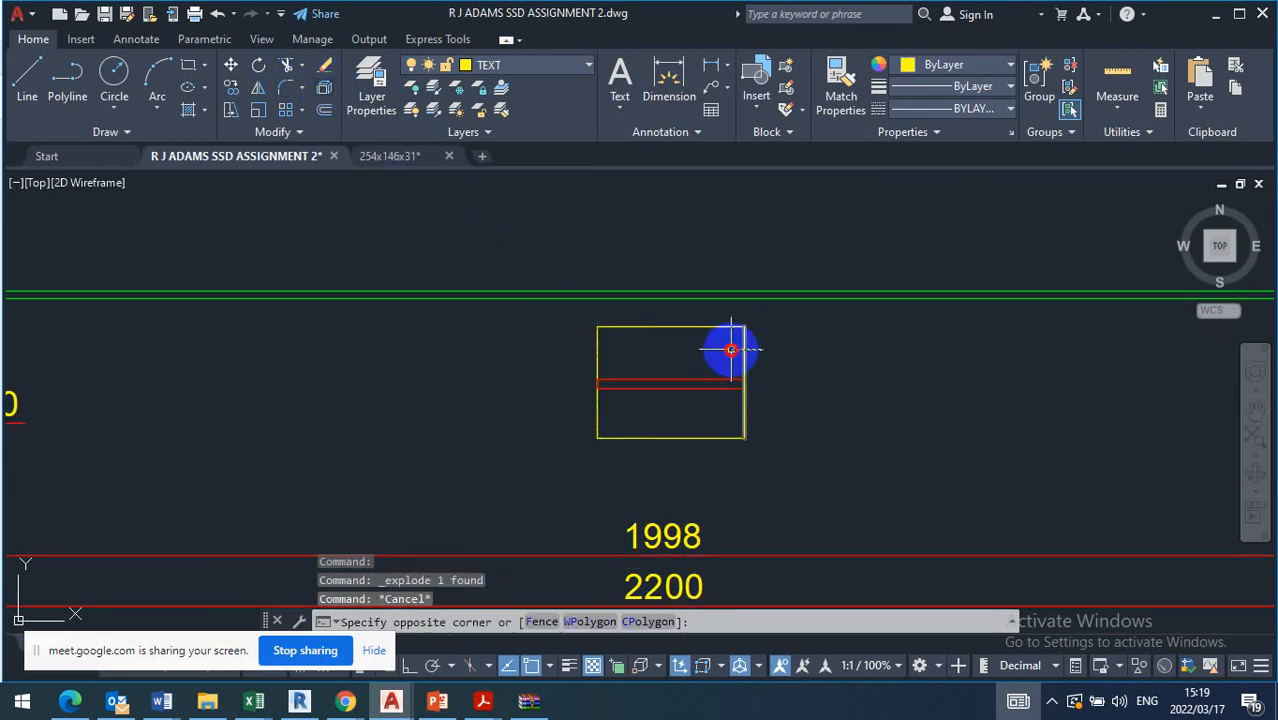
click(731, 349)
key(Delete)
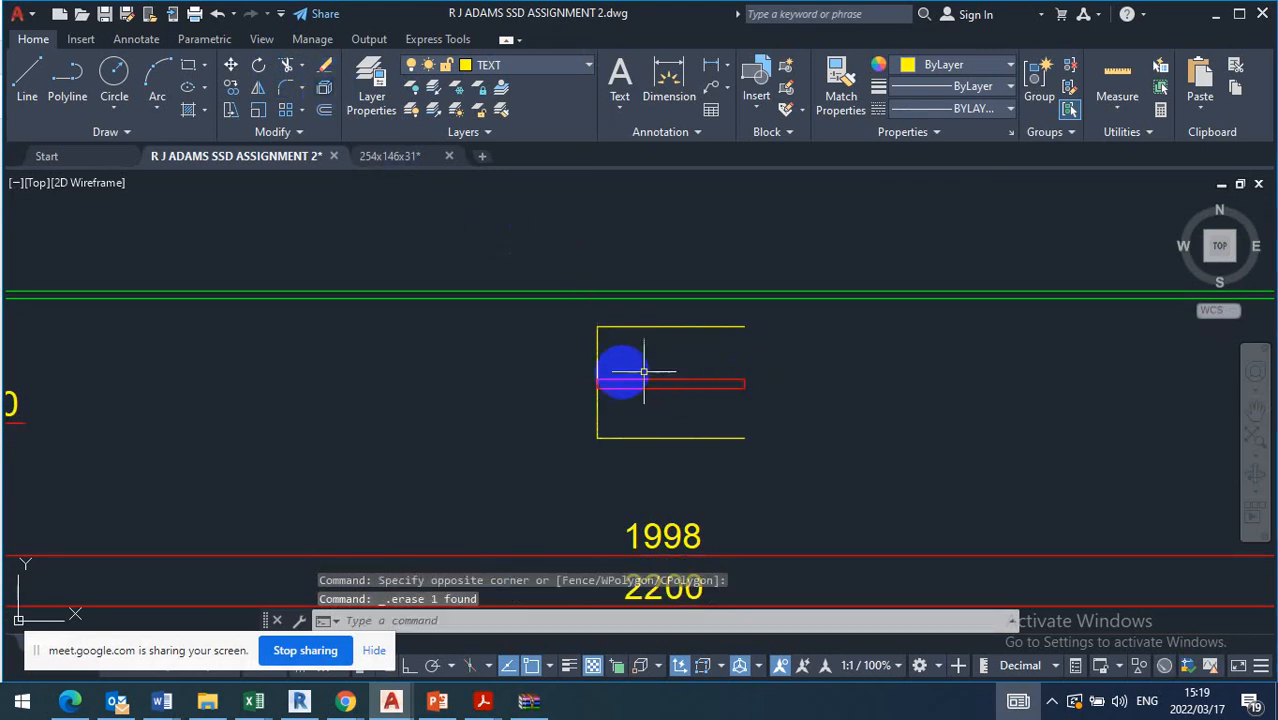
click(600, 349)
key(Delete)
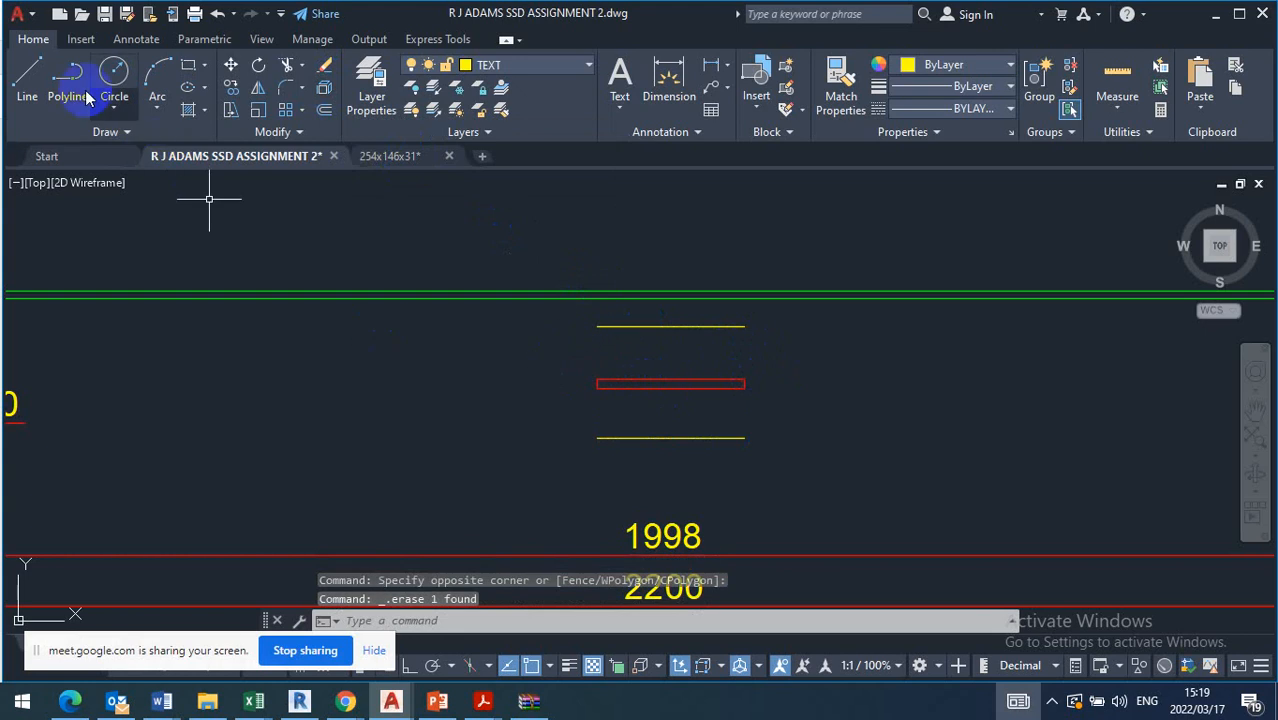
Draw a zigzag line from the B1 beam's underside down across the left ends of the horizontal lines, ending below the lower one
click(28, 68)
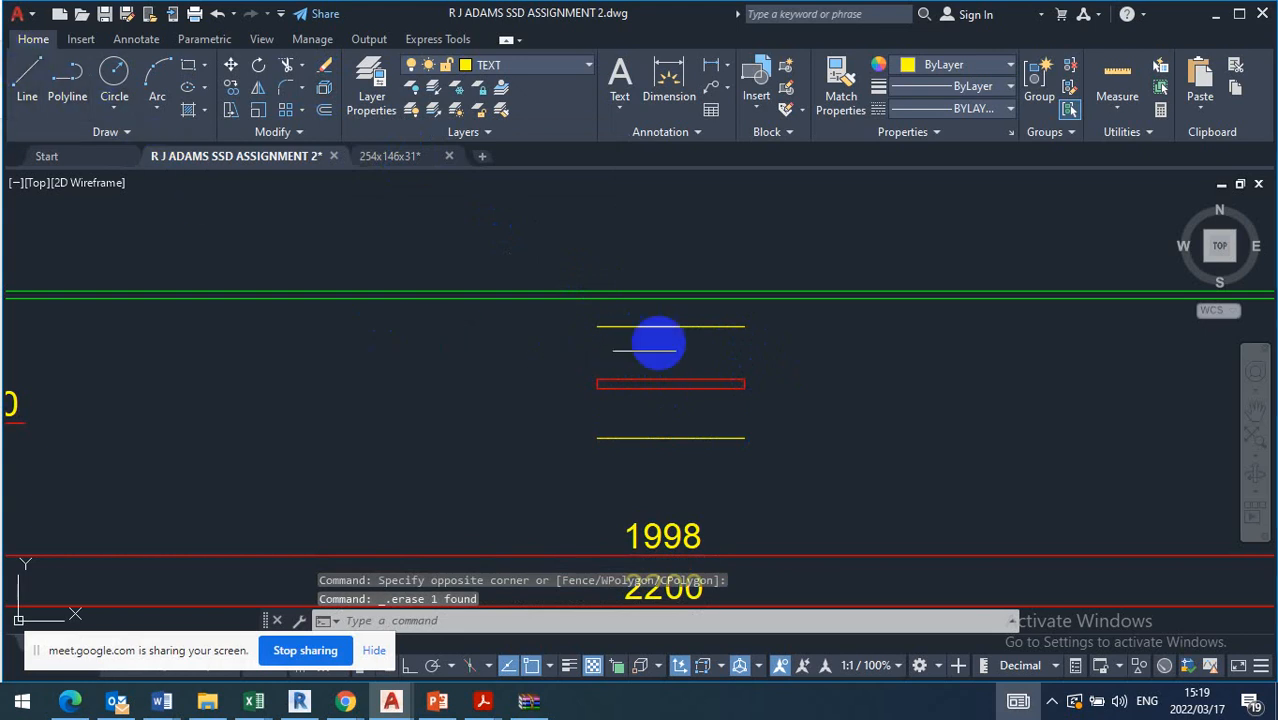
click(598, 326)
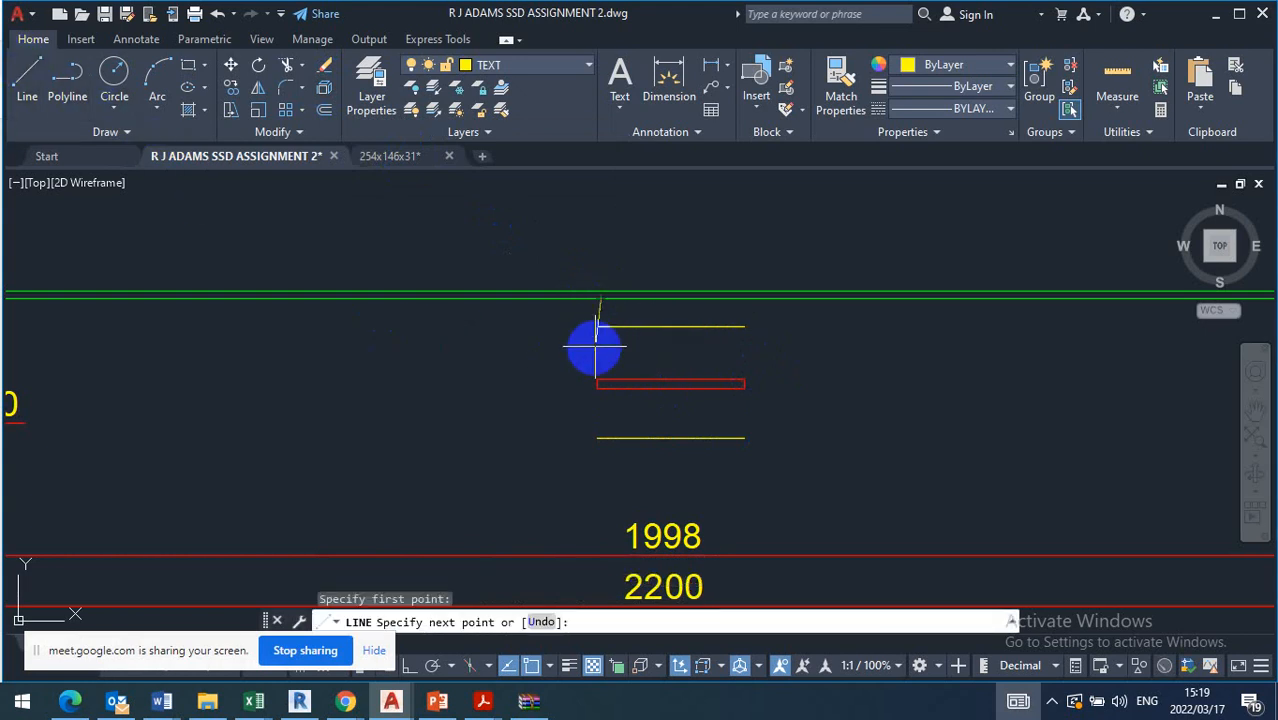
click(600, 352)
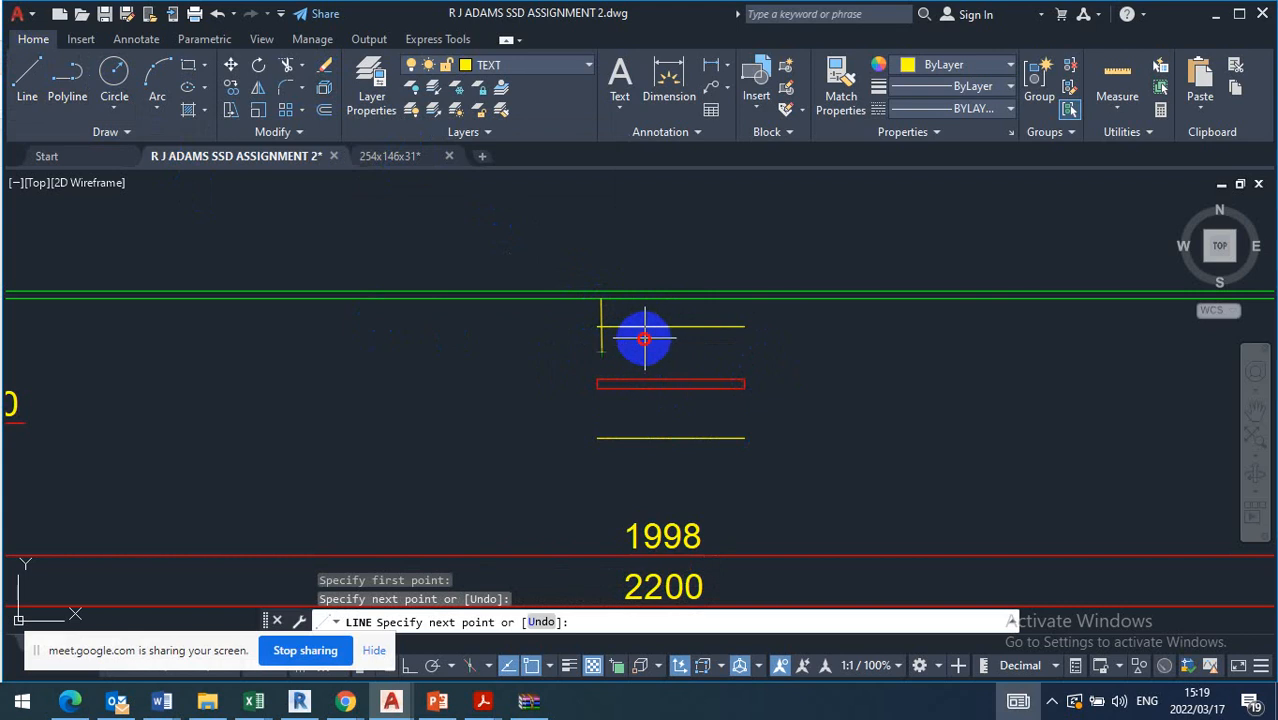
click(643, 339)
click(576, 415)
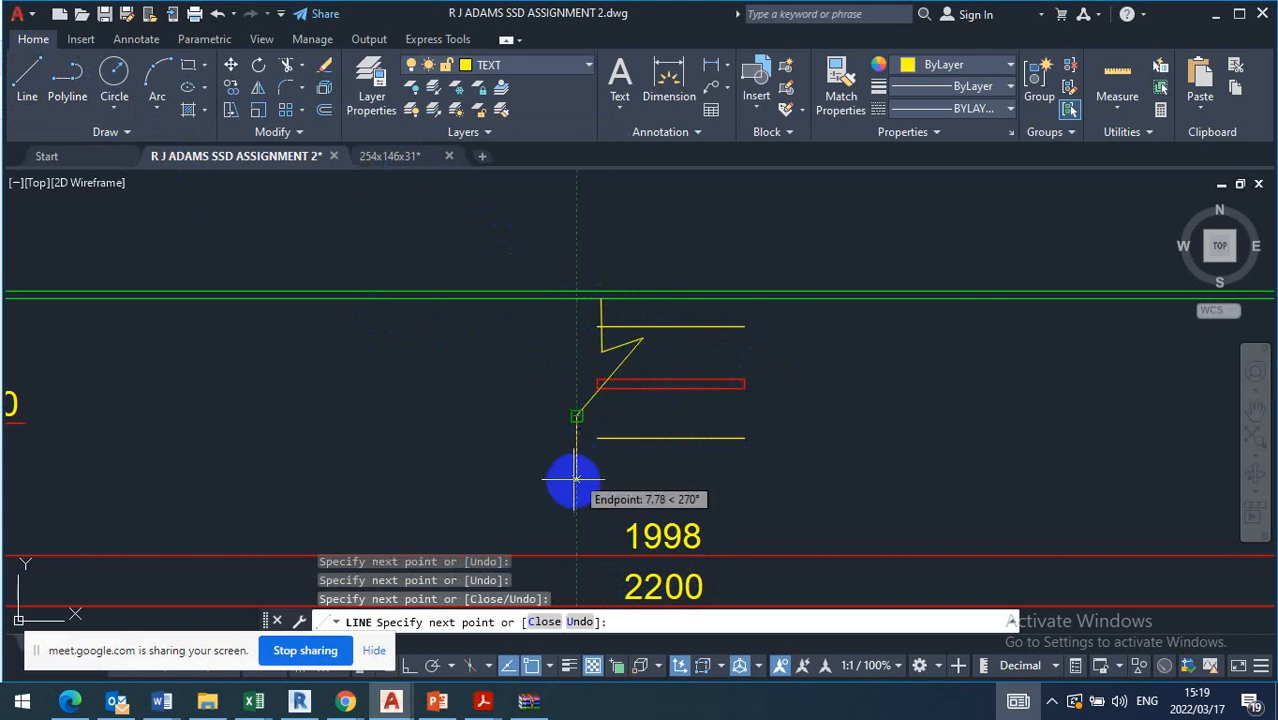
click(576, 480)
key(Escape)
Stretch the left end of the lower horizontal line to meet the zigzag line
click(612, 438)
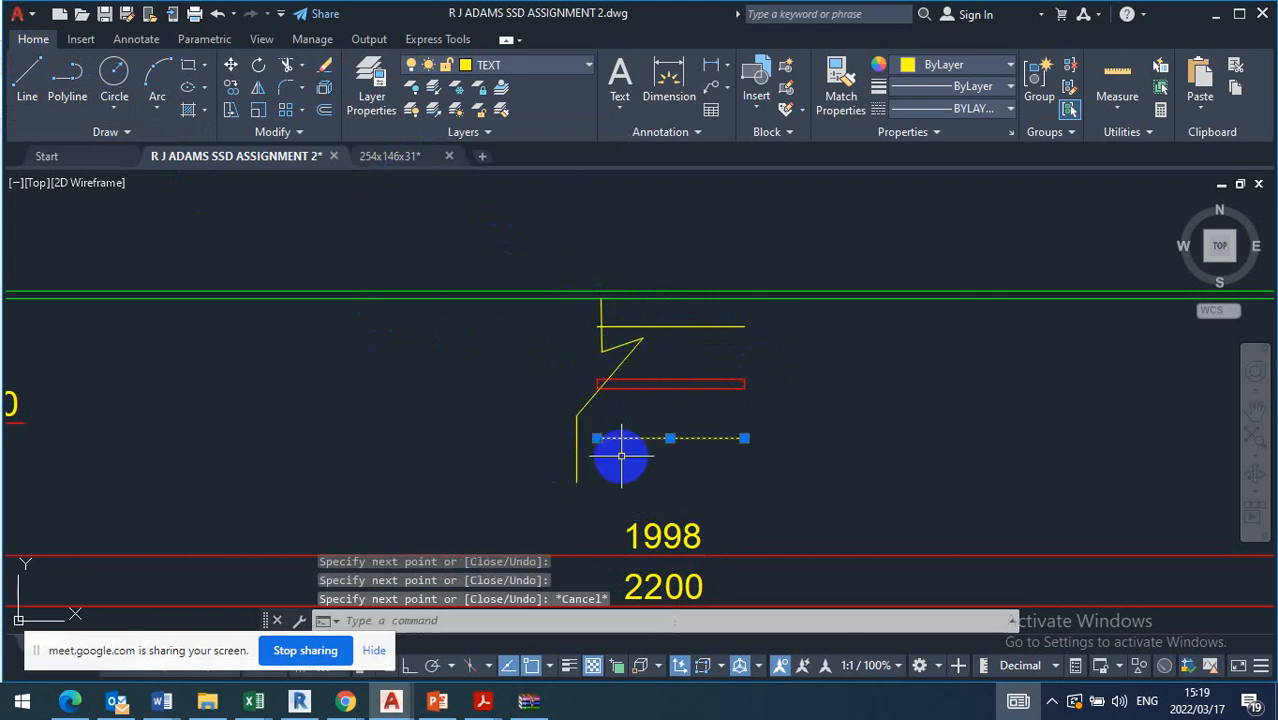
click(597, 437)
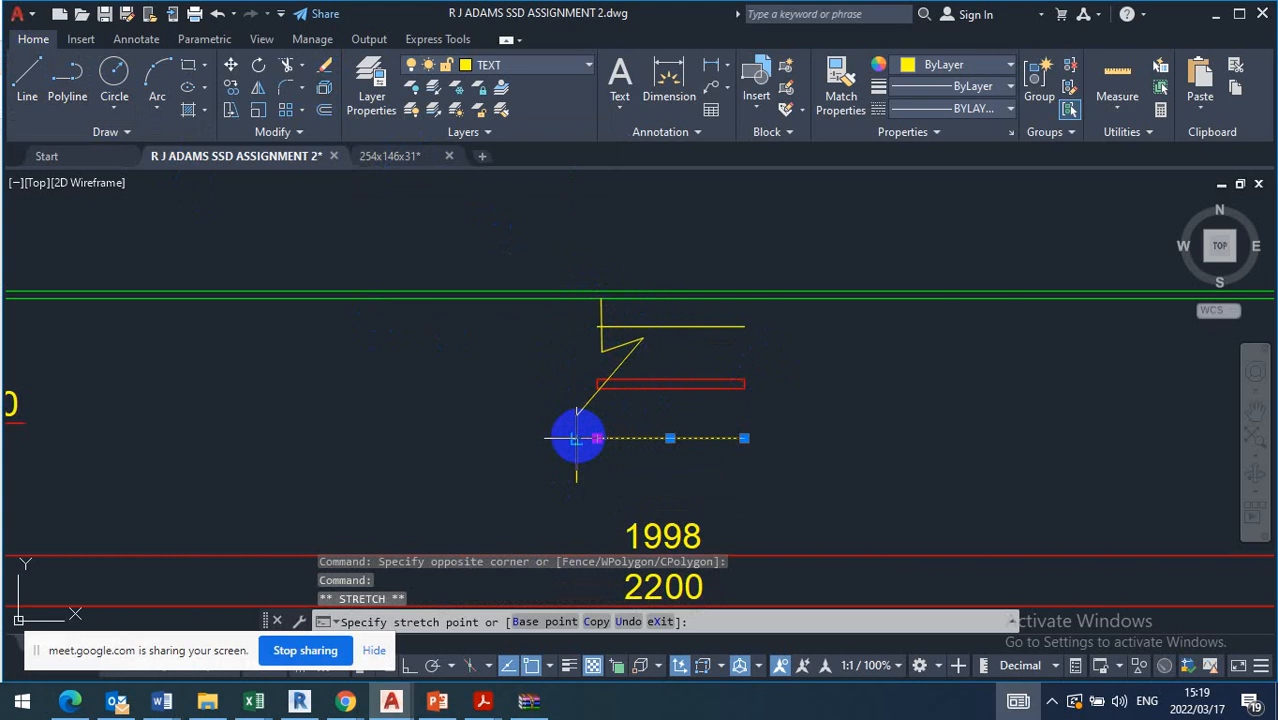
key(Escape)
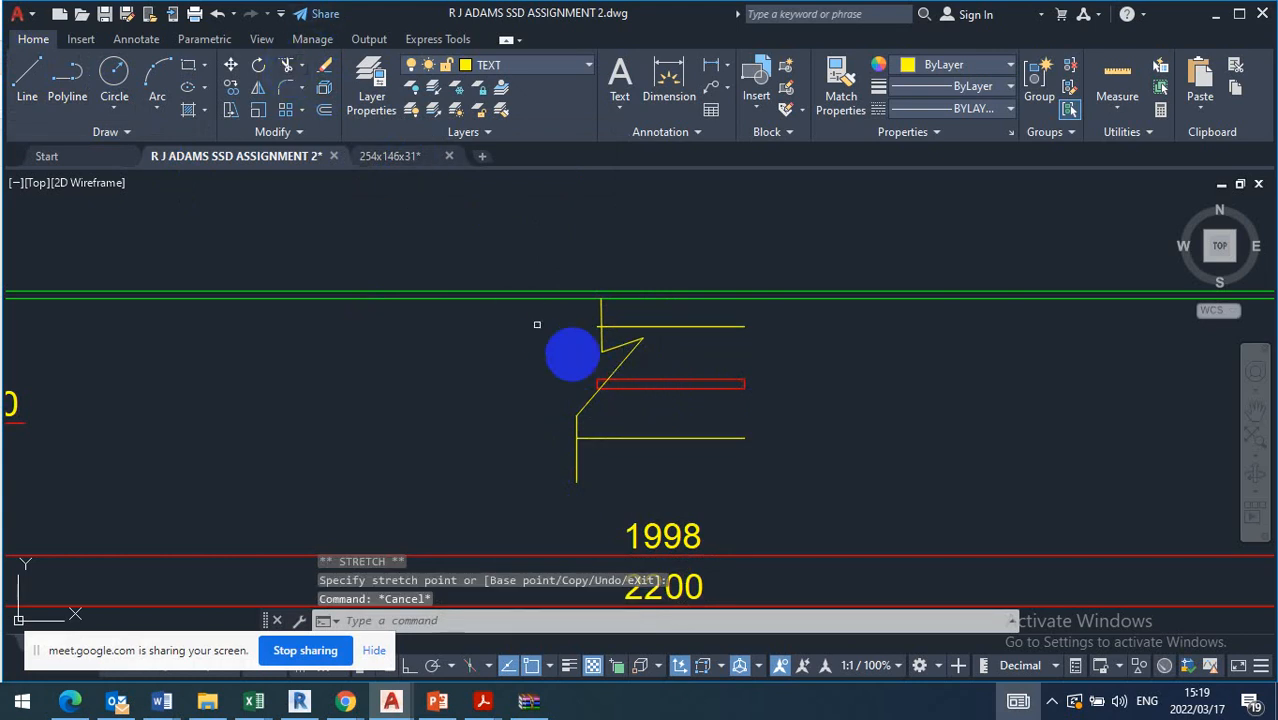
Trim the thin hidden rectangle's left end where it projects past the zigzag line
scroll(585, 368, up, 5)
text(tr)
key(Return)
click(607, 405)
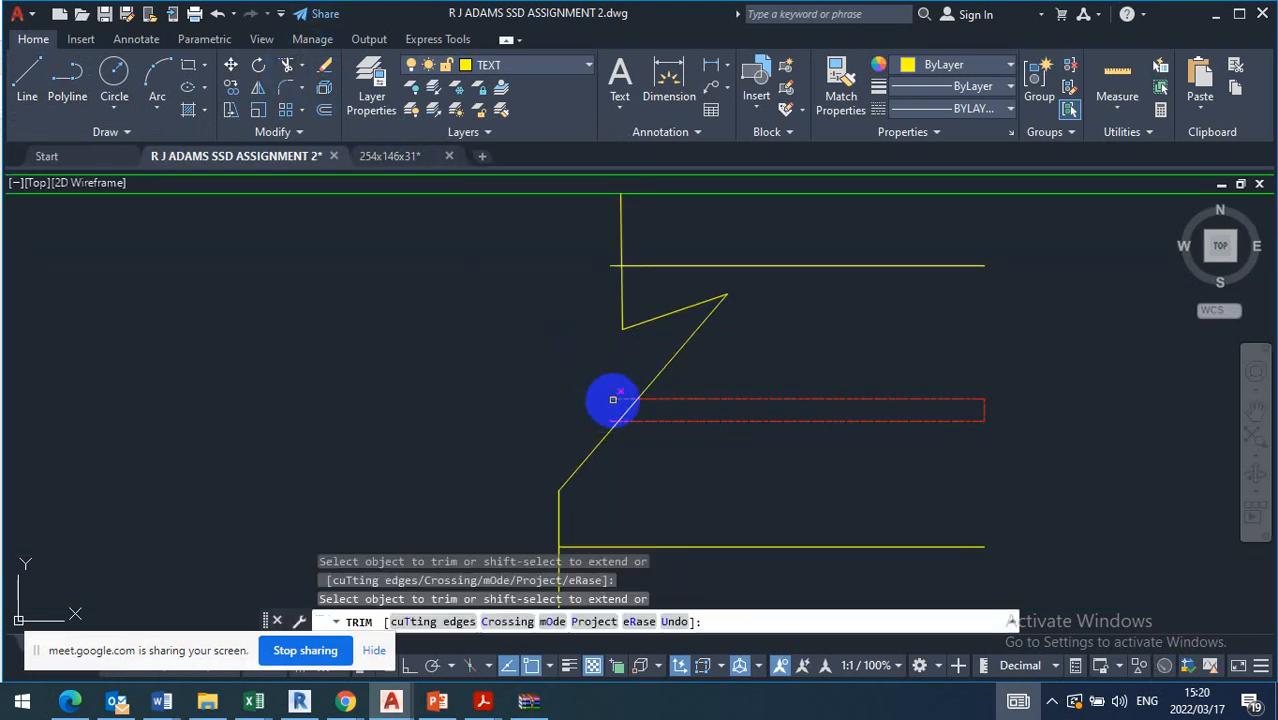
click(604, 420)
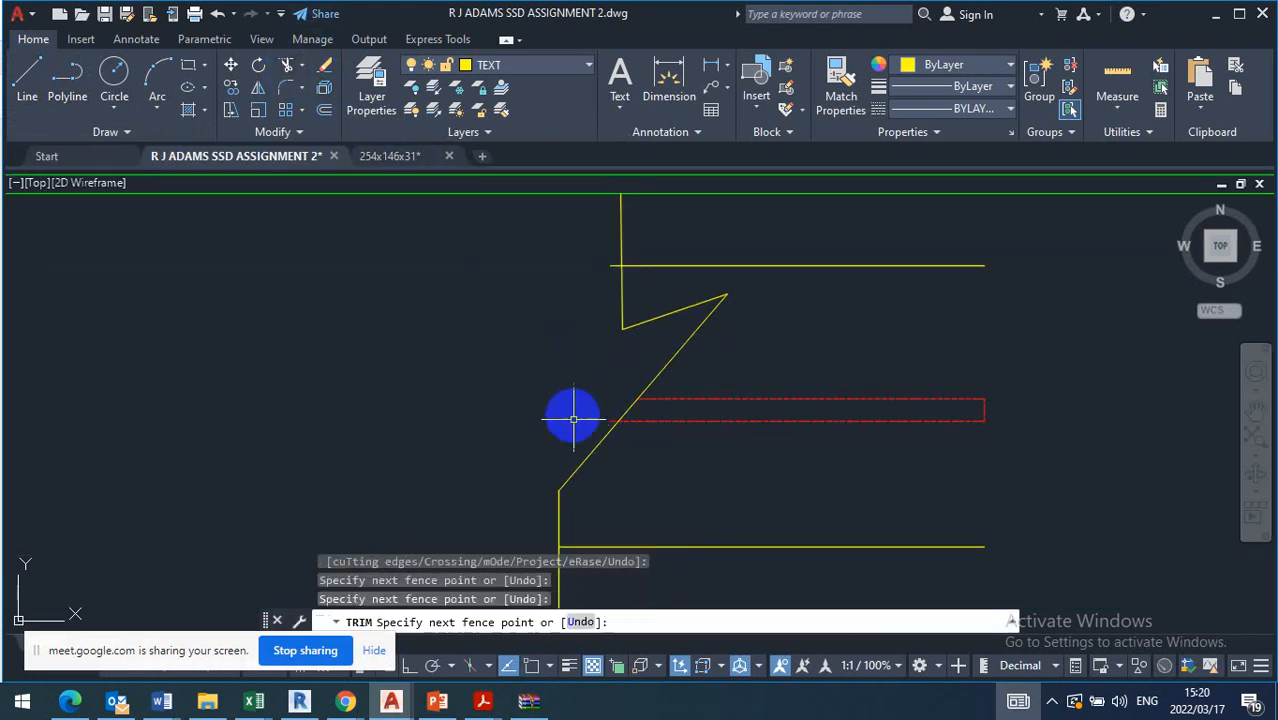
scroll(573, 416, down, 5)
key(Escape)
Mirror the zigzag line and the lower horizontal line about the vertical through the horizontal lines' midpoints, keeping the originals
click(599, 443)
click(514, 492)
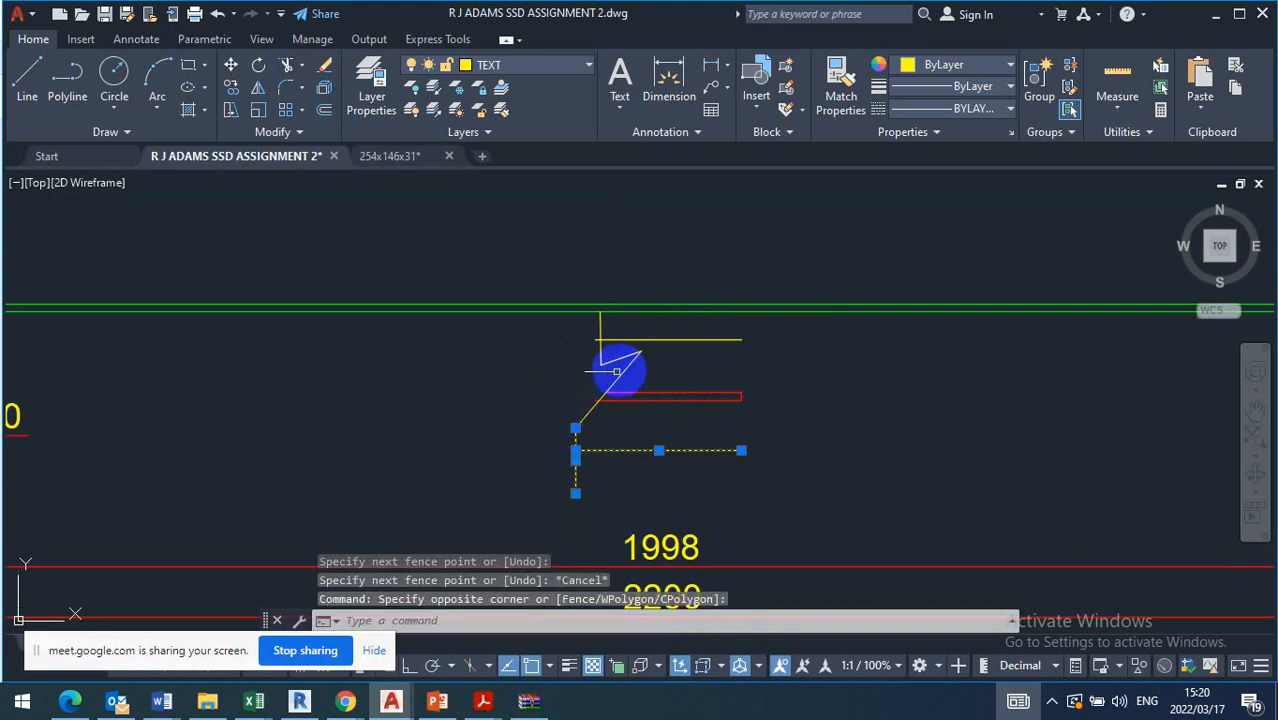
click(645, 358)
click(562, 371)
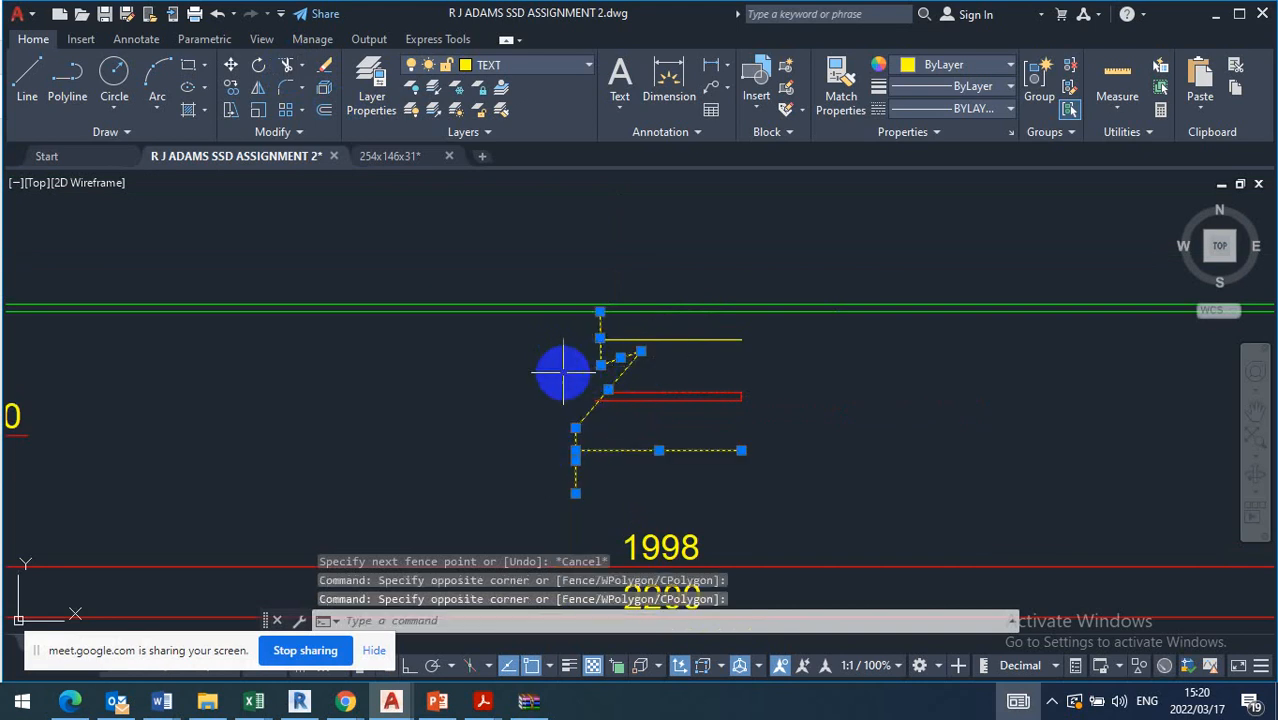
click(268, 88)
click(668, 340)
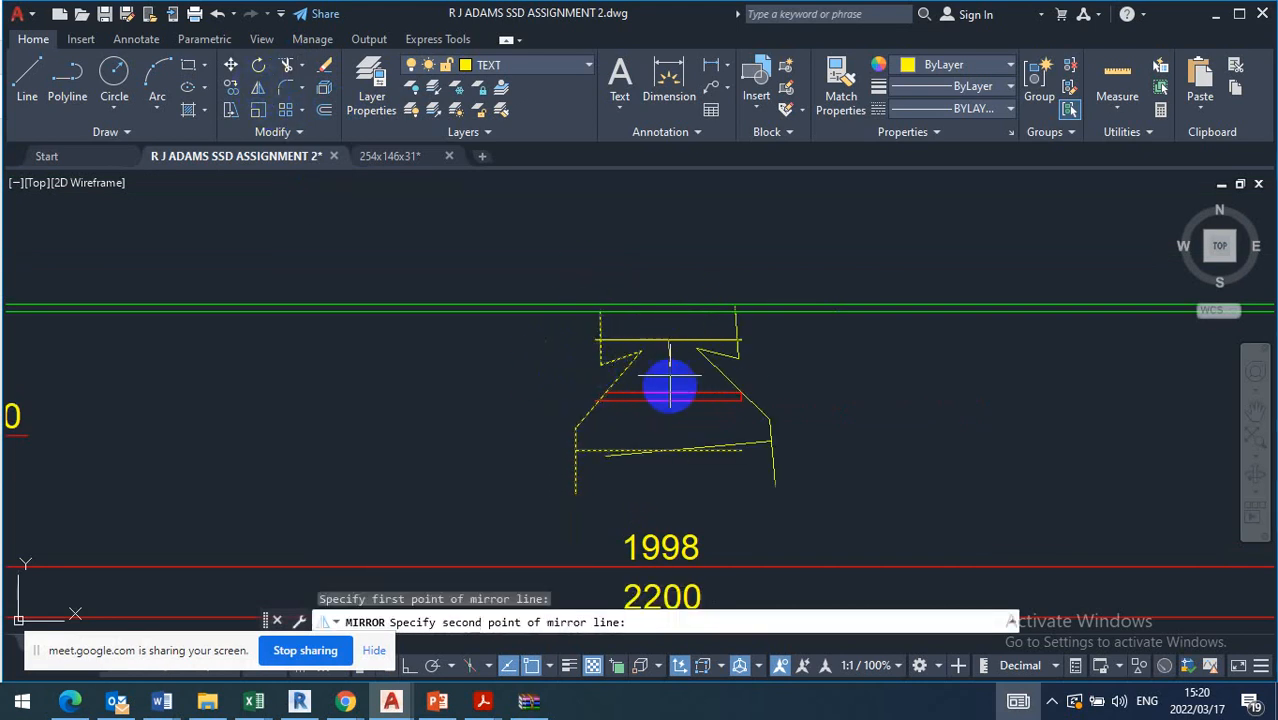
click(668, 452)
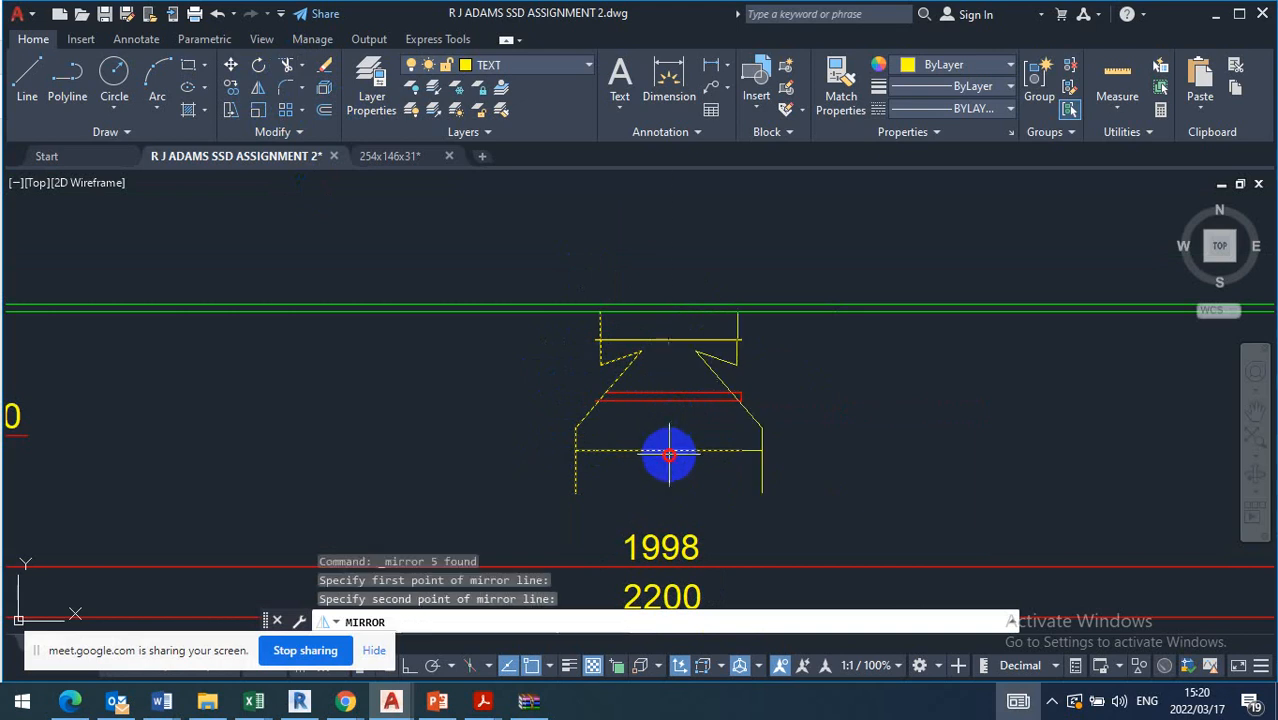
right_click(670, 450)
click(717, 463)
Stretch the inner point of the mirrored zigzag outward to the right so it slants like the left one
scroll(705, 390, down, 1)
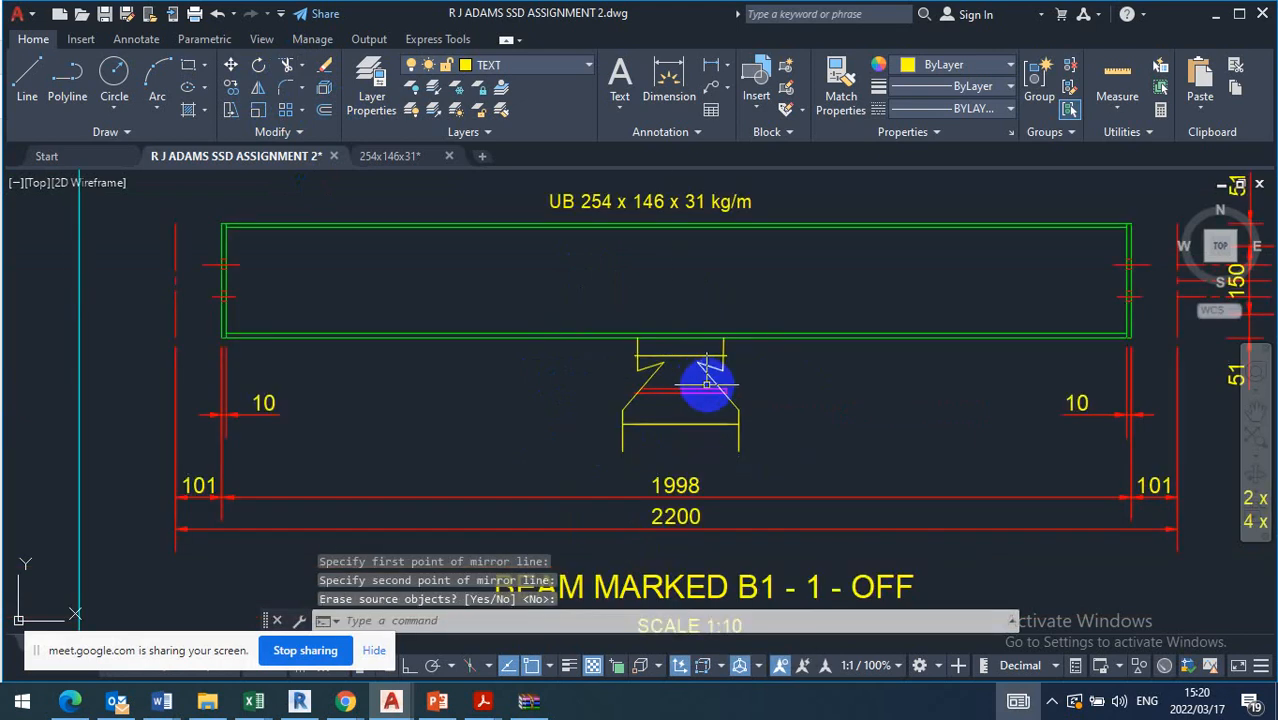
scroll(699, 371, up, 3)
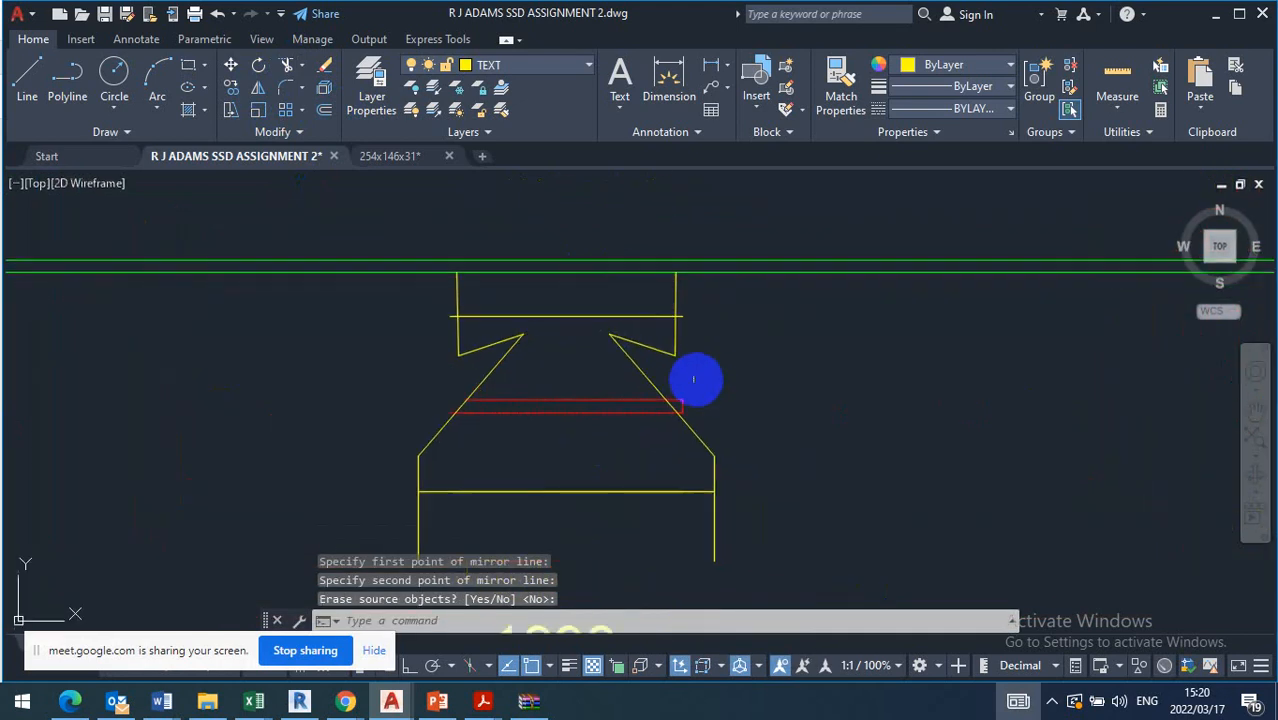
click(648, 328)
click(603, 356)
click(609, 333)
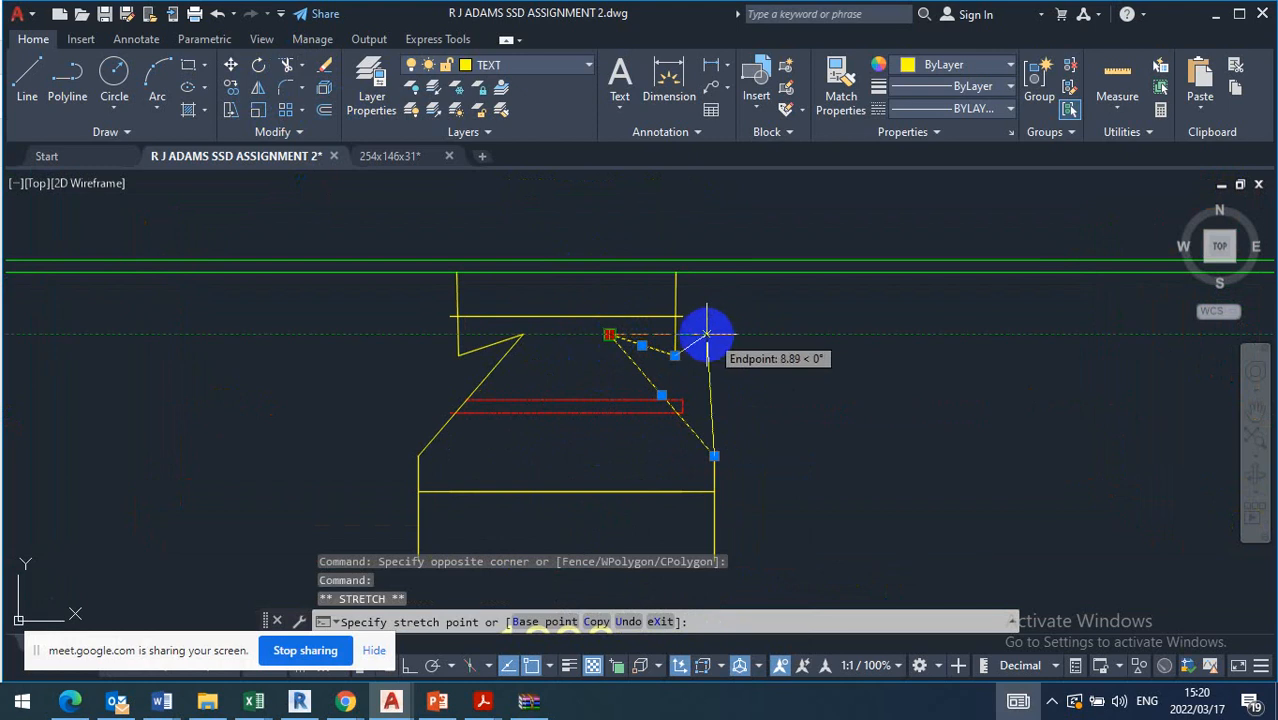
key(Escape)
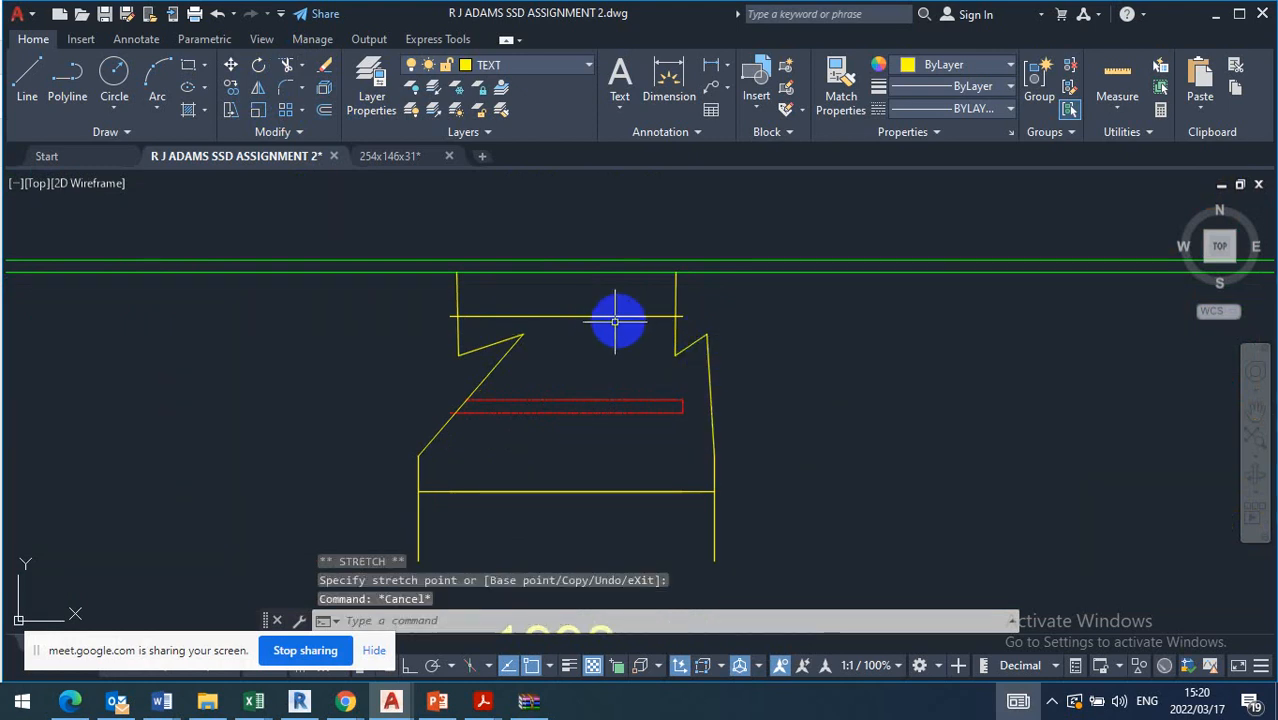
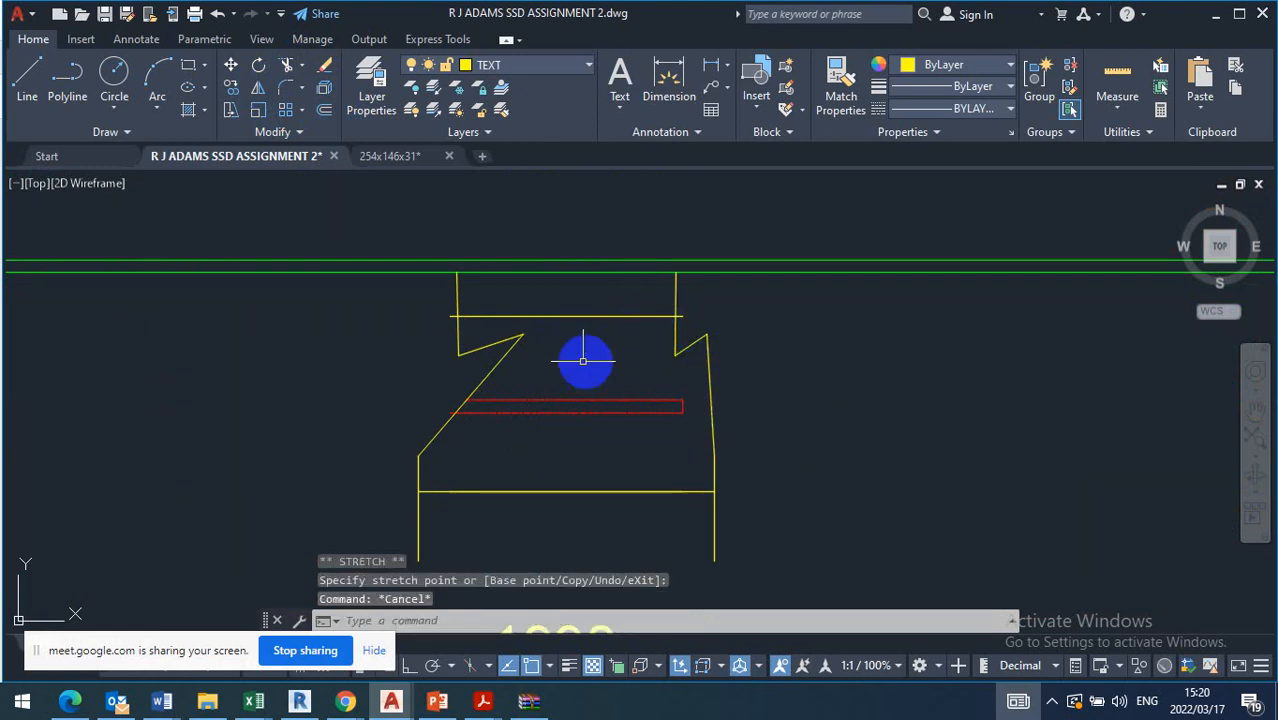
Stretch the hidden rectangle's right end outward to meet the slanted right edge of the member
click(693, 379)
click(665, 445)
scroll(676, 413, up, 5)
click(675, 359)
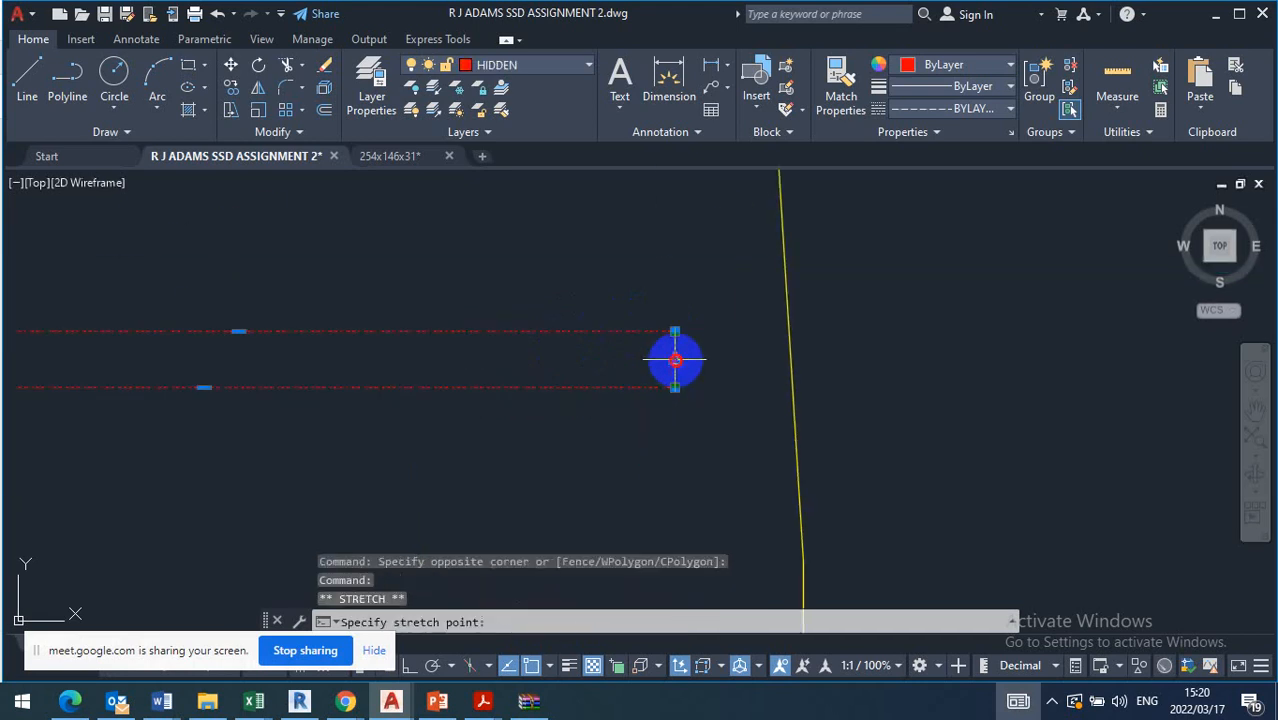
key(Escape)
scroll(790, 360, down, 7)
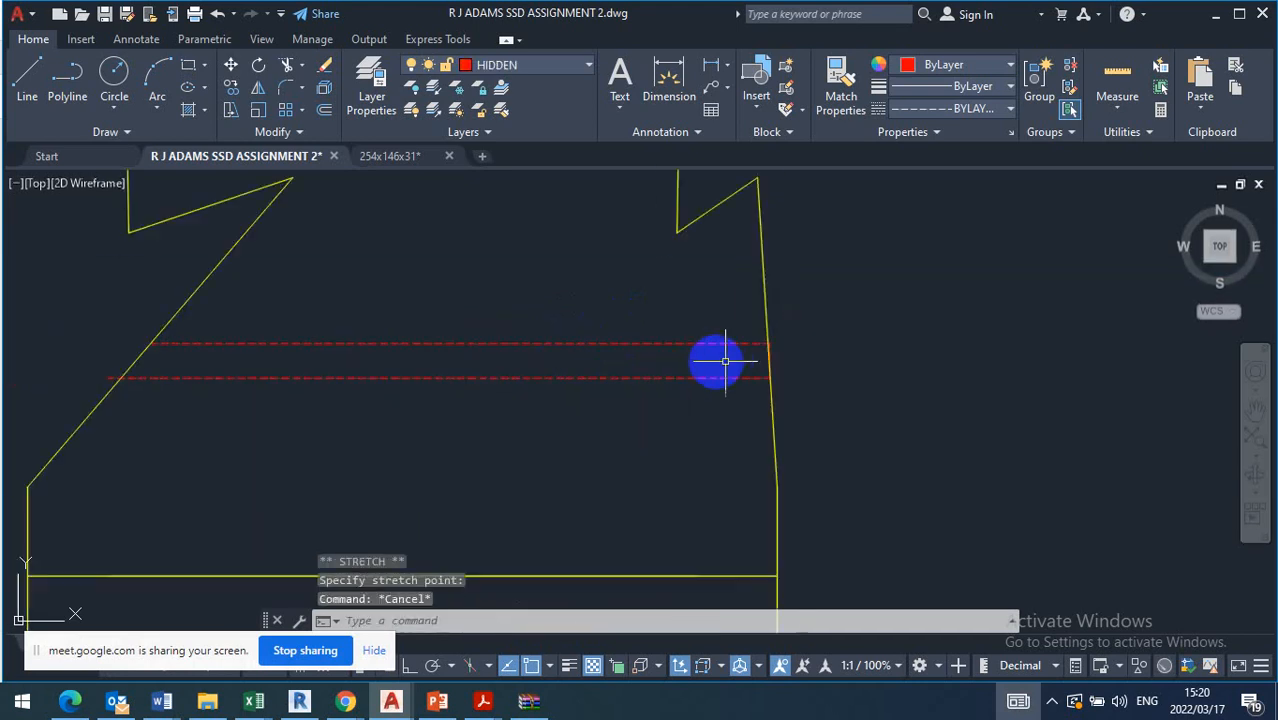
Draw a horizontal centre line midway between the hidden lines, extending past both slanted edges of the member
scroll(540, 366, up, 4)
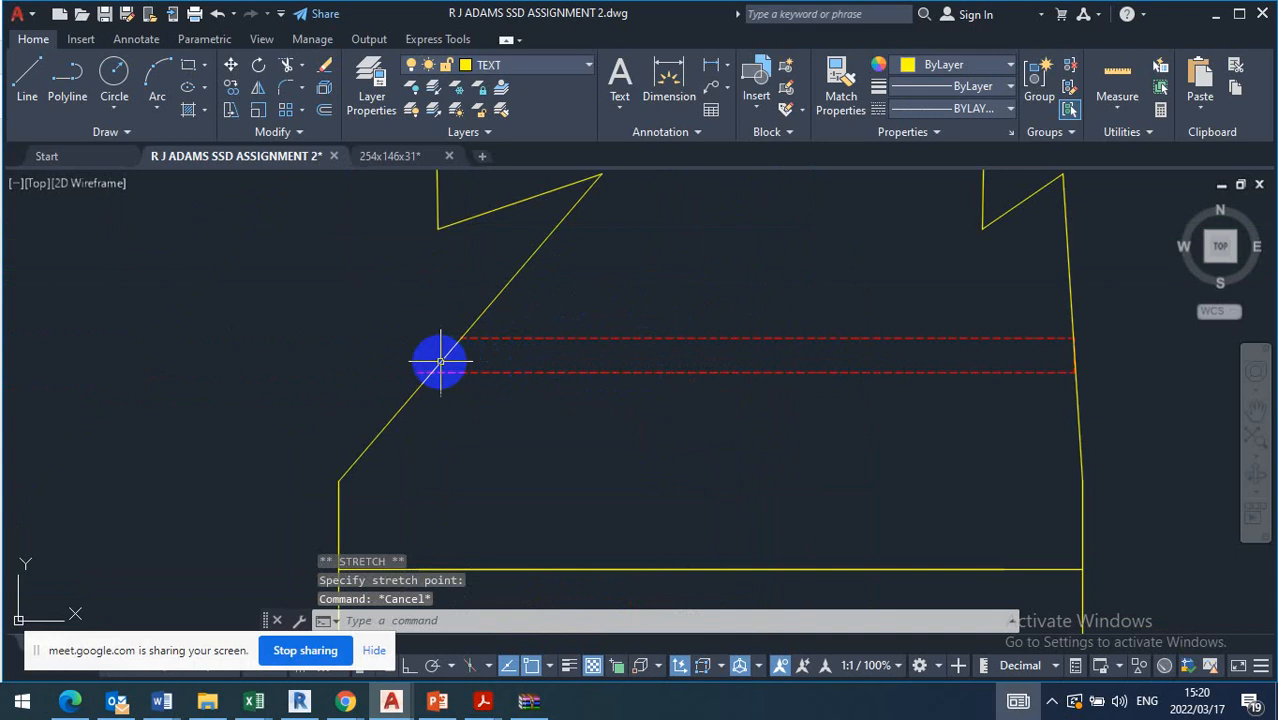
click(28, 82)
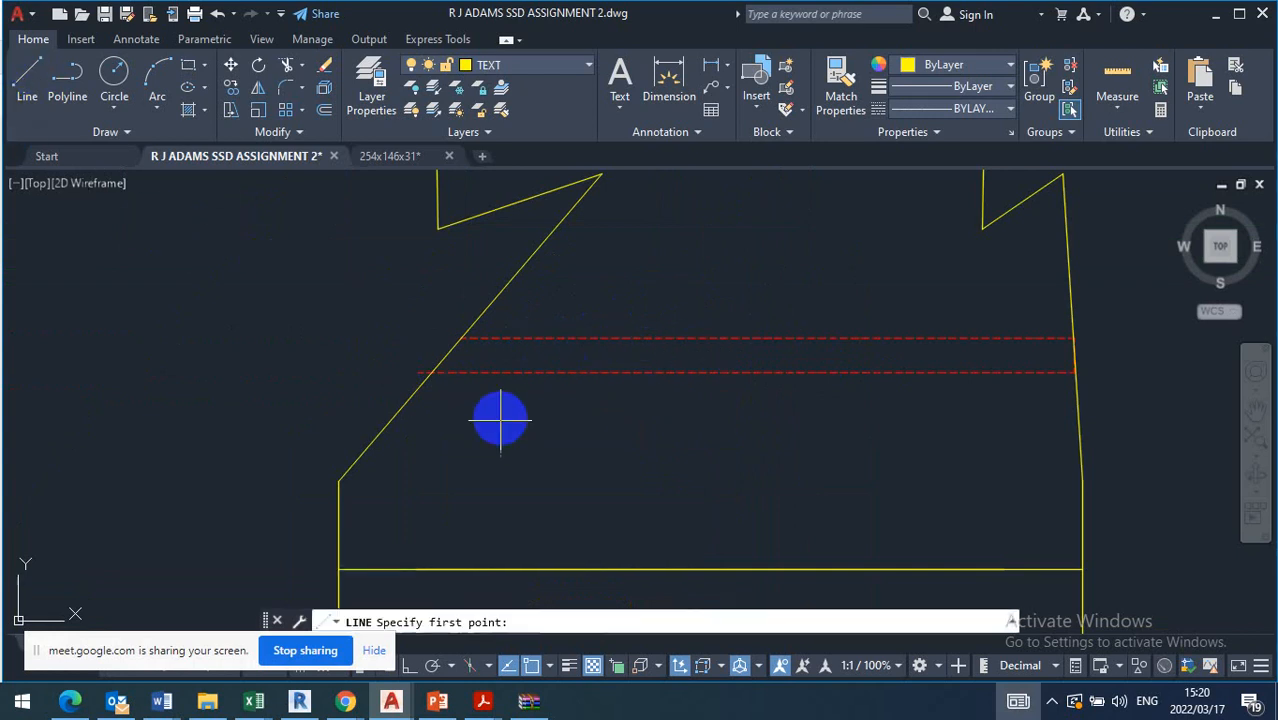
click(548, 354)
click(285, 354)
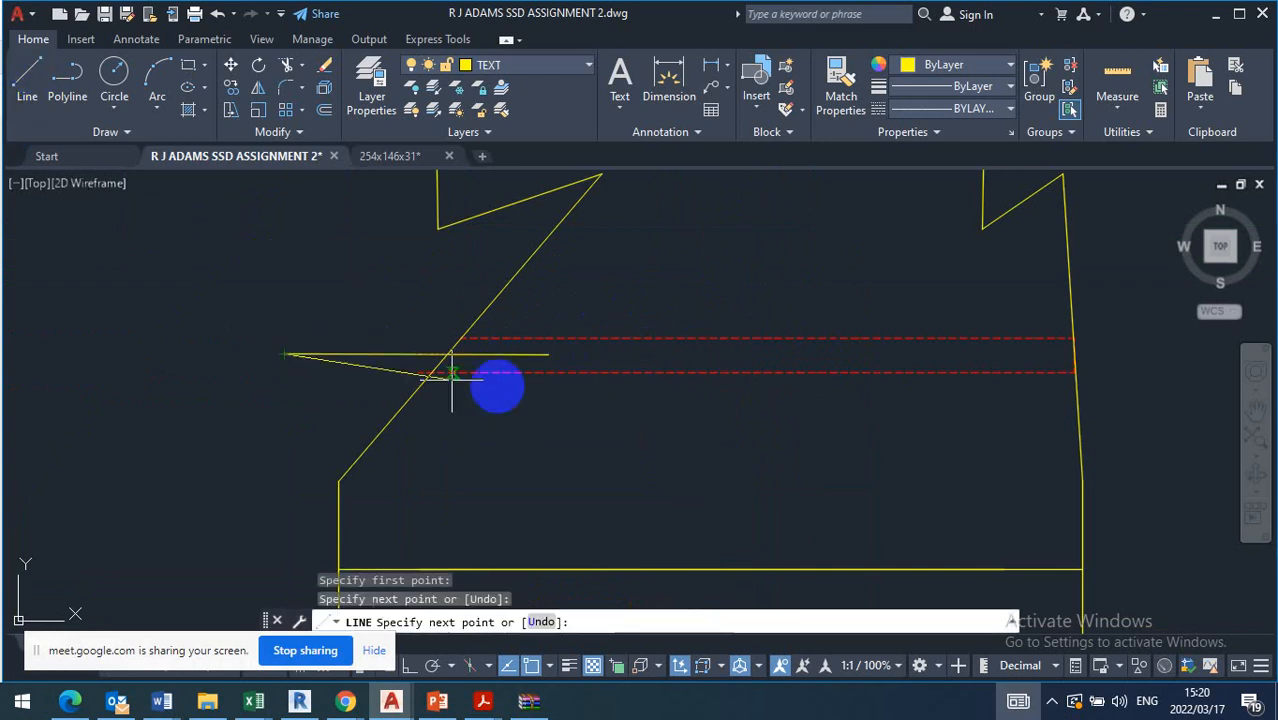
key(Escape)
click(536, 354)
click(548, 357)
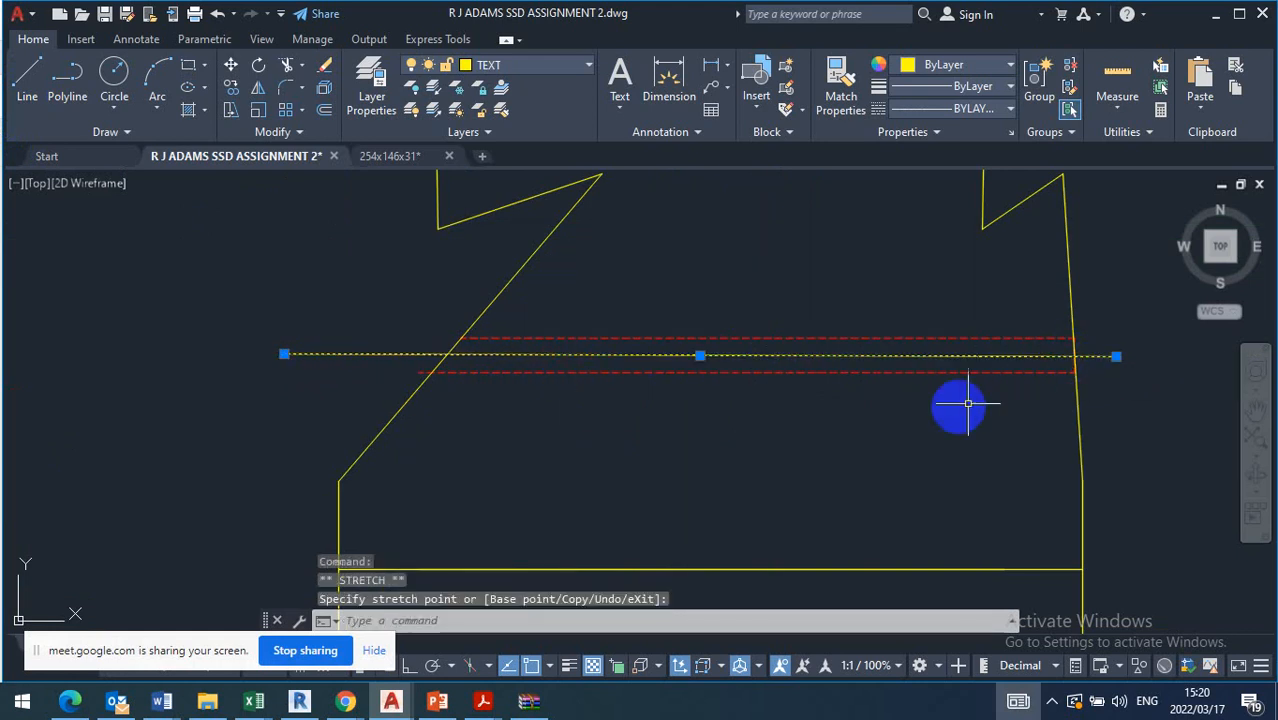
key(Escape)
scroll(150, 370, down, 4)
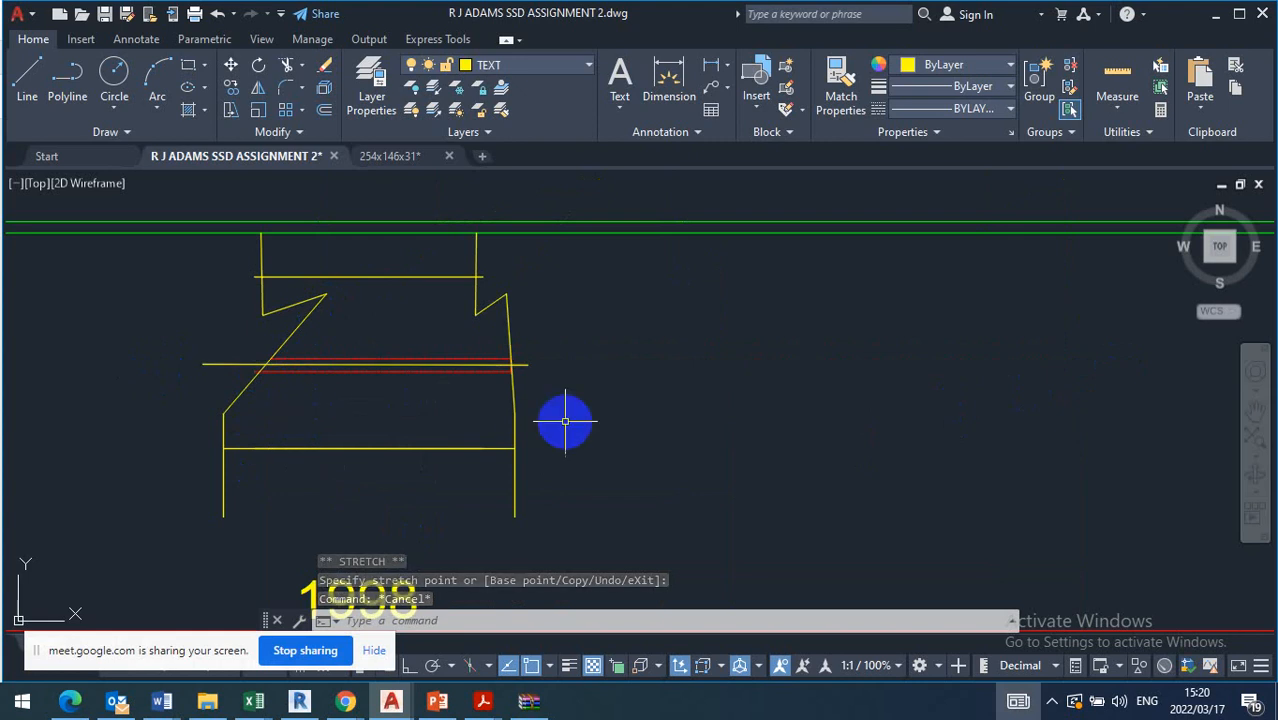
Draw a small hole circle above the hidden lines, just inside the member's left zigzag point
click(323, 319)
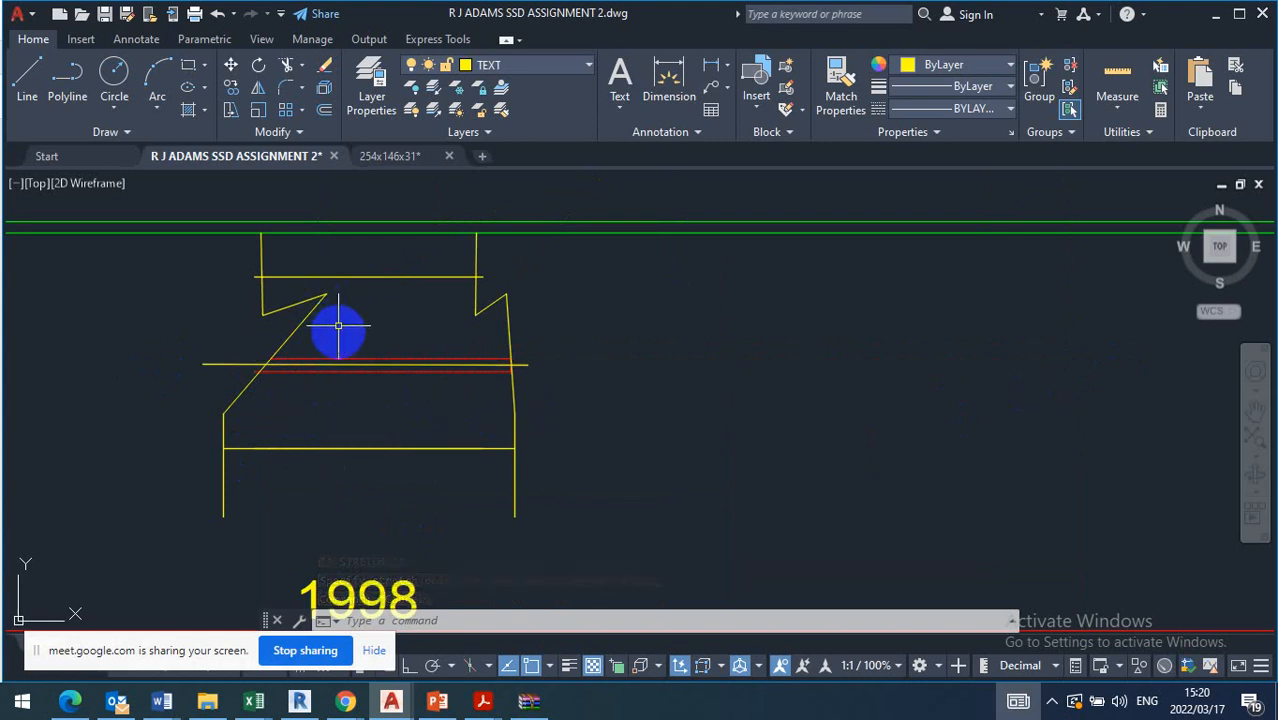
click(113, 72)
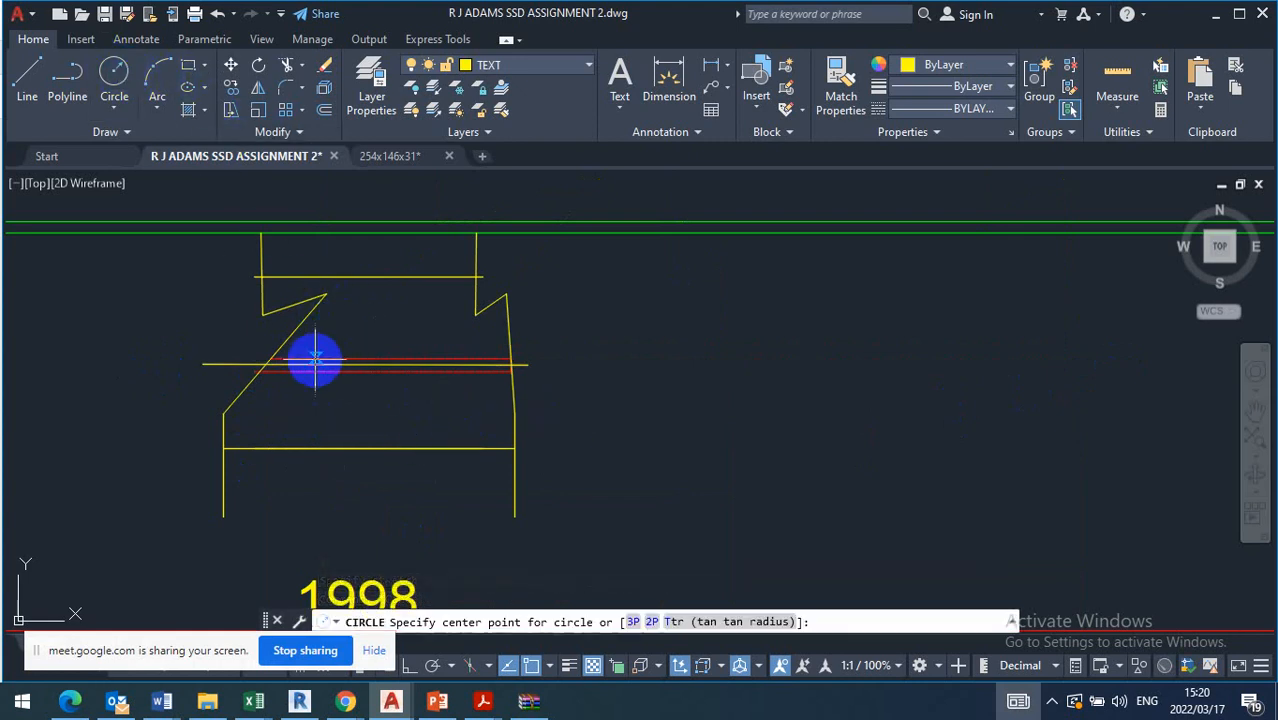
scroll(343, 322, up, 4)
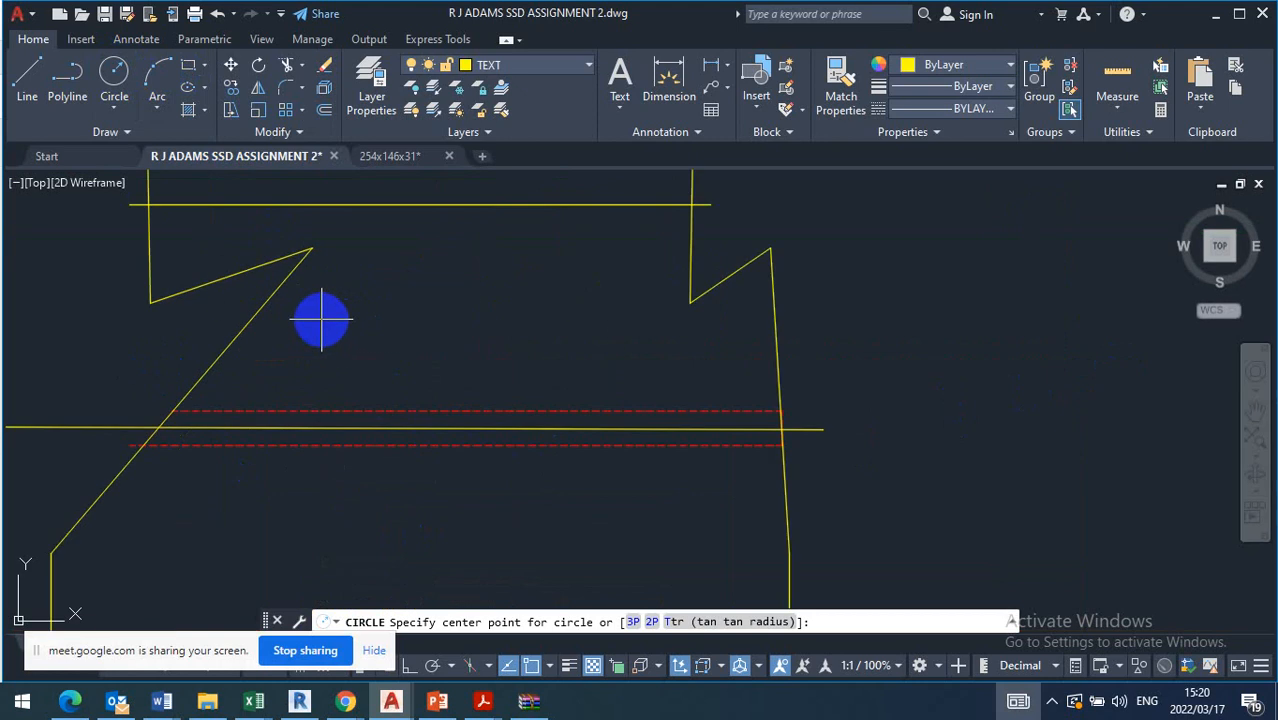
click(326, 311)
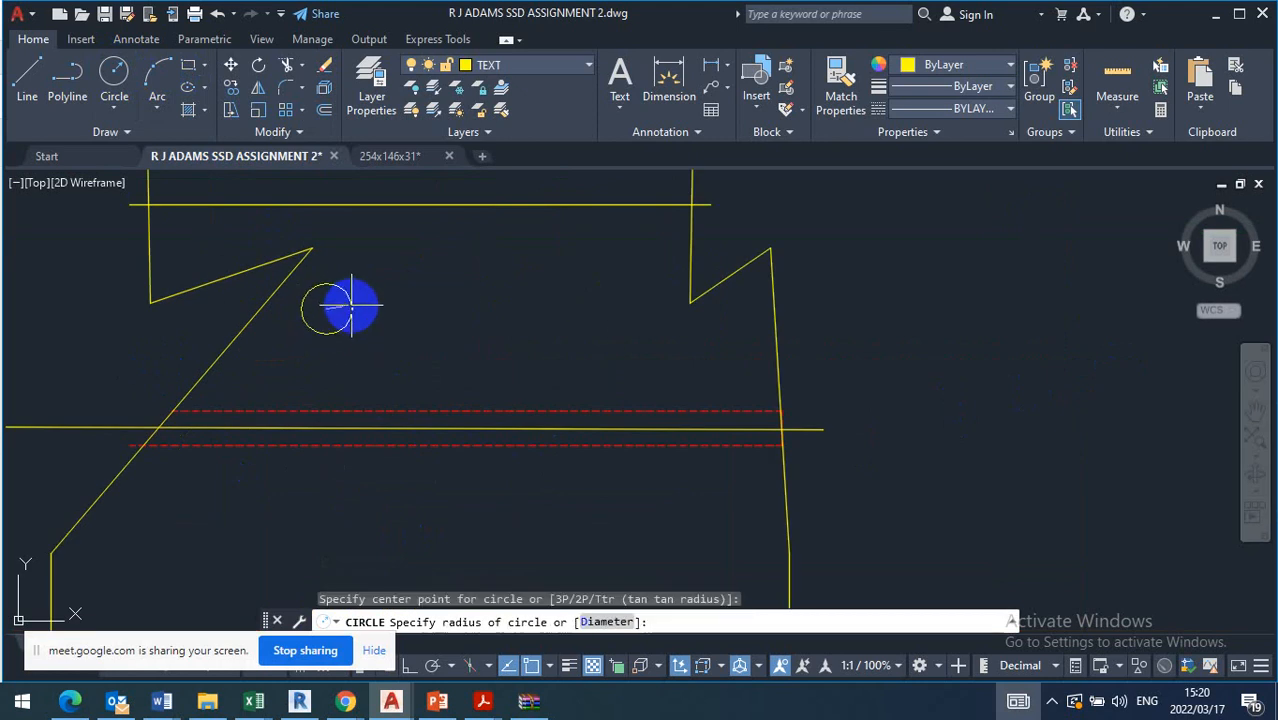
click(351, 304)
Copy the hole circle straight down to below the hidden lines
click(382, 288)
click(318, 316)
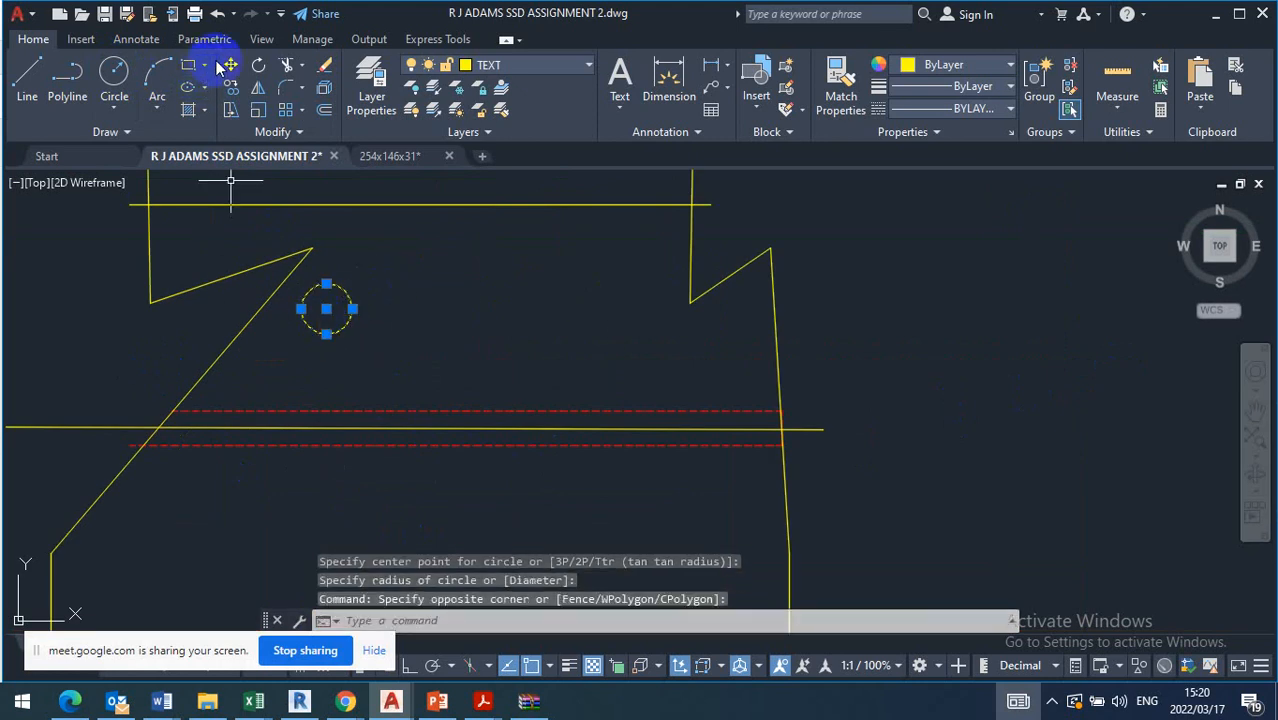
click(231, 88)
click(326, 309)
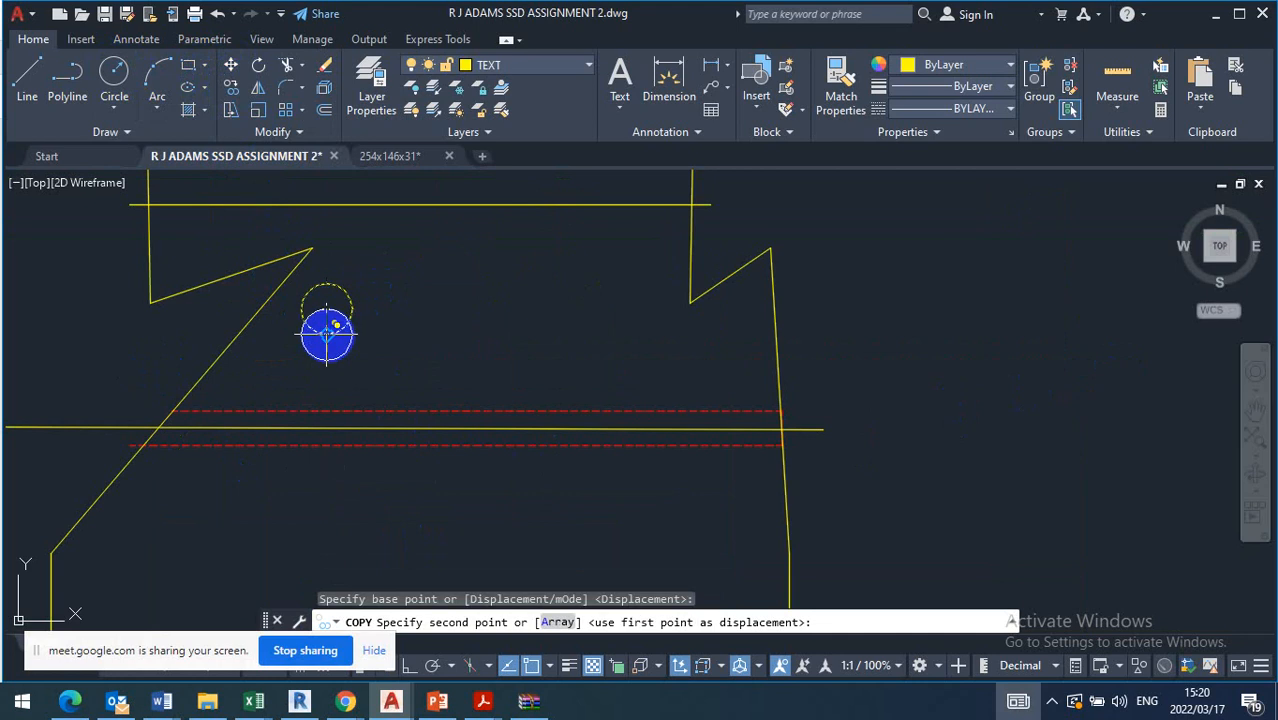
click(323, 545)
key(Escape)
scroll(379, 243, down, 2)
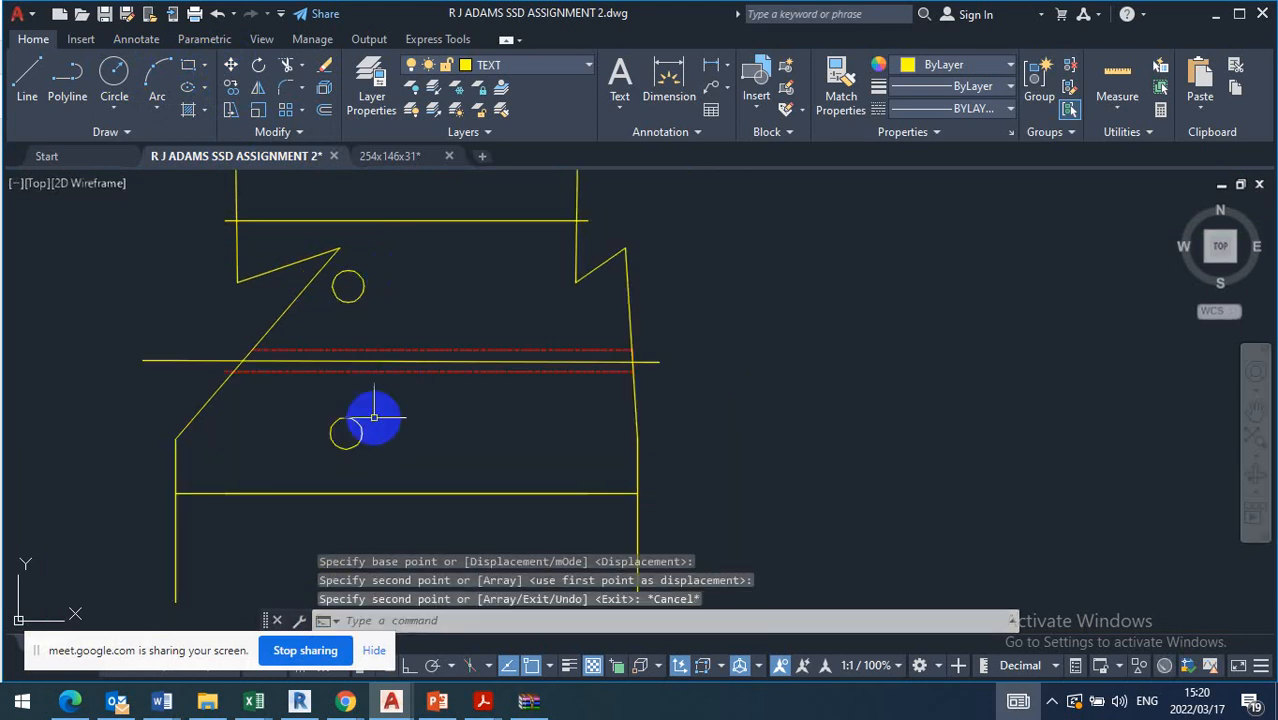
Copy both hole circles horizontally to the right to form a four-hole pattern
drag(383, 251, 325, 322)
drag(418, 378, 296, 486)
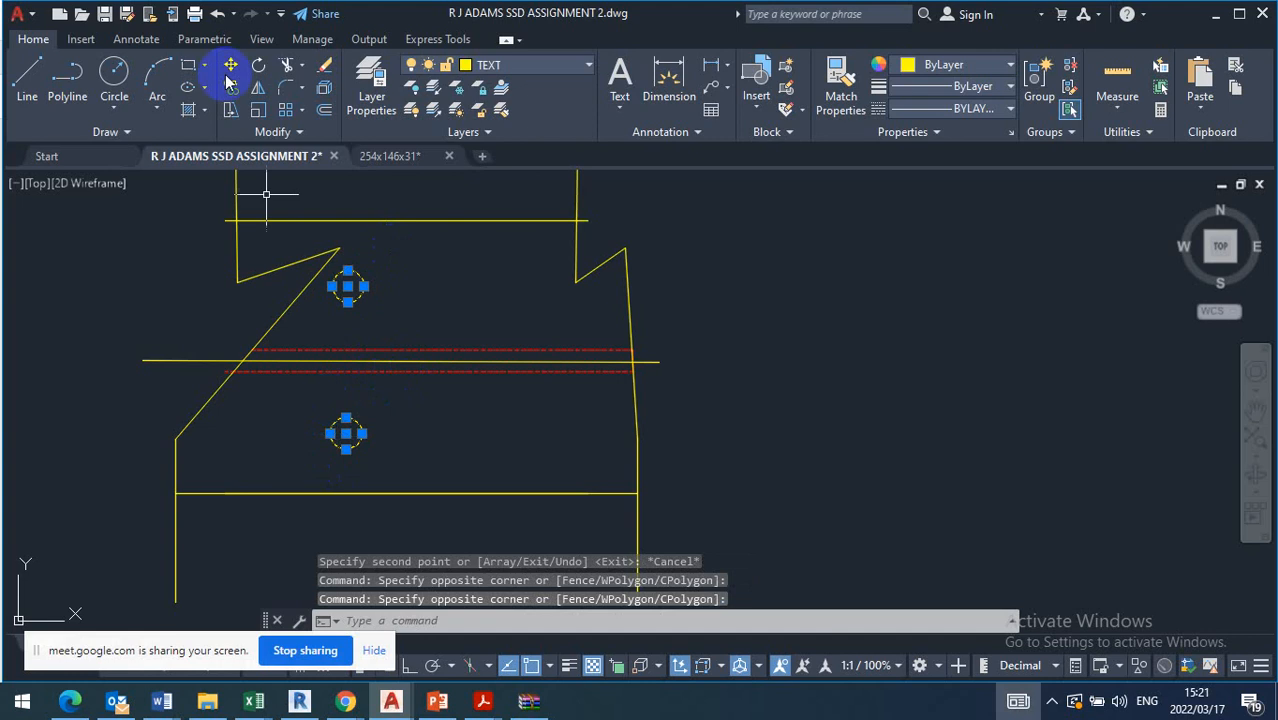
key(Return)
click(348, 287)
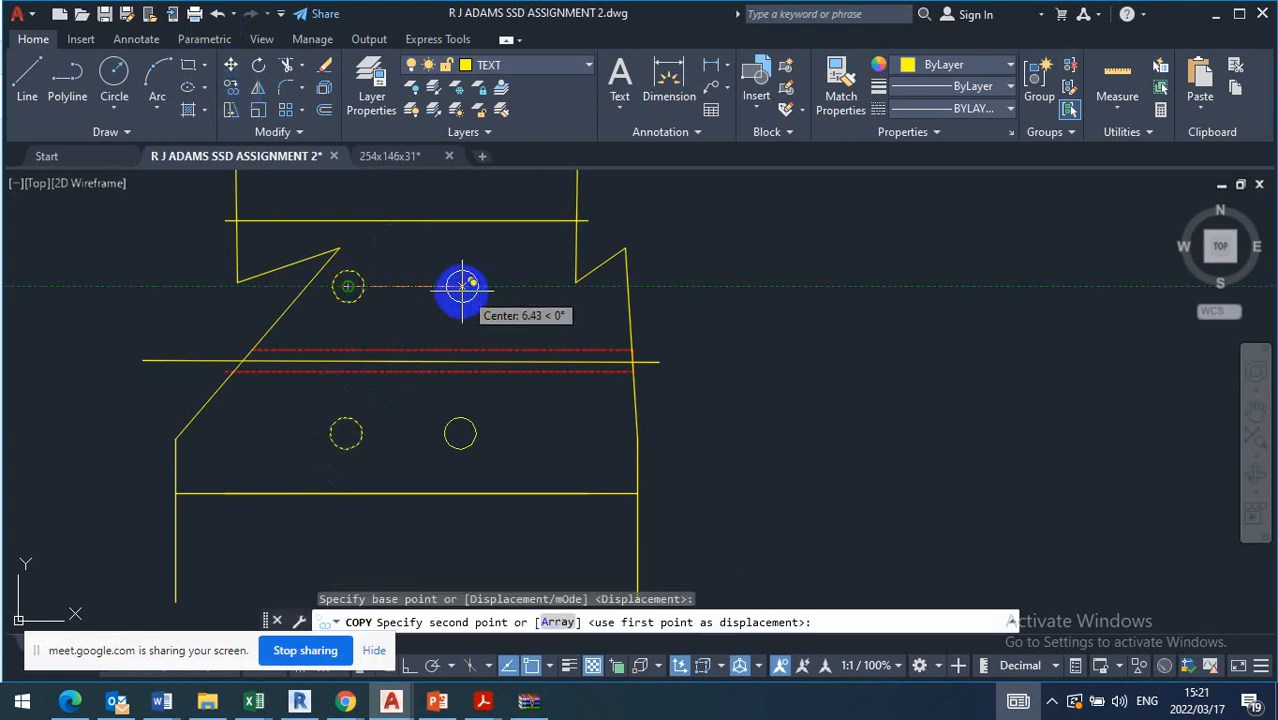
click(494, 287)
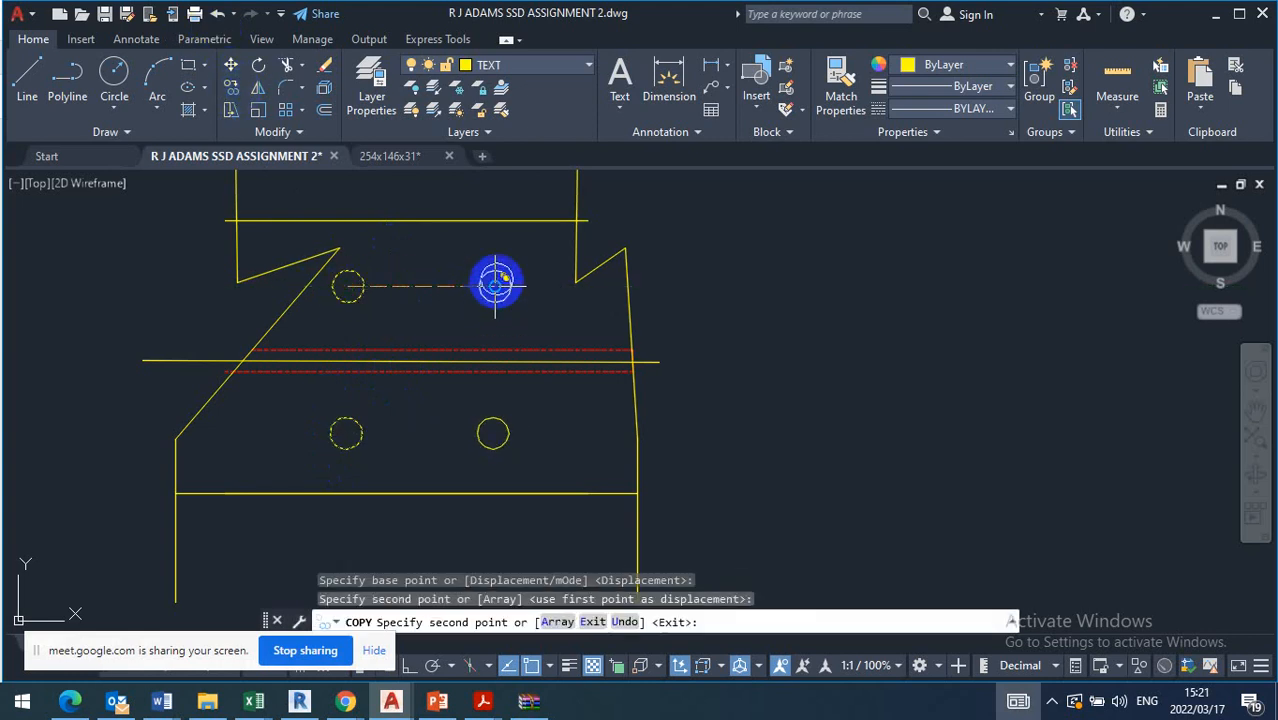
key(Escape)
Draw a vertical line with Ortho on from the upper right hole's centre up past beam B1's bottom flange
click(30, 80)
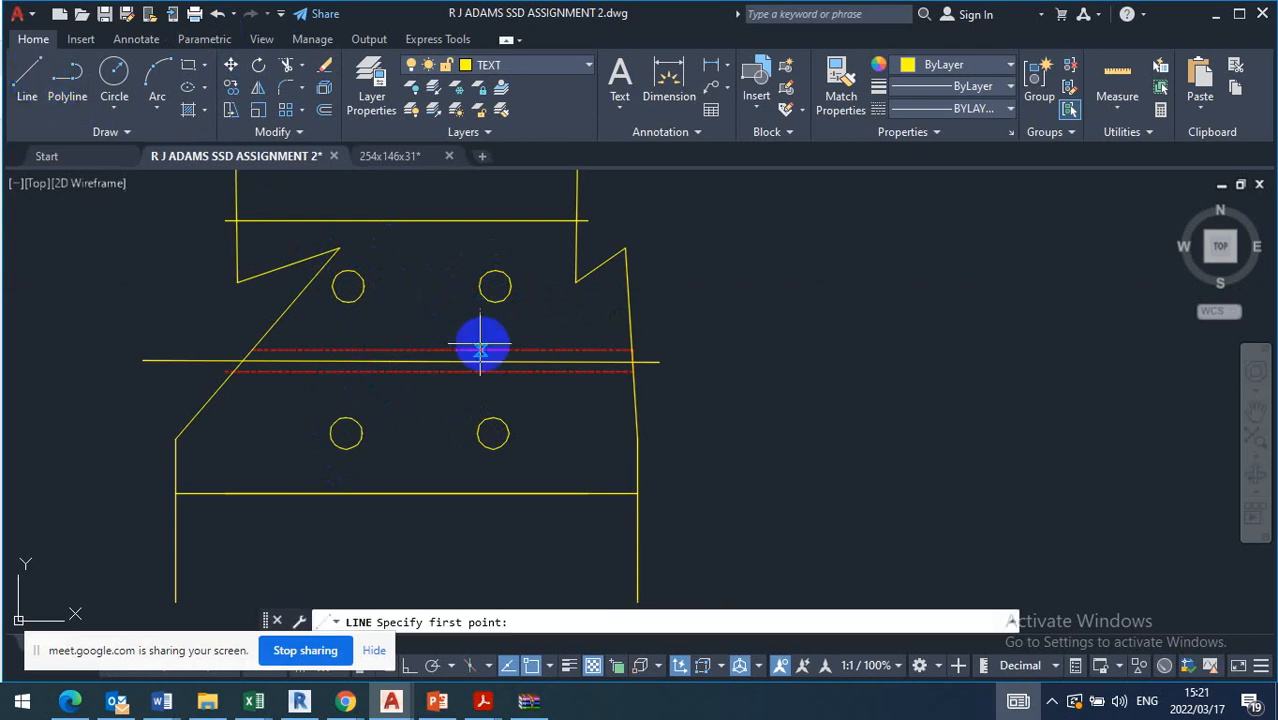
scroll(492, 289, down, 3)
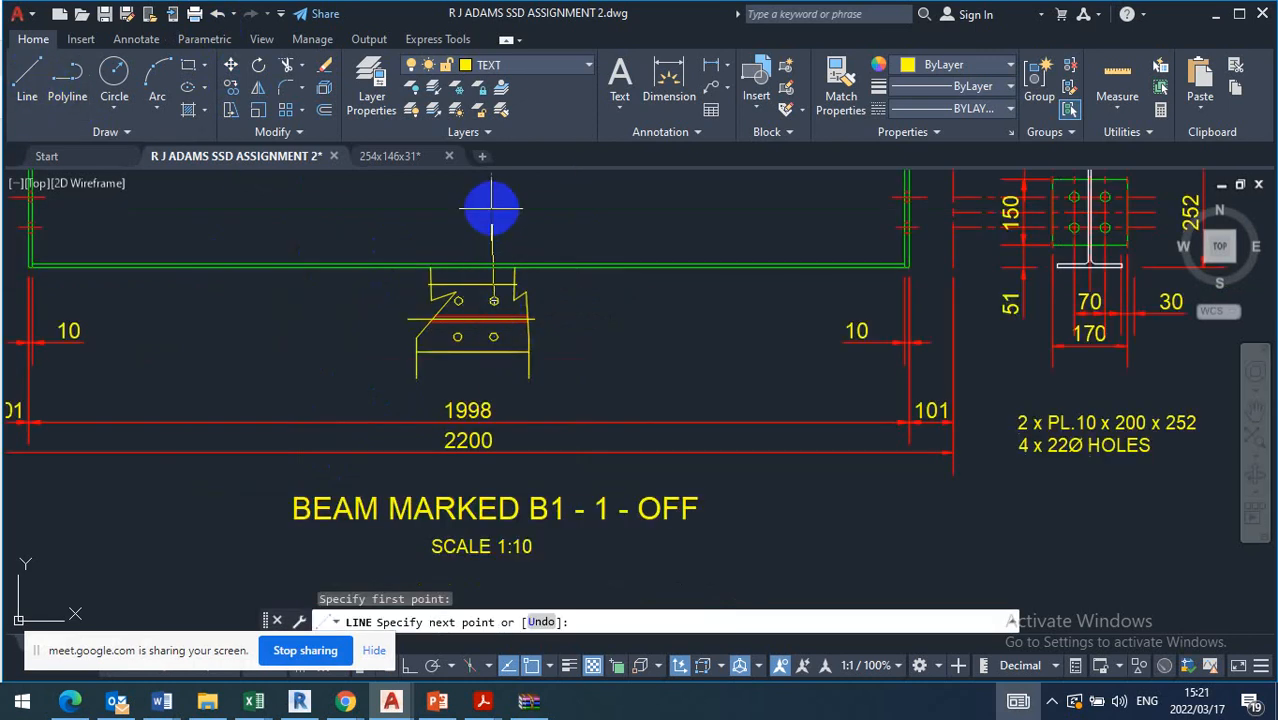
click(411, 662)
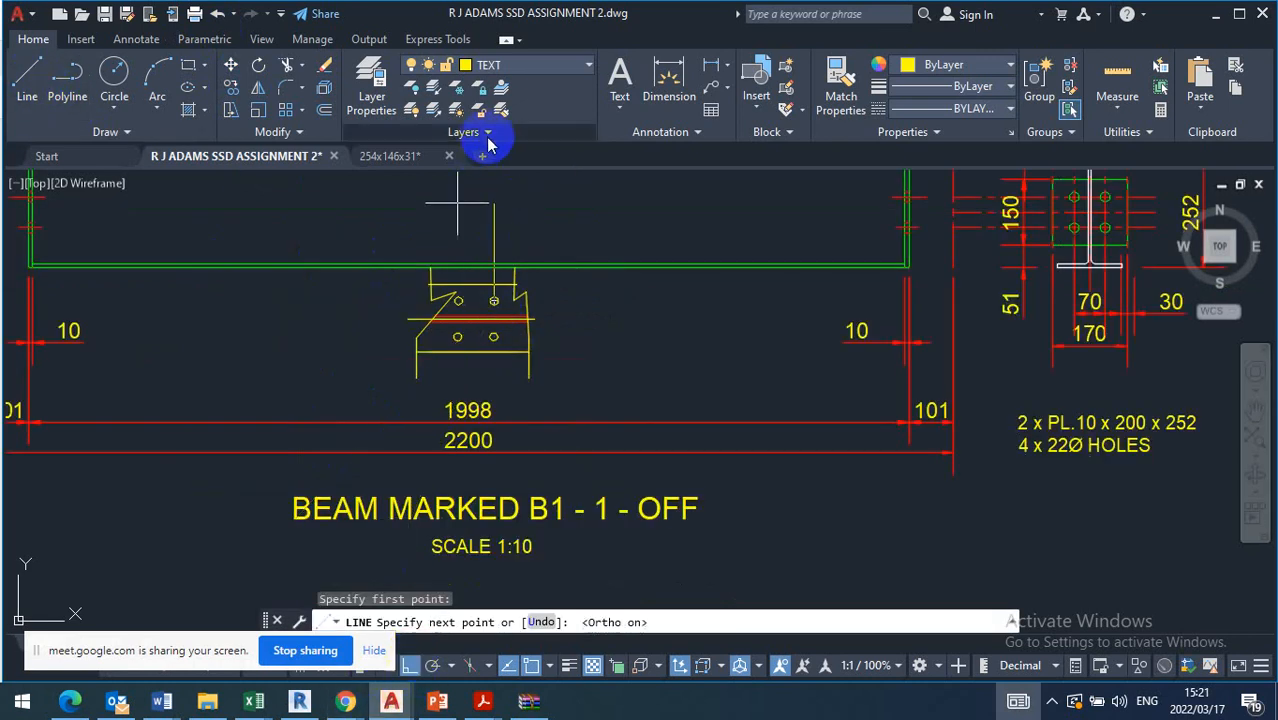
click(491, 198)
key(Escape)
Copy the vertical line from the upper right hole's centre to the upper left hole's centre
click(511, 224)
click(344, 178)
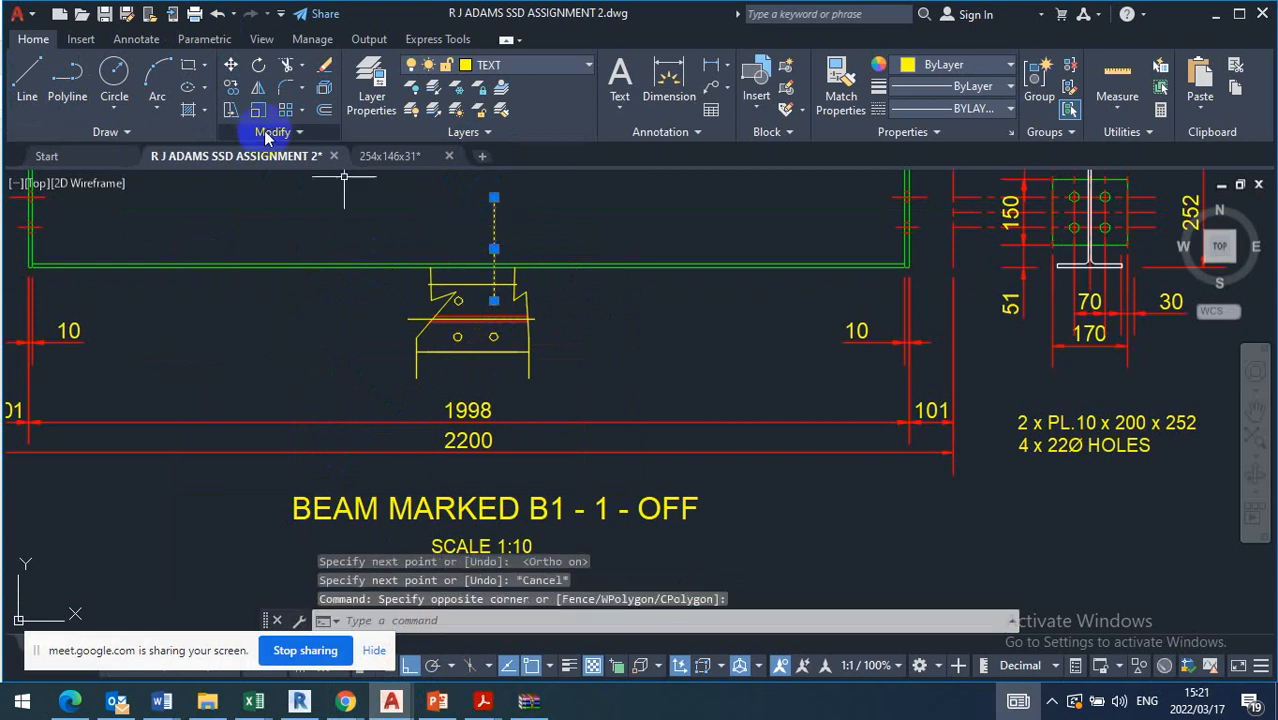
click(229, 89)
scroll(491, 230, up, 5)
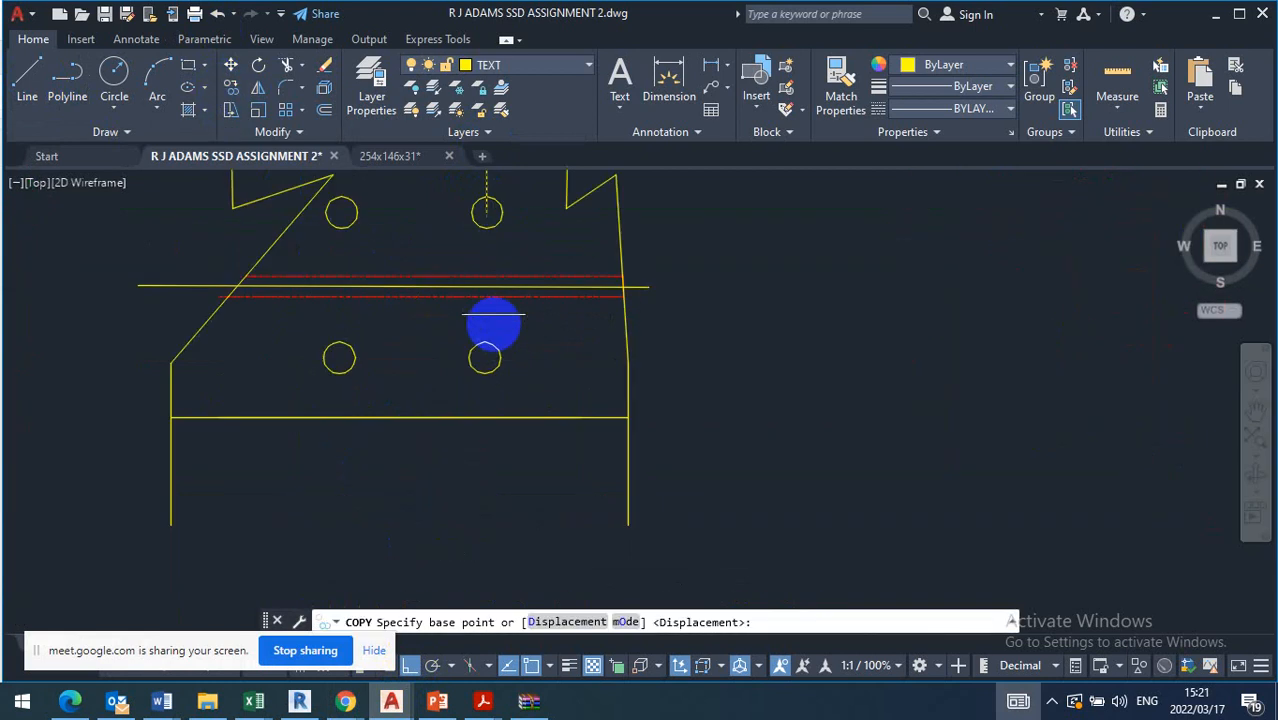
scroll(485, 371, down, 2)
scroll(513, 442, up, 2)
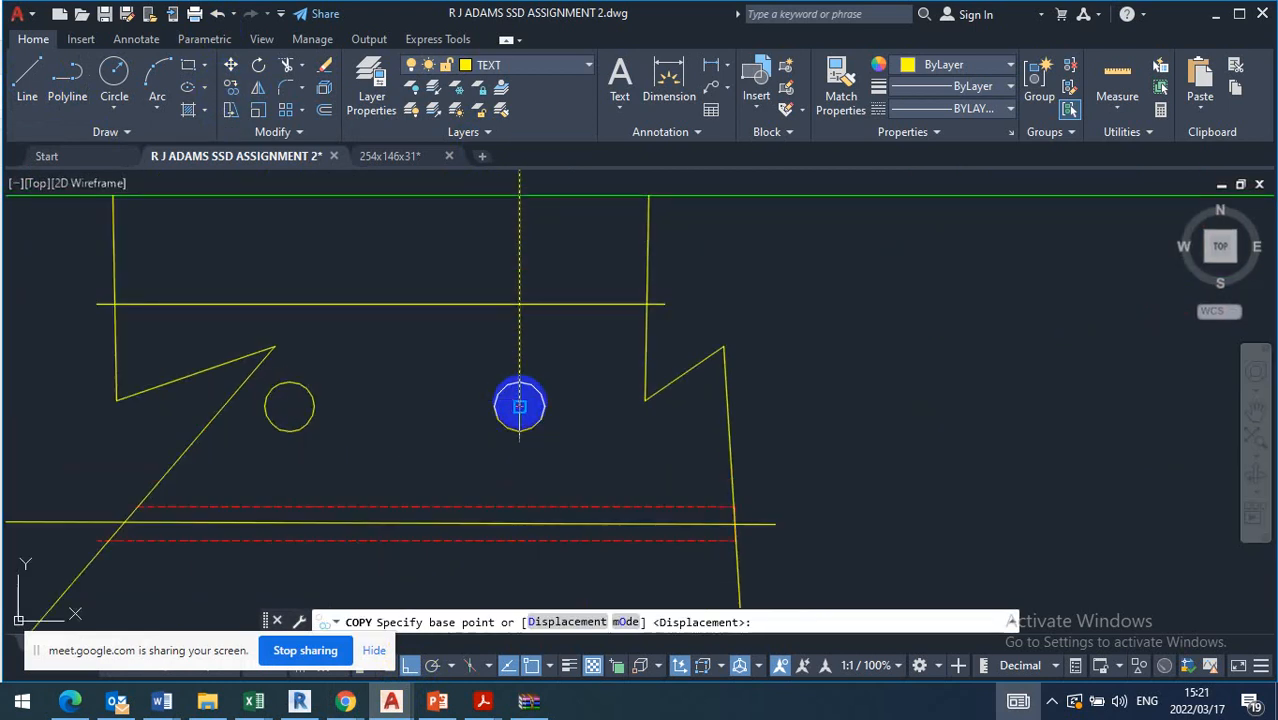
click(519, 405)
click(290, 405)
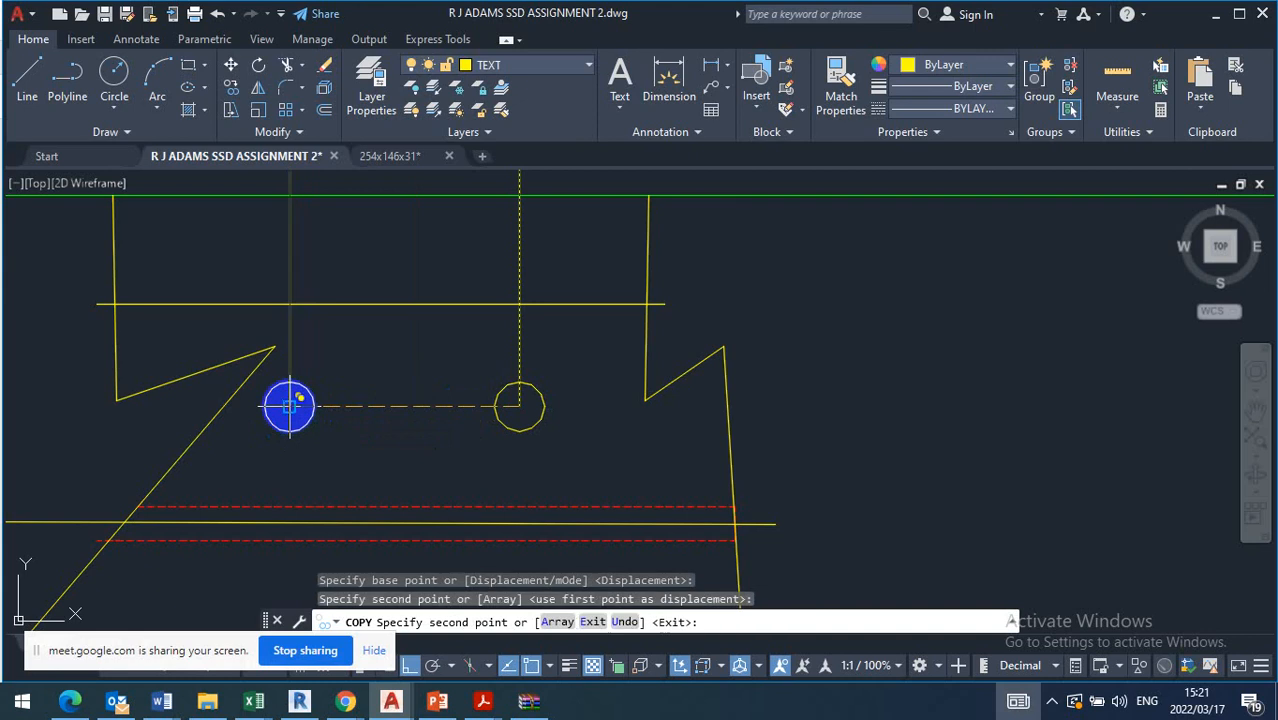
key(Escape)
Copy the left vertical line to the left and right quadrants of both upper holes
click(247, 250)
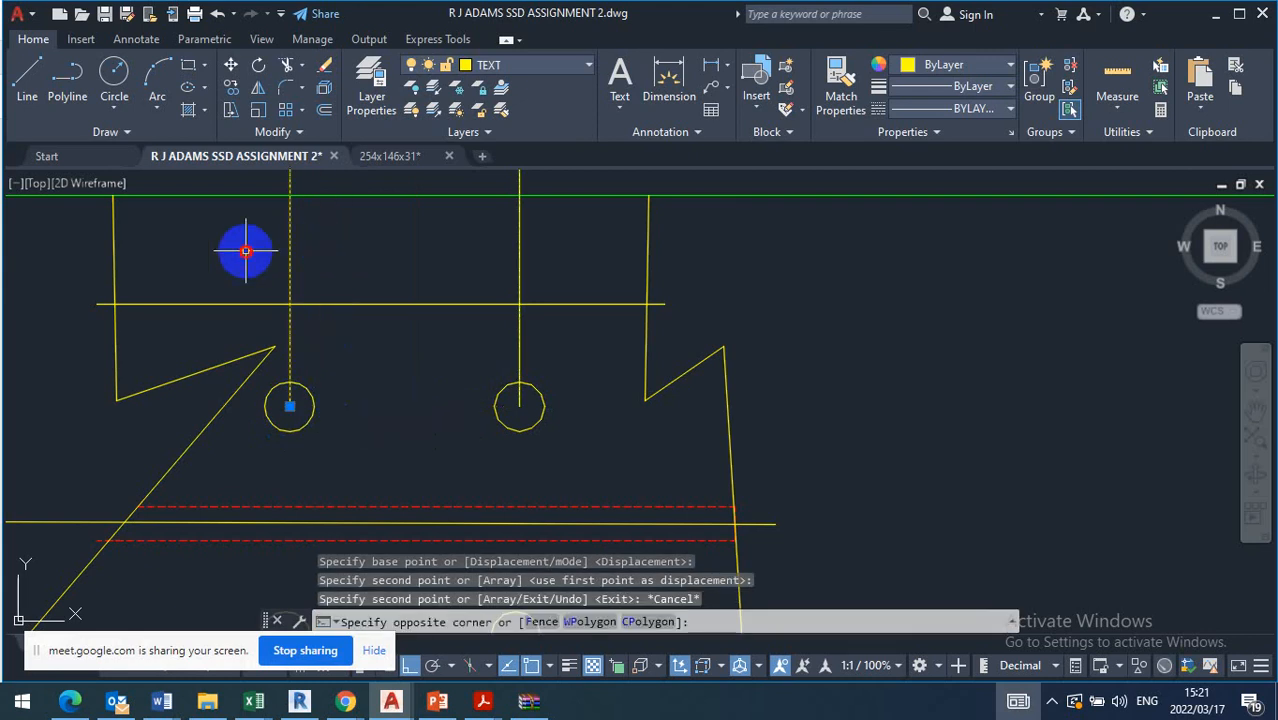
click(229, 87)
scroll(451, 491, down, 2)
scroll(451, 491, up, 2)
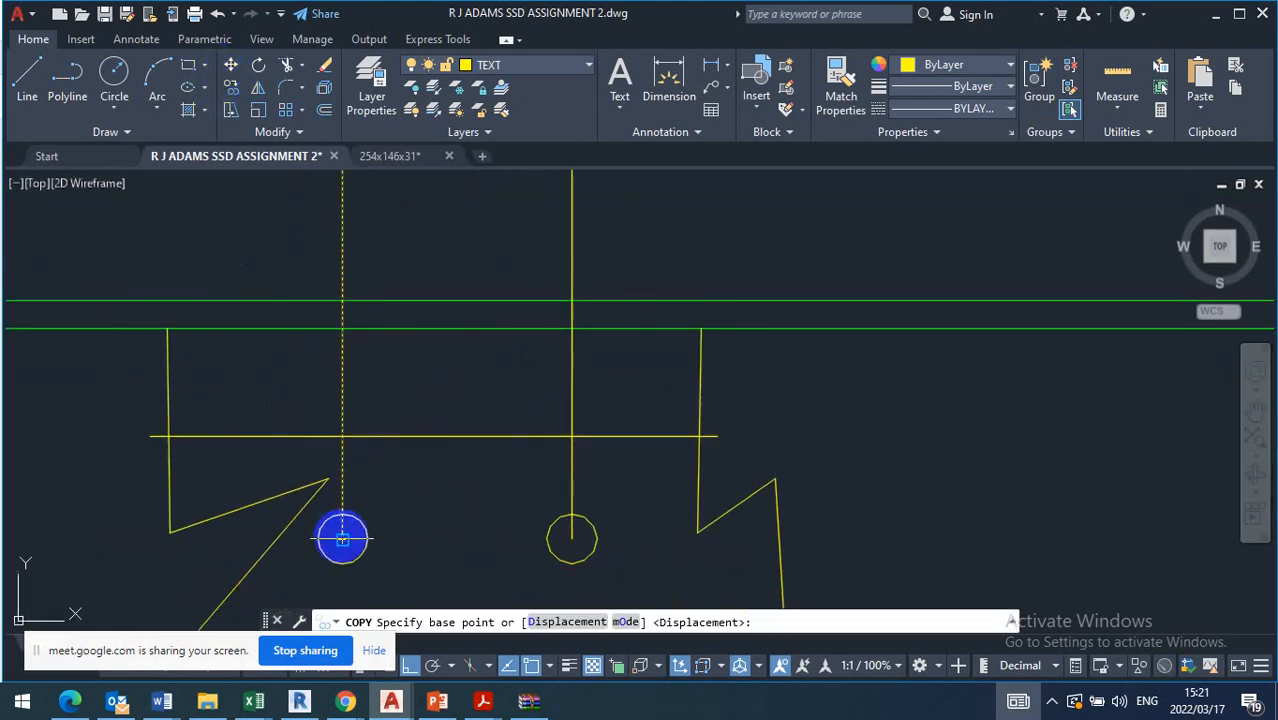
click(342, 540)
click(332, 540)
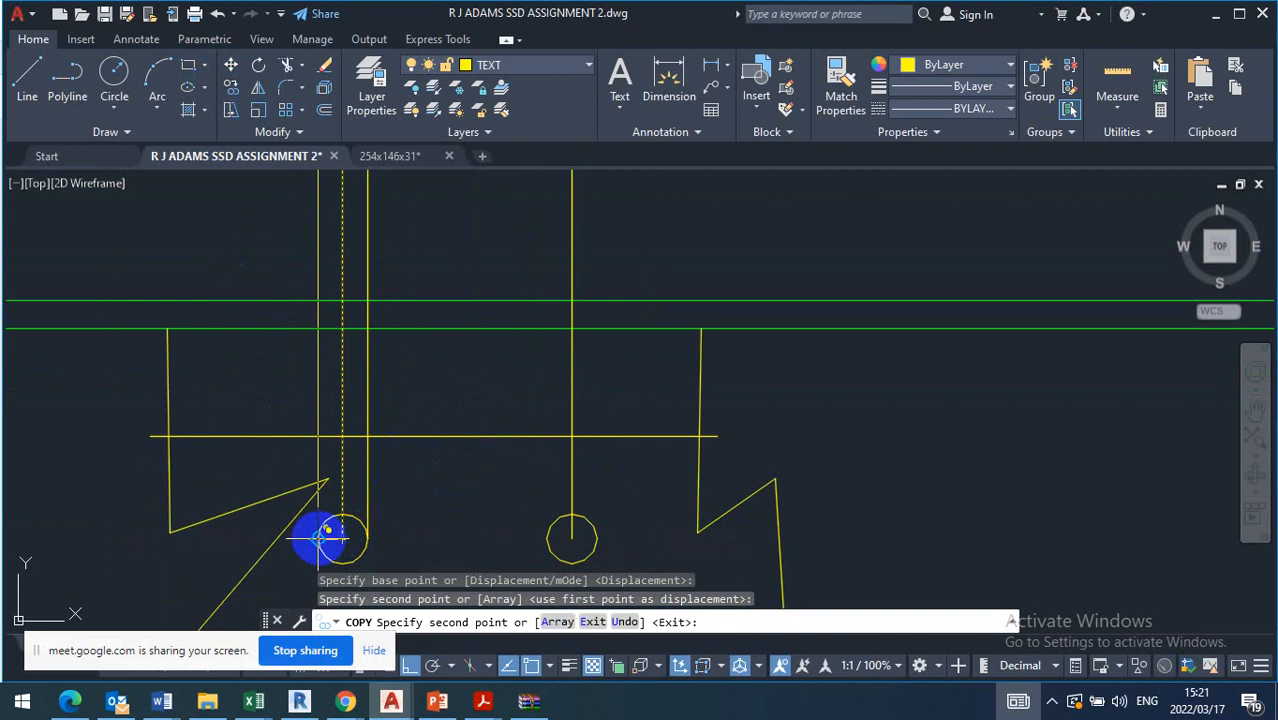
click(318, 539)
click(547, 539)
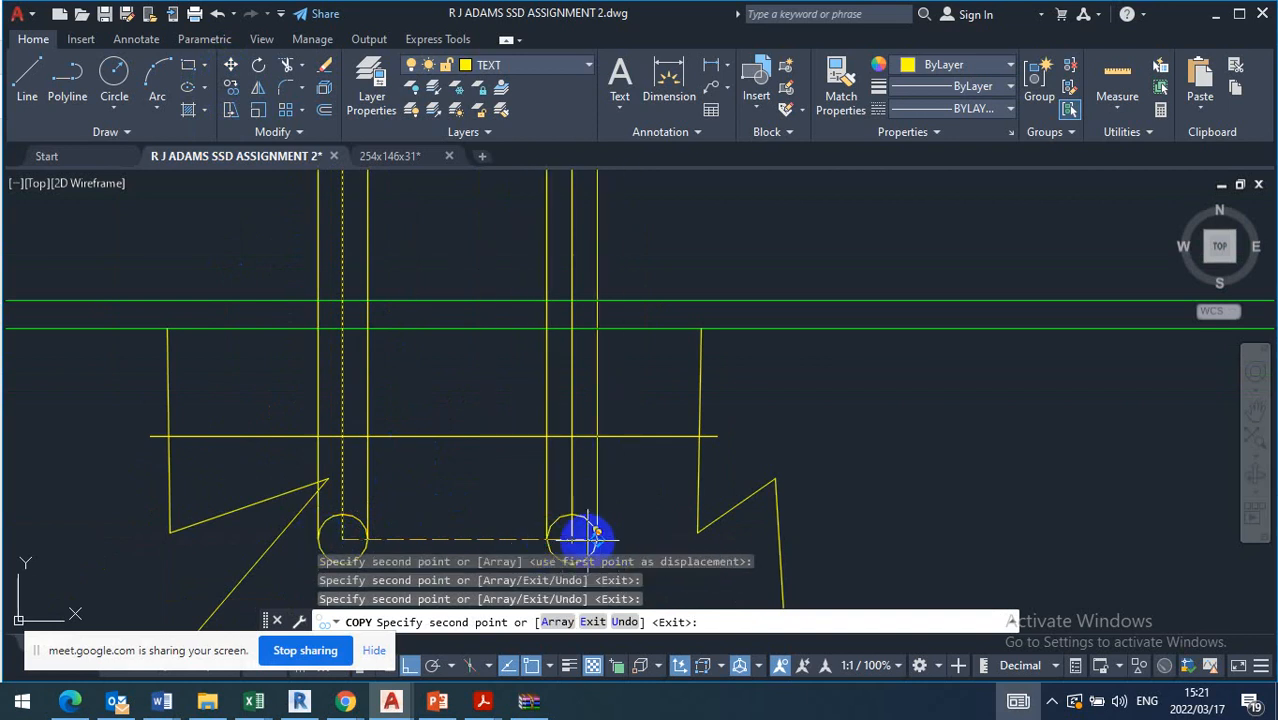
key(Escape)
scroll(560, 472, down, 3)
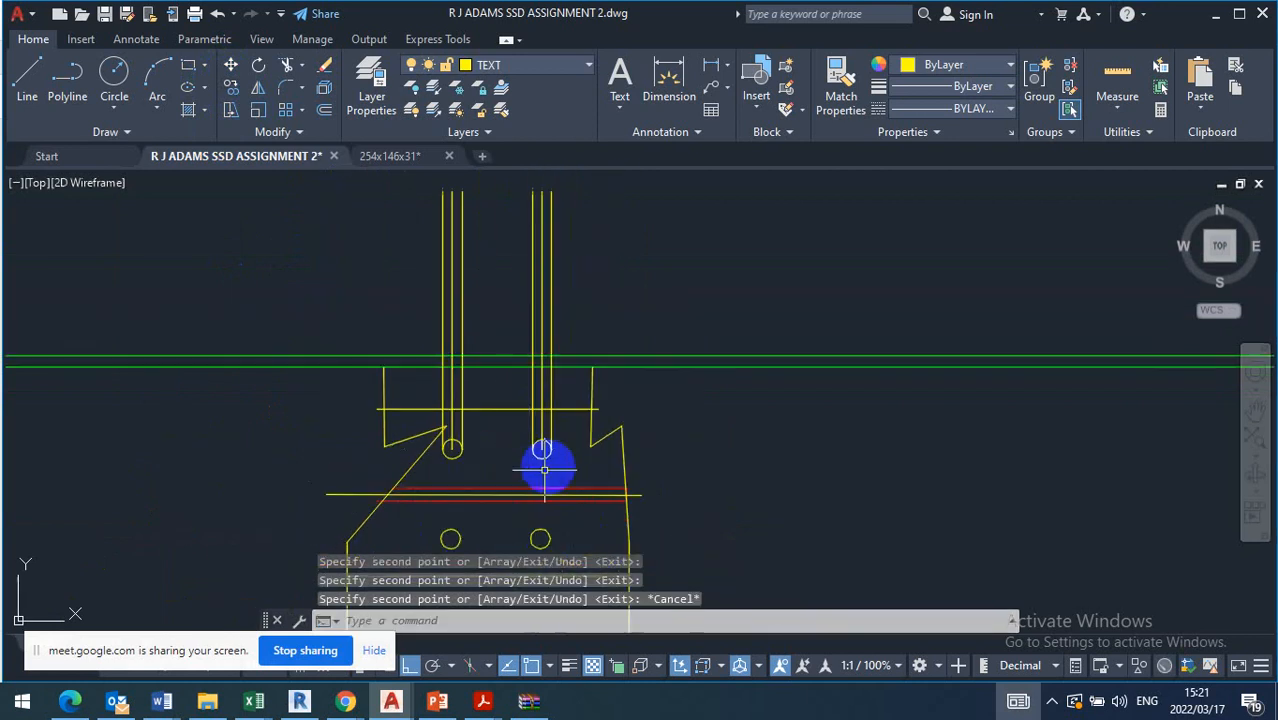
Trim the vertical lines above the beam's bottom flange and between the flange and the member's upper horizontal line
middle_drag(479, 461, 466, 389)
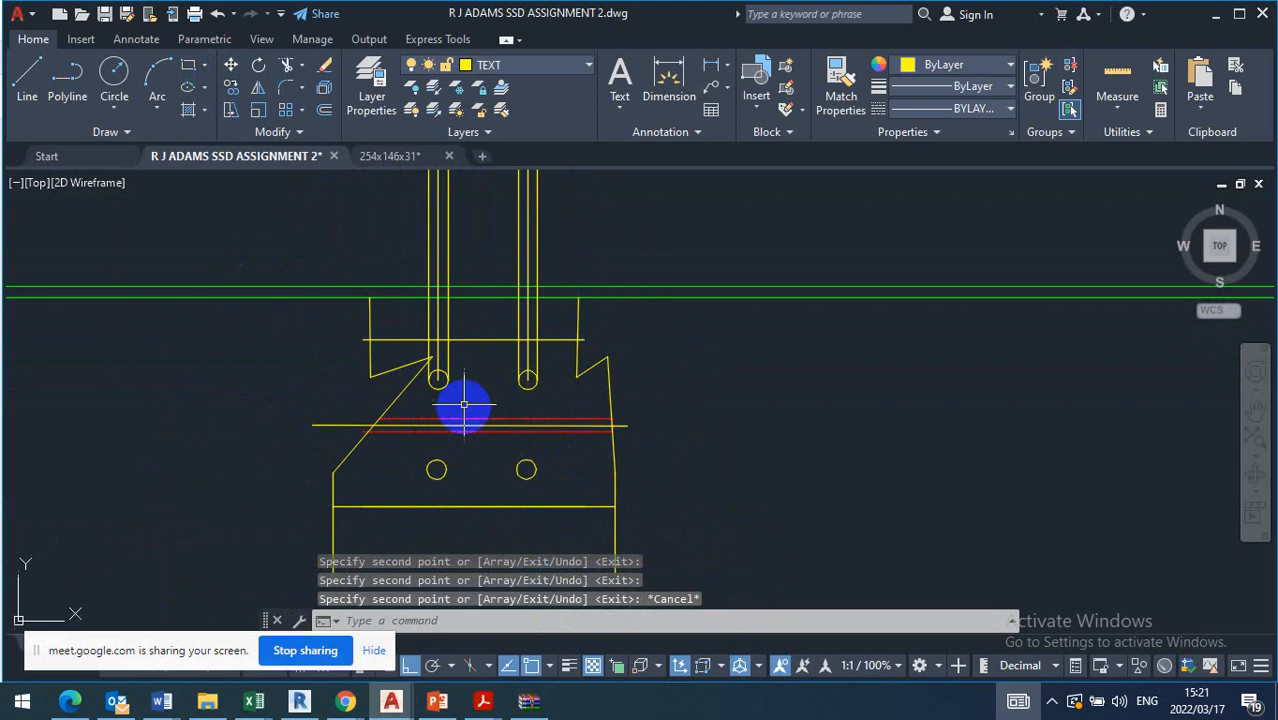
middle_drag(459, 322, 460, 395)
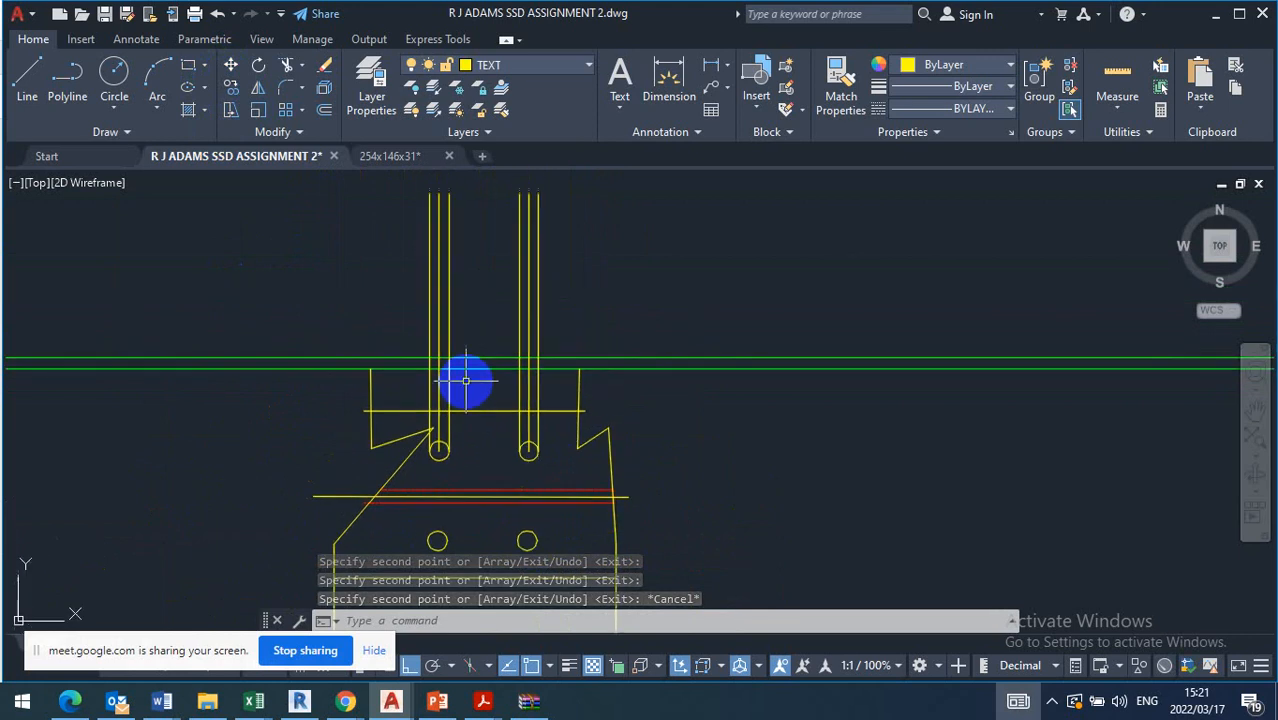
click(287, 65)
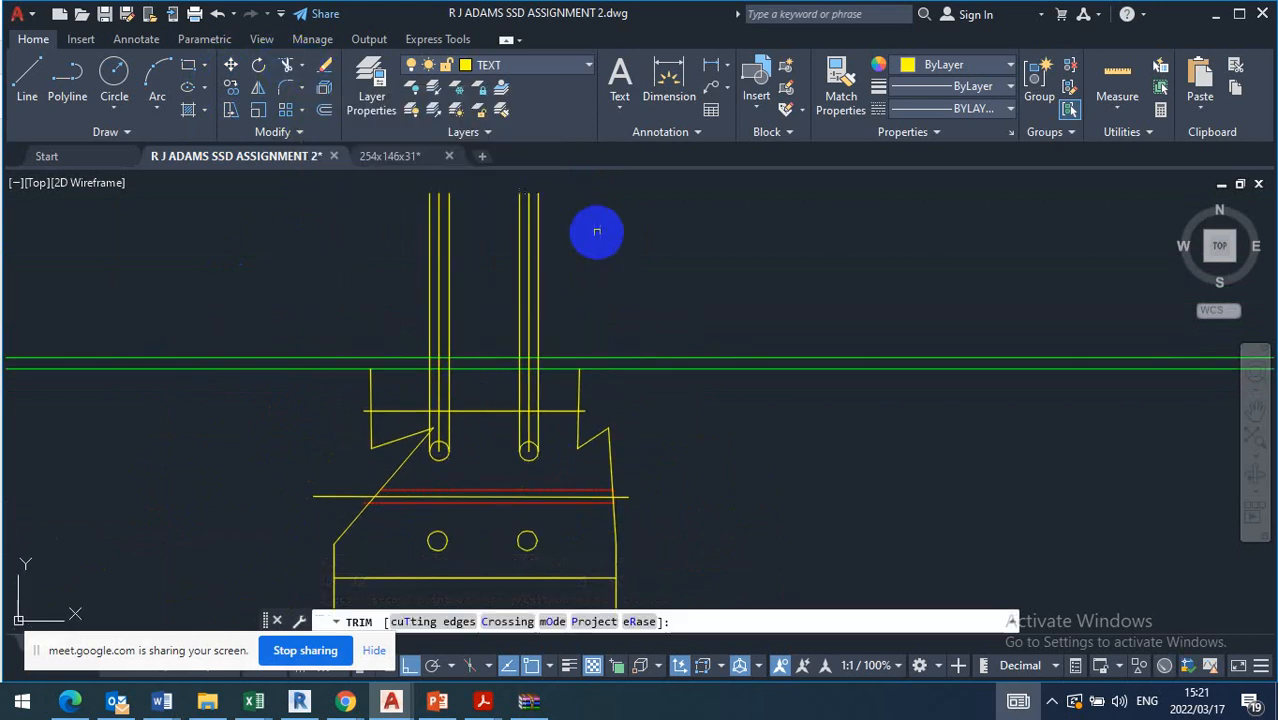
drag(598, 244, 410, 288)
scroll(545, 405, up, 4)
mouse_move(505, 355)
mouse_down()
mouse_move(314, 368)
mouse_move(167, 357)
mouse_move(294, 362)
mouse_up()
key(Escape)
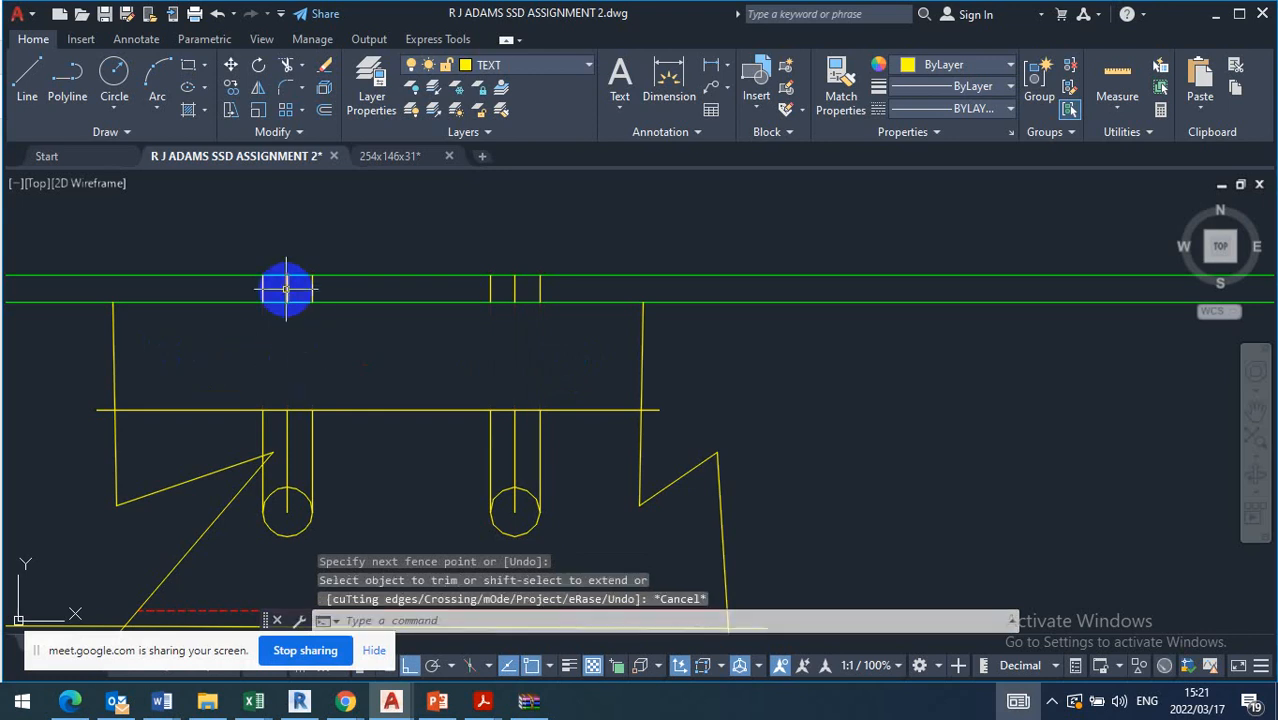
Stretch both ends of the left hole's centre line in the flange so it extends above and below the flange
click(286, 289)
click(287, 276)
click(288, 208)
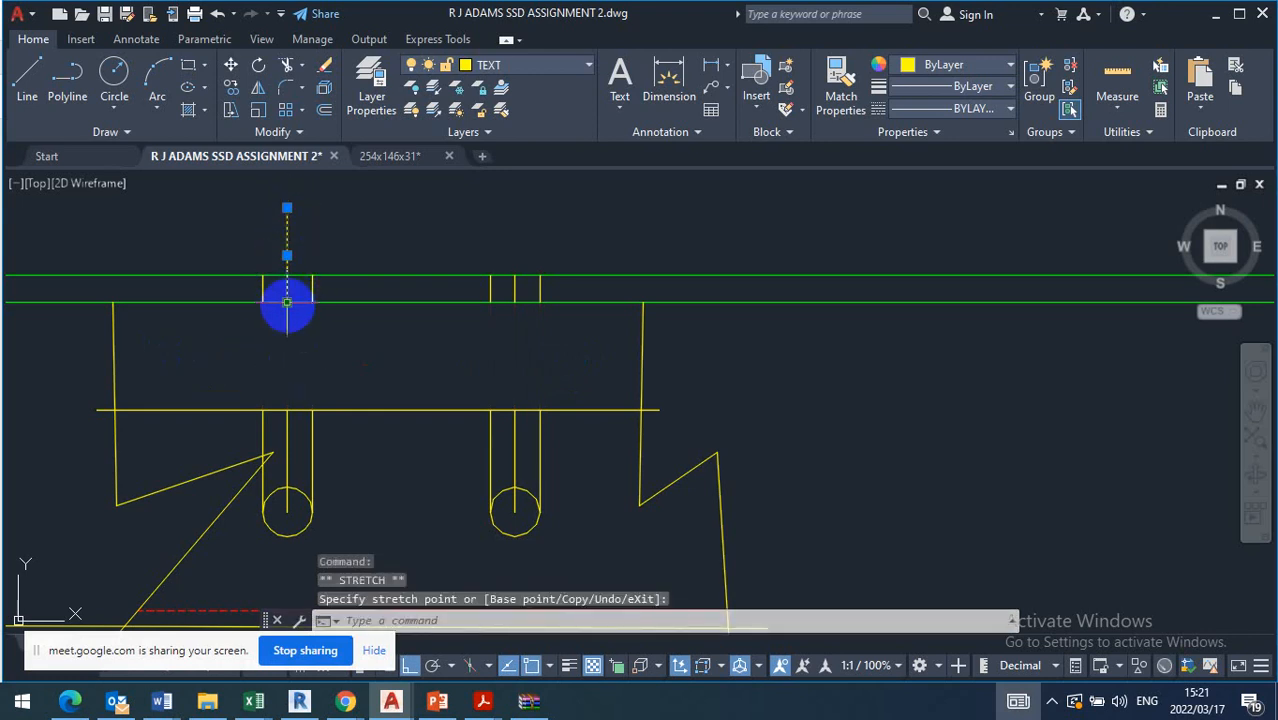
click(287, 302)
click(287, 375)
key(Escape)
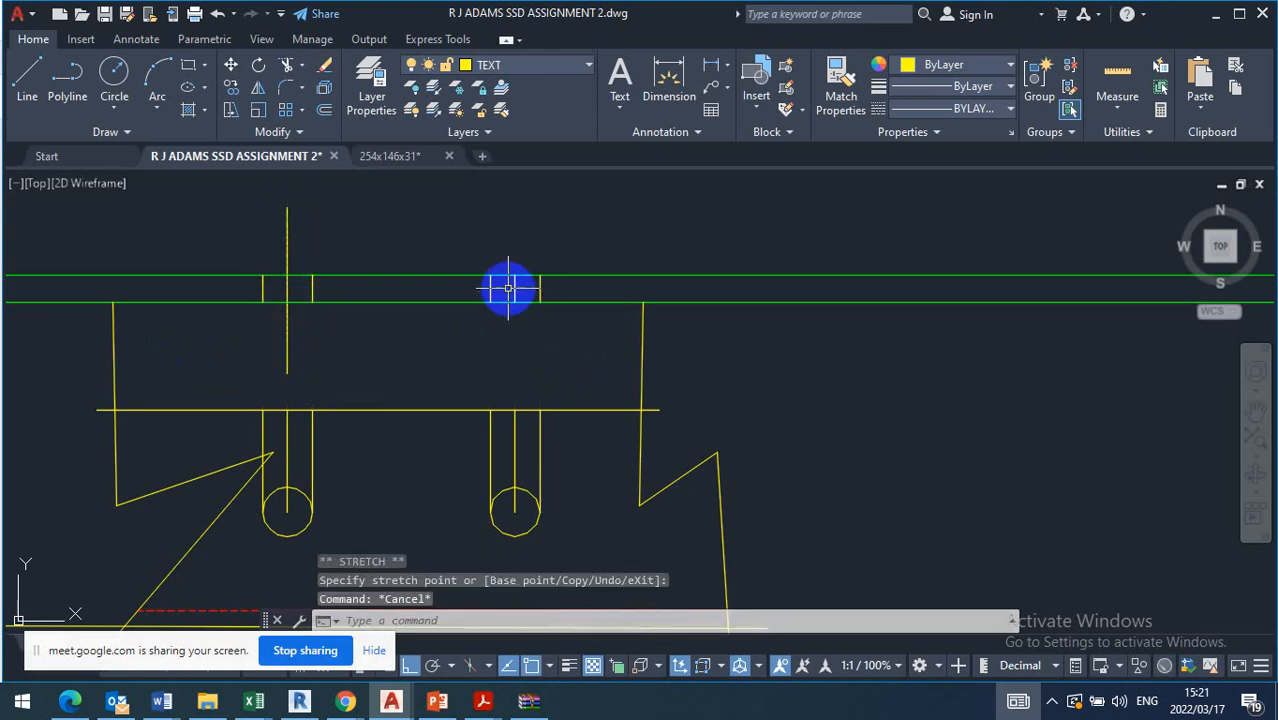
Stretch both ends of the right hole's centre line in the flange so it extends above and below the flange
click(514, 286)
click(515, 275)
click(515, 205)
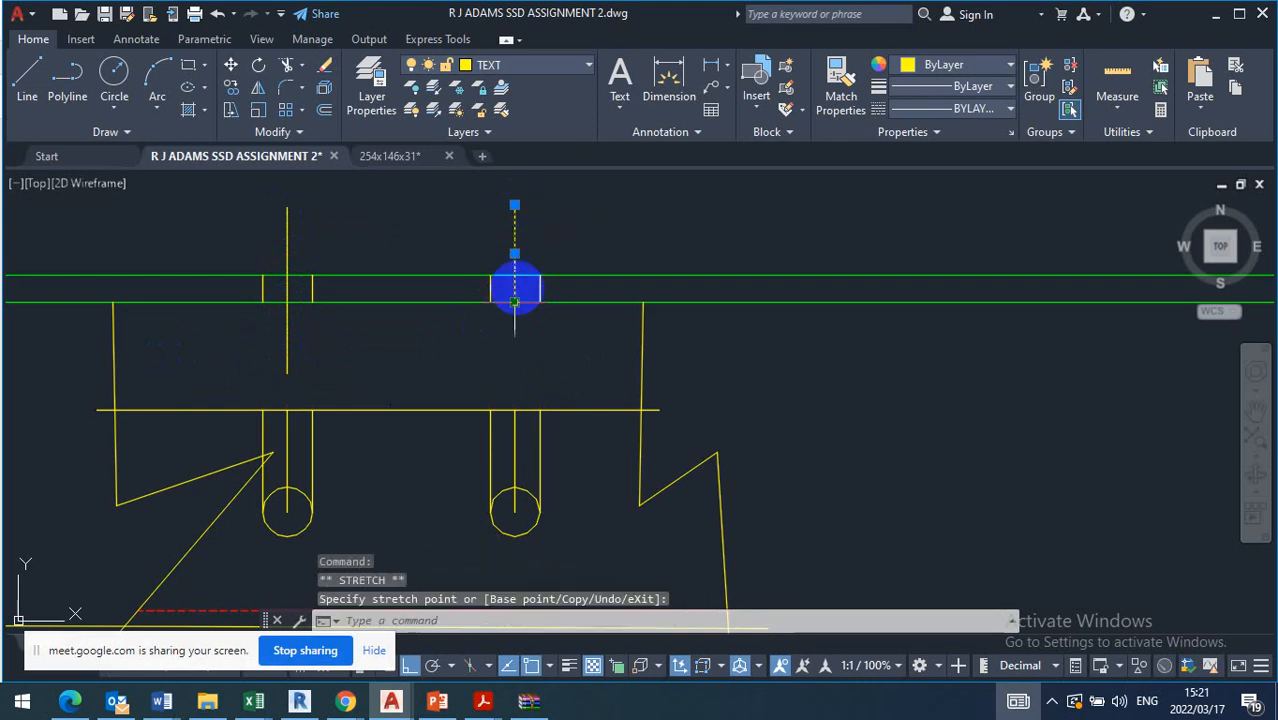
click(514, 365)
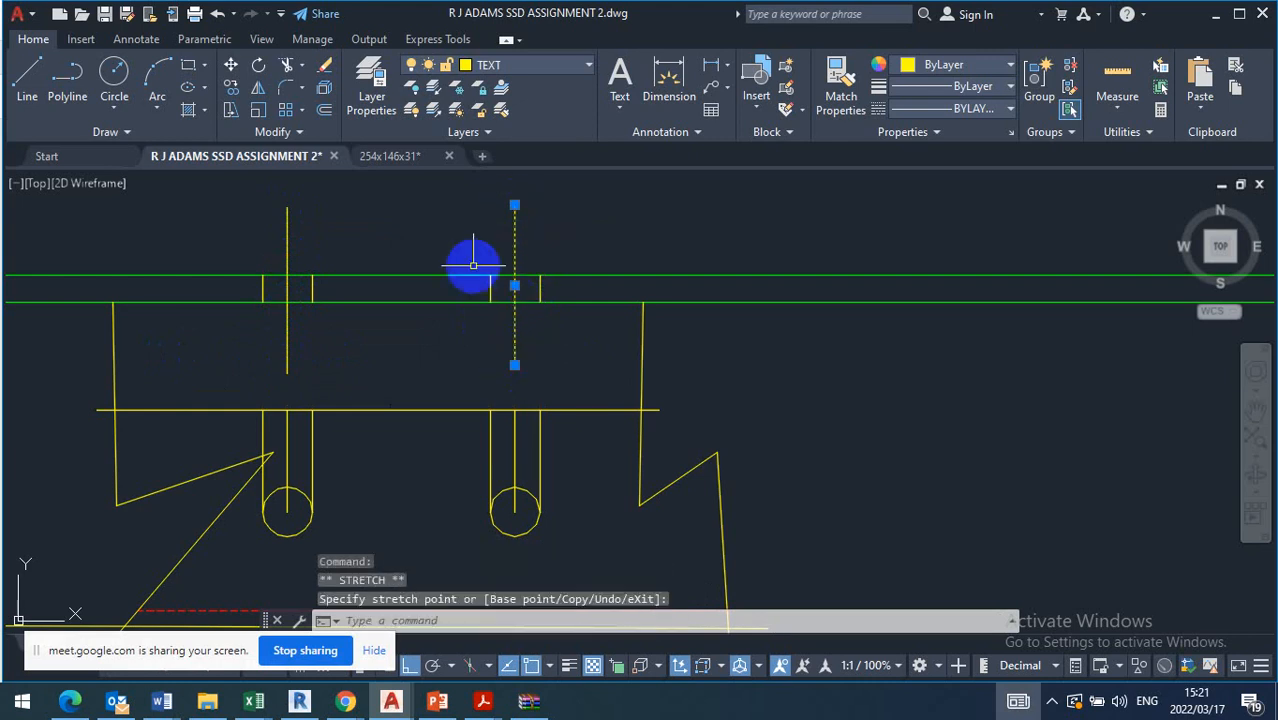
Put the right flange hole's centre line on the CENTRE layer and match its properties onto the left hole's centre line
click(505, 66)
click(513, 133)
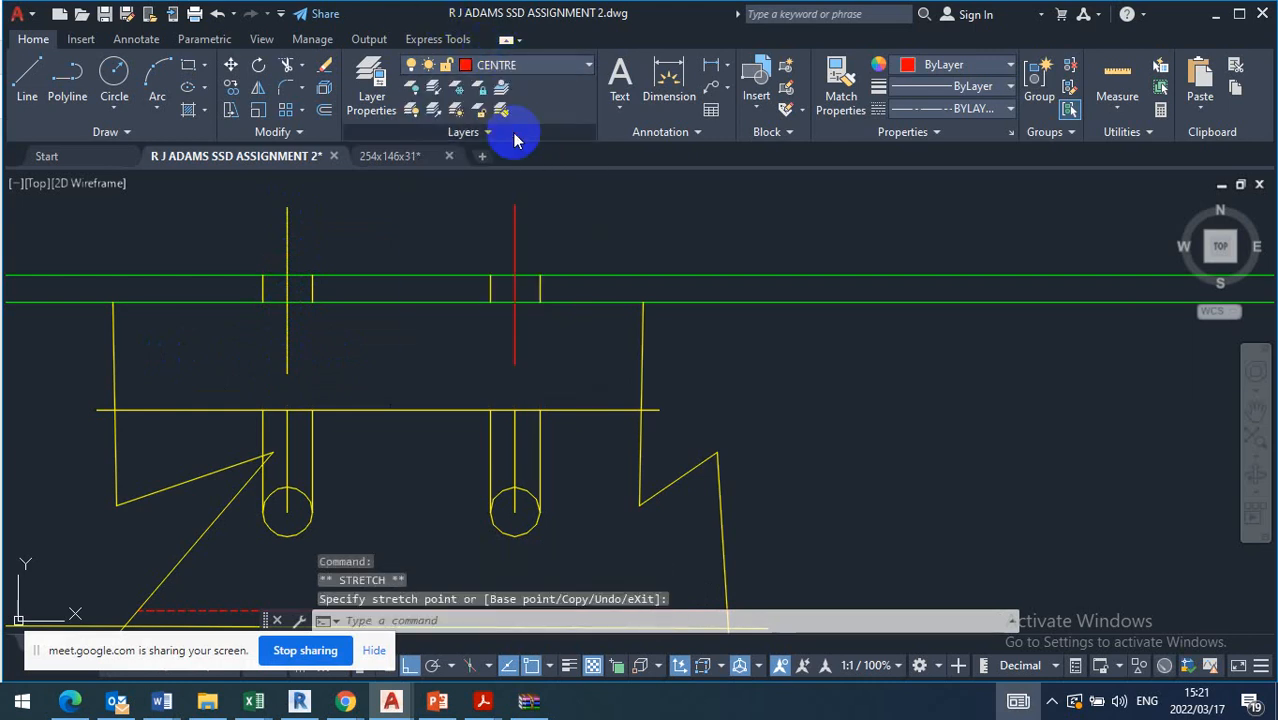
click(838, 80)
click(286, 262)
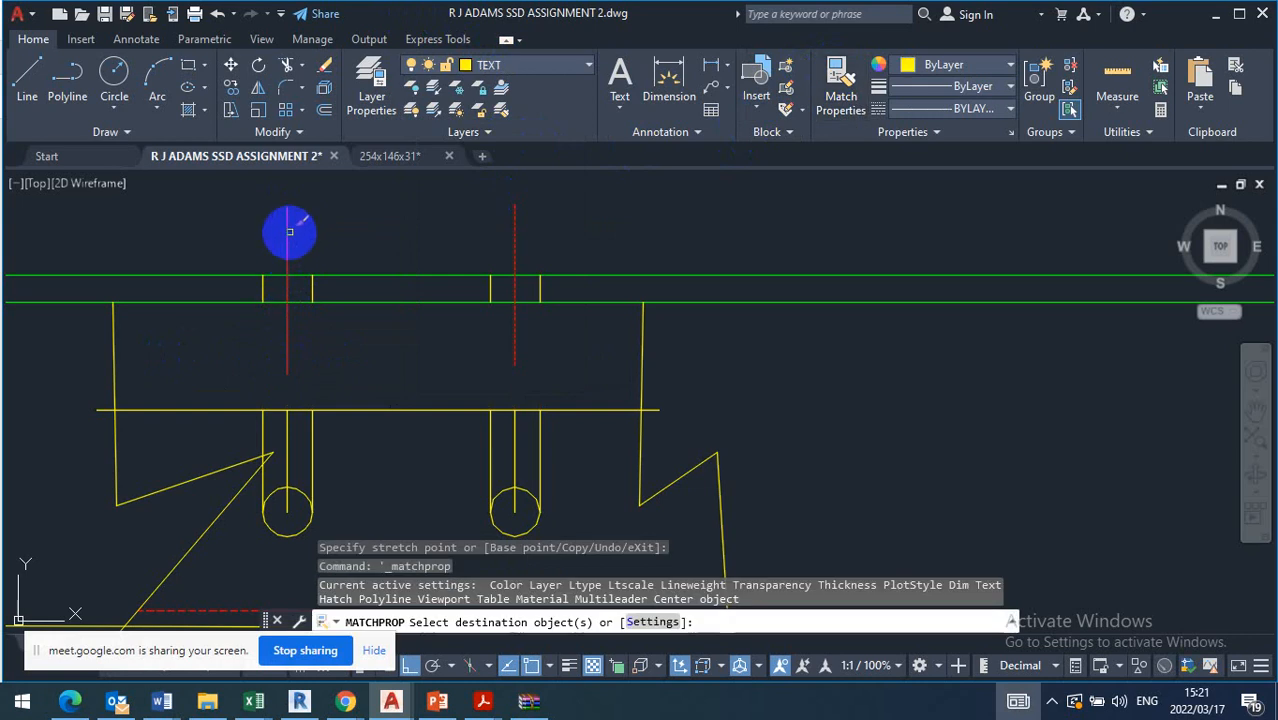
key(Escape)
Put the side lines of both holes in the beam's bottom flange on the HIDDEN layer
click(243, 323)
click(374, 237)
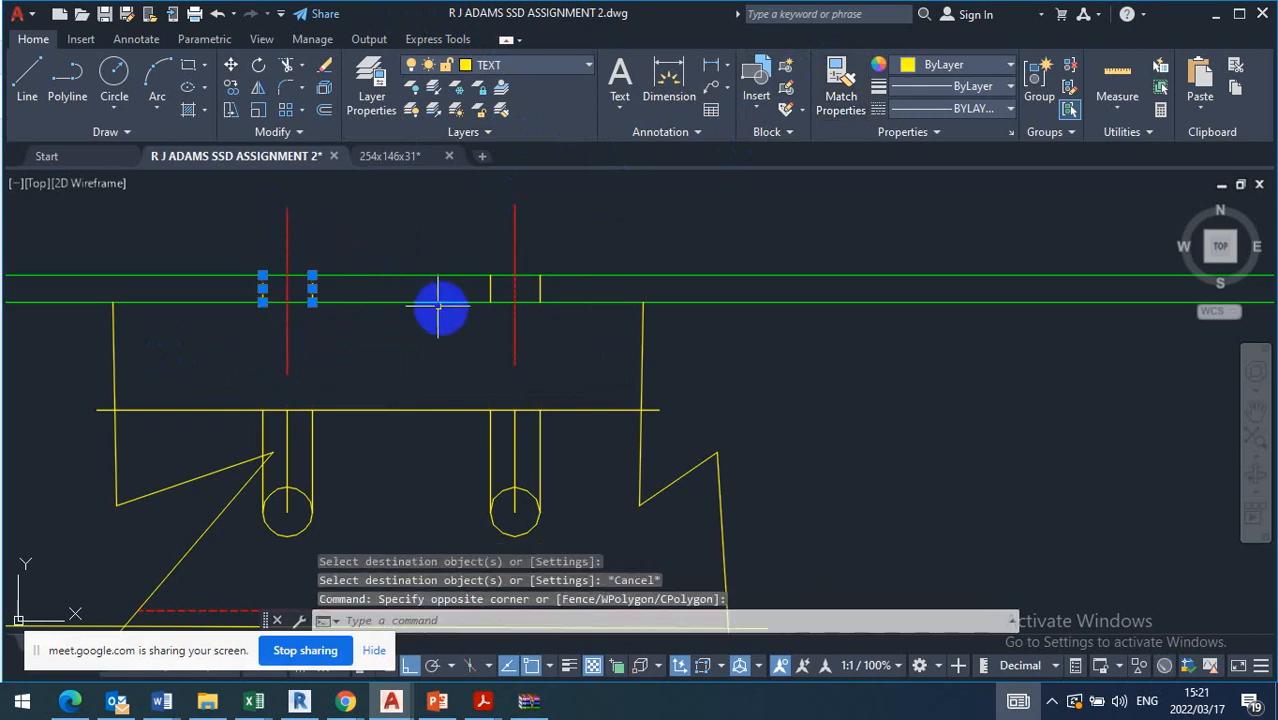
click(442, 305)
click(588, 240)
click(540, 66)
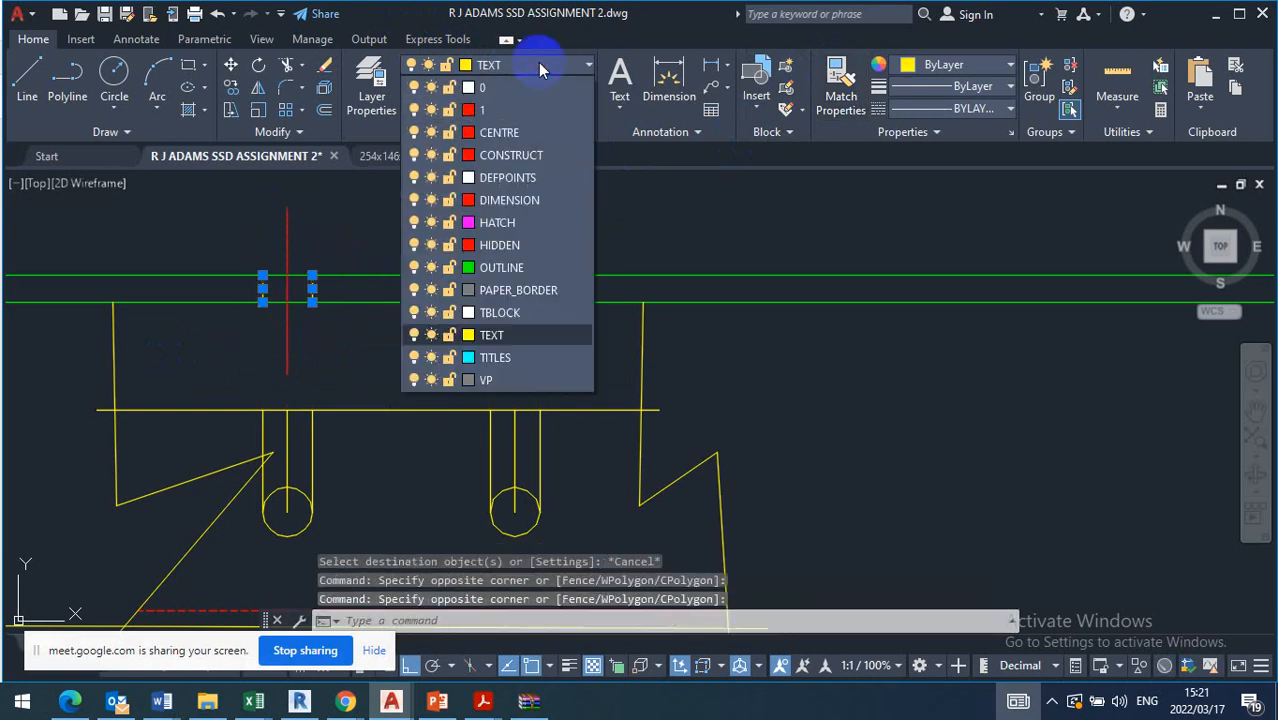
click(502, 245)
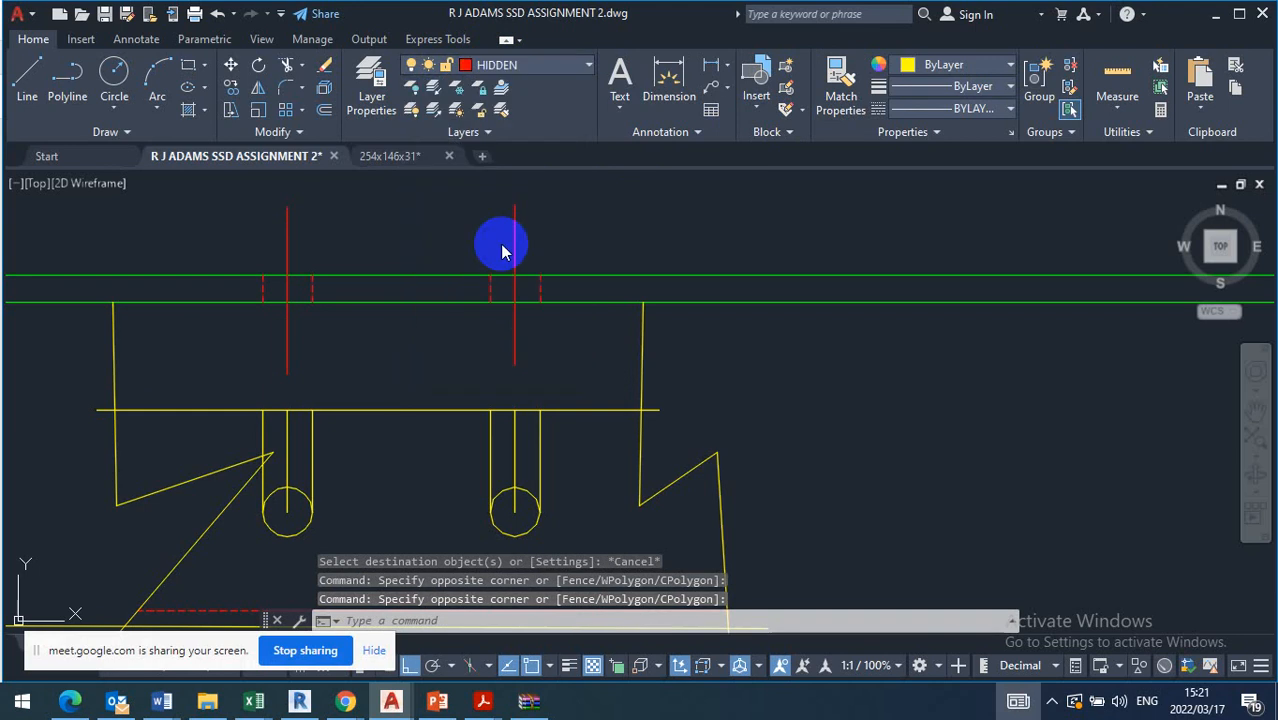
key(Escape)
Put the connecting member's upper and lower horizontal lines, left-side edges and lower right-side edges on the OUTLINE layer
scroll(525, 300, down, 4)
middle_drag(533, 217, 526, 238)
scroll(524, 241, down, 2)
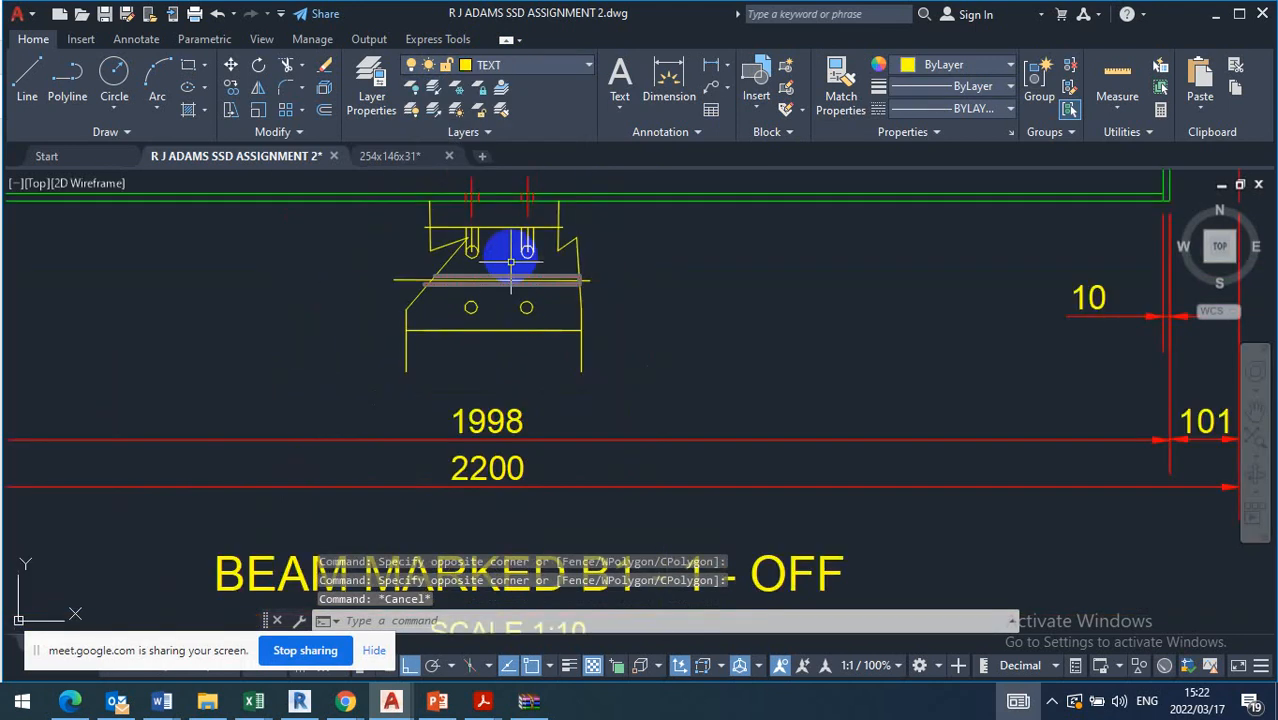
click(500, 220)
click(498, 239)
click(610, 309)
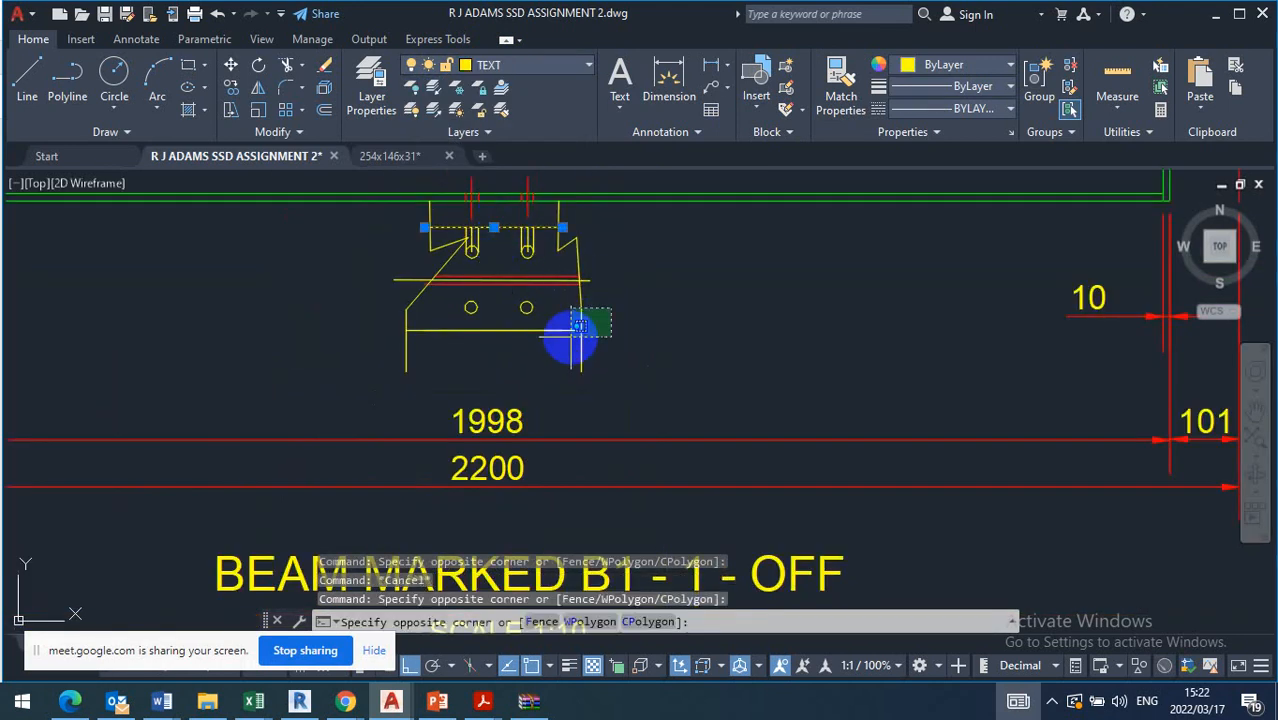
click(572, 338)
click(429, 298)
click(393, 332)
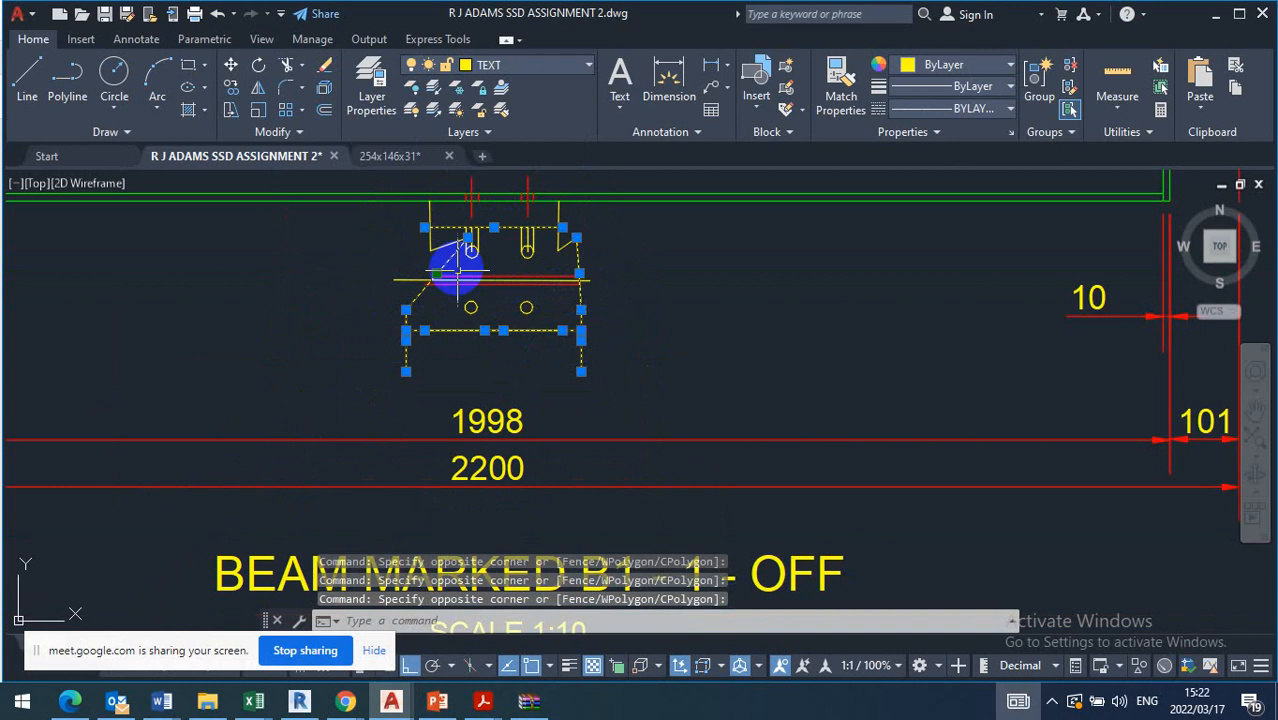
click(452, 237)
click(399, 208)
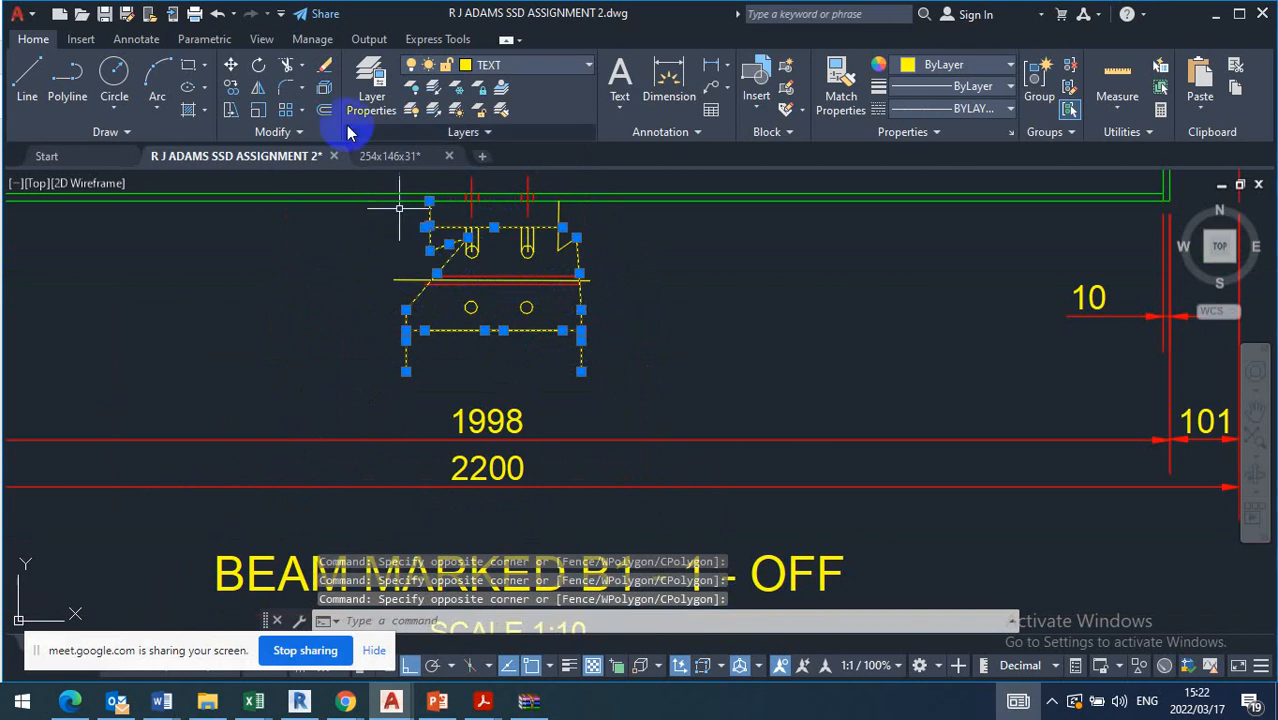
click(484, 66)
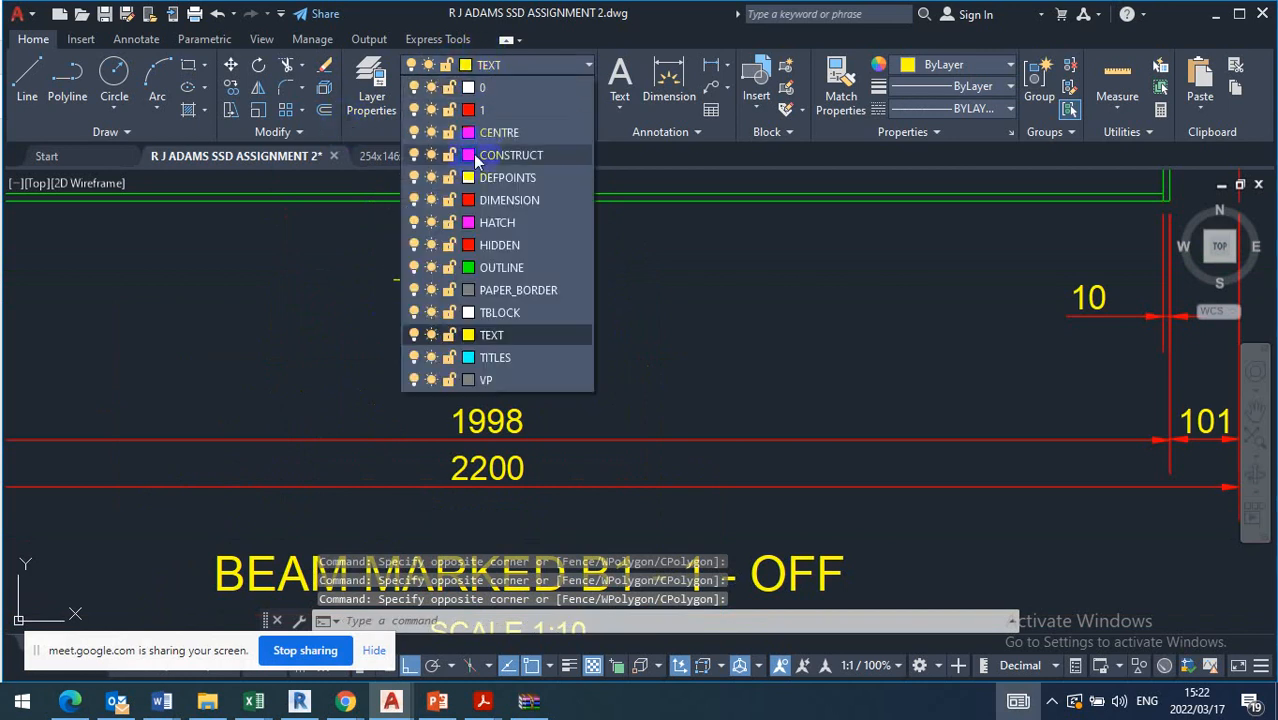
click(500, 268)
key(Escape)
Stretch the inner ends of the member's left break line and slanted edge to a shared corner outside its upper left edge
middle_drag(488, 242, 509, 290)
scroll(448, 266, up, 6)
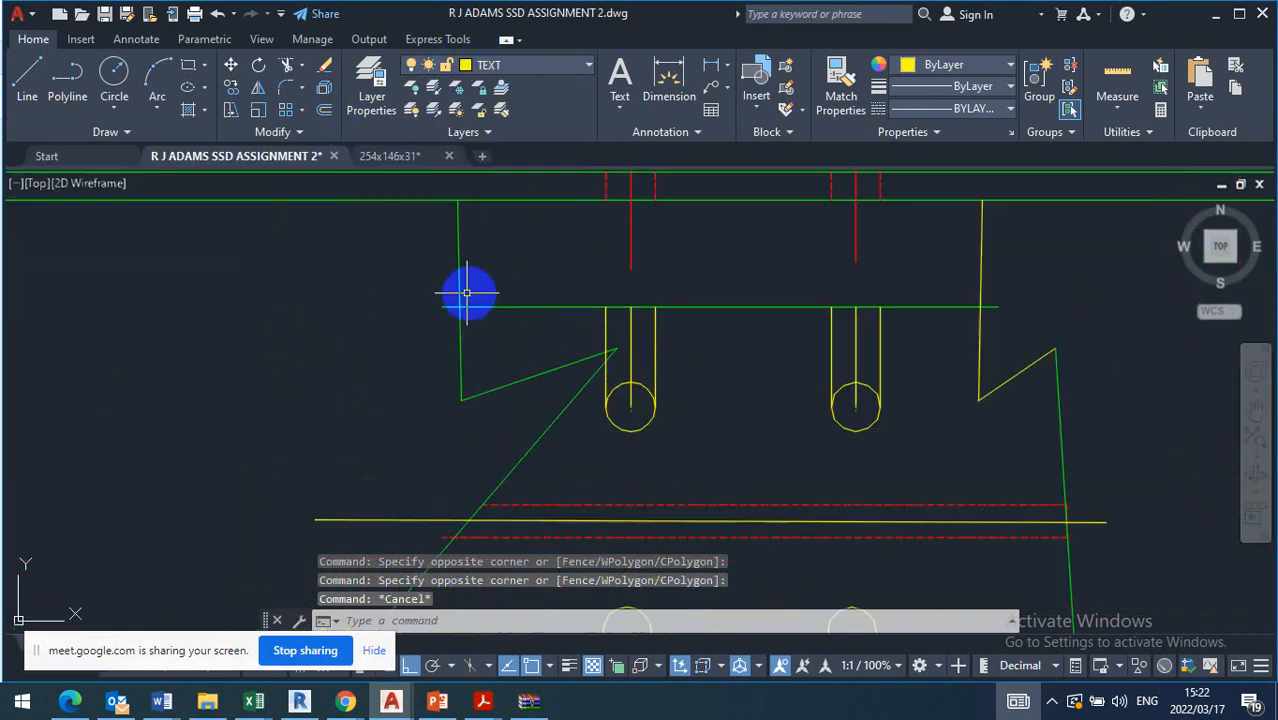
click(555, 356)
click(530, 384)
click(616, 350)
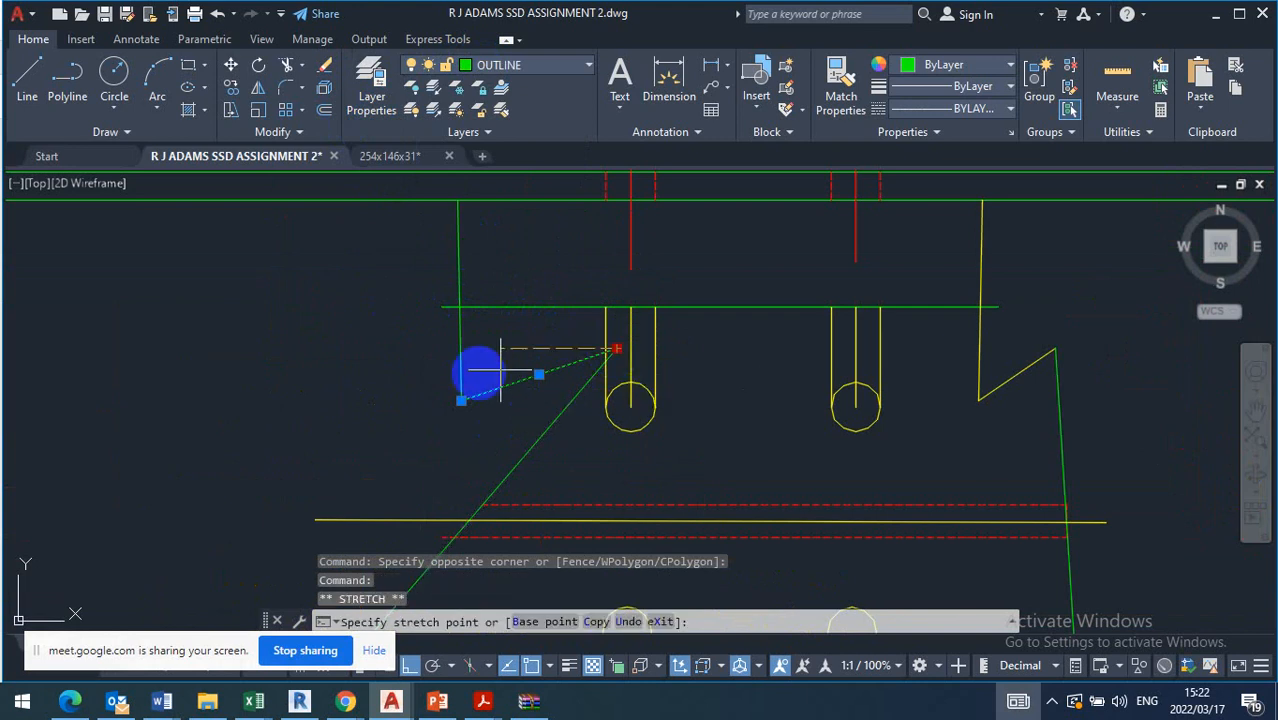
click(350, 348)
click(565, 425)
click(601, 383)
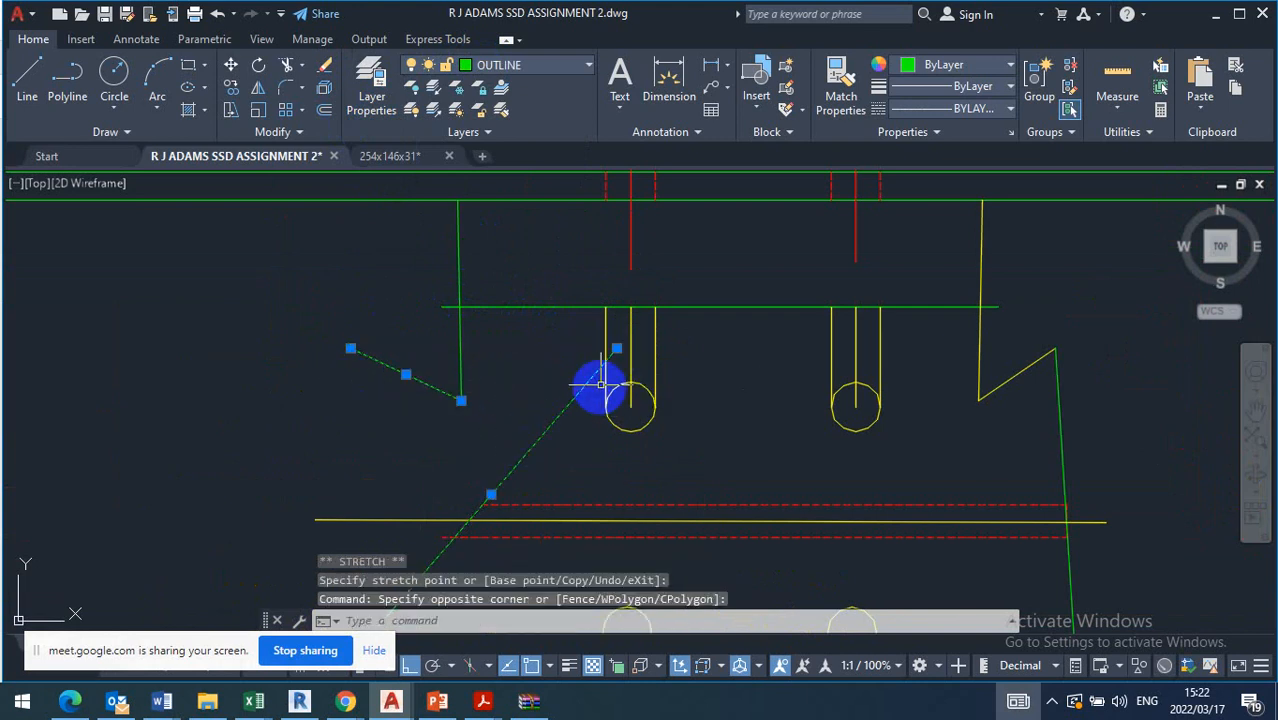
click(350, 348)
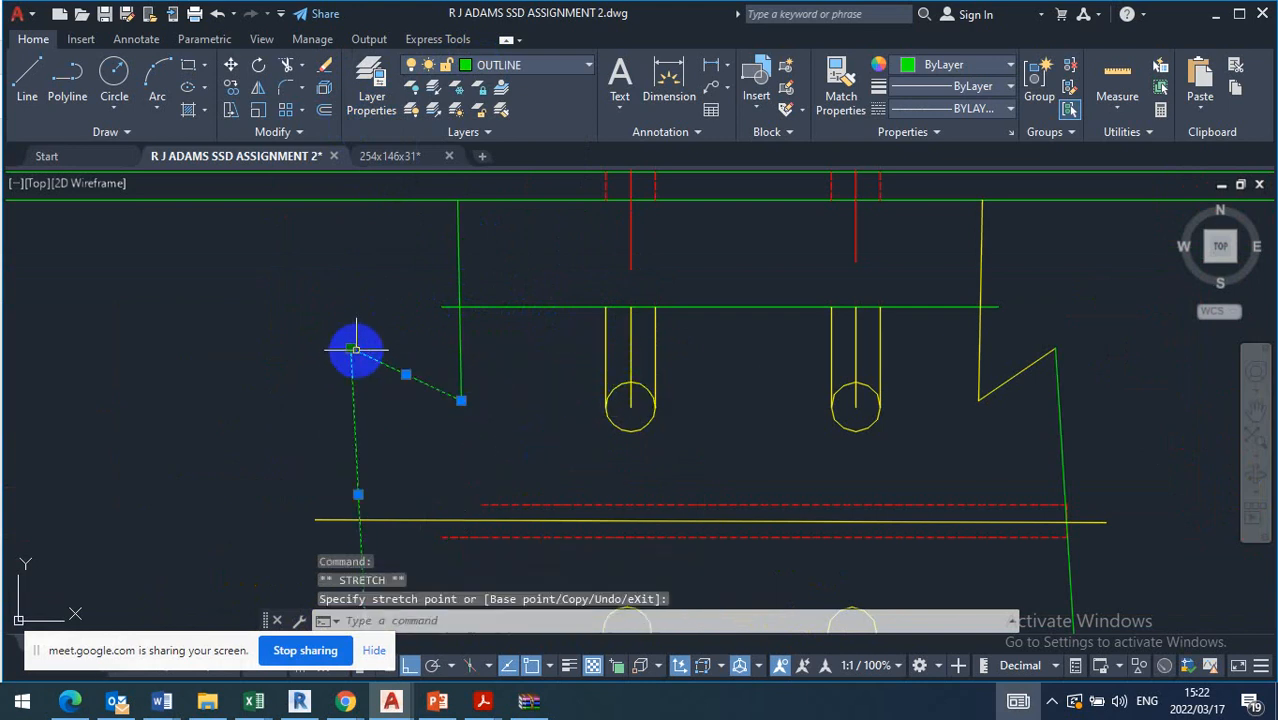
Move the shared corner of the left break line down and inward, just above the member's hidden lines
scroll(350, 348, down, 4)
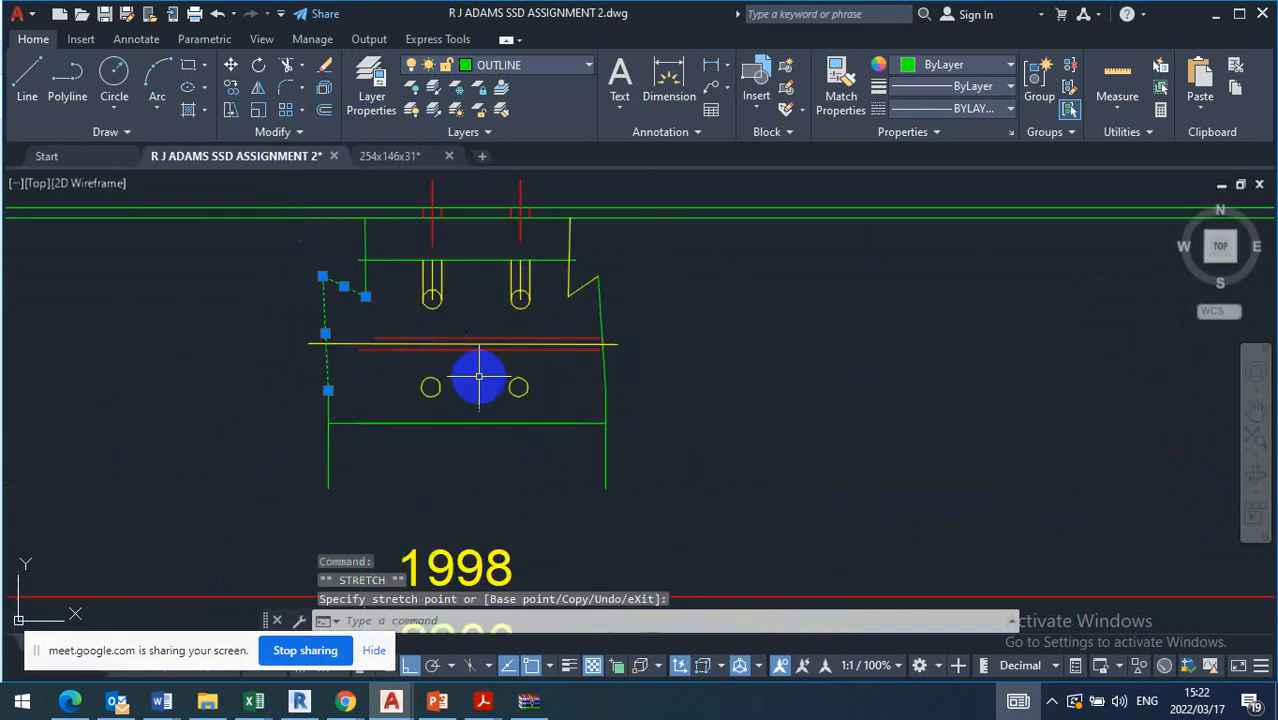
click(322, 275)
click(322, 275)
click(345, 310)
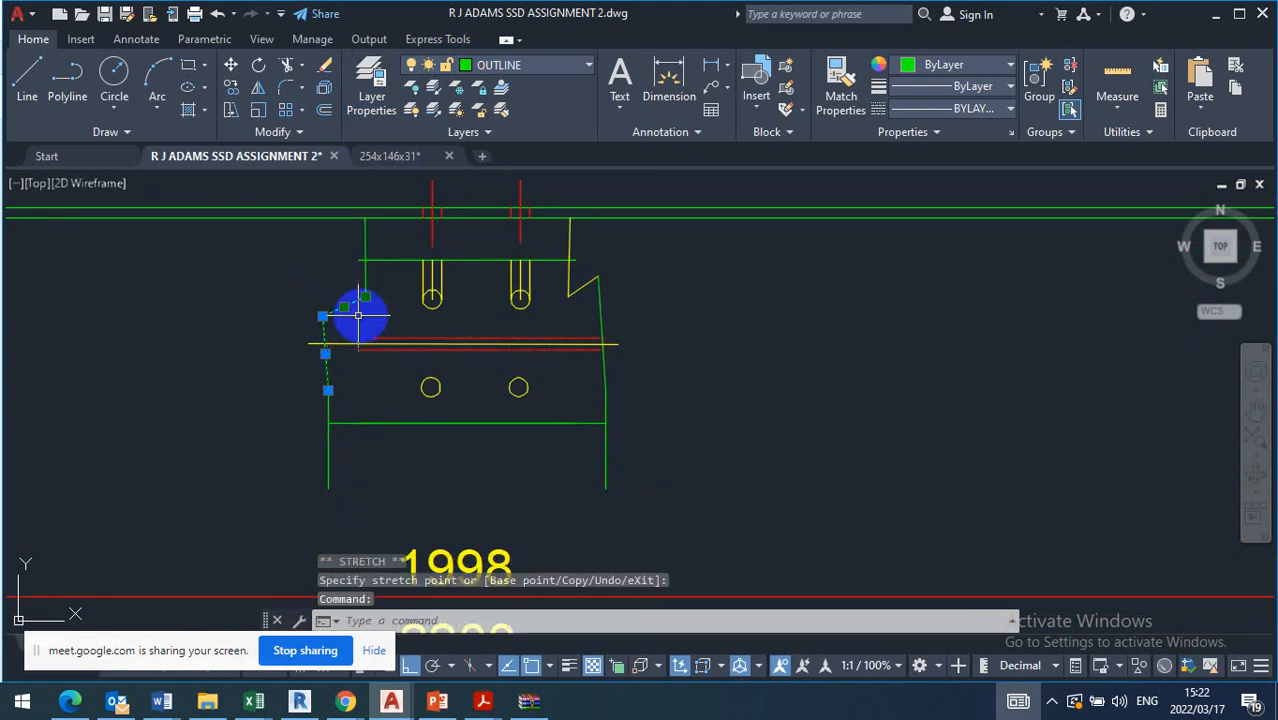
click(322, 316)
click(378, 316)
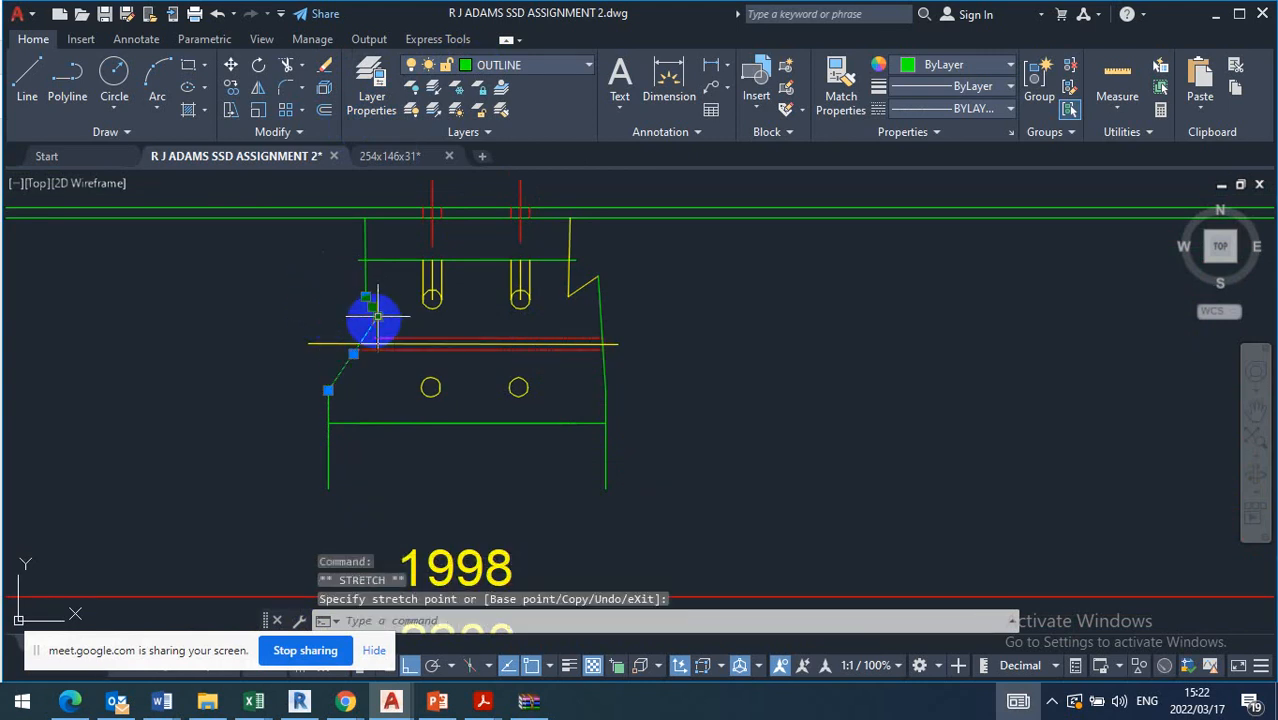
key(Escape)
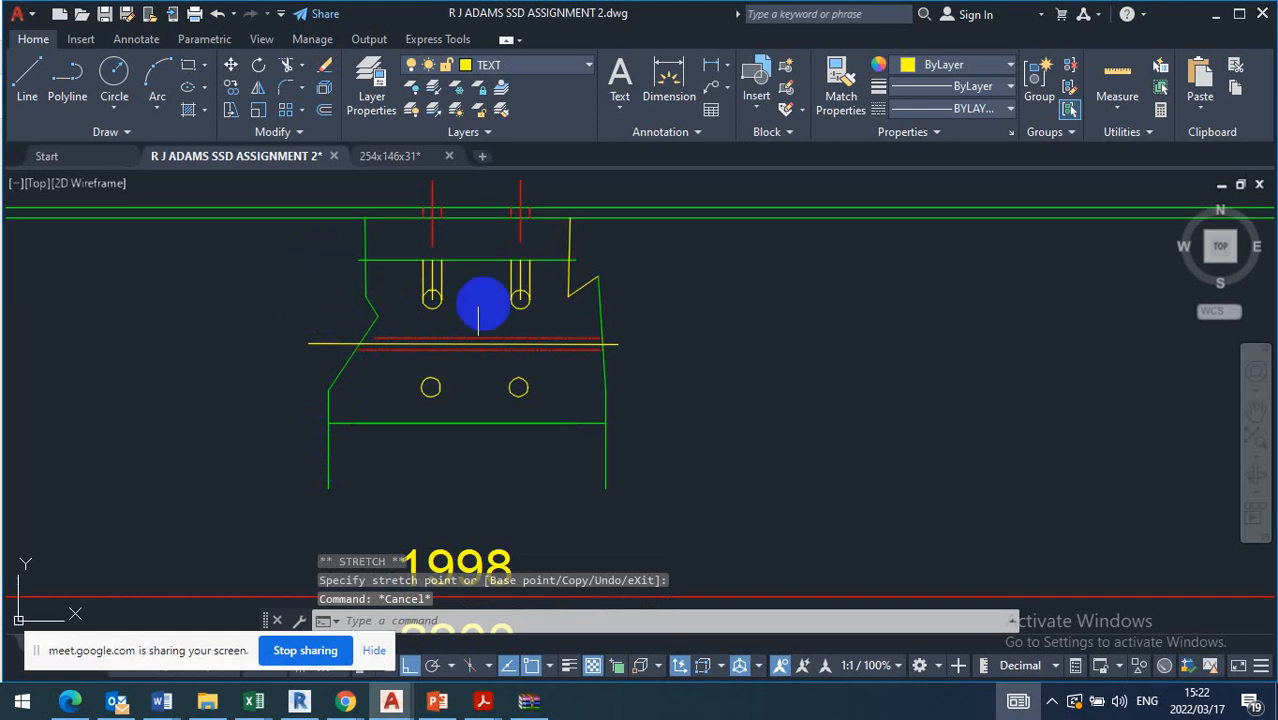
click(596, 281)
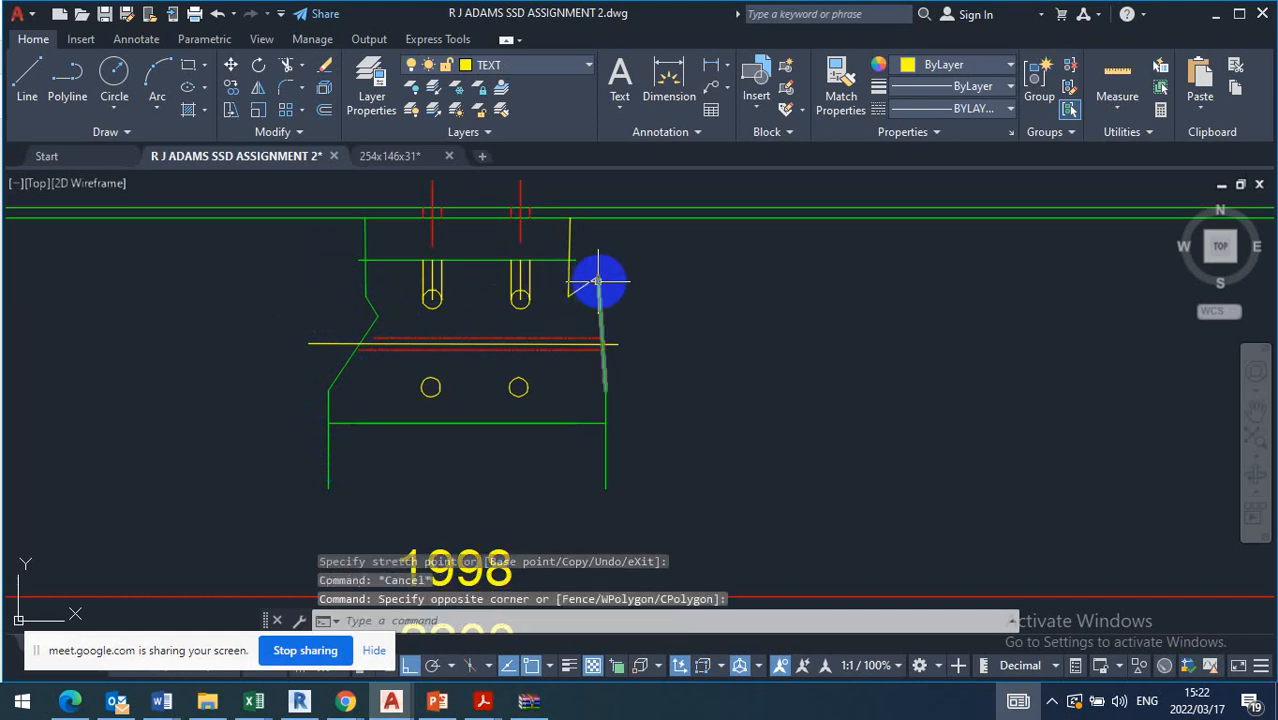
key(Escape)
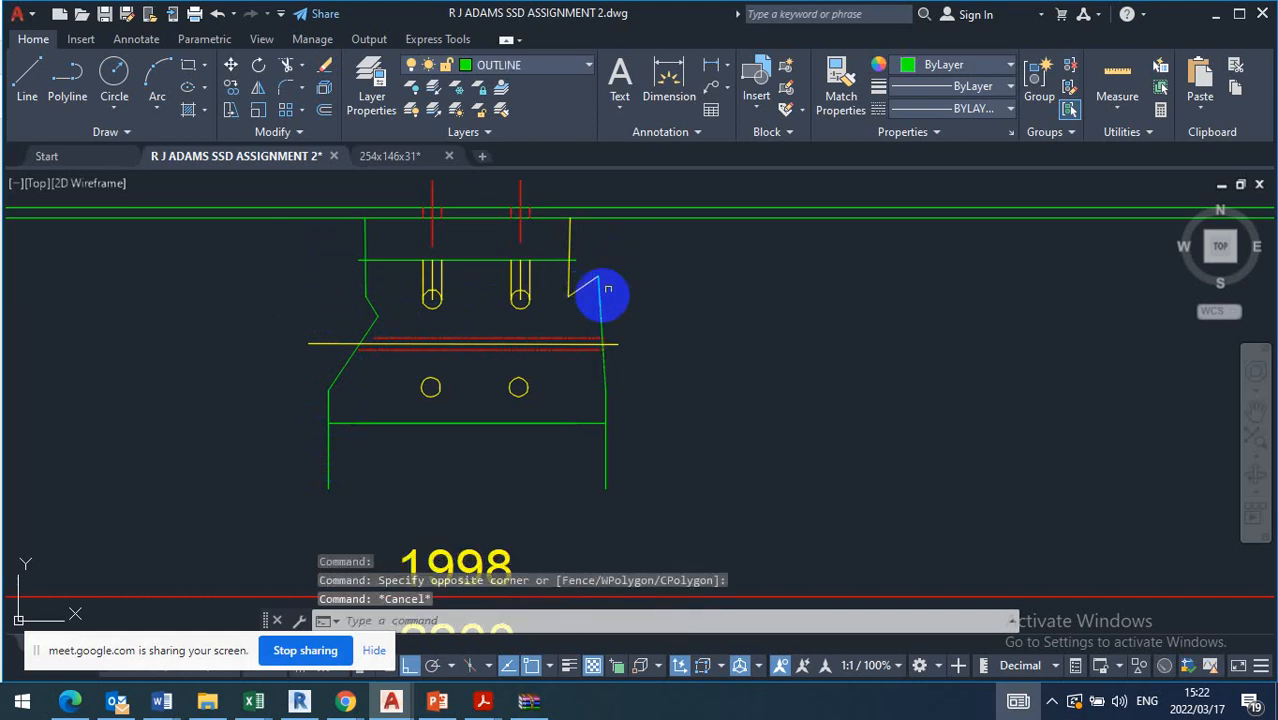
Erase the six vertical projection lines between the member's upper horizontal line and the two upper holes
scroll(549, 254, up, 1)
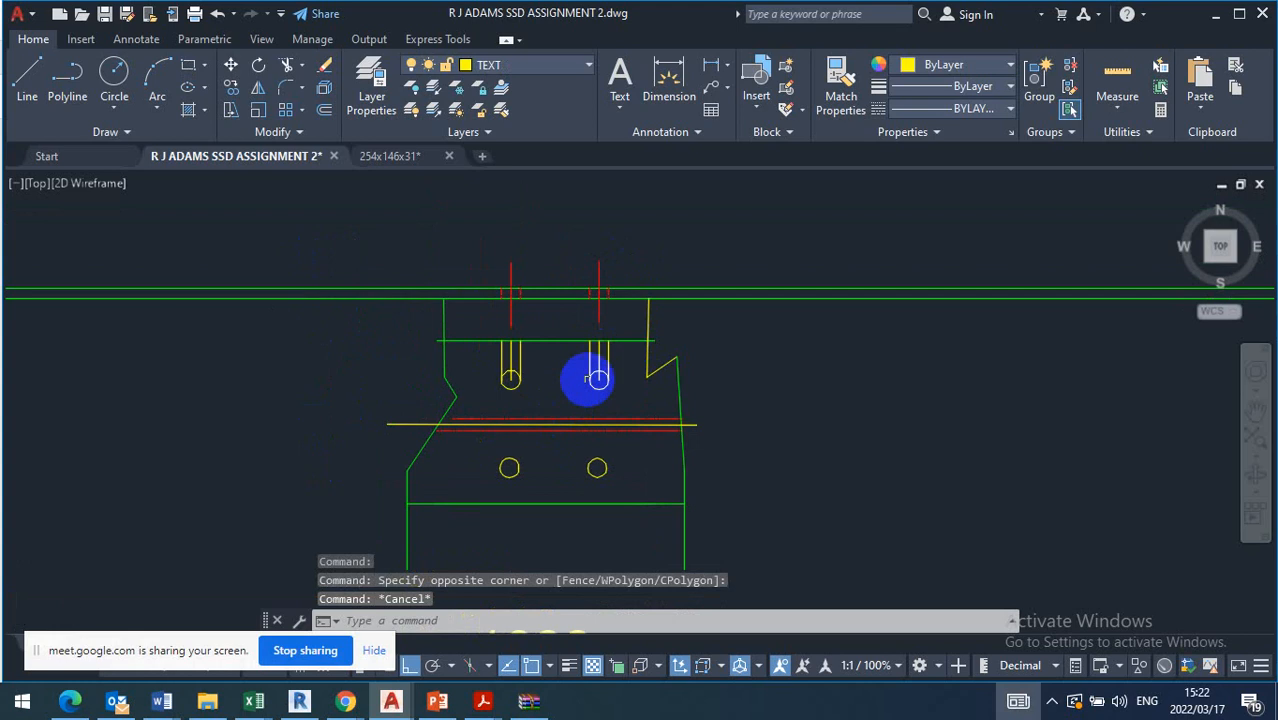
scroll(640, 345, up, 3)
drag(690, 297, 345, 307)
key(Delete)
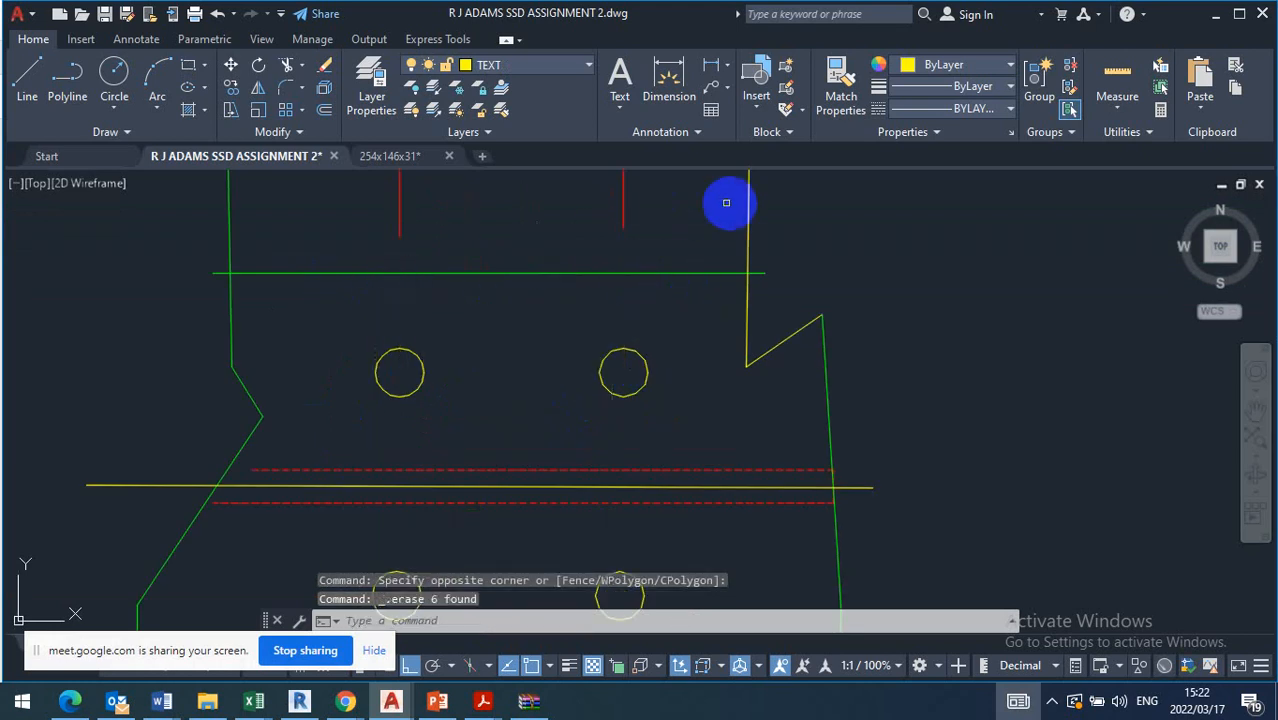
Stretch the left centre line's bottom end down through the left holes to just below the lower left hole
mouse_move(734, 200)
mouse_down()
mouse_move(522, 234)
mouse_move(397, 235)
mouse_up()
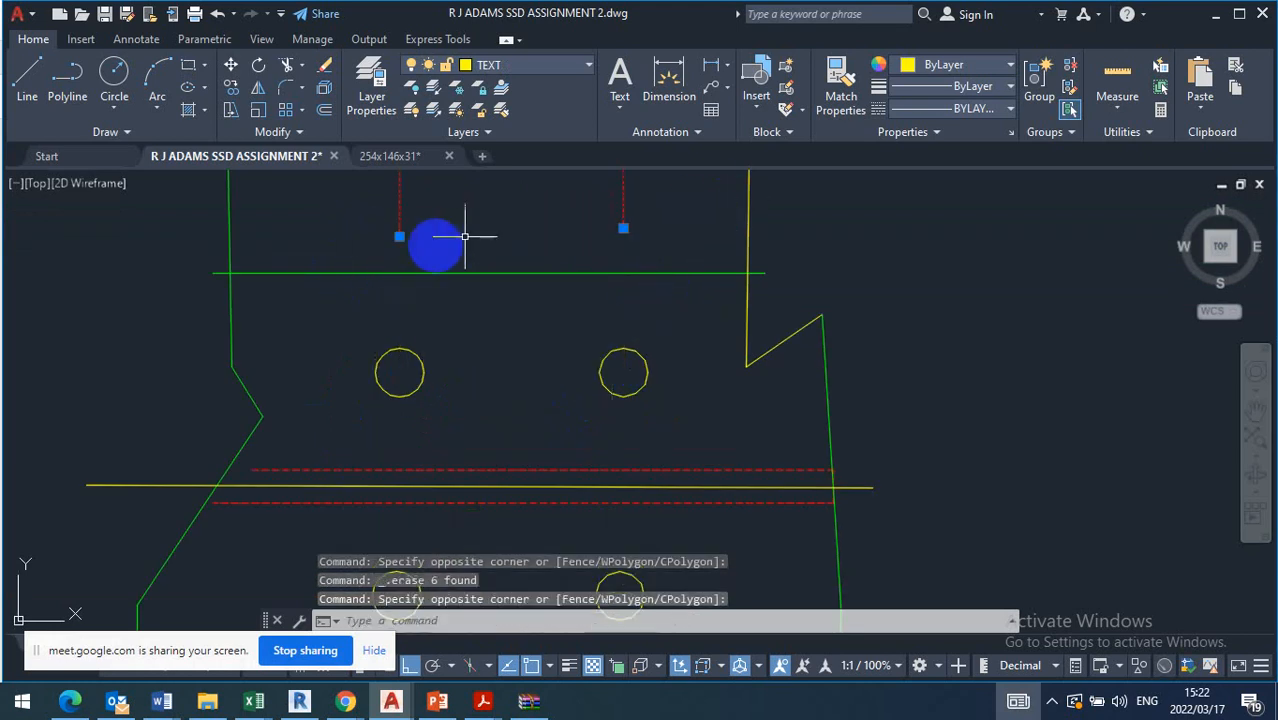
click(399, 236)
scroll(408, 305, down, 4)
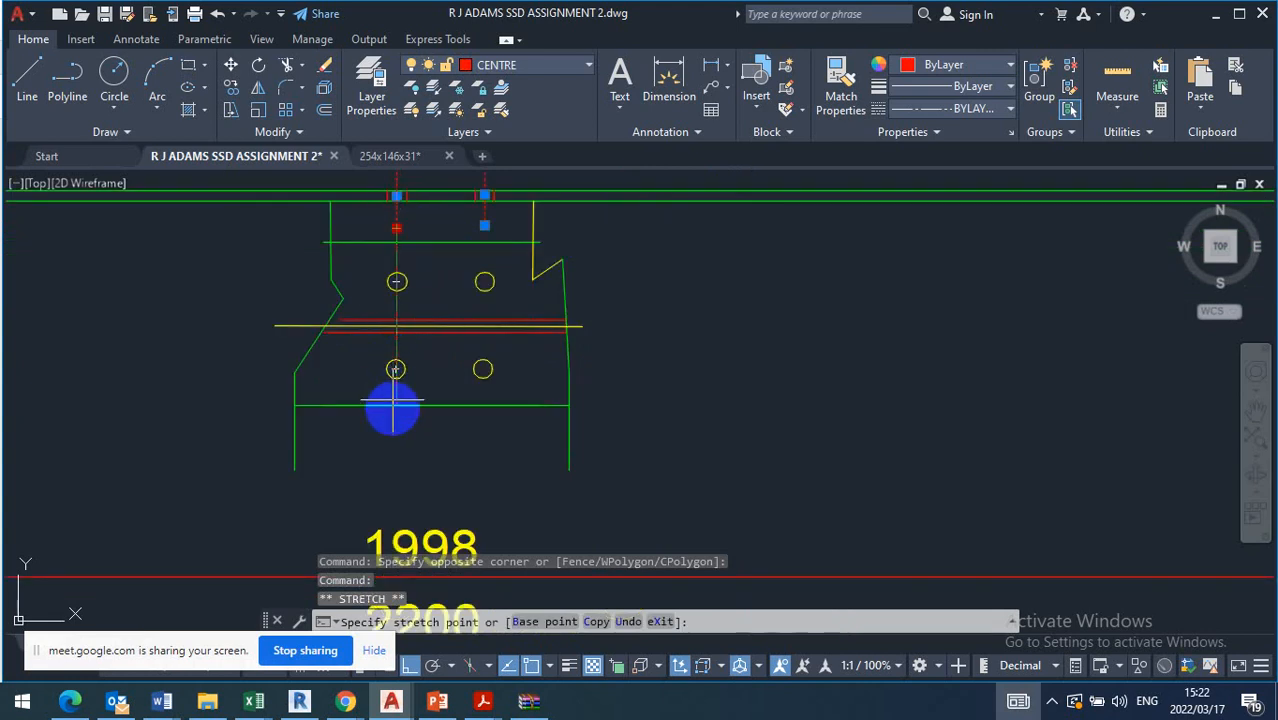
scroll(393, 410, up, 6)
key(Escape)
scroll(433, 379, down, 5)
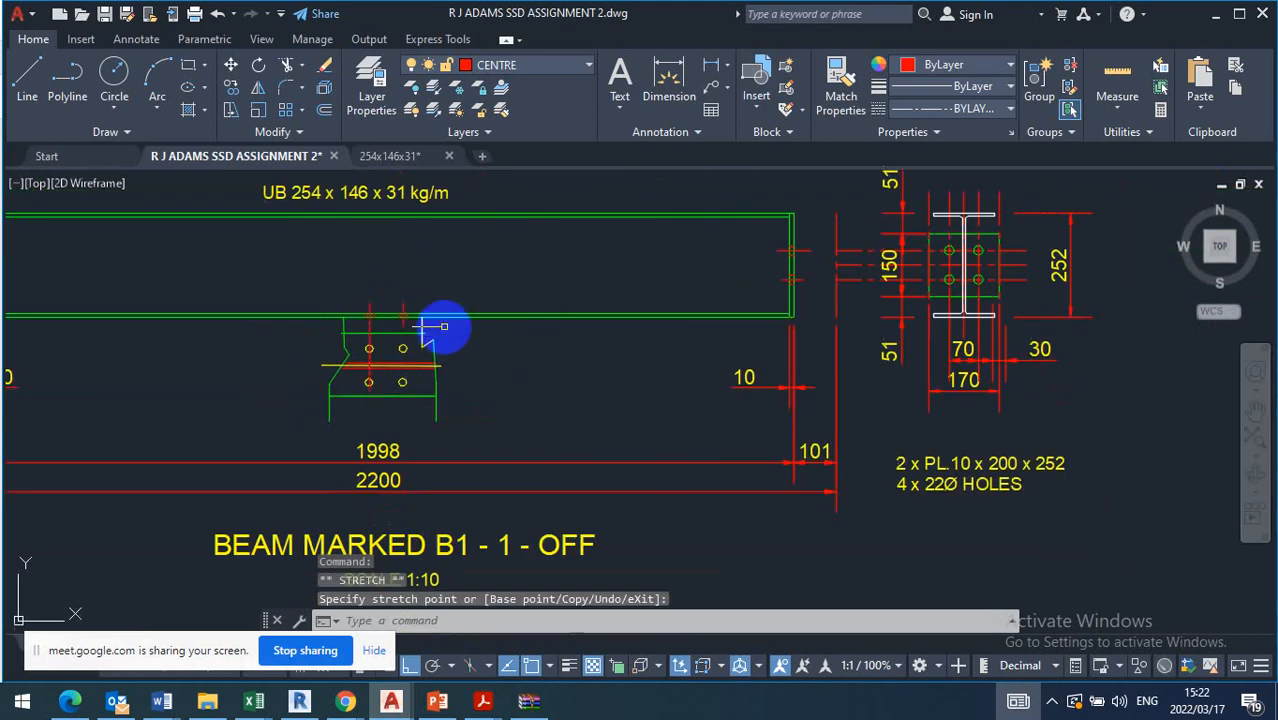
Stretch the right centre line's bottom end down through the right holes to just below the lower right hole
scroll(433, 379, up, 6)
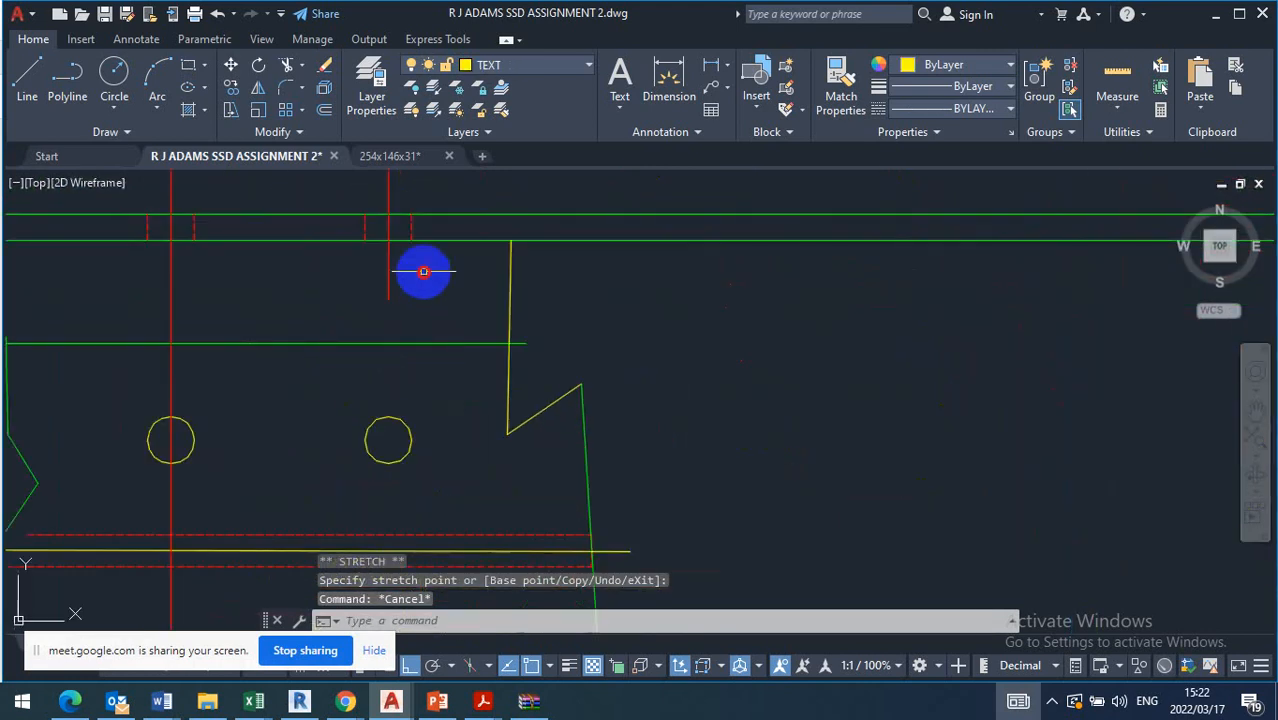
click(347, 270)
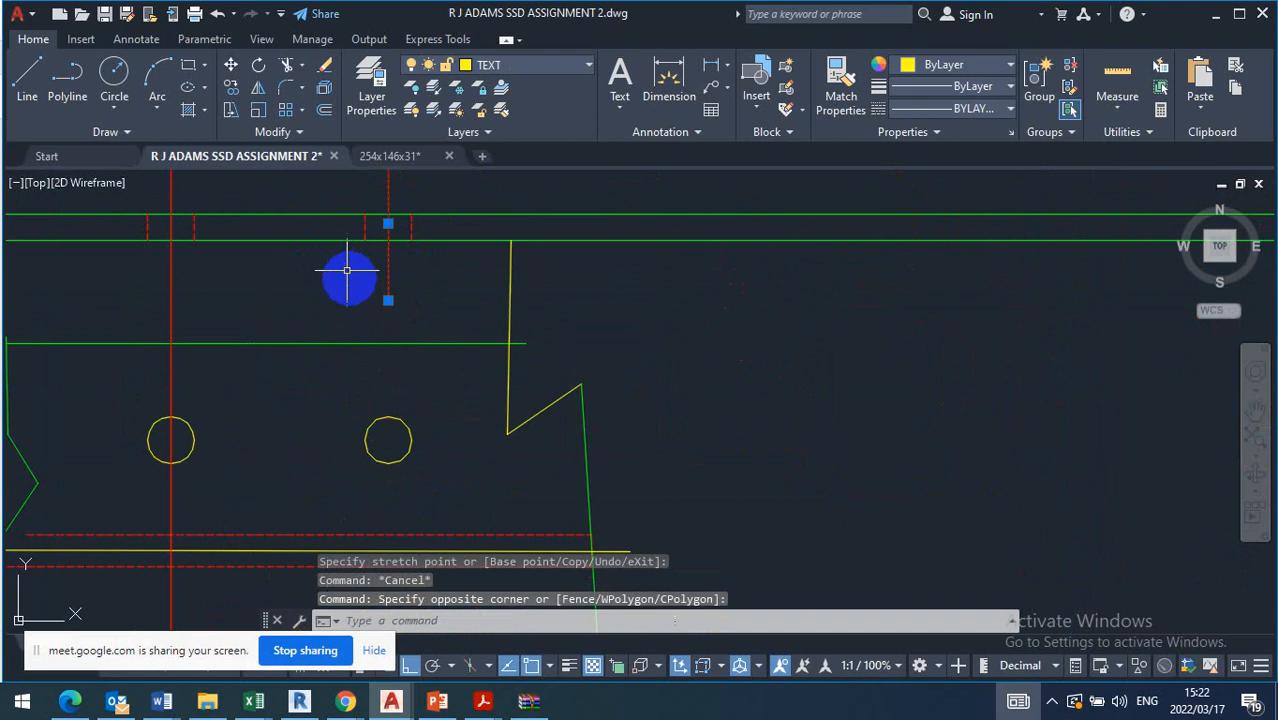
click(388, 300)
scroll(388, 300, down, 4)
scroll(390, 450, up, 5)
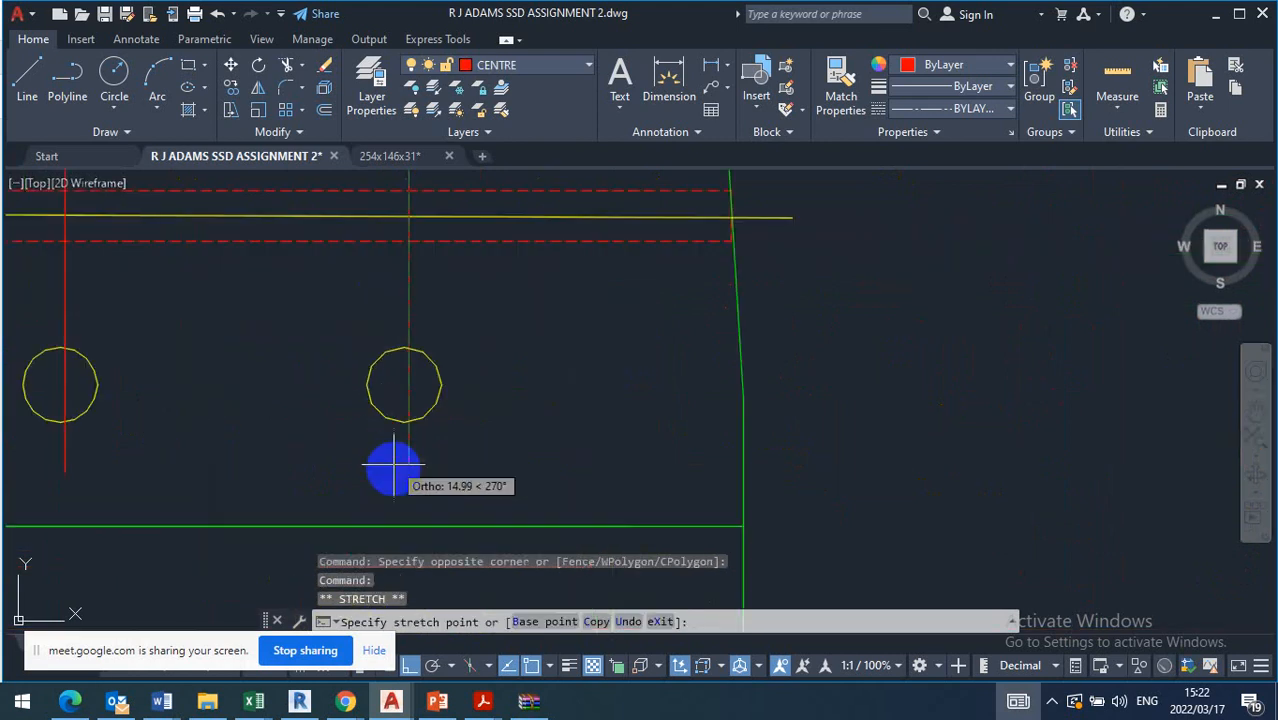
key(Escape)
scroll(491, 414, down, 3)
scroll(352, 413, up, 3)
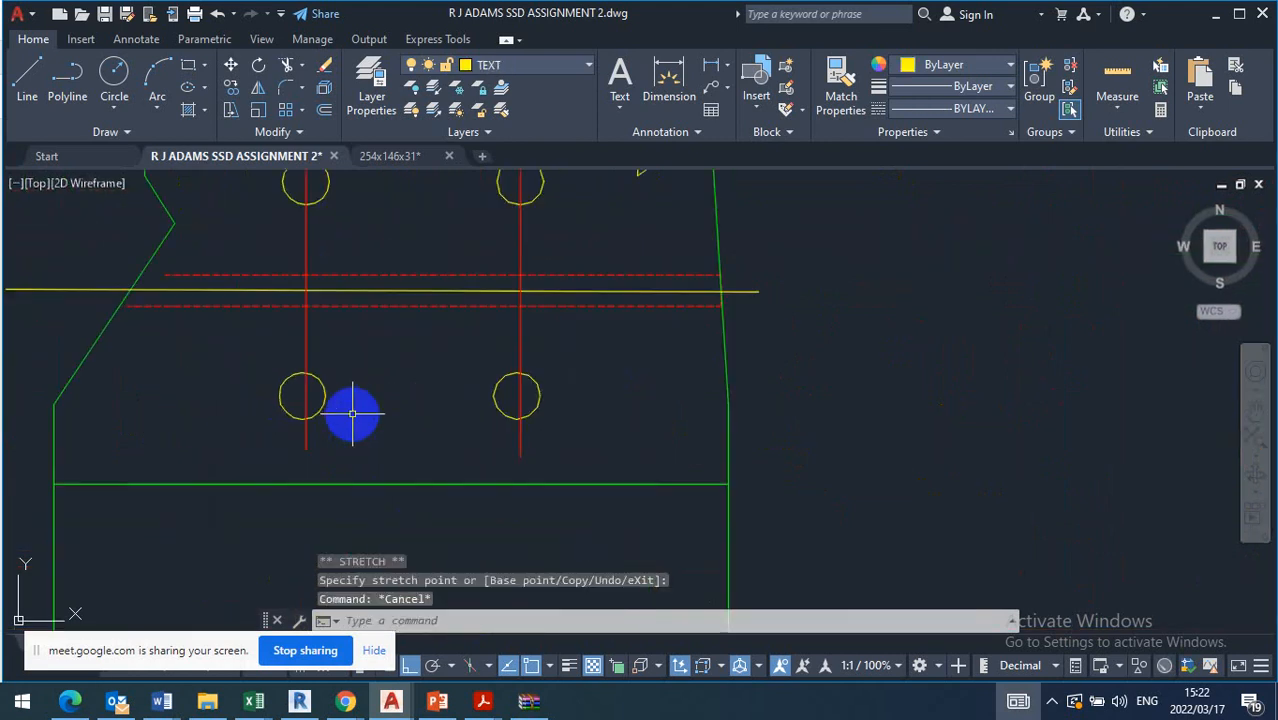
Move the two lower holes sideways so their centres sit exactly on the left and right vertical centre lines
drag(330, 397, 308, 391)
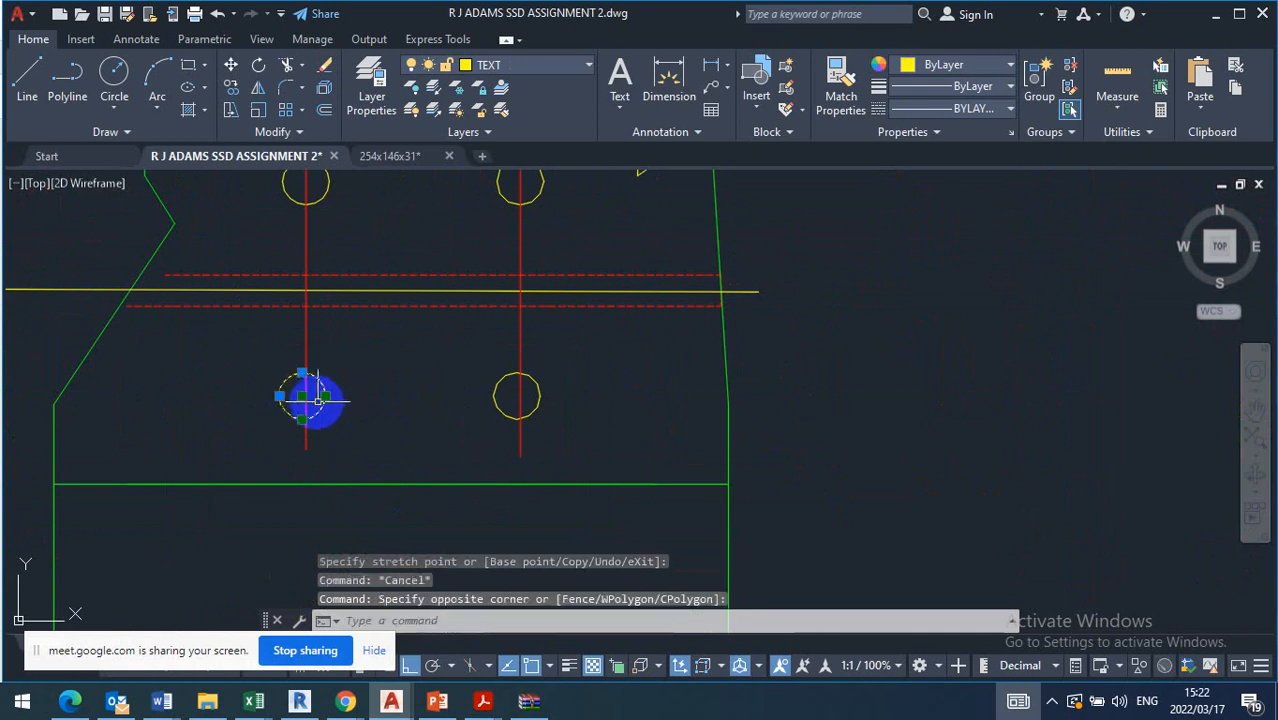
scroll(313, 400, up, 4)
click(275, 386)
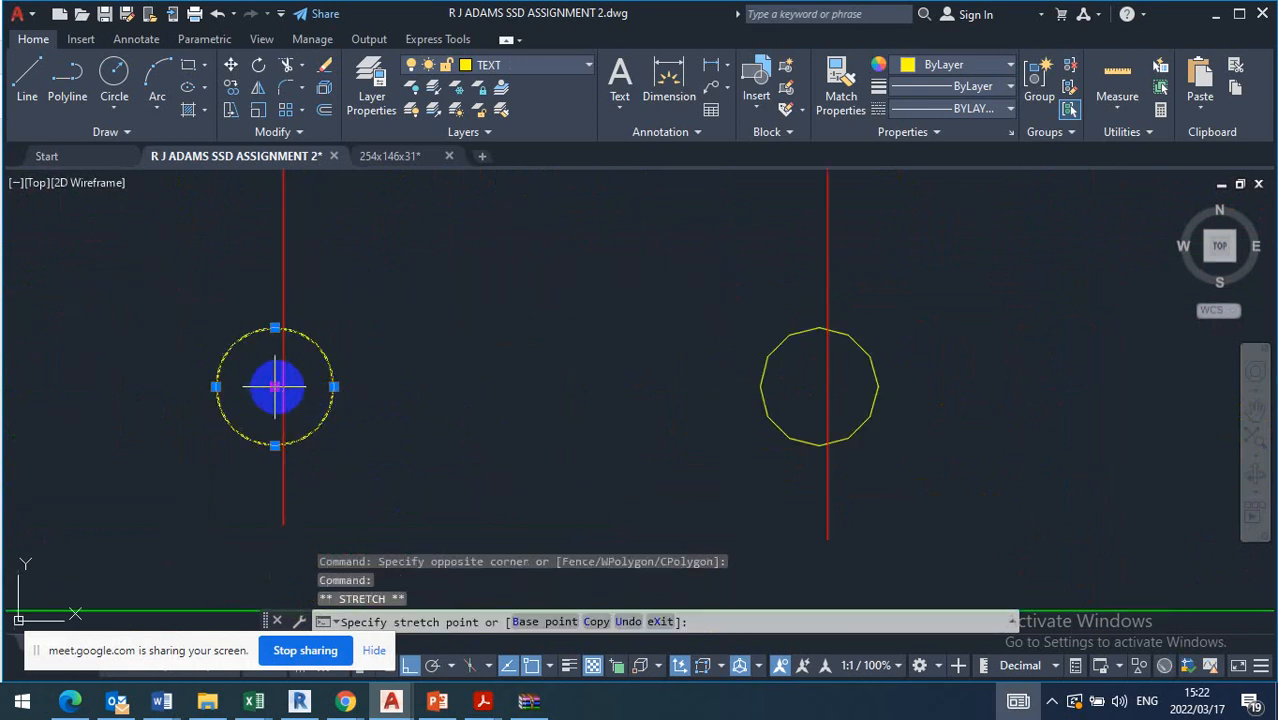
click(283, 386)
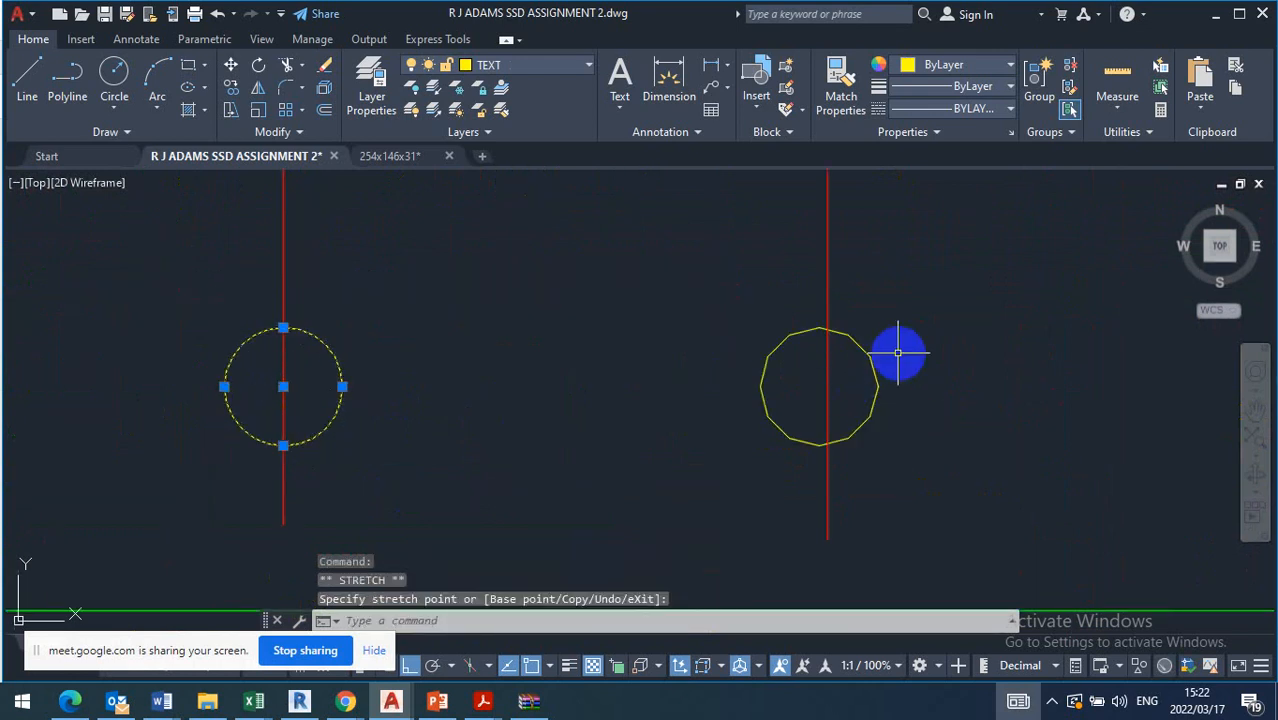
drag(898, 348, 848, 397)
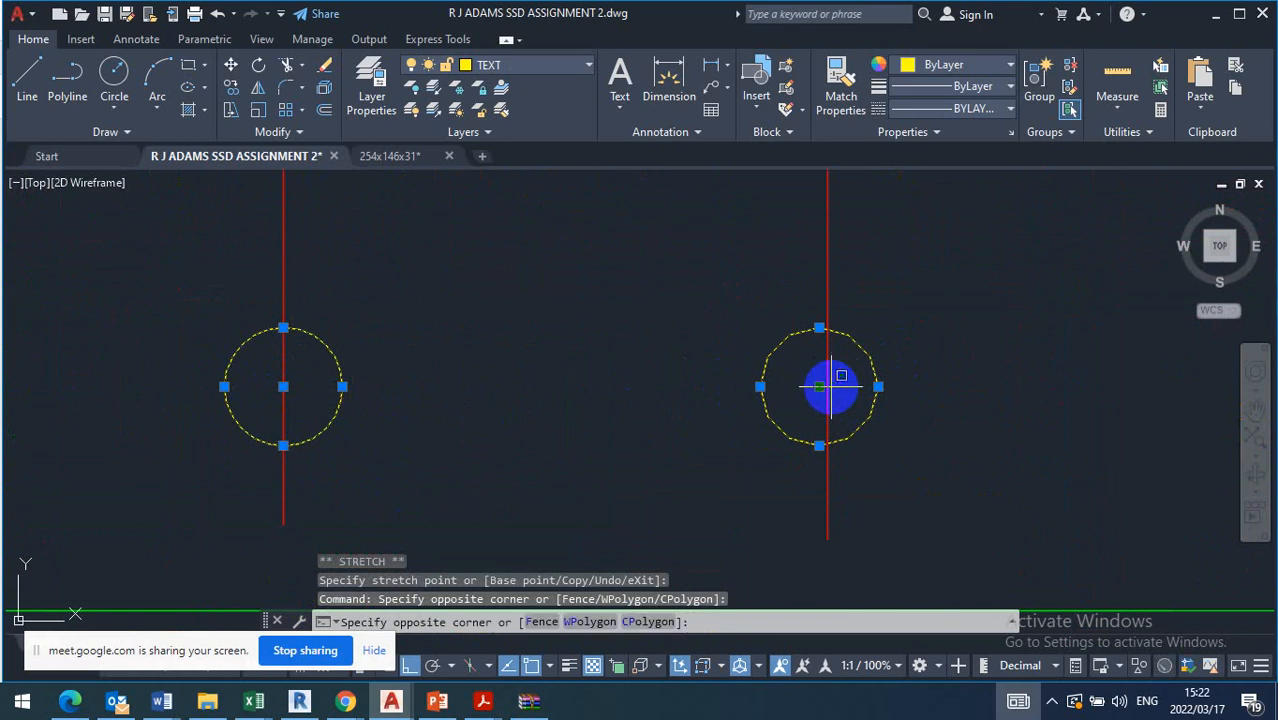
click(822, 387)
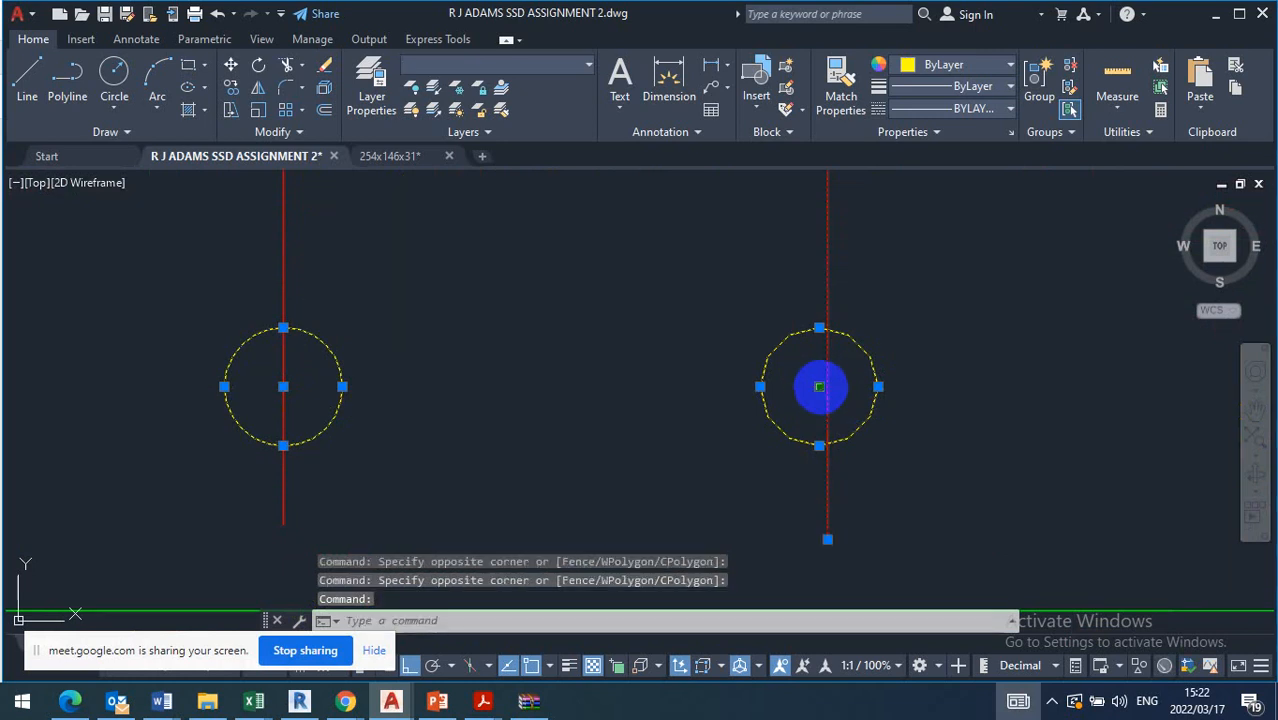
click(822, 387)
click(827, 387)
key(Escape)
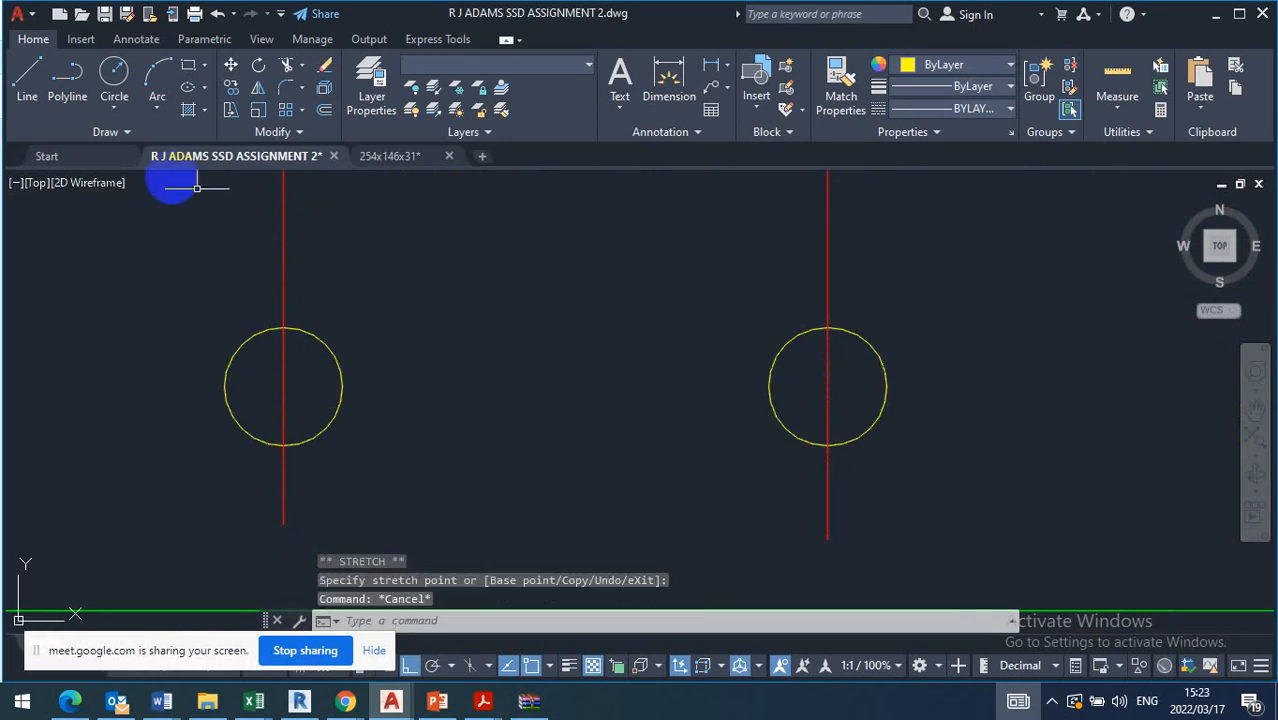
Draw a horizontal line through the centre of the lower left hole, extending past both sides of the circle
key(l)
key(Return)
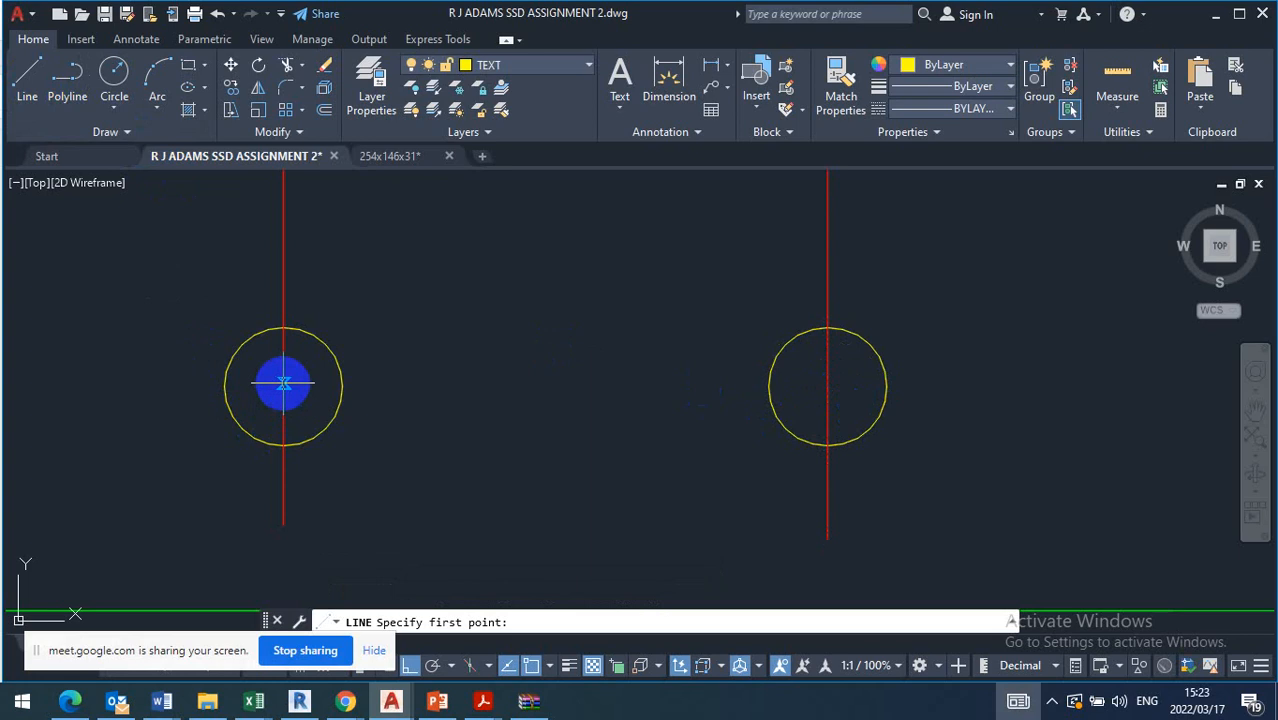
click(174, 383)
click(466, 386)
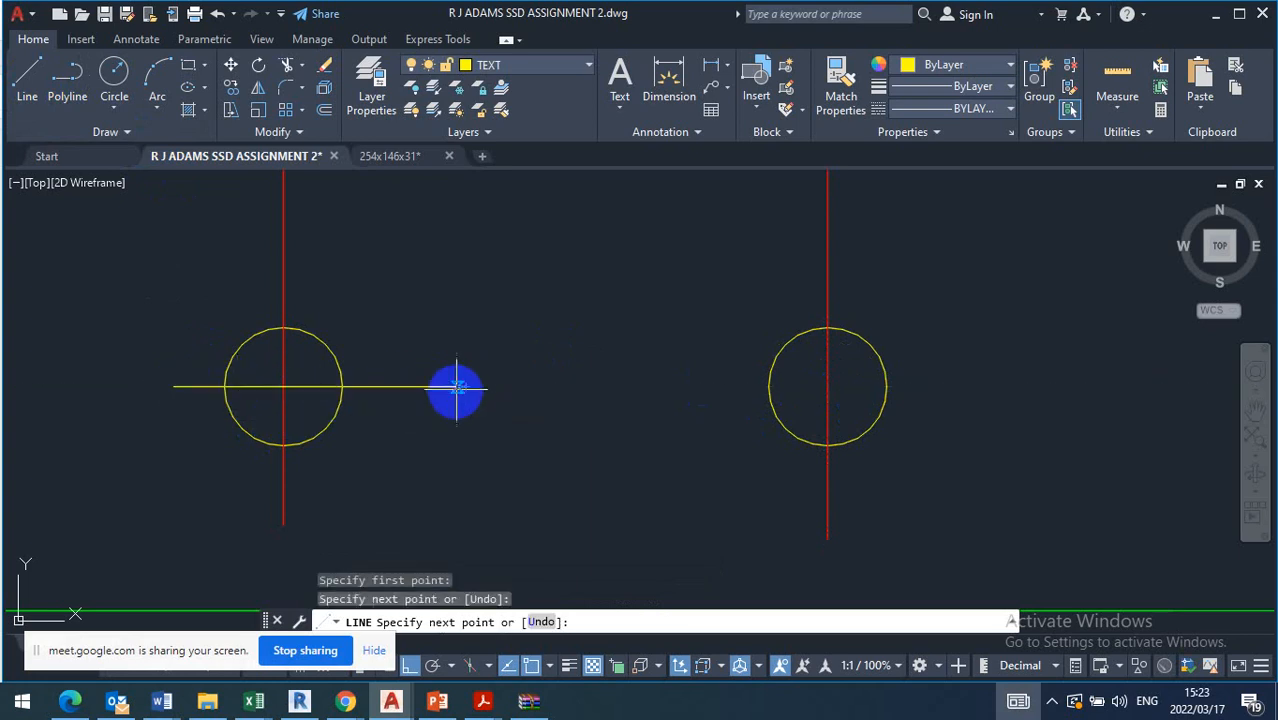
key(Escape)
Match the new horizontal line through the lower left hole to the vertical centre line's properties
click(879, 86)
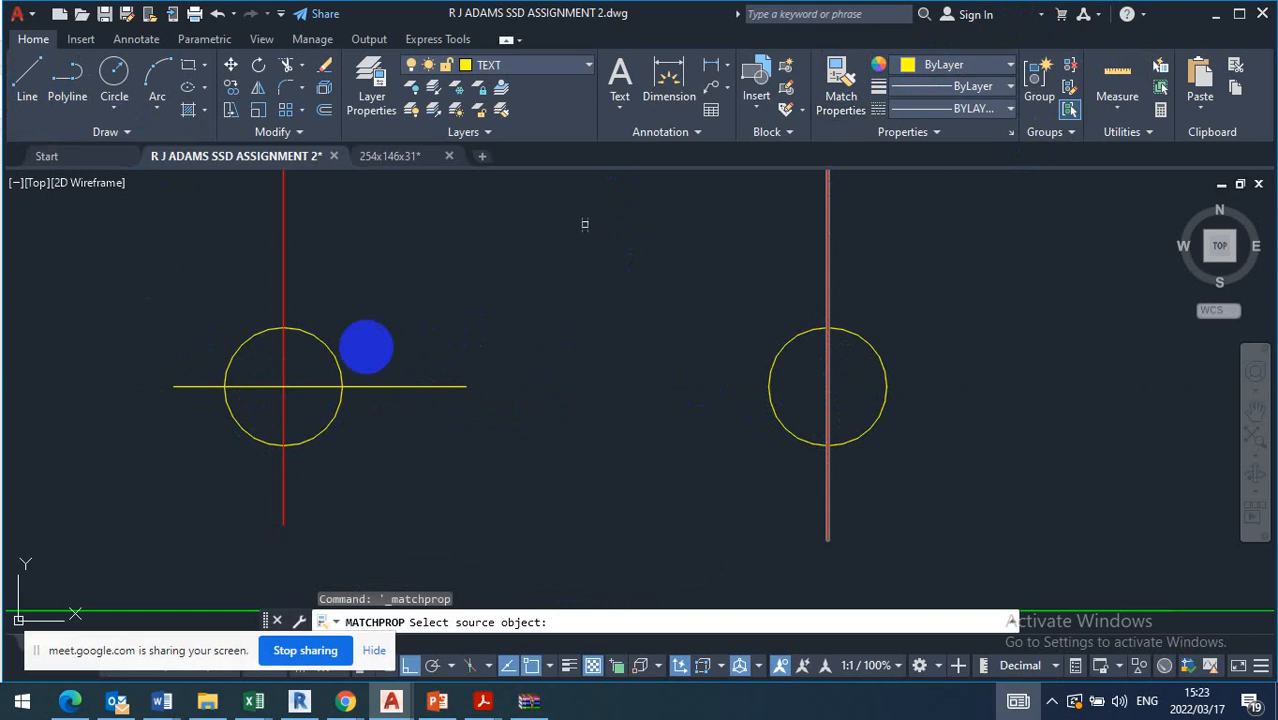
click(280, 418)
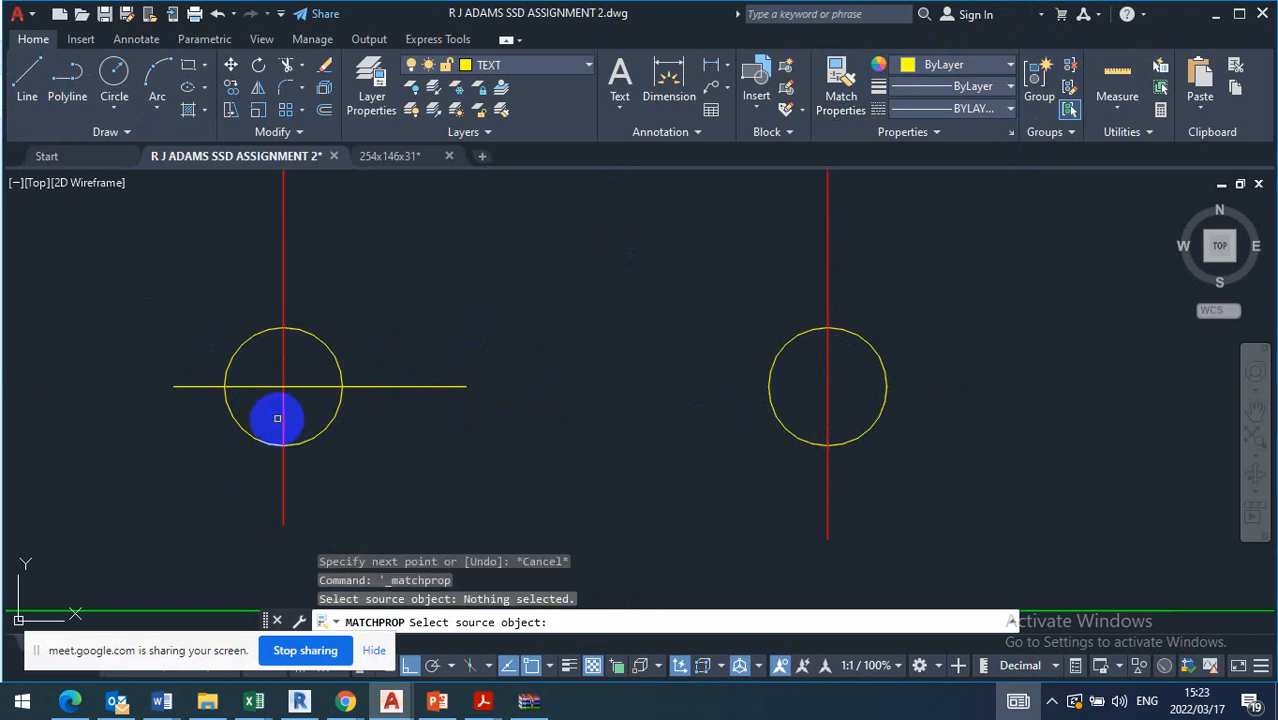
click(283, 410)
click(298, 386)
key(Escape)
Copy the horizontal centre line from the lower left hole's centre to the lower right, upper right and upper left hole centres
click(450, 365)
click(399, 462)
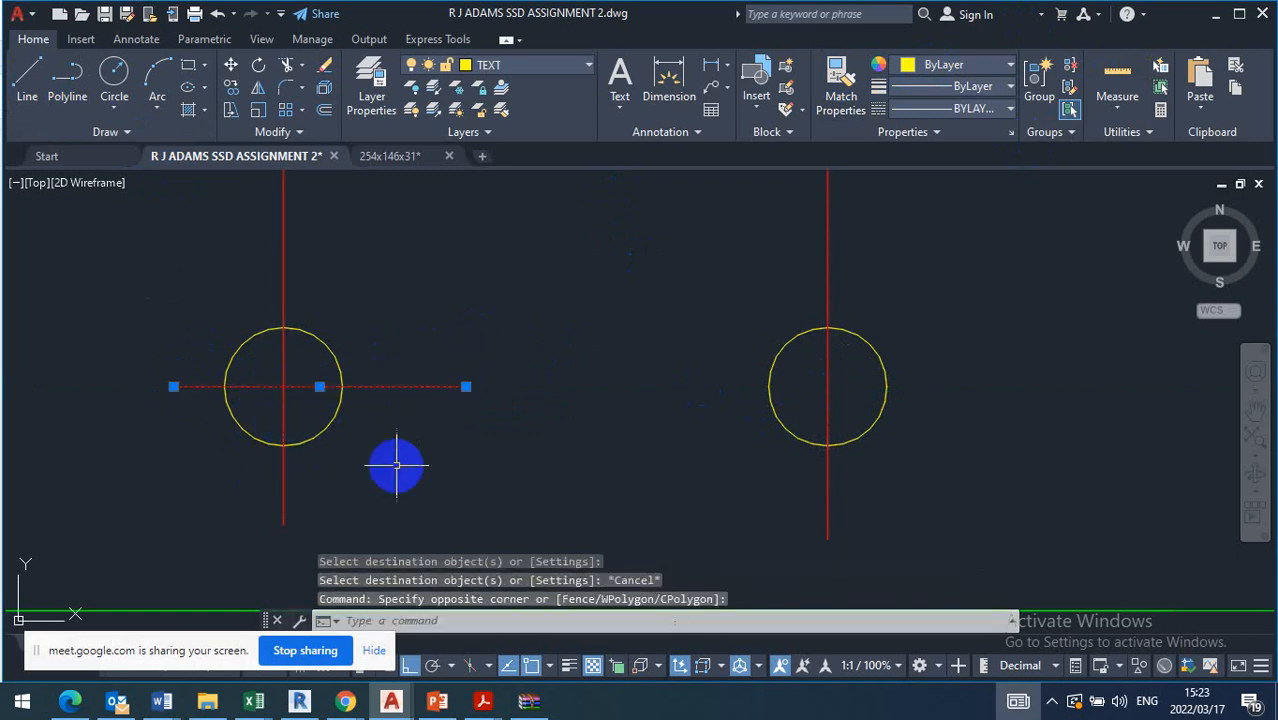
click(231, 87)
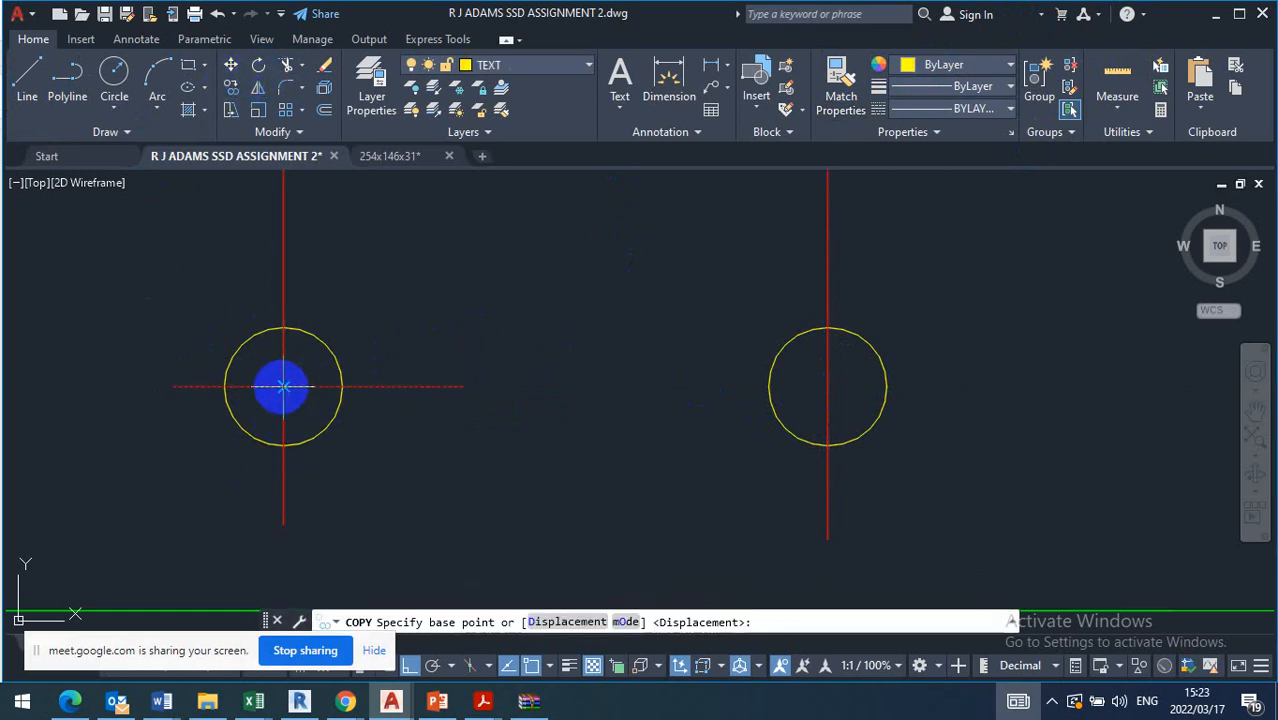
click(283, 386)
click(828, 384)
scroll(727, 399, down, 6)
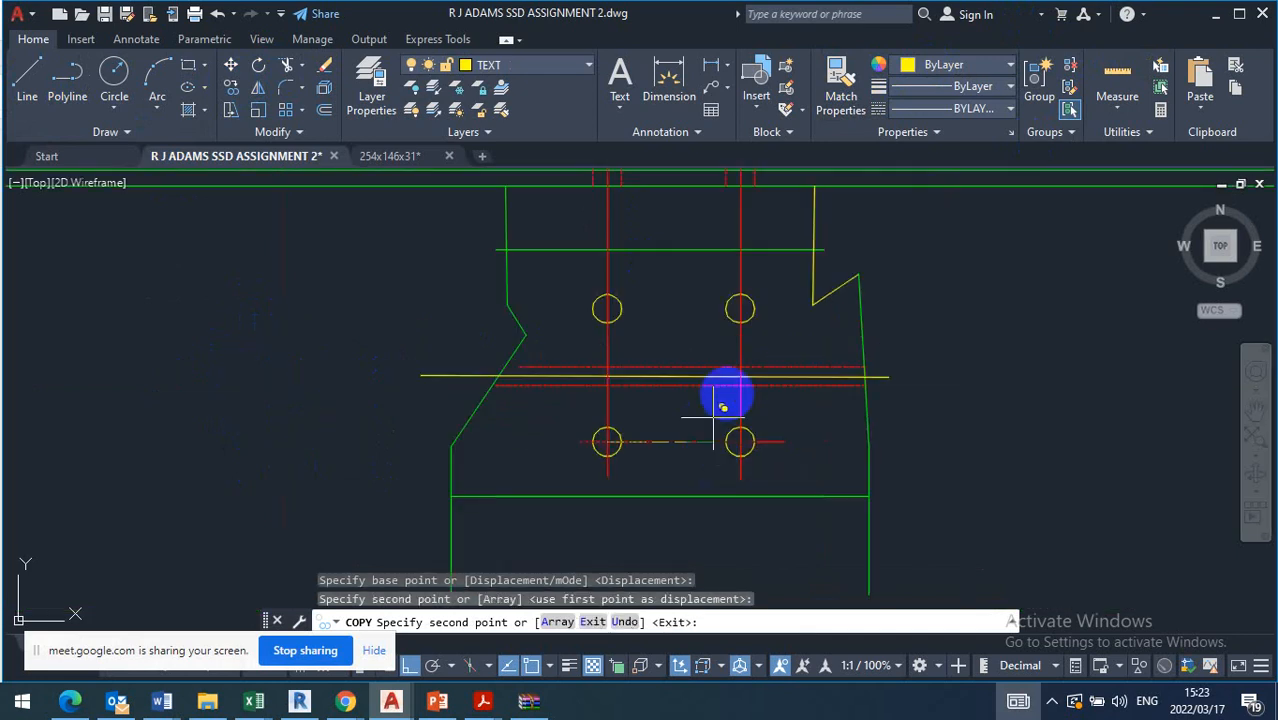
click(740, 309)
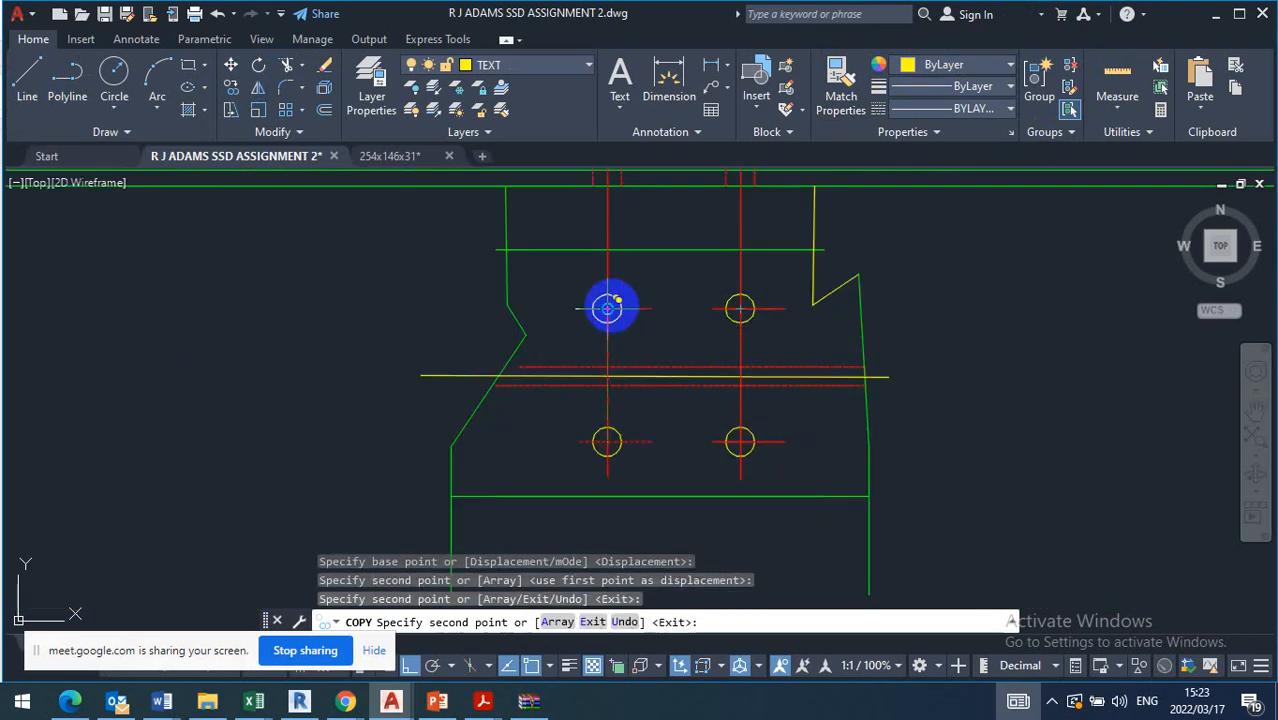
click(608, 308)
key(Escape)
Match the two lower hole circles to the properties of the member's green right outline edge
scroll(596, 414, down, 4)
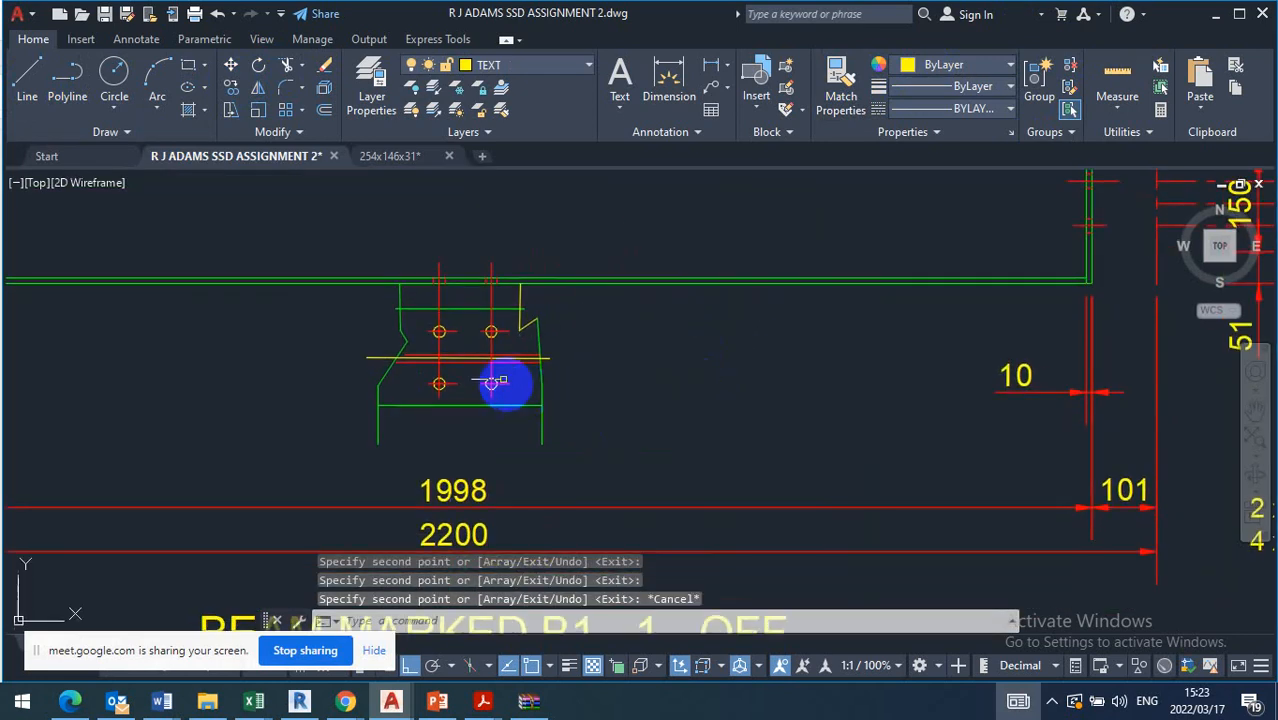
click(841, 85)
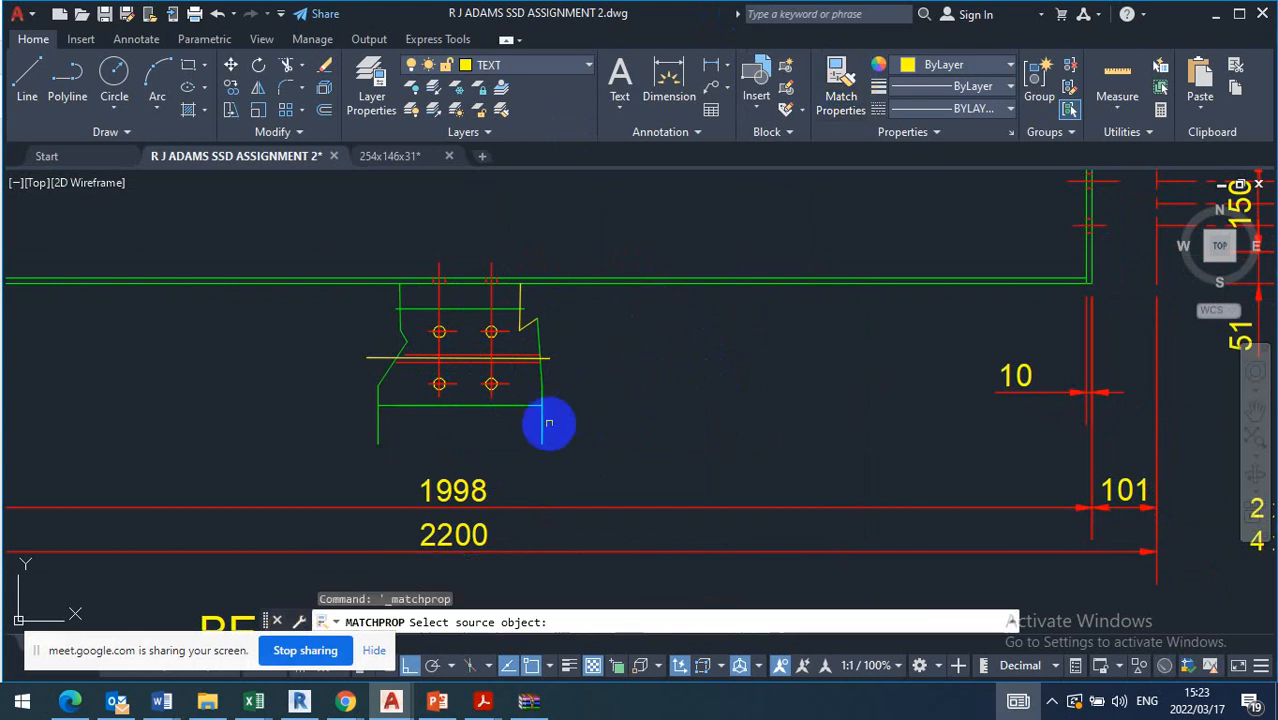
click(544, 389)
click(528, 380)
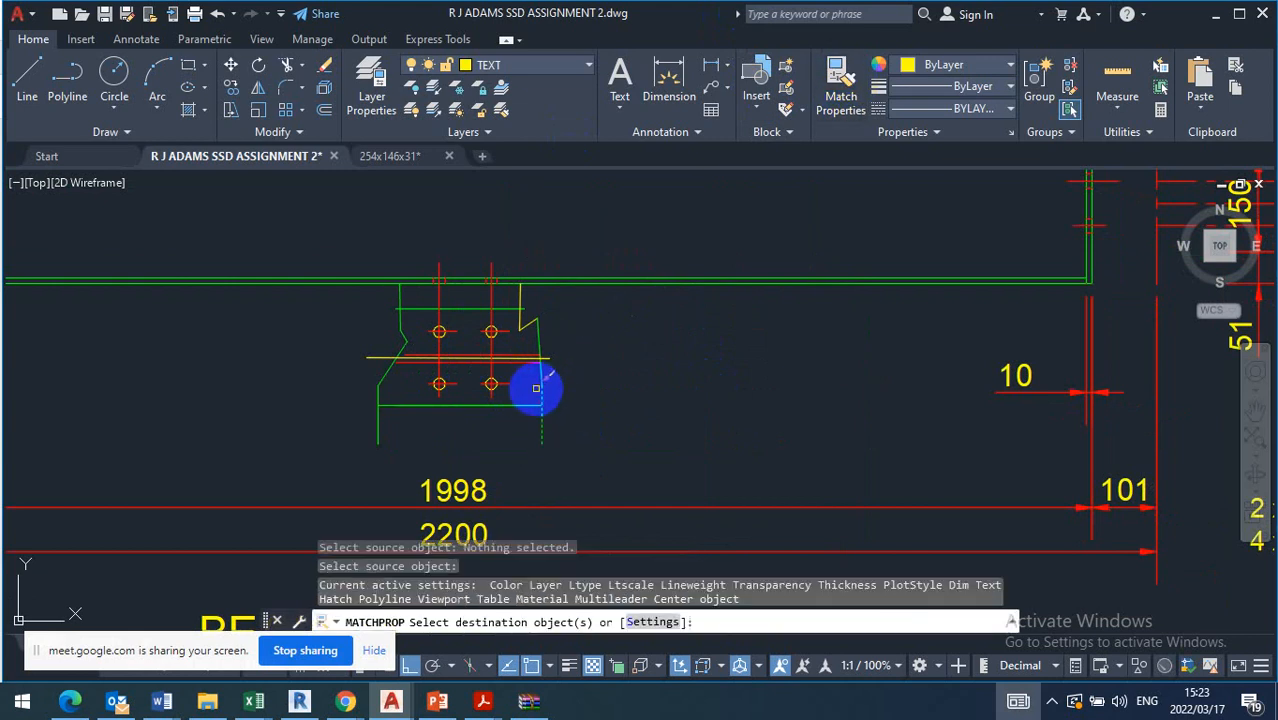
scroll(476, 382, up, 5)
click(586, 487)
click(558, 505)
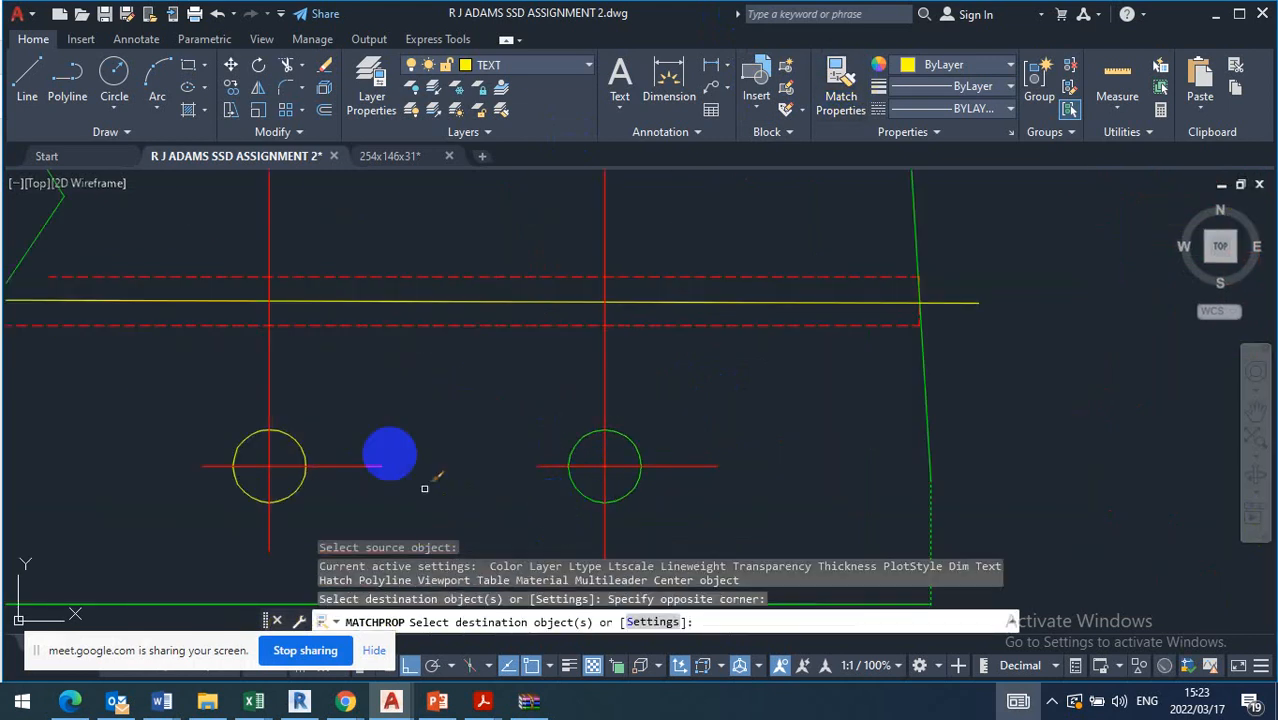
click(333, 380)
click(291, 443)
Apply the same matched outline properties to the two upper hole circles
scroll(335, 472, down, 4)
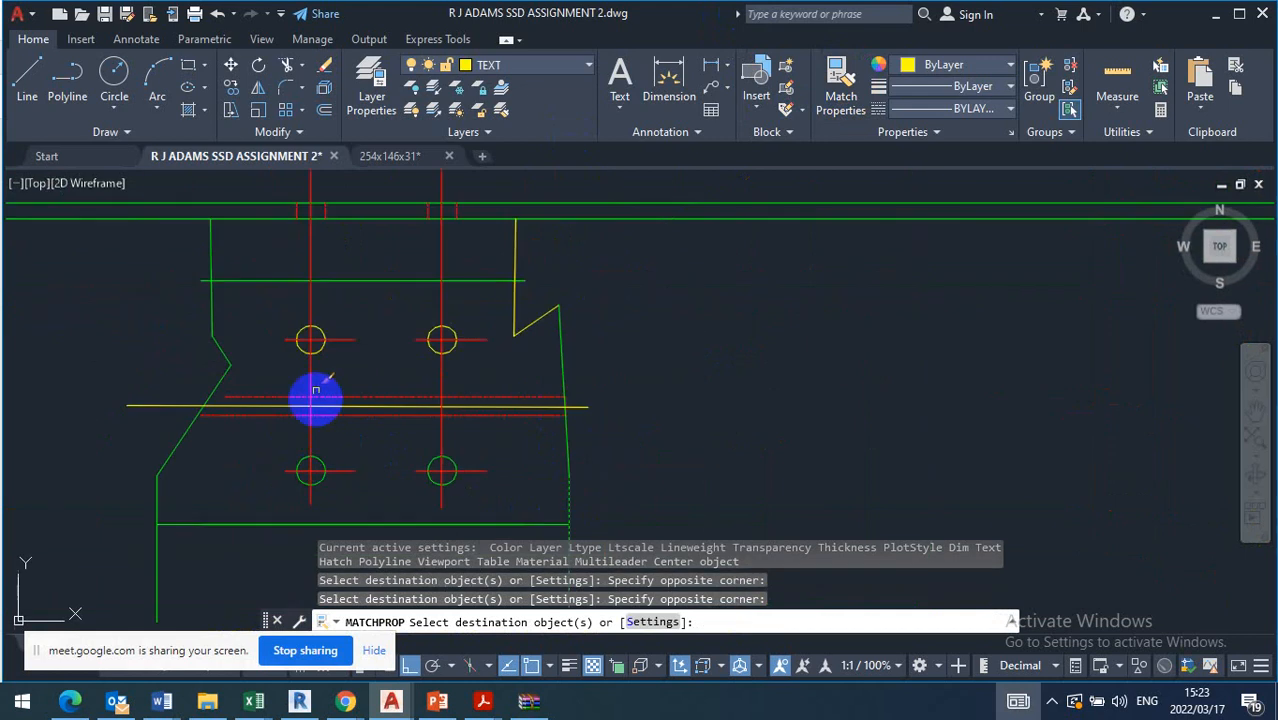
scroll(315, 343, up, 6)
click(251, 371)
click(197, 413)
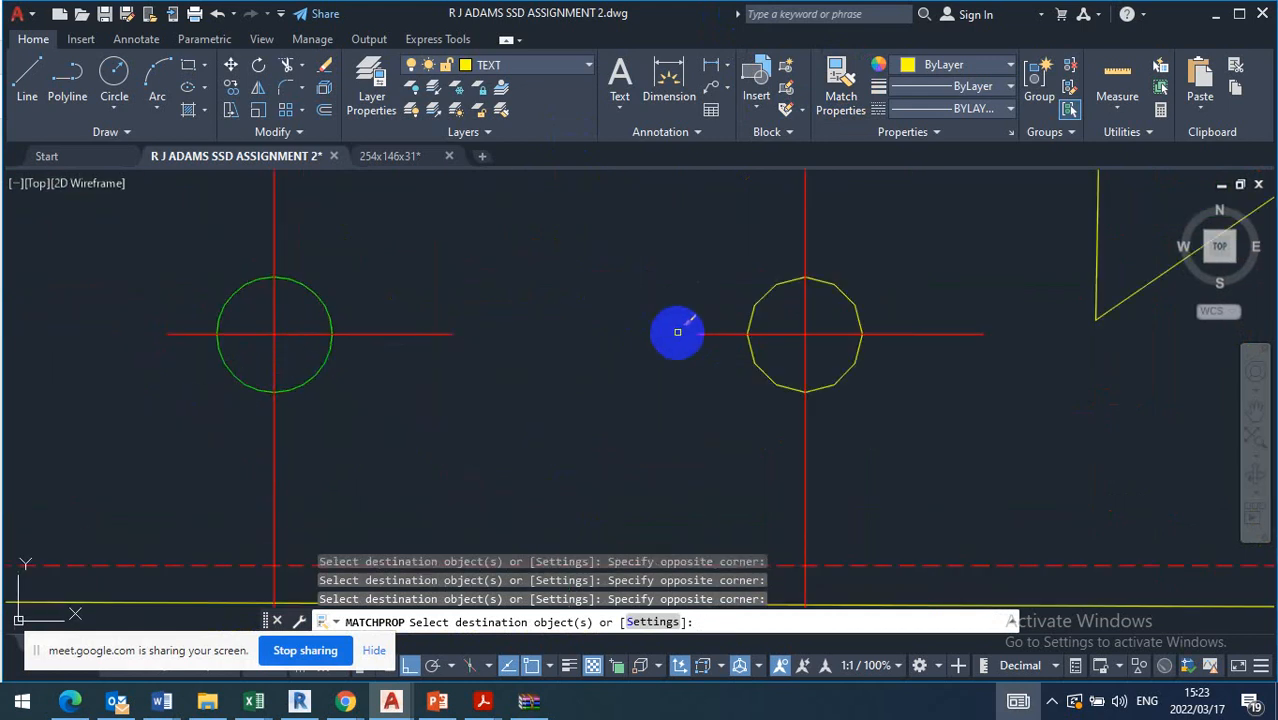
click(768, 346)
click(716, 380)
scroll(492, 382, down, 5)
key(Escape)
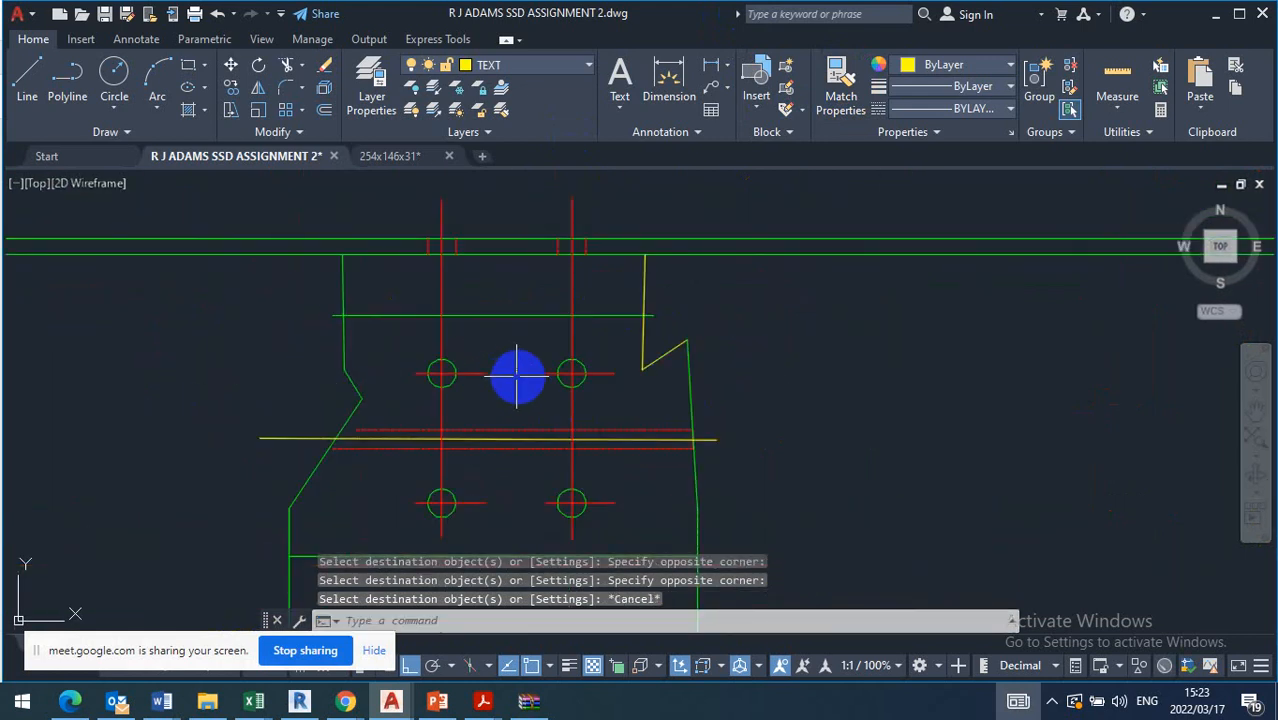
Put the member's lower horizontal line below the holes on the CONSTRUCT layer
scroll(555, 391, down, 3)
middle_drag(550, 410, 512, 300)
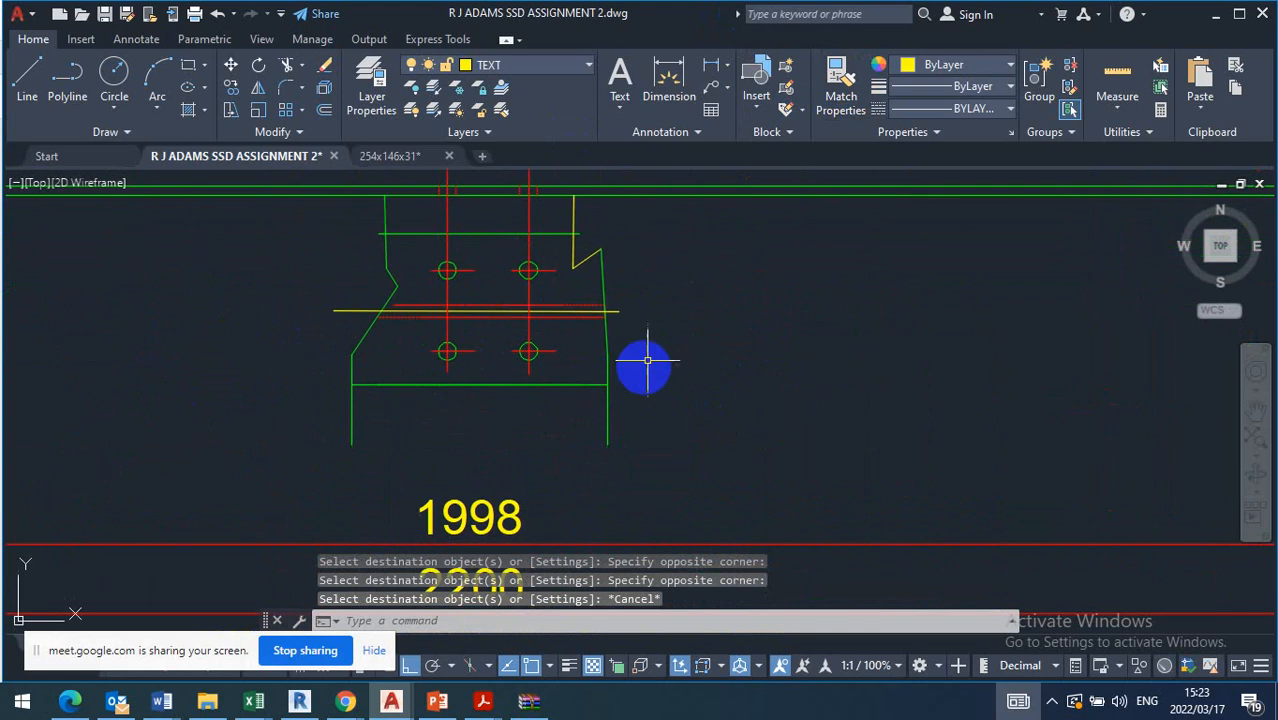
click(584, 385)
click(562, 431)
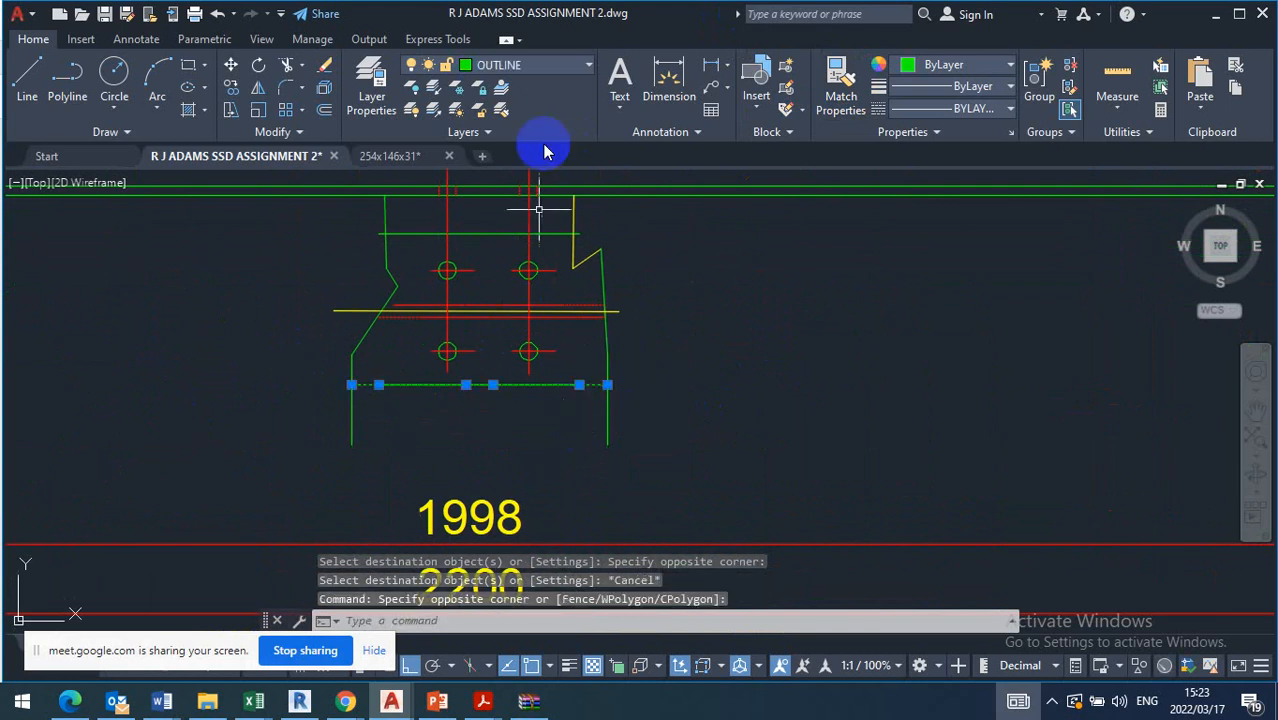
click(576, 65)
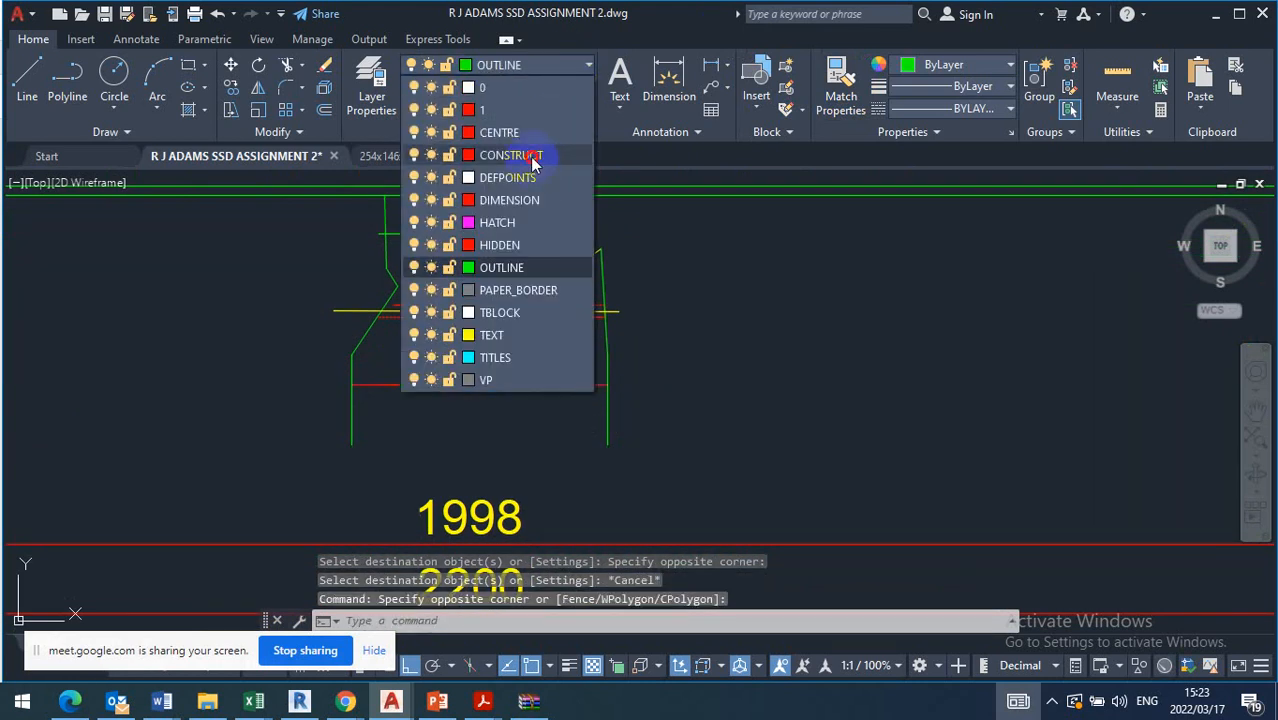
click(531, 157)
scroll(710, 250, down, 2)
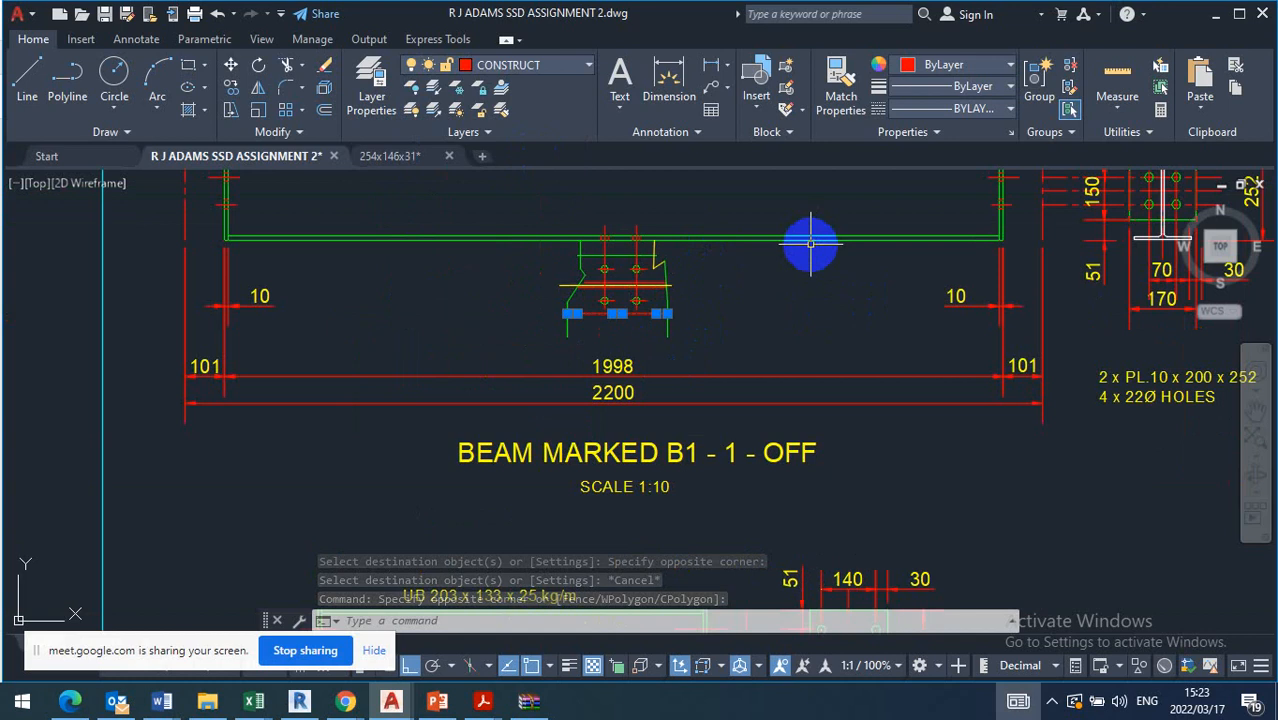
scroll(494, 375, up, 4)
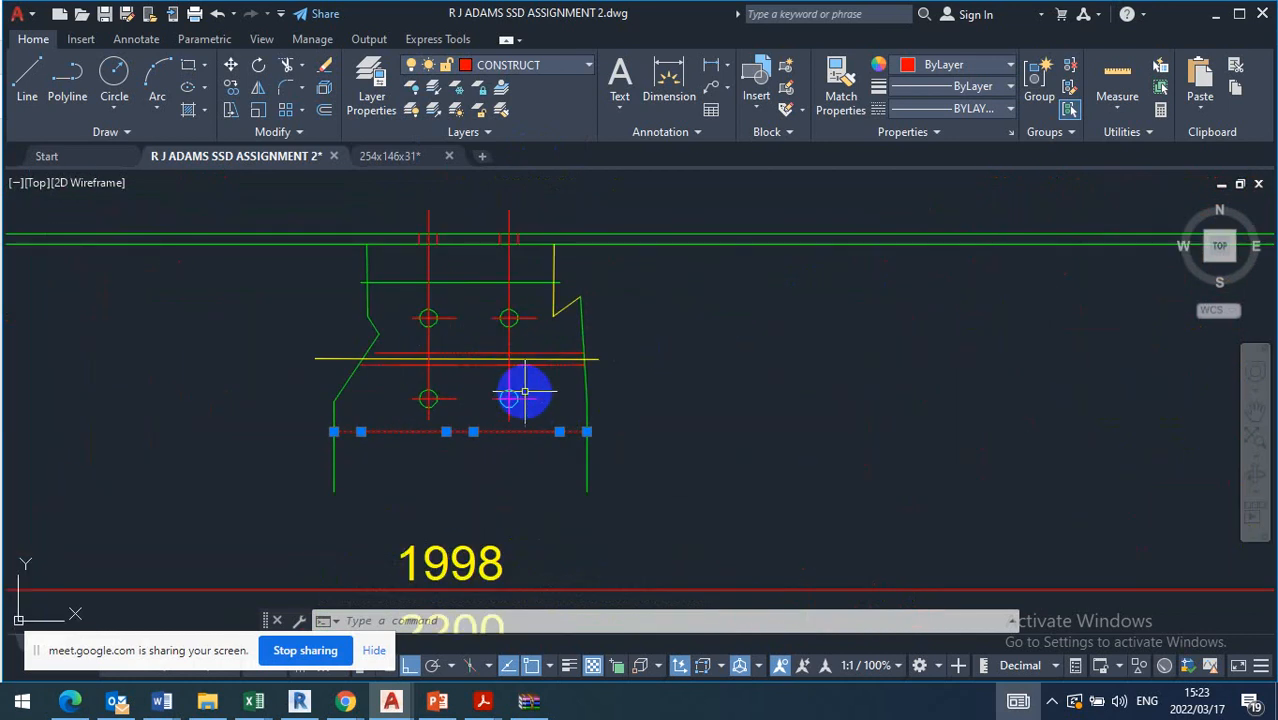
key(Escape)
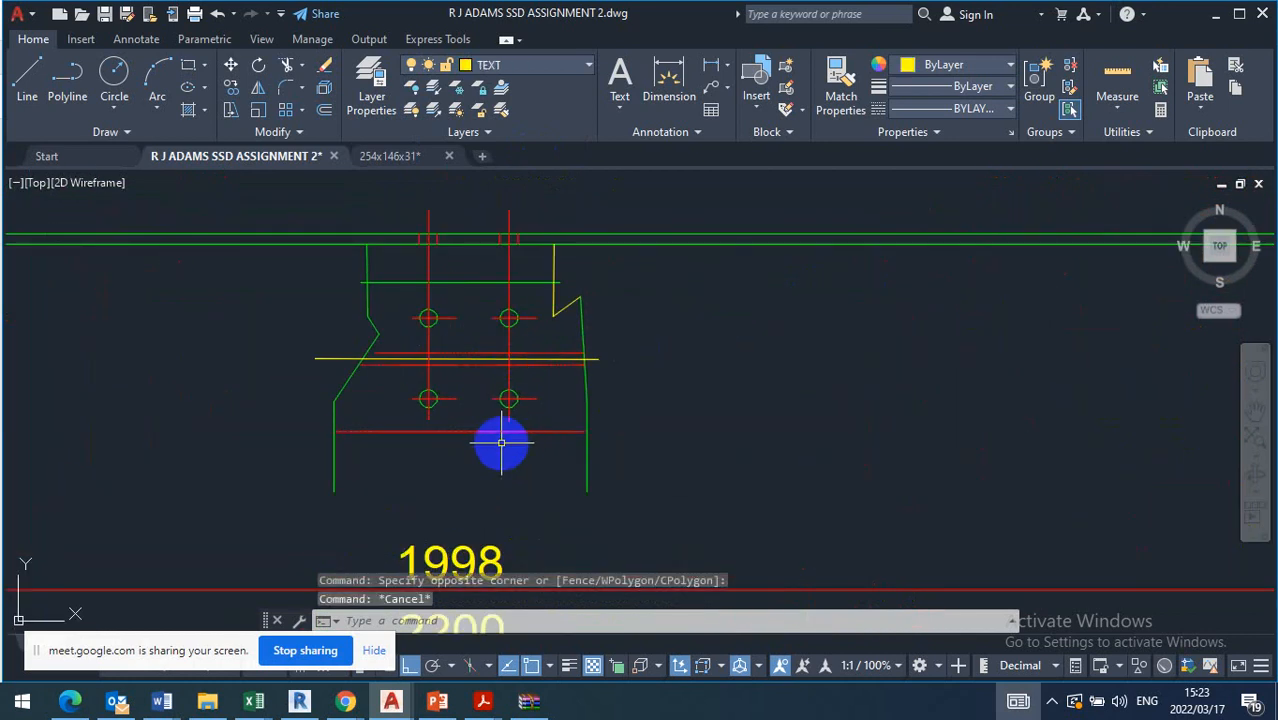
Match the yellow horizontal line between the member's hidden lines to the left vertical centre line's properties
middle_drag(511, 444, 550, 451)
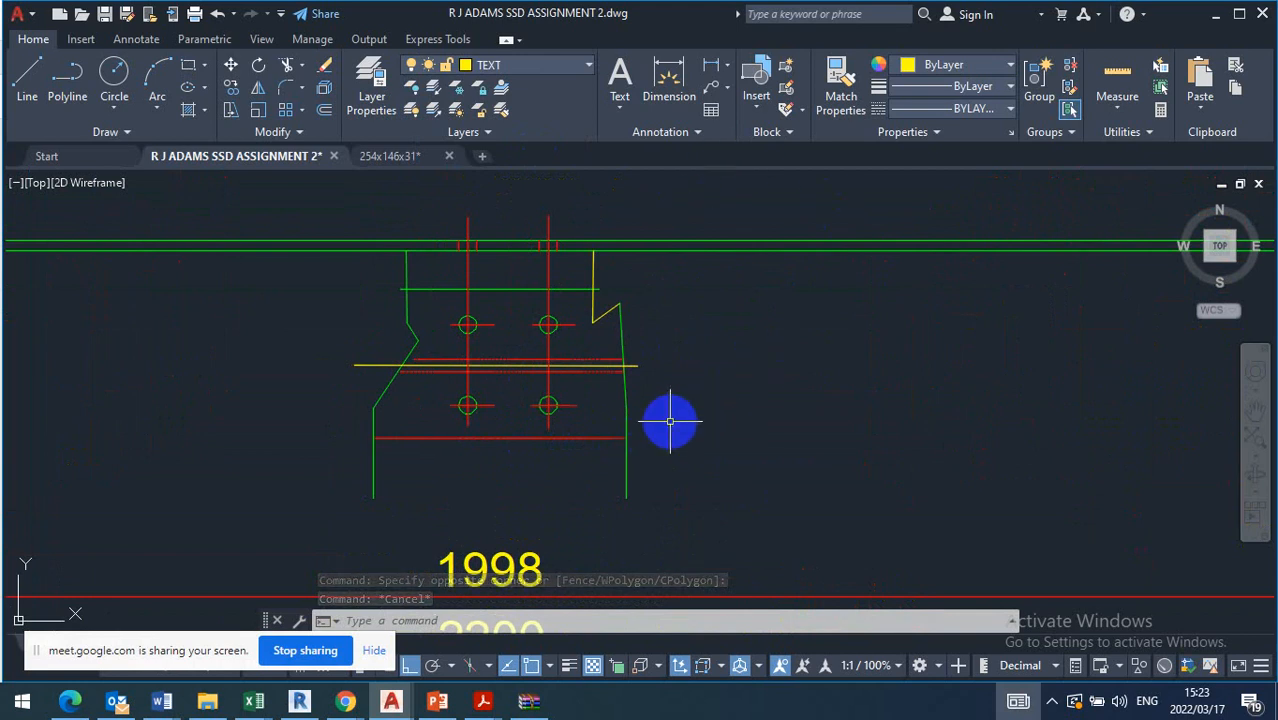
click(843, 72)
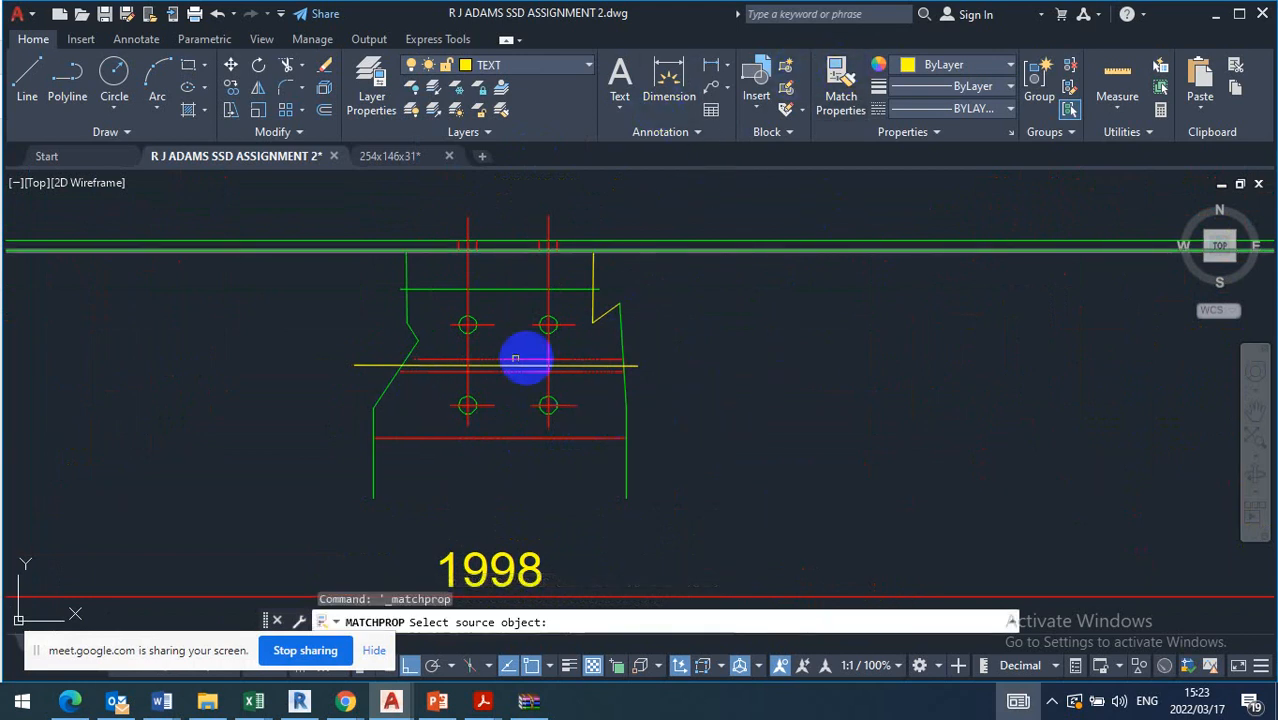
click(468, 303)
scroll(445, 385, up, 5)
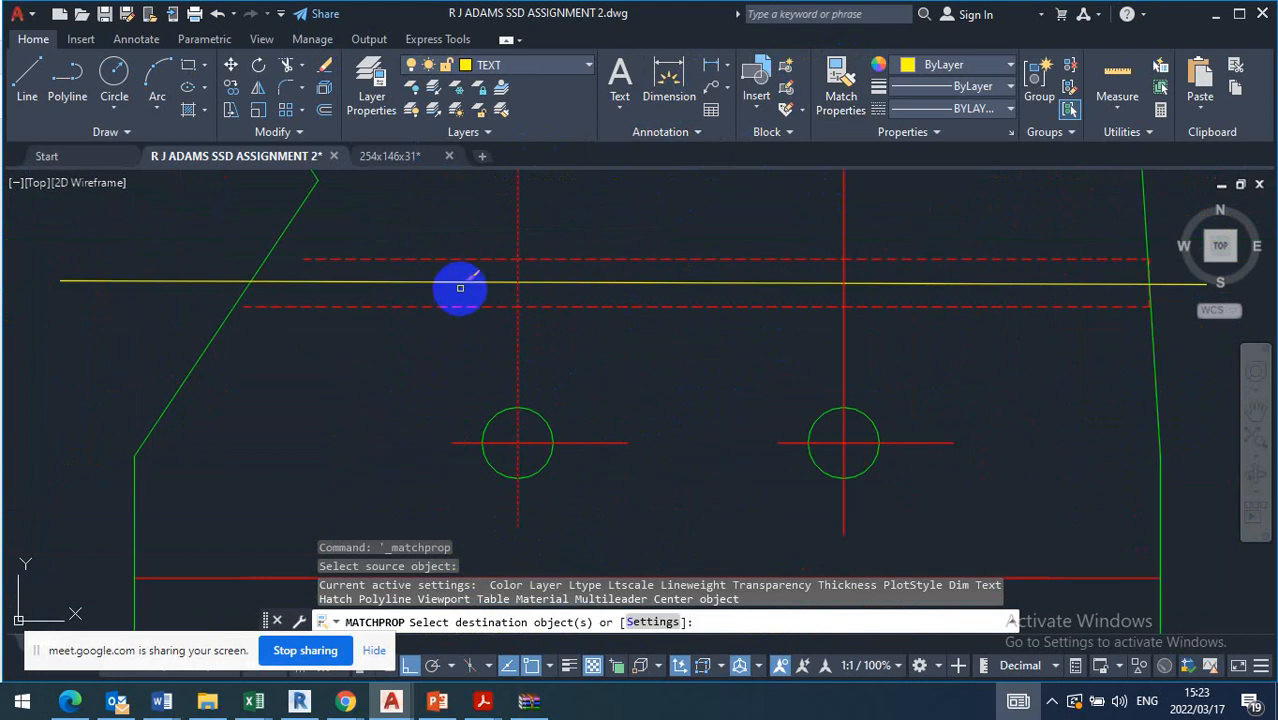
click(460, 288)
key(Escape)
Erase the slightly sloping horizontal line running between the member's two hidden lines
click(249, 282)
click(80, 350)
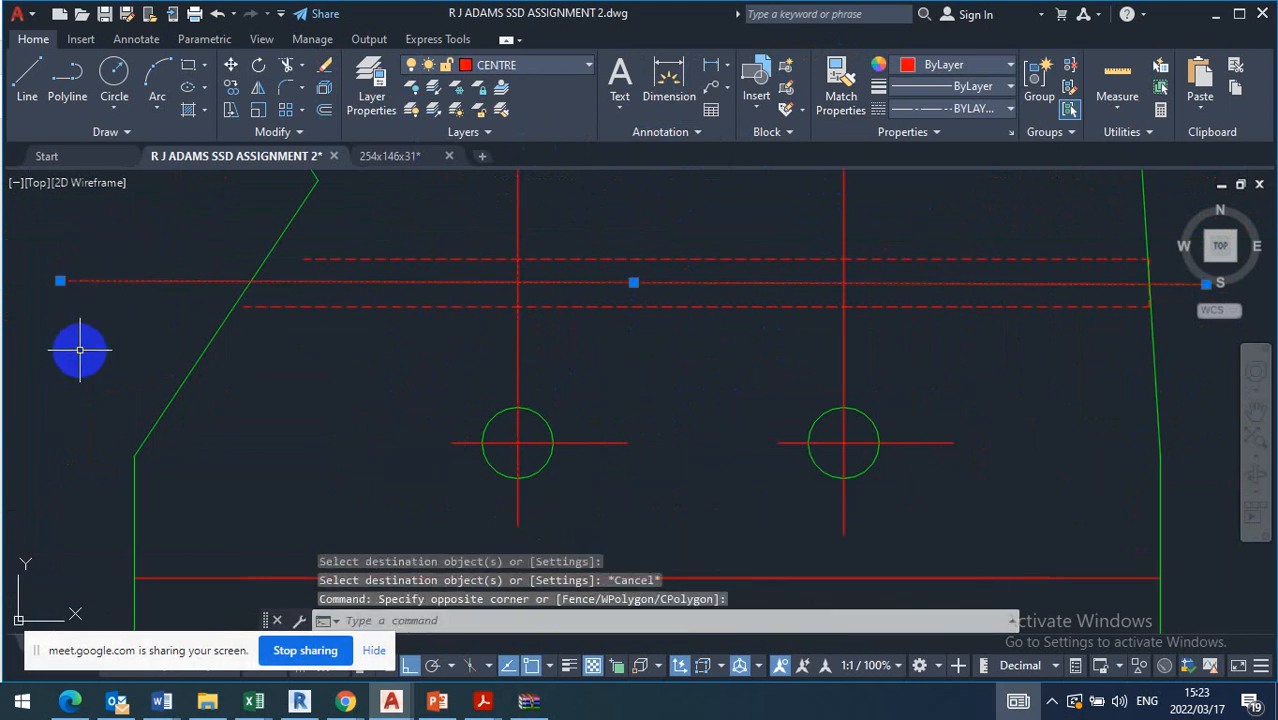
key(Delete)
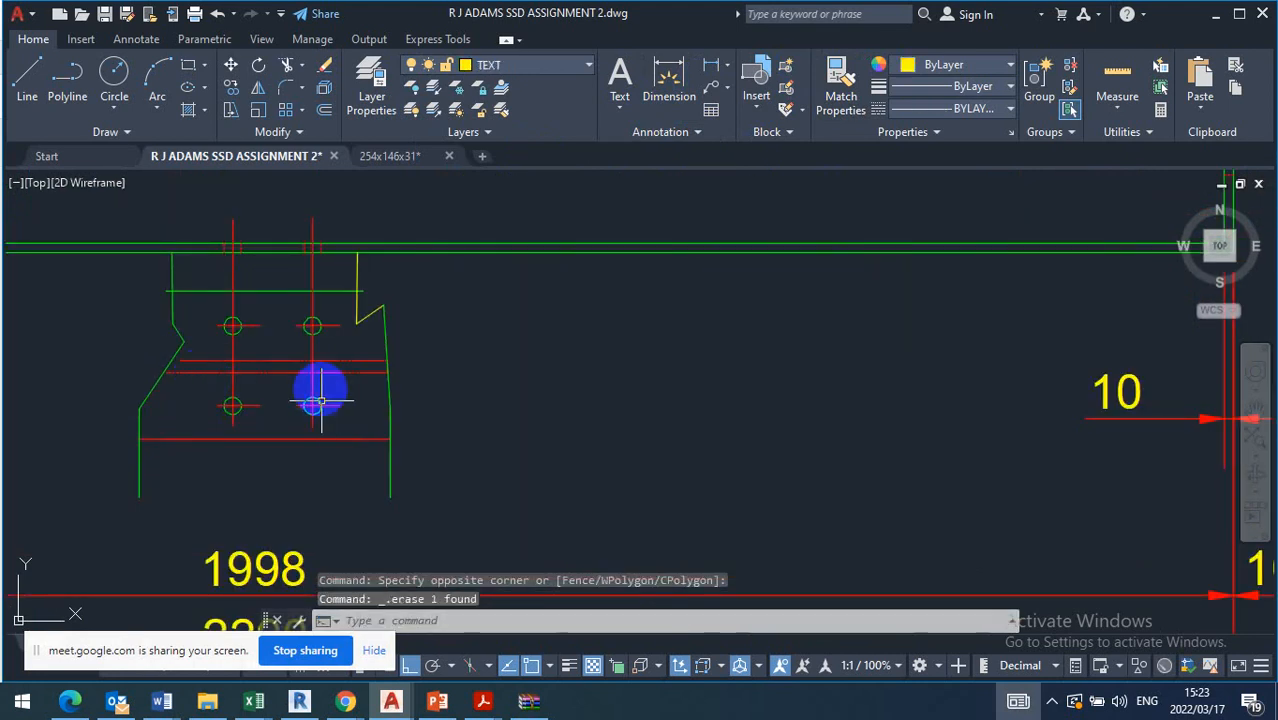
scroll(347, 368, up, 4)
middle_drag(408, 362, 467, 360)
scroll(500, 362, down, 4)
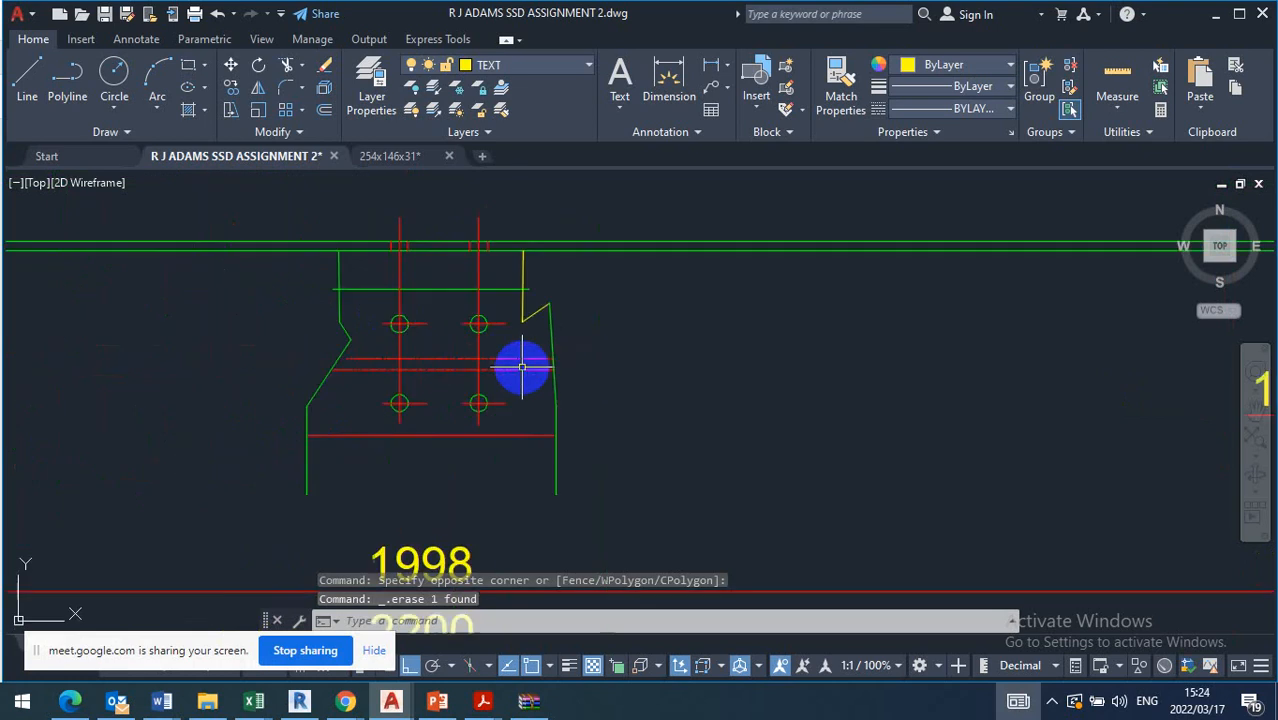
click(712, 245)
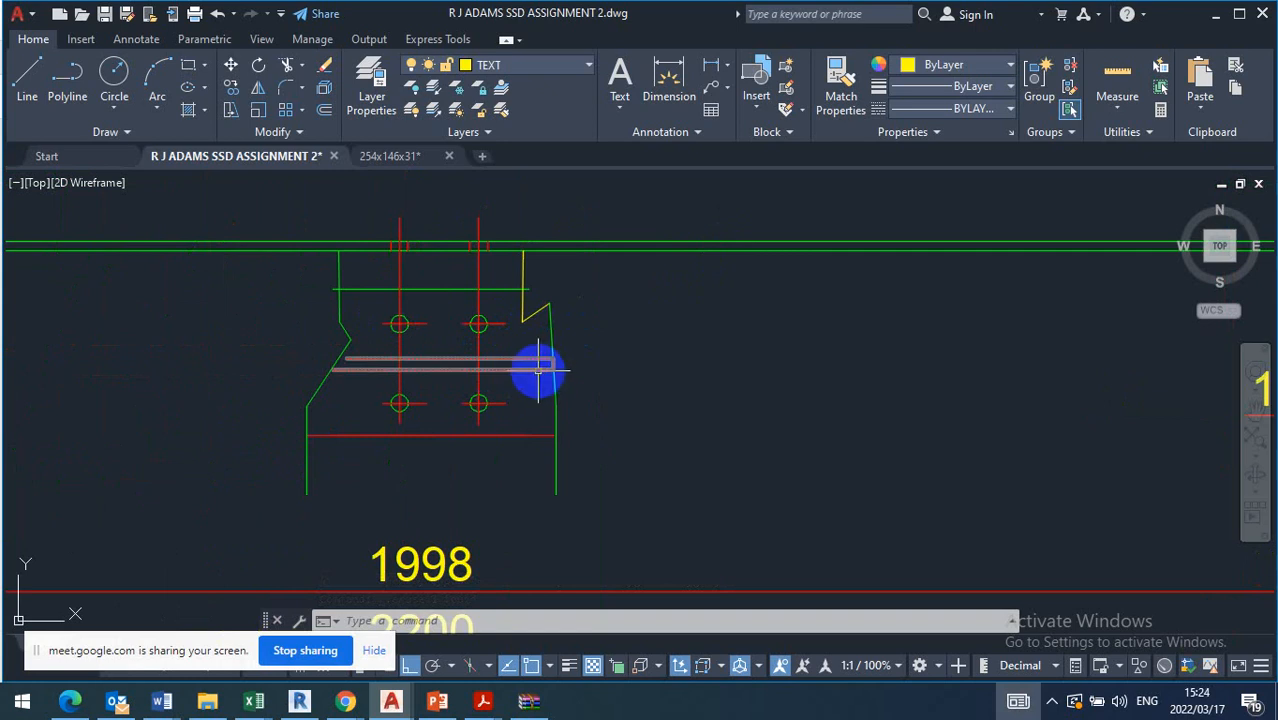
scroll(394, 379, up, 2)
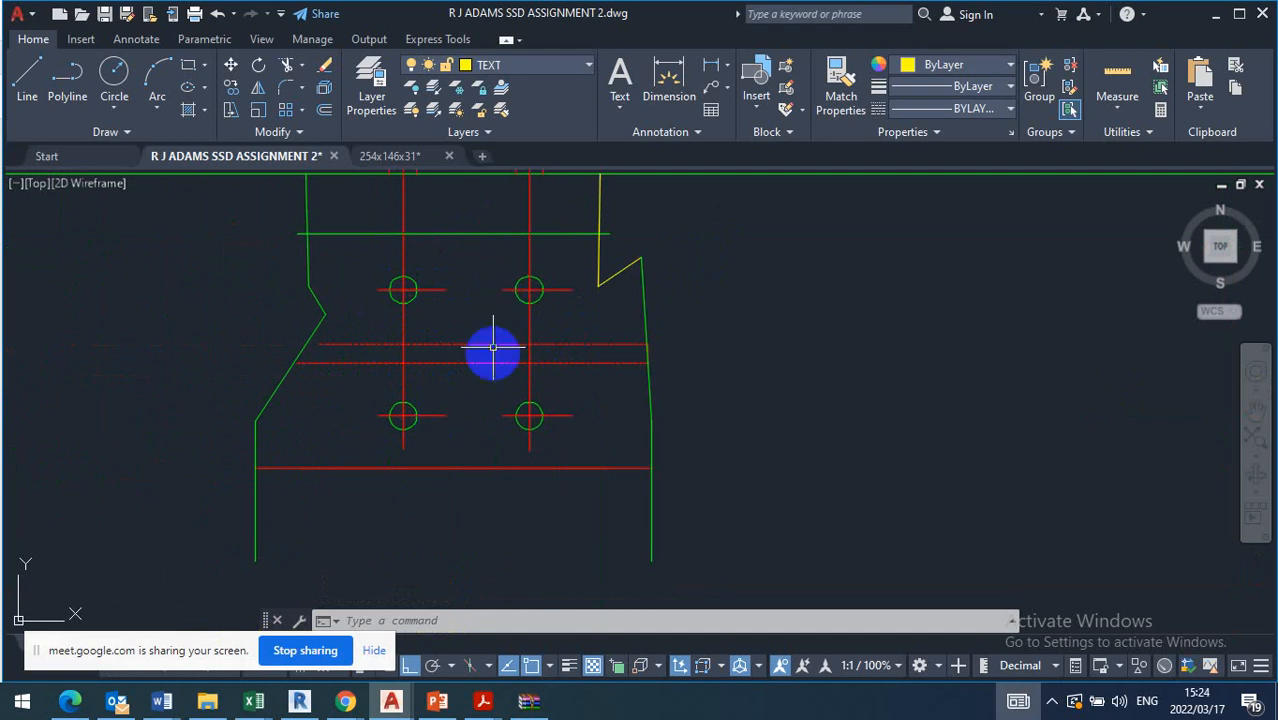
scroll(470, 416, down, 3)
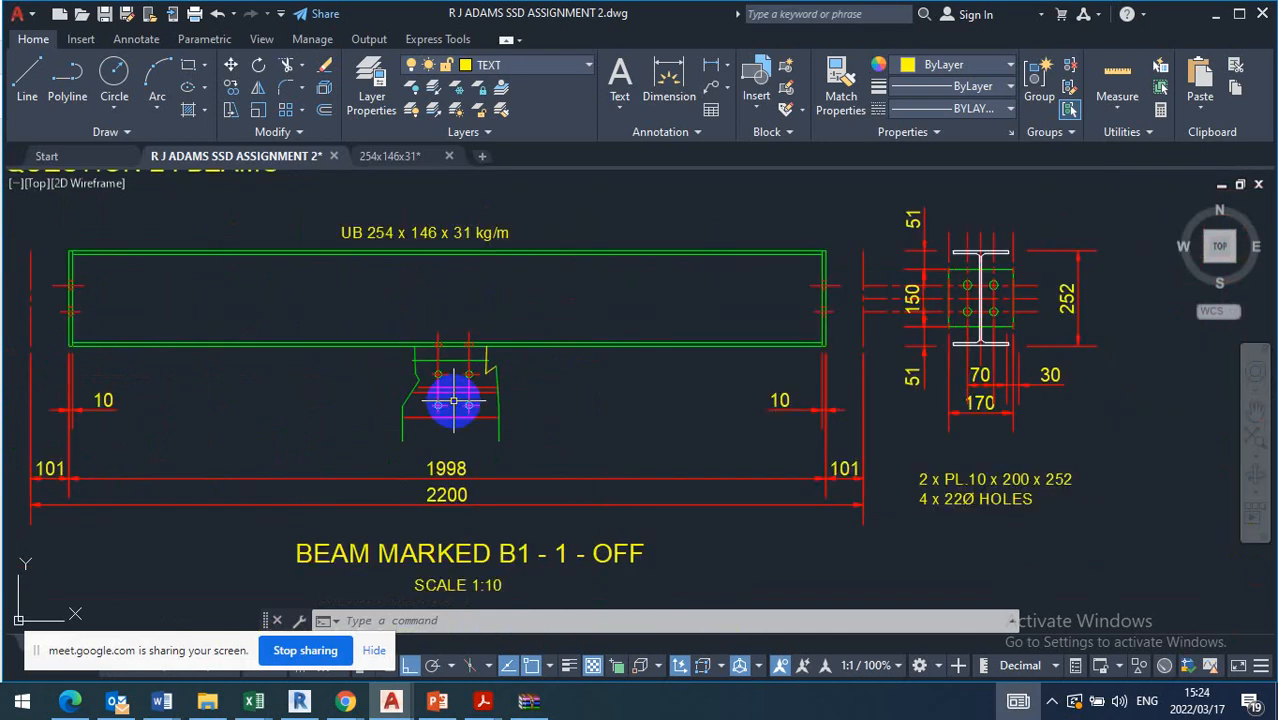
middle_drag(499, 408, 502, 348)
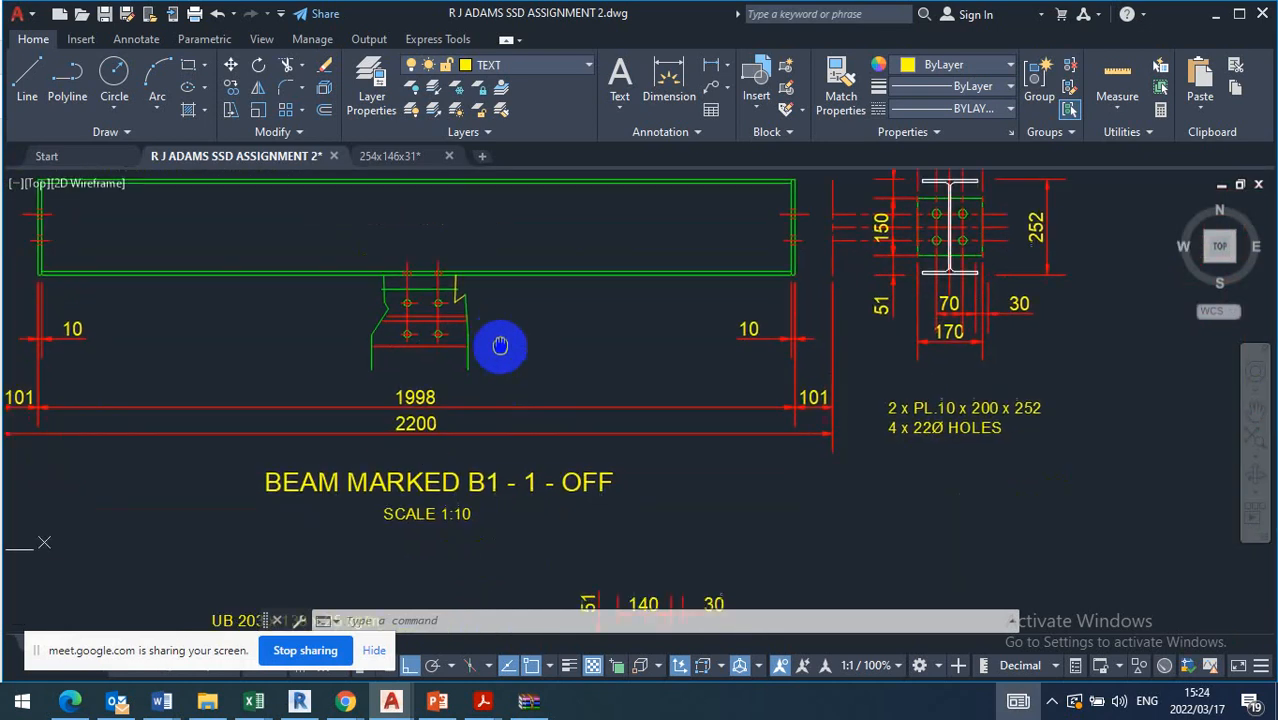
scroll(479, 365, down, 2)
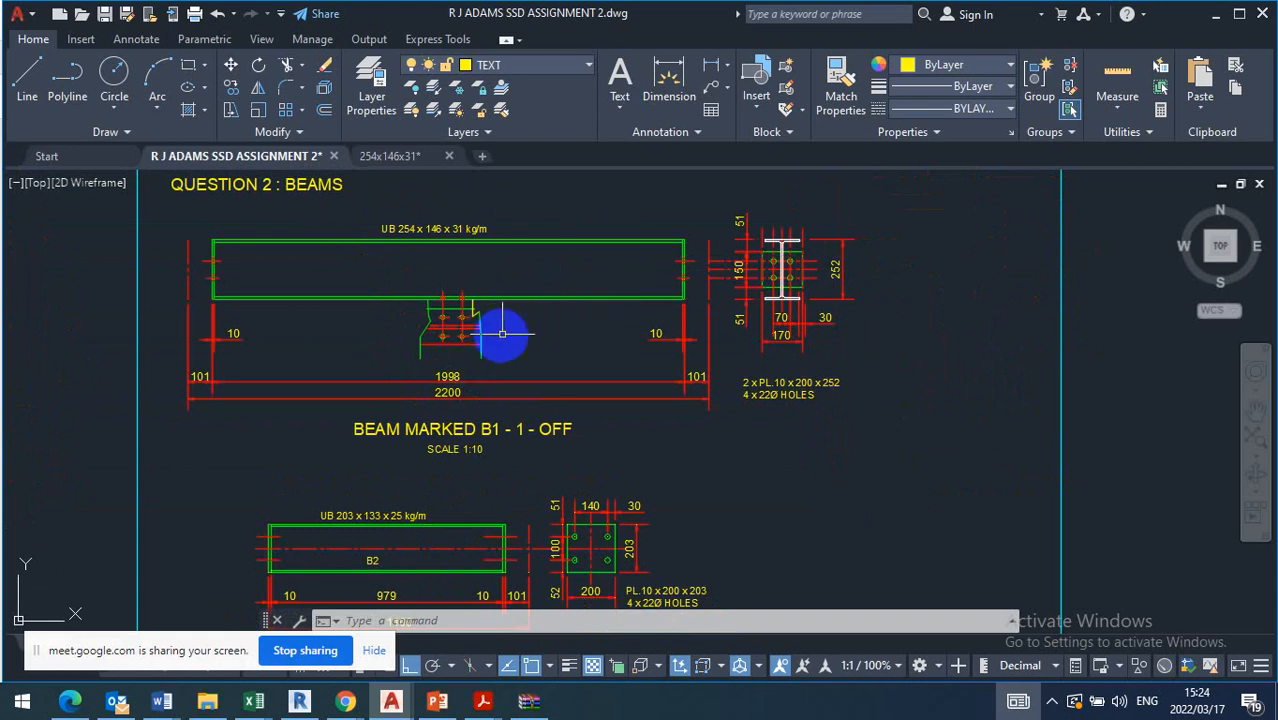
middle_drag(499, 334, 491, 331)
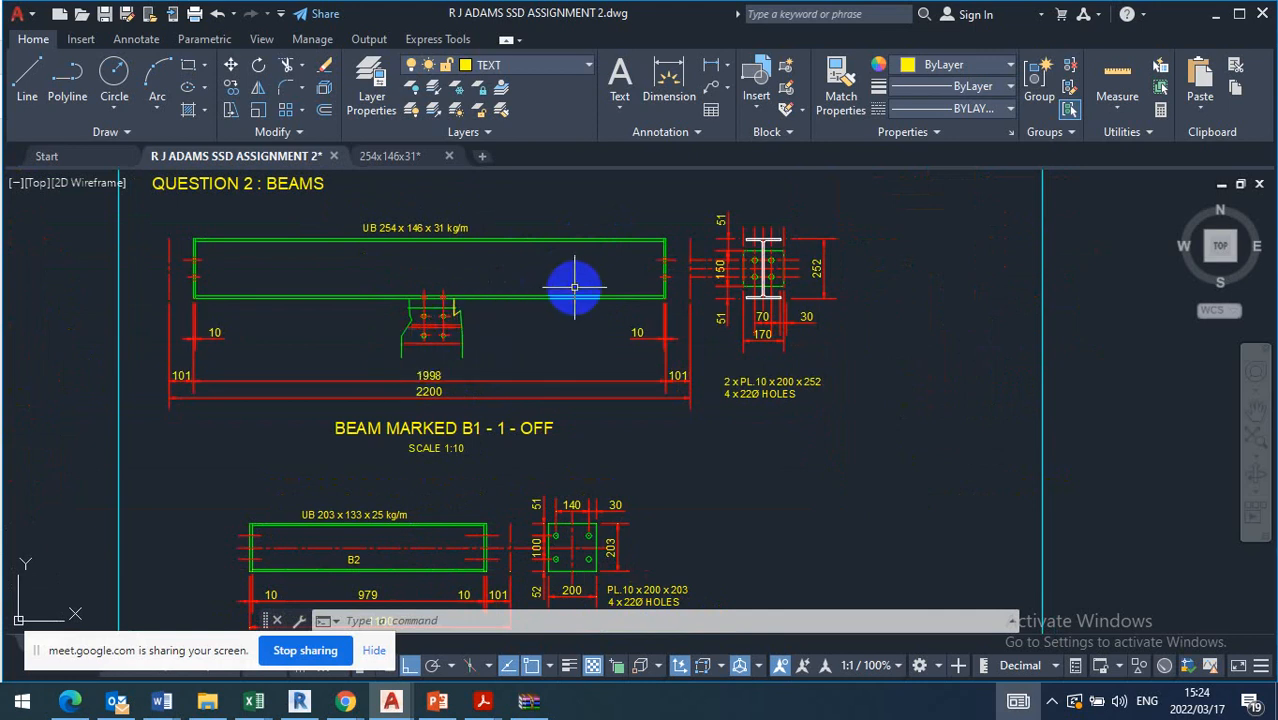
scroll(430, 337, up, 4)
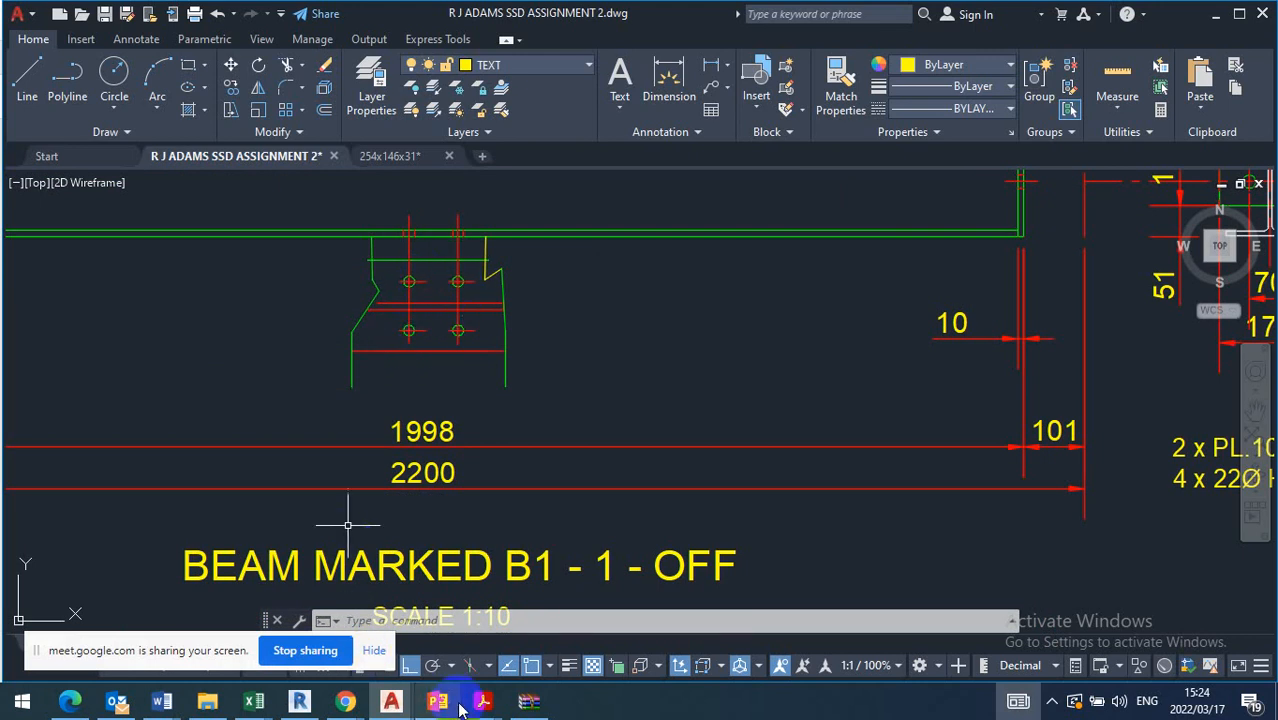
Switch to Acrobat Reader and examine the frame layout in Figure 1 of the T1730 paper and the beam and column section list
mouse_move(483, 700)
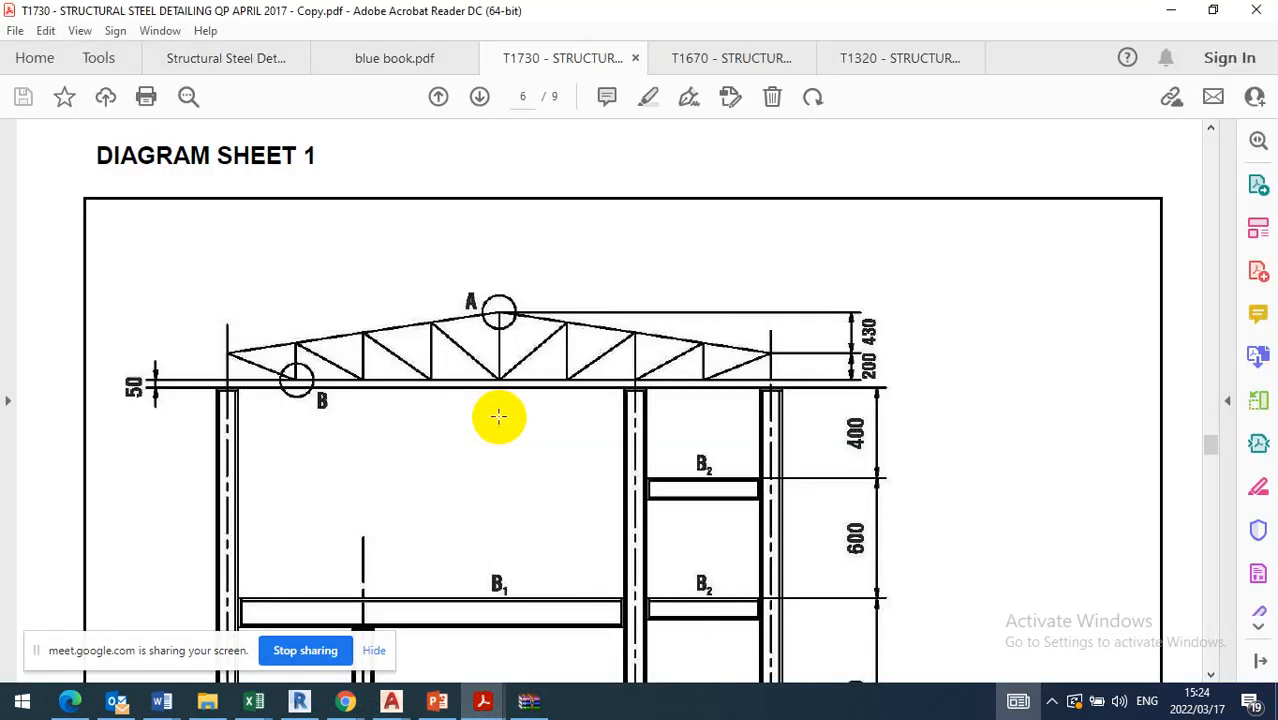
scroll(499, 416, down, 3)
scroll(450, 450, up, 3)
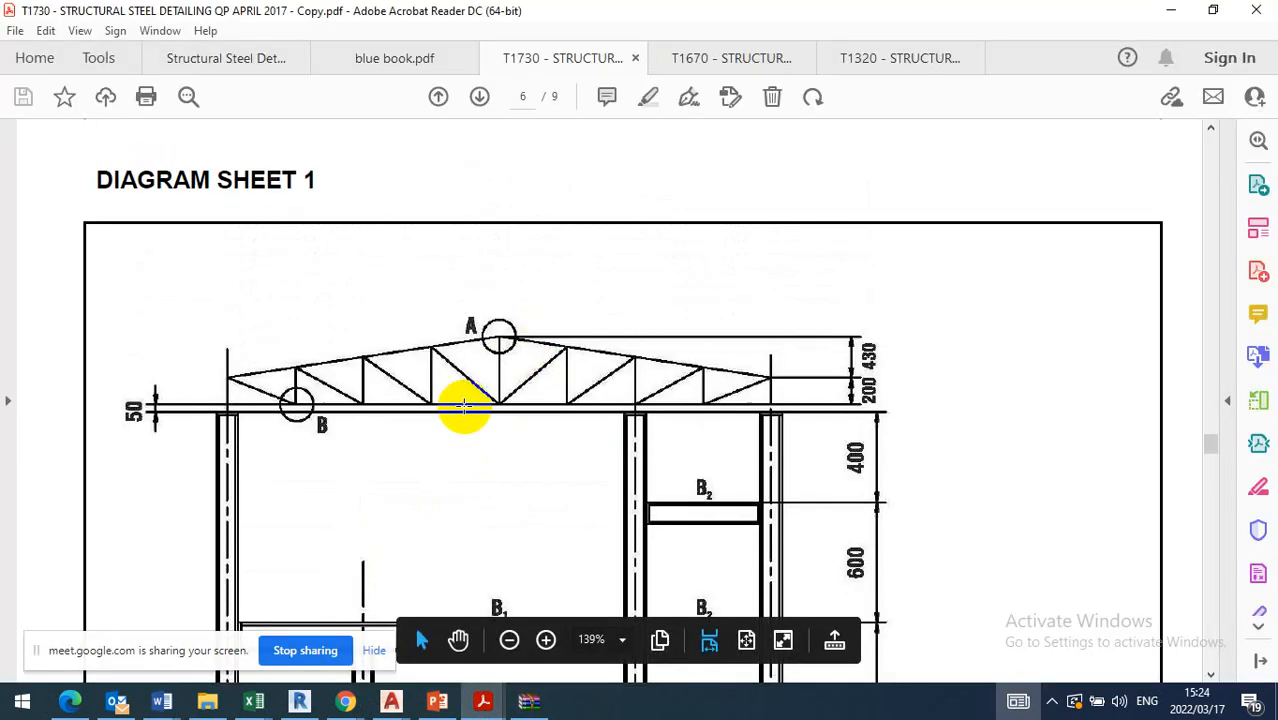
scroll(448, 416, down, 6)
scroll(372, 340, down, 1)
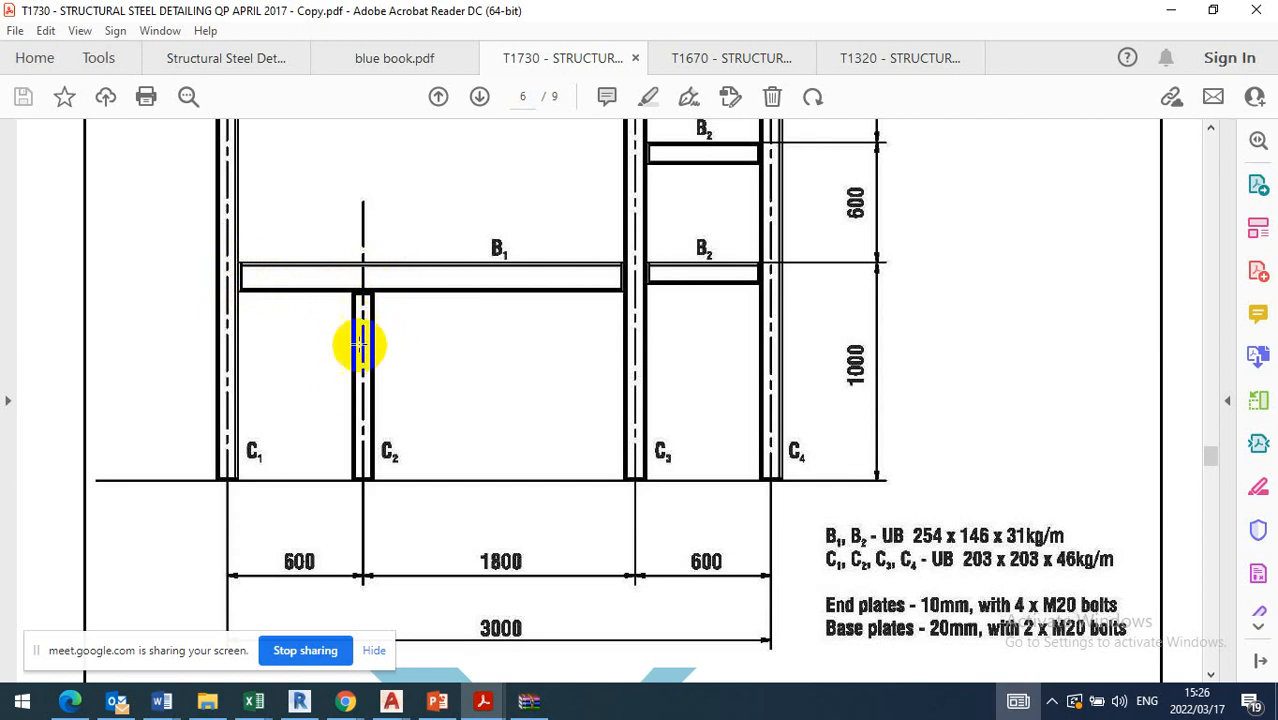
scroll(358, 368, down, 3)
scroll(850, 350, down, 1)
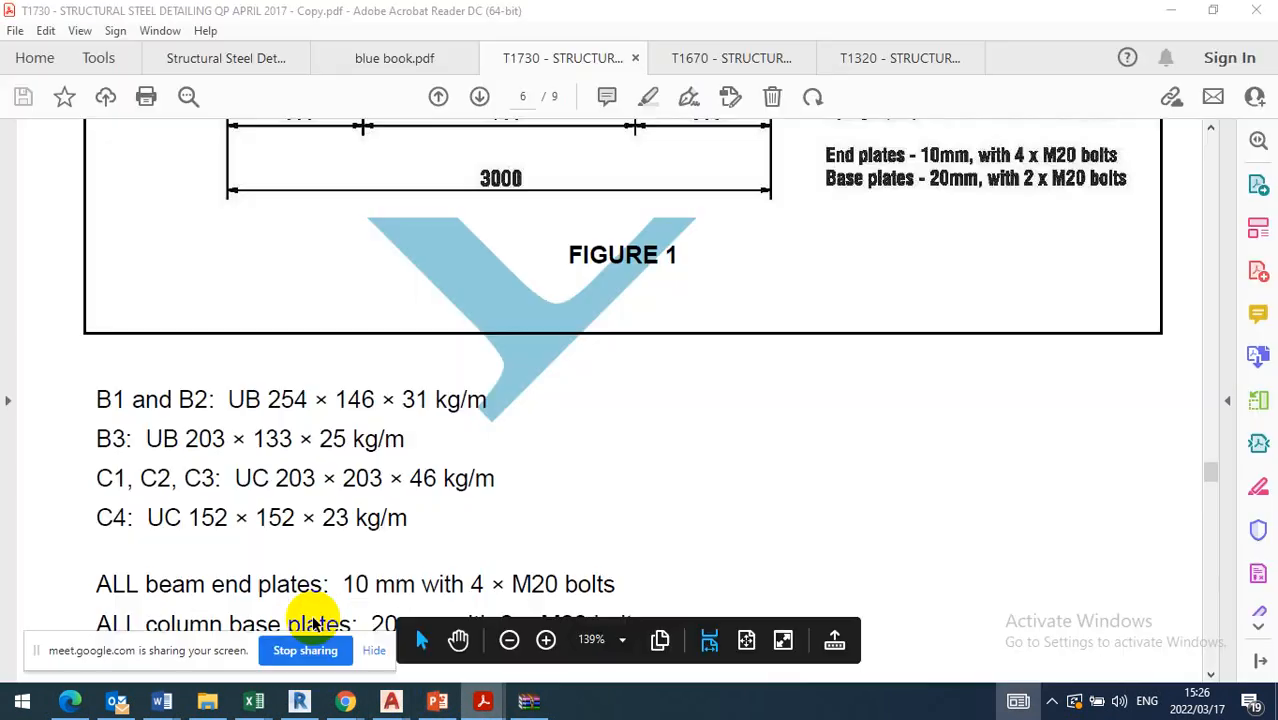
Open blue book.pdf and consult its table of recommended gauges for I- and H-sections
click(313, 622)
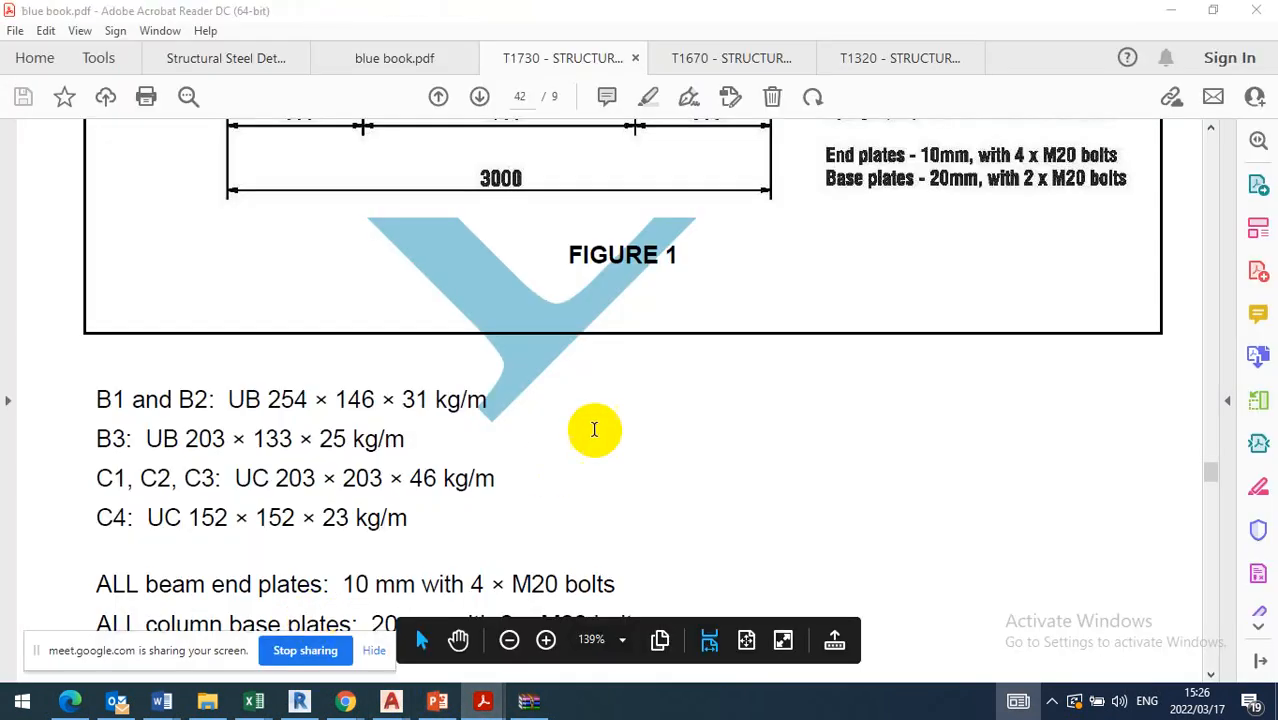
scroll(594, 430, up, 7)
scroll(604, 430, down, 6)
scroll(638, 457, down, 2)
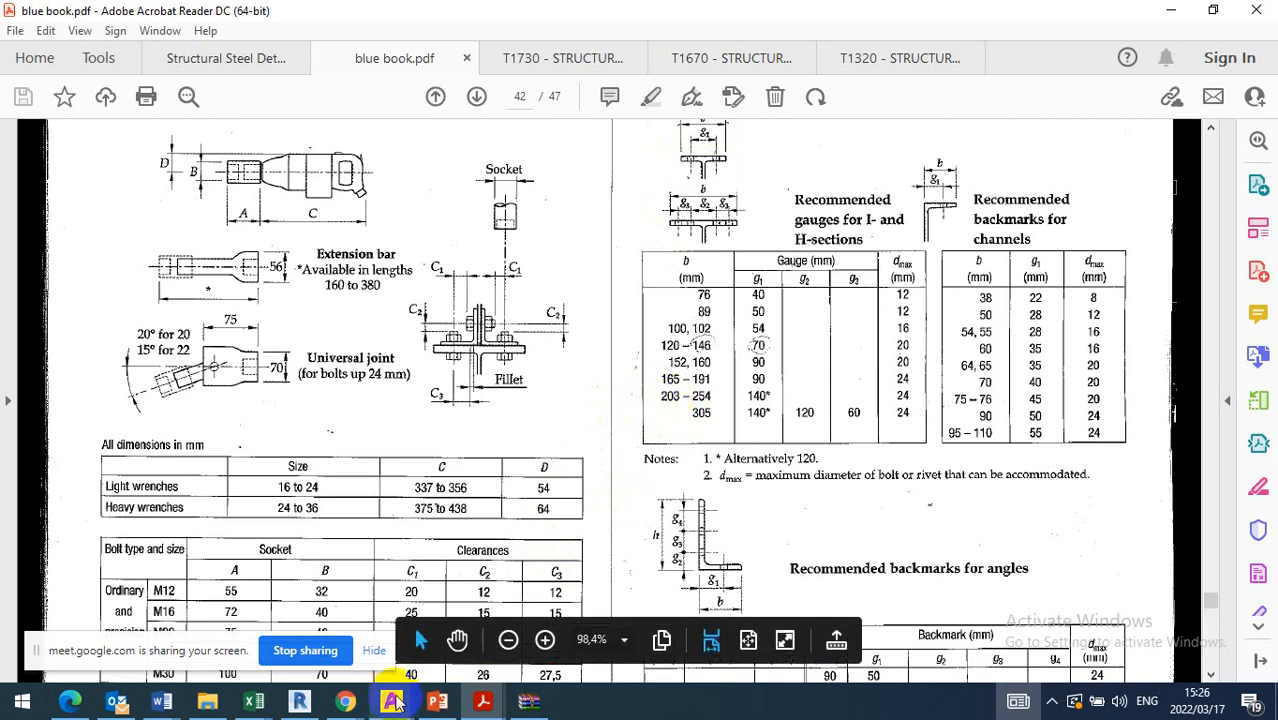
Return to the AutoCAD assignment drawing and examine beam B1's lower bolted connection and right end plate, selecting the end plate's lines
mouse_move(391, 701)
click(340, 648)
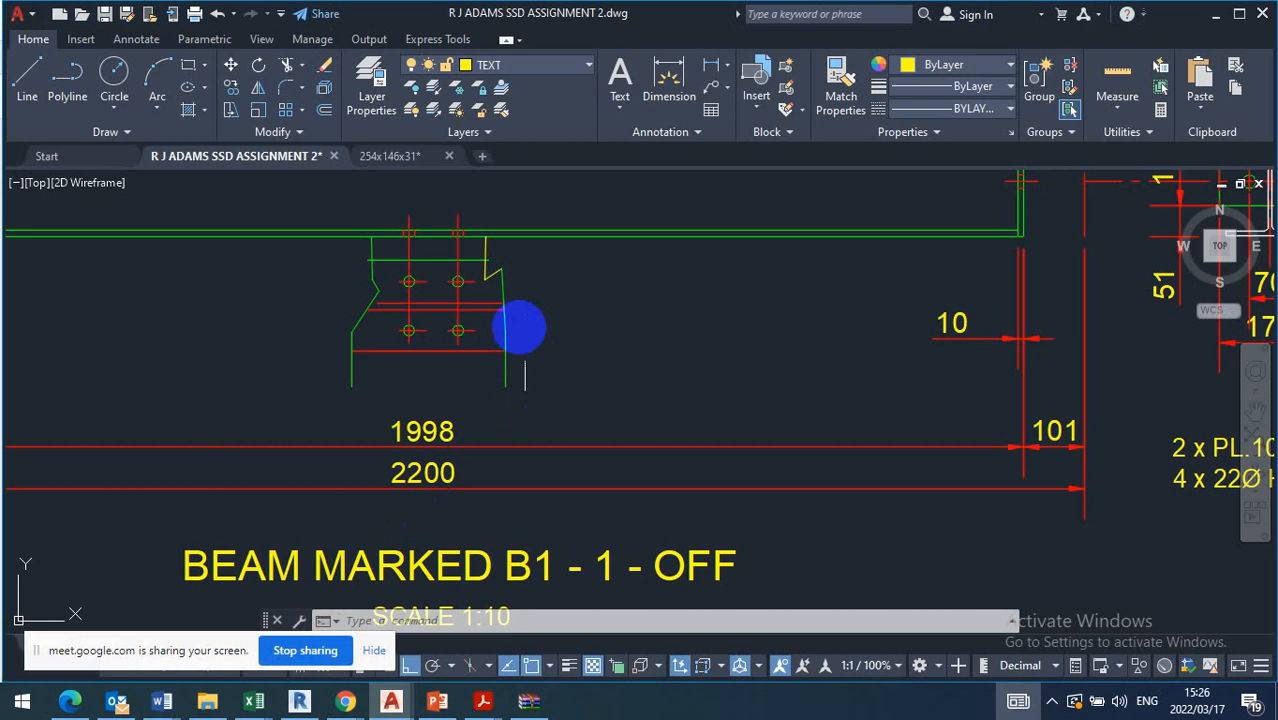
scroll(490, 335, down, 3)
scroll(484, 318, up, 3)
scroll(484, 316, up, 2)
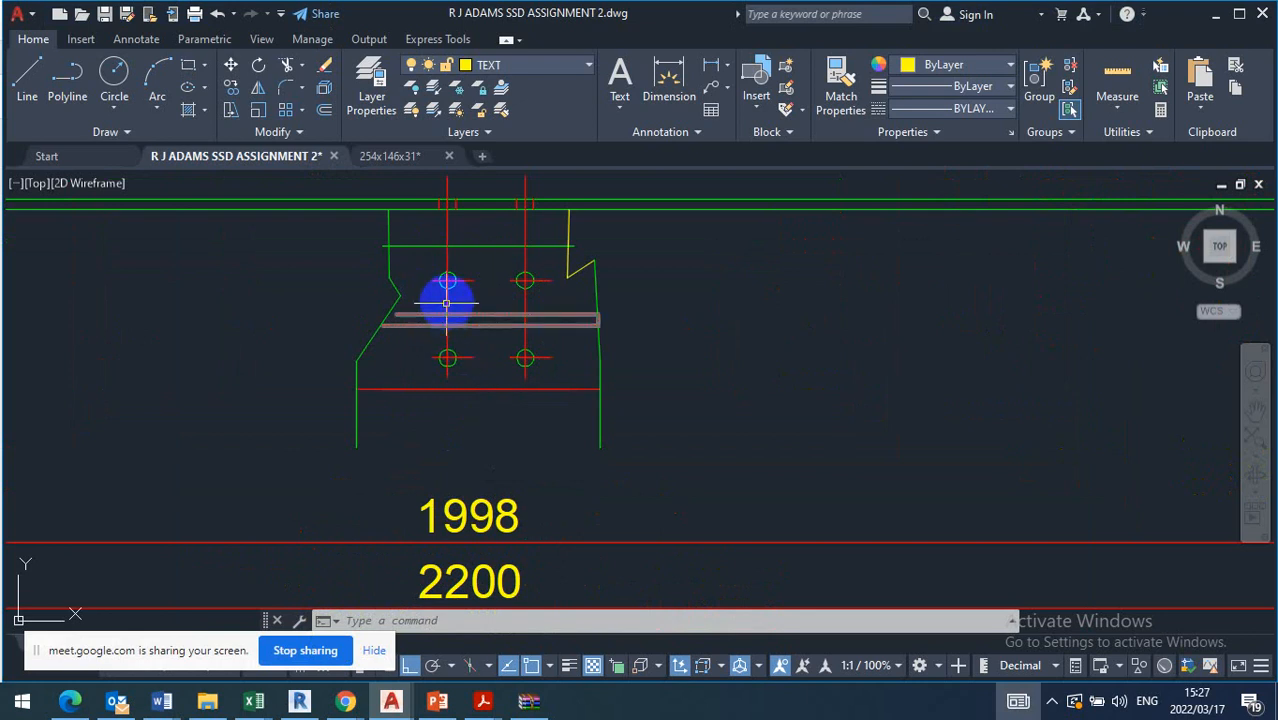
scroll(548, 476, down, 4)
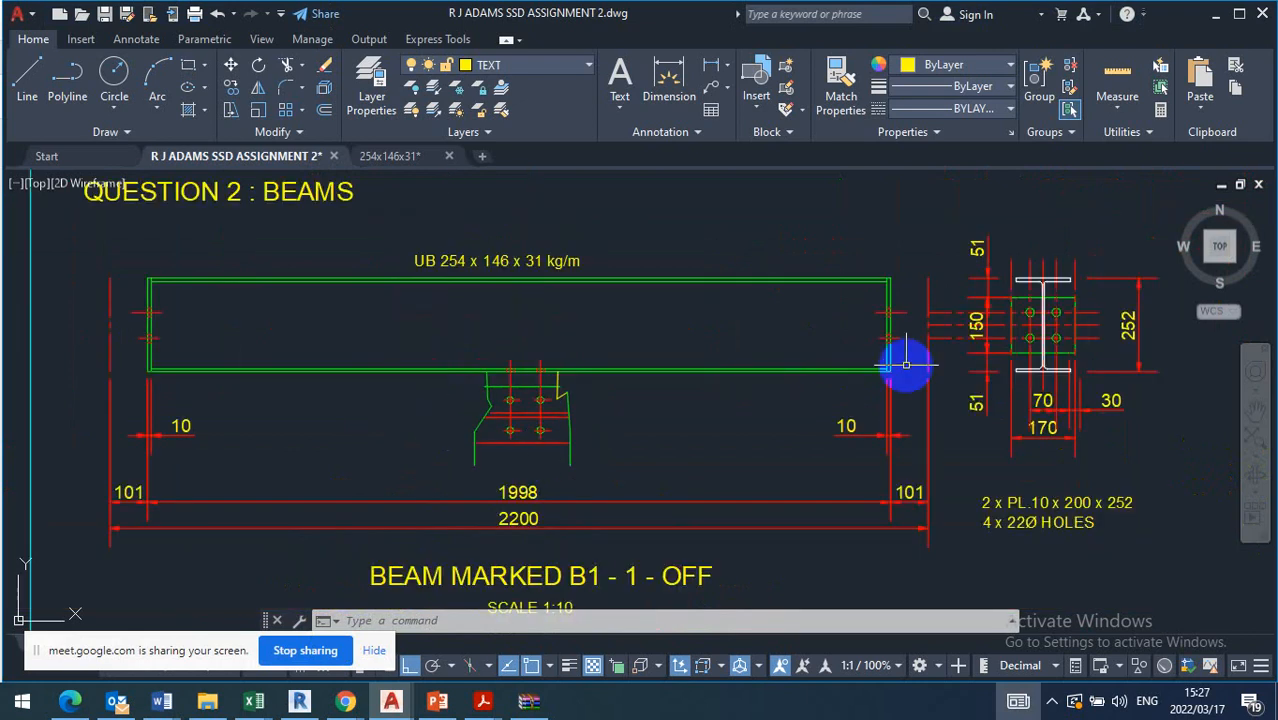
scroll(1050, 310, up, 3)
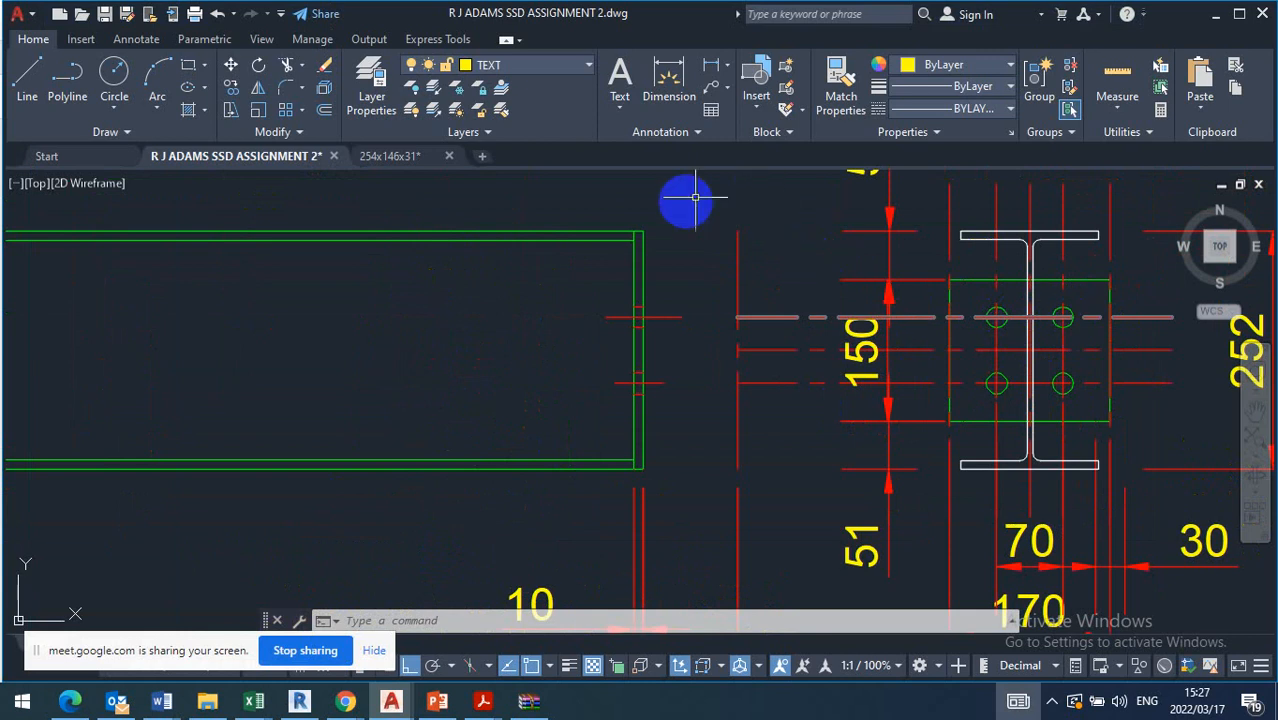
click(651, 265)
click(605, 271)
scroll(688, 296, down, 2)
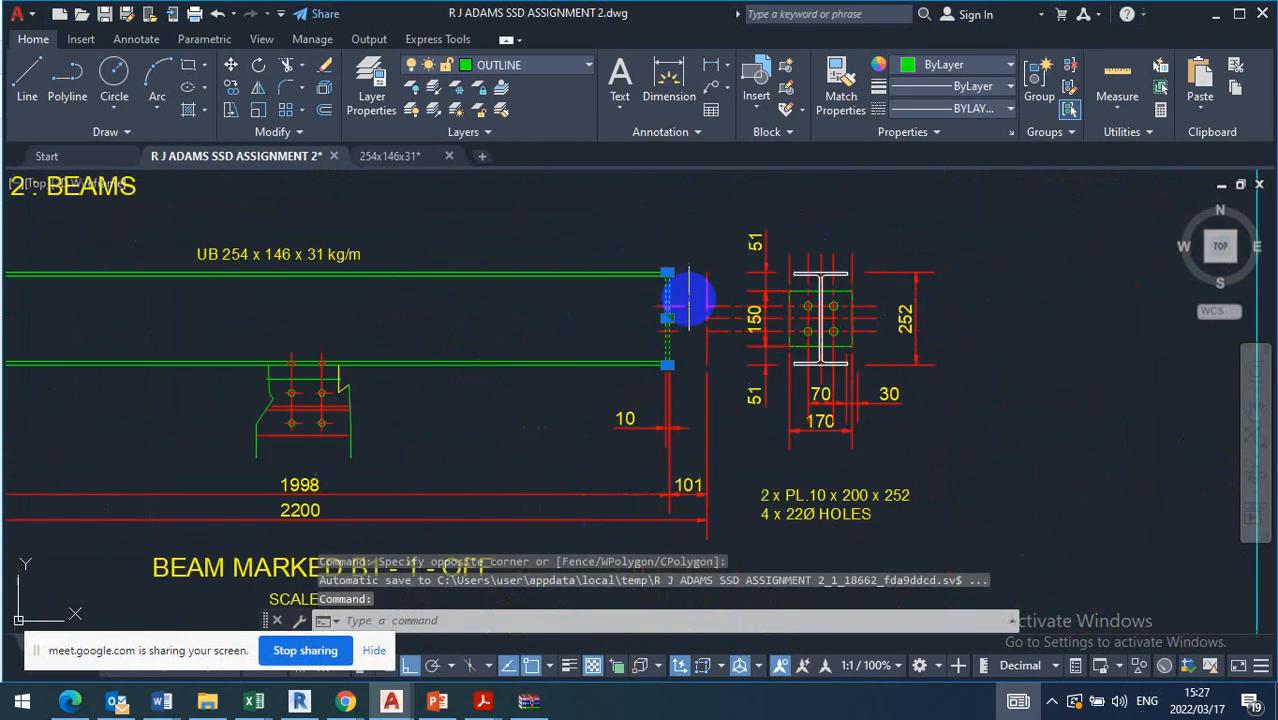
scroll(688, 296, down, 2)
scroll(470, 362, up, 6)
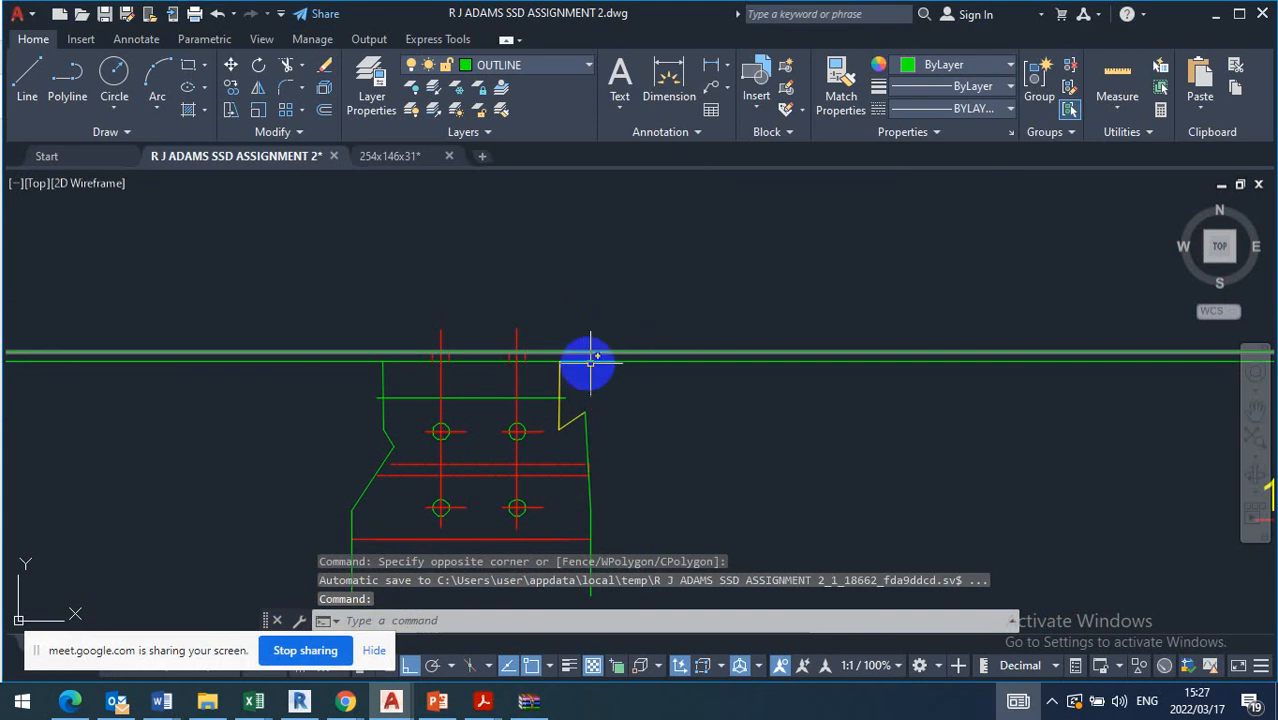
scroll(390, 362, down, 4)
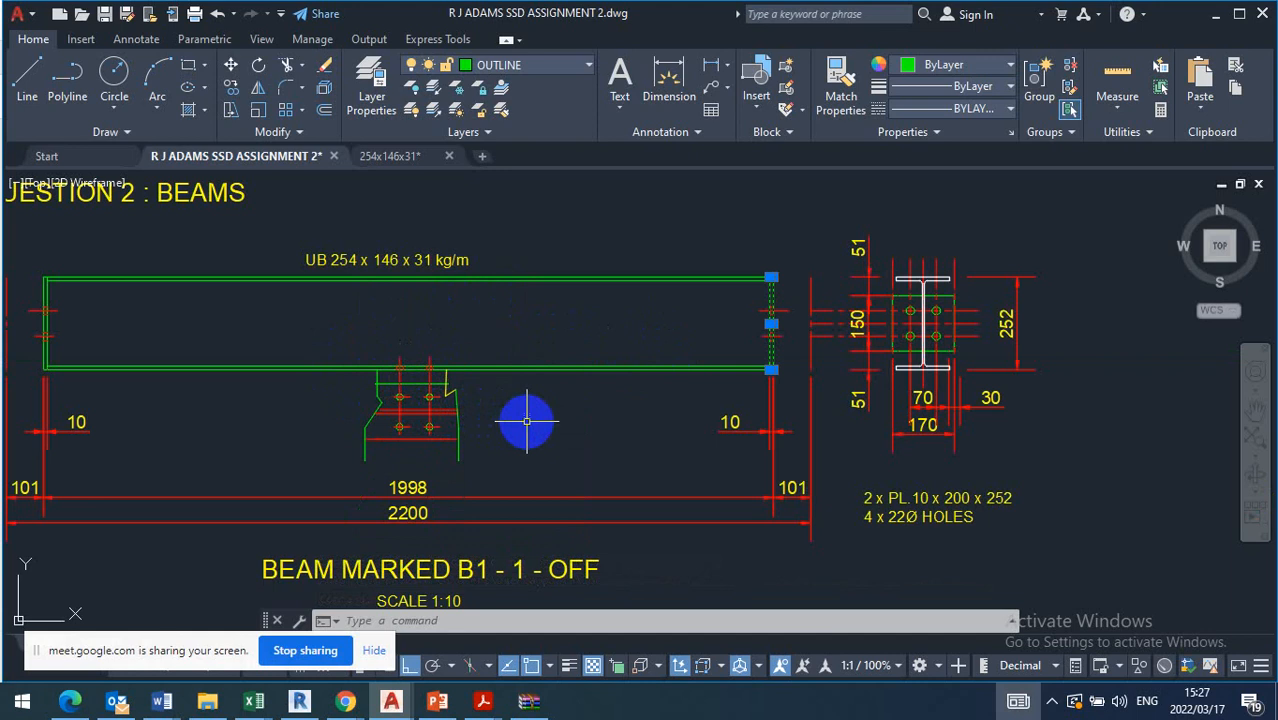
Clear the end plate selection and look over the whole Question 2 sheet with beams B1 and B2
scroll(522, 420, down, 2)
scroll(545, 482, down, 6)
scroll(556, 505, up, 6)
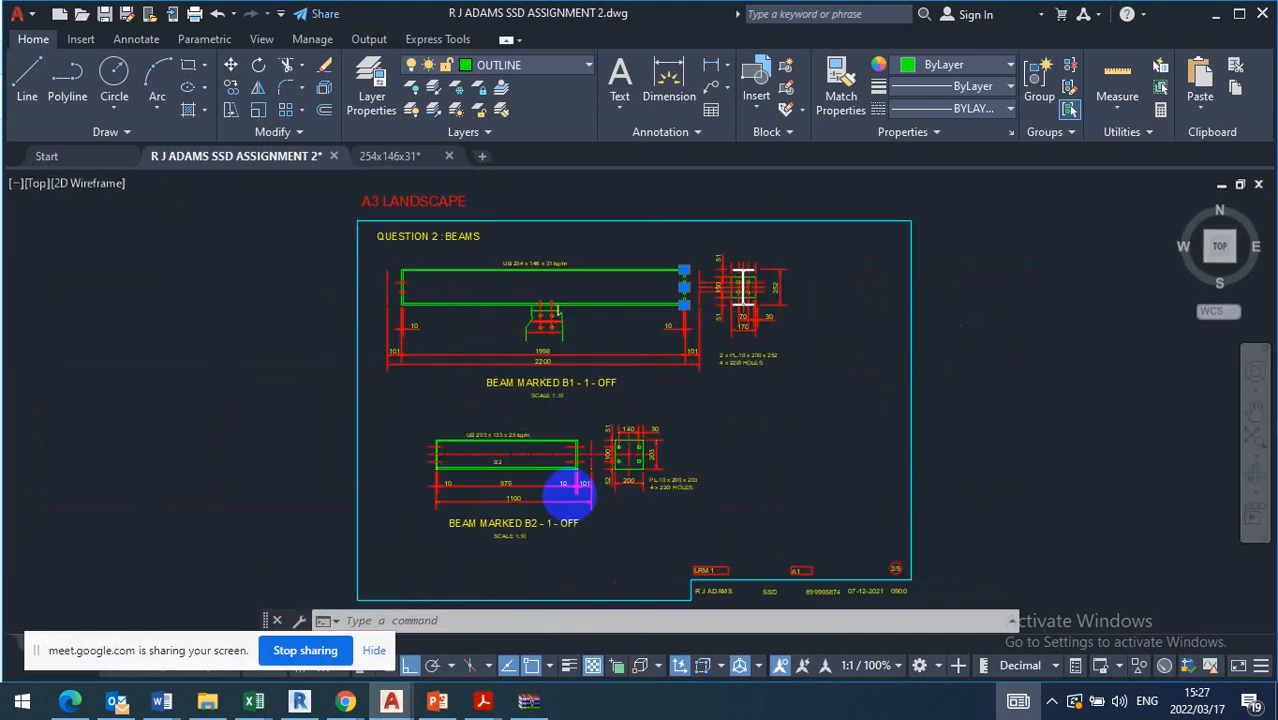
key(Escape)
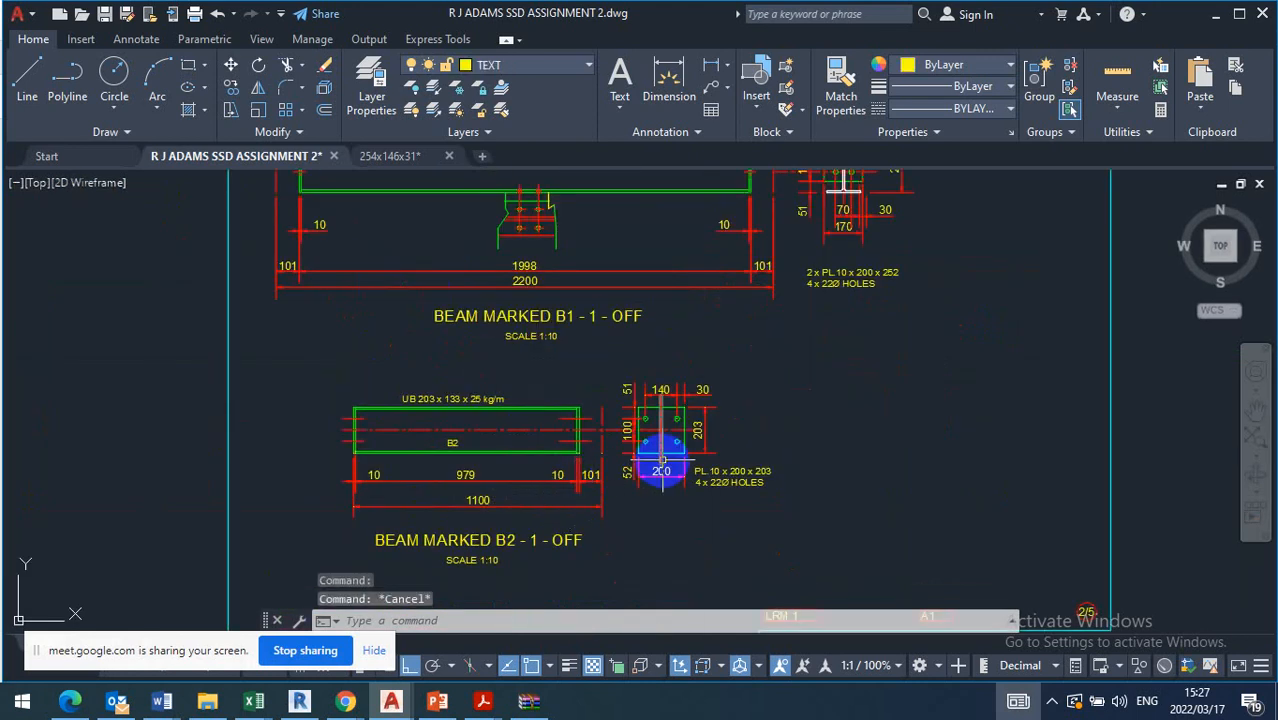
scroll(799, 437, down, 4)
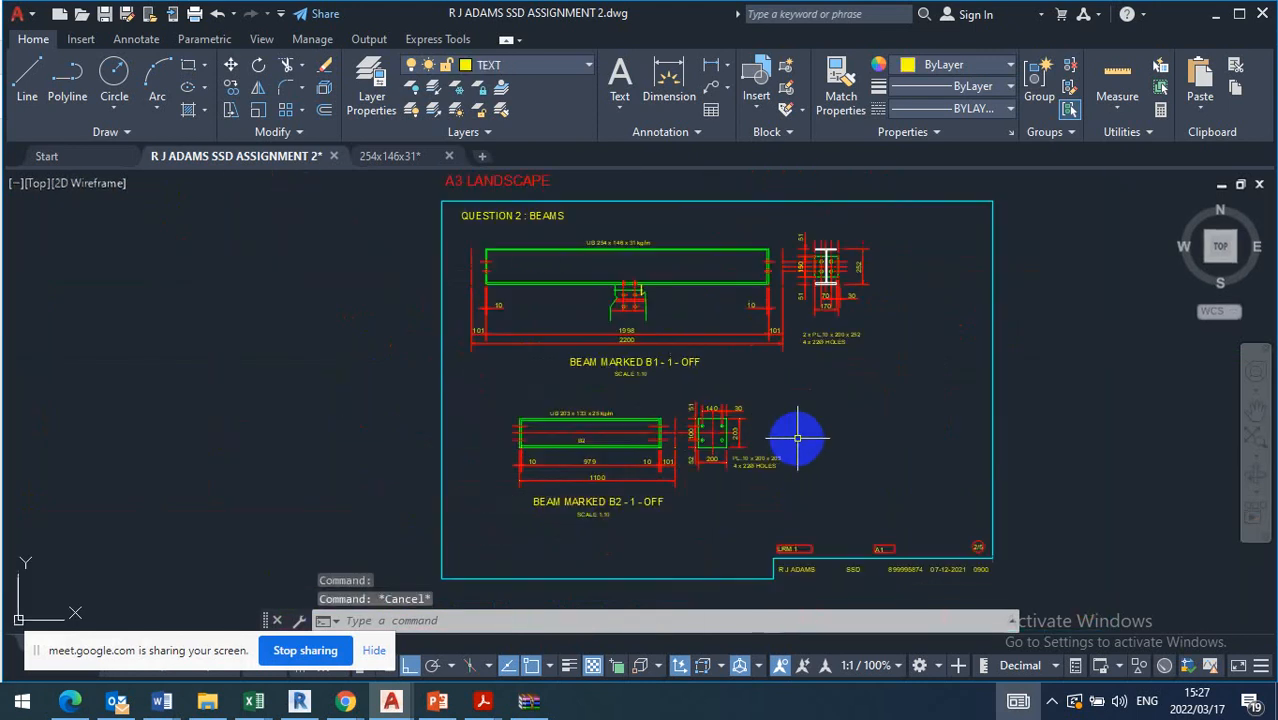
mouse_move(799, 437)
middle_down()
mouse_move(819, 429)
mouse_move(653, 455)
mouse_move(643, 444)
middle_up()
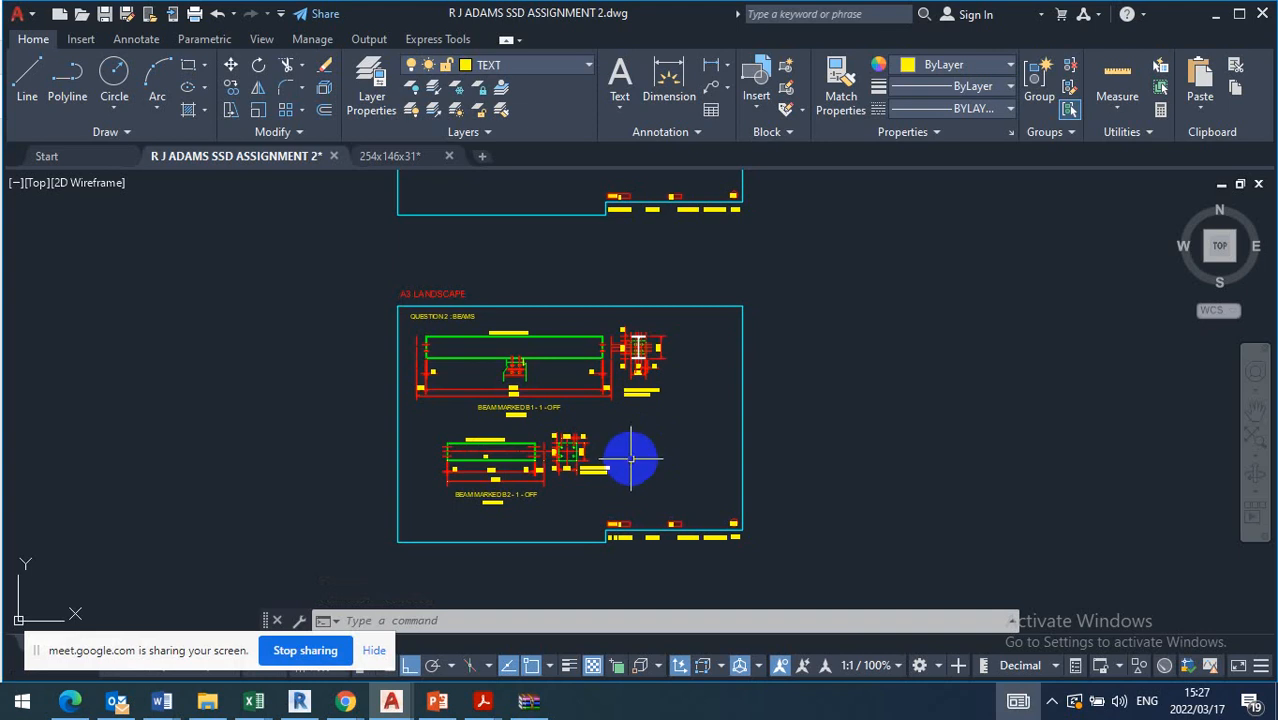
click(450, 704)
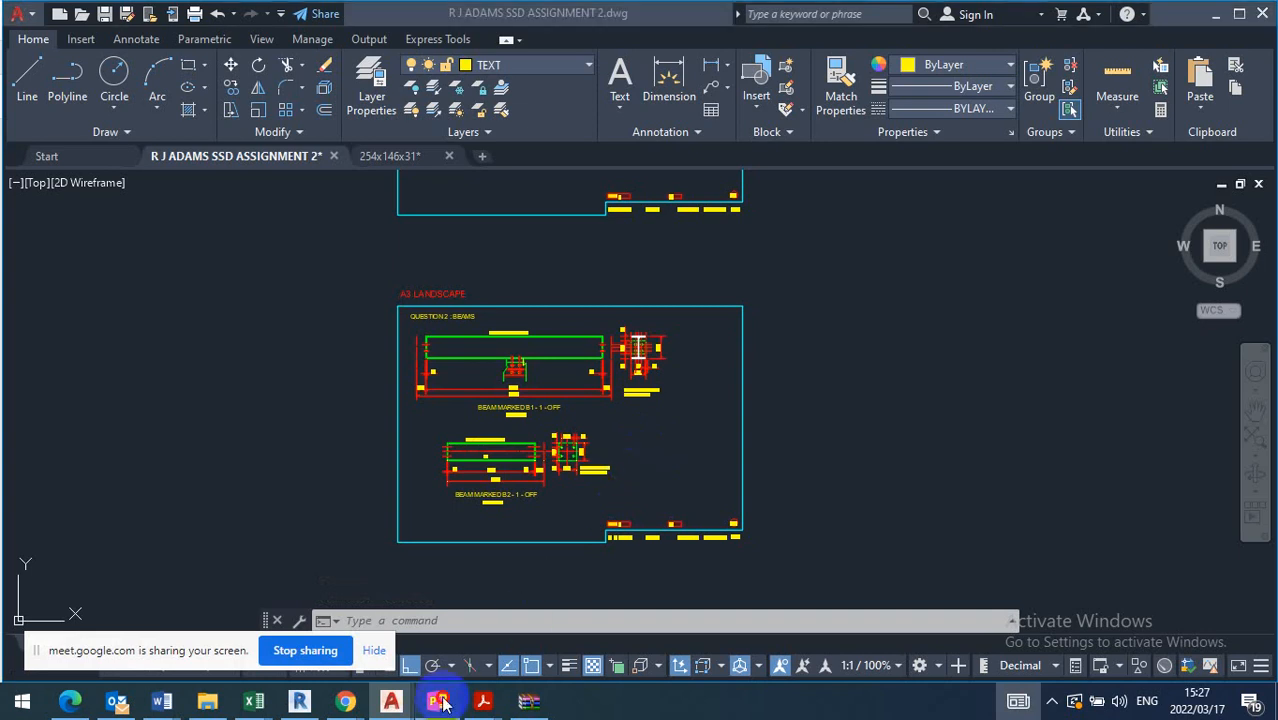